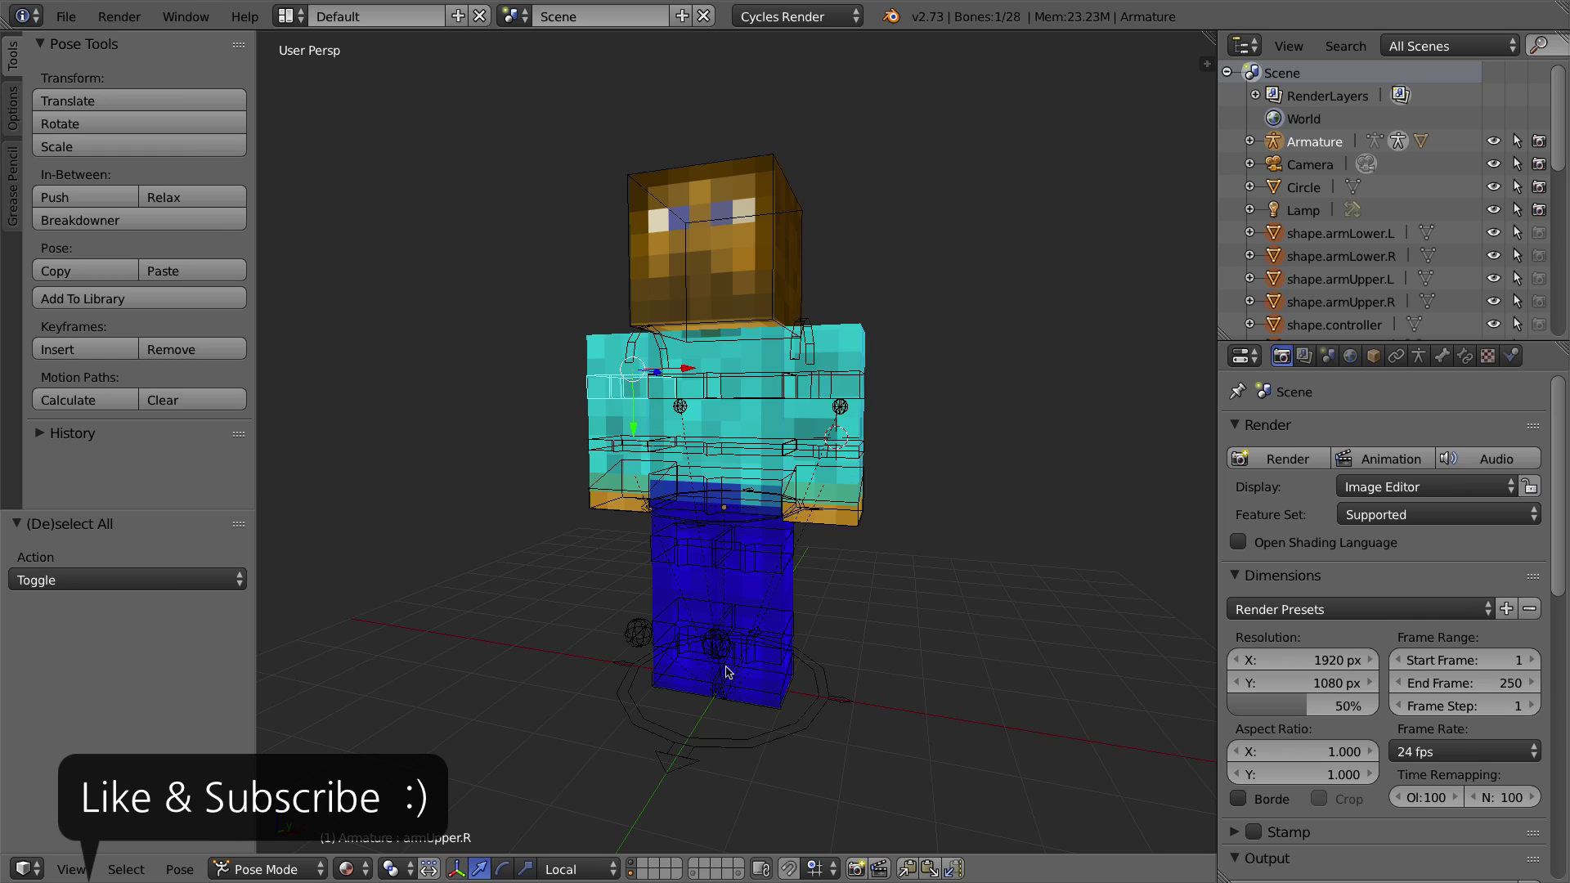
middle_drag(750, 542, 797, 530)
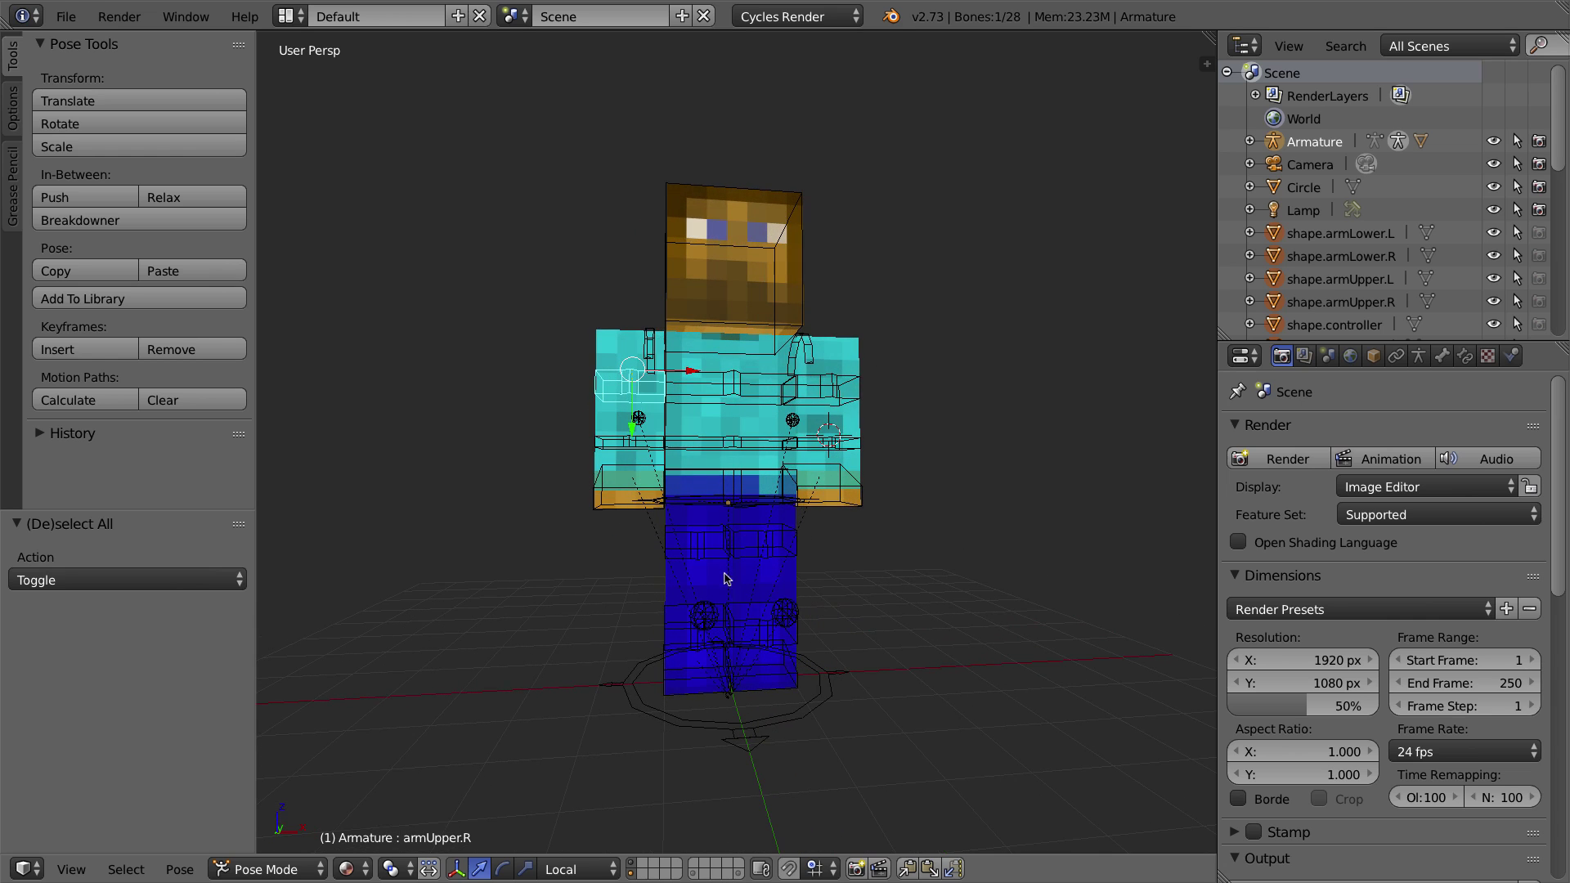
right_click(709, 547)
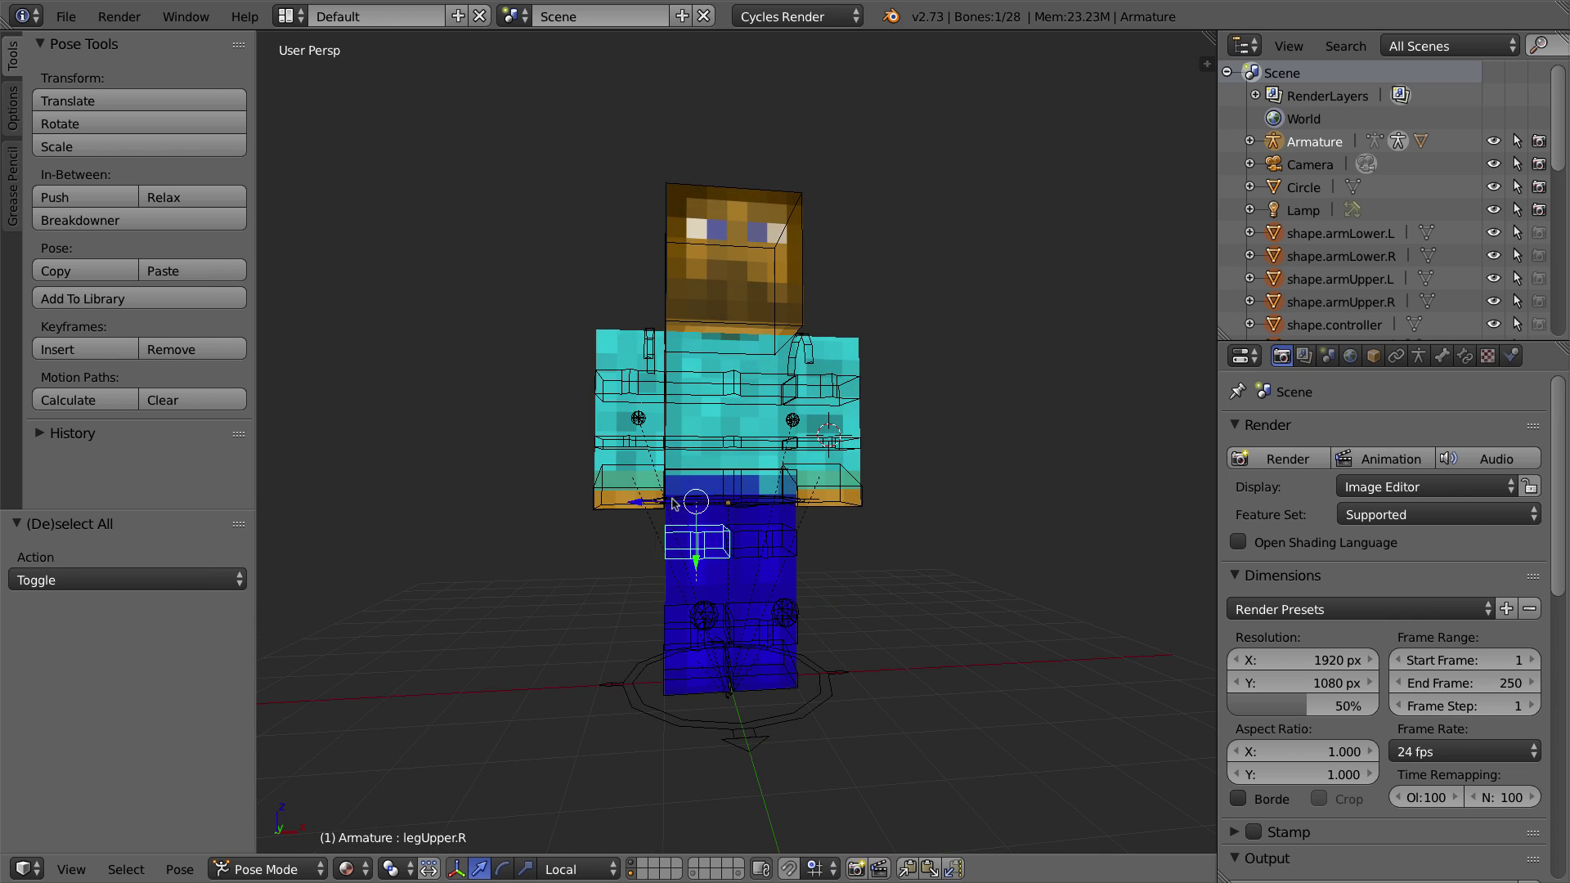
right_click(617, 433)
right_click(614, 385)
right_click(623, 388)
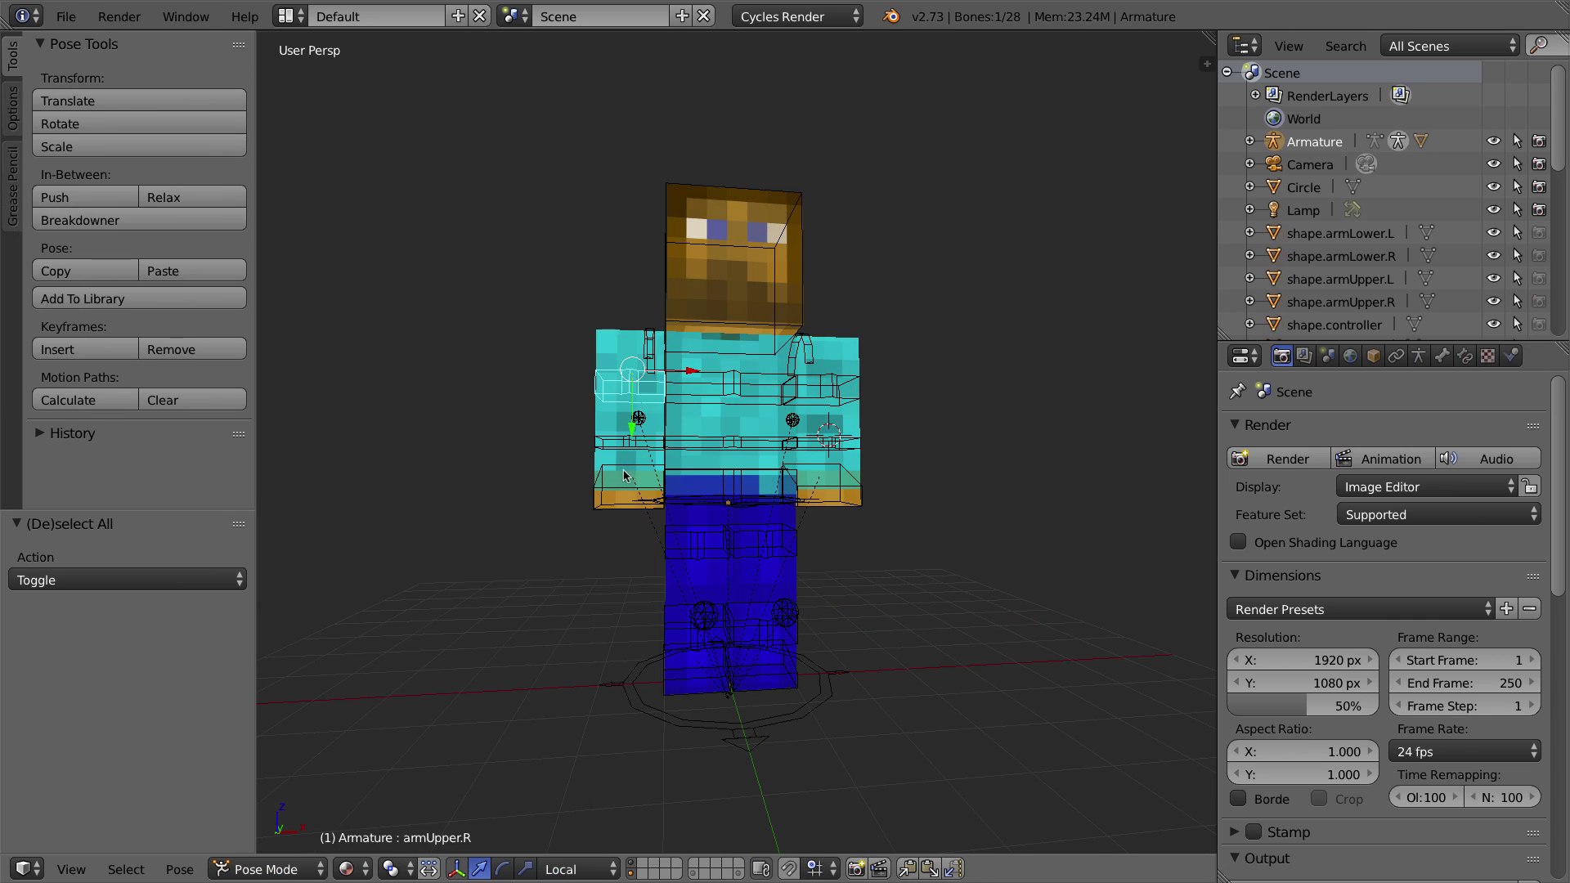
Step: Test the arm rig by moving the handIK.R bone upward, and clear its location and rotation again
right_click(620, 489)
key(g)
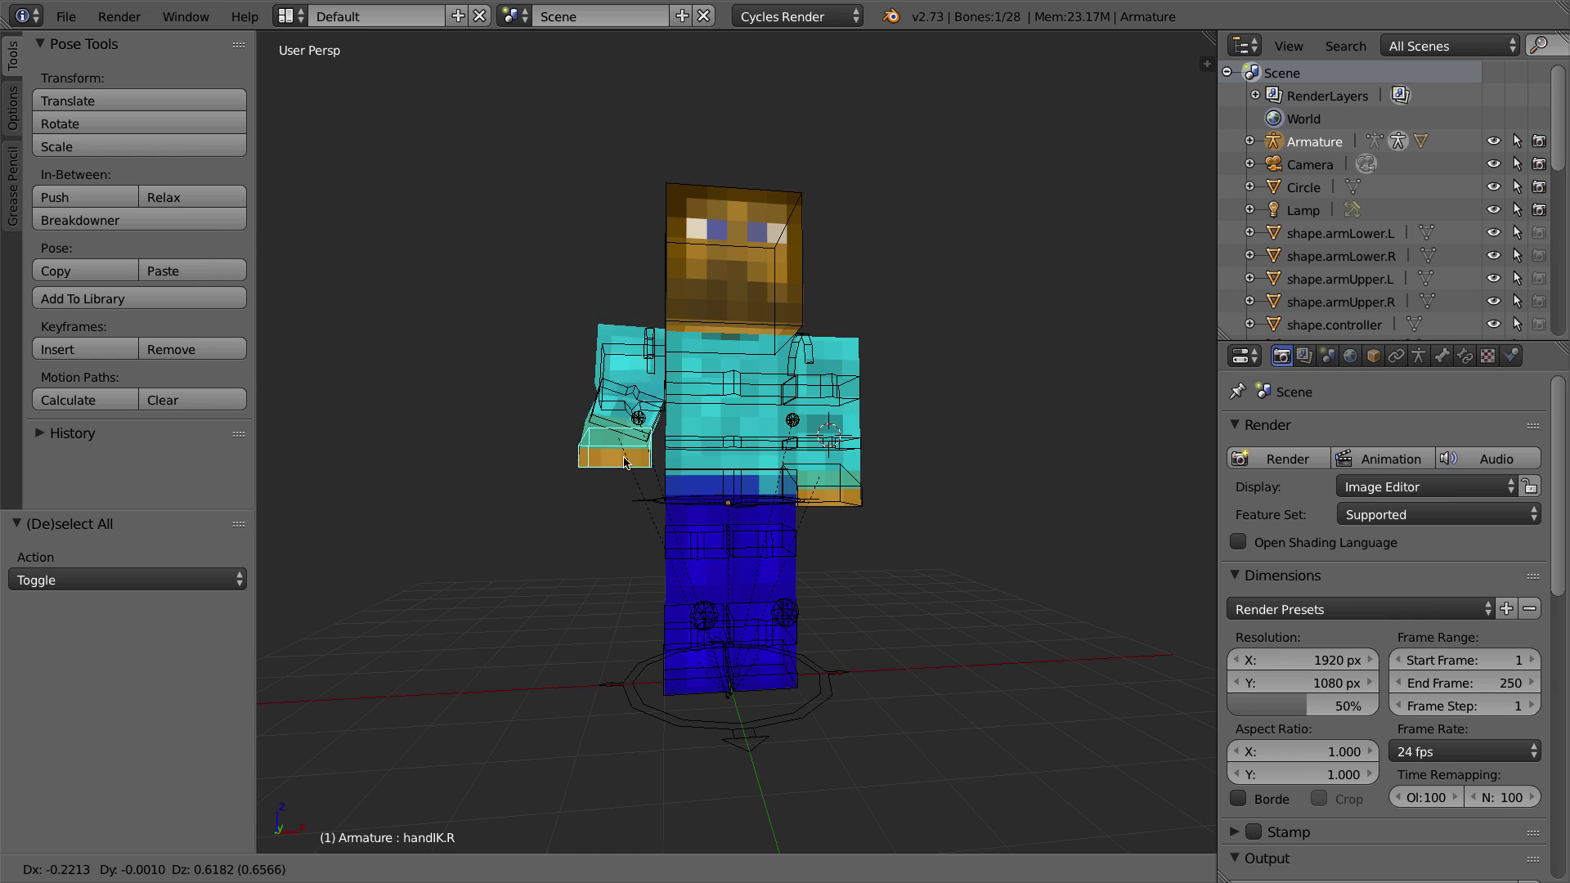
click(653, 462)
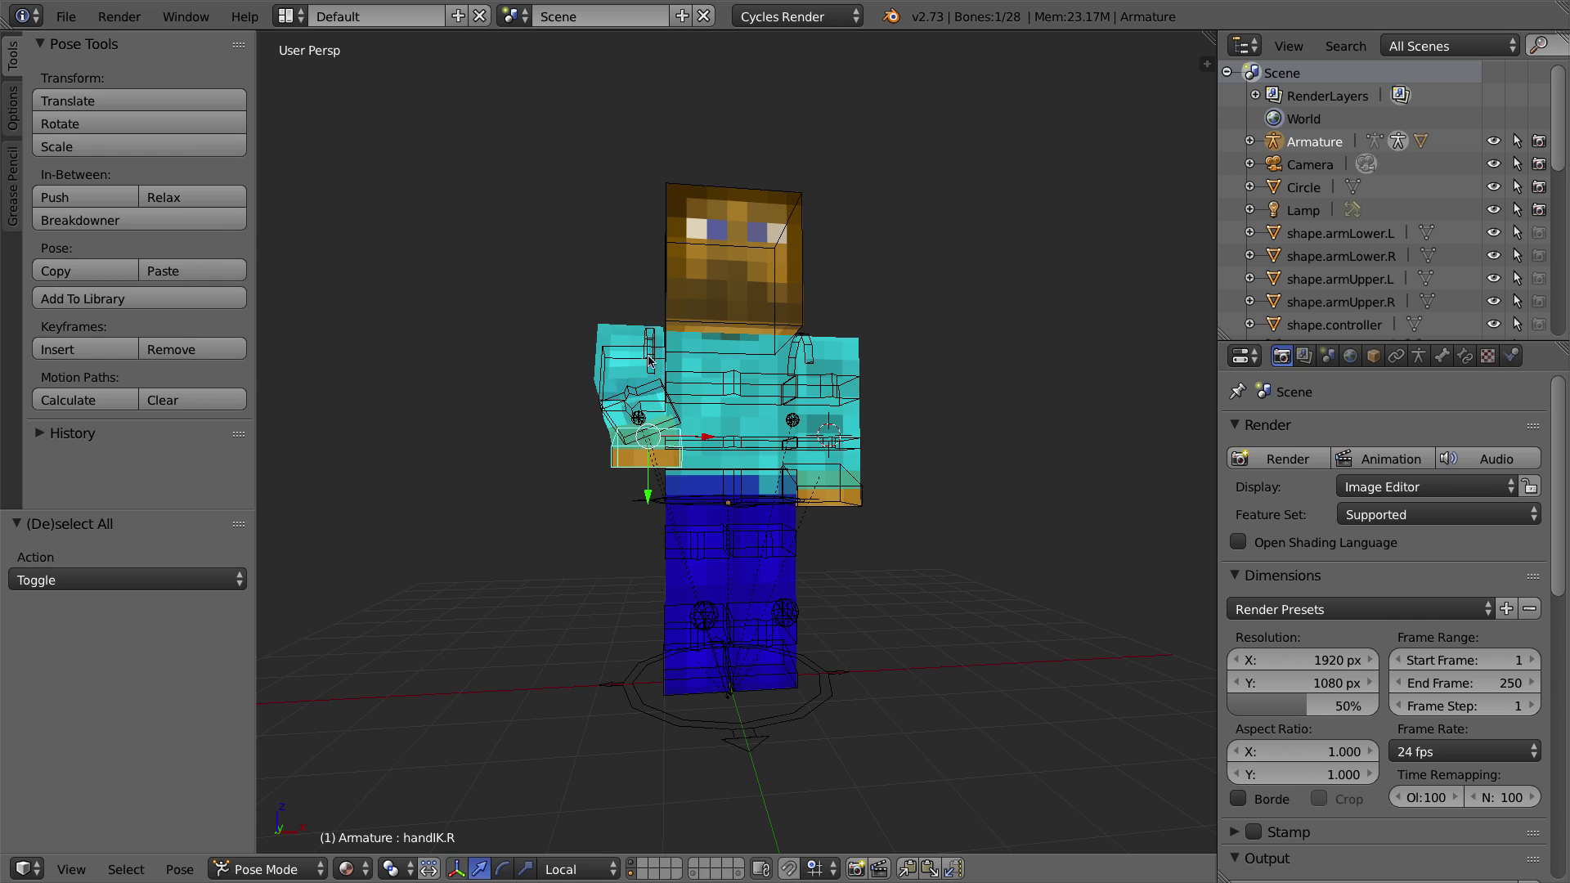
key(alt+g)
key(alt+r)
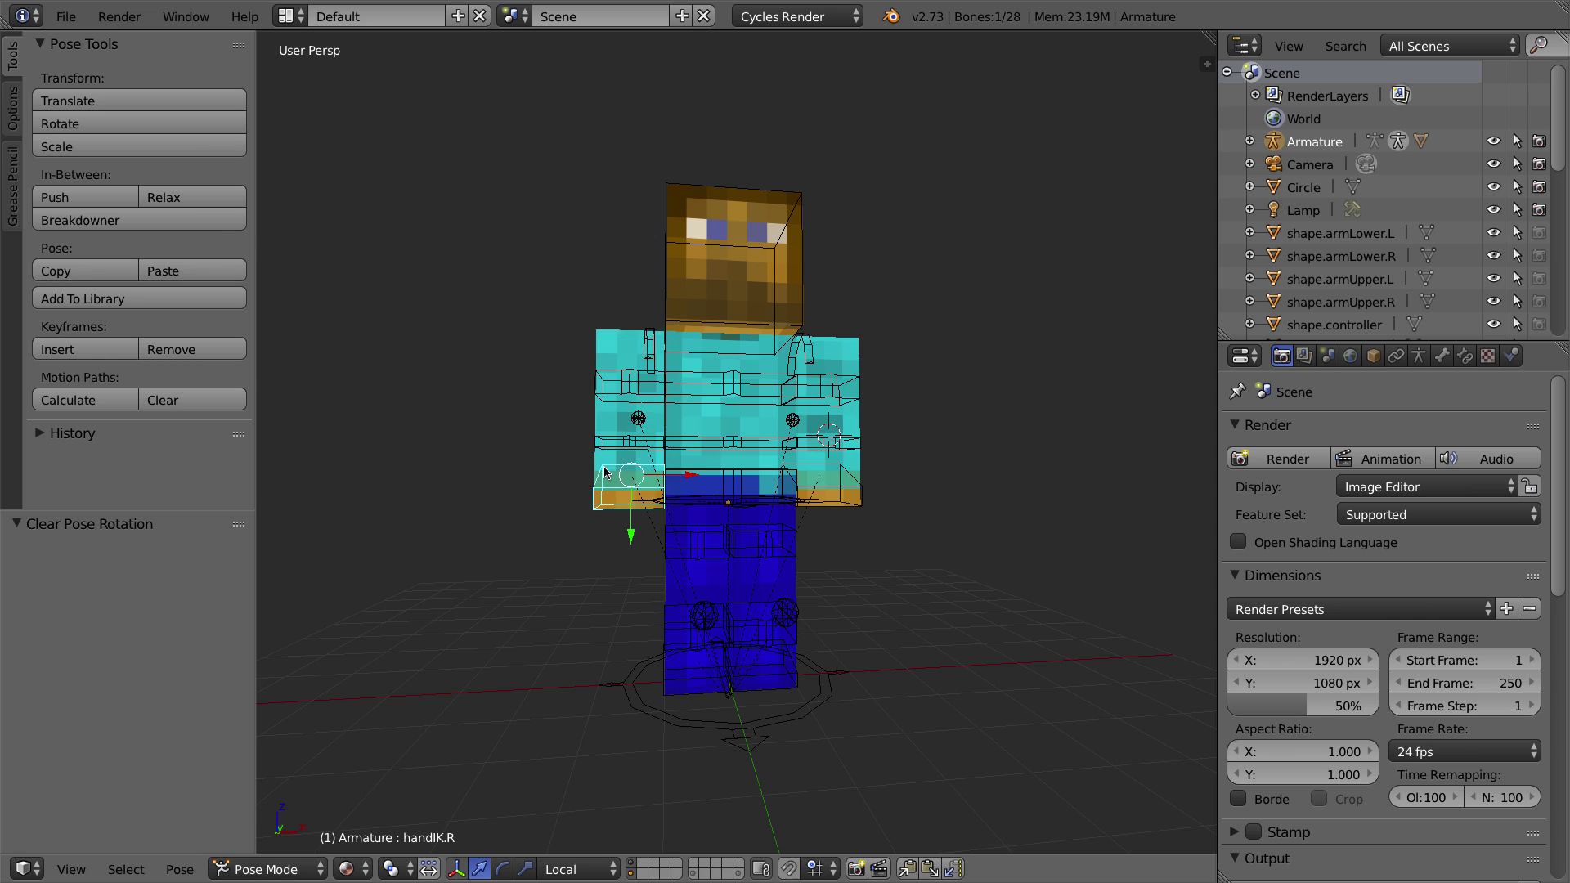
Step: View the armature's control bones with the character mesh hidden and select the armUpper.R bone
middle_drag(605, 462, 668, 360)
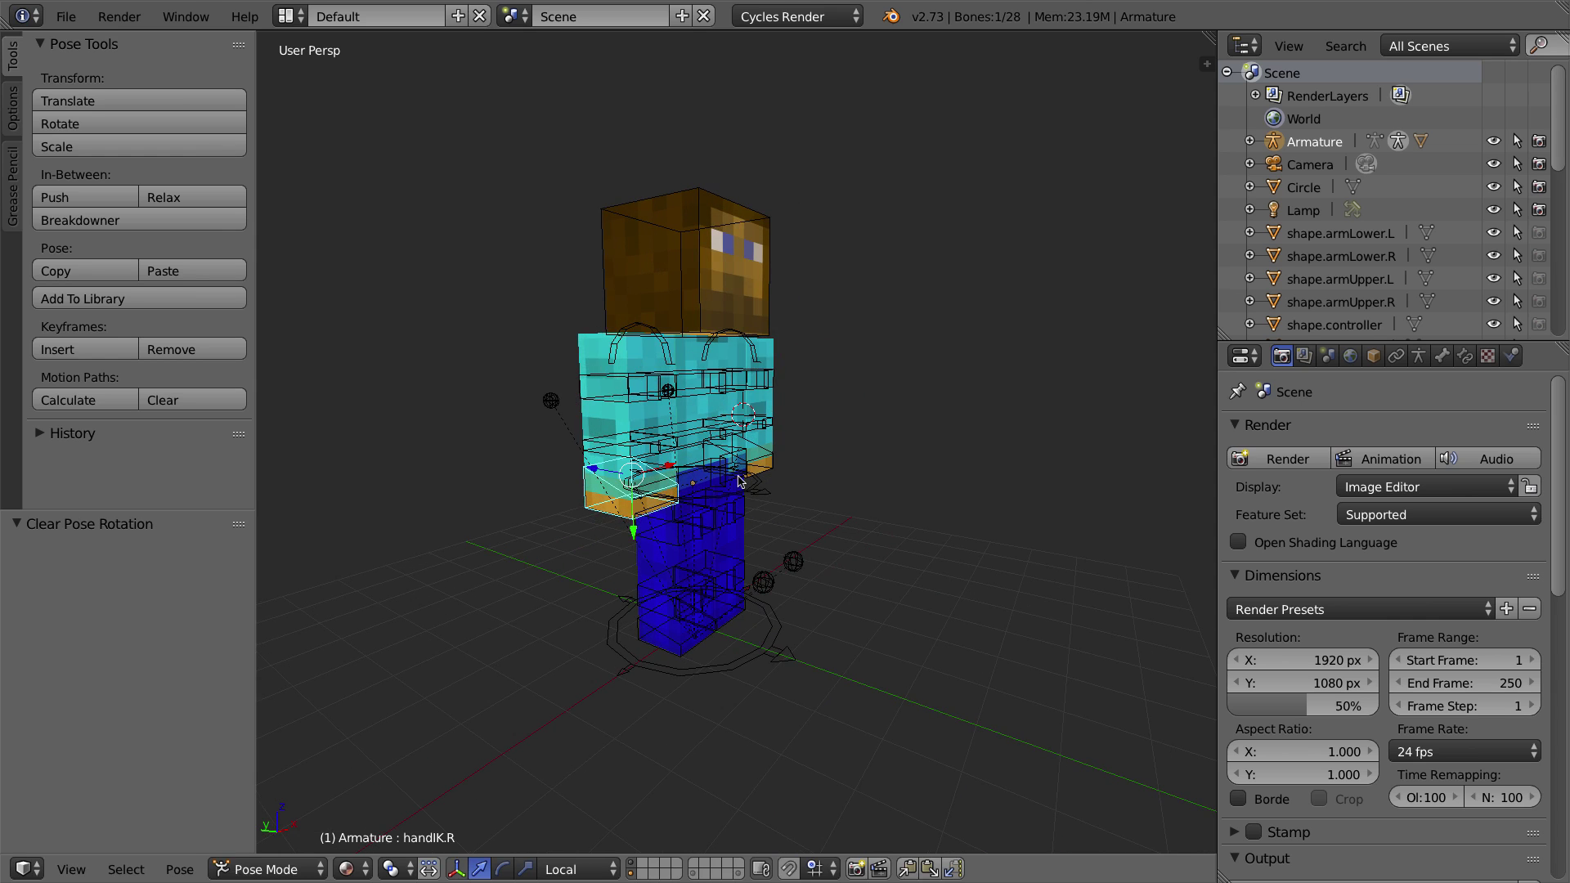
click(631, 875)
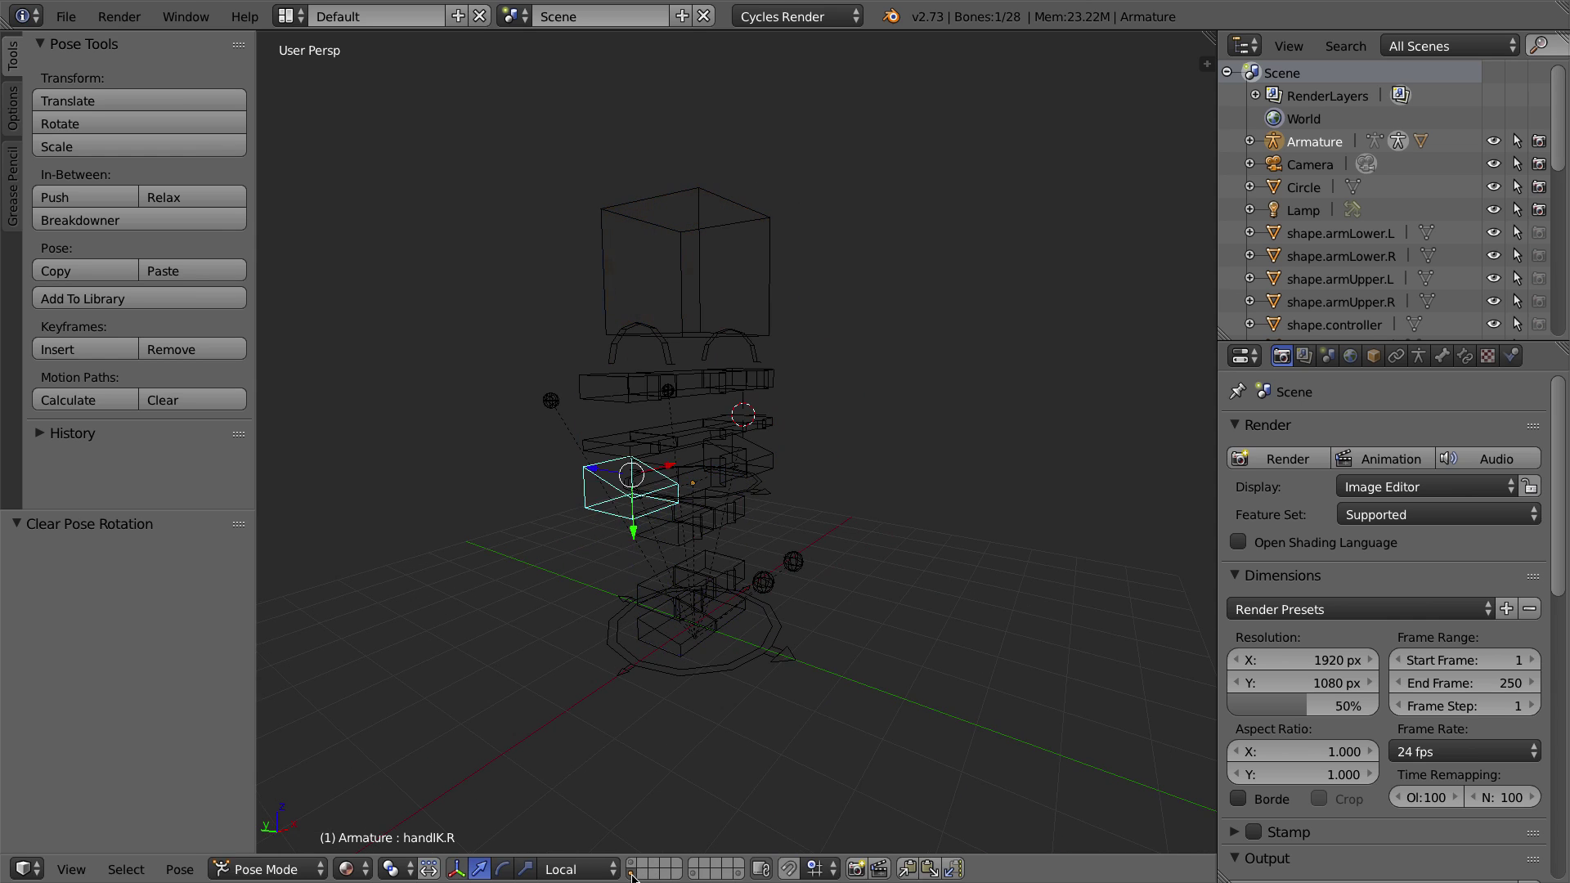
right_click(632, 390)
middle_drag(851, 458, 771, 448)
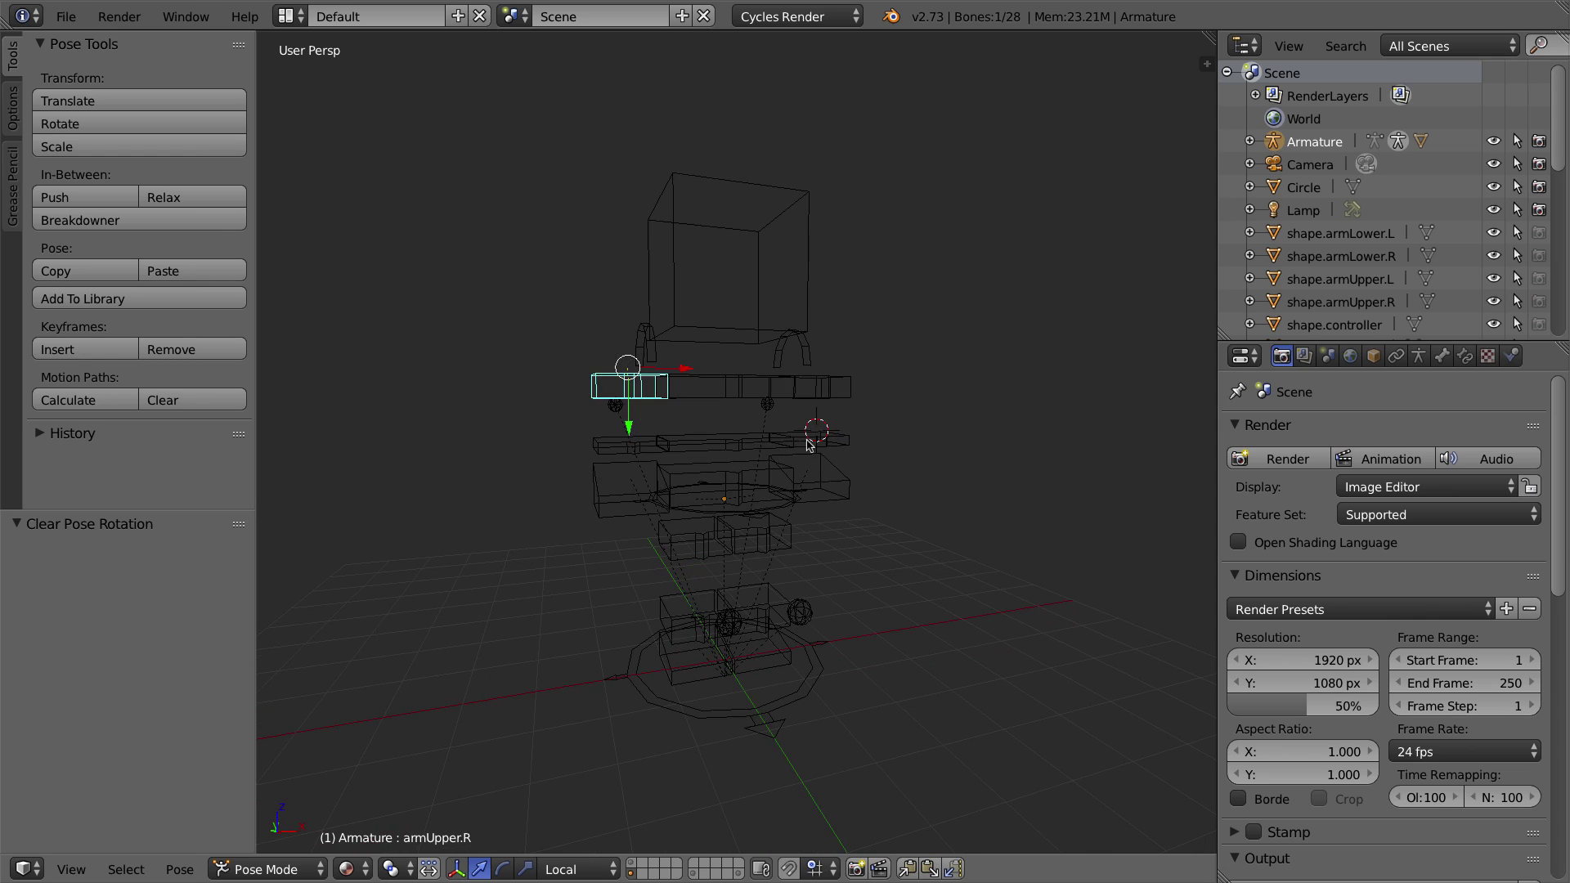
Step: Show only the character mesh's layer and put the mesh into Edit Mode
click(633, 865)
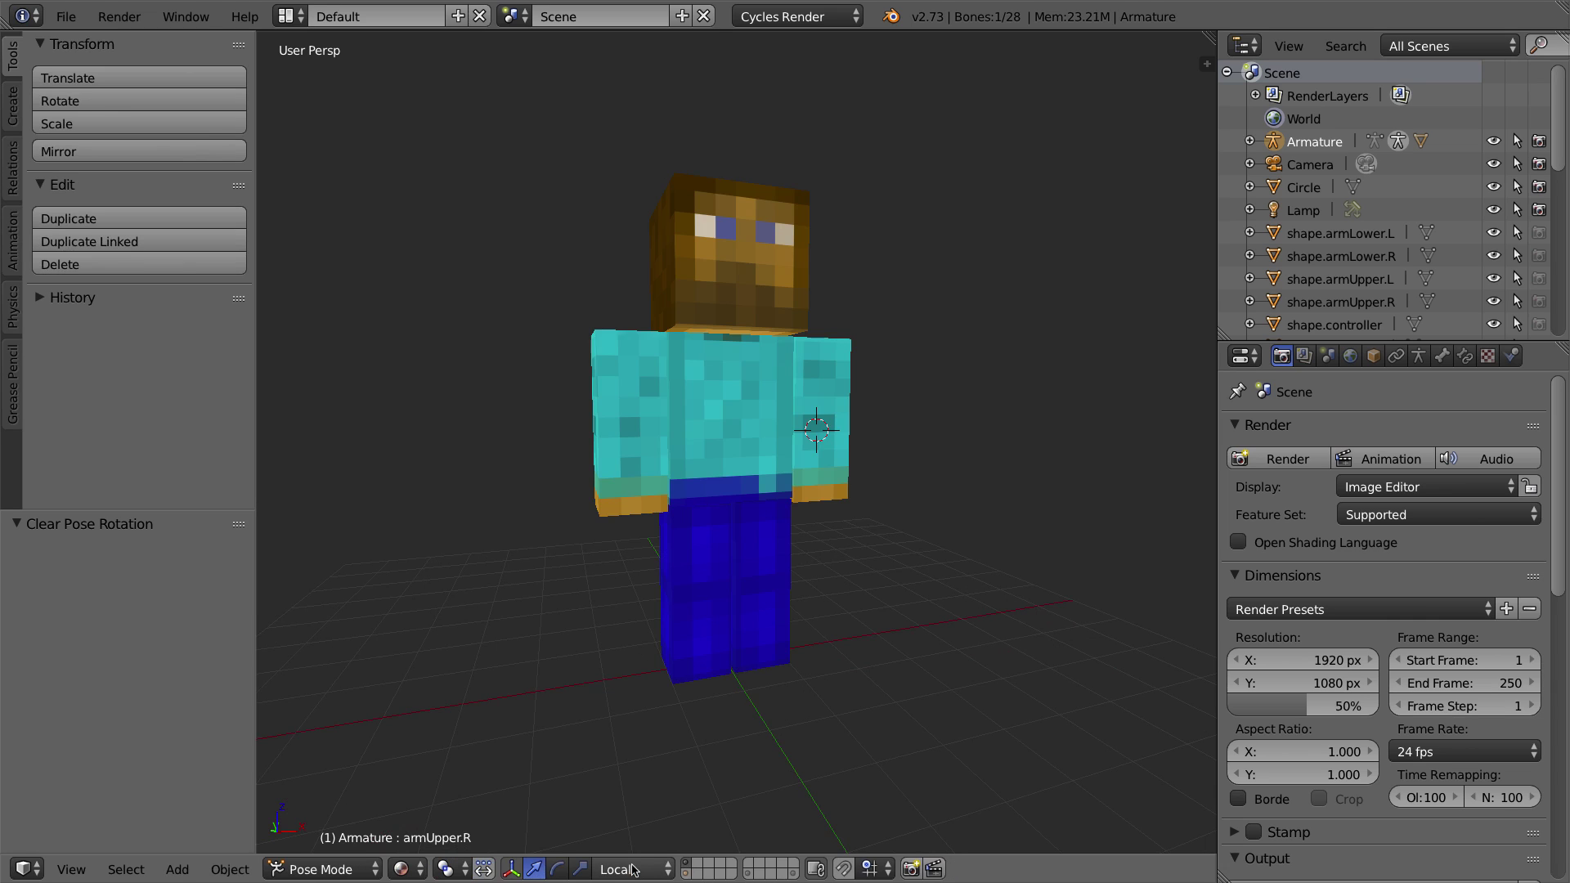
right_click(708, 273)
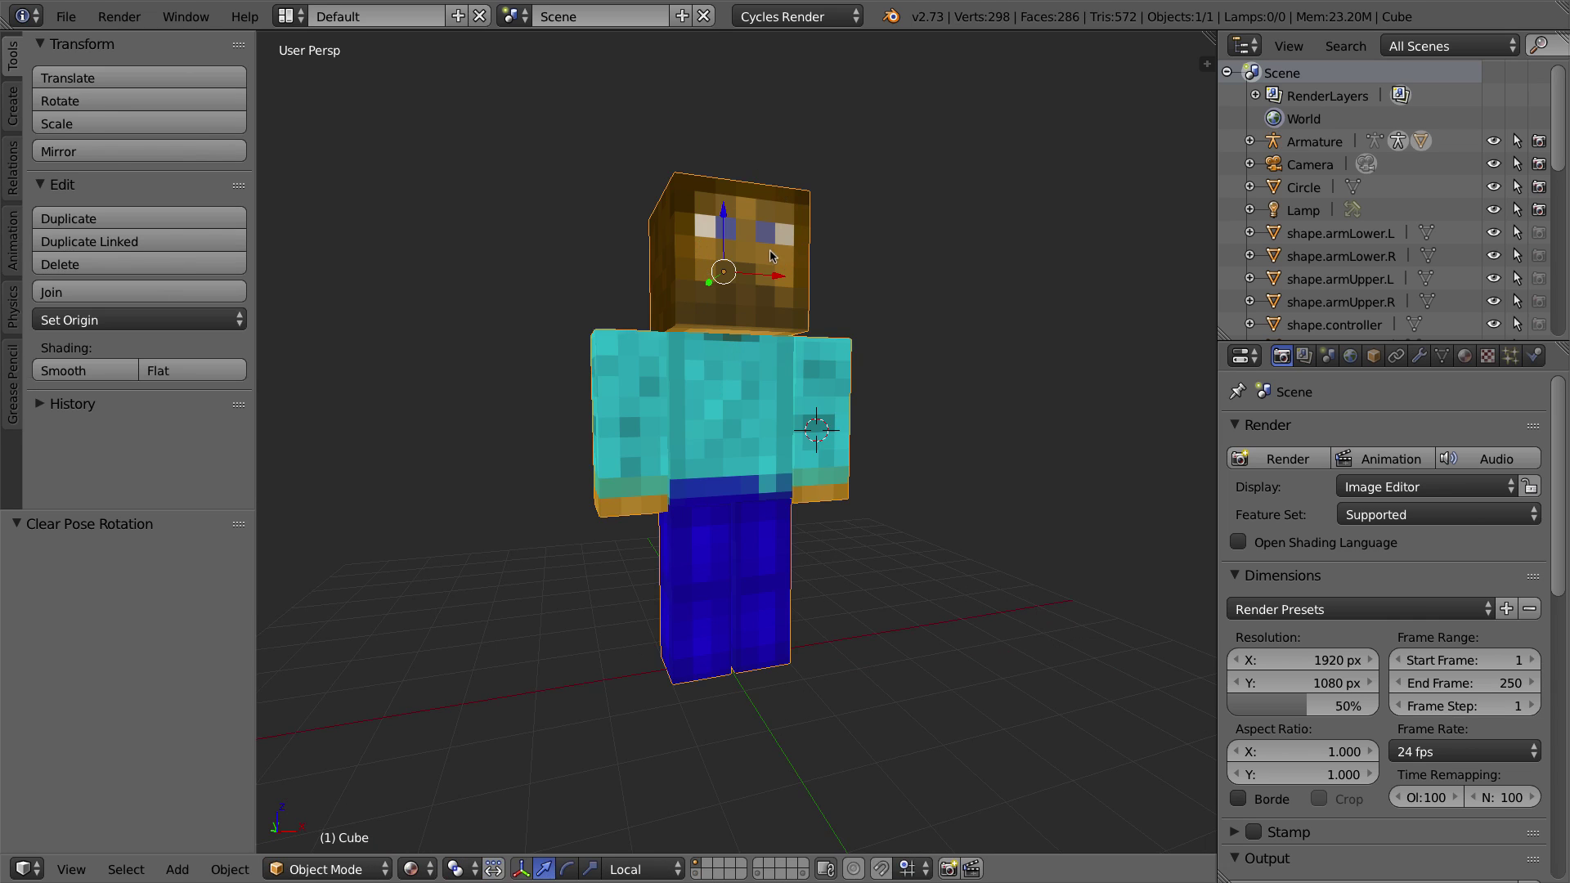
key(Tab)
Step: Add one horizontal loop cut around the head and slide it up to just below the eyes, factor about -0.278
shift+middle_drag(767, 267, 789, 346)
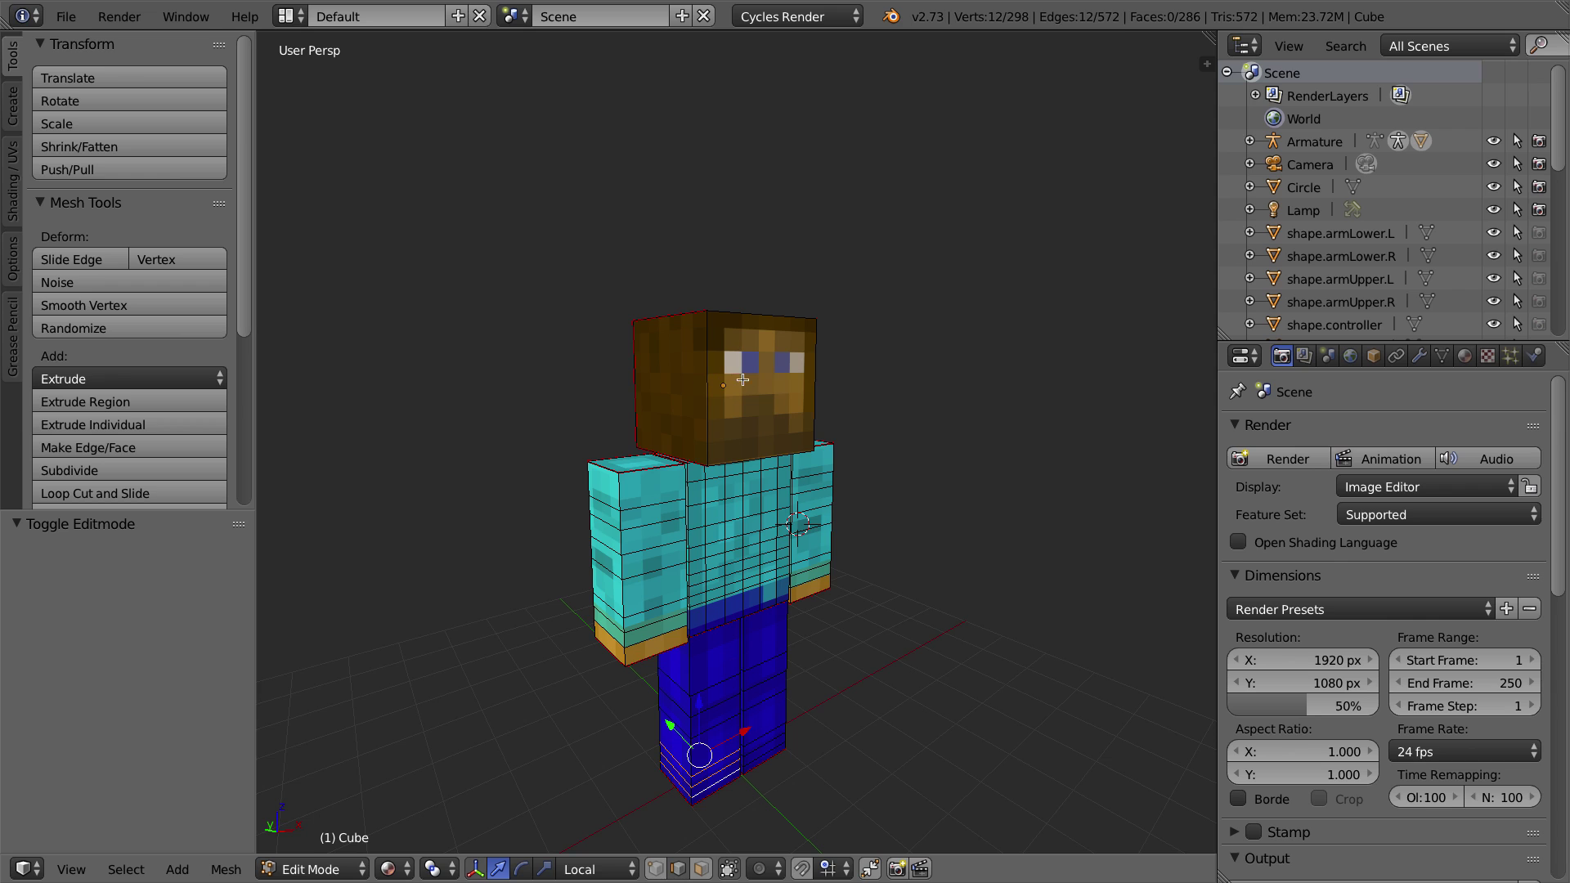
middle_drag(773, 366, 726, 362)
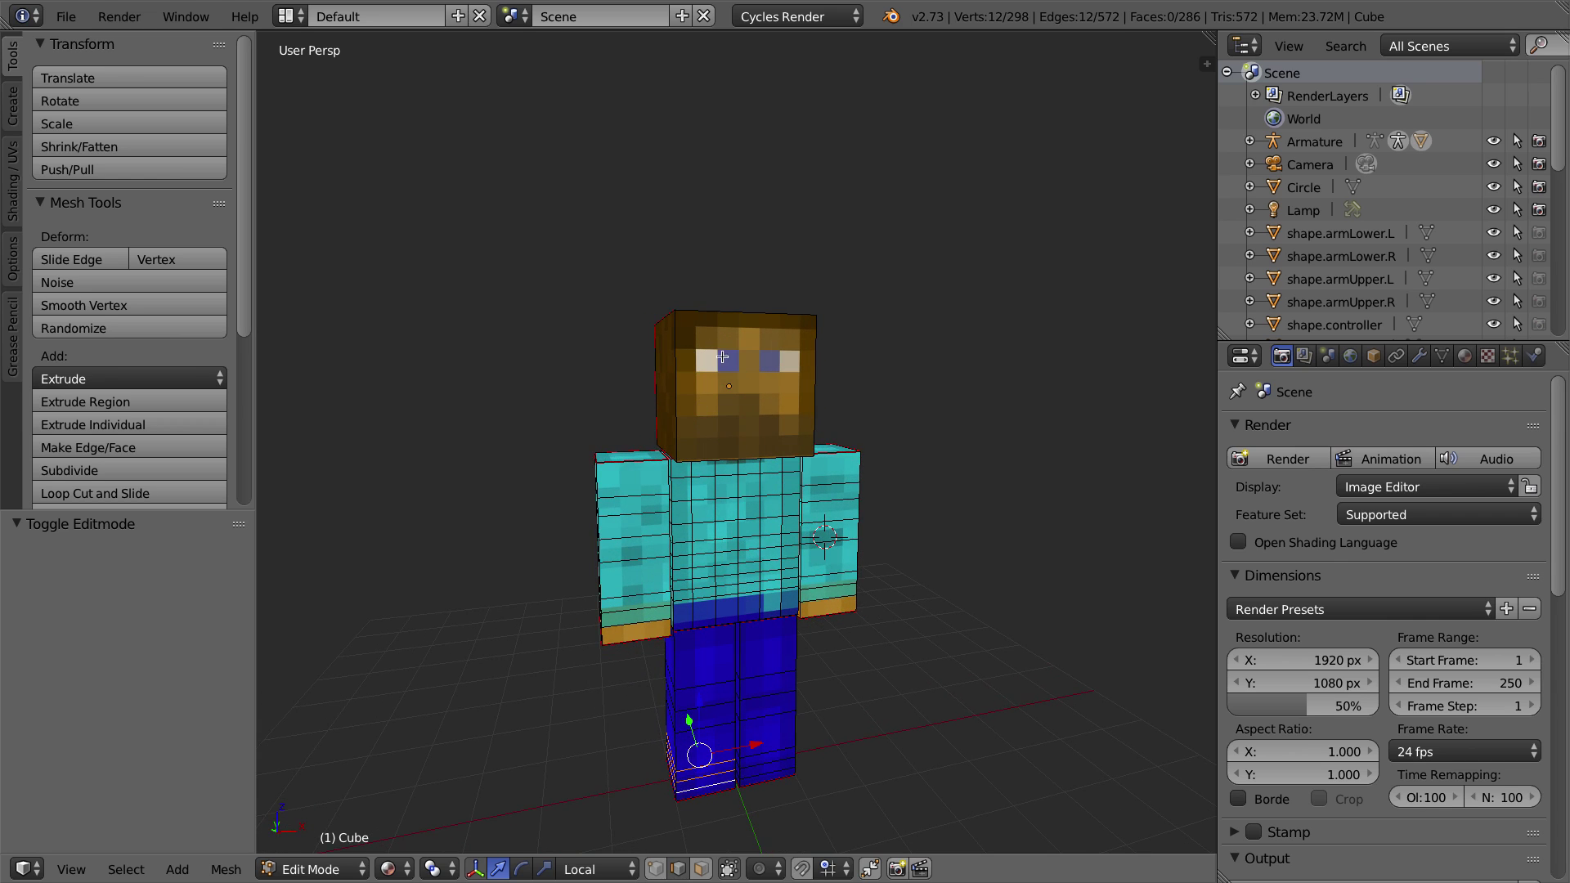
key(ctrl+r)
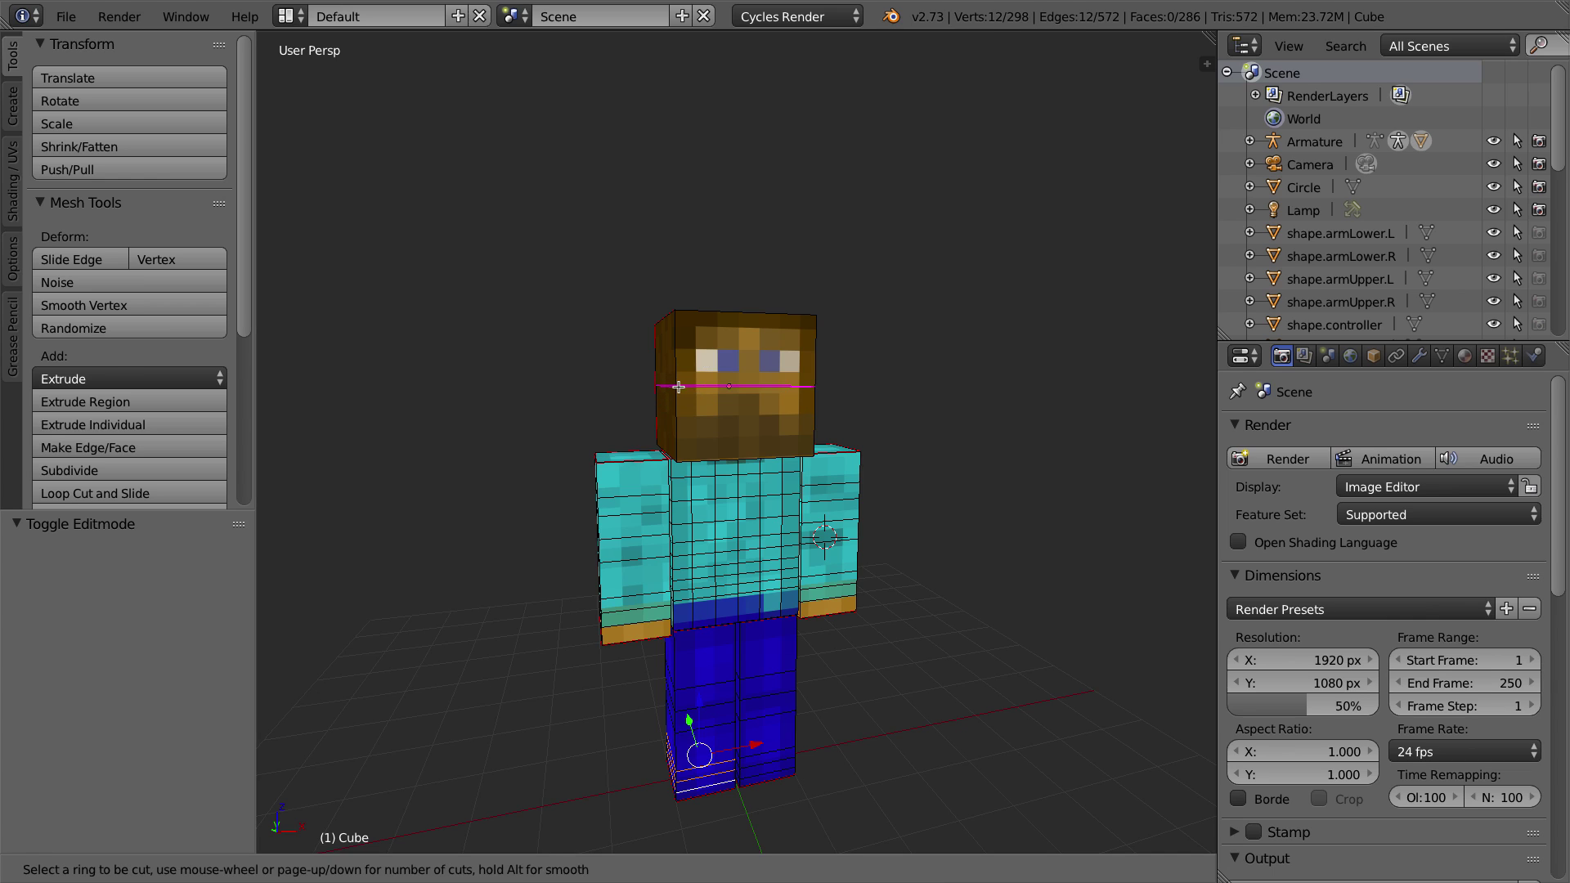
click(680, 385)
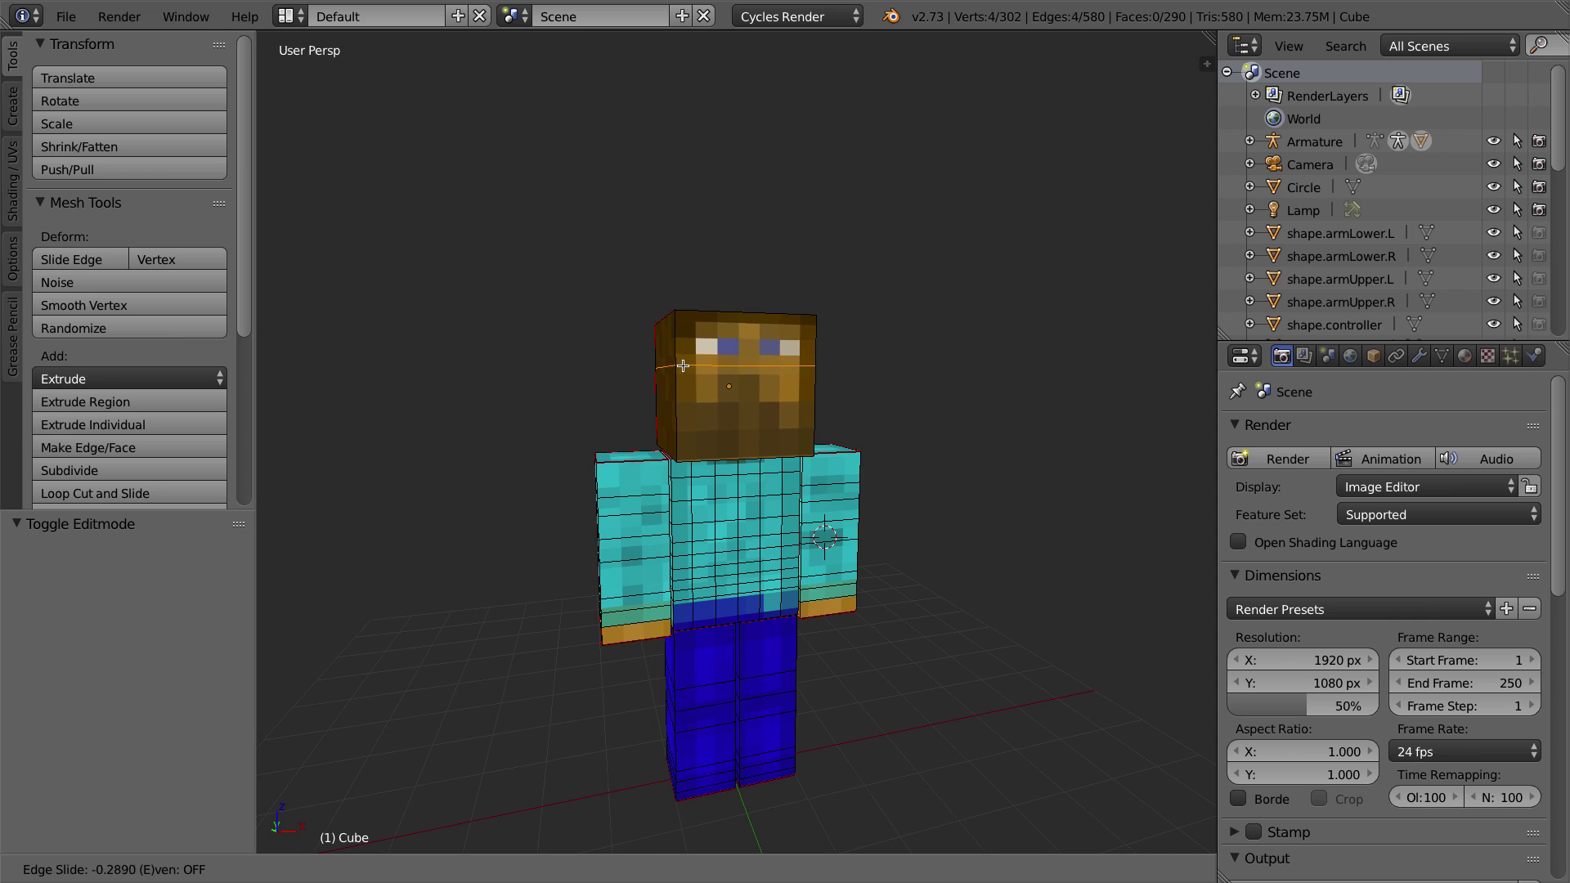
click(682, 365)
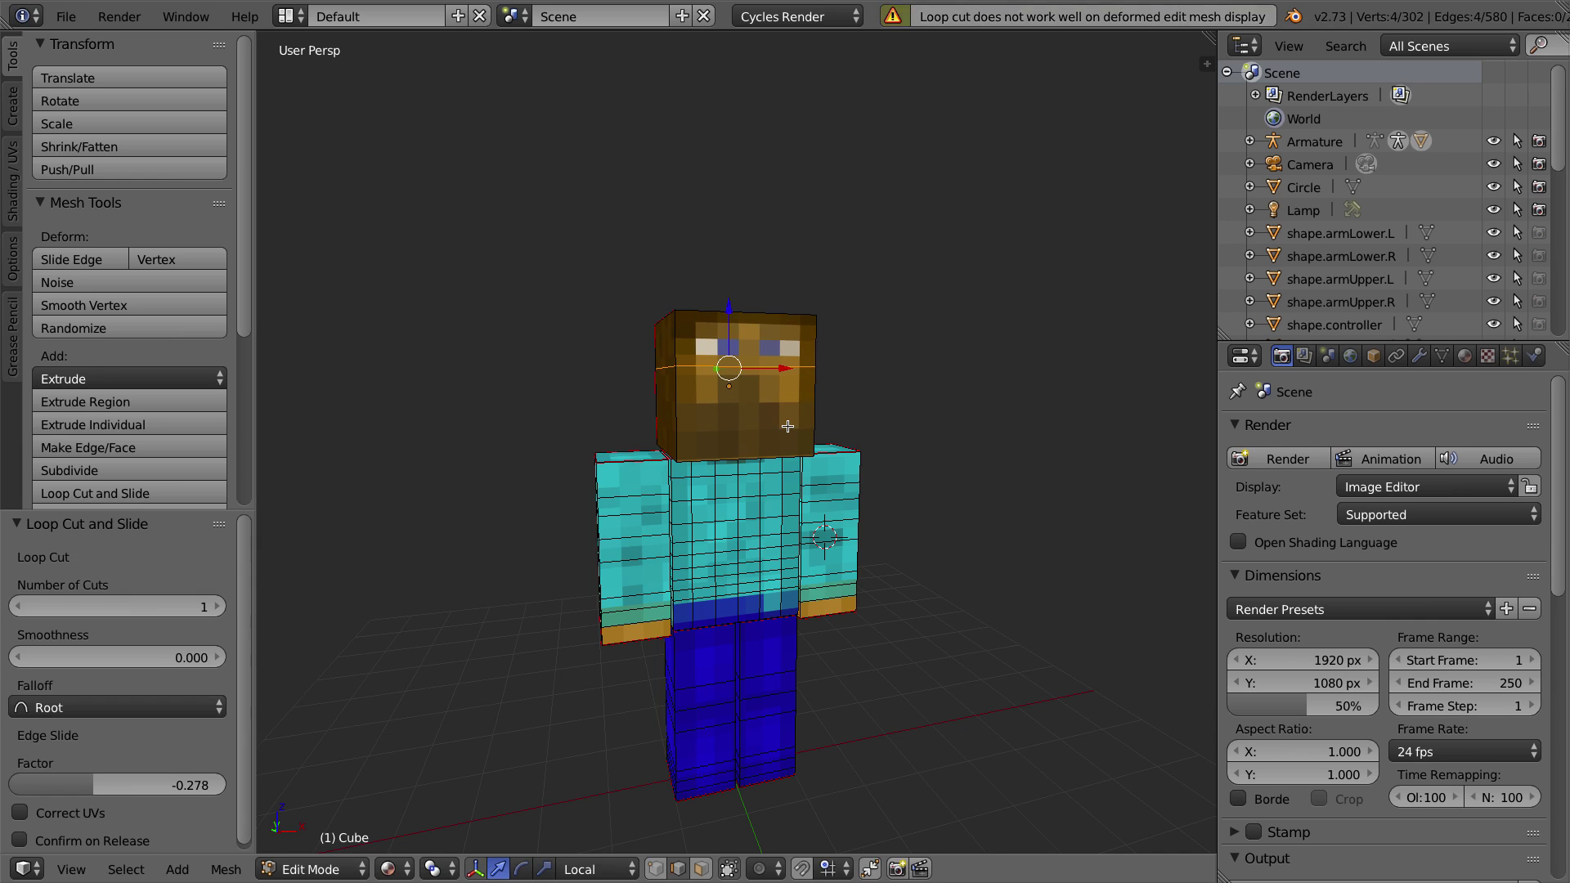
Step: Bevel the horizontal head loop into a band below the eyes and lower it about 0.151 along its local Z axis
middle_drag(803, 417, 878, 421)
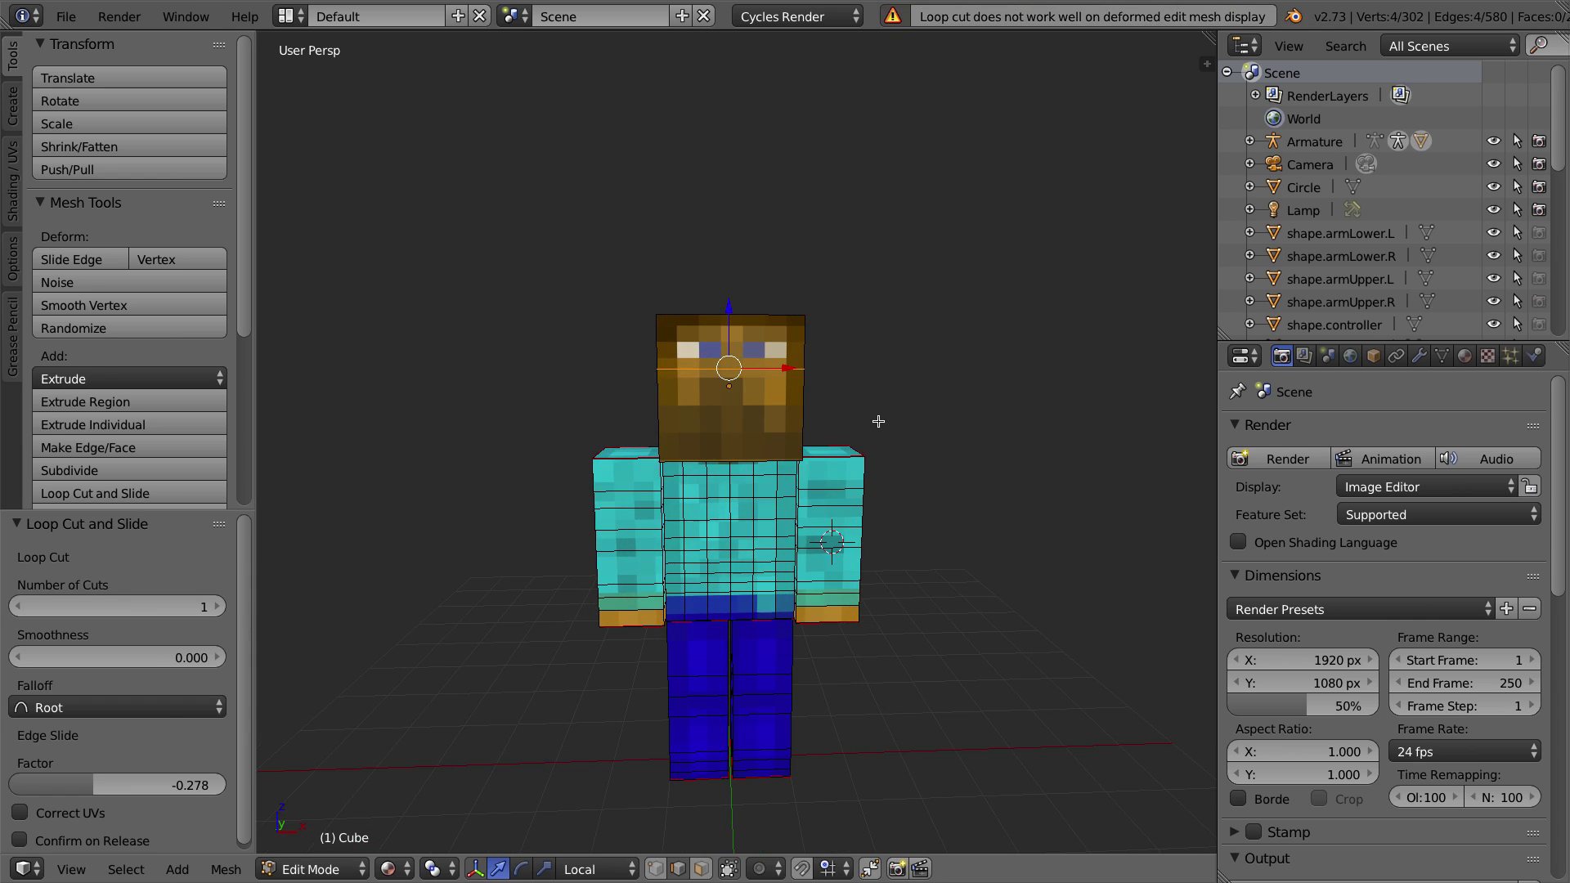
key(ctrl+b)
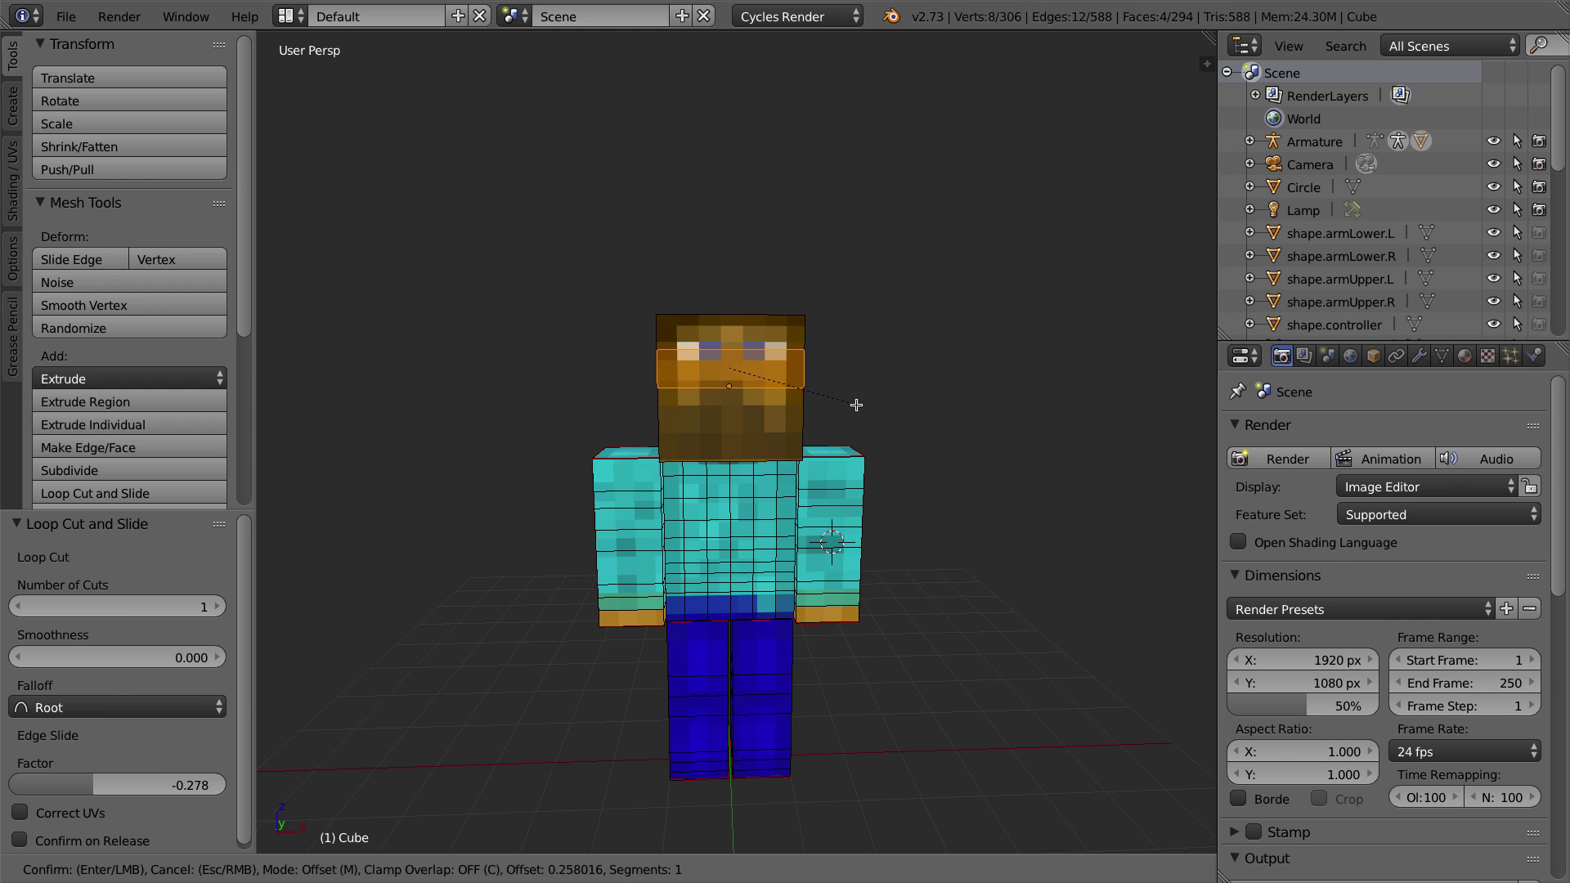
click(852, 404)
drag(726, 307, 728, 321)
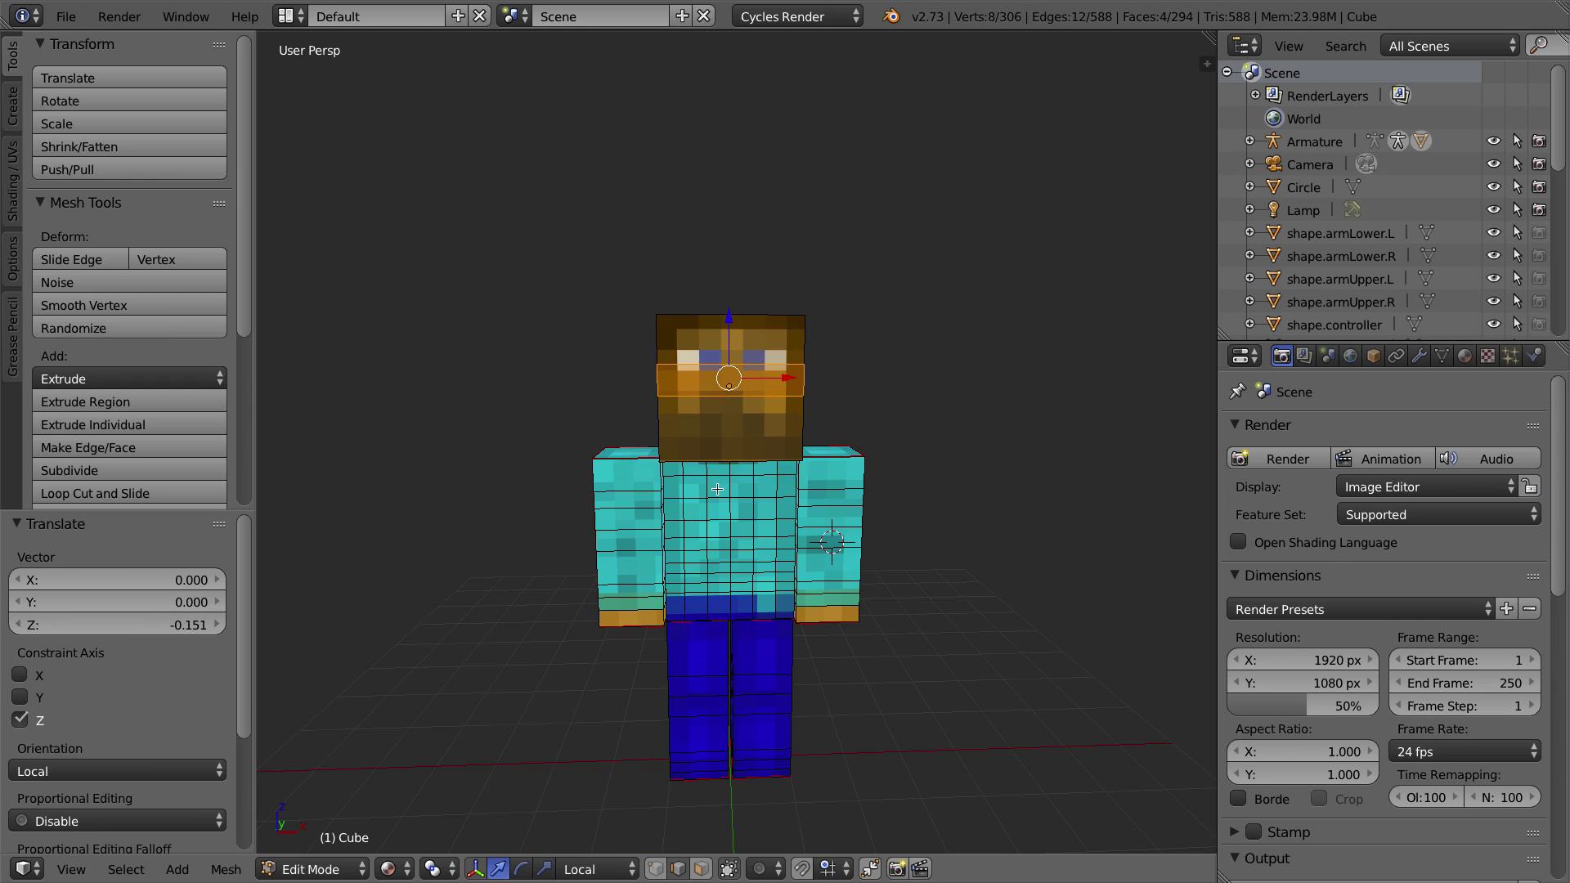
drag(729, 319, 739, 317)
key(ctrl+z)
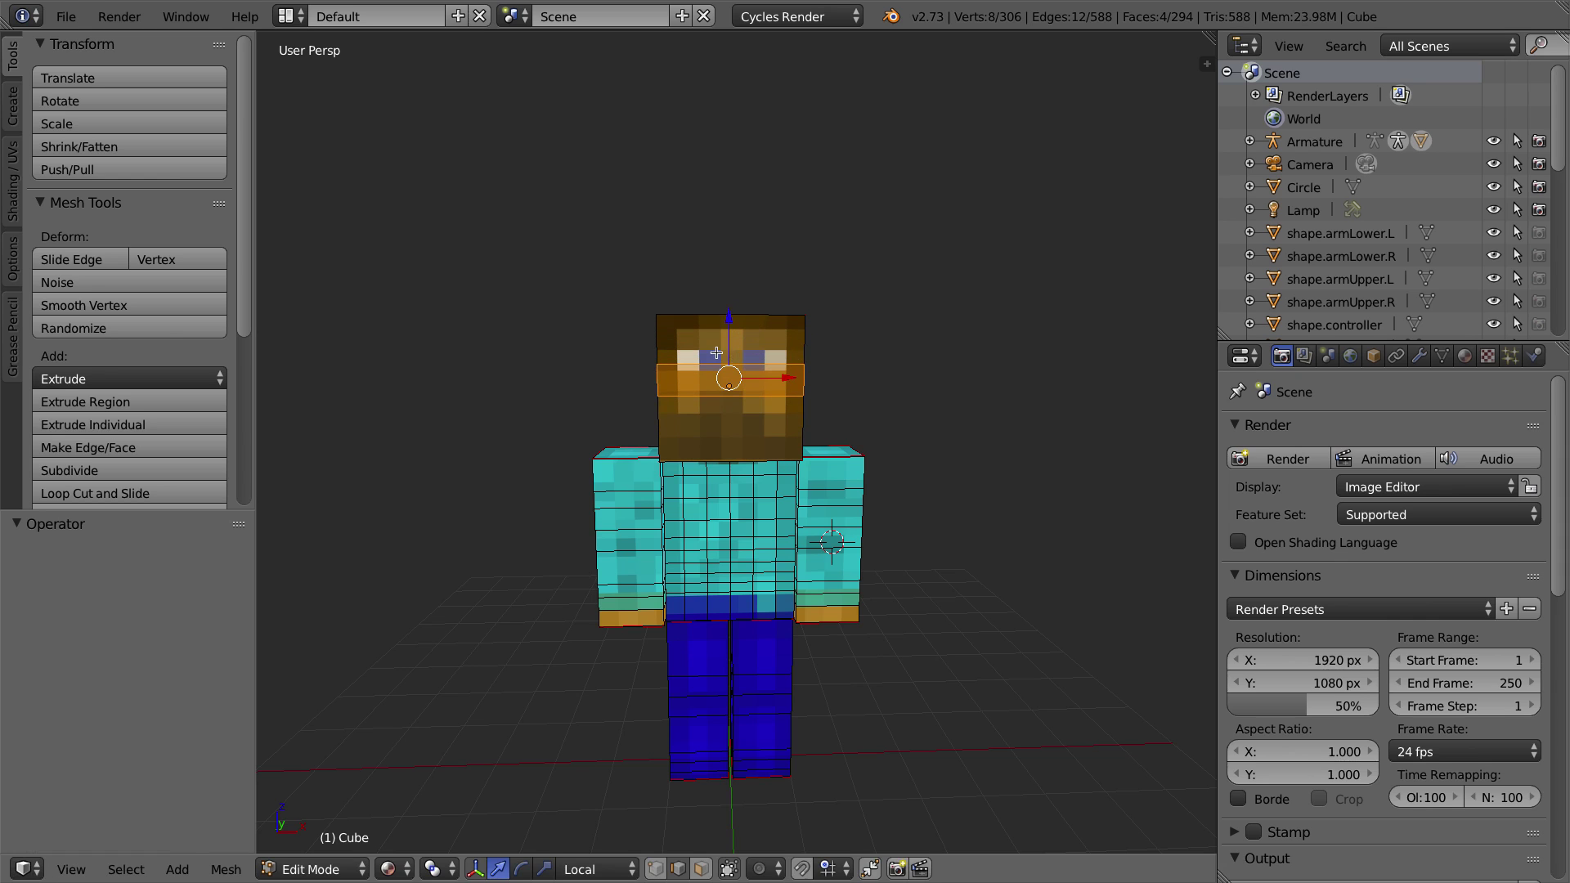
Step: Add a centred vertical loop cut around the head and bevel it by about 0.745, out to the outer edges of the eyes
middle_drag(716, 353, 806, 370)
scroll(834, 378, up, 5)
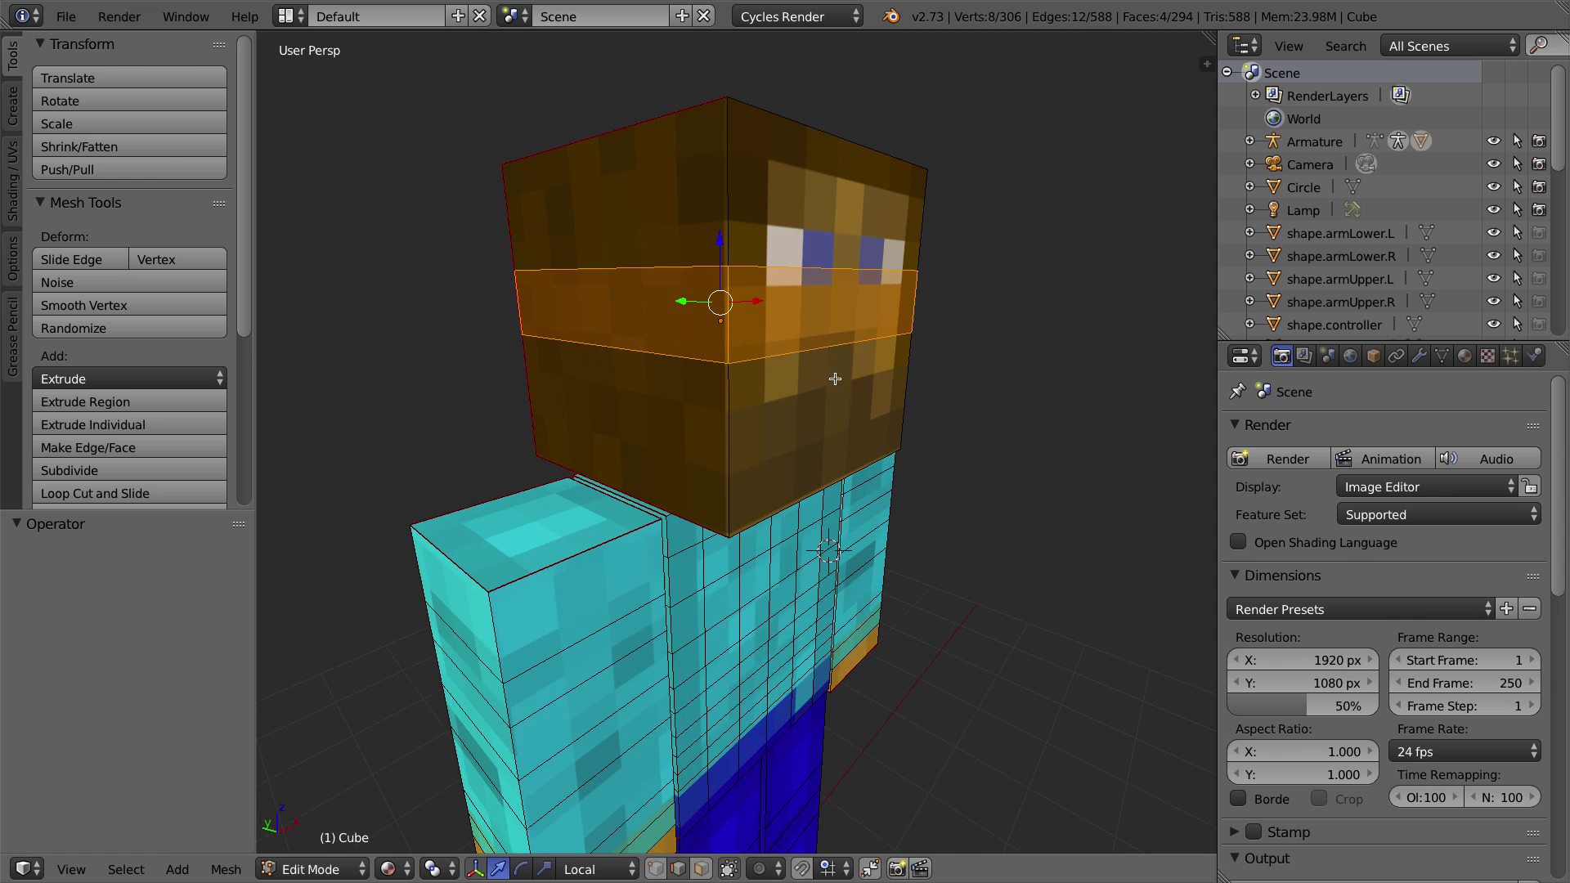
middle_drag(919, 346, 759, 328)
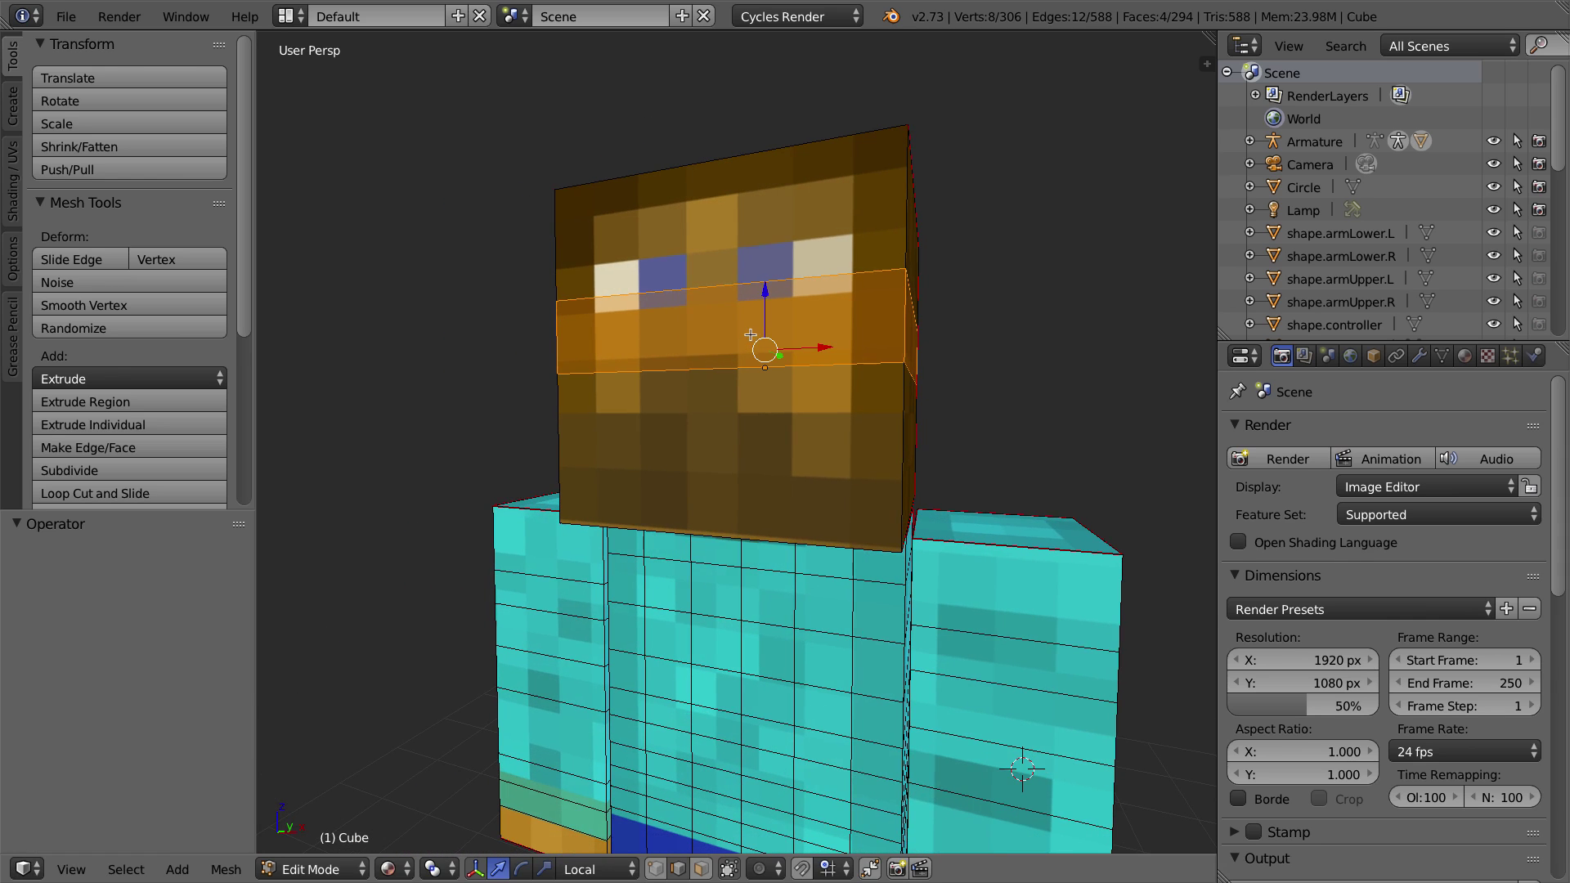
key(ctrl+r)
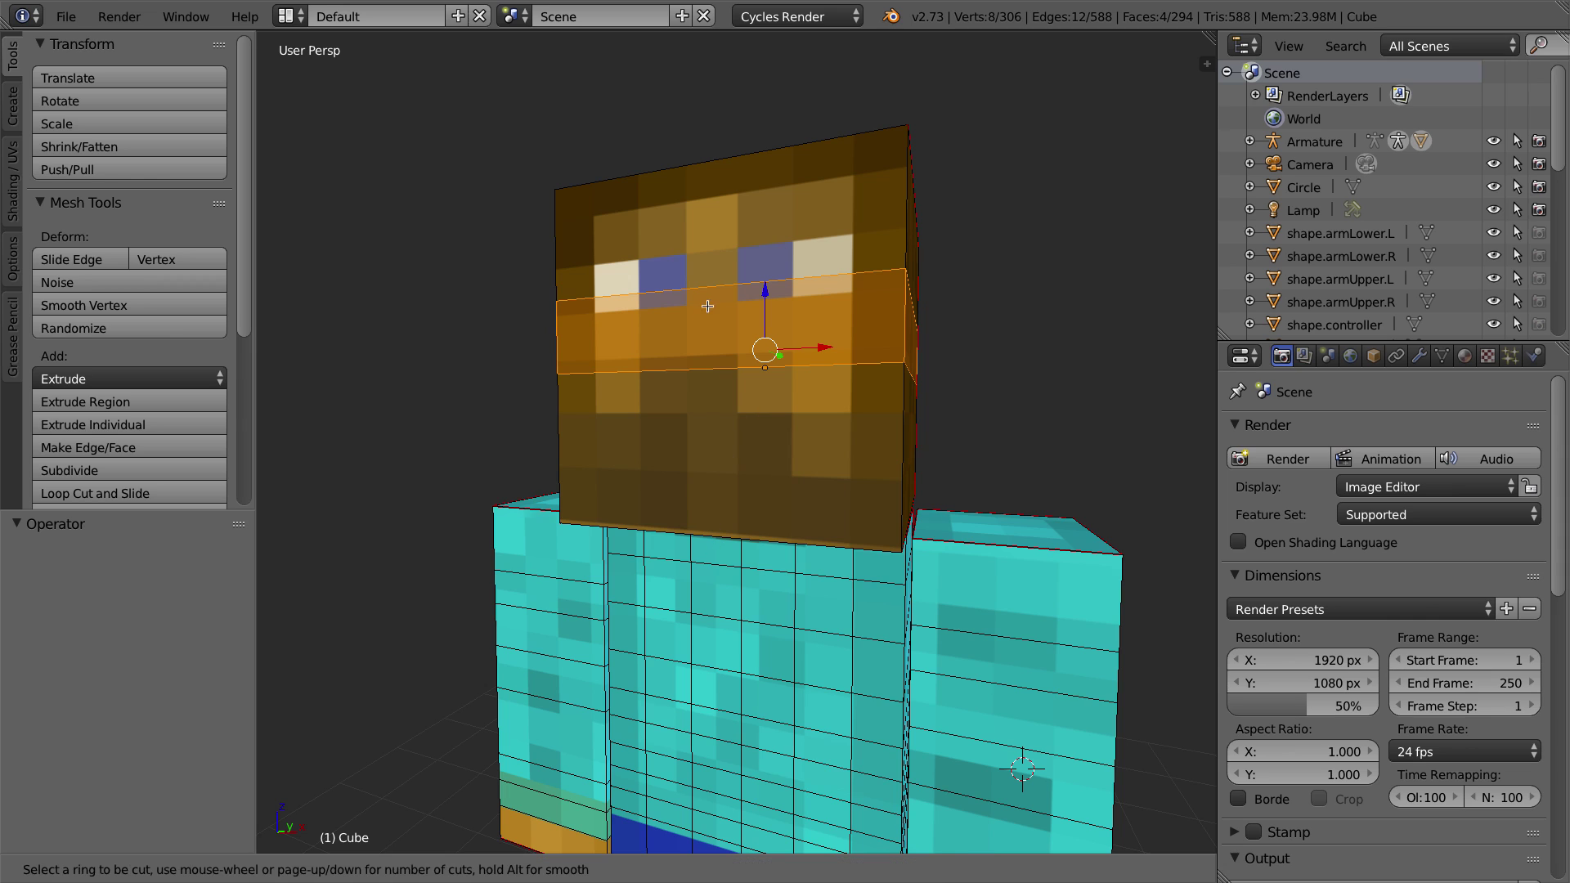
click(715, 280)
right_click(759, 323)
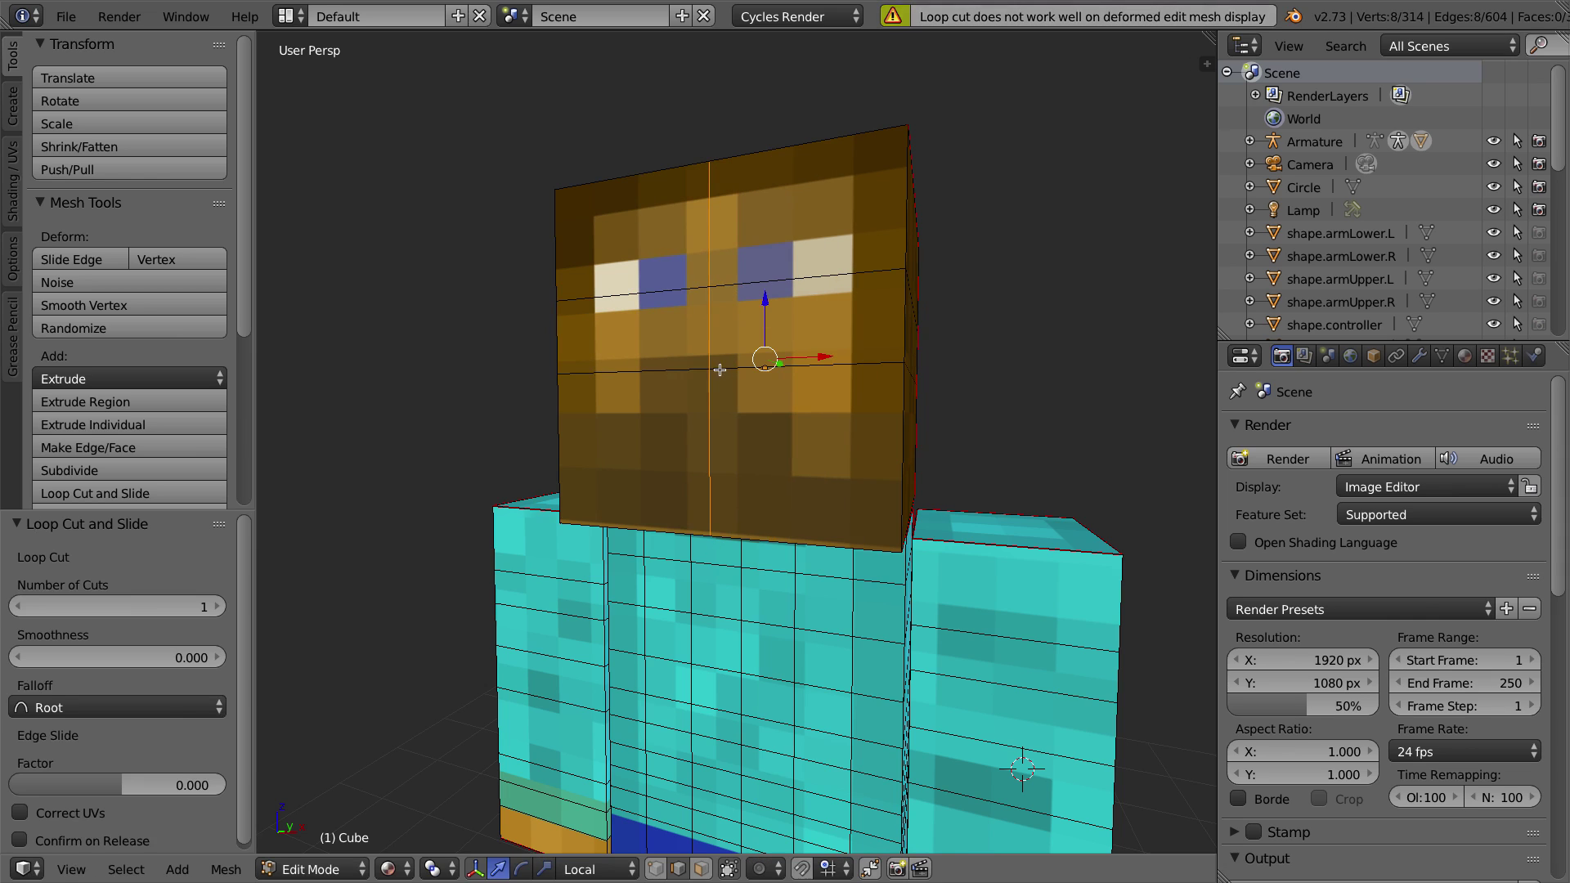
key(ctrl+v)
key(ctrl+b)
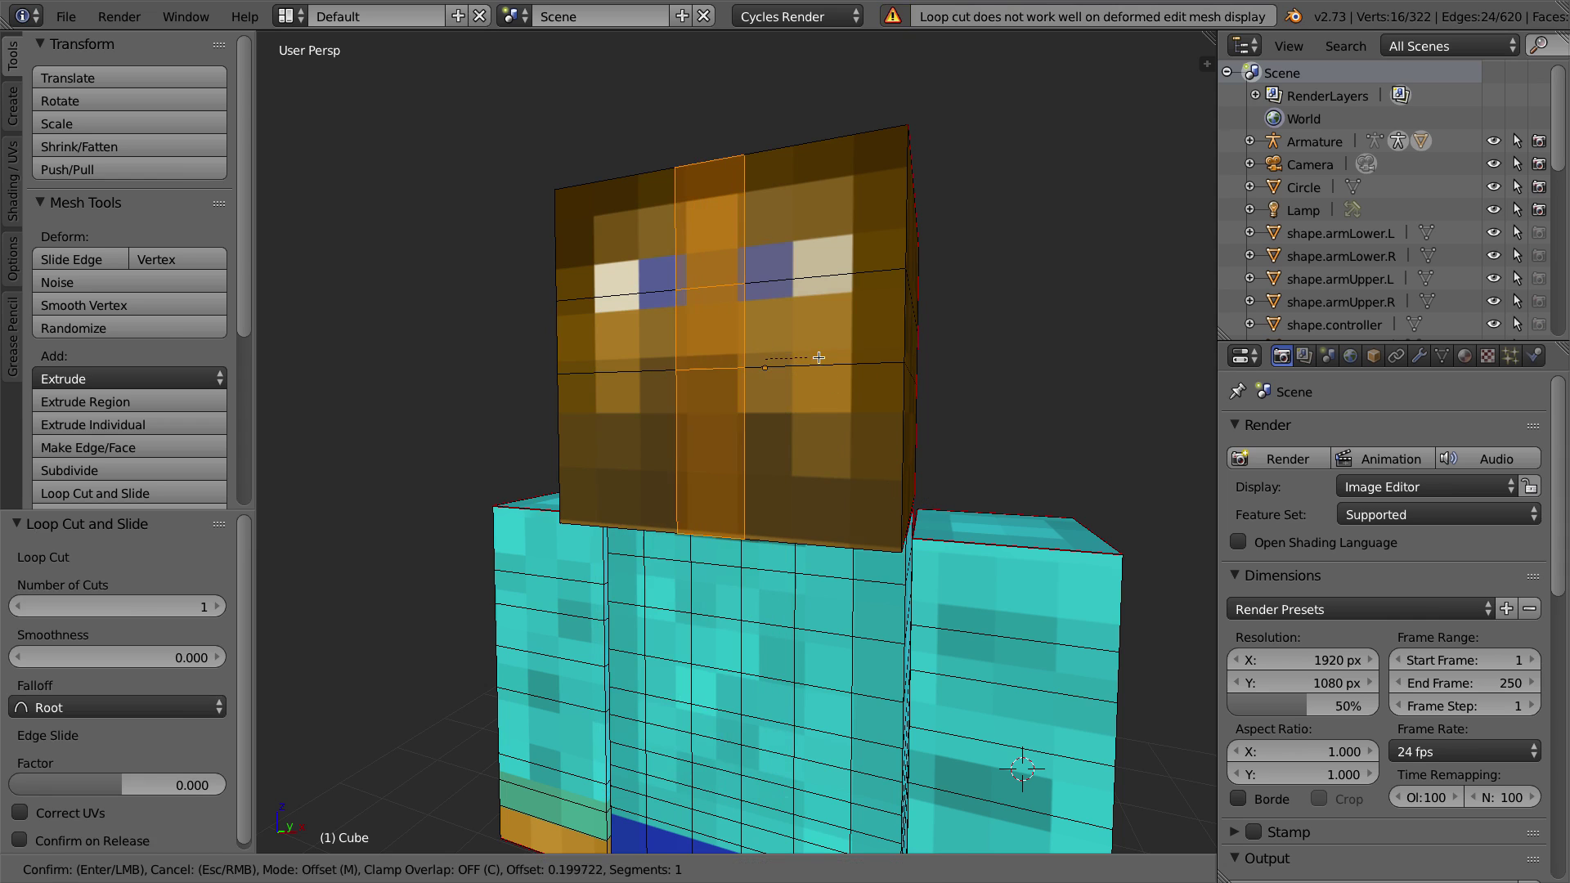
click(885, 368)
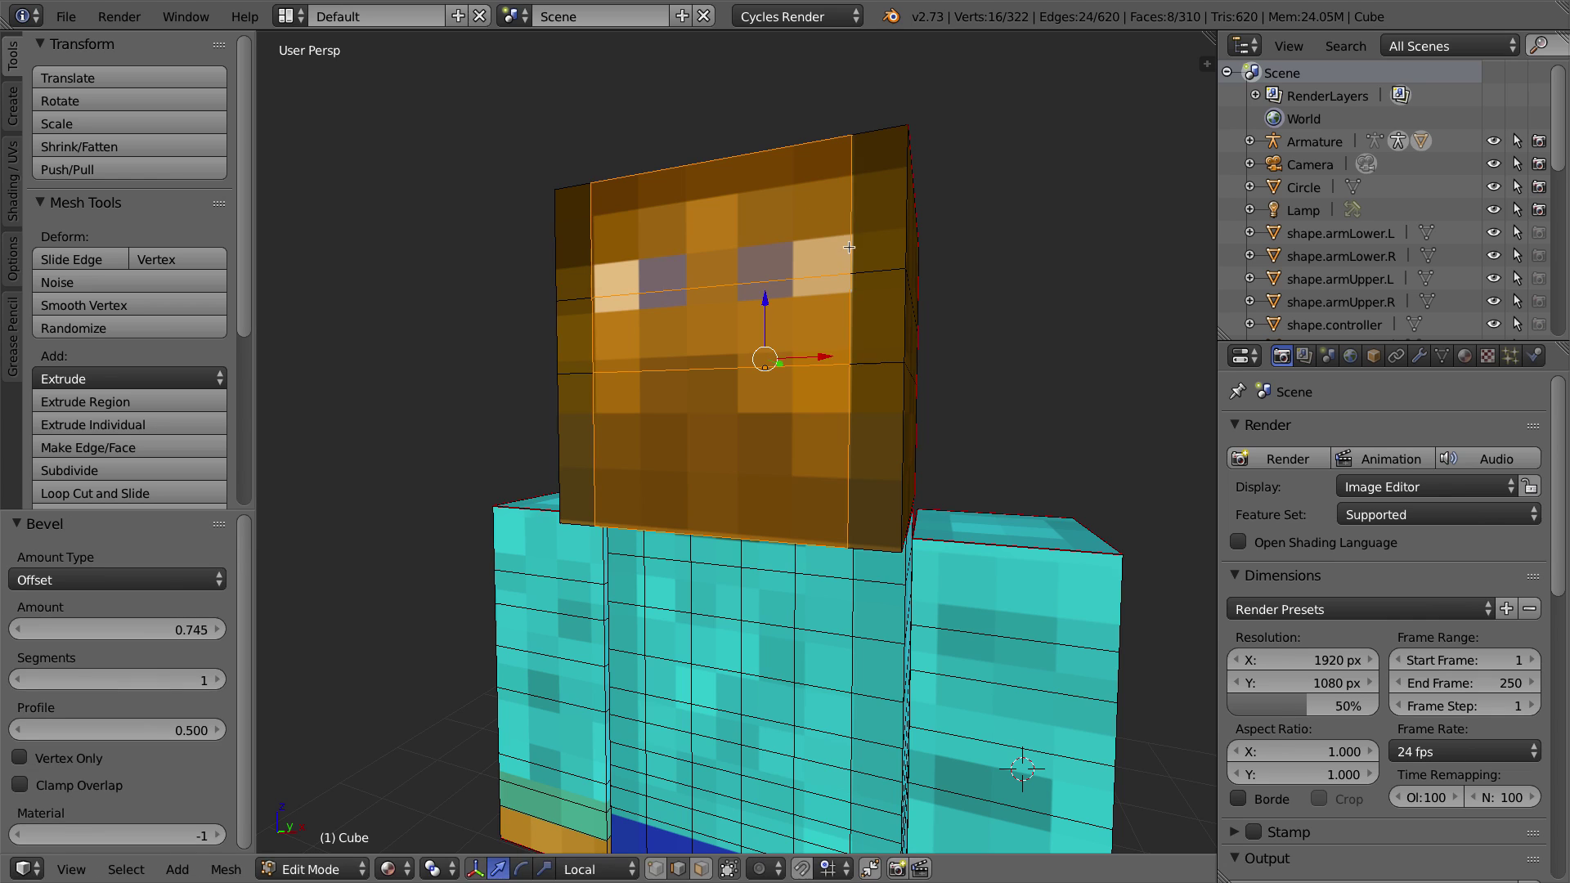
Step: Add a second centred vertical loop cut around the head and bevel it by about 0.143, out to the inner edges of the eyes
key(c)
key(ctrl+r)
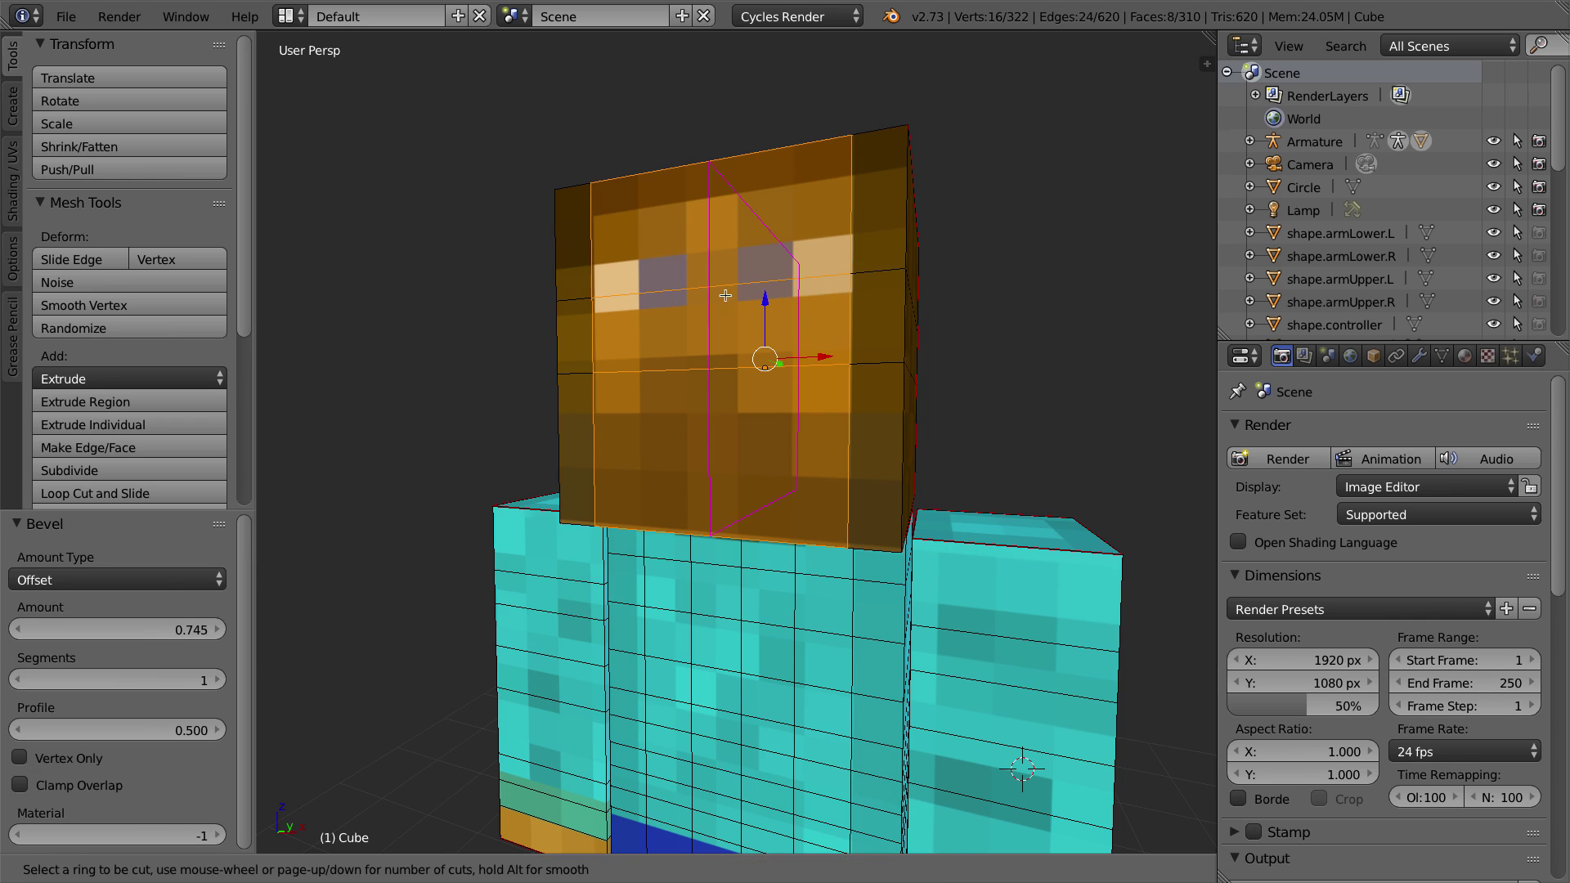
click(717, 289)
right_click(752, 320)
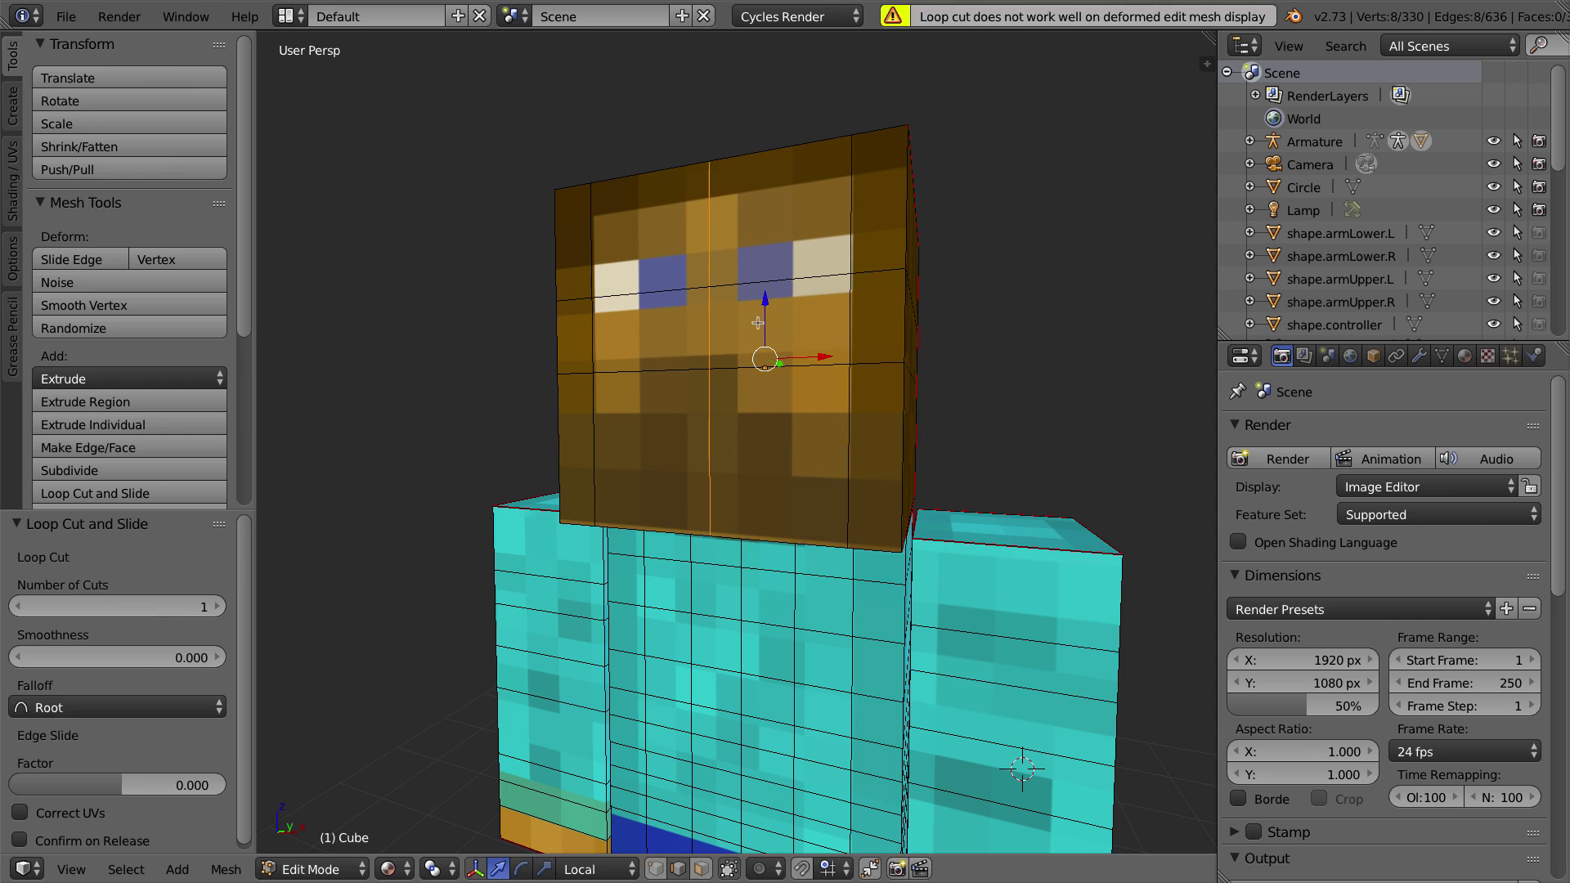
key(ctrl+b)
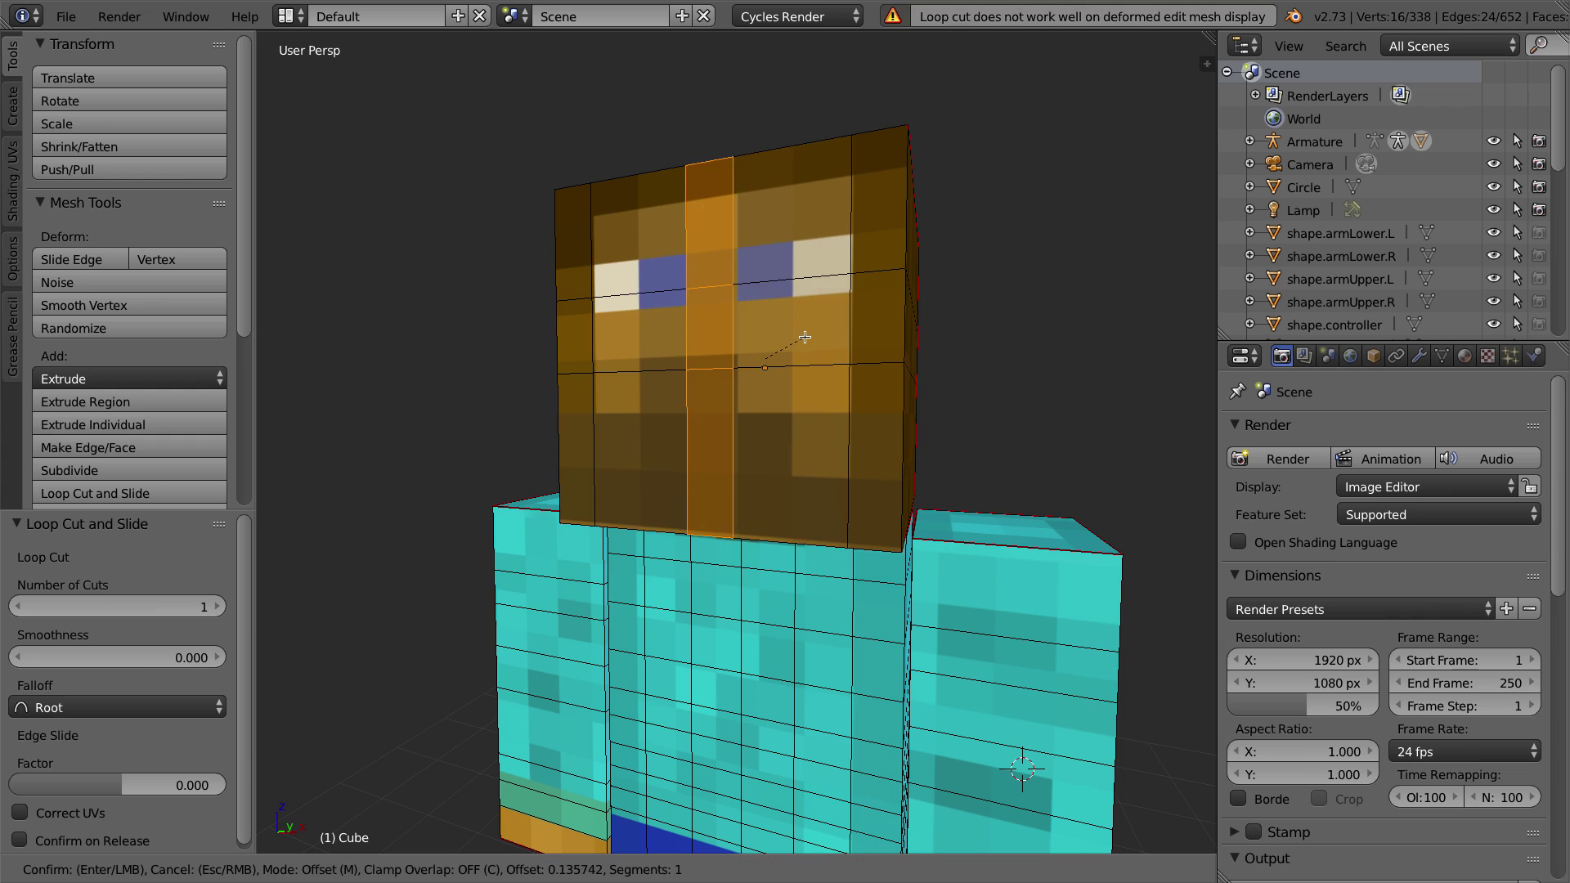
click(806, 337)
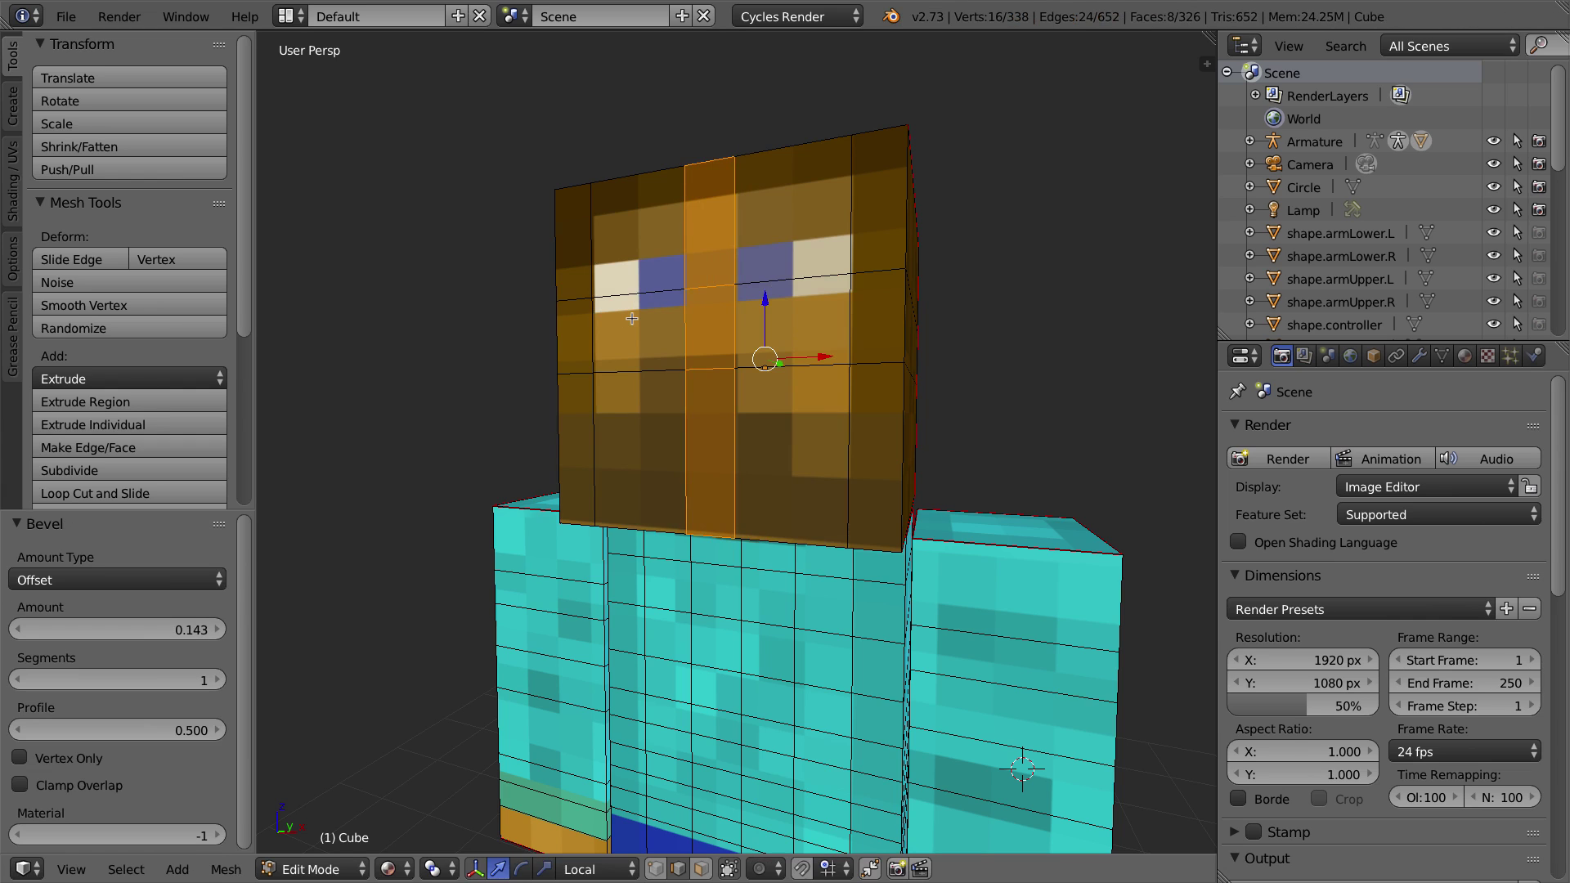
Step: Add a centred vertical loop cut down the narrow strip between the eyes, without sliding it
click(708, 866)
right_click(630, 361)
right_click(831, 329)
middle_drag(705, 361, 788, 370)
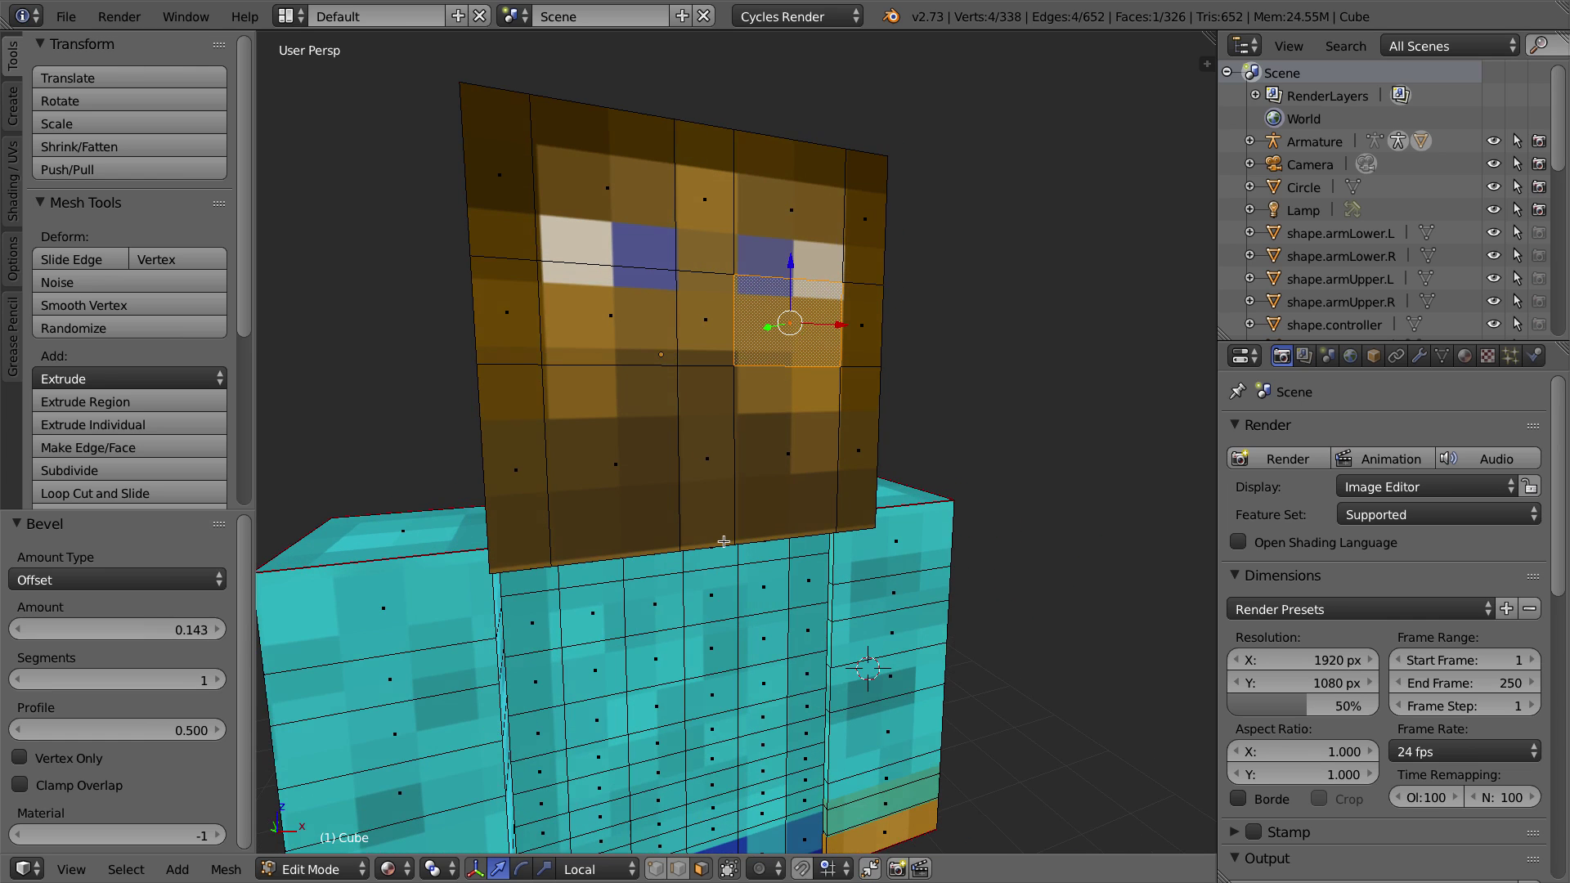
key(ctrl+r)
click(709, 364)
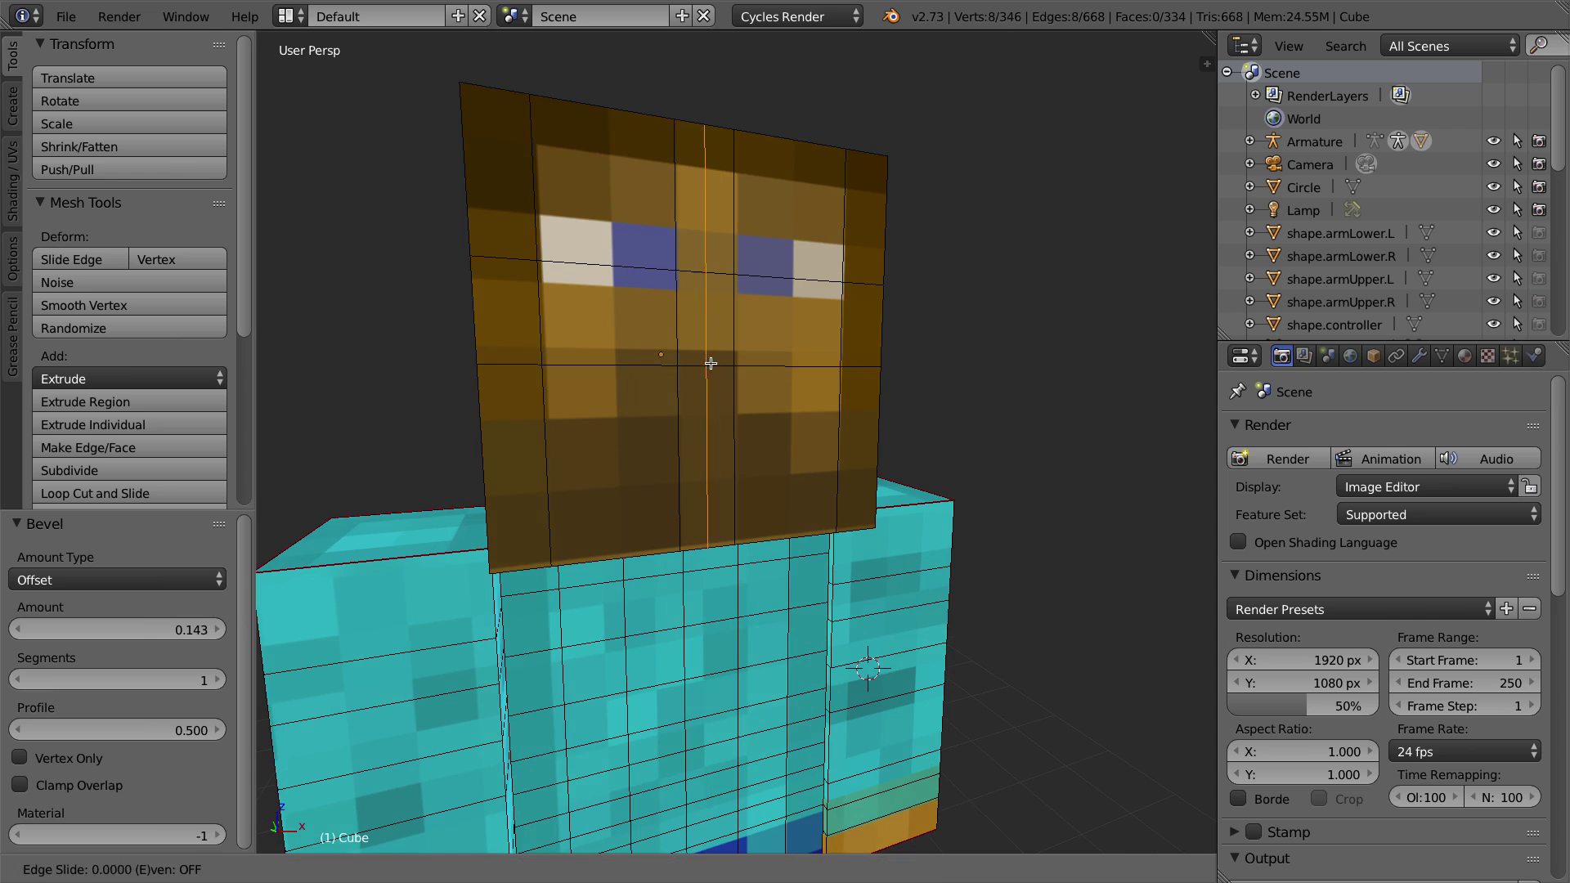
right_click(726, 443)
middle_drag(706, 425, 666, 426)
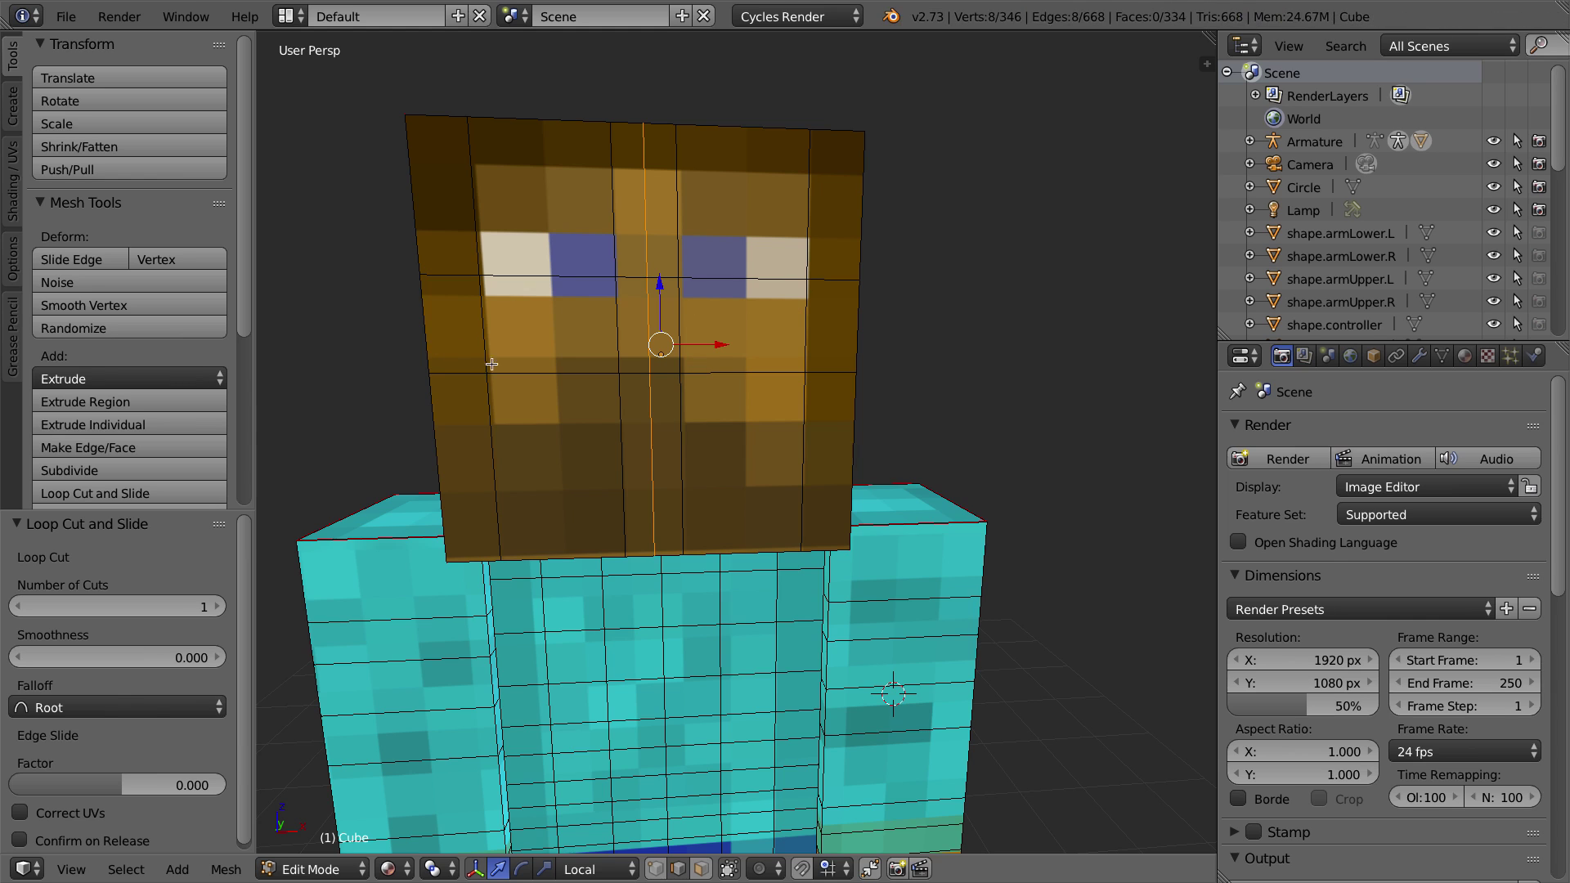
Step: Add a centred horizontal loop cut around the head through the band just below the eyes, without sliding it
middle_drag(724, 308, 640, 290)
click(702, 864)
right_click(591, 295)
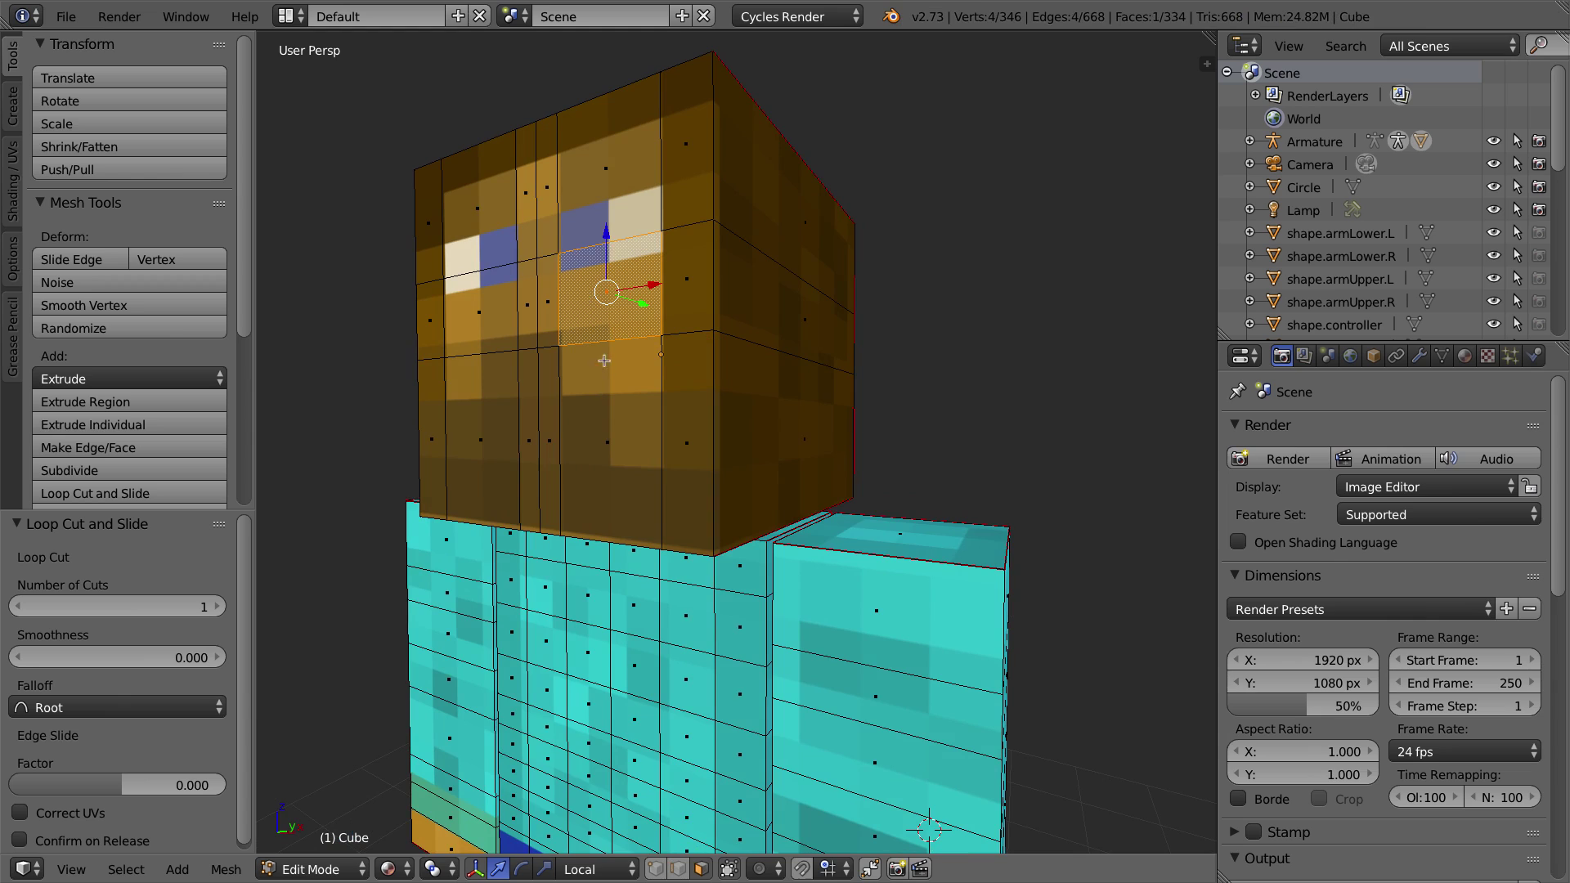
key(ctrl+r)
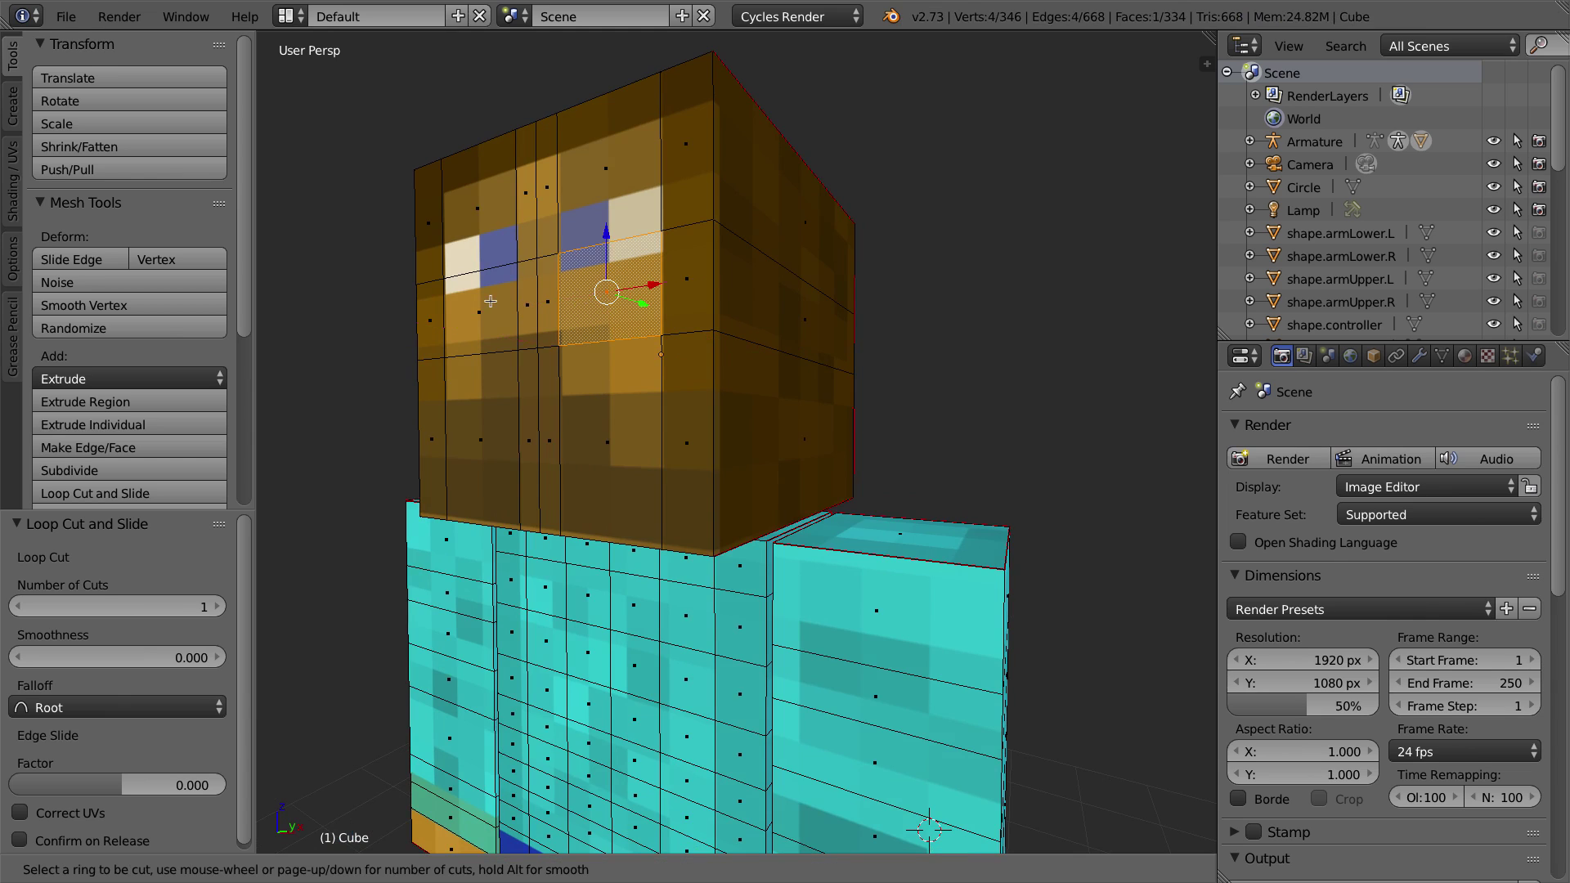
click(517, 305)
right_click(522, 346)
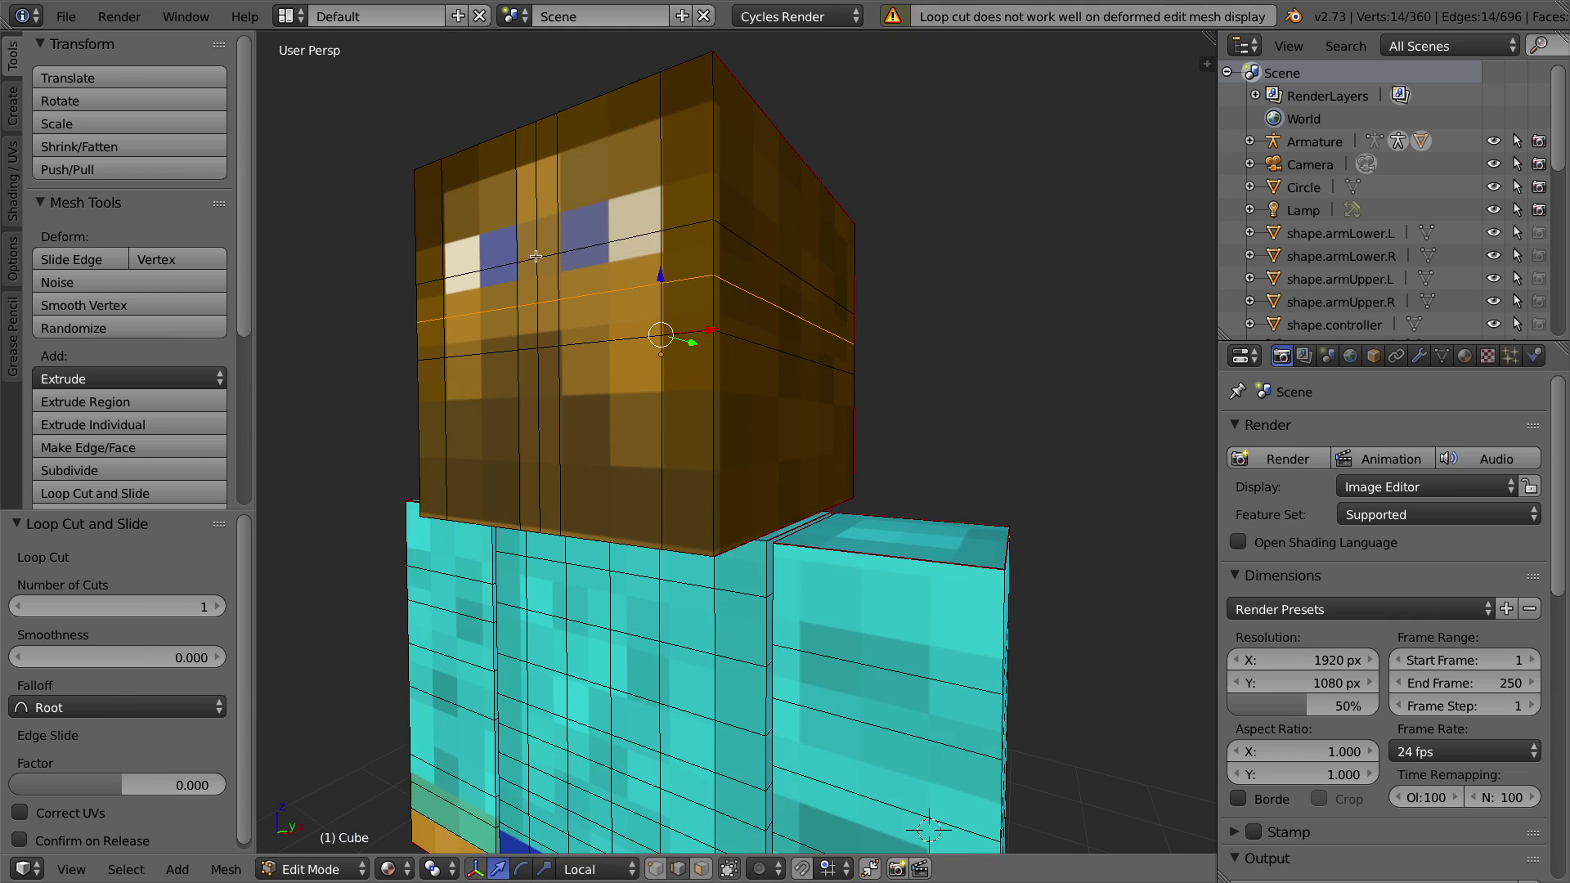
Step: Add a centred vertical loop cut down each of the two eye columns of the head, without sliding them
key(ctrl+r)
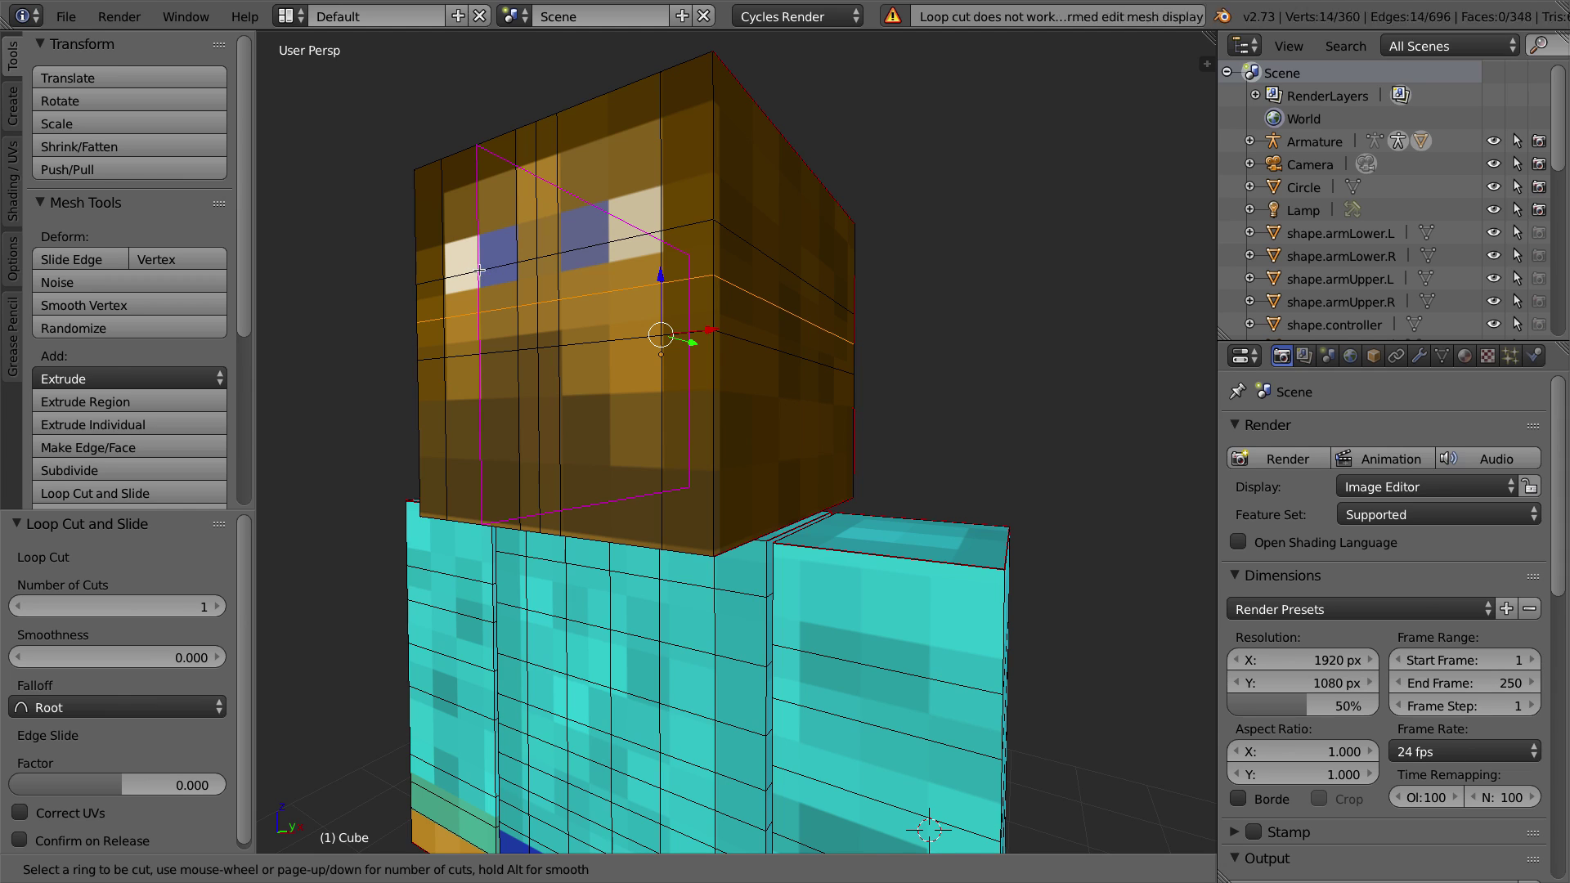
click(481, 273)
right_click(497, 272)
key(ctrl+r)
click(613, 232)
right_click(639, 243)
Step: Extrude the four band faces under each eye inward by about 0.062 to form two recessed sockets
middle_drag(439, 345, 562, 390)
click(701, 869)
right_click(585, 340)
shift+right_click(613, 326)
shift+right_click(625, 355)
shift+right_click(584, 360)
middle_drag(705, 335, 729, 342)
shift+right_click(721, 329)
shift+right_click(728, 362)
shift+right_click(764, 365)
shift+right_click(765, 332)
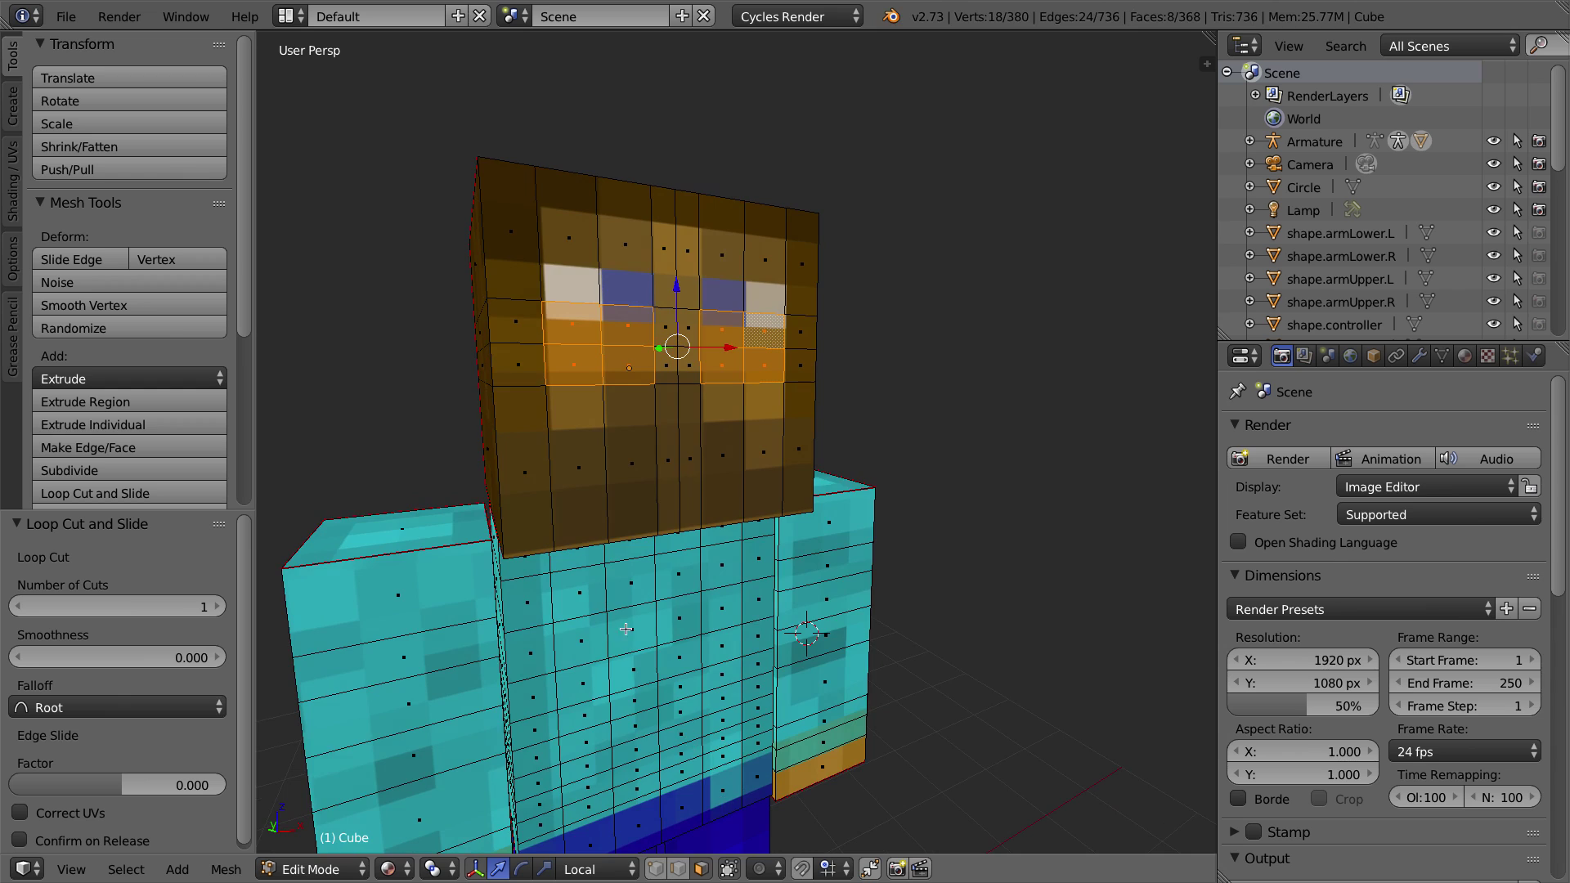
middle_drag(623, 305, 731, 346)
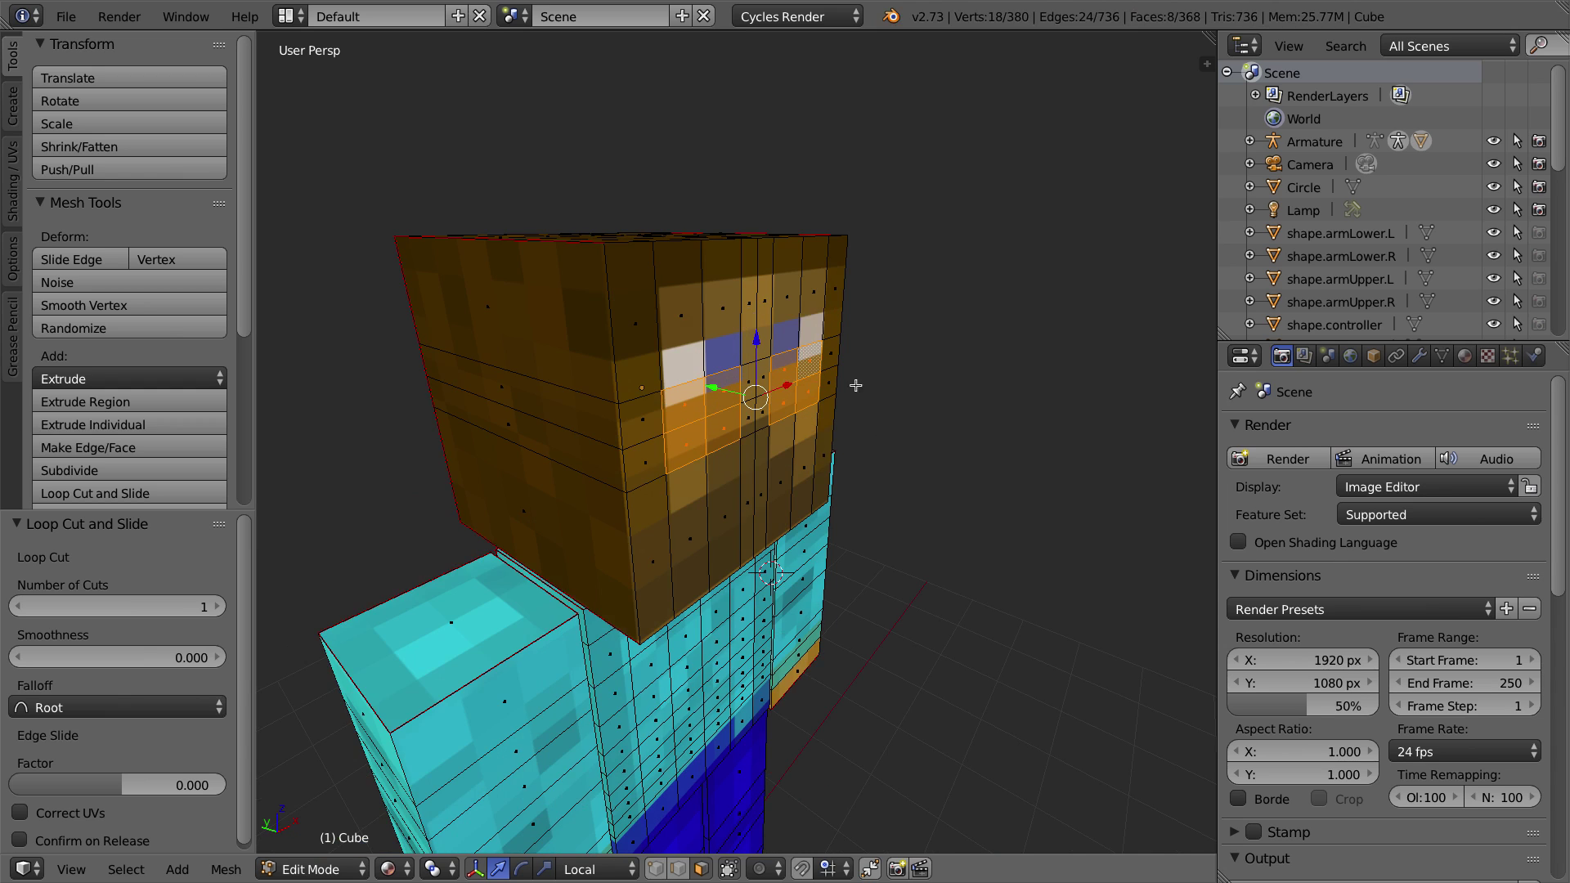
key(e)
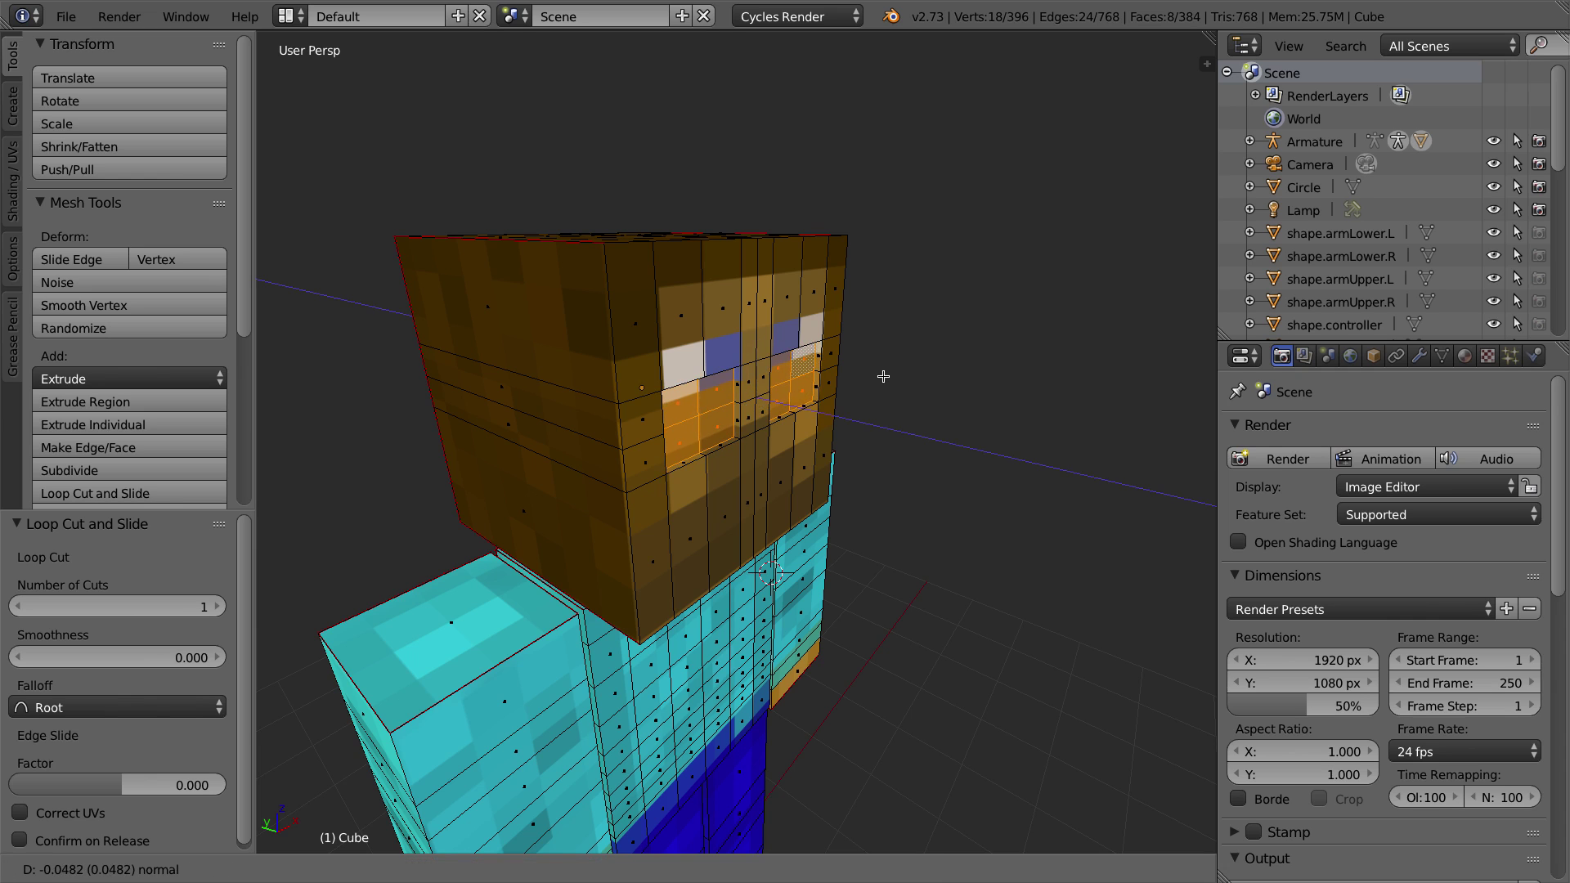
click(883, 375)
Step: Inset the four recessed faces of the character's left eye socket by about 0.0742, working in the orthographic front view
middle_drag(867, 487, 751, 453)
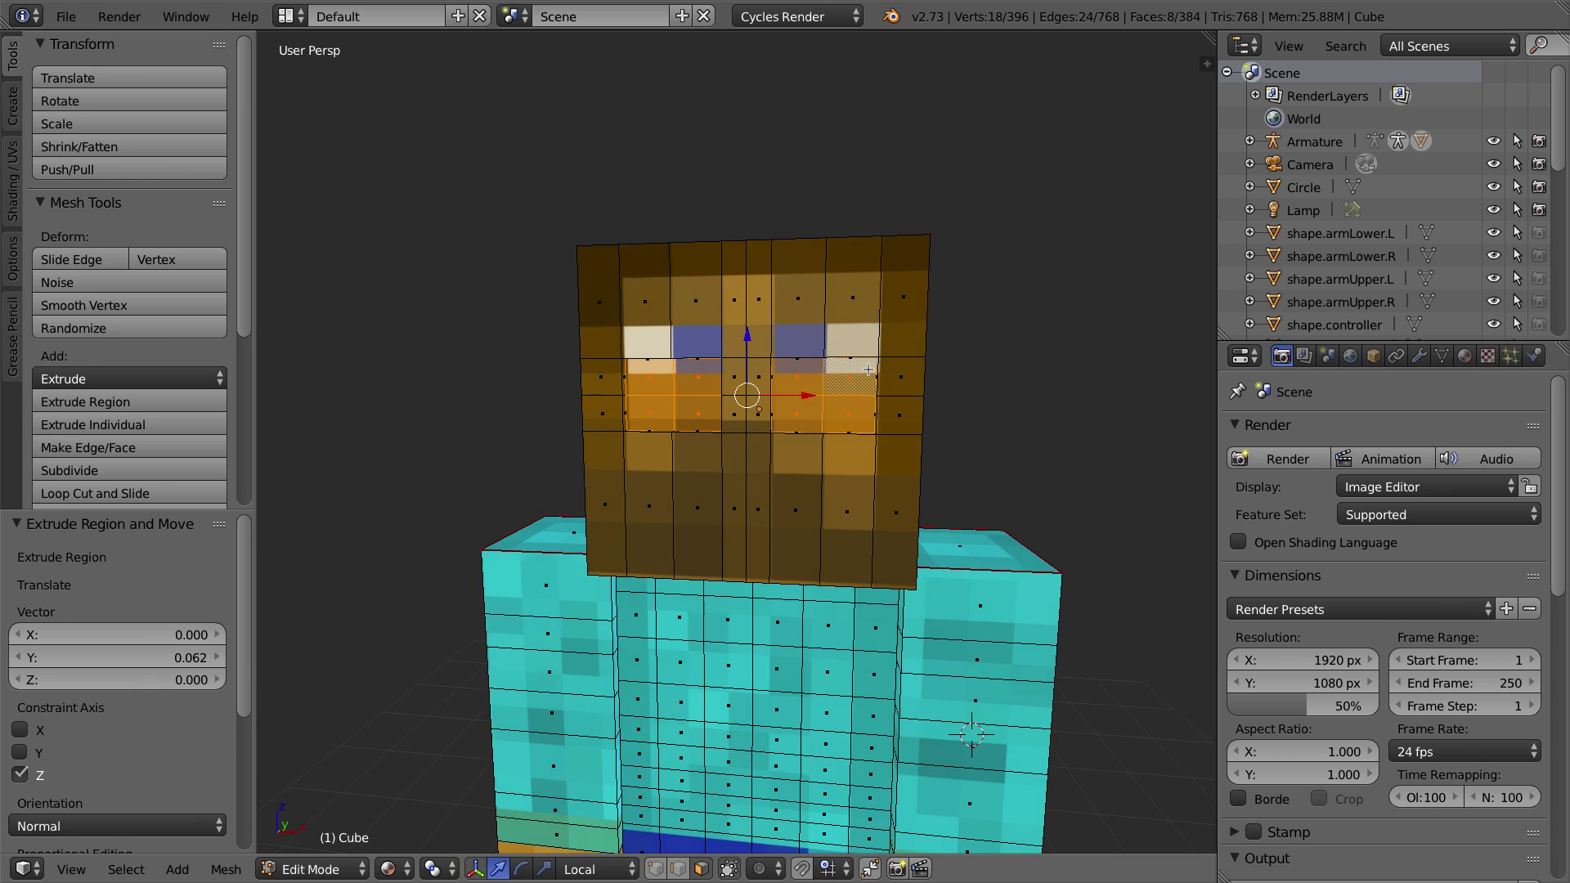
mouse_move(843, 387)
middle_down()
mouse_move(942, 385)
mouse_move(830, 364)
middle_up()
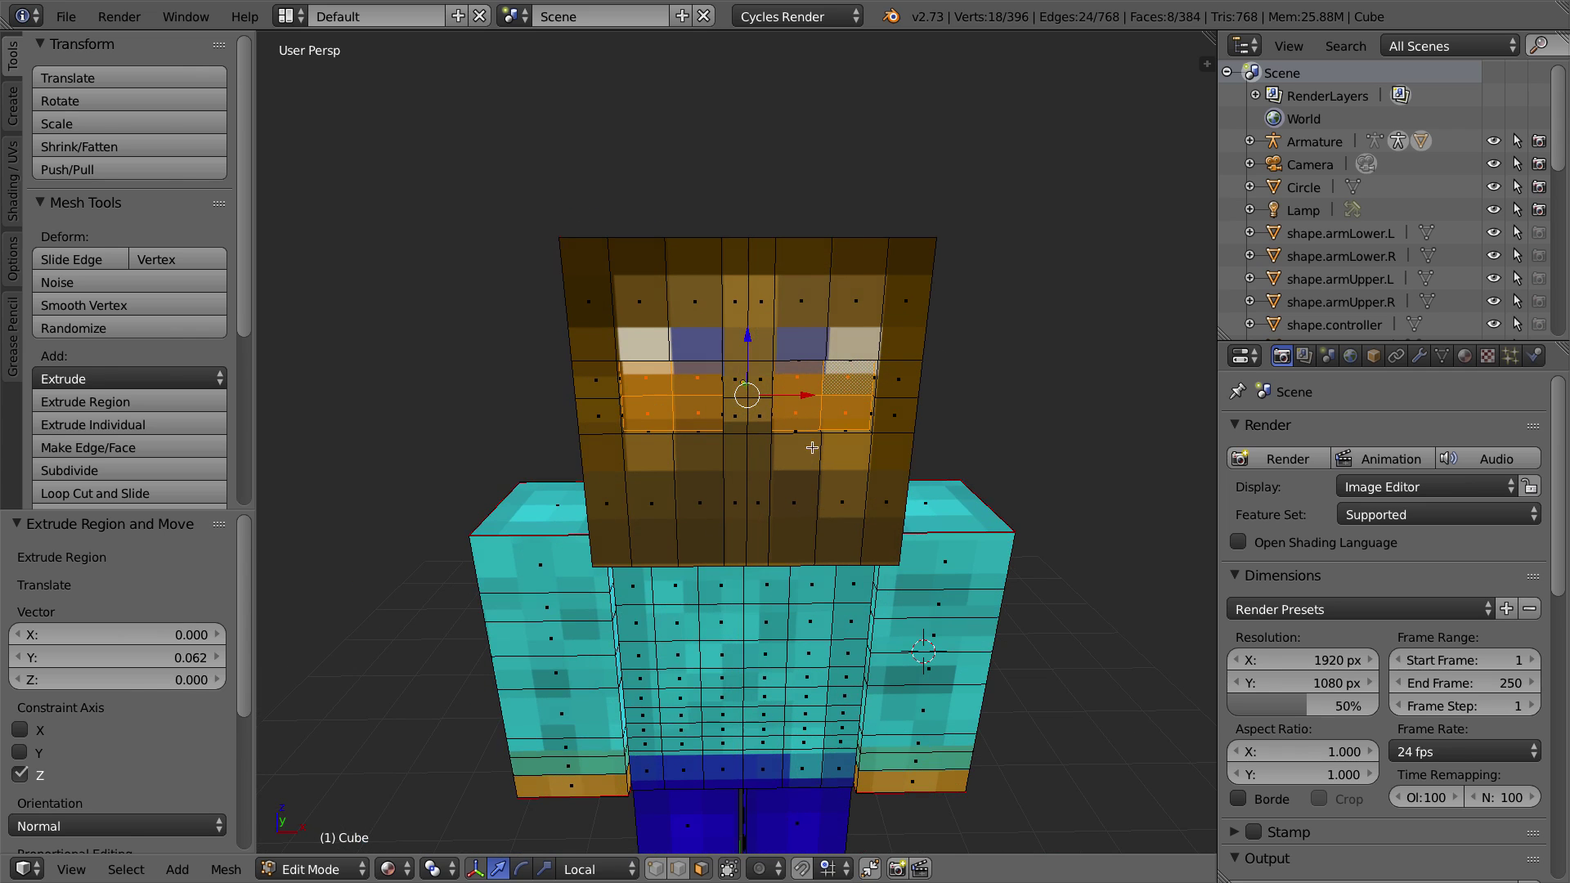
right_click(809, 382)
shift+right_click(851, 379)
shift+right_click(844, 411)
shift+right_click(803, 412)
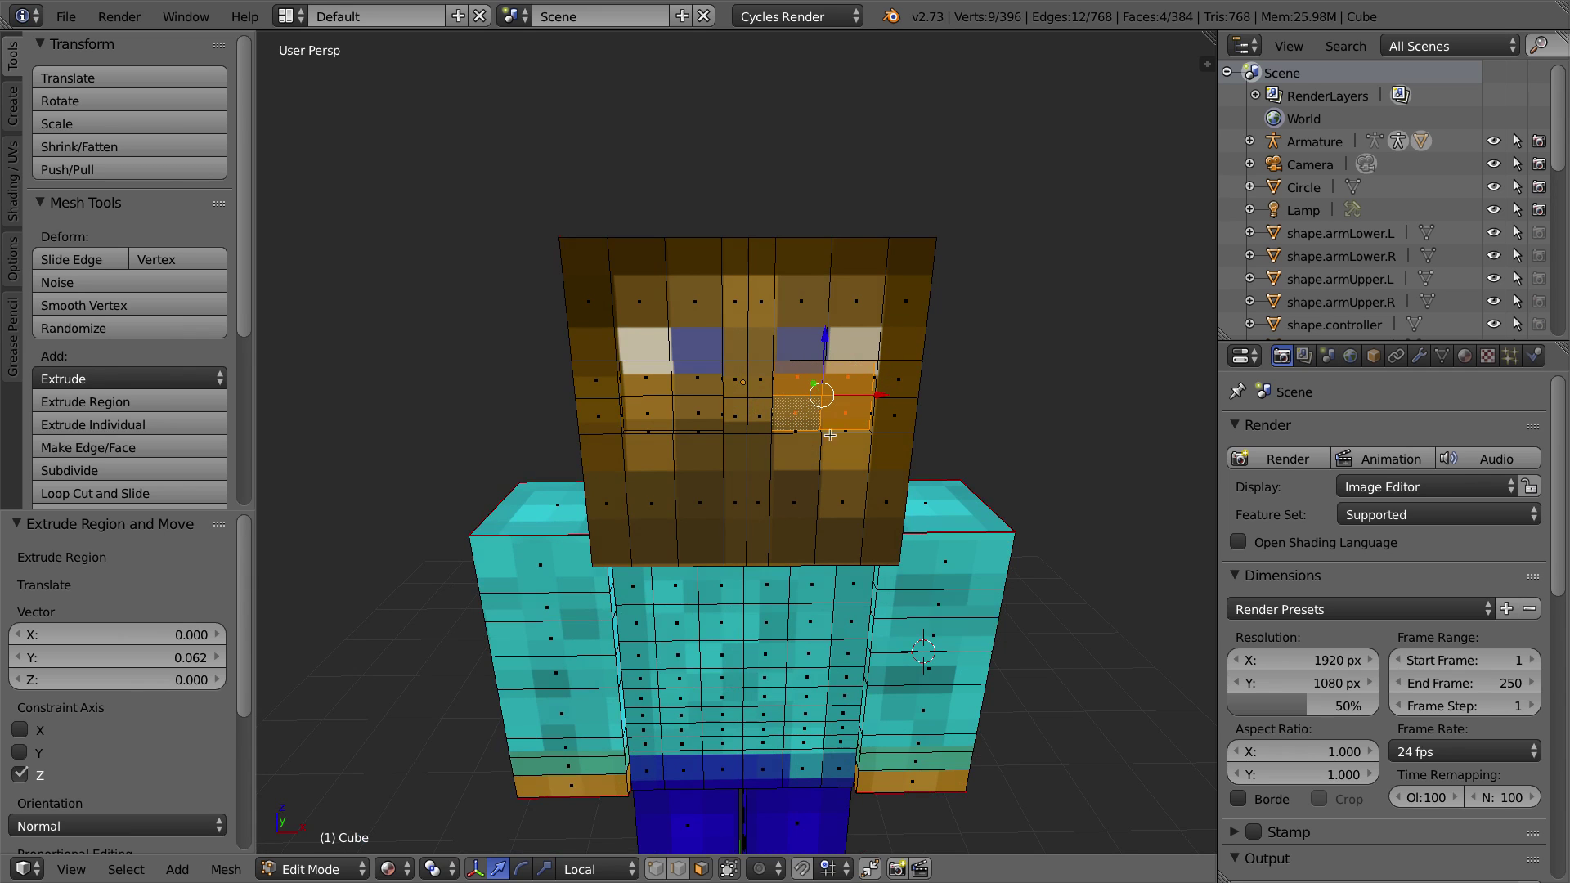
shift+middle_drag(900, 373, 857, 371)
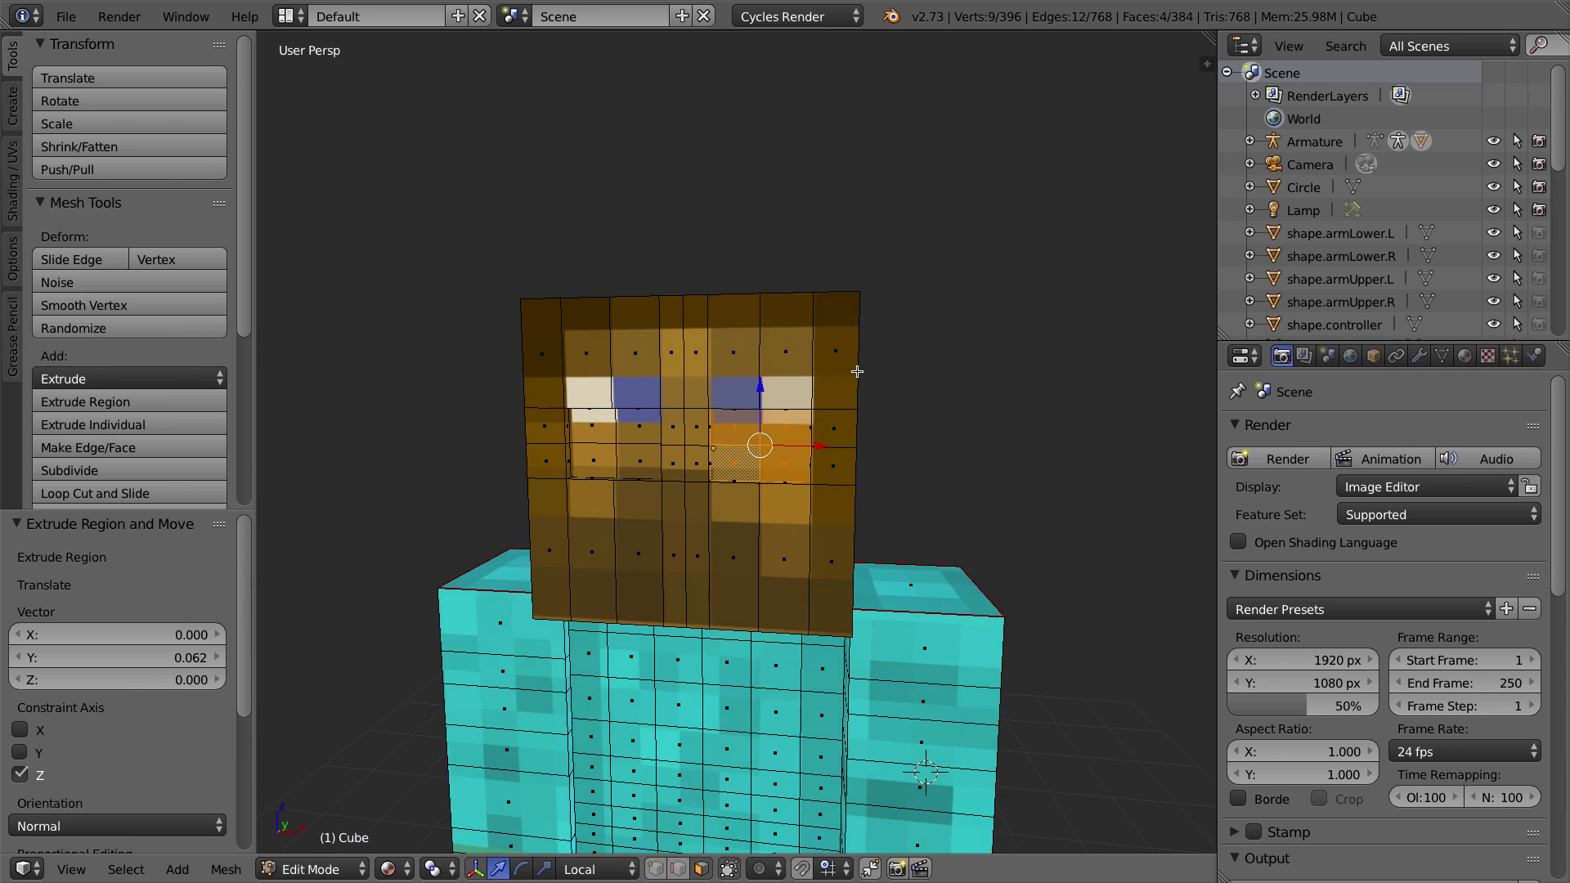
key(KP_1)
key(KP_5)
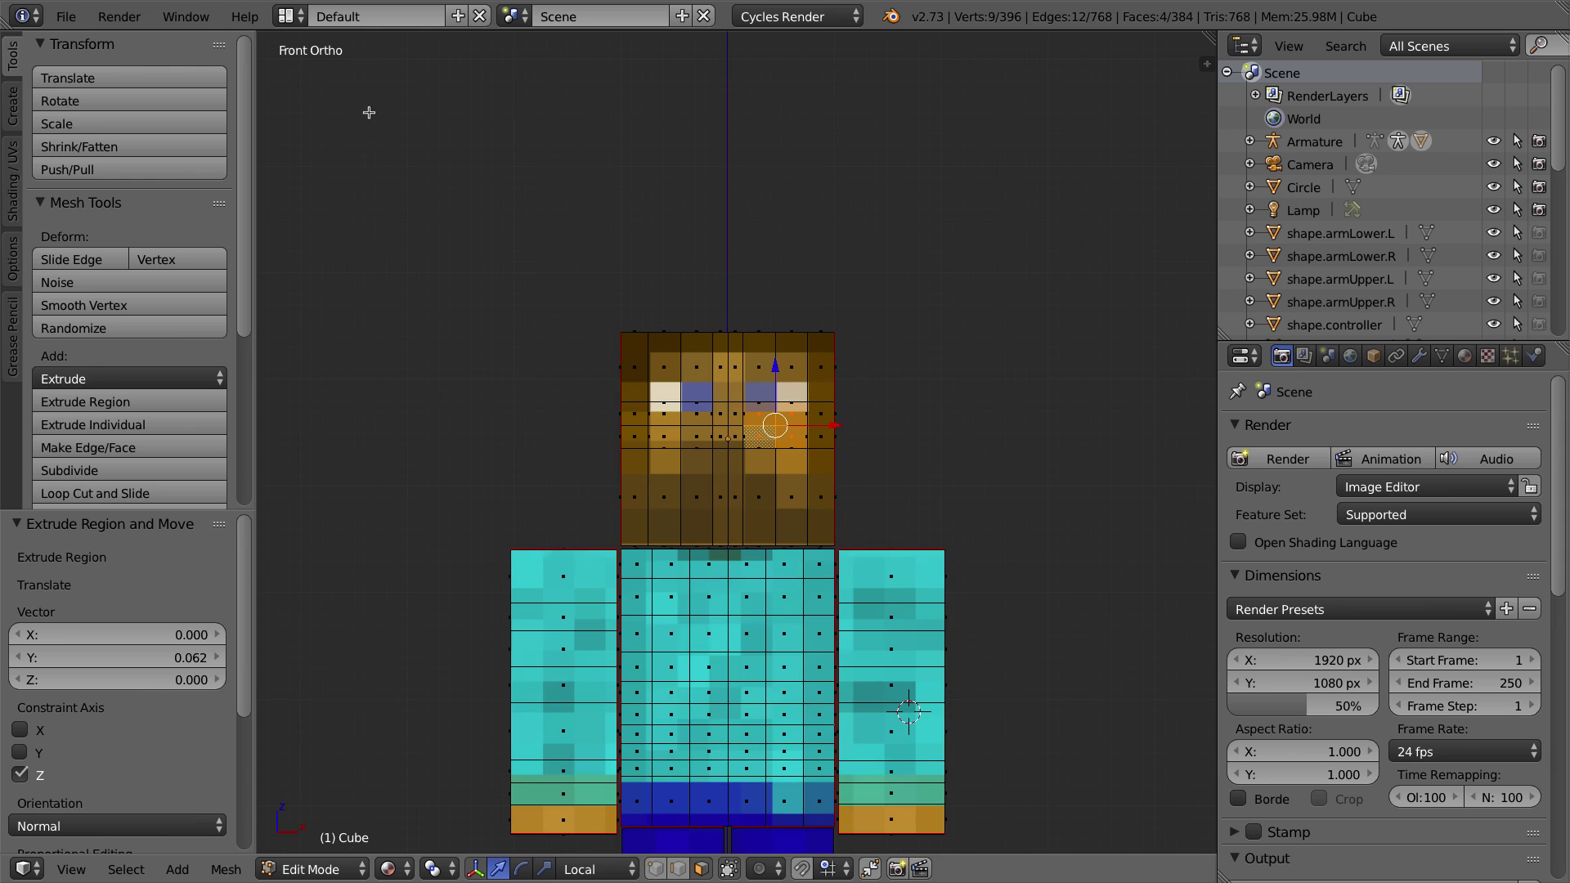
scroll(833, 435, up, 7)
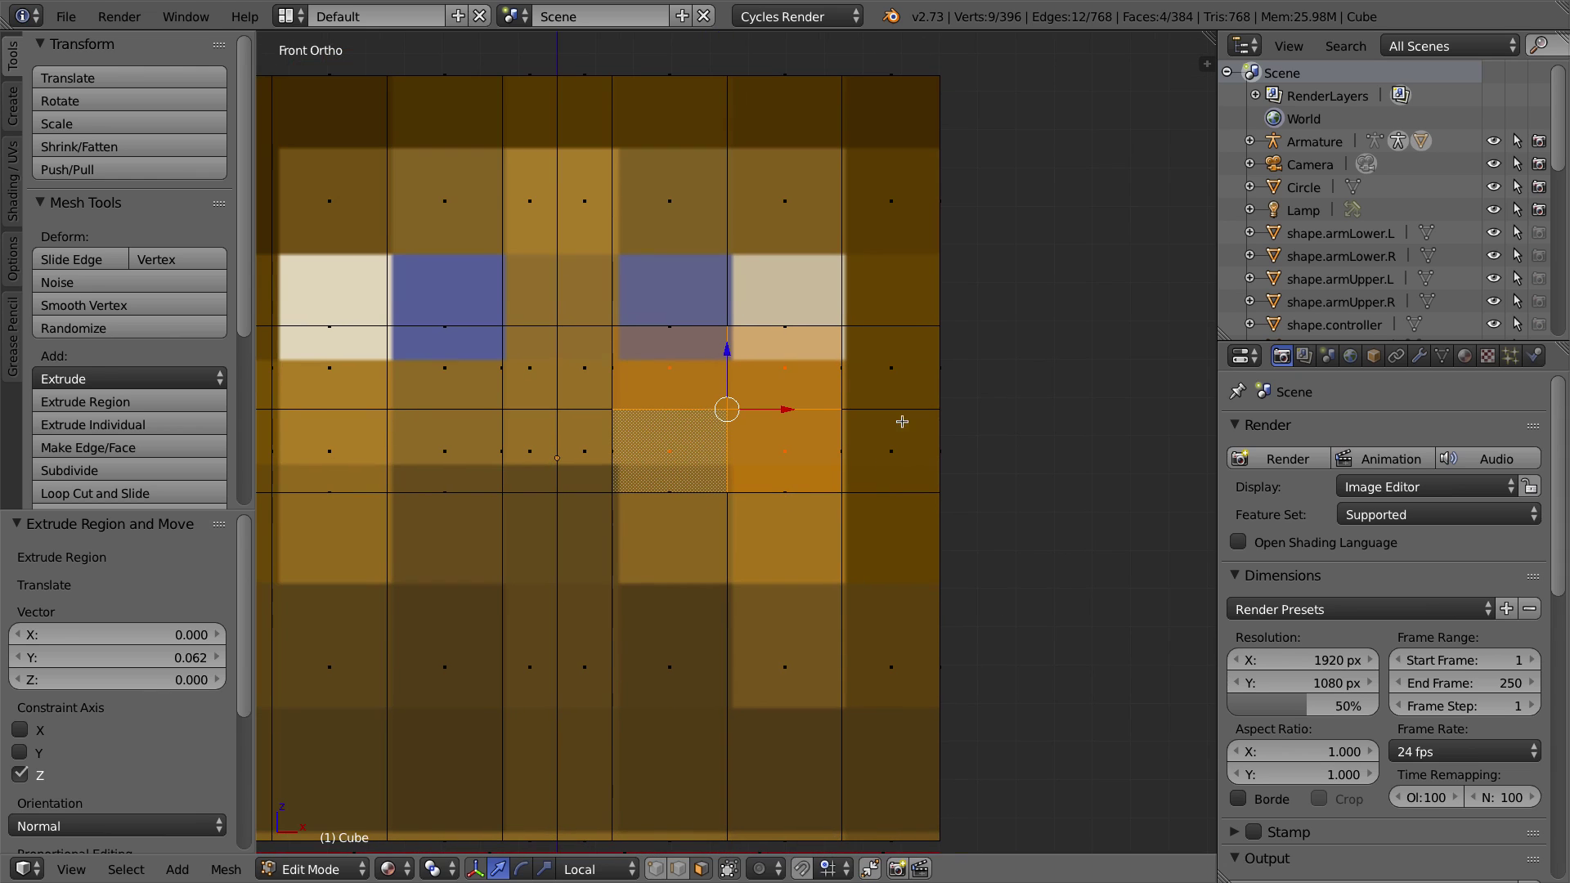
key(i)
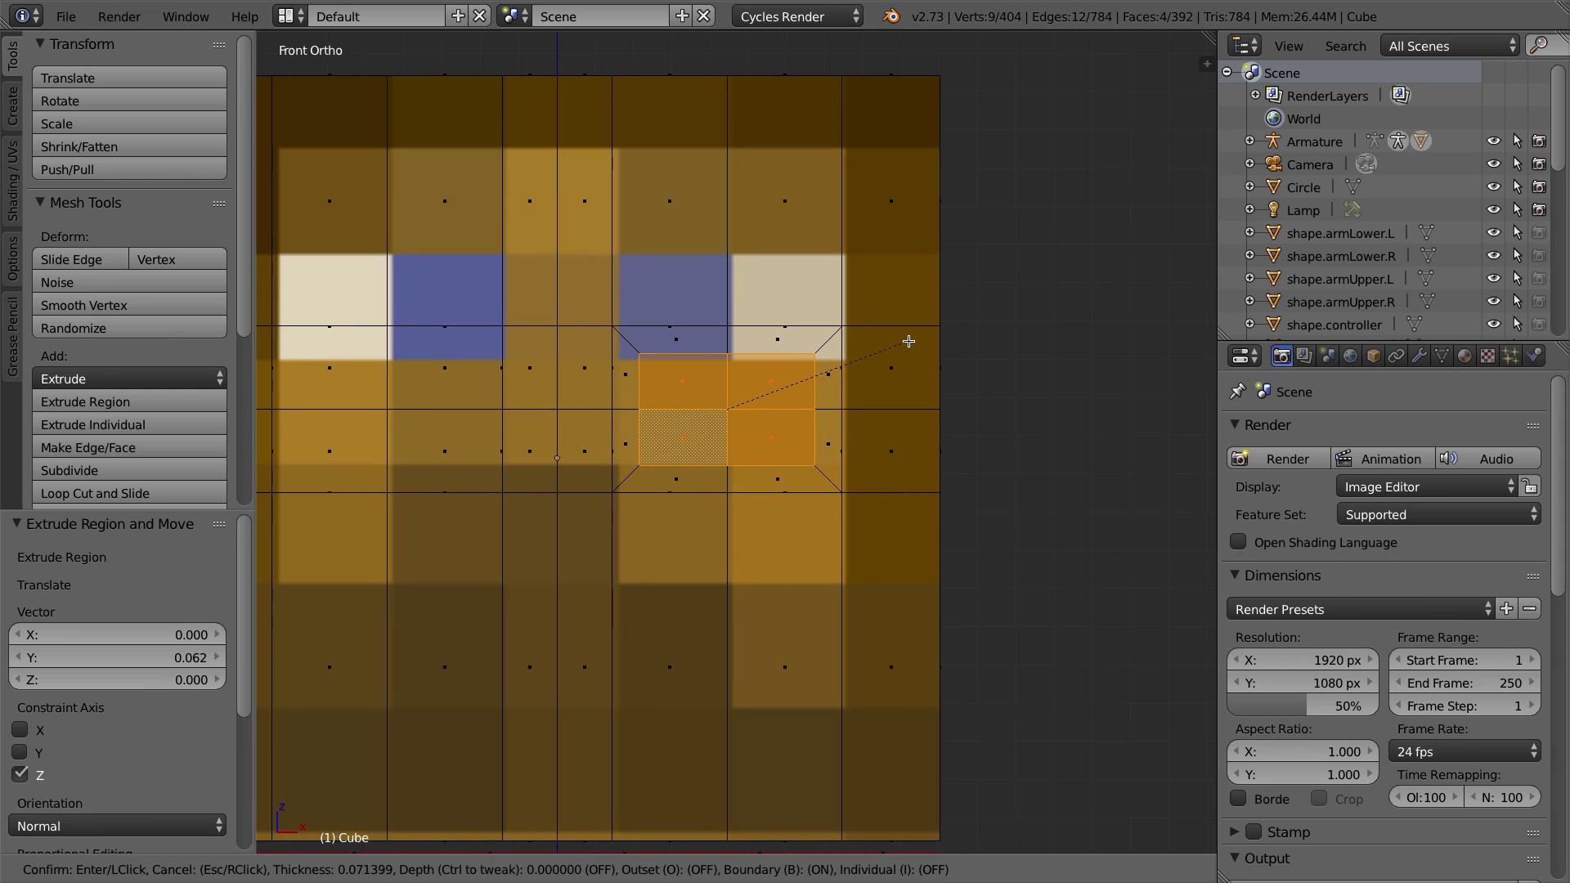
click(908, 342)
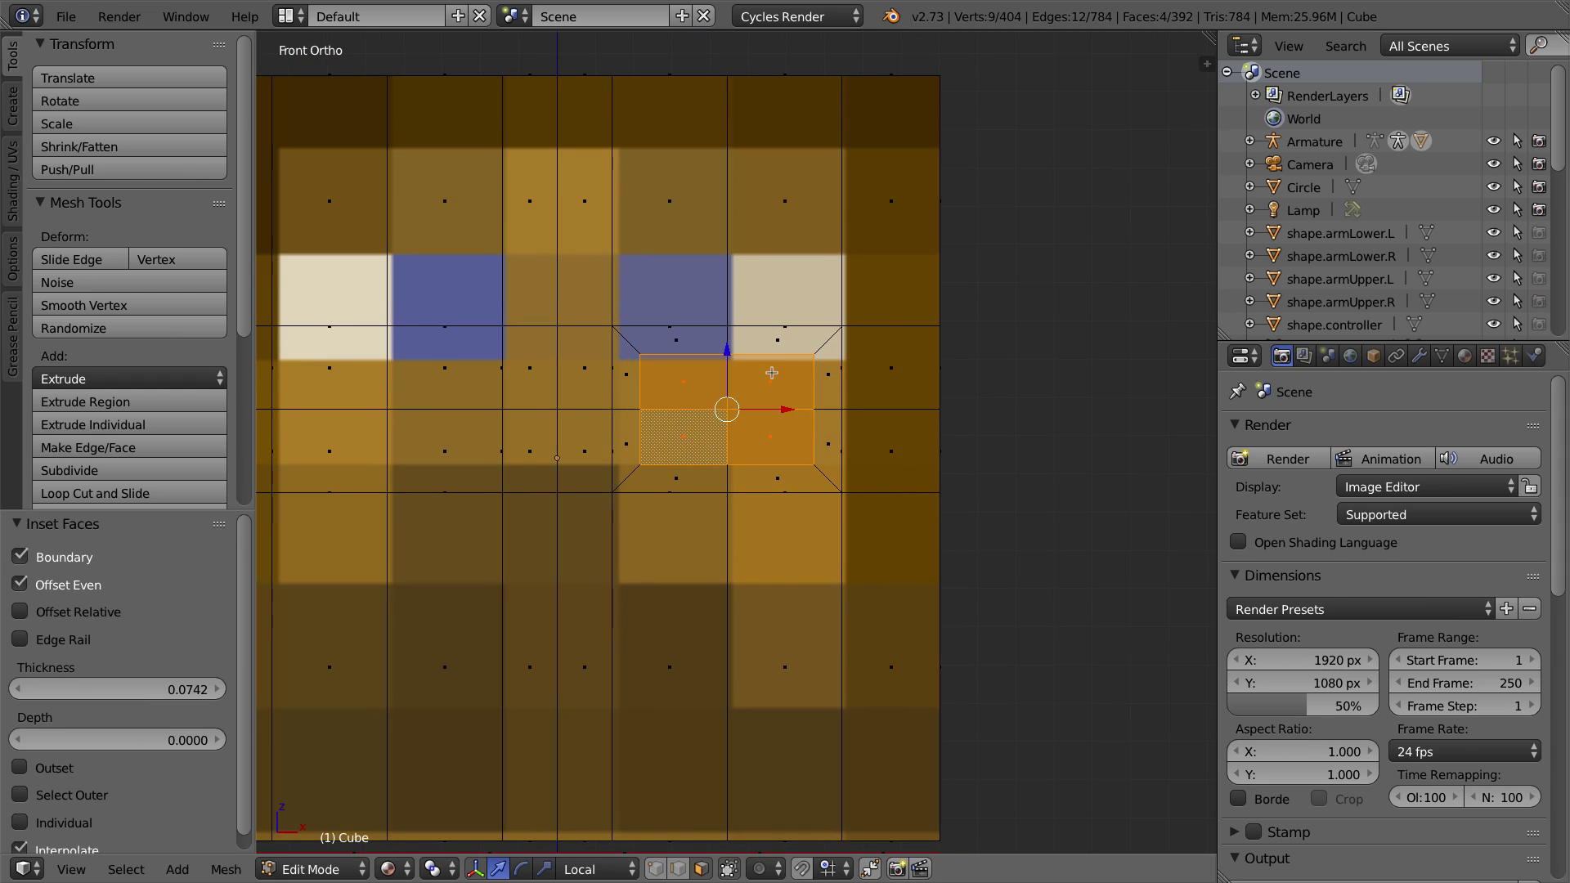
Step: Round off the left socket's inset by scaling its four corner vertices to about 0.845
click(653, 875)
right_click(643, 363)
shift+right_click(815, 357)
shift+right_click(820, 463)
shift+right_click(652, 463)
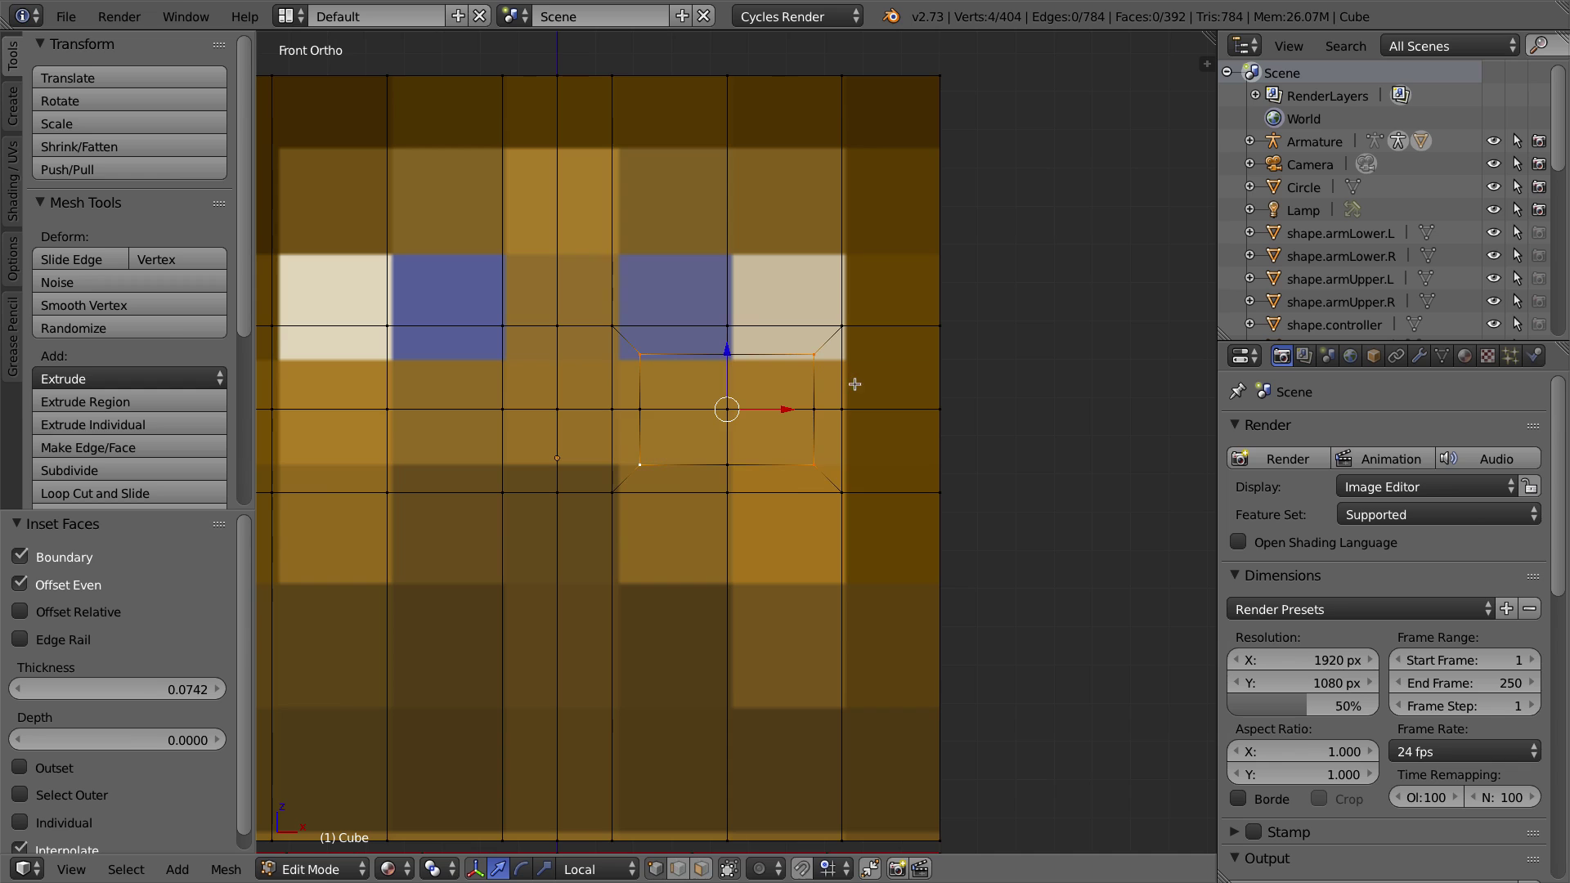
key(s)
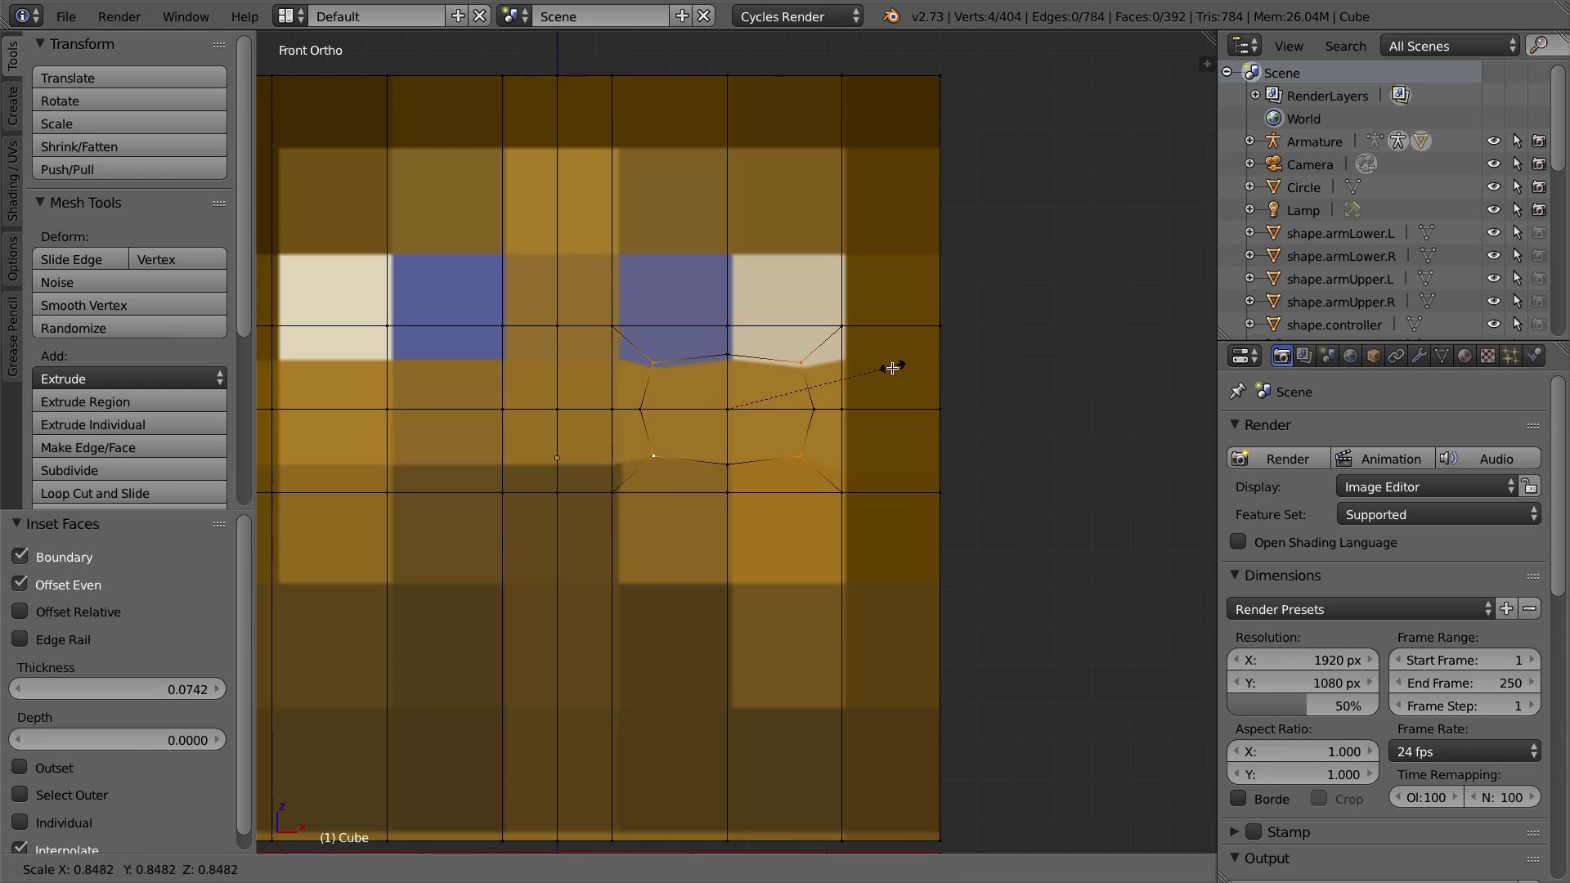
click(892, 365)
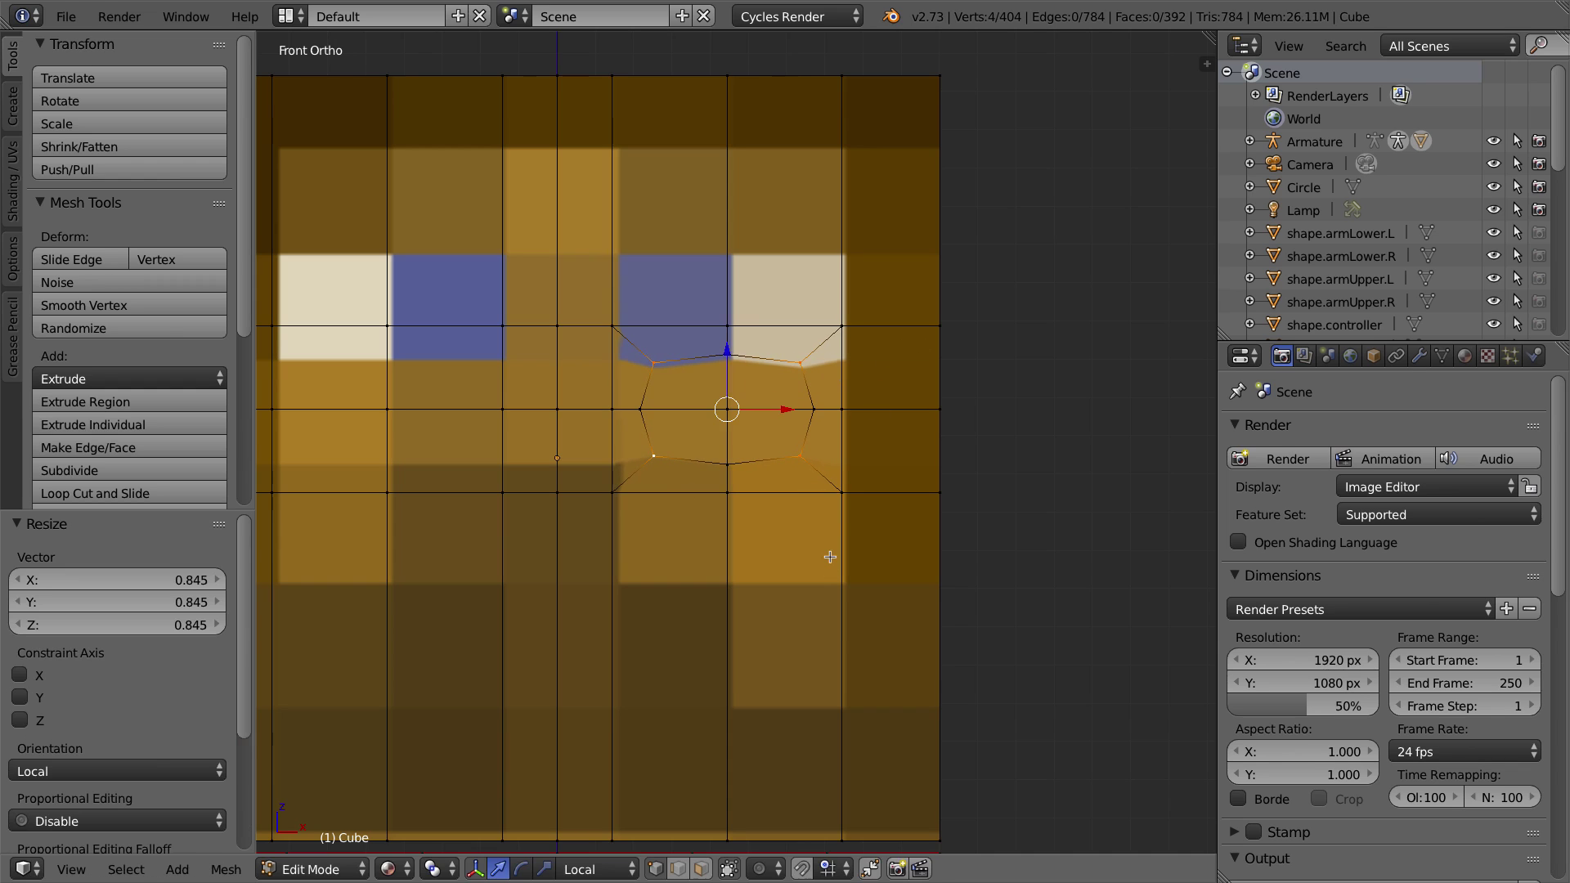
Step: Move the four rounded inner faces of the left socket outward by about 0.022 along the local negative Y axis
middle_drag(792, 345, 707, 374)
click(704, 870)
right_click(686, 396)
shift+right_click(755, 389)
shift+right_click(757, 439)
shift+right_click(721, 434)
drag(764, 397, 759, 400)
Step: Inset the left socket's four rounded faces again by about 0.0572
middle_drag(709, 462, 801, 435)
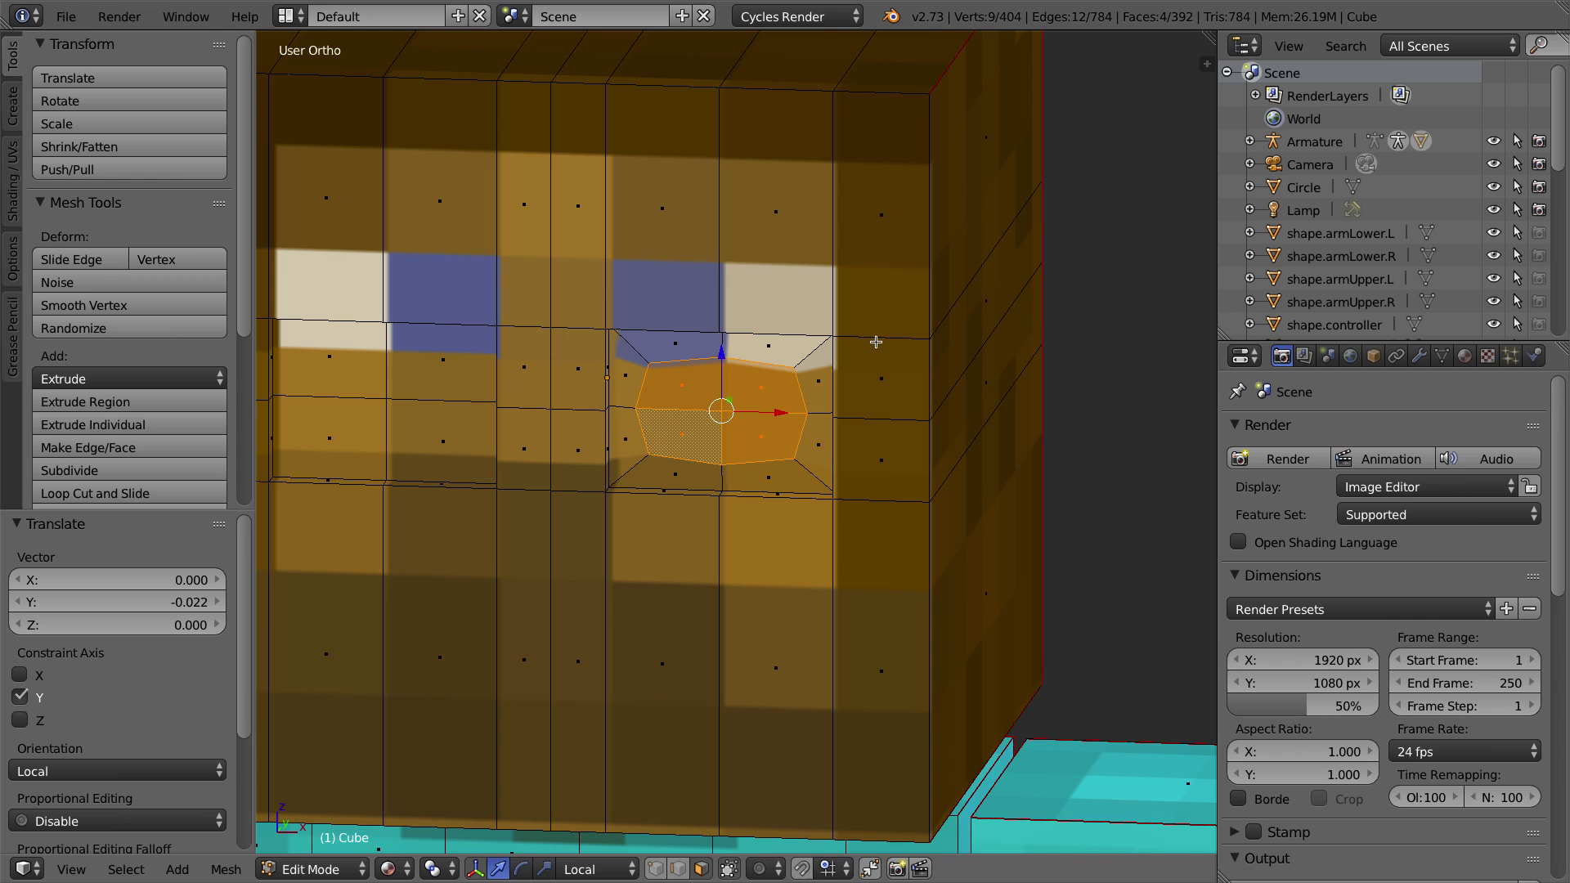
key(i)
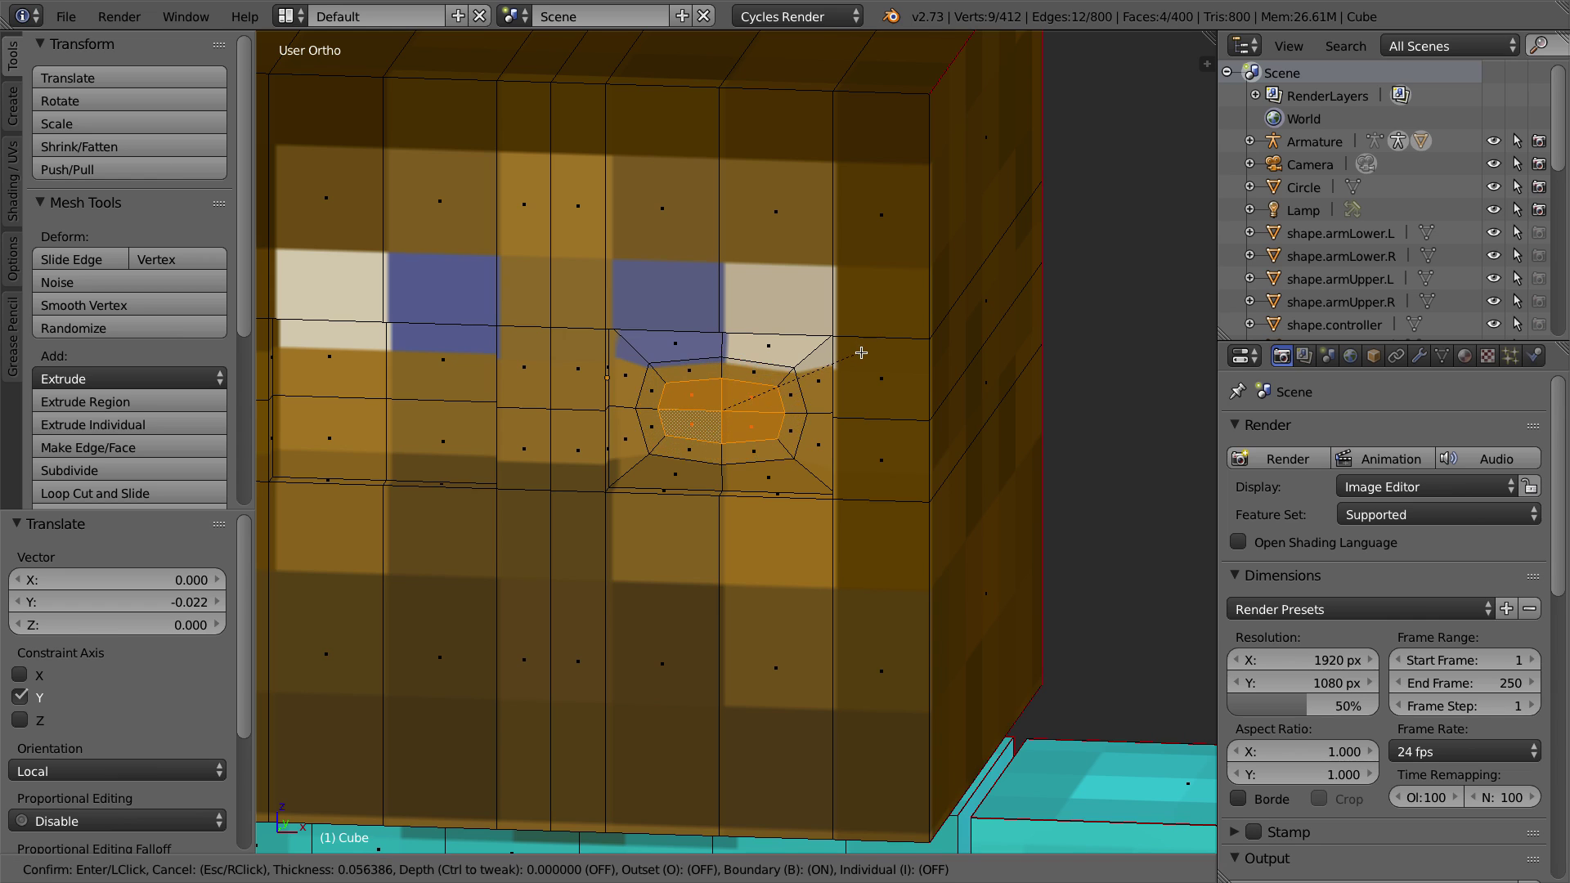
click(860, 354)
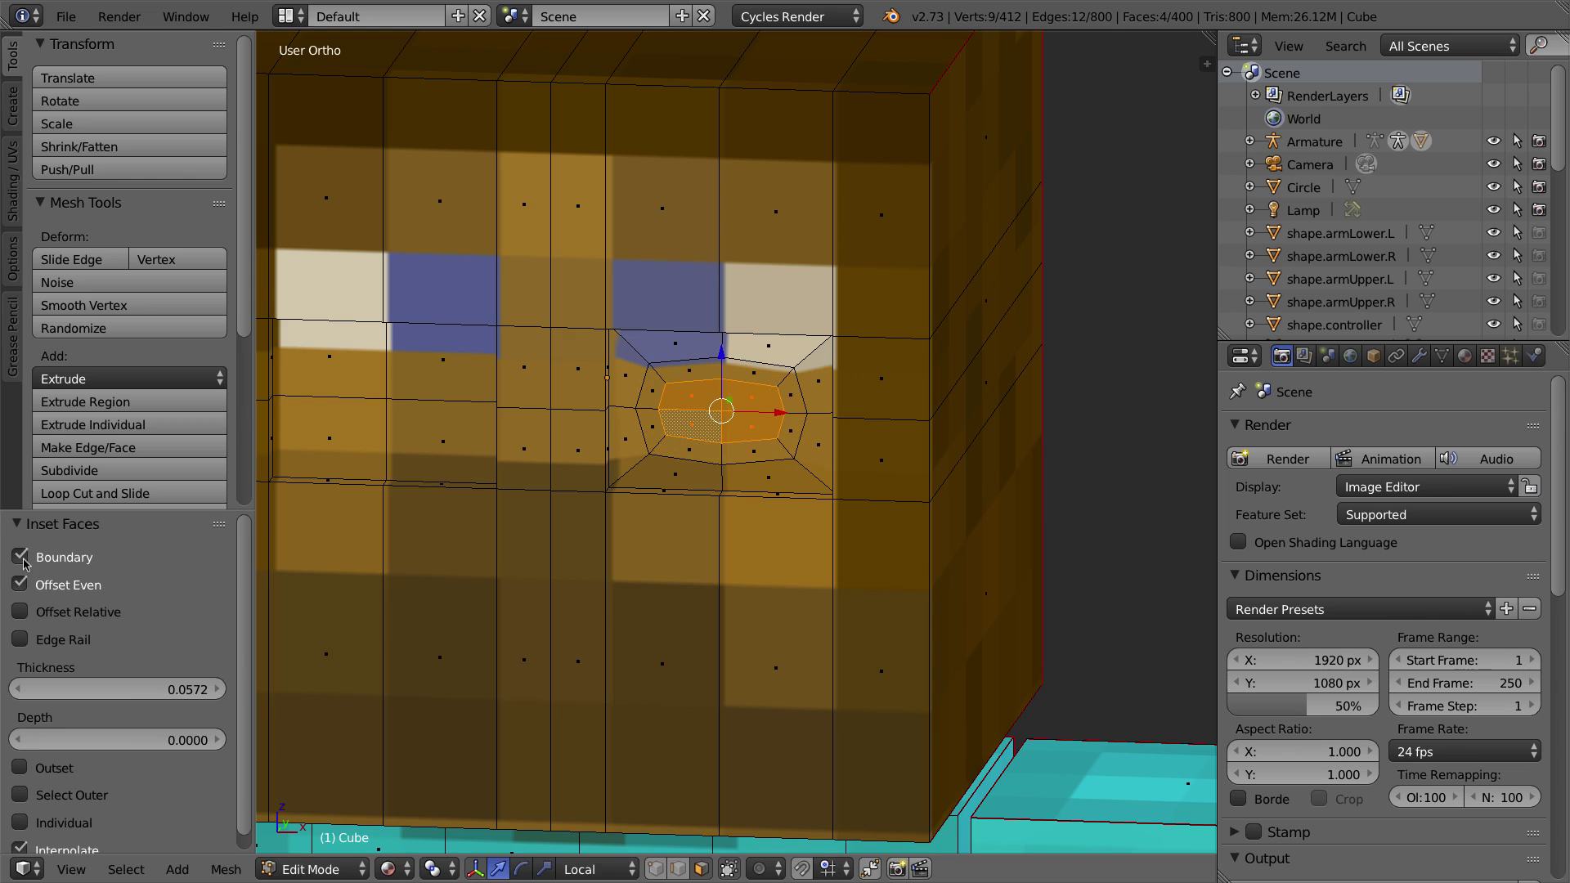
Step: Try the inset's Select Outer option on and off, leaving it disabled
click(21, 796)
click(21, 796)
click(20, 795)
click(21, 795)
click(20, 796)
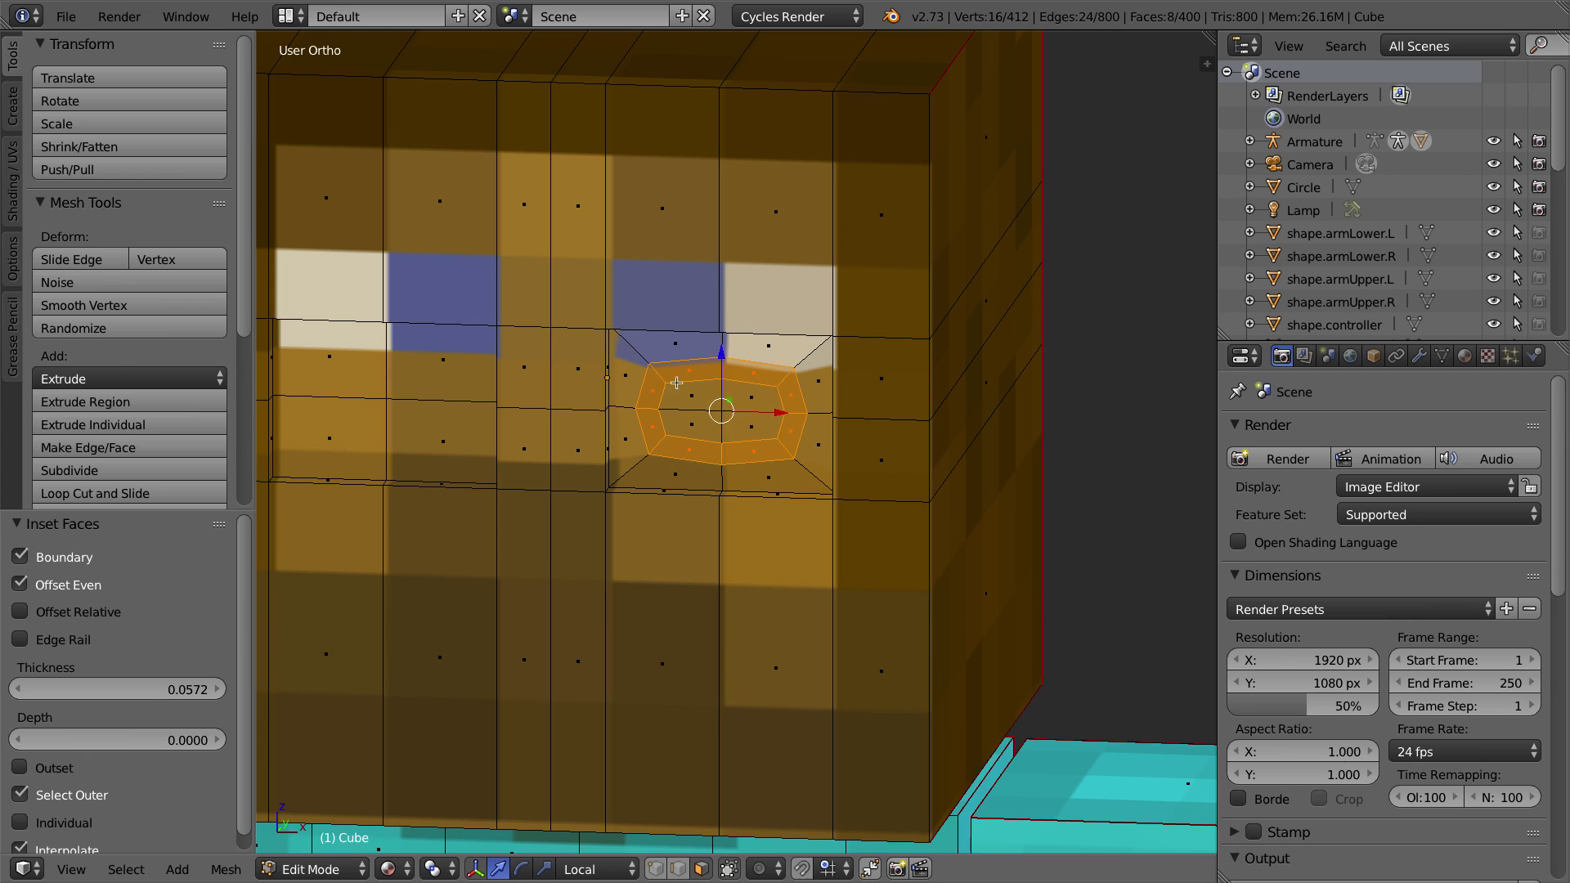
click(20, 795)
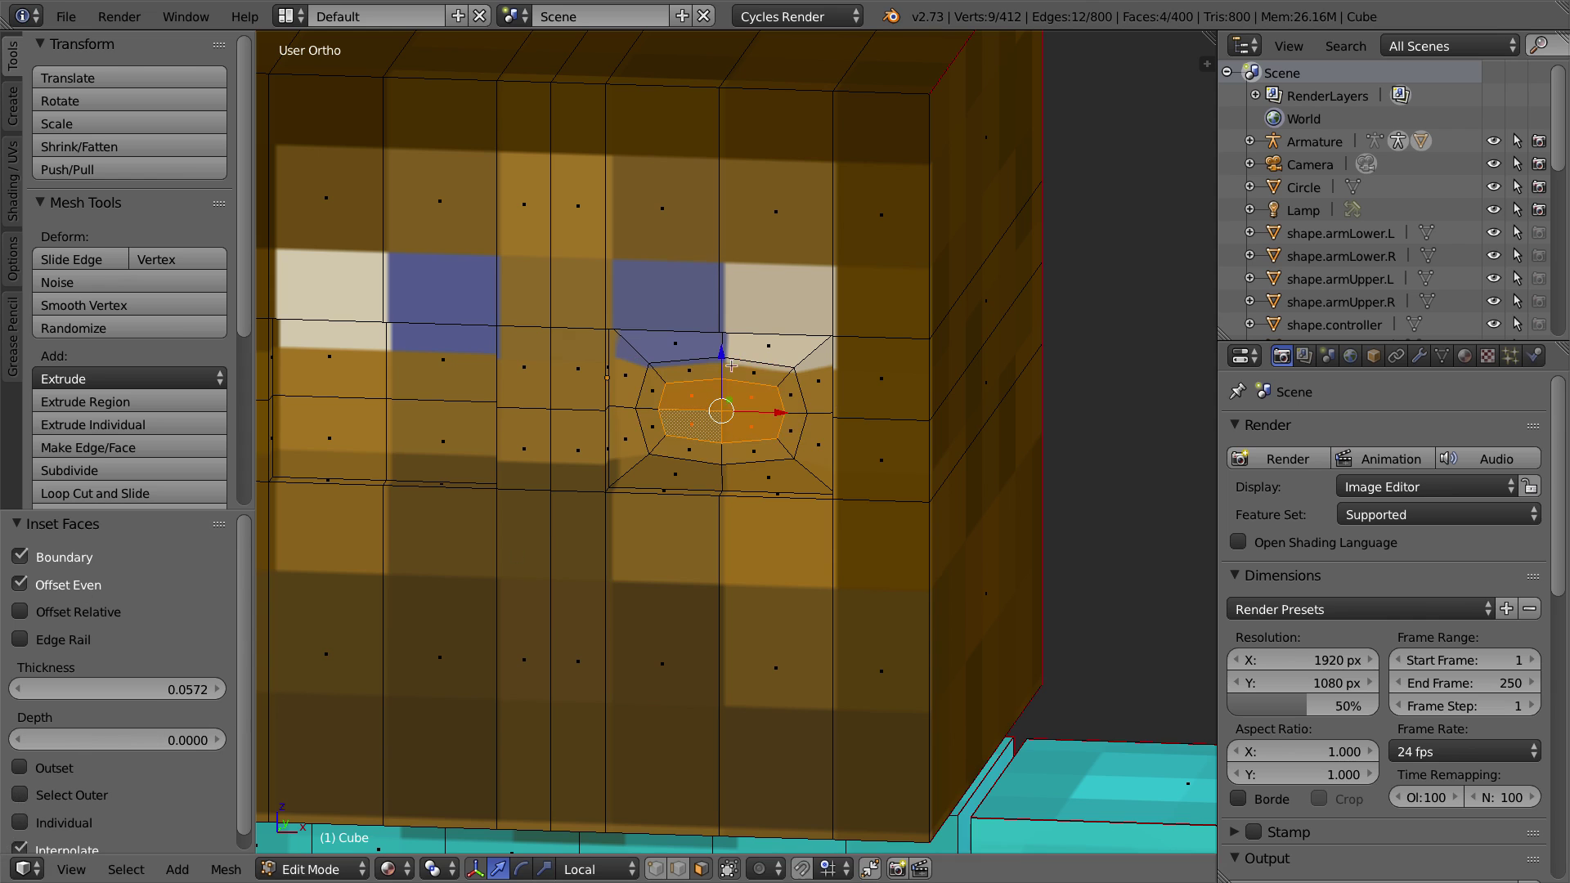
Step: Push the left eye's innermost four faces outward by about 0.018 along the local negative Y axis
middle_drag(763, 284, 685, 310)
drag(770, 392, 761, 408)
middle_drag(587, 302, 657, 268)
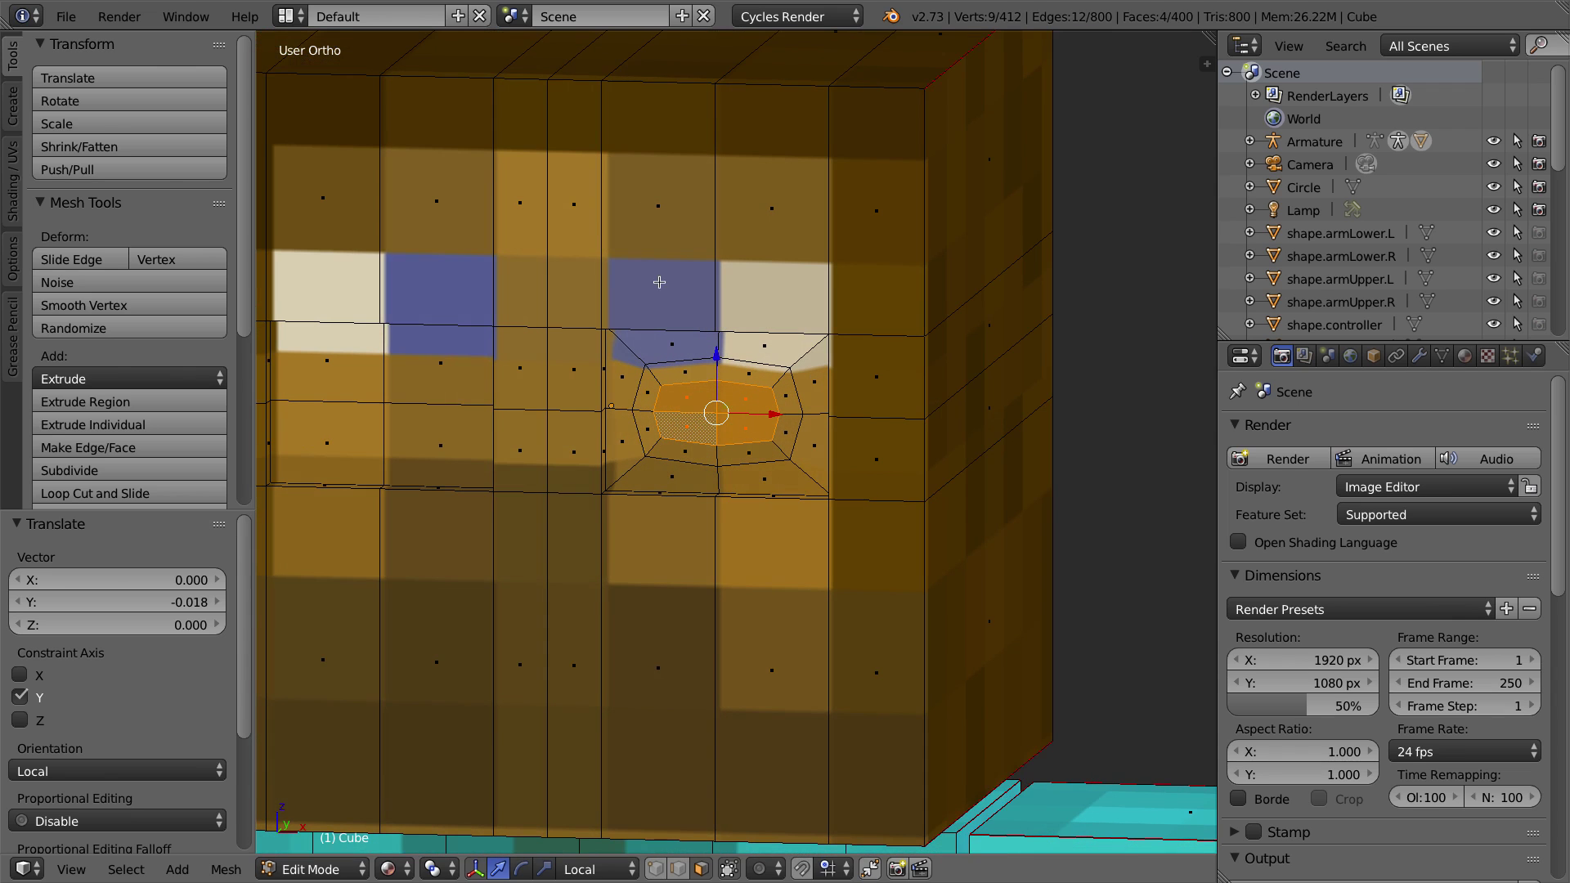
Step: Grow the selection to the ring around the left eye's inner faces and enlarge it by about 1.139 and again by about 1.032
key(ctrl+KP_Add)
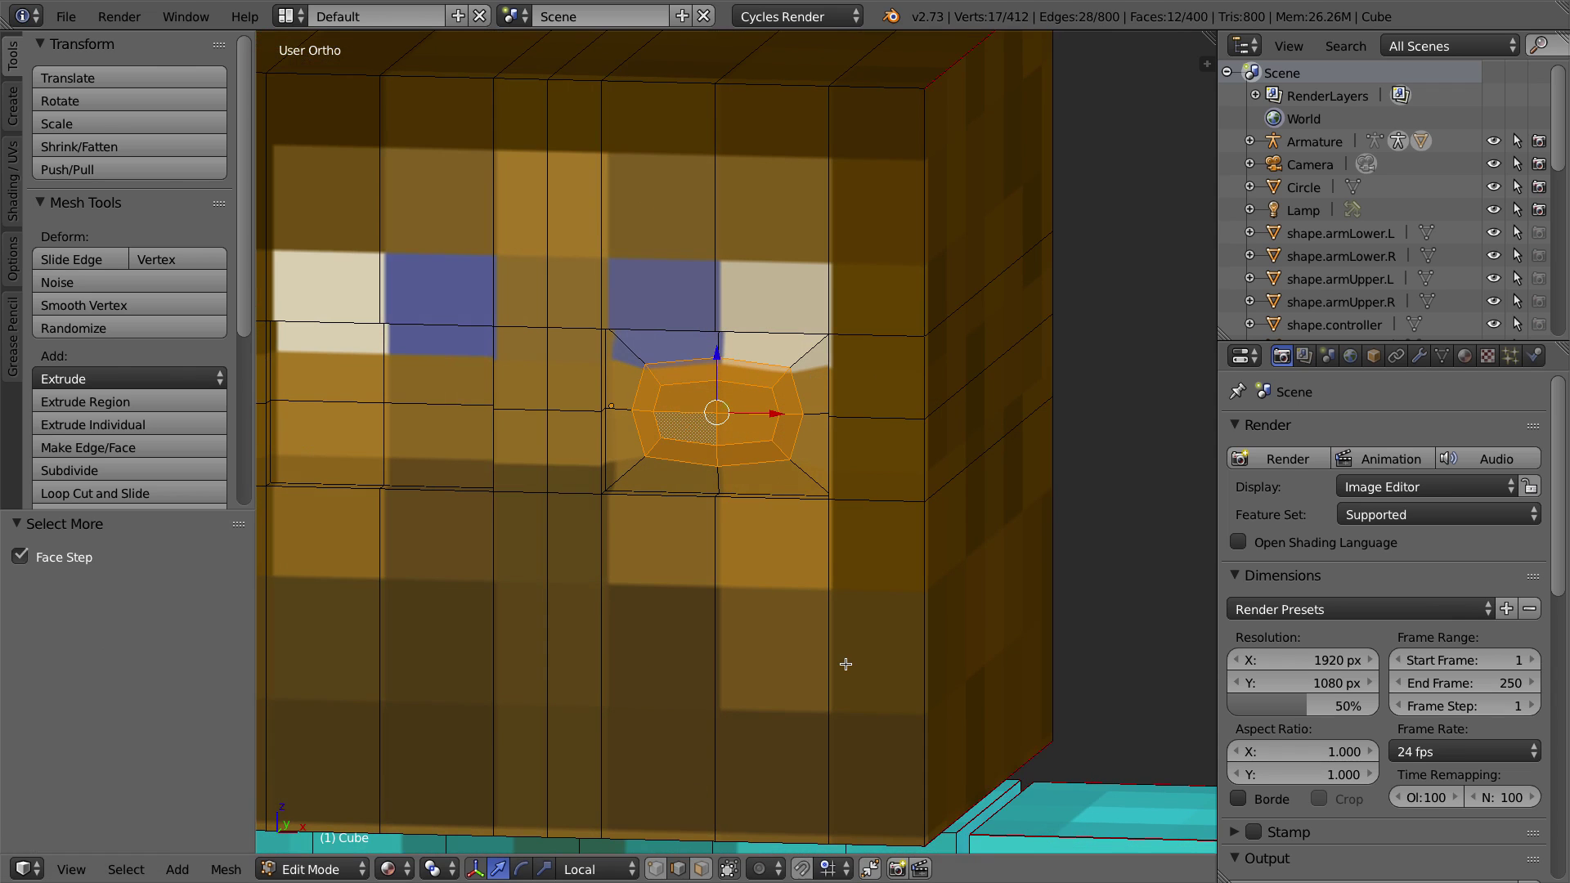
key(s)
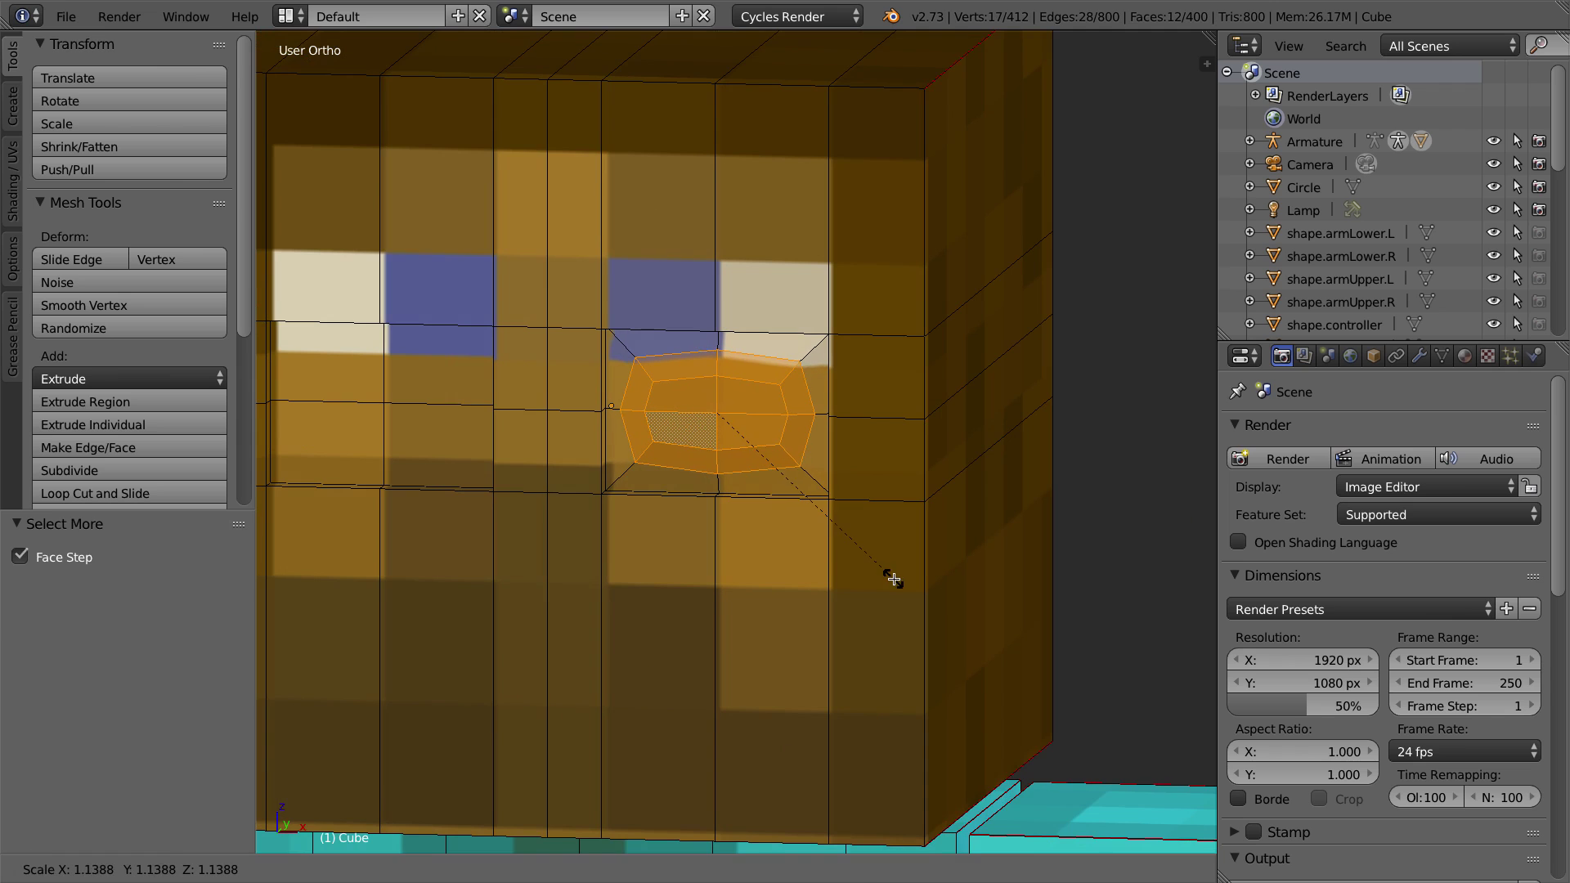
click(894, 579)
middle_drag(818, 483, 760, 512)
middle_drag(668, 402, 722, 381)
key(s)
click(830, 492)
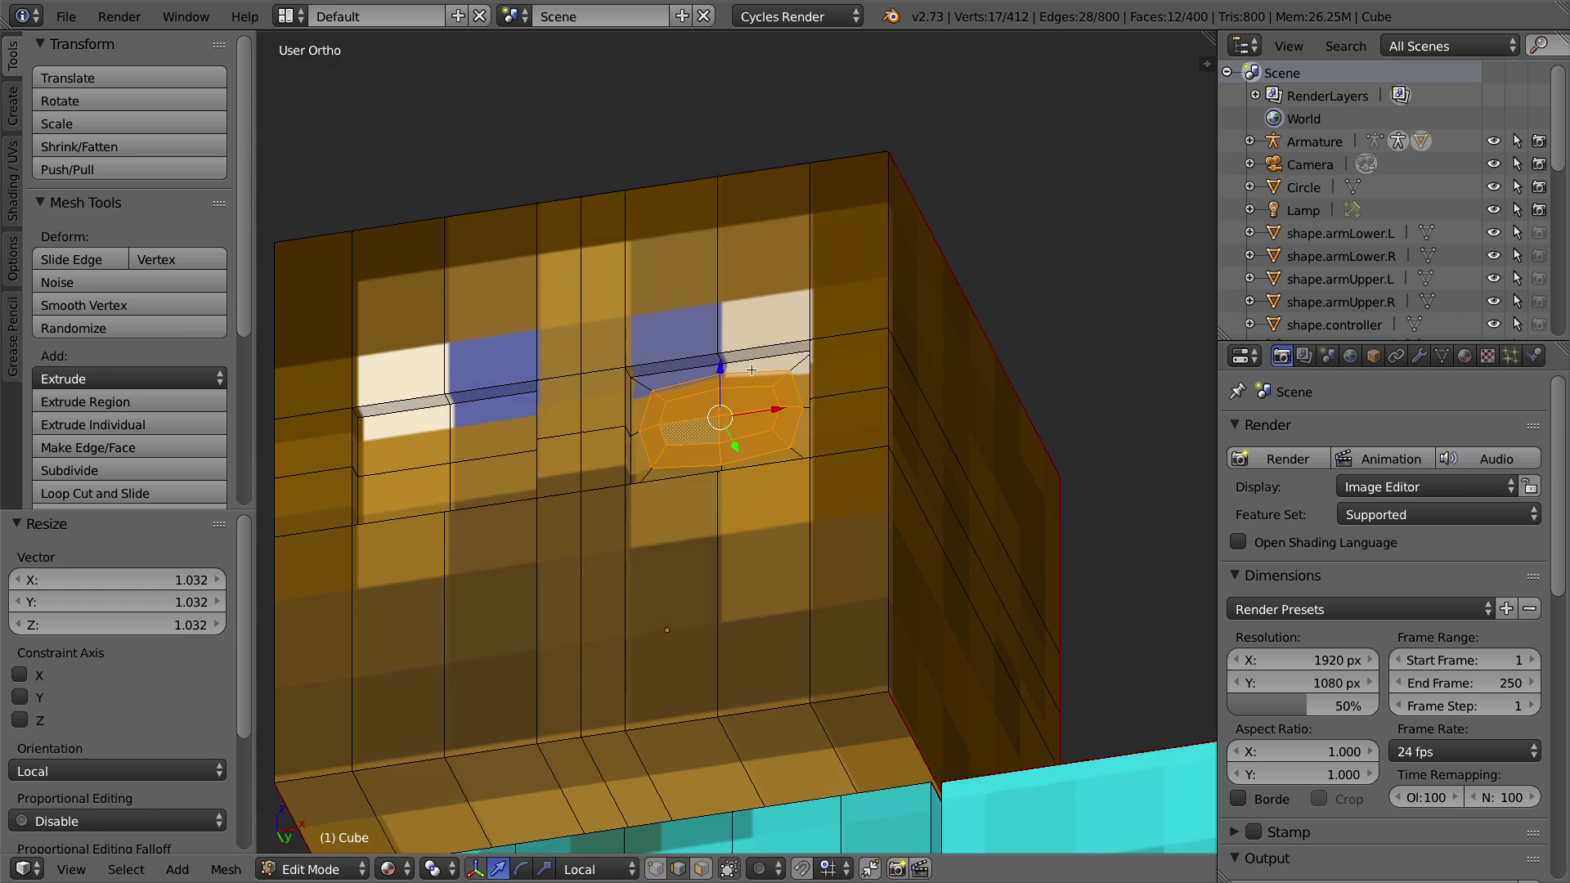
Step: Inset the four recessed faces of the character's right eye socket by about 0.0572 and scale them by about 1.007
middle_drag(744, 441, 616, 529)
middle_drag(766, 348, 820, 433)
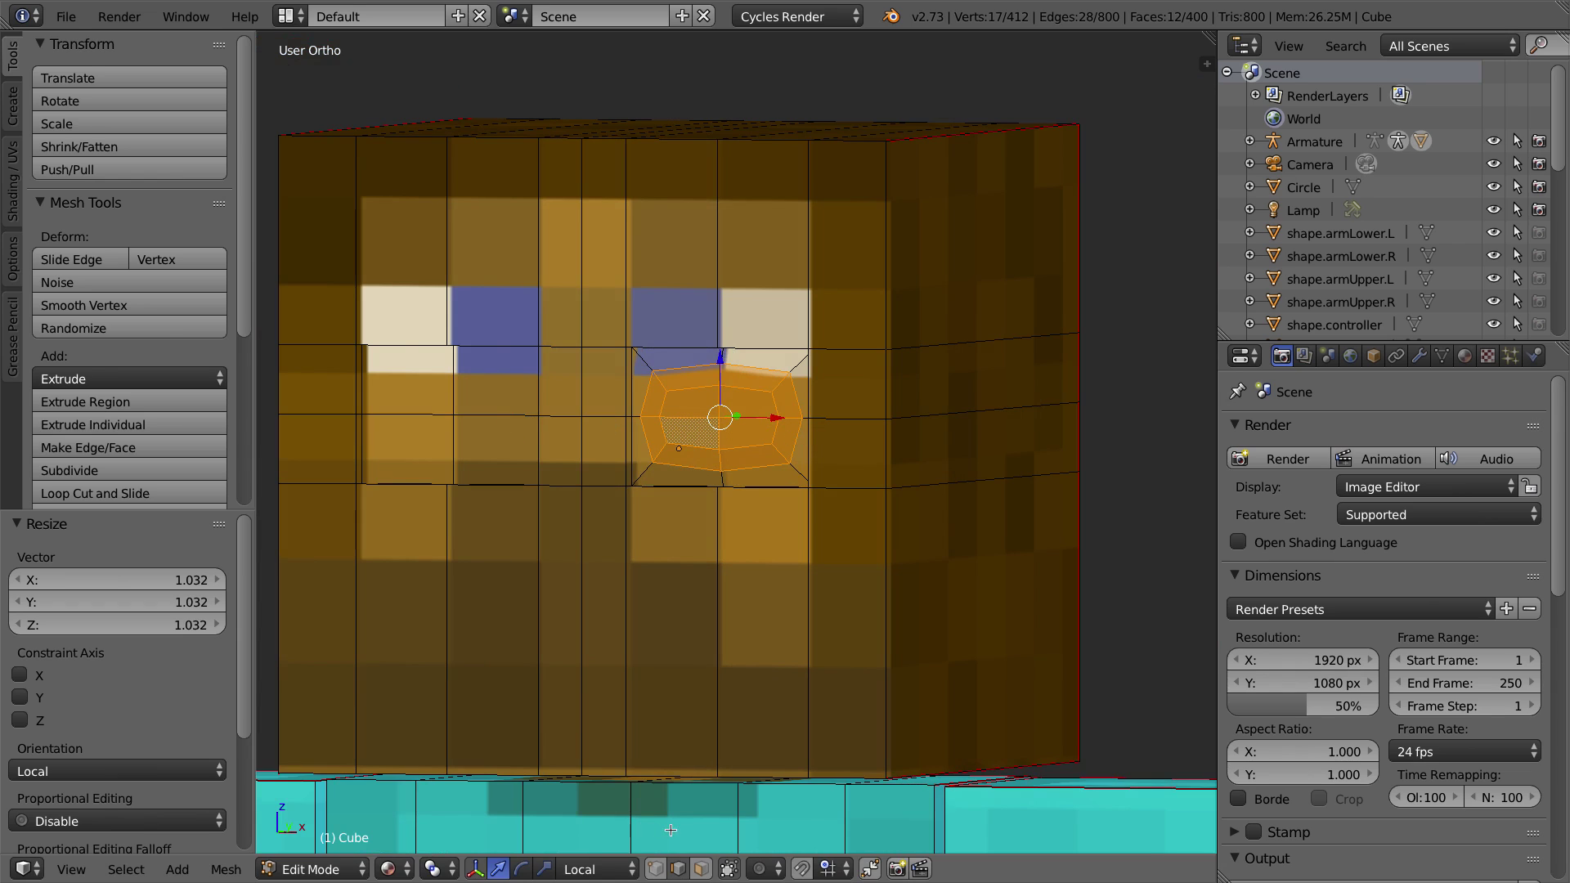
click(700, 869)
right_click(391, 385)
shift+right_click(470, 381)
shift+right_click(484, 429)
shift+right_click(451, 428)
key(KP_1)
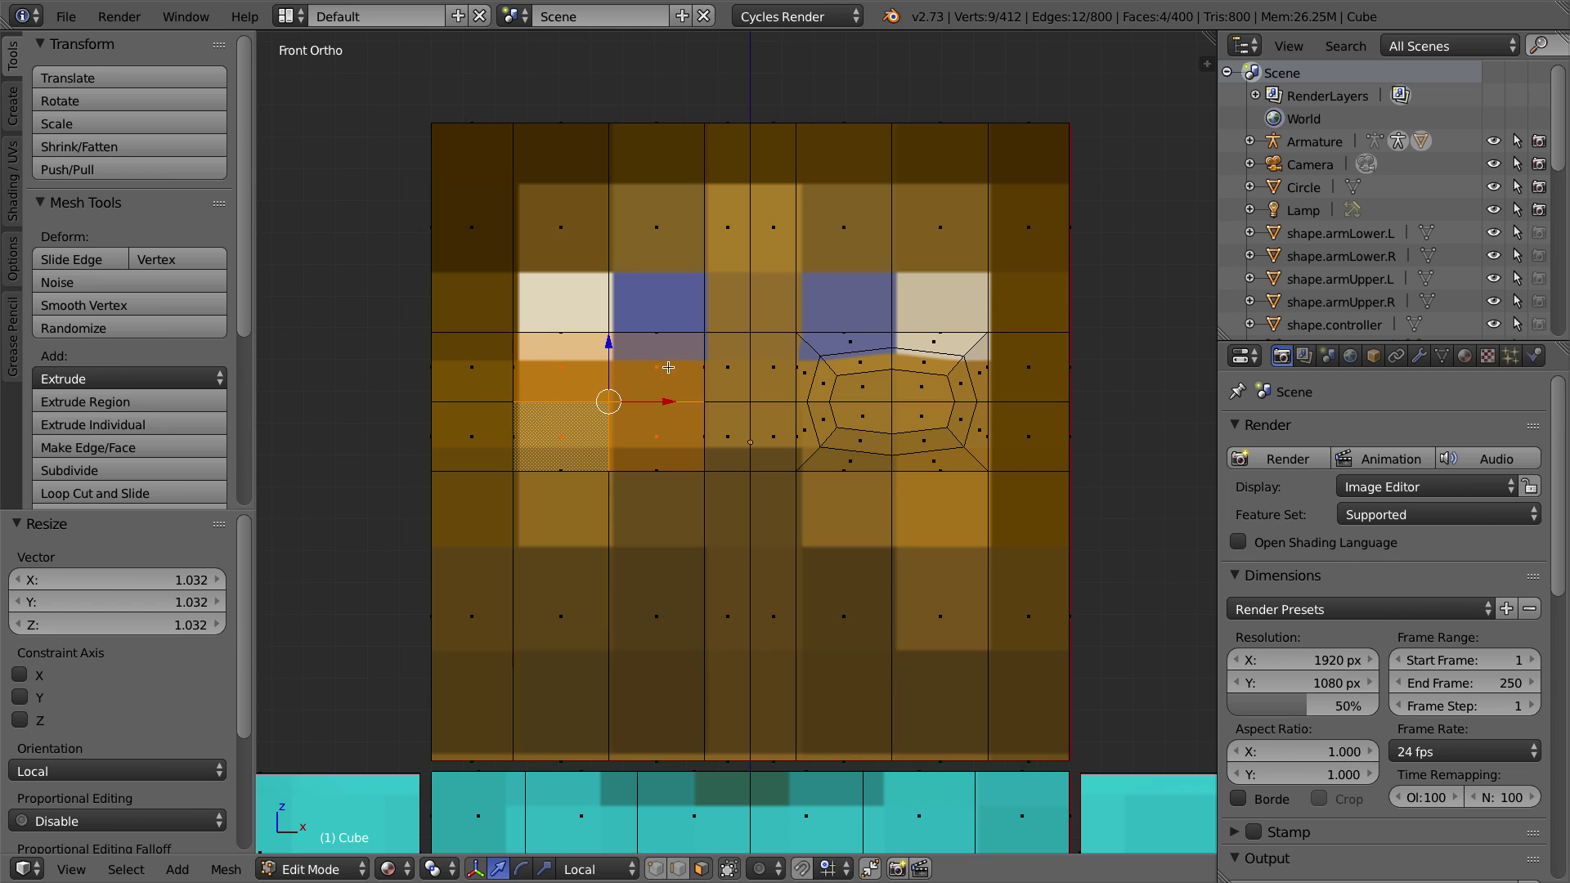
key(i)
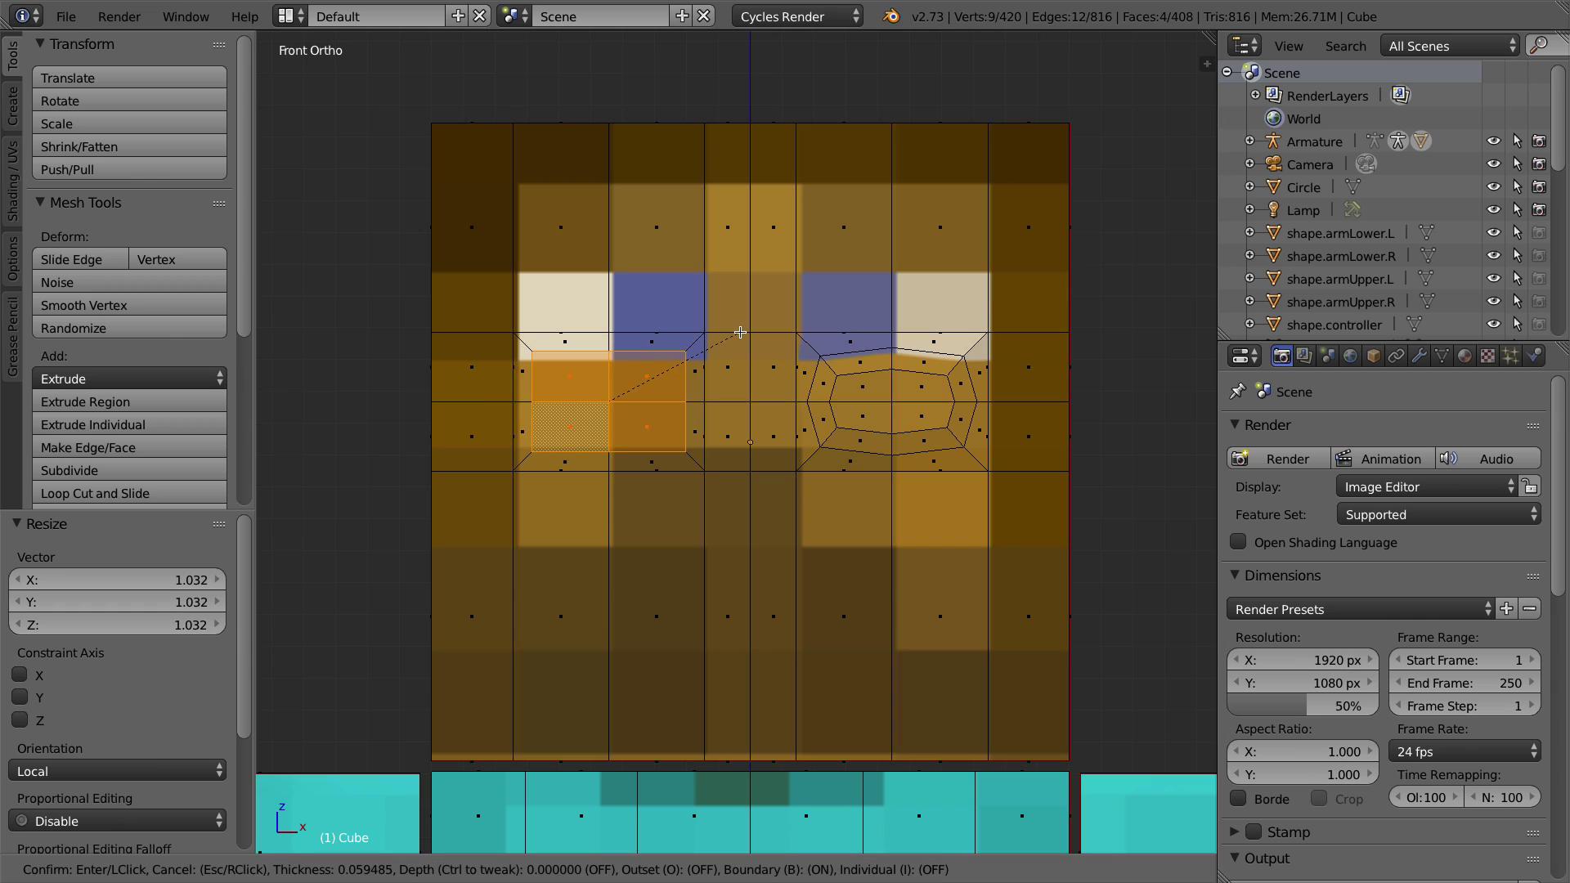
click(741, 332)
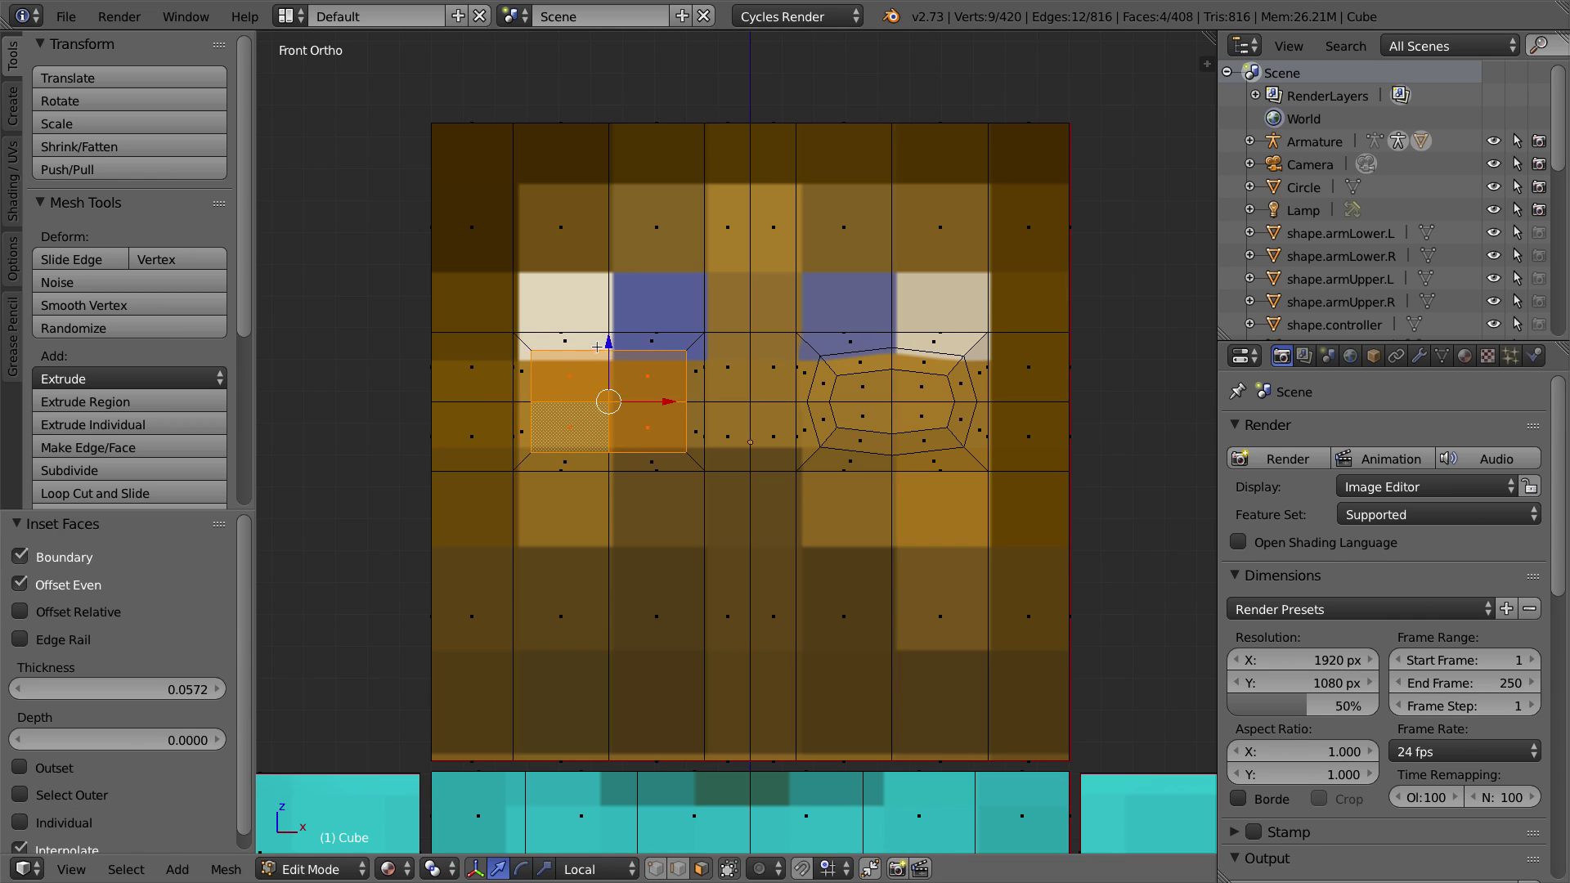
key(s)
click(843, 424)
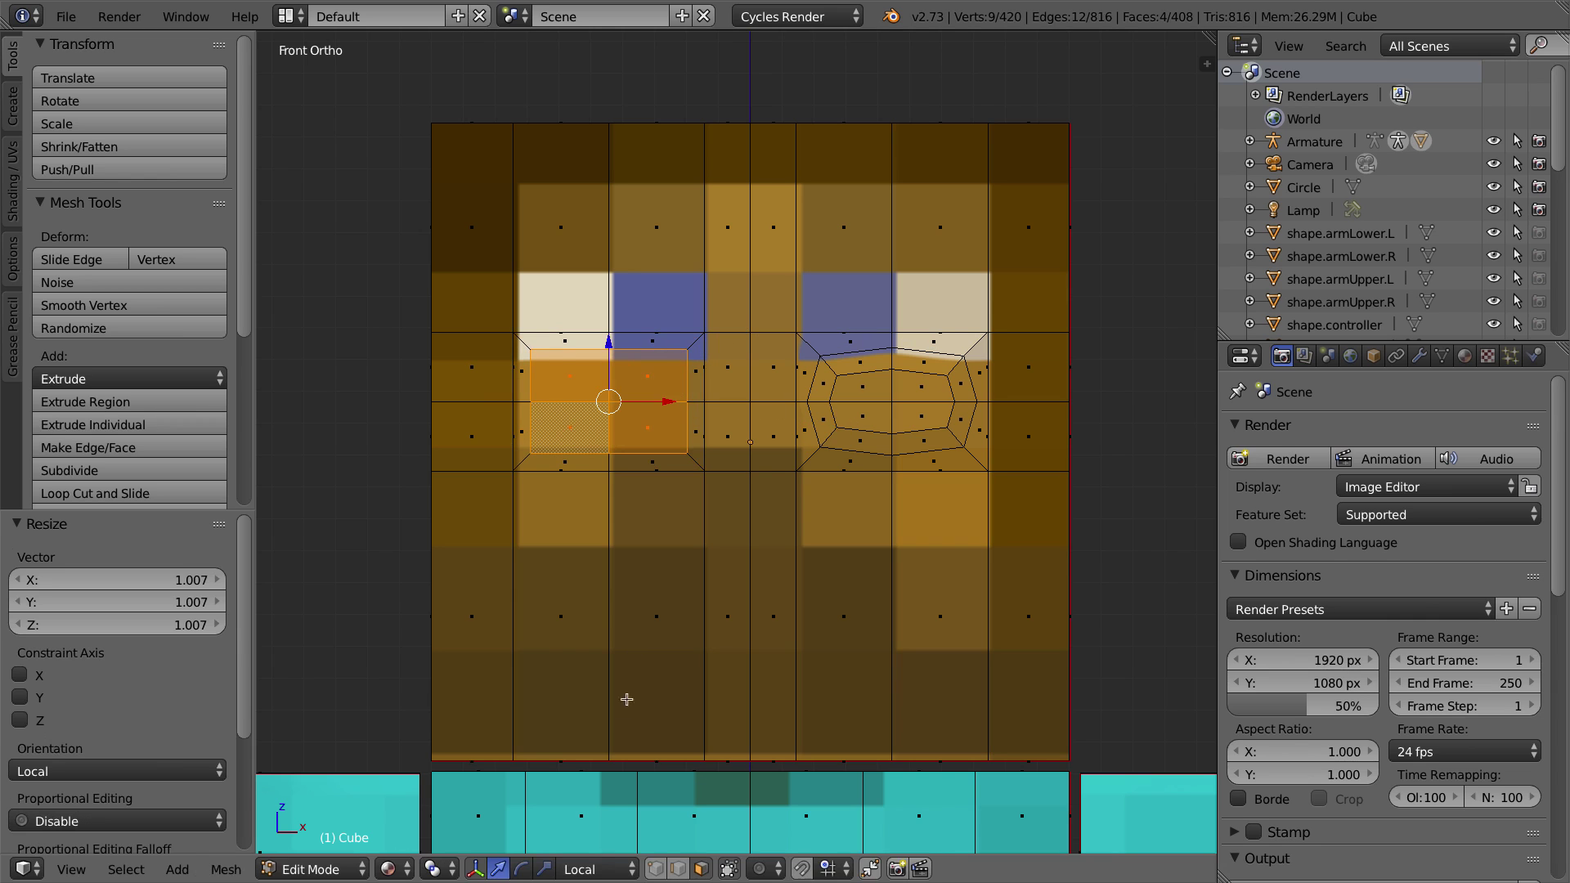
Step: Round the inset ring of the character's right eye socket by scaling its four corner vertices by about 0.852
click(658, 869)
click(530, 350)
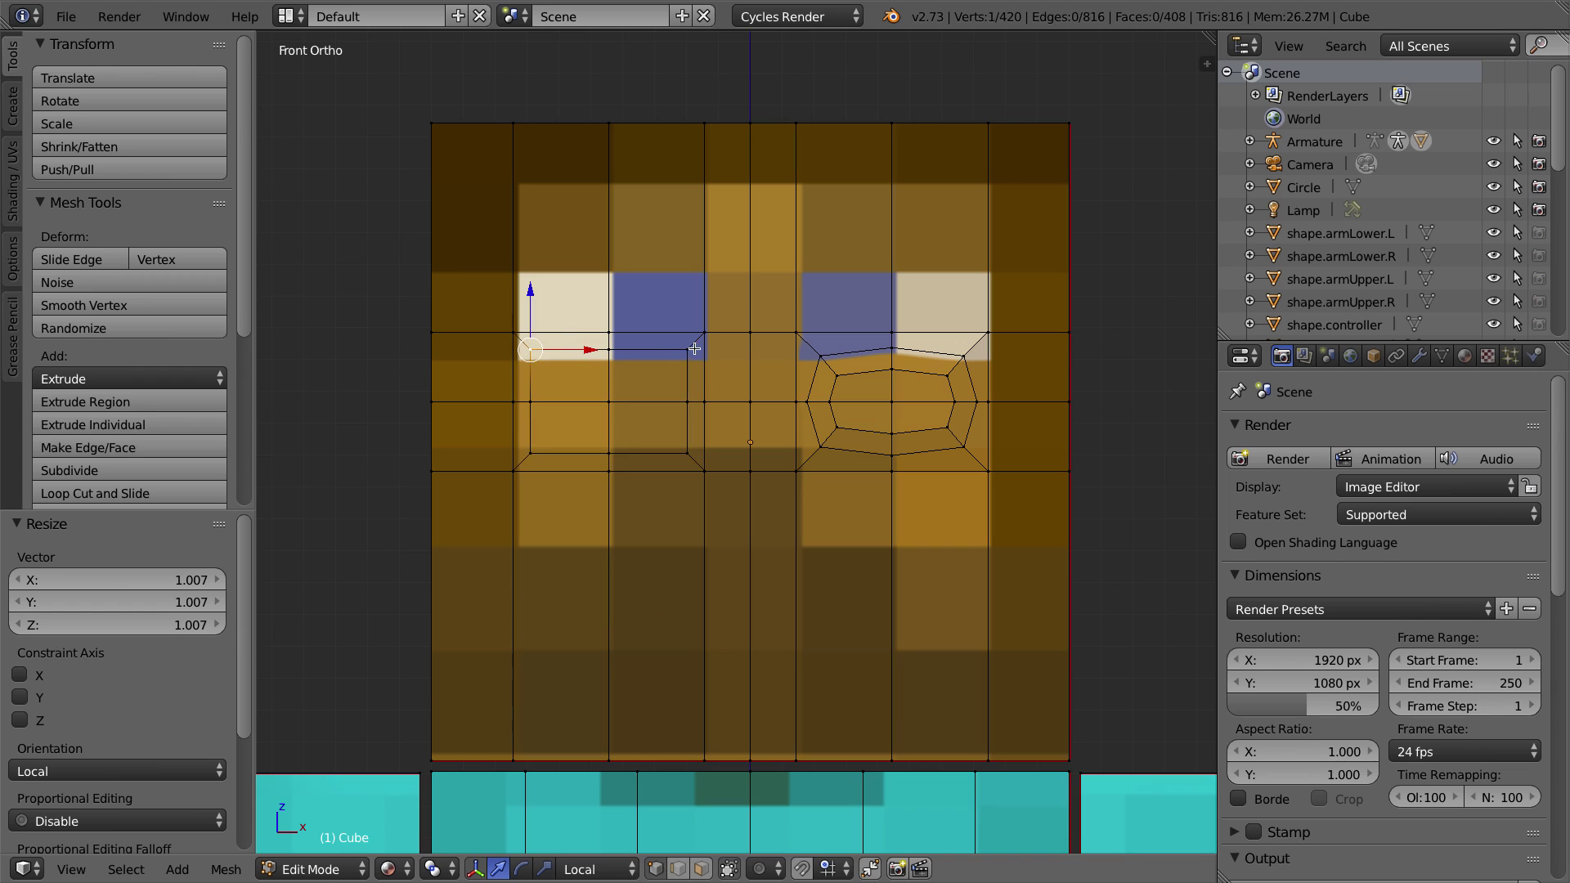
shift+click(687, 350)
shift+click(685, 452)
shift+click(529, 452)
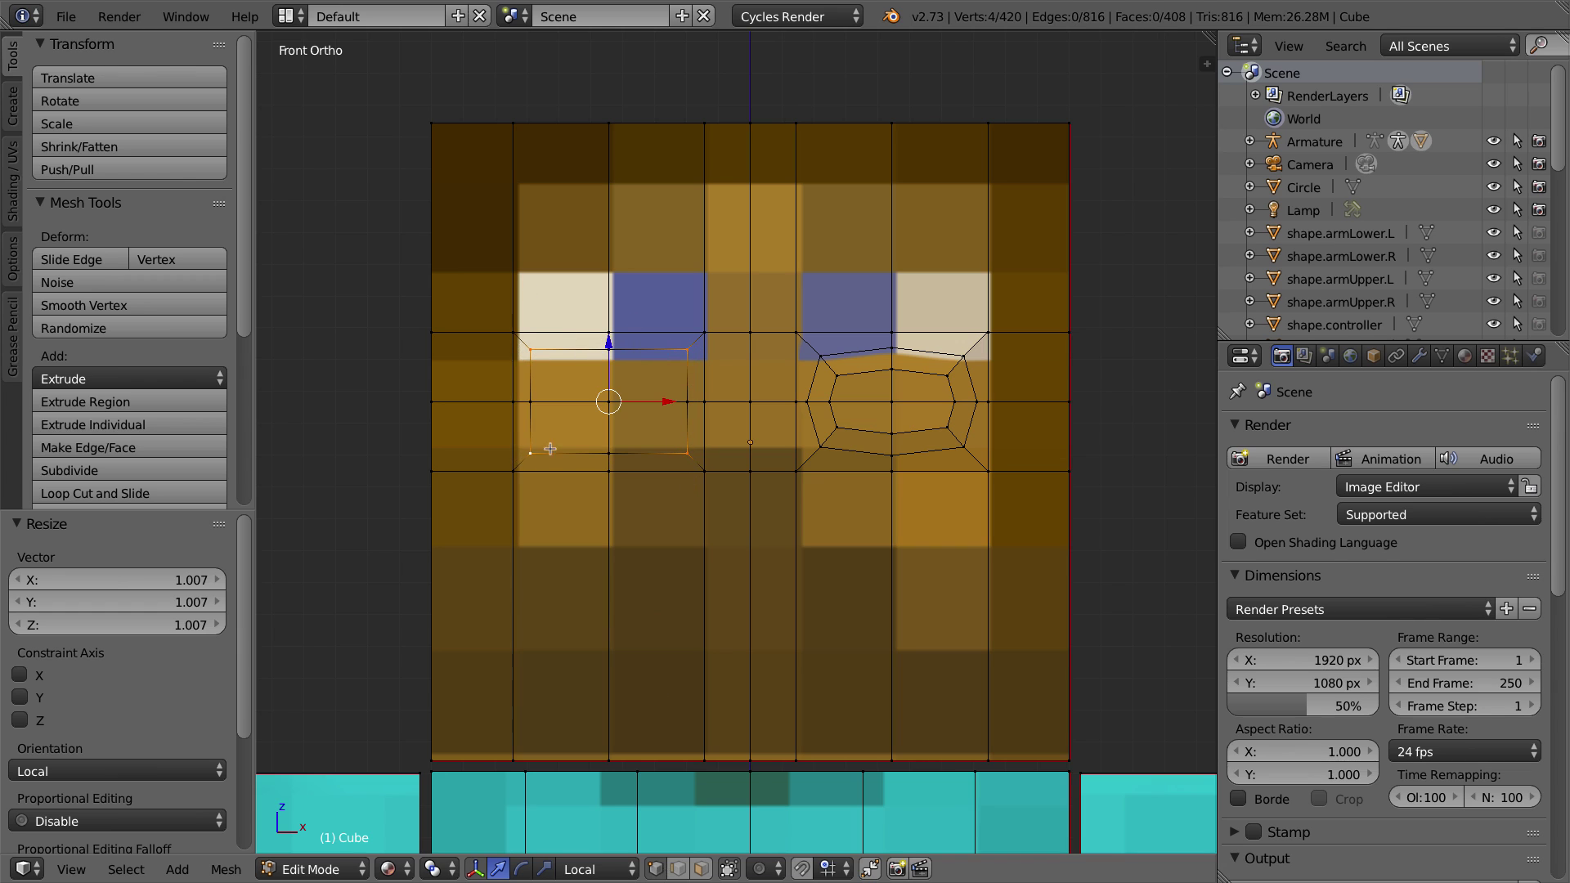
key(s)
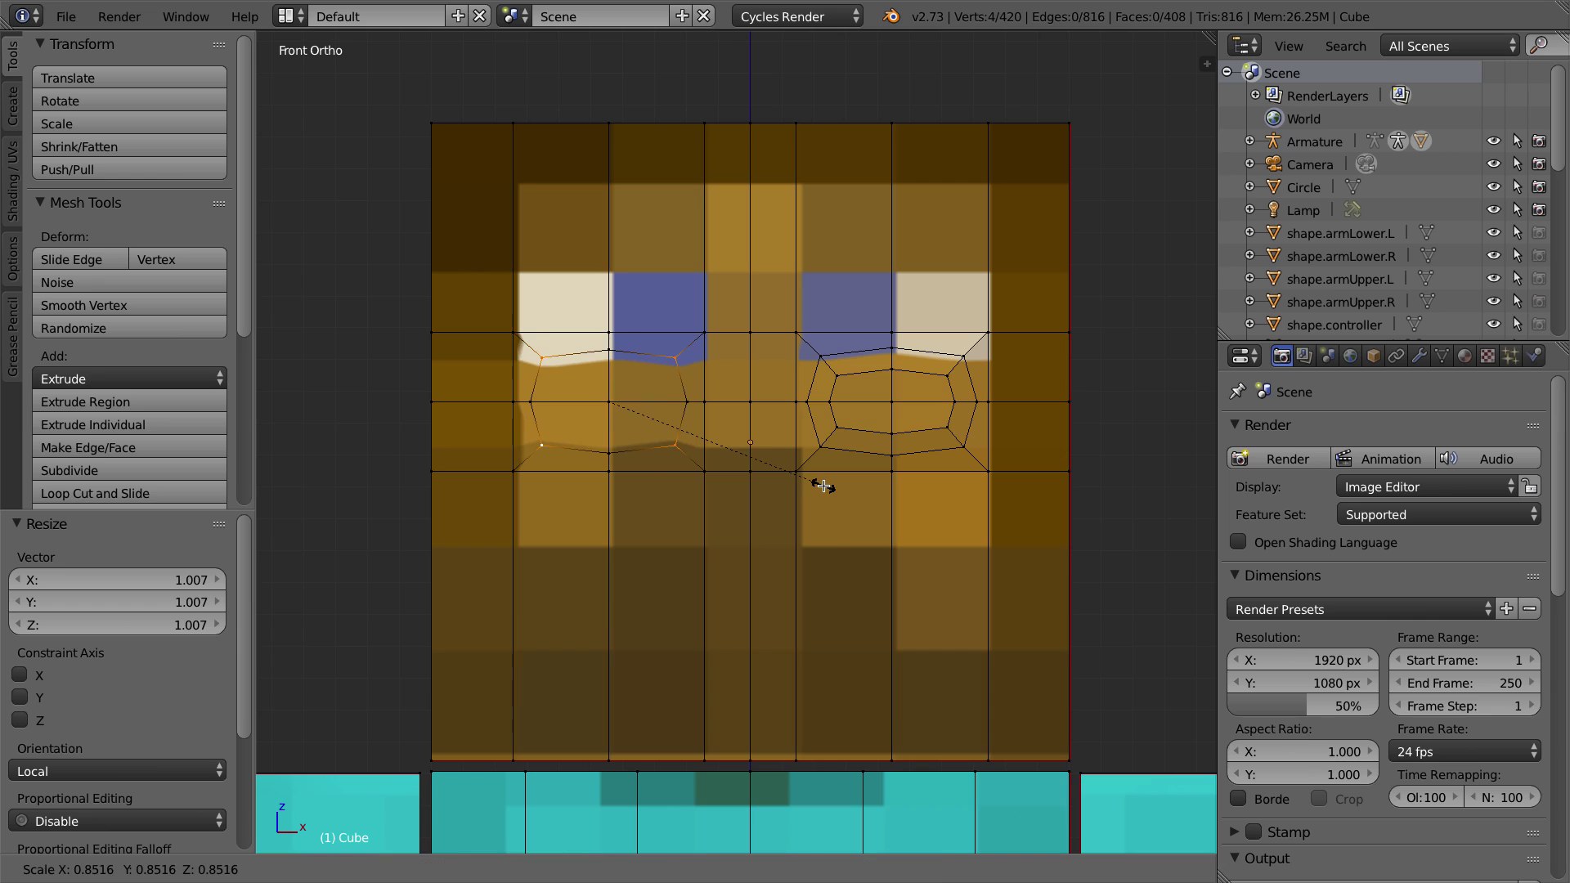
click(822, 483)
Step: Push the right eye socket's four inner faces outward by about 0.020 along local negative Y and enlarge them by about 1.047
click(701, 869)
right_click(578, 377)
shift+right_click(643, 382)
shift+right_click(641, 422)
shift+right_click(573, 421)
middle_drag(562, 389, 689, 390)
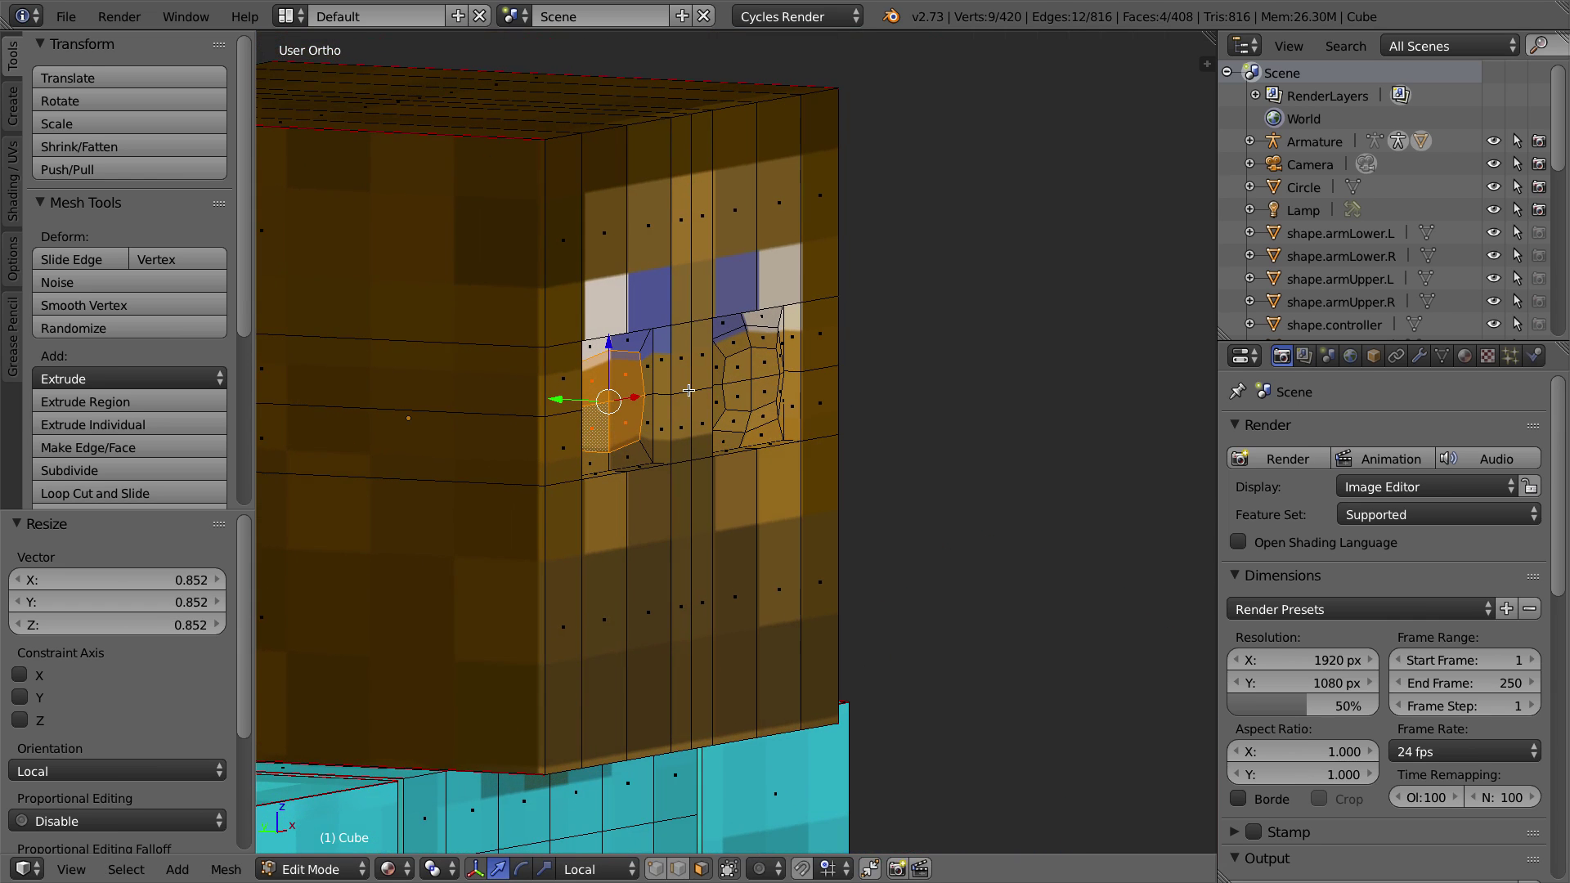
key(KP_3)
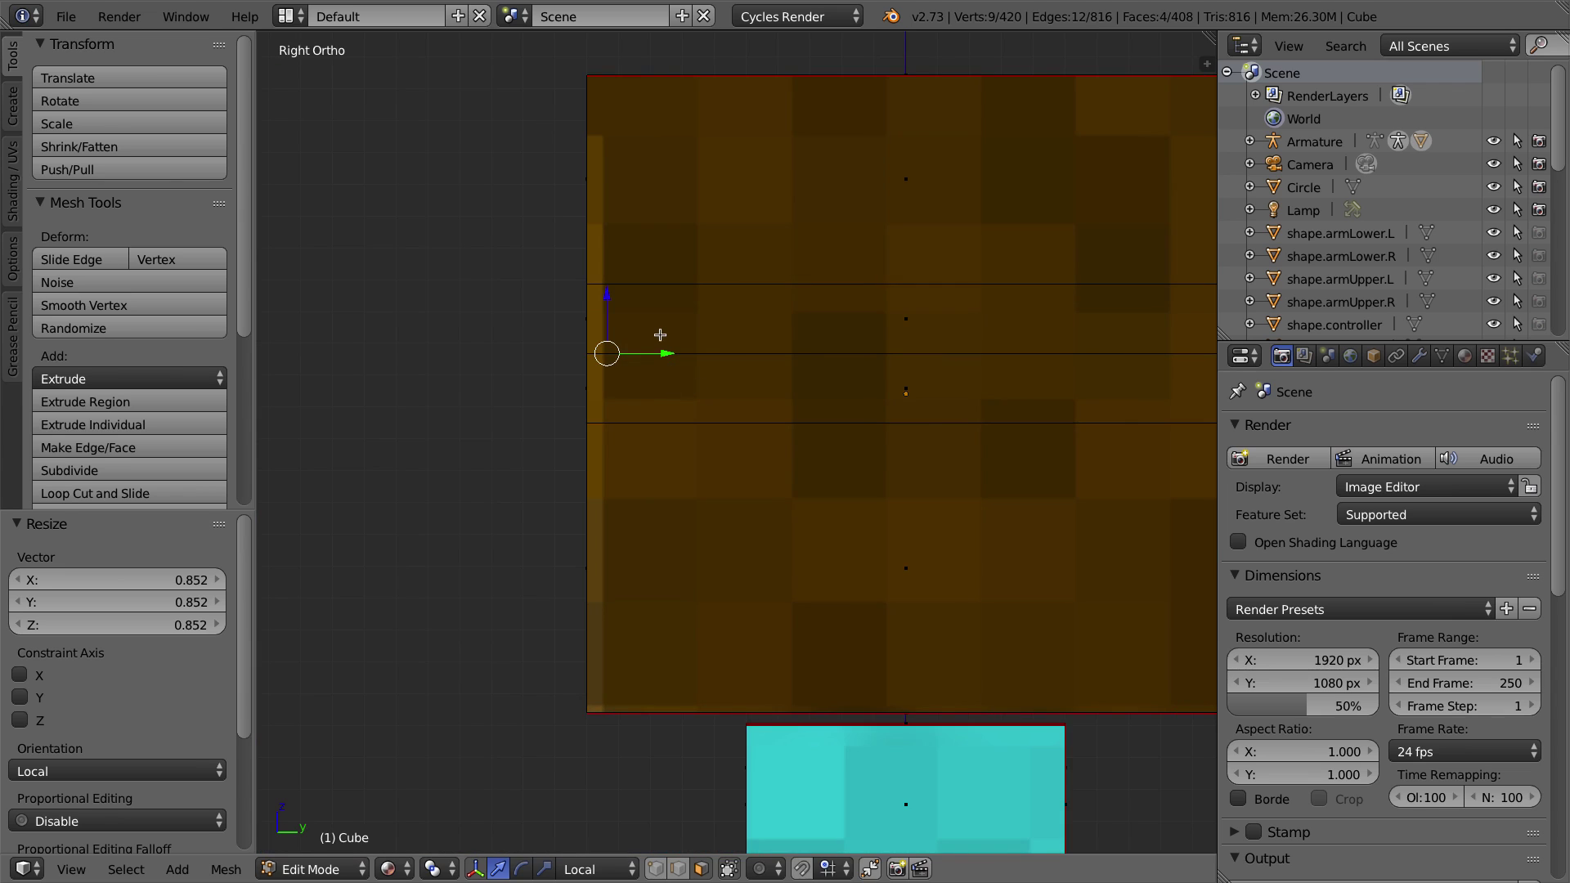
key(z)
scroll(630, 330, up, 5)
shift+middle_drag(472, 237, 700, 457)
drag(701, 441, 685, 438)
key(s)
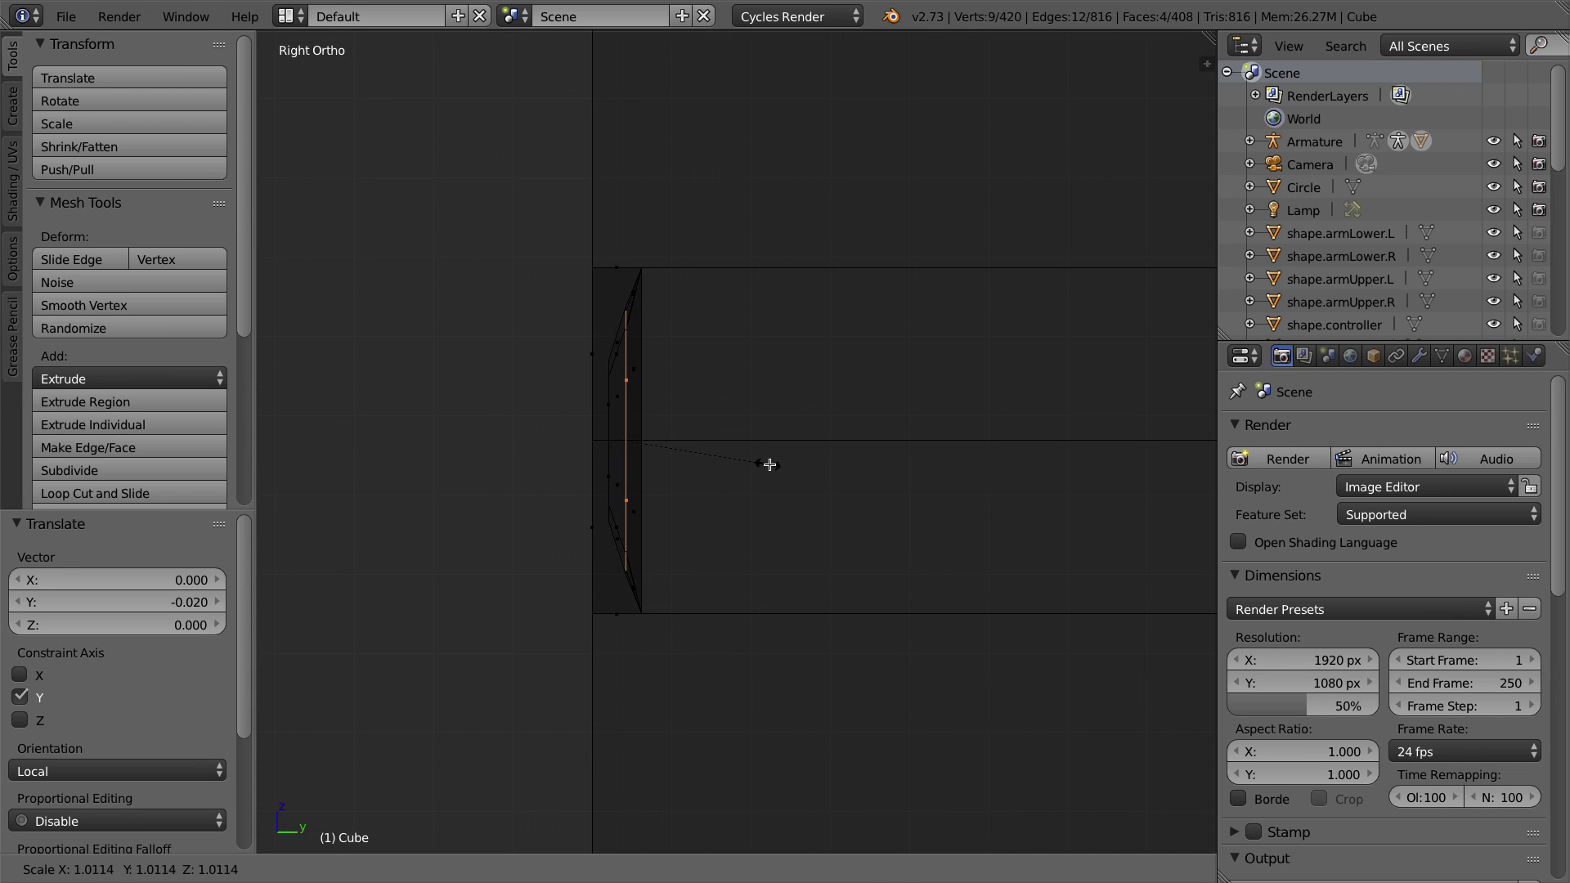
click(772, 466)
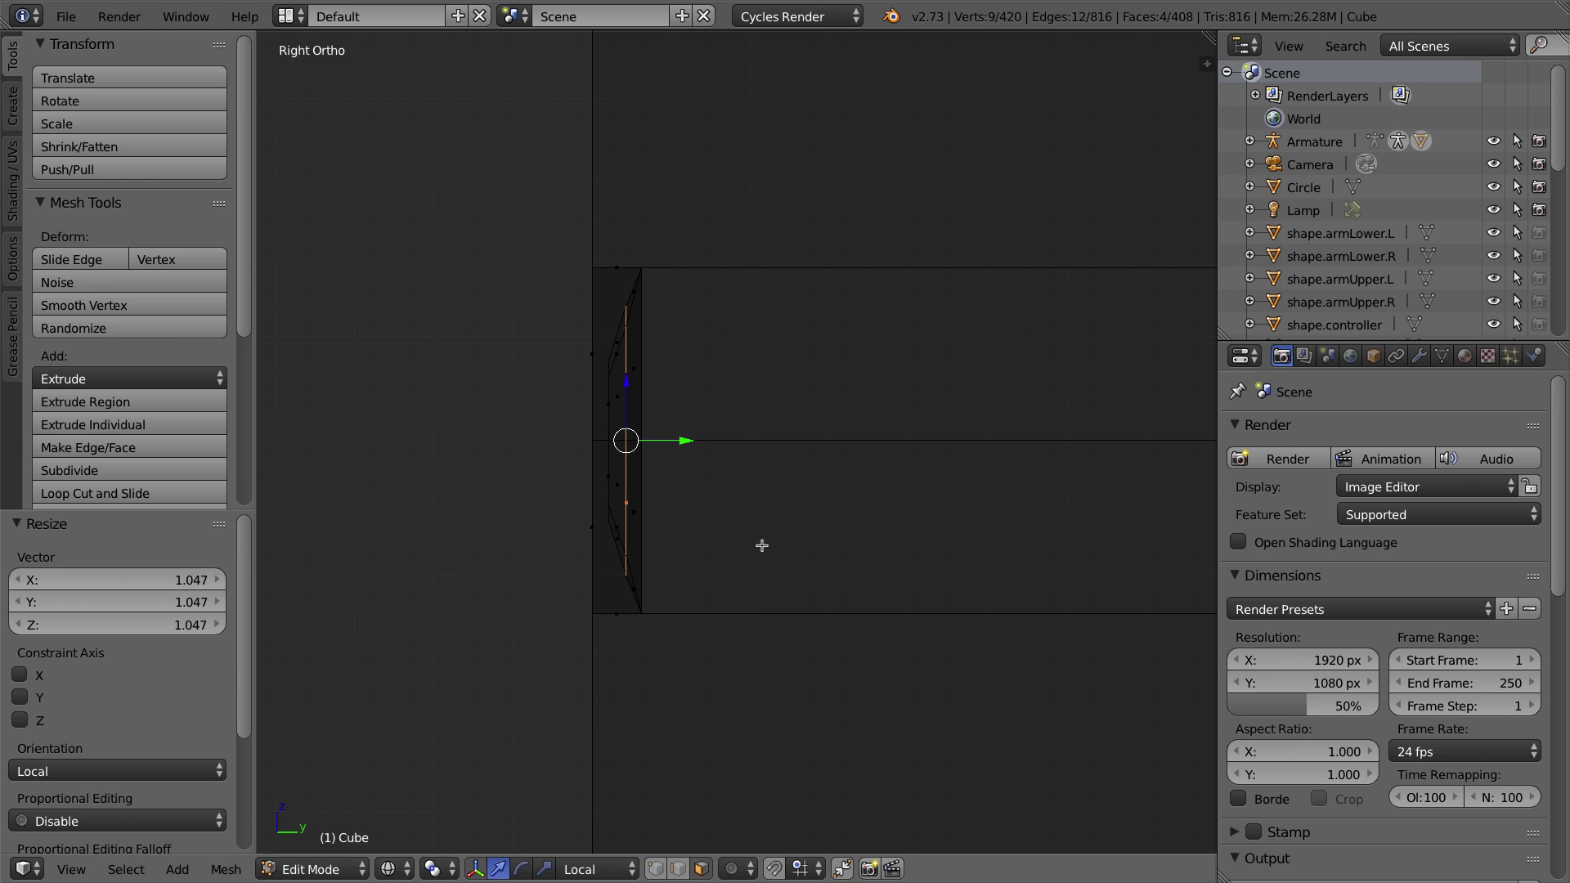
Step: Inset the right eye's four inner faces by about 0.04, rescale them, and nudge them outward along local negative Y, finishing with a 0.001 move
key(i)
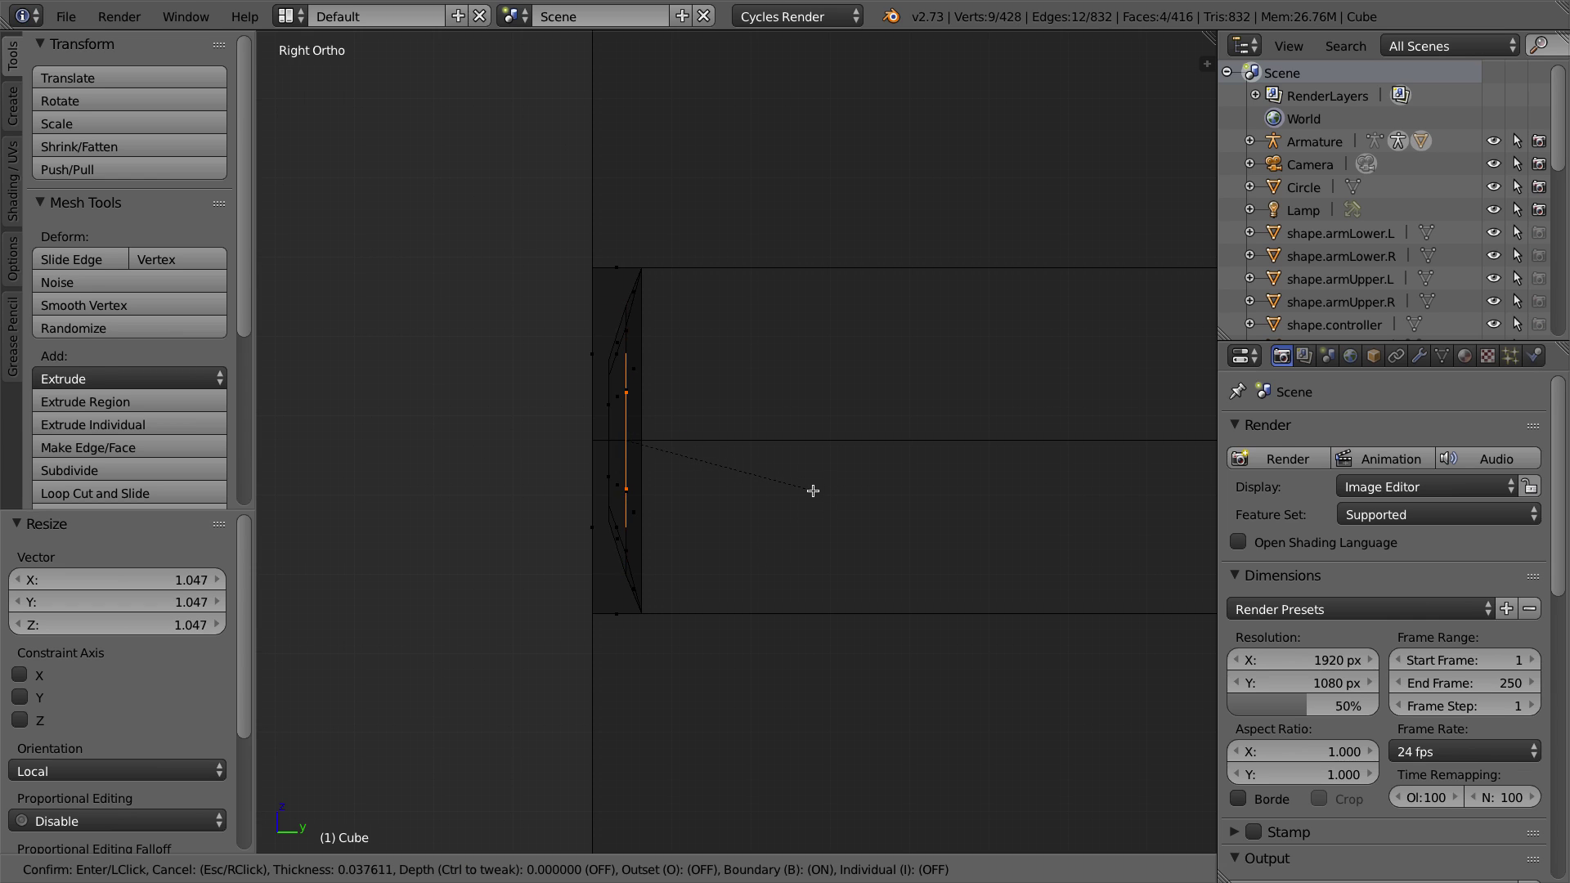
click(805, 486)
mouse_move(688, 442)
mouse_down()
mouse_move(662, 440)
mouse_move(675, 441)
mouse_up()
key(s)
click(761, 426)
drag(664, 441, 663, 441)
Step: Set the viewport shading to Material and view the whole head from the front
middle_drag(639, 427, 743, 440)
scroll(742, 441, down, 4)
mouse_move(711, 501)
shift+middle_down()
mouse_move(613, 512)
mouse_move(645, 512)
mouse_move(682, 451)
mouse_move(753, 498)
mouse_move(725, 536)
mouse_move(709, 521)
shift+middle_up()
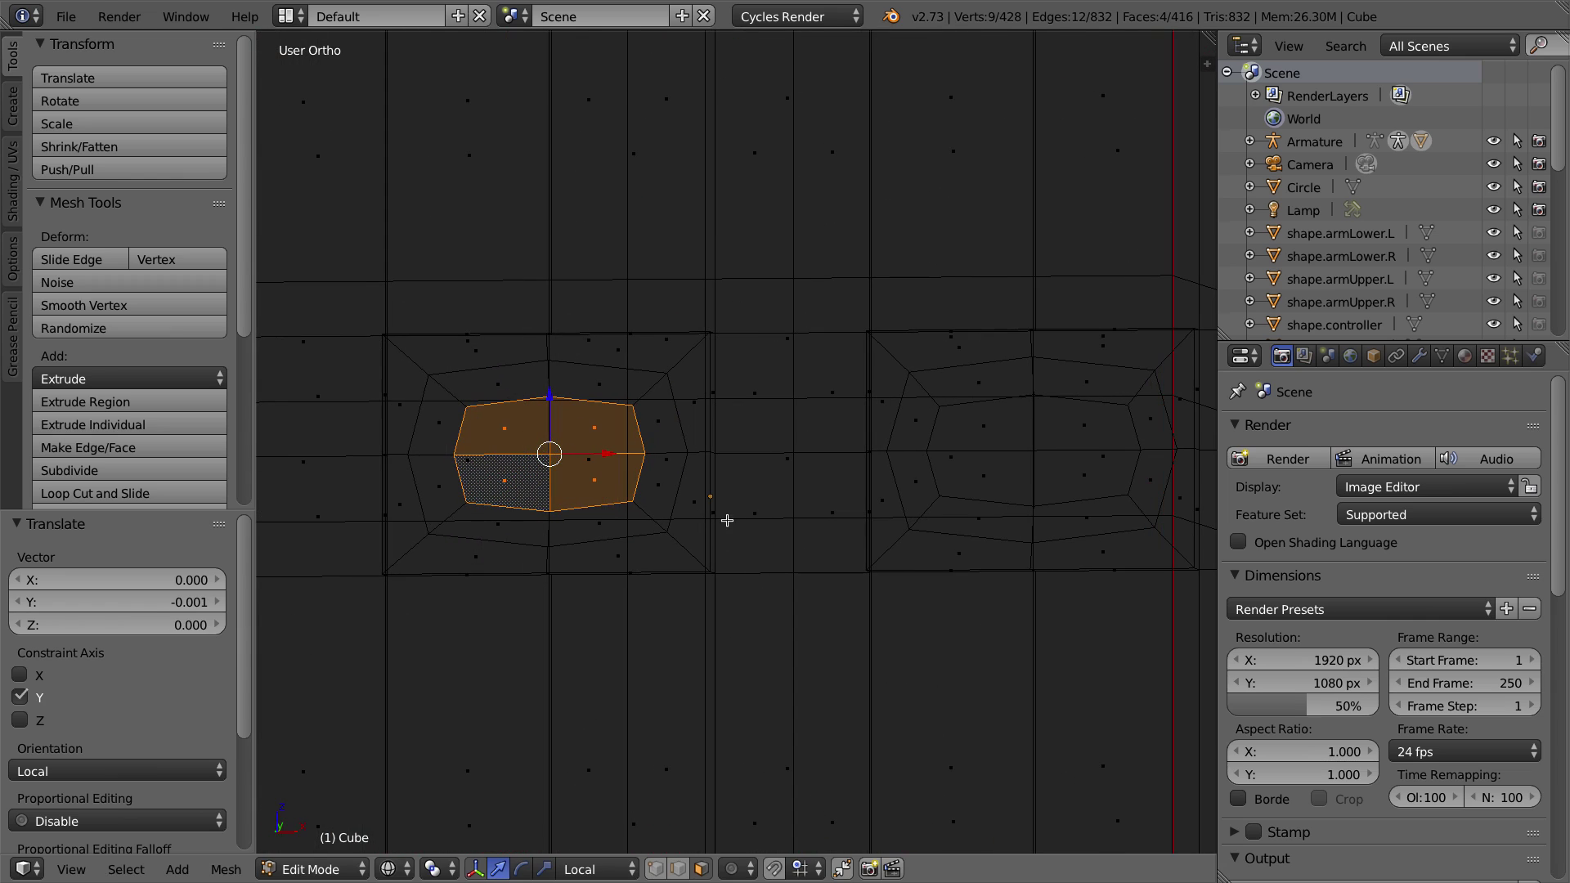
scroll(734, 478, down, 4)
middle_drag(756, 449, 788, 477)
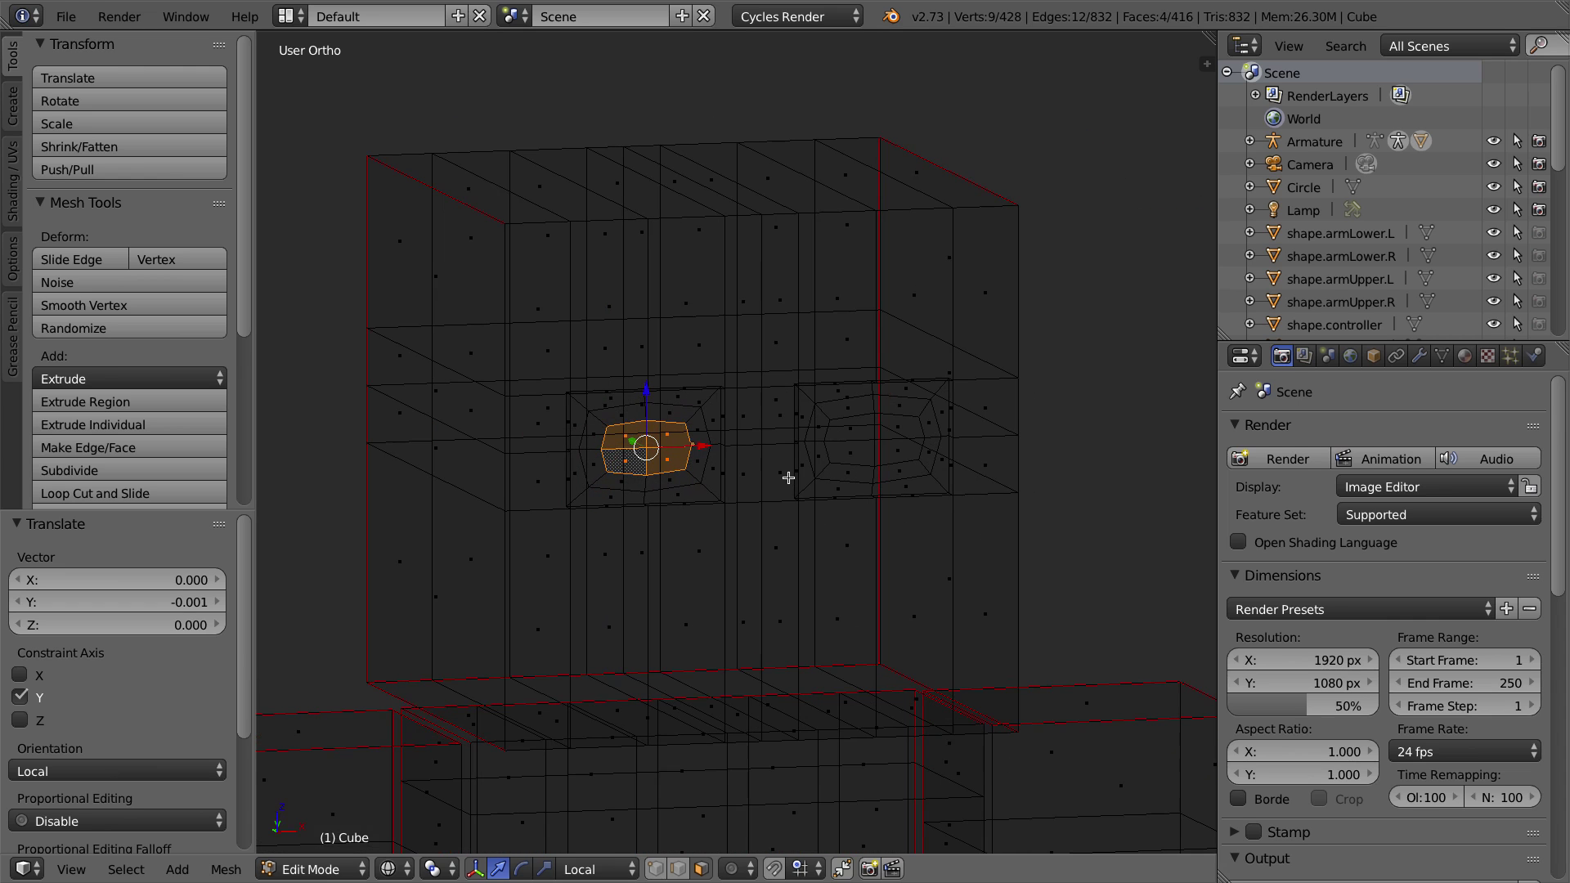
click(394, 866)
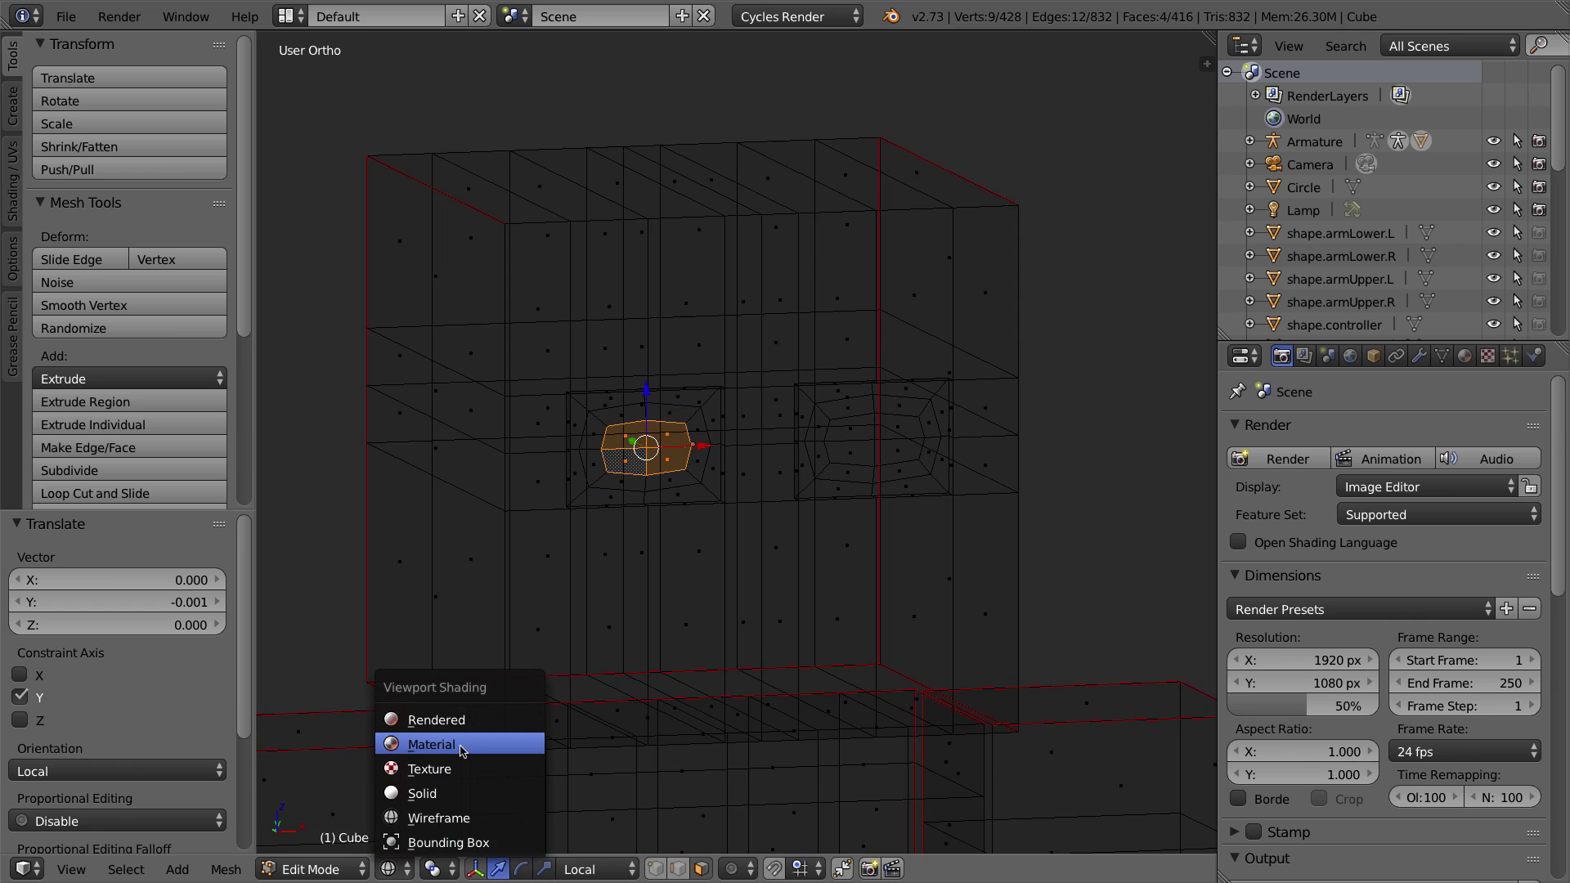
click(431, 744)
middle_drag(999, 386, 885, 410)
shift+middle_drag(807, 525, 723, 506)
middle_drag(707, 575, 779, 516)
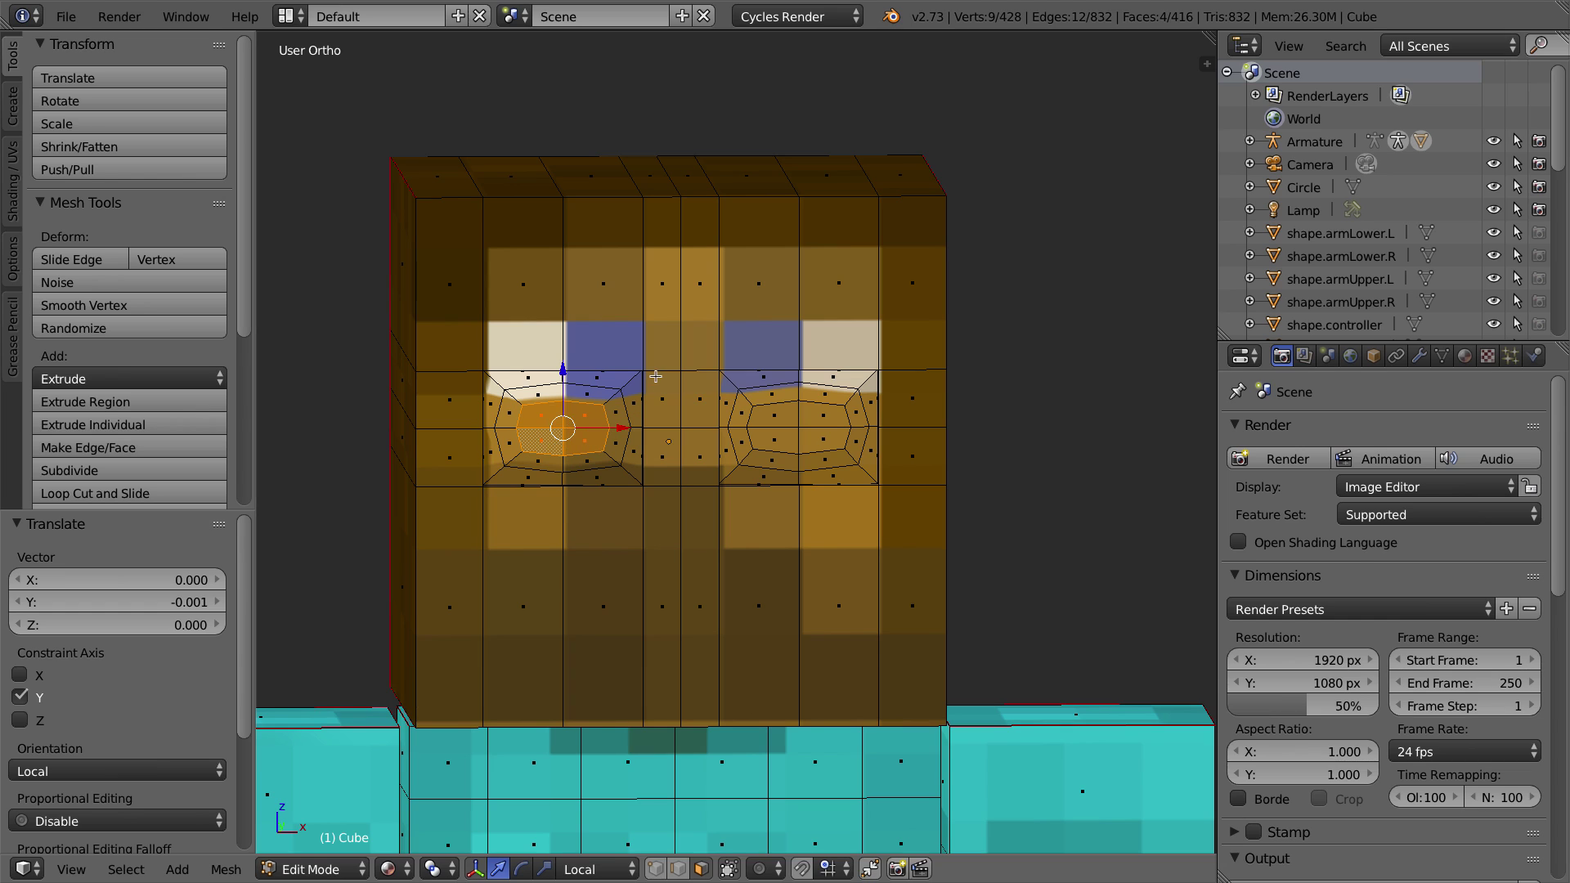
Step: Snap the 3D cursor to the centre of the right eye's selected inner faces
key(shift+s)
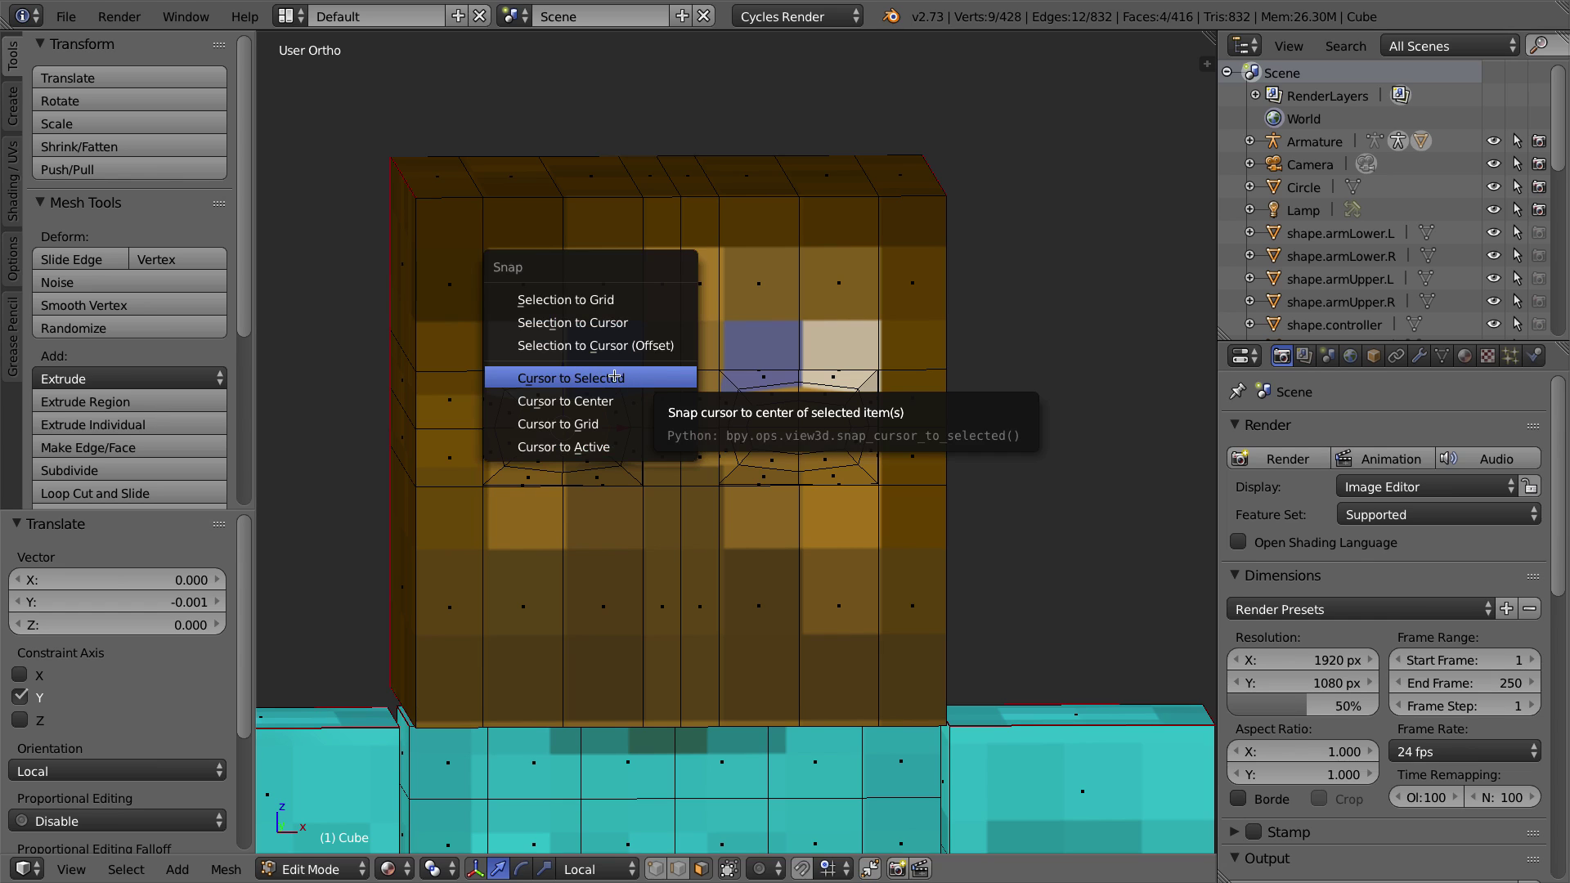
click(615, 377)
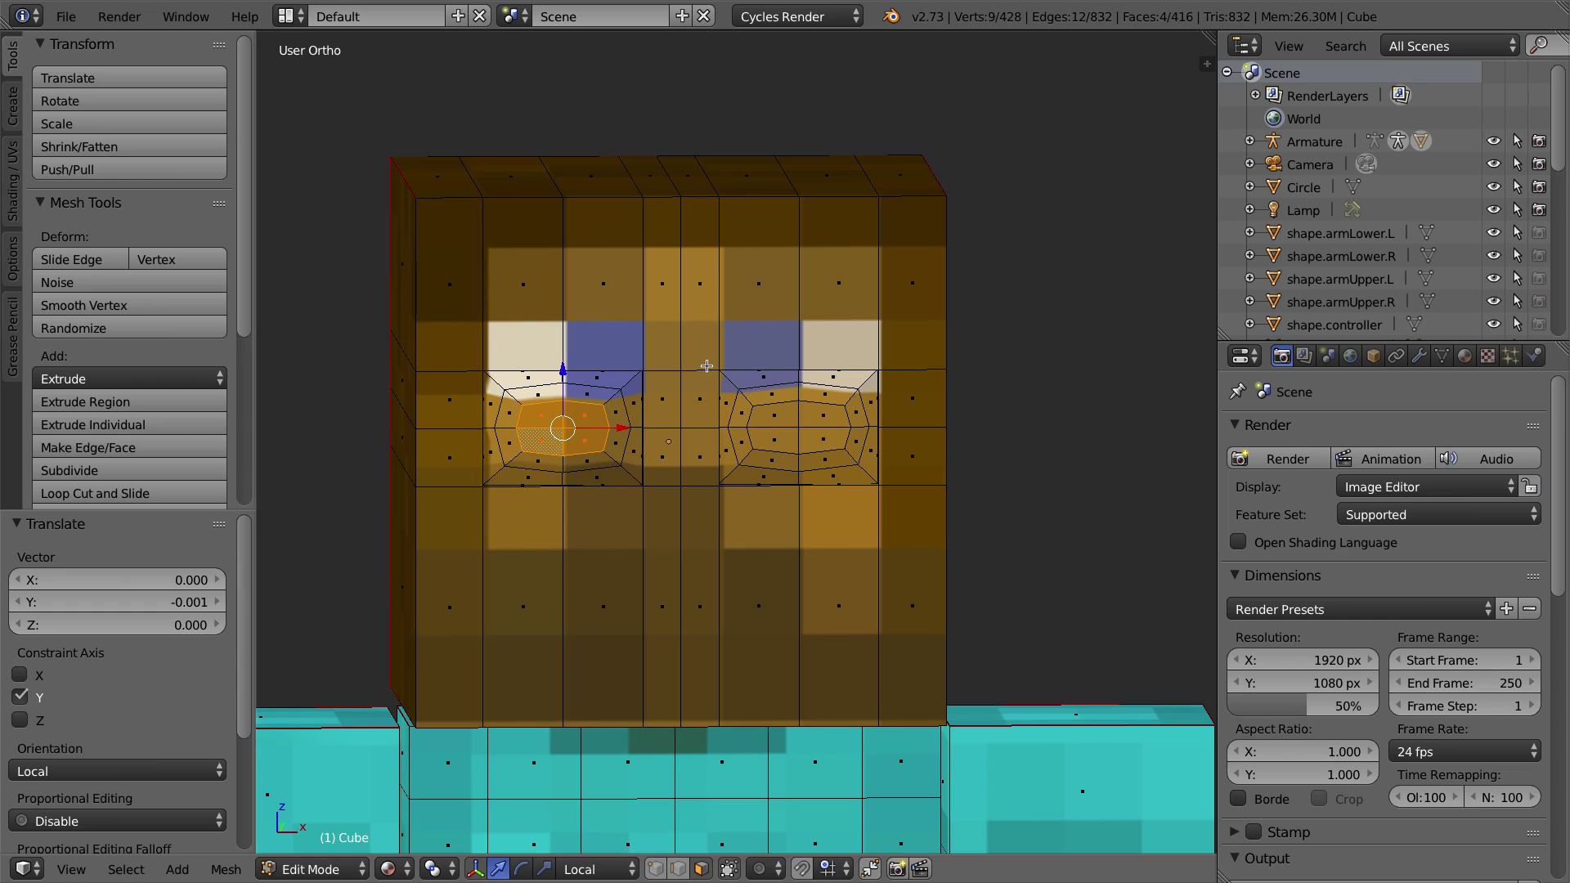
key(shift+s)
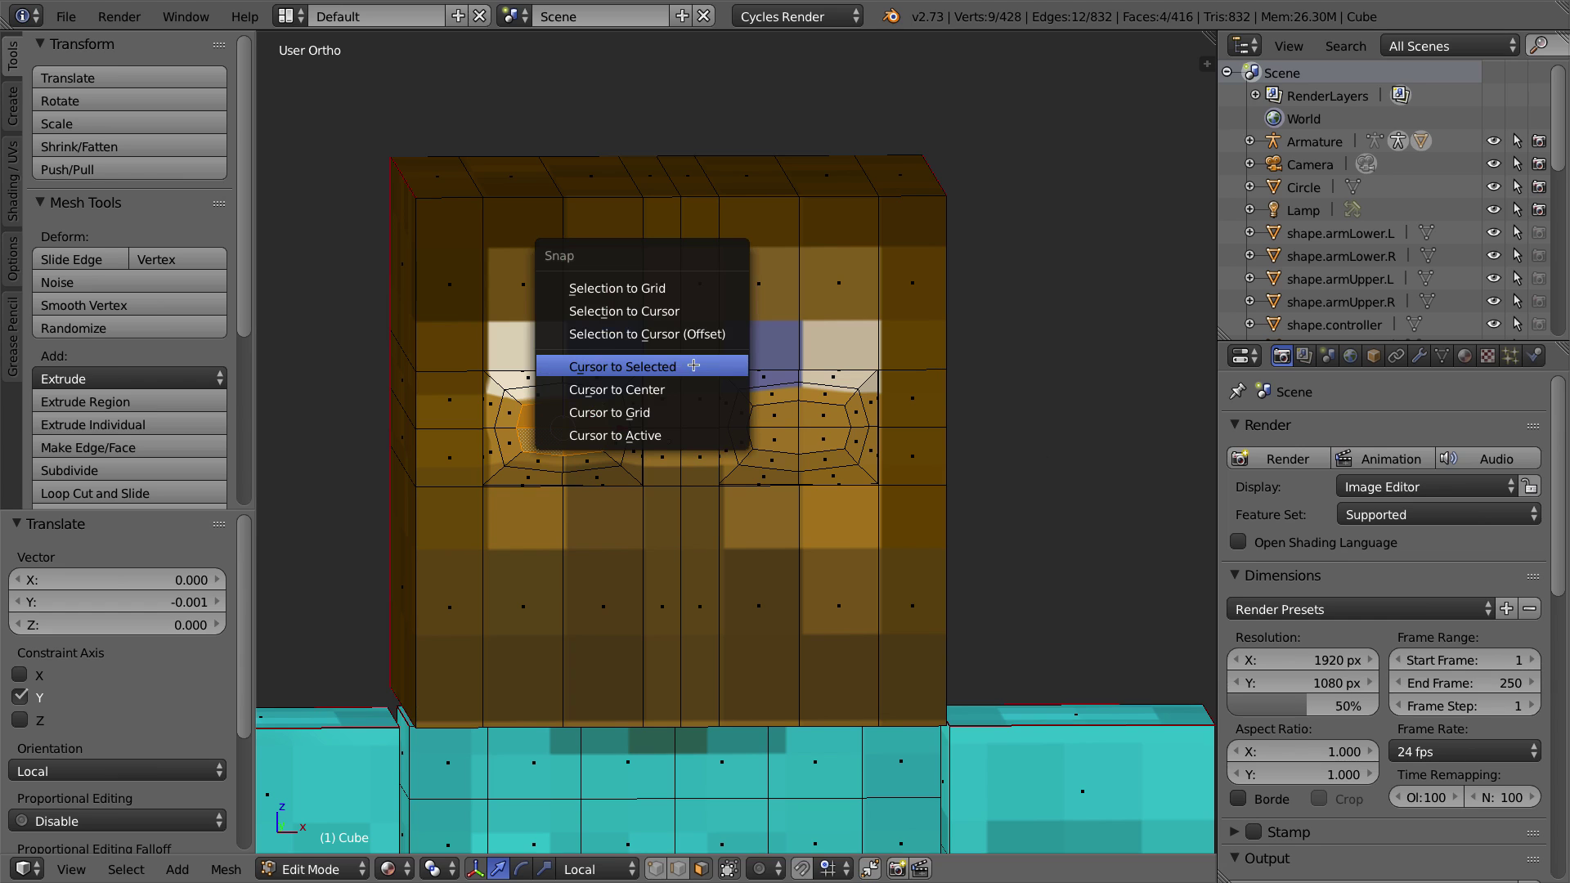
click(695, 366)
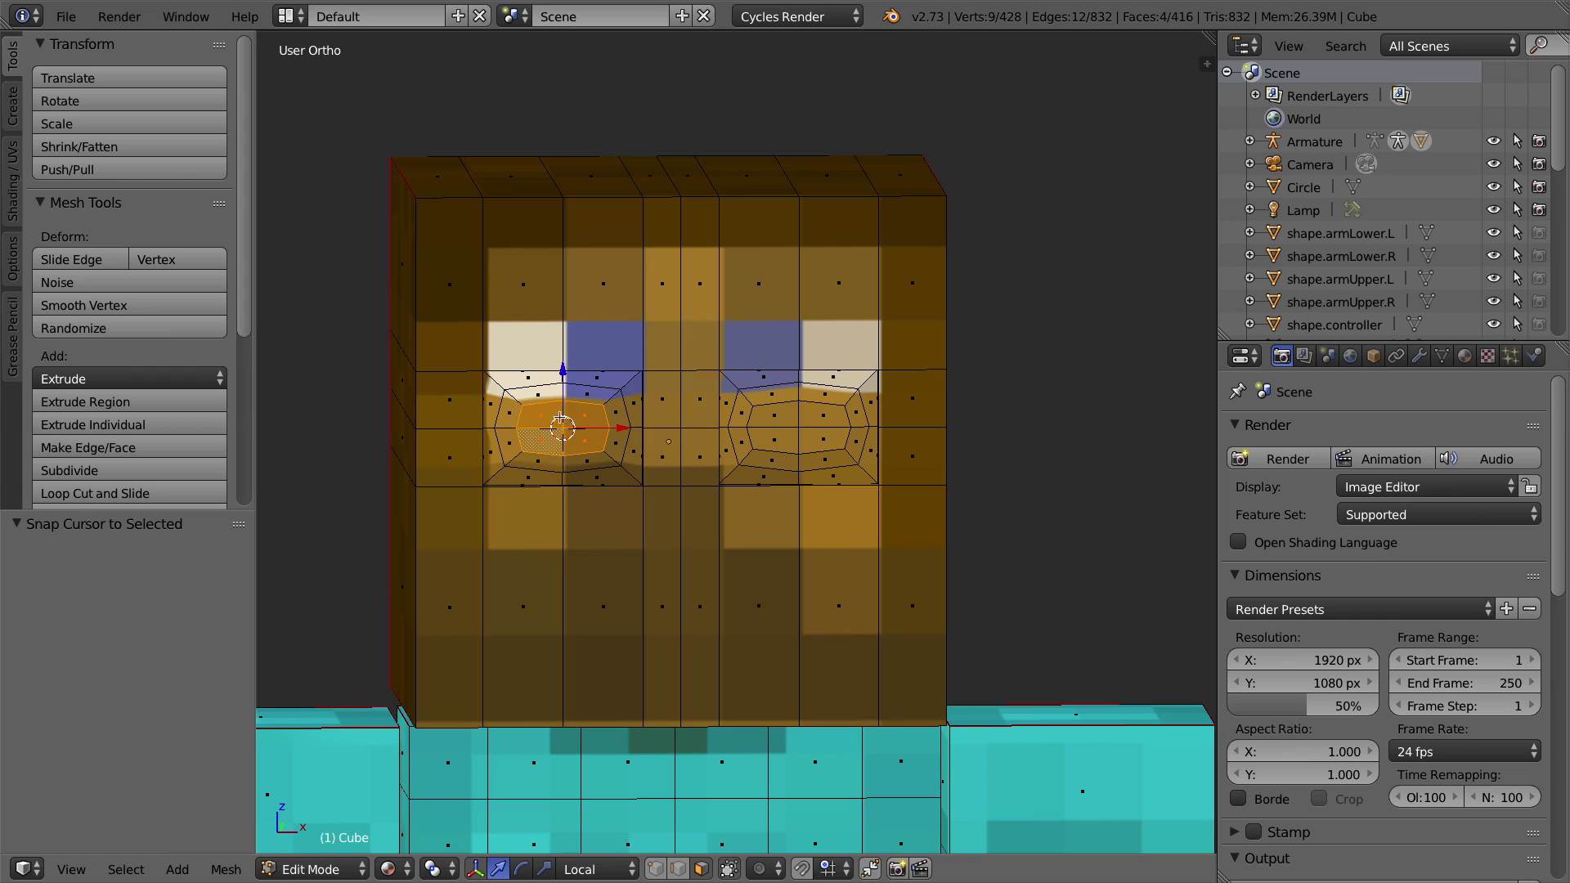
Step: Add a cube at the 3D cursor and scale it by about 0.104 to fit inside the right eye
key(shift+a)
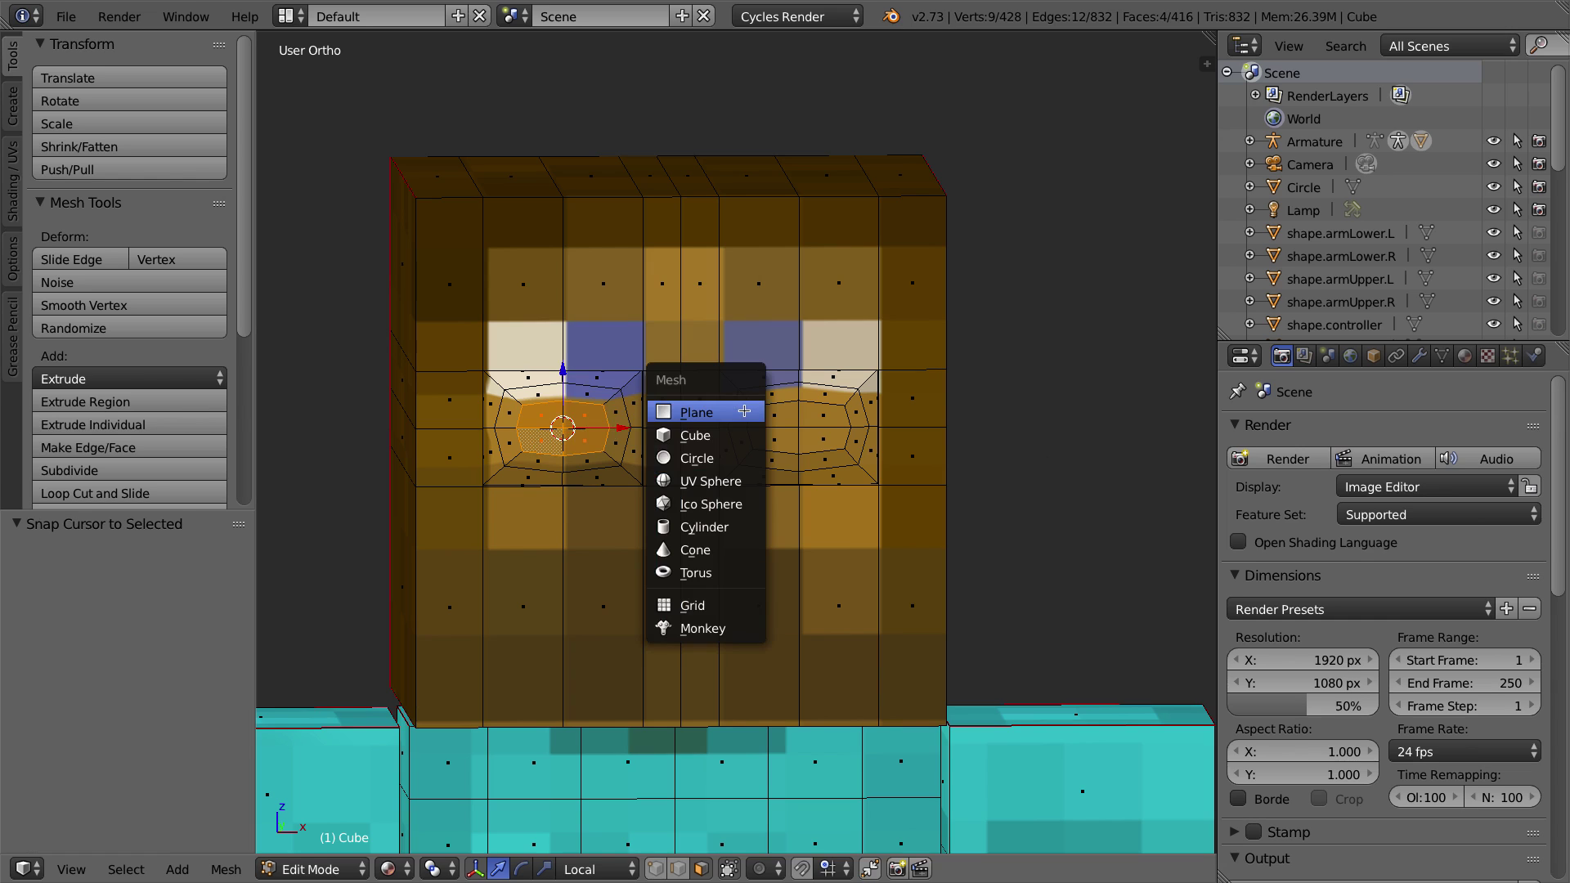
key(shift+a)
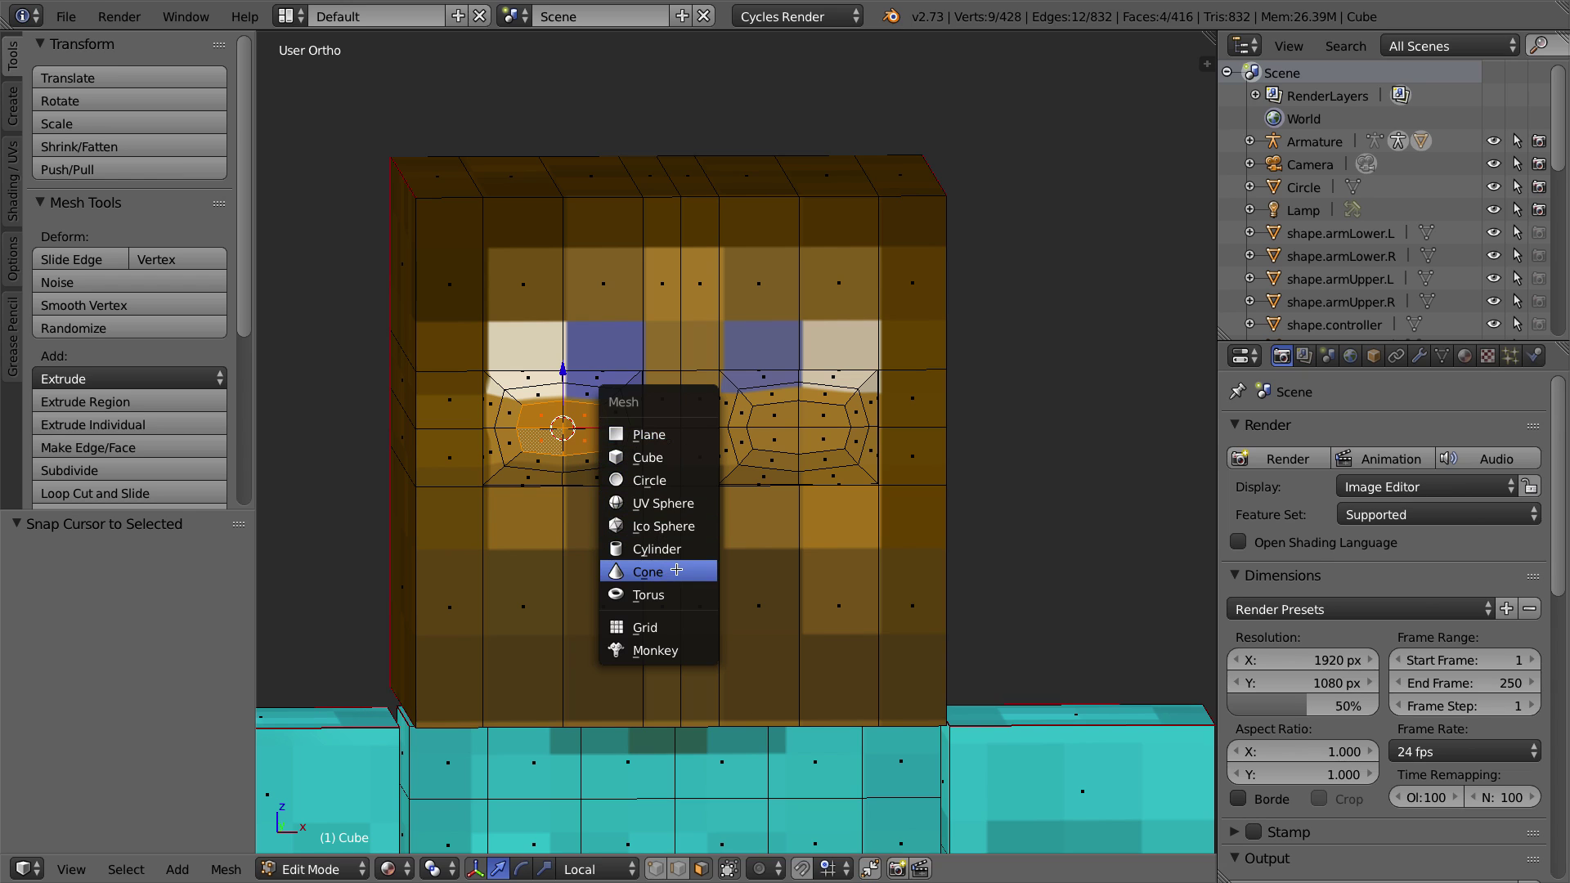
click(658, 457)
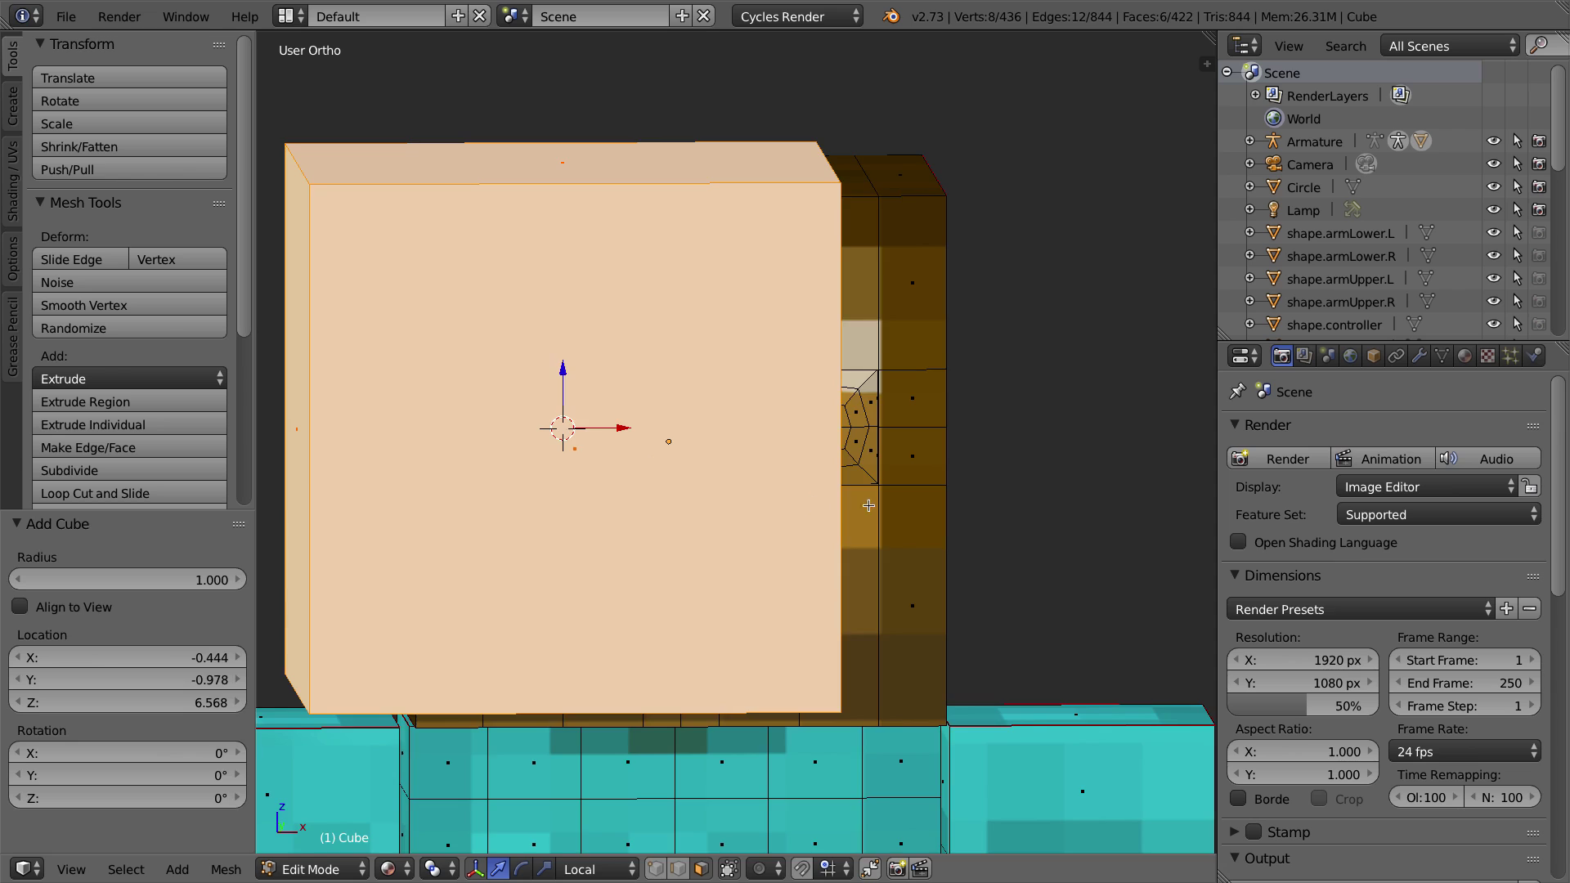
scroll(868, 502, down, 3)
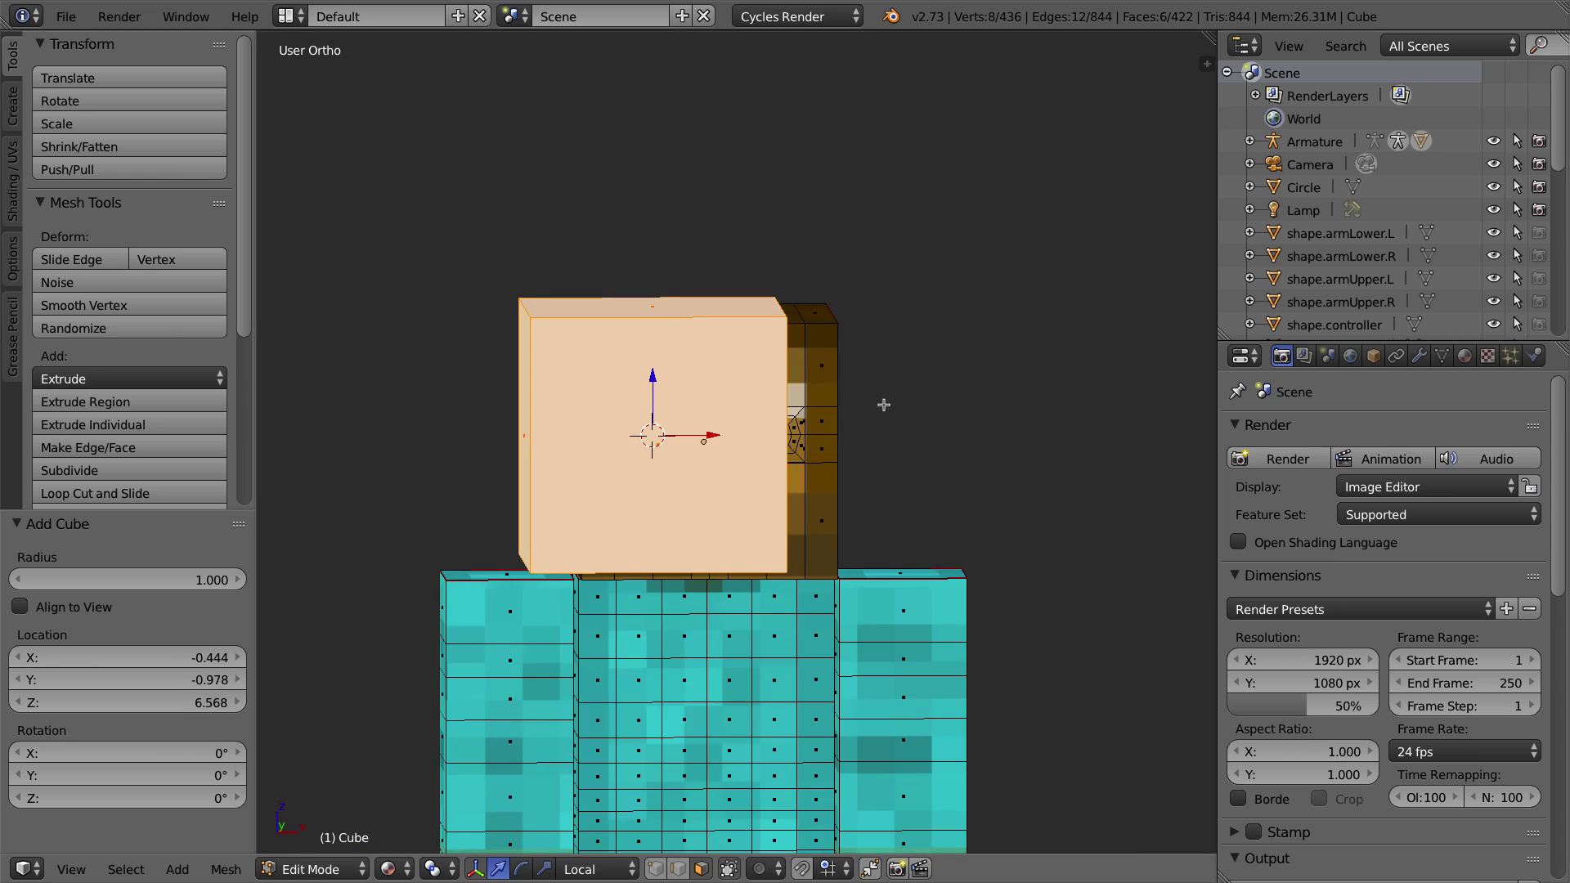
key(KP_1)
key(s)
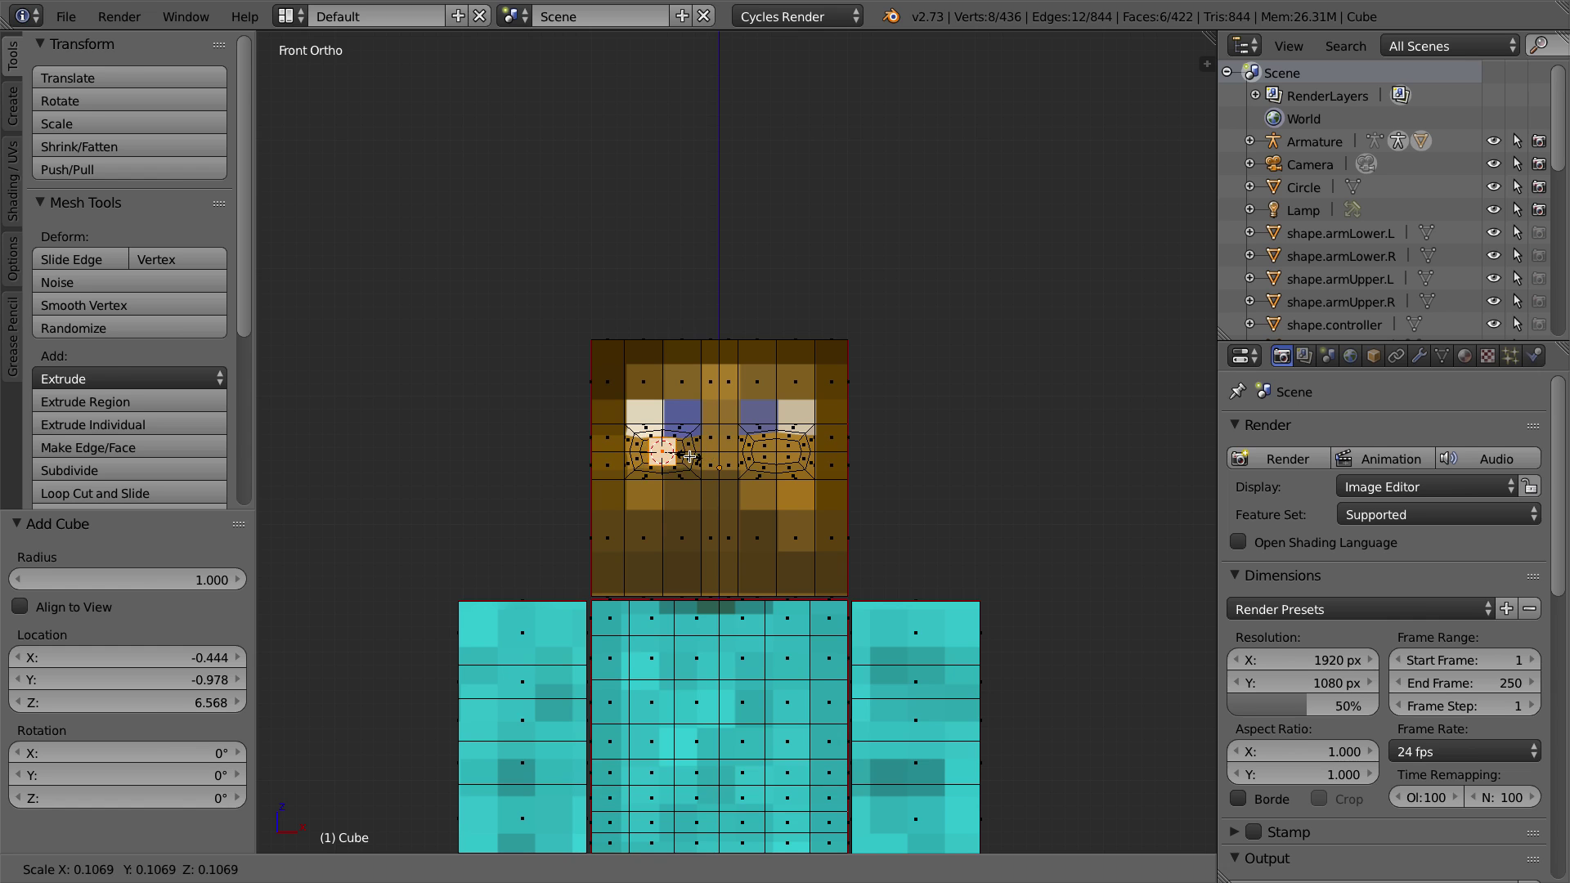
click(689, 455)
scroll(689, 455, down, 1)
scroll(692, 460, up, 8)
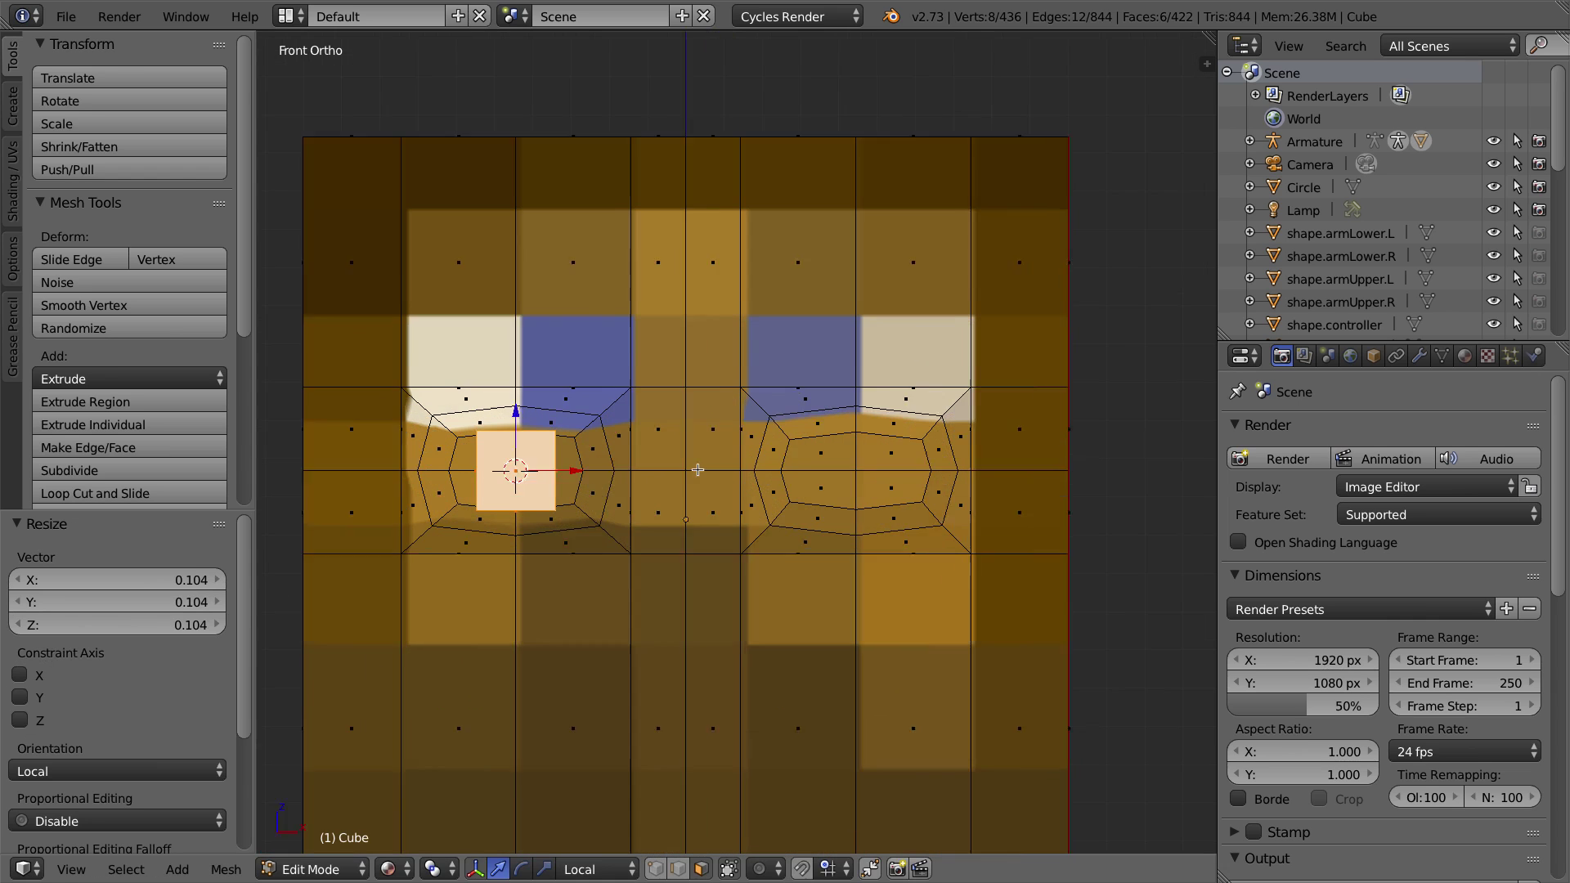
Step: Move the small cube out in front of the face along local Y and flatten it along Y by about 0.367
middle_drag(613, 512, 773, 532)
drag(412, 475, 547, 480)
click(544, 867)
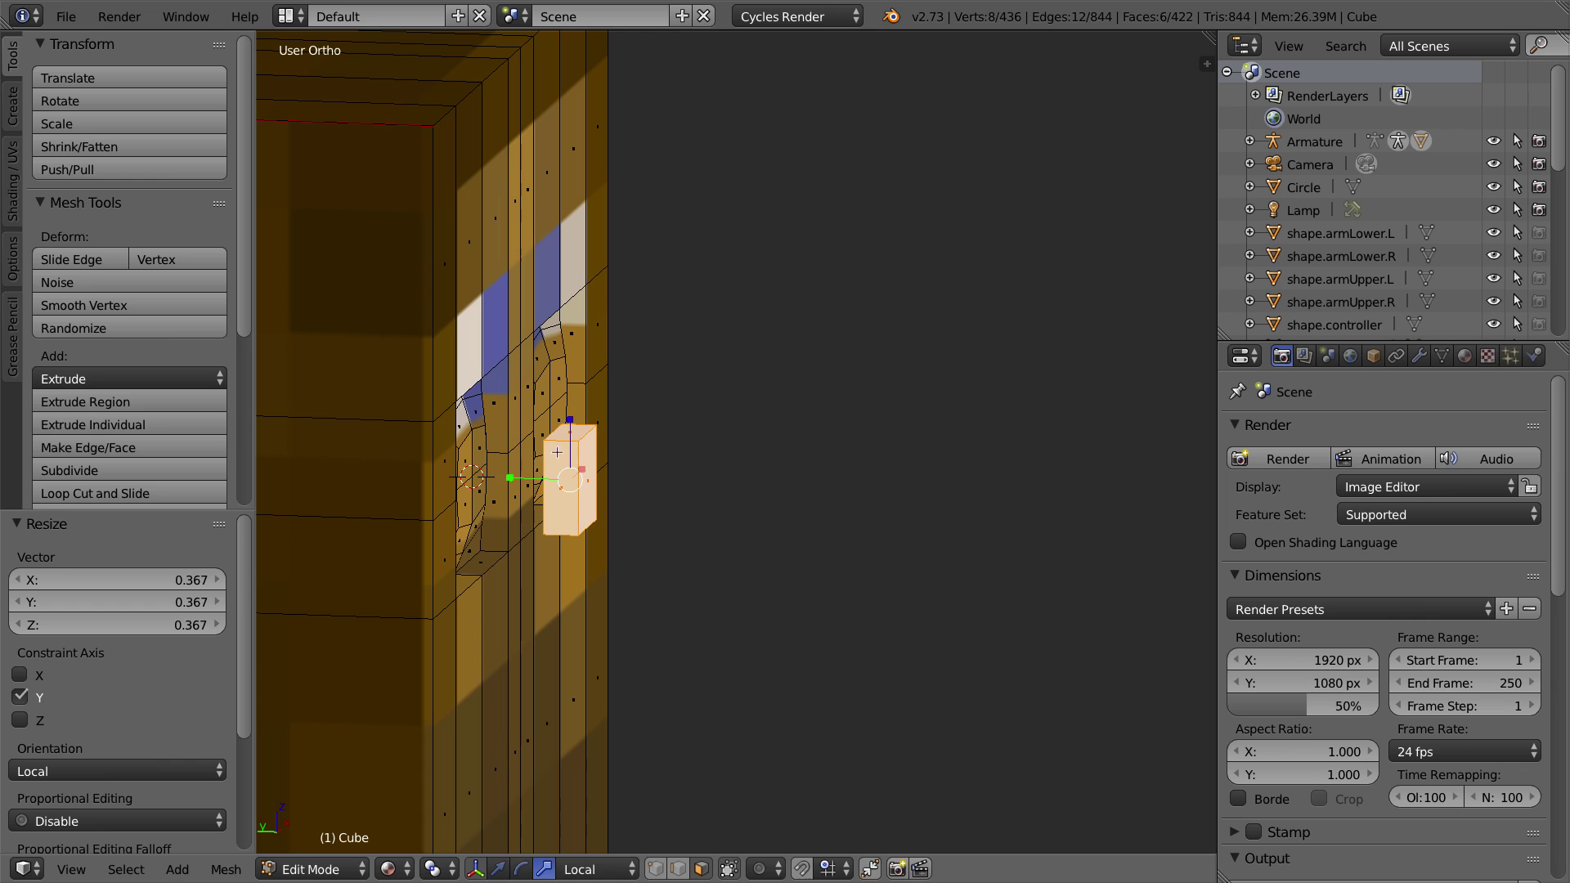
Step: Add three centred loop cuts to the flattened cube, one vertical, one horizontal and one halfway through its depth
middle_drag(625, 434, 552, 444)
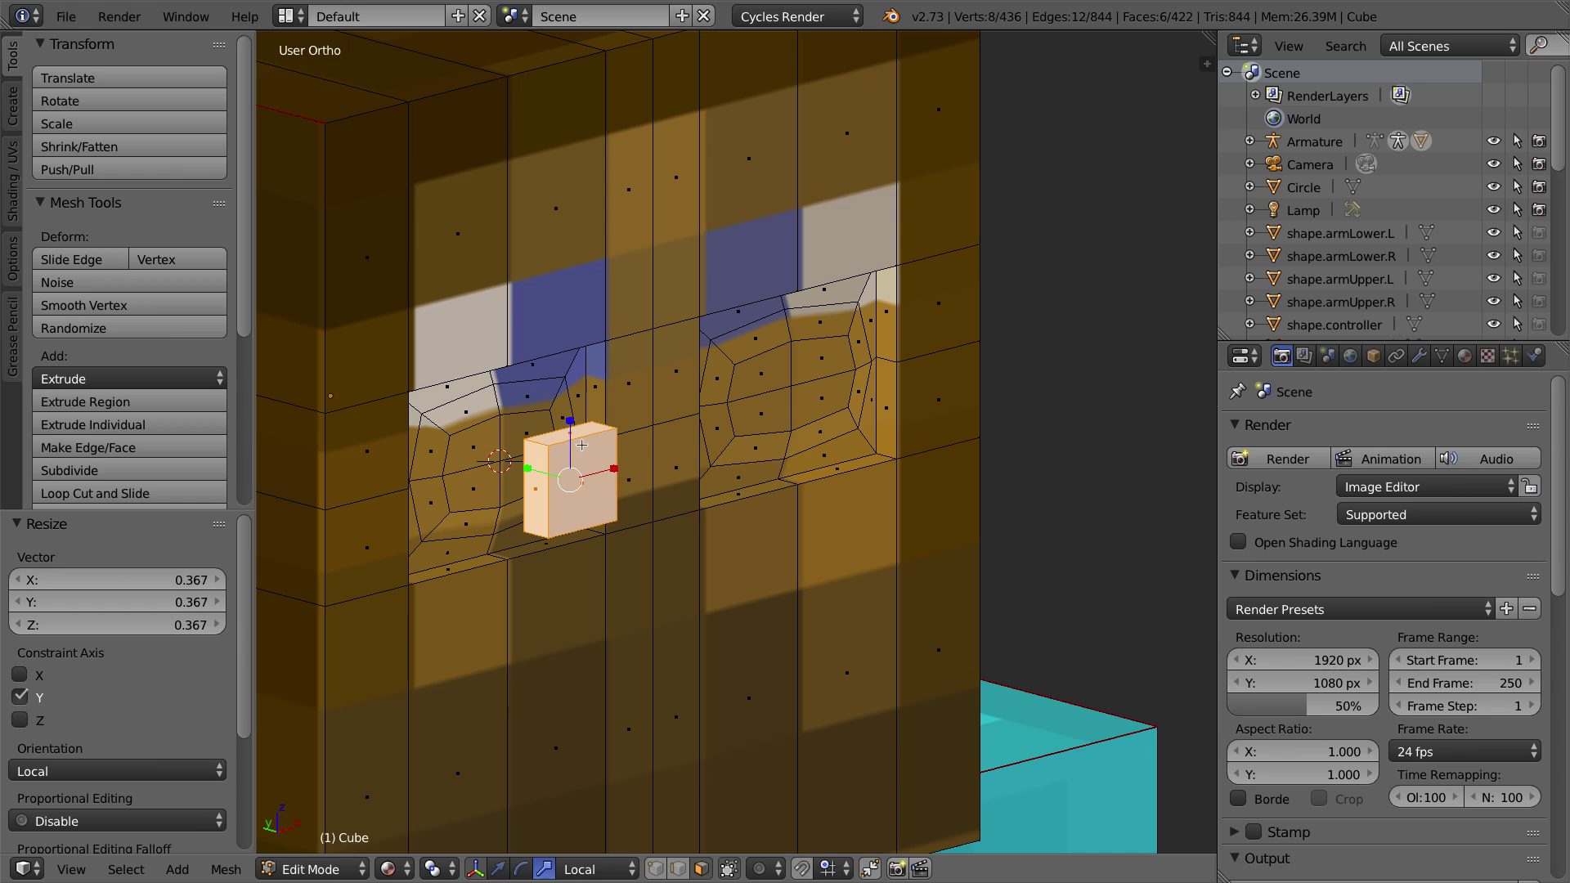
key(ctrl+r)
click(582, 446)
right_click(610, 511)
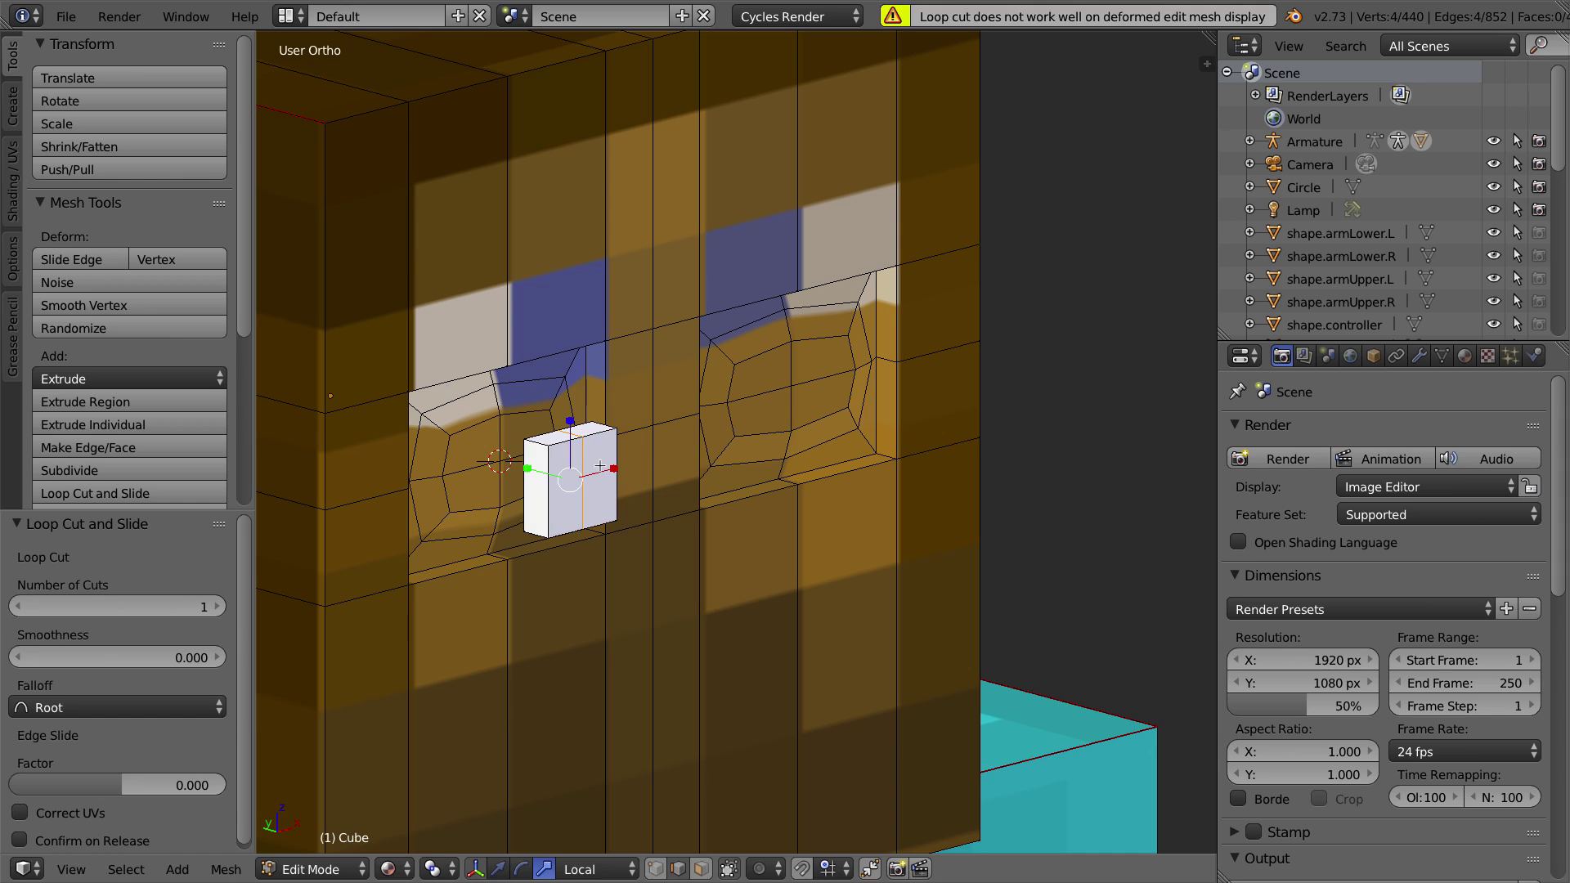
key(ctrl+r)
click(610, 501)
right_click(609, 509)
key(ctrl+r)
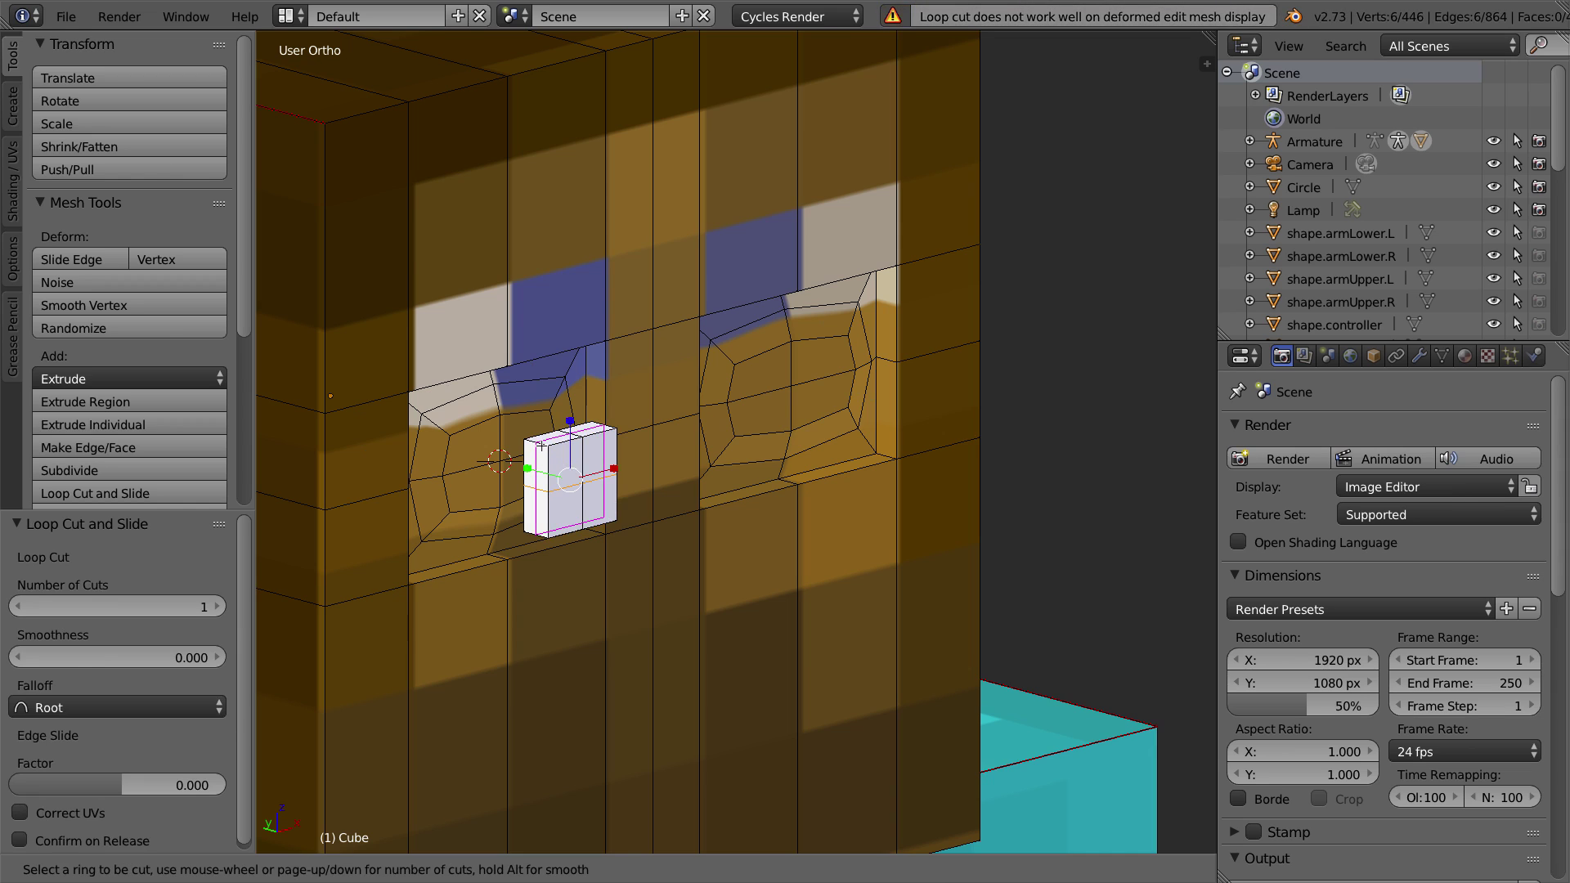
click(540, 442)
right_click(541, 443)
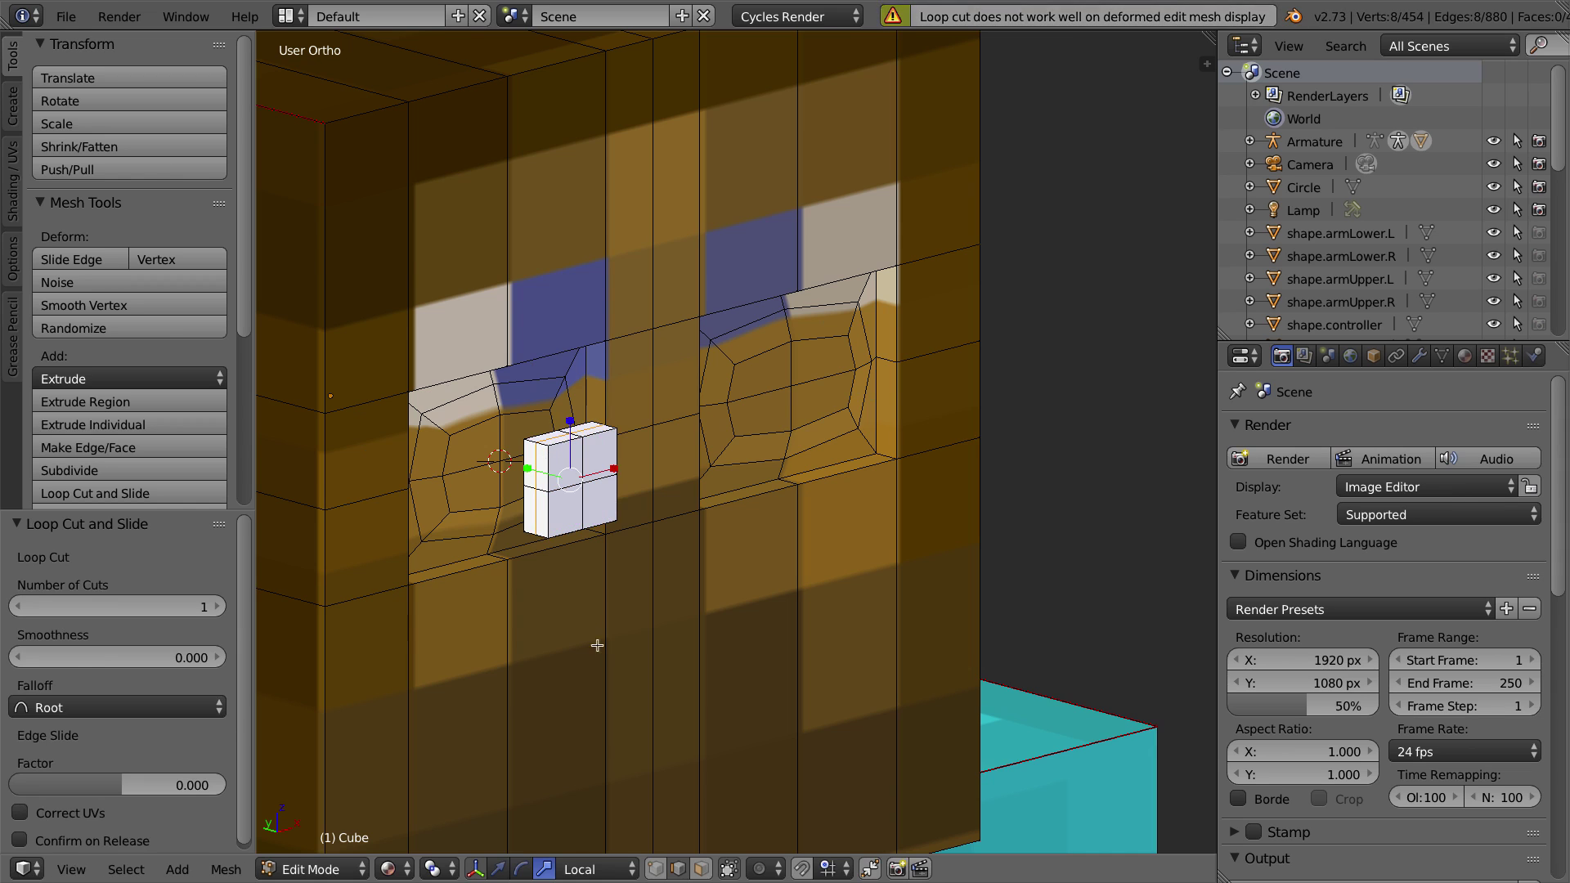
Step: Select the small block's vertical centre edge loop and scale it by about 1.156 along the global Z axis
click(700, 869)
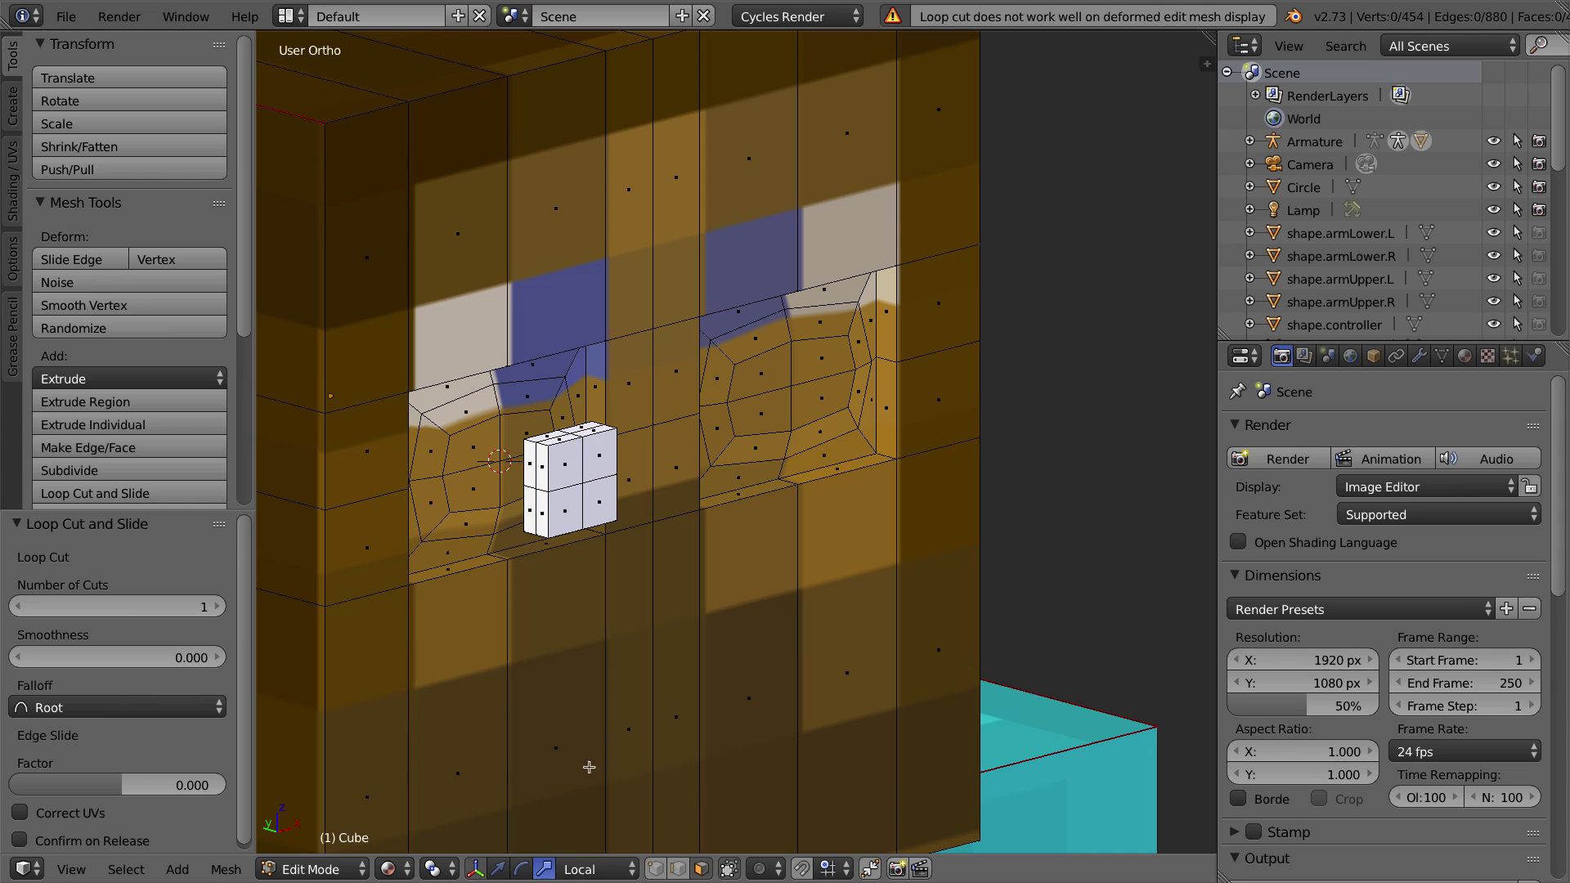
click(677, 869)
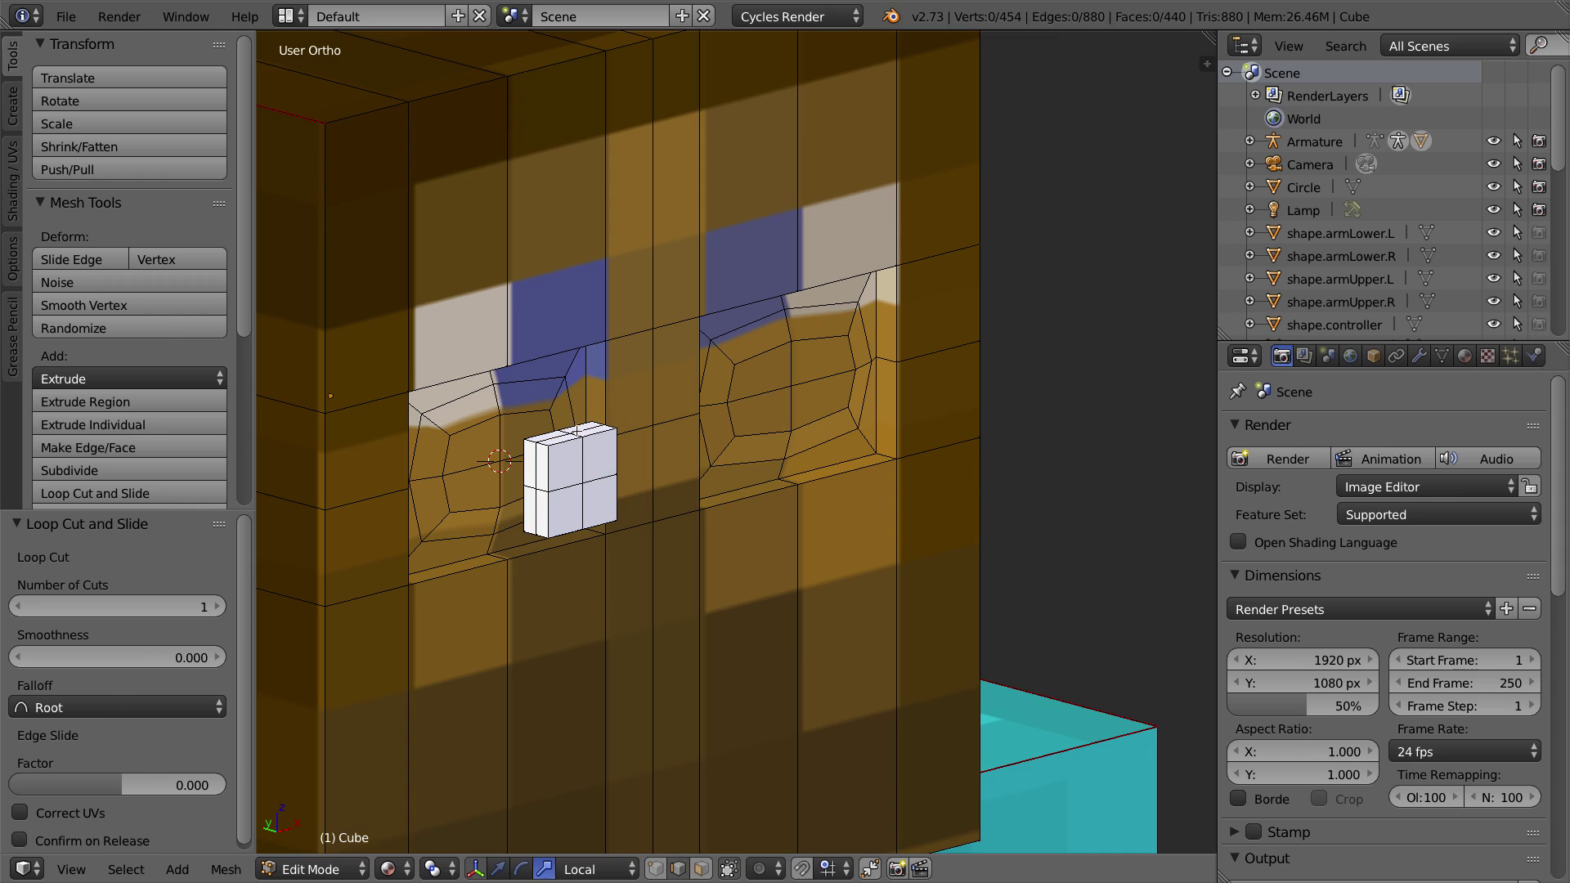
alt+click(583, 458)
key(s)
key(z)
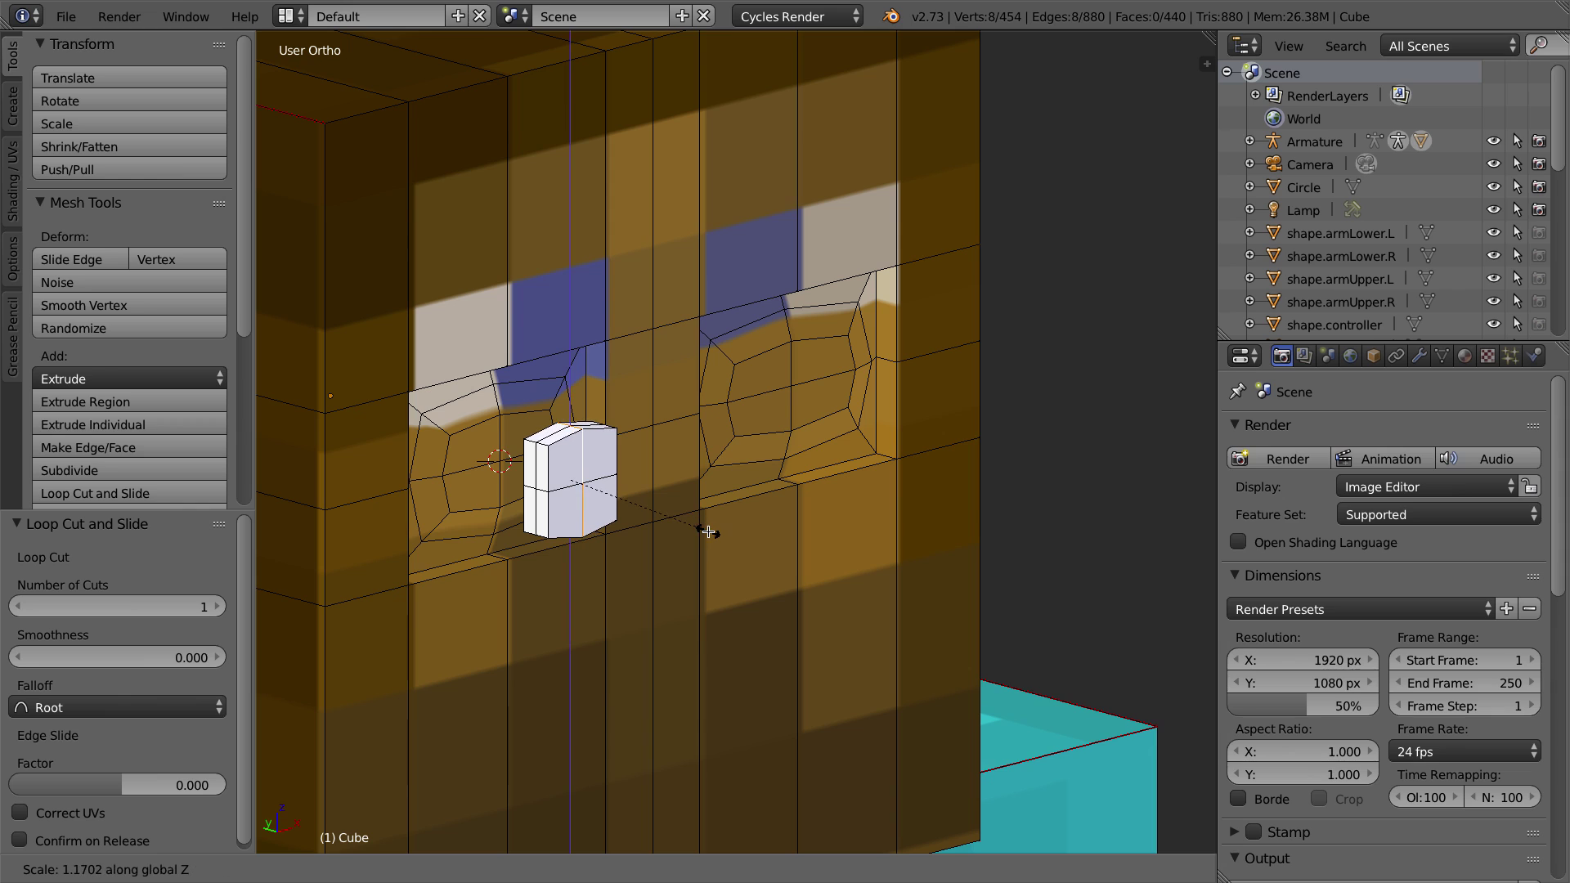
click(707, 532)
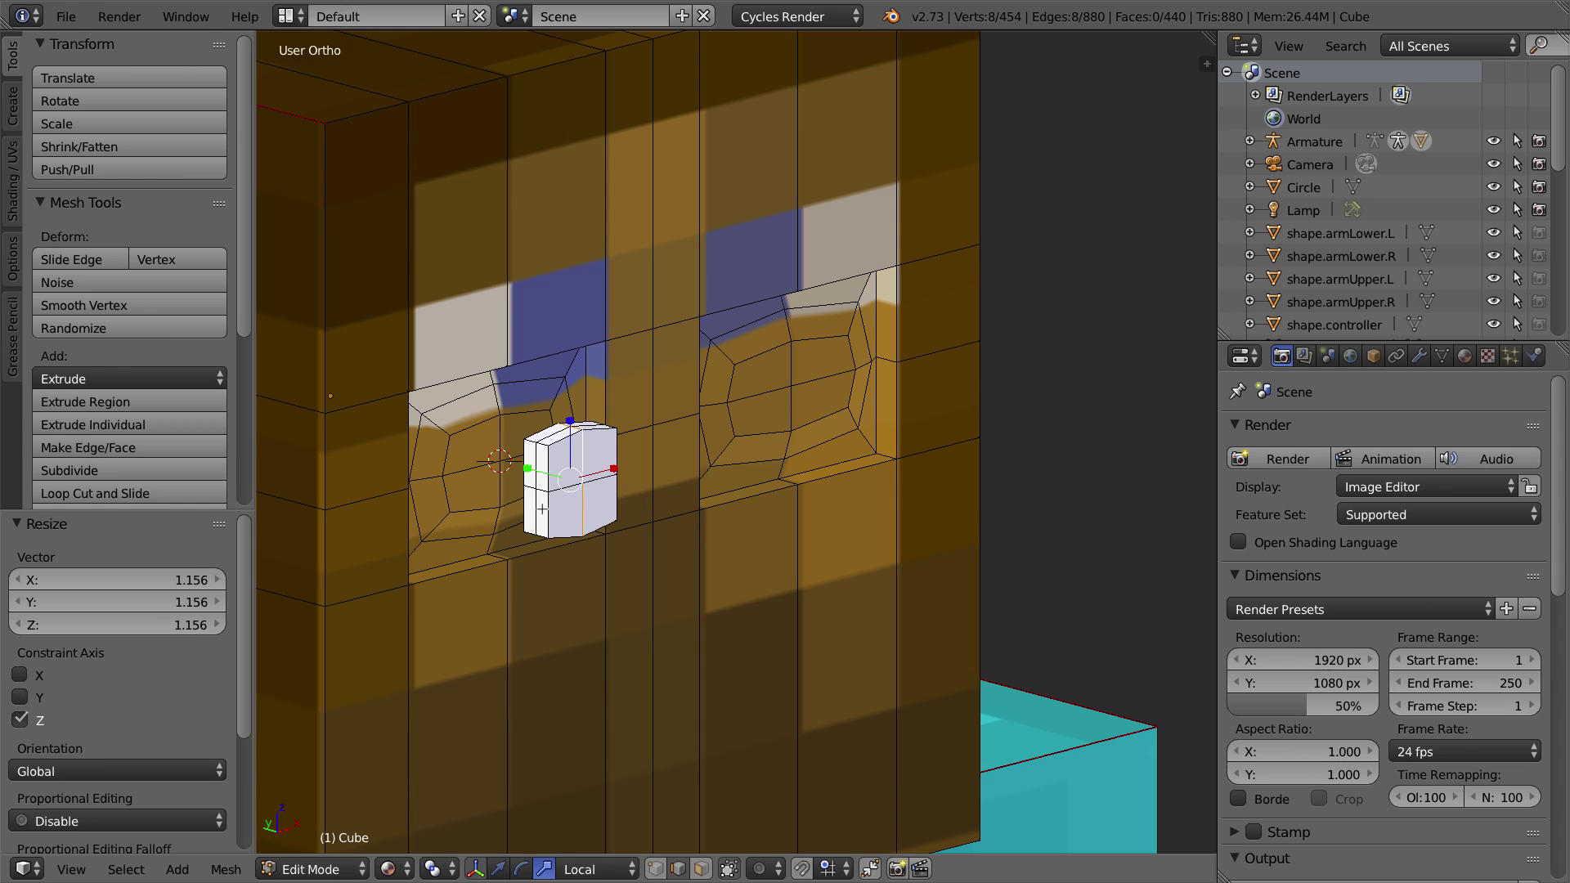
Step: Select the small block's horizontal centre edge loop and scale it by about 1.206 along the global X axis
alt+right_click(555, 491)
middle_drag(623, 516, 605, 507)
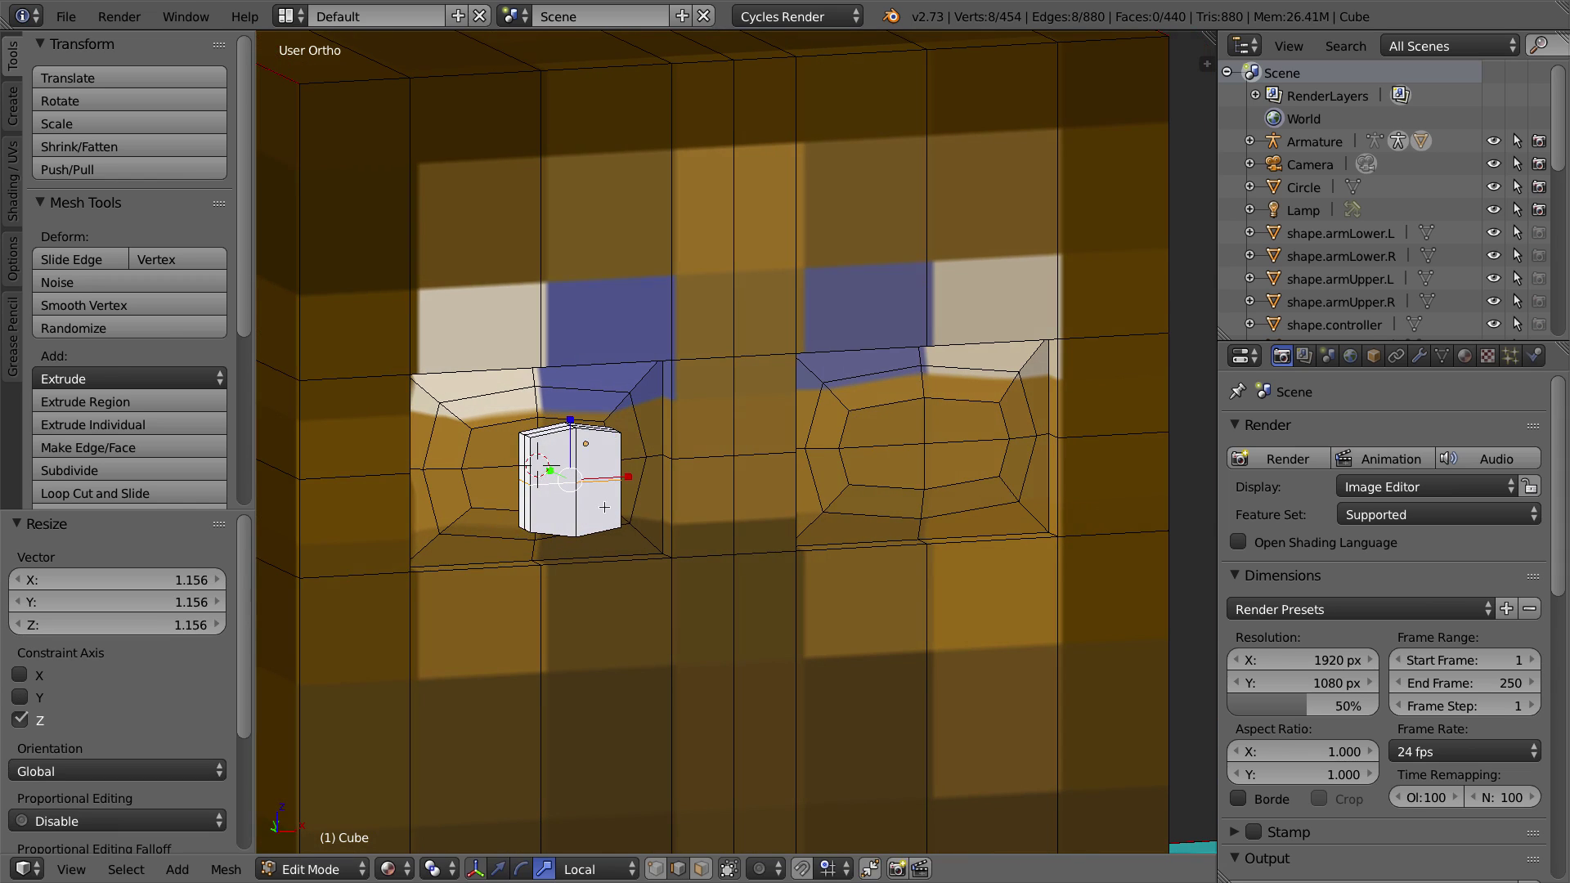
key(s)
key(x)
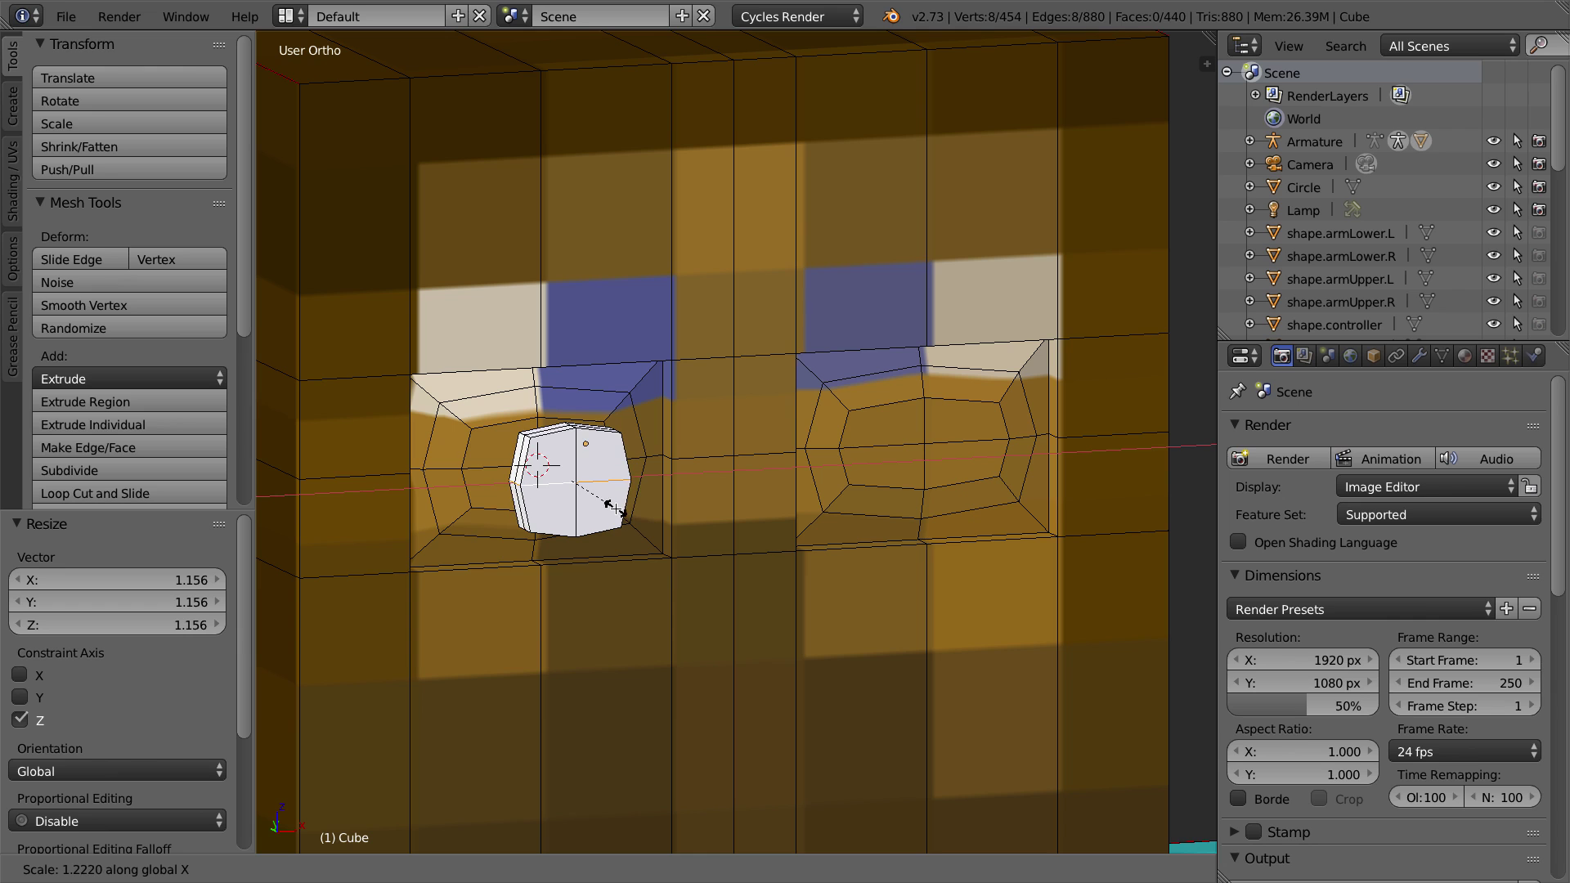
click(613, 511)
Step: Select the small block's four front faces, move them -0.004 along local Y and scale them to about 0.88
middle_drag(607, 513, 620, 544)
click(700, 870)
right_click(581, 466)
shift+right_click(598, 455)
shift+right_click(600, 494)
shift+right_click(577, 511)
click(497, 868)
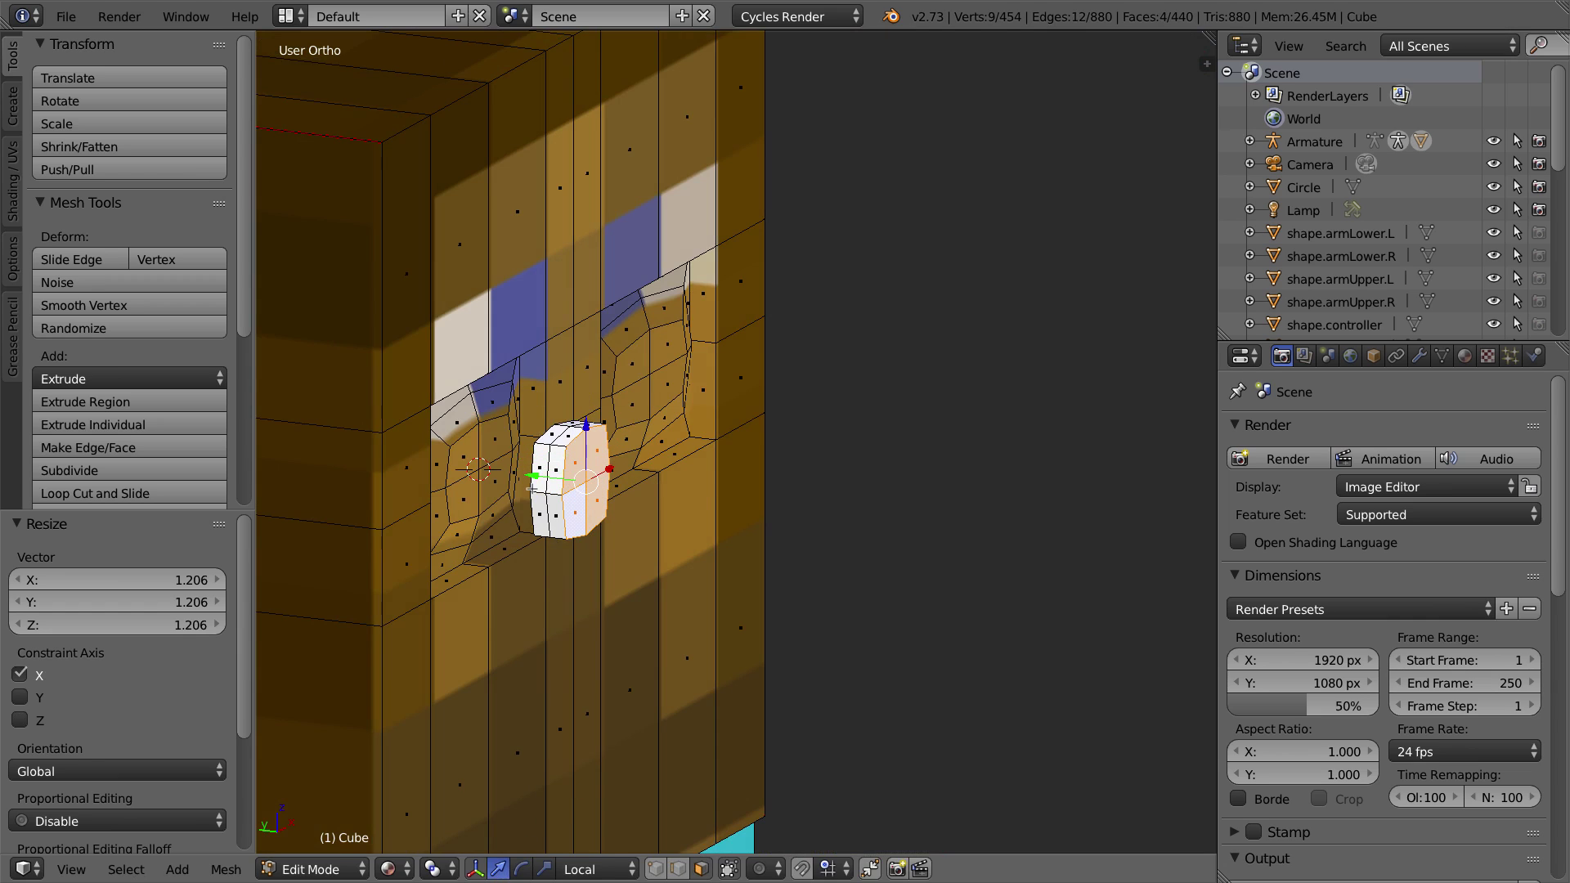
drag(536, 474, 539, 475)
key(s)
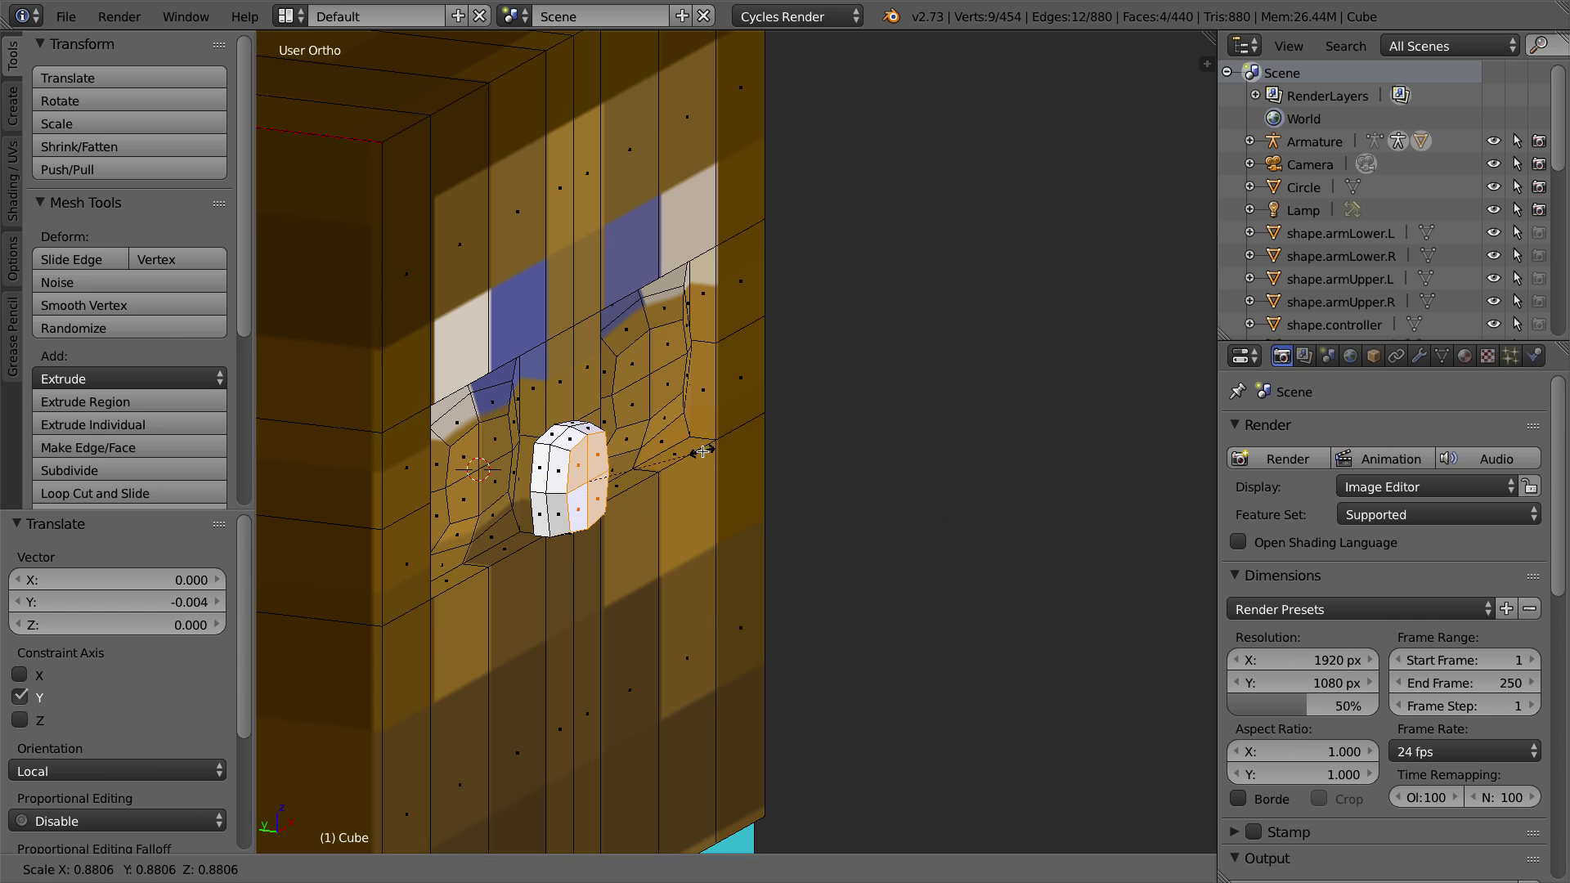
click(697, 454)
Step: Select the small block's four back faces and move them 0.029 along local Y
middle_drag(697, 453, 626, 484)
right_click(548, 449)
shift+right_click(558, 472)
shift+right_click(558, 519)
shift+right_click(546, 497)
drag(489, 494, 477, 494)
middle_drag(601, 479, 538, 448)
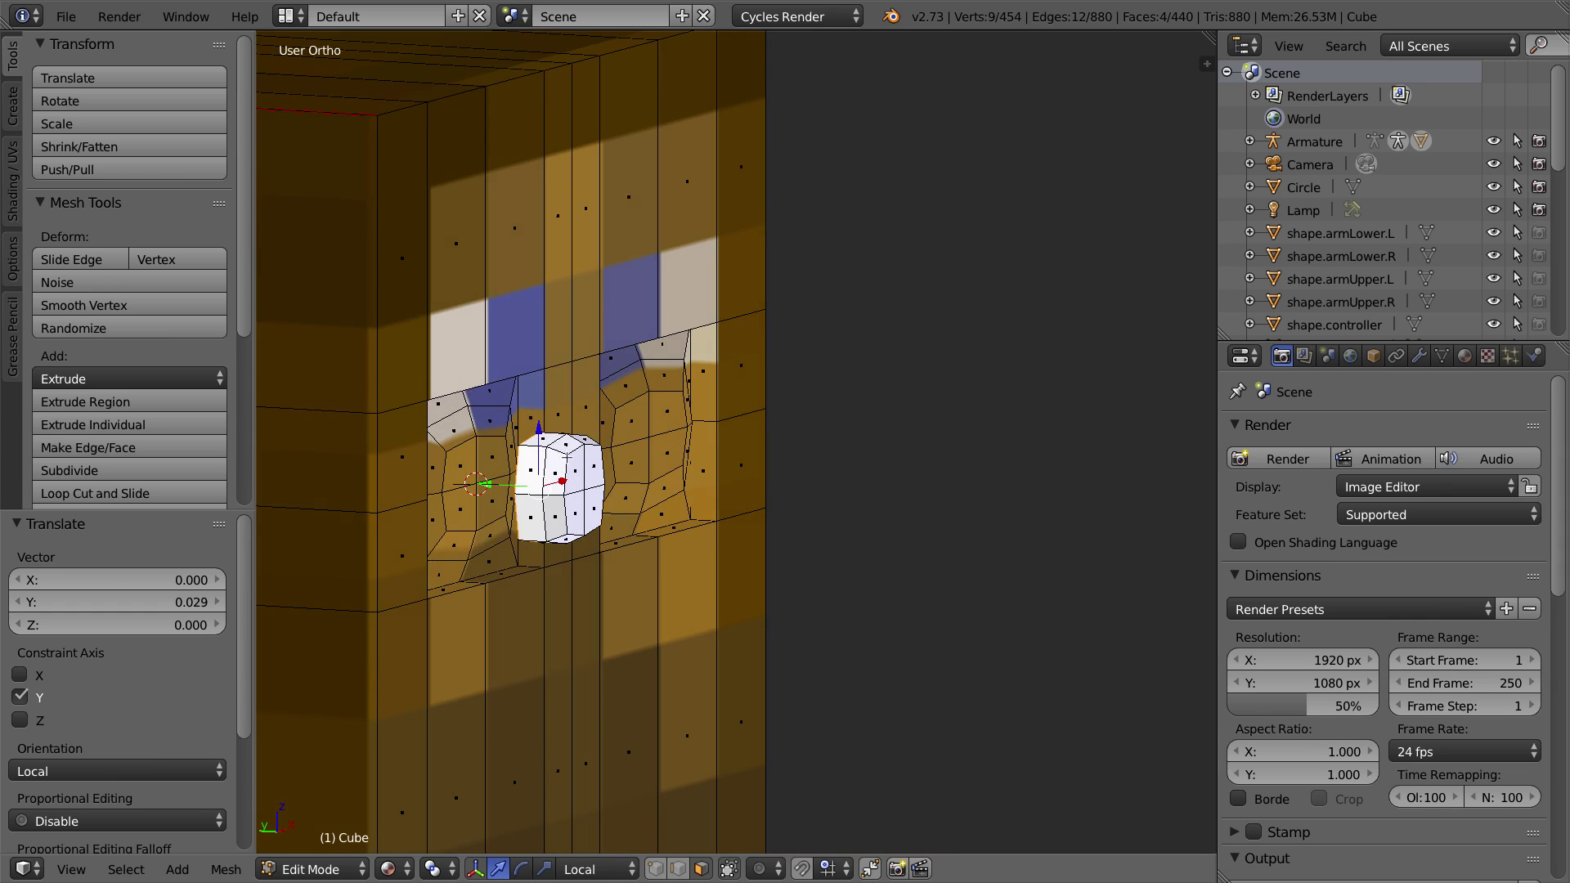
Step: Select the whole linked eye block and duplicate it 0.888 along global X into the other eye socket
middle_drag(599, 444, 578, 472)
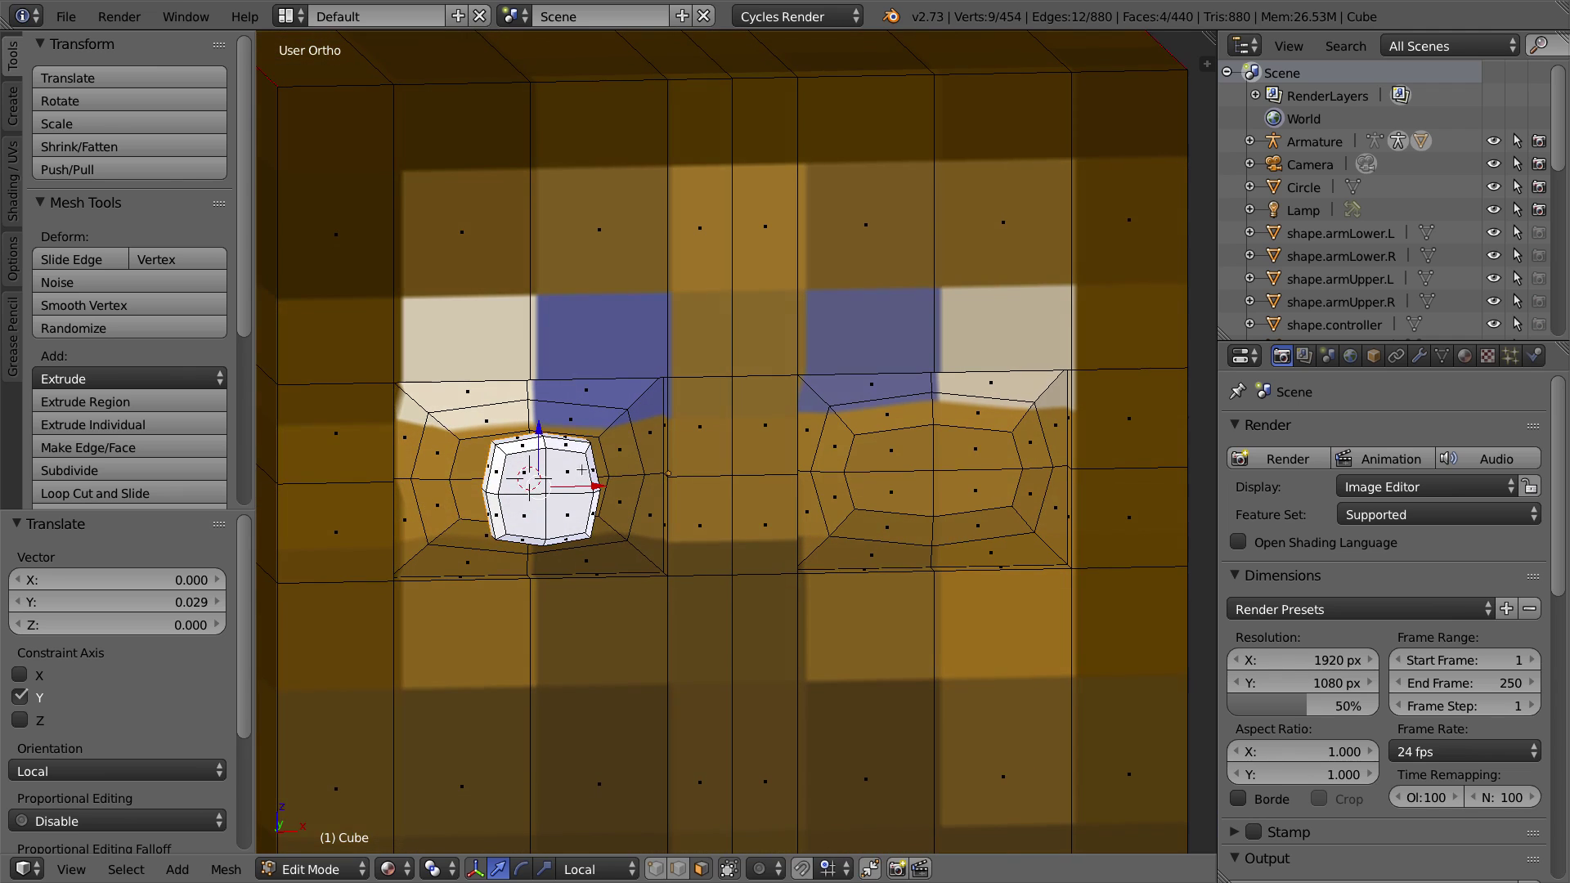
key(KP_1)
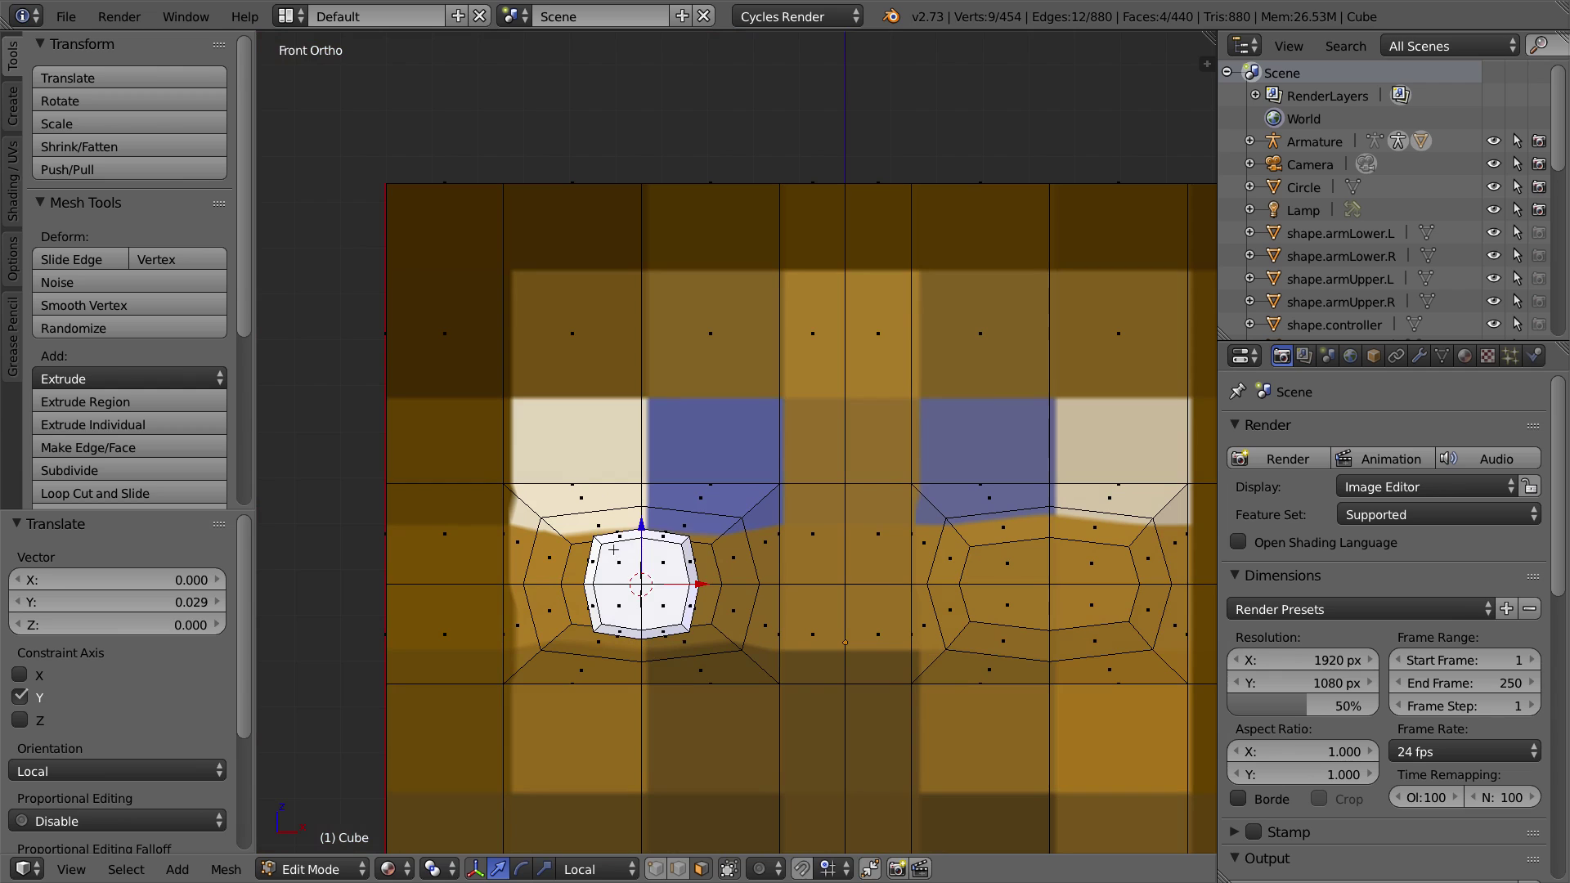
key(l)
key(a)
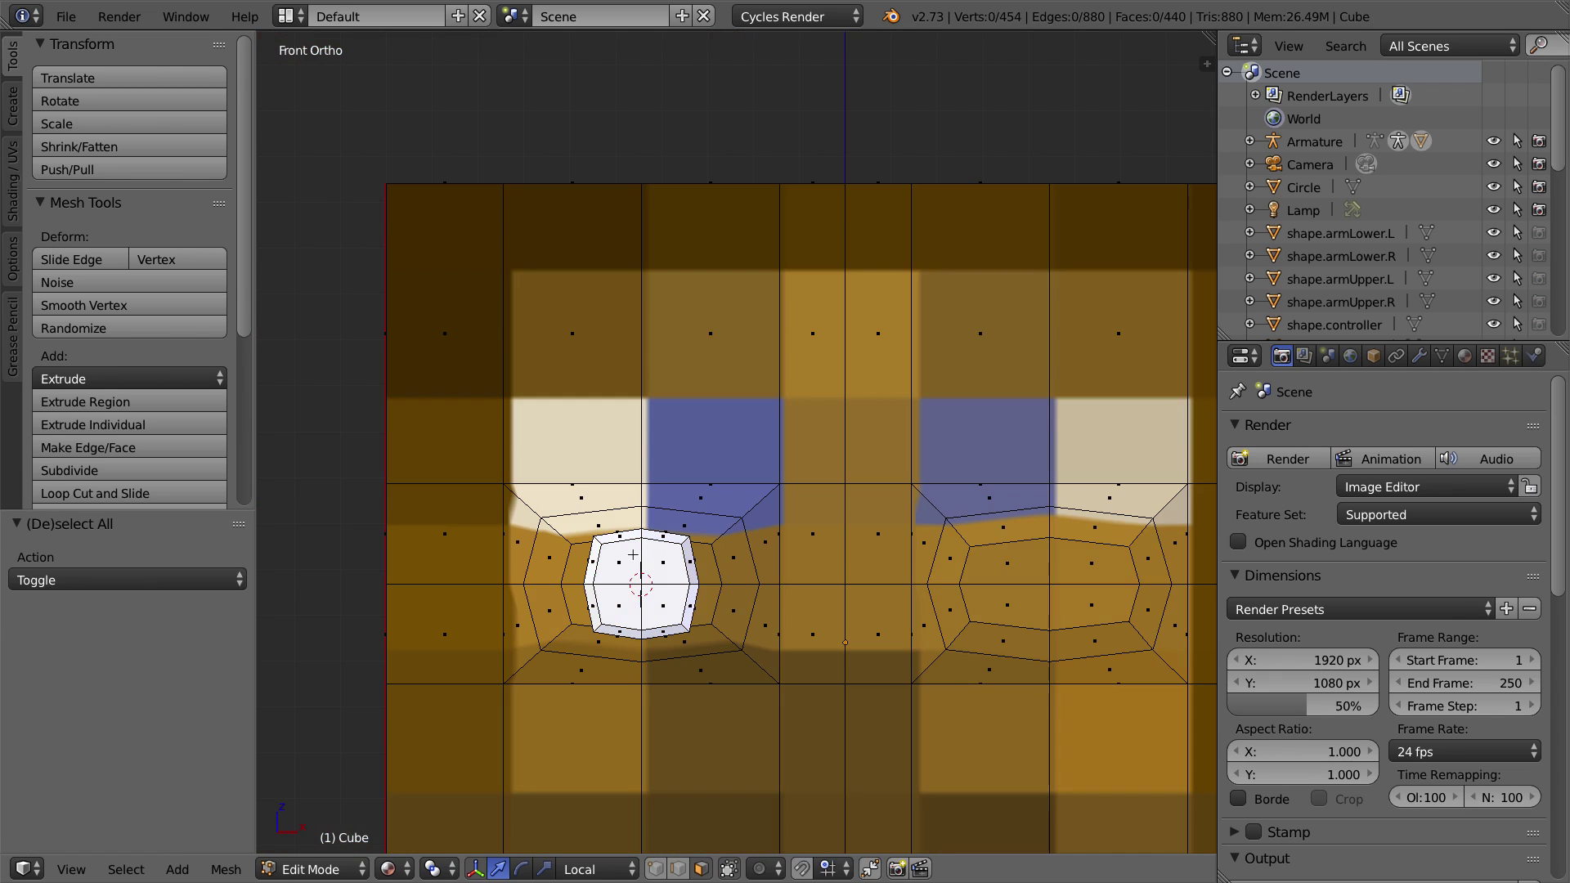
key(l)
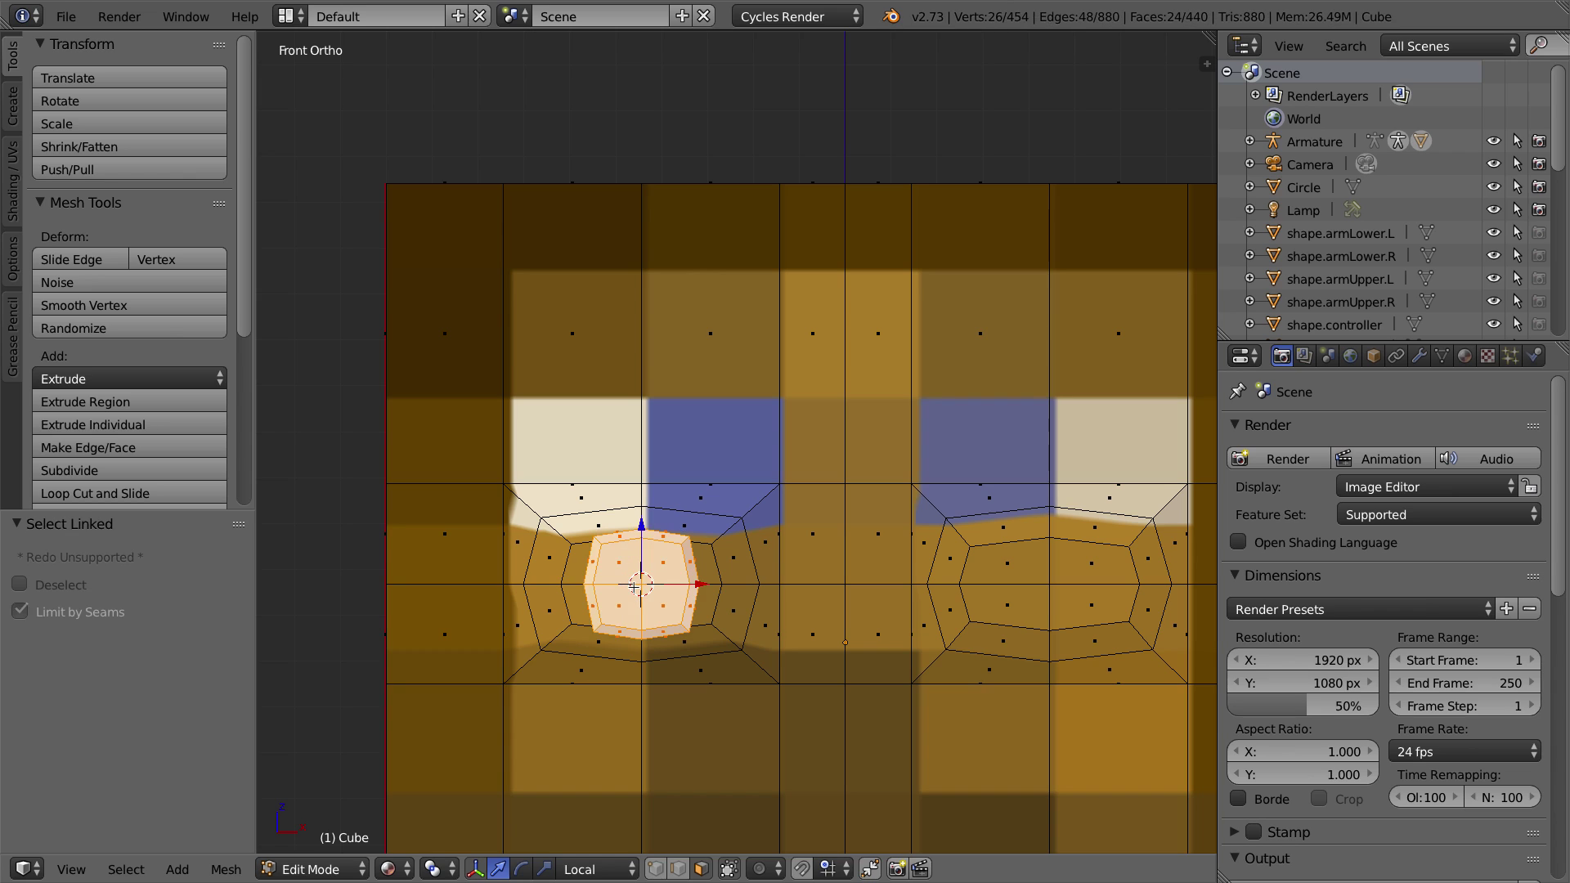
key(shift+d)
key(x)
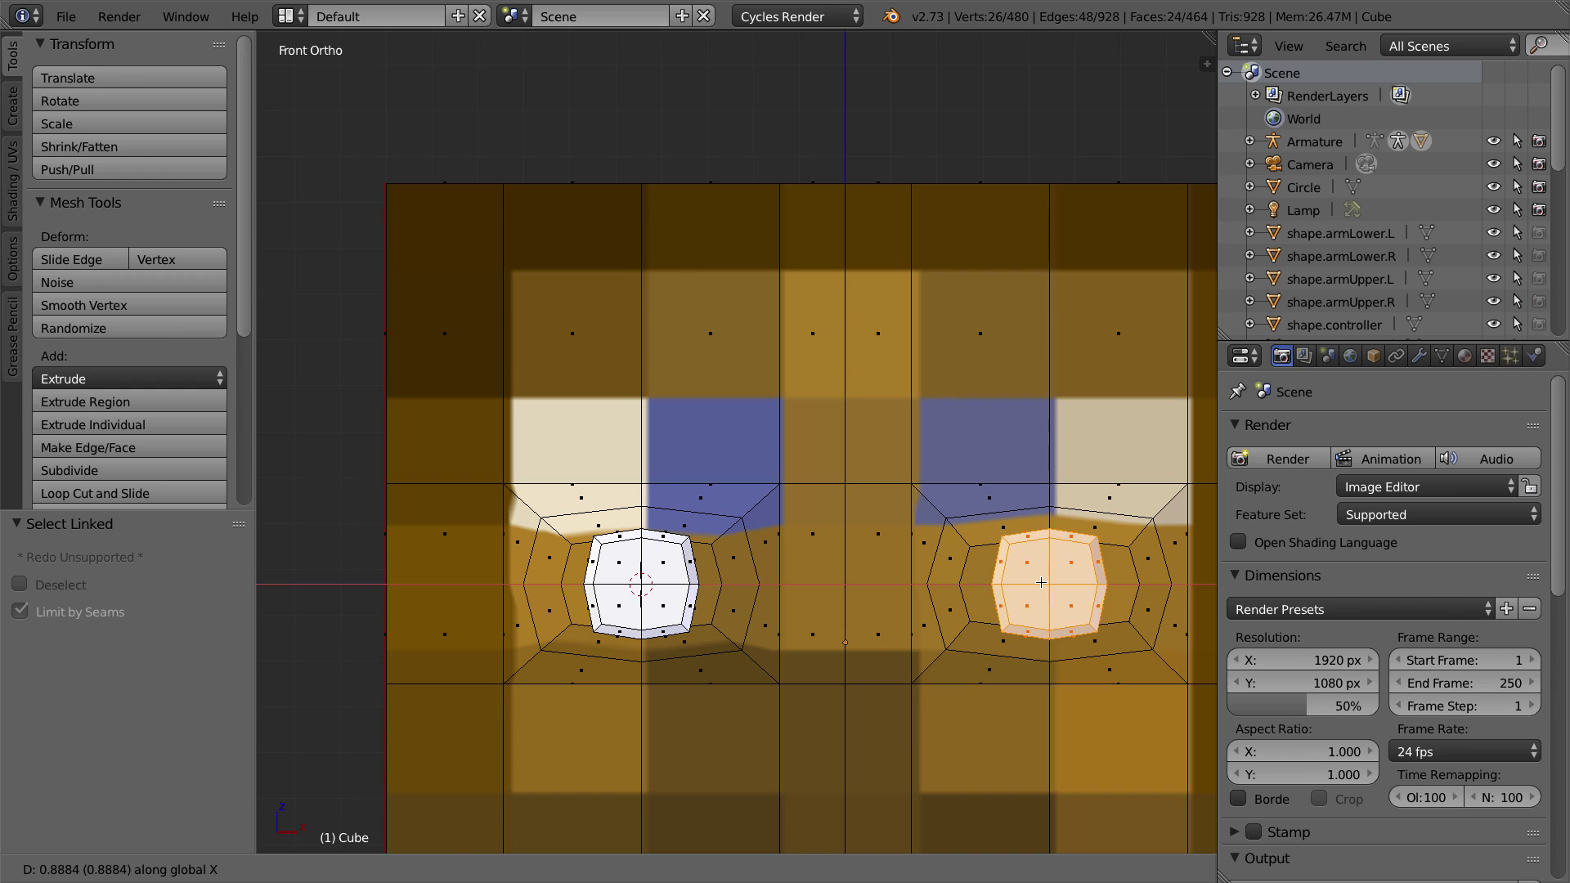
click(1040, 583)
shift+middle_drag(1039, 671, 979, 584)
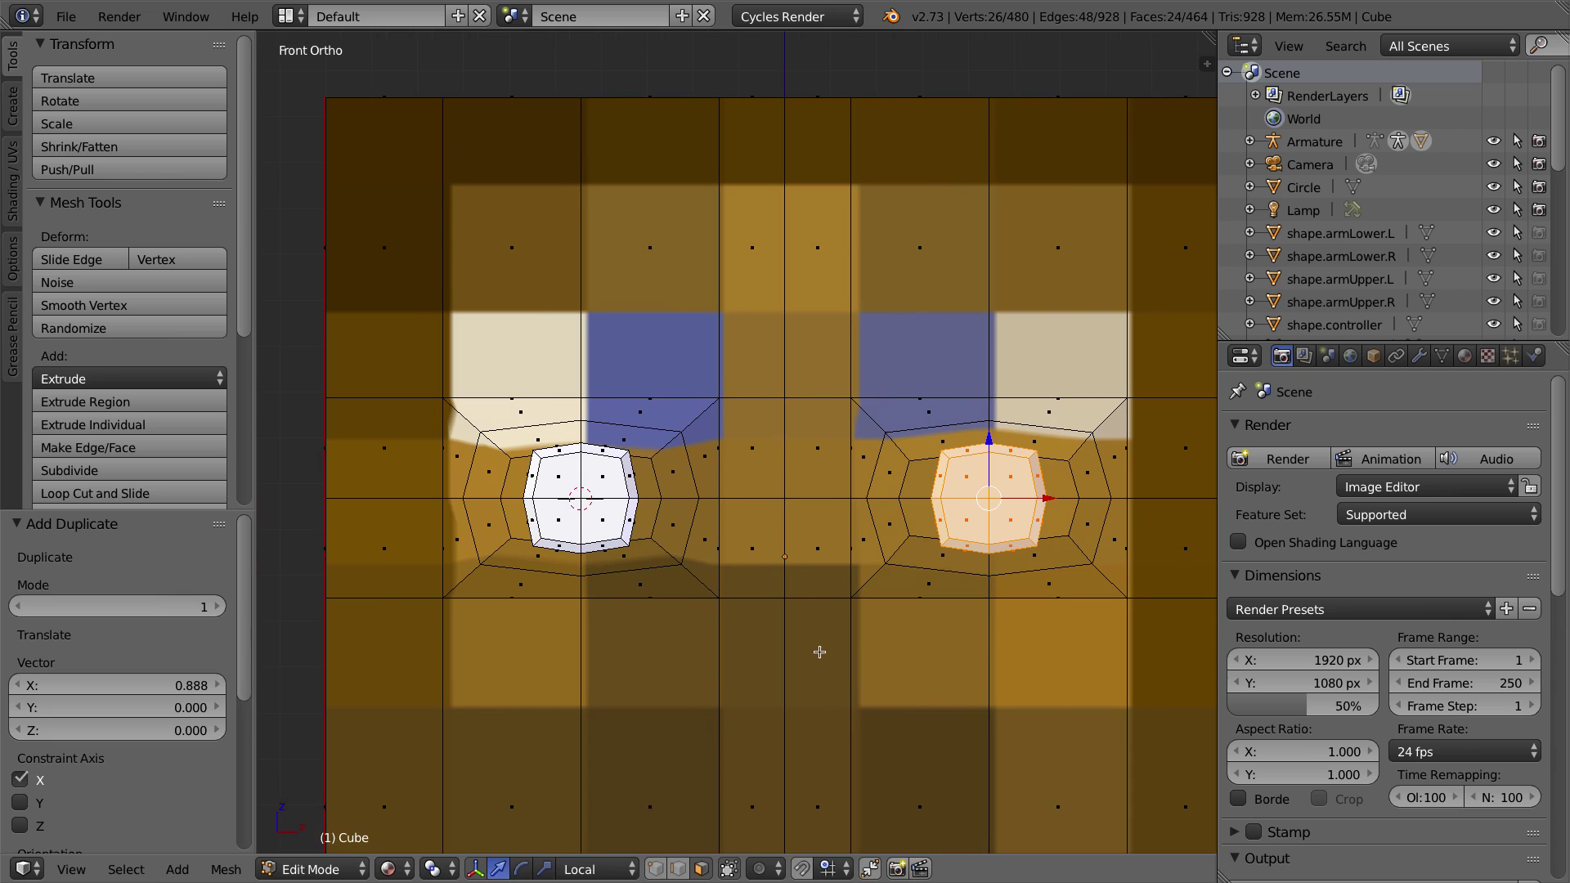
Step: Leave mesh editing, show the character mesh's modifiers in a wider area and also display the layer holding the armature
scroll(977, 461, down, 4)
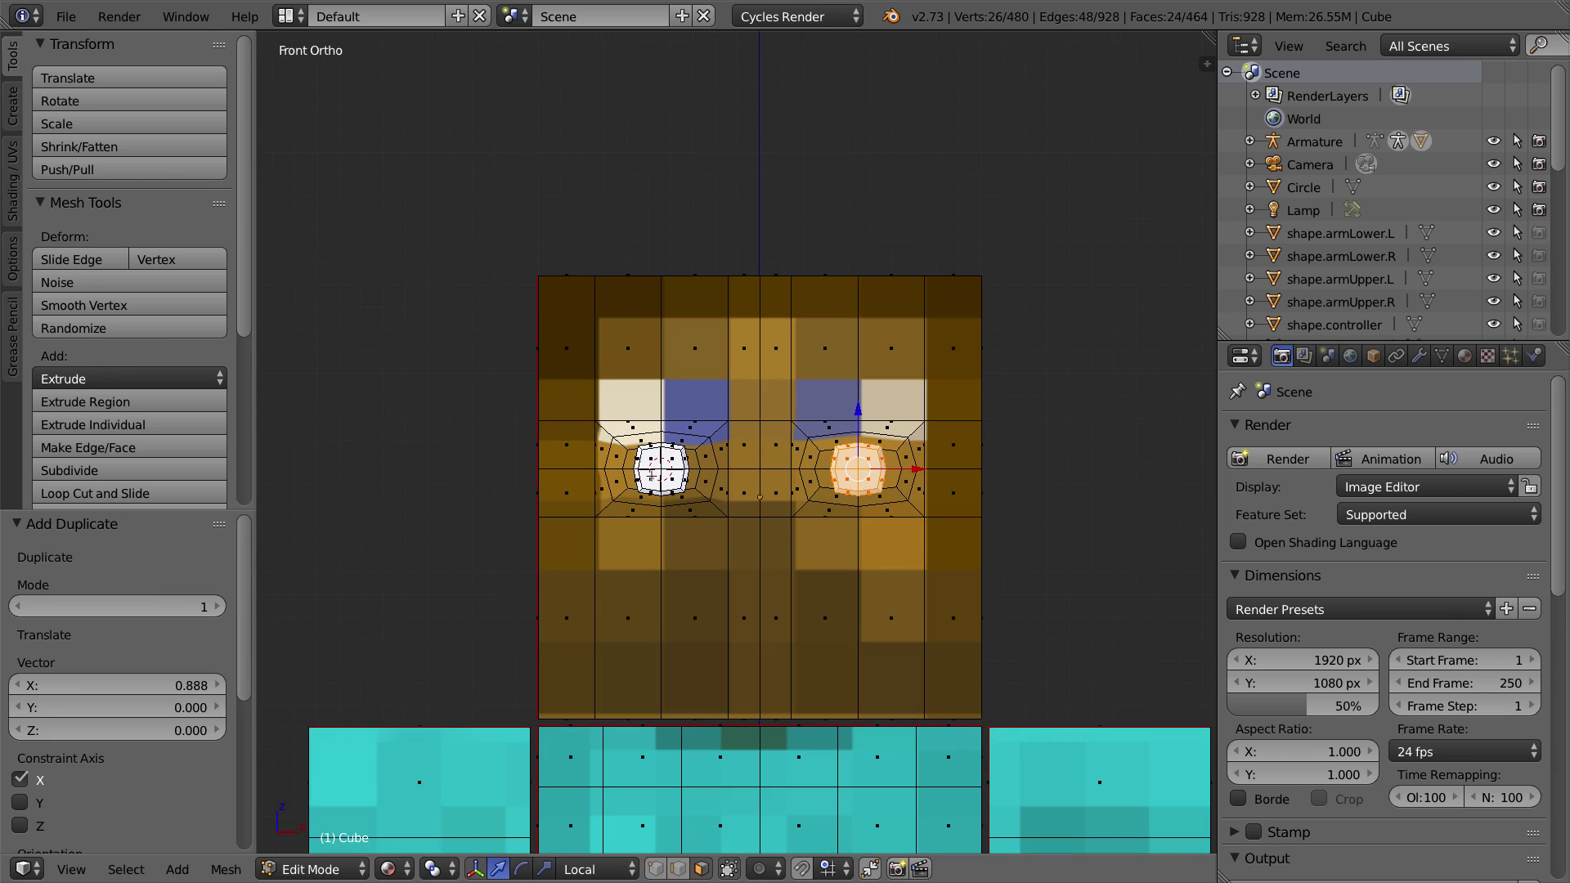
middle_drag(726, 439, 708, 324)
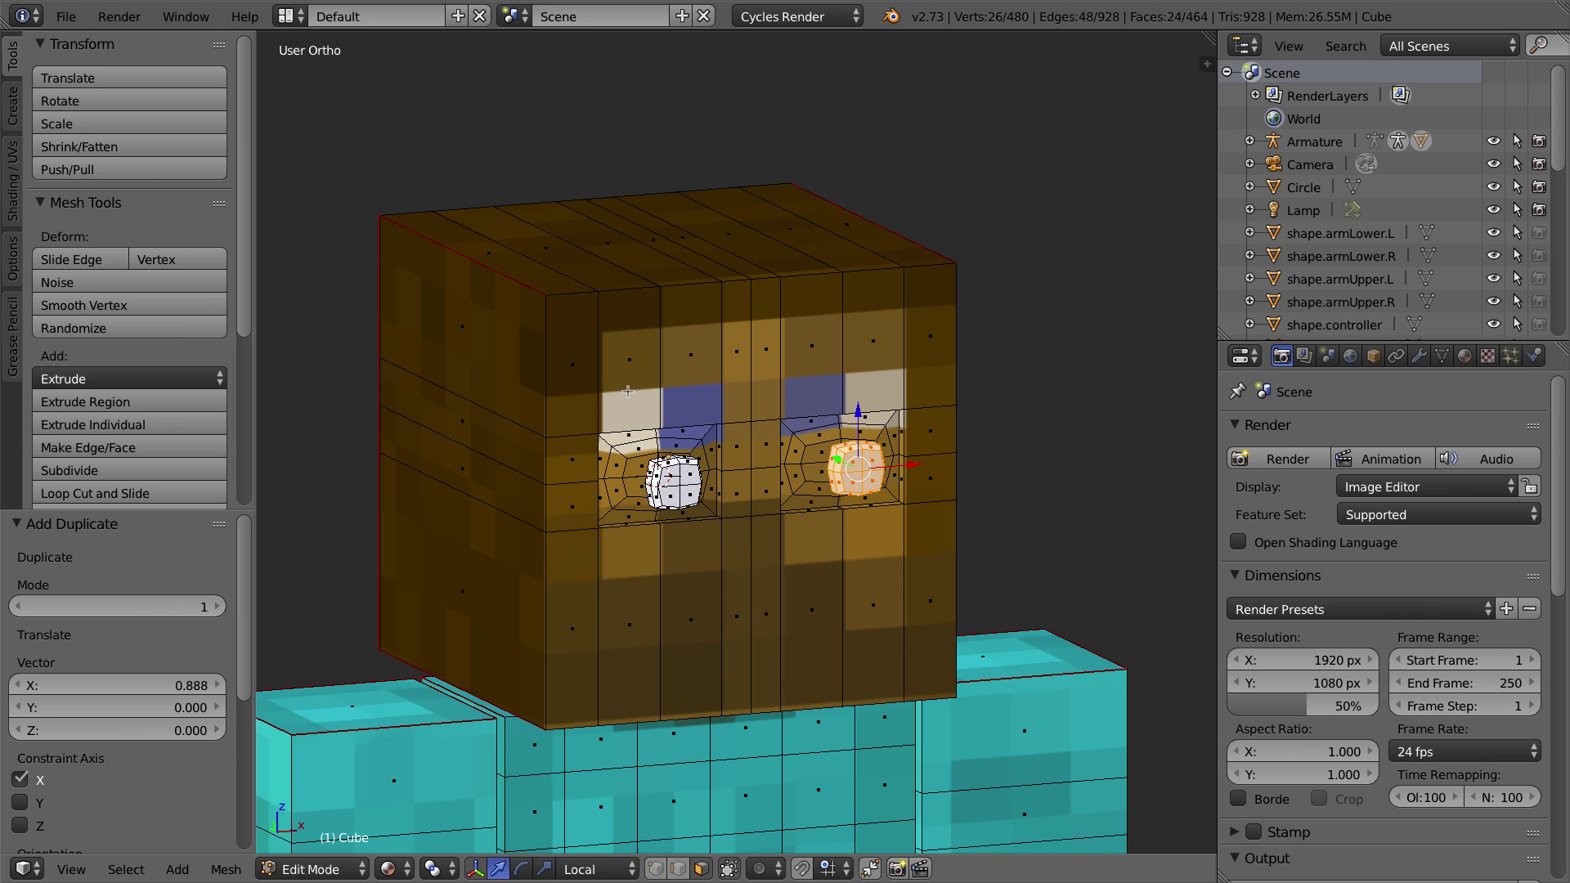
scroll(822, 474, down, 4)
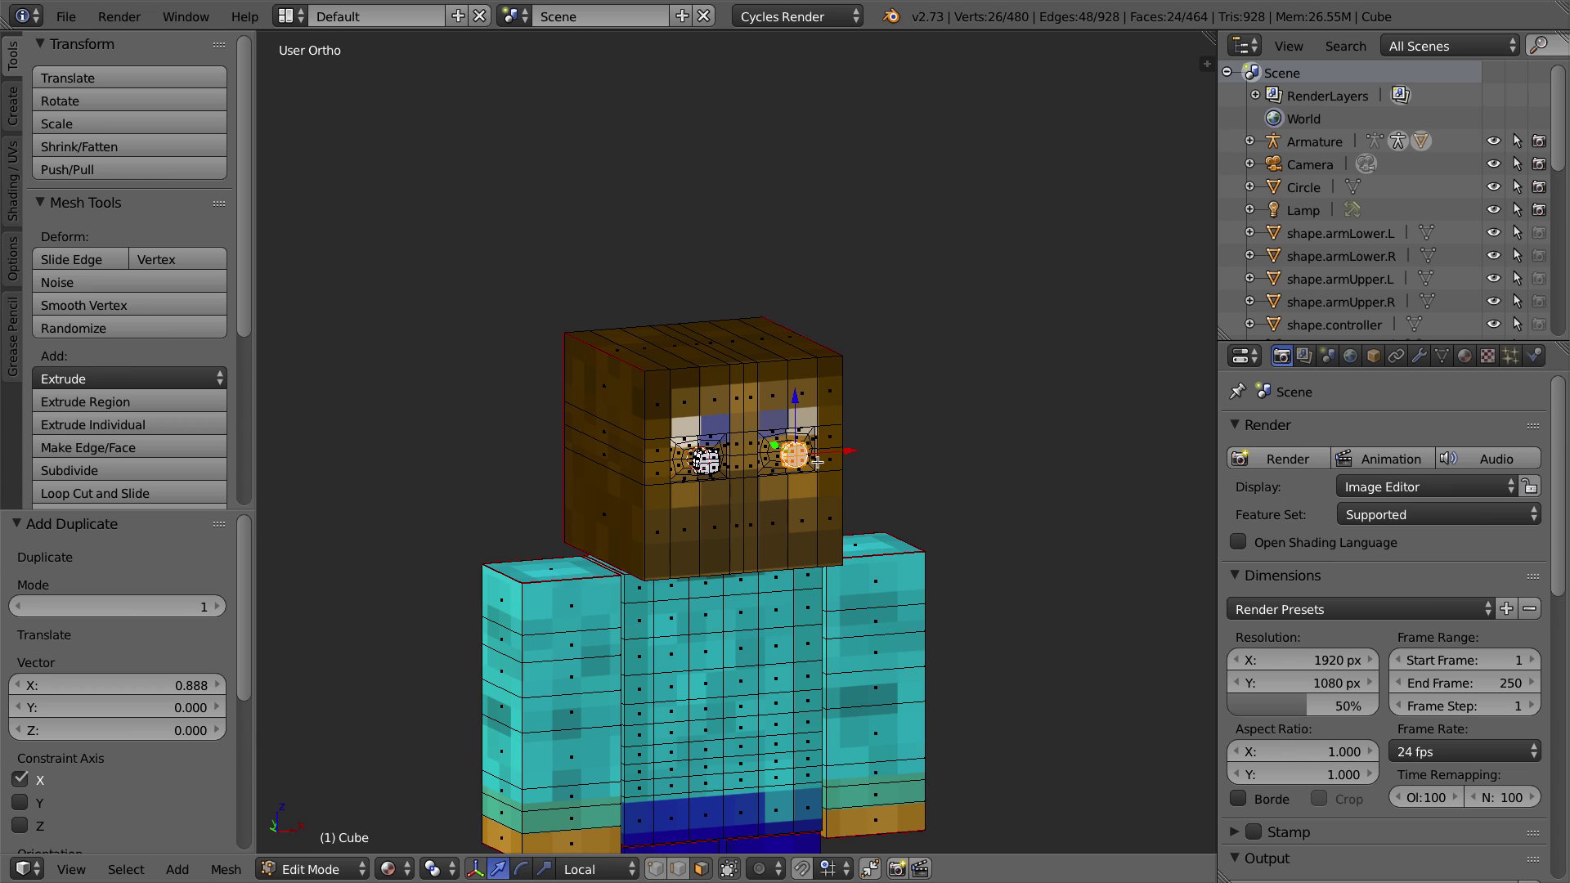
key(Tab)
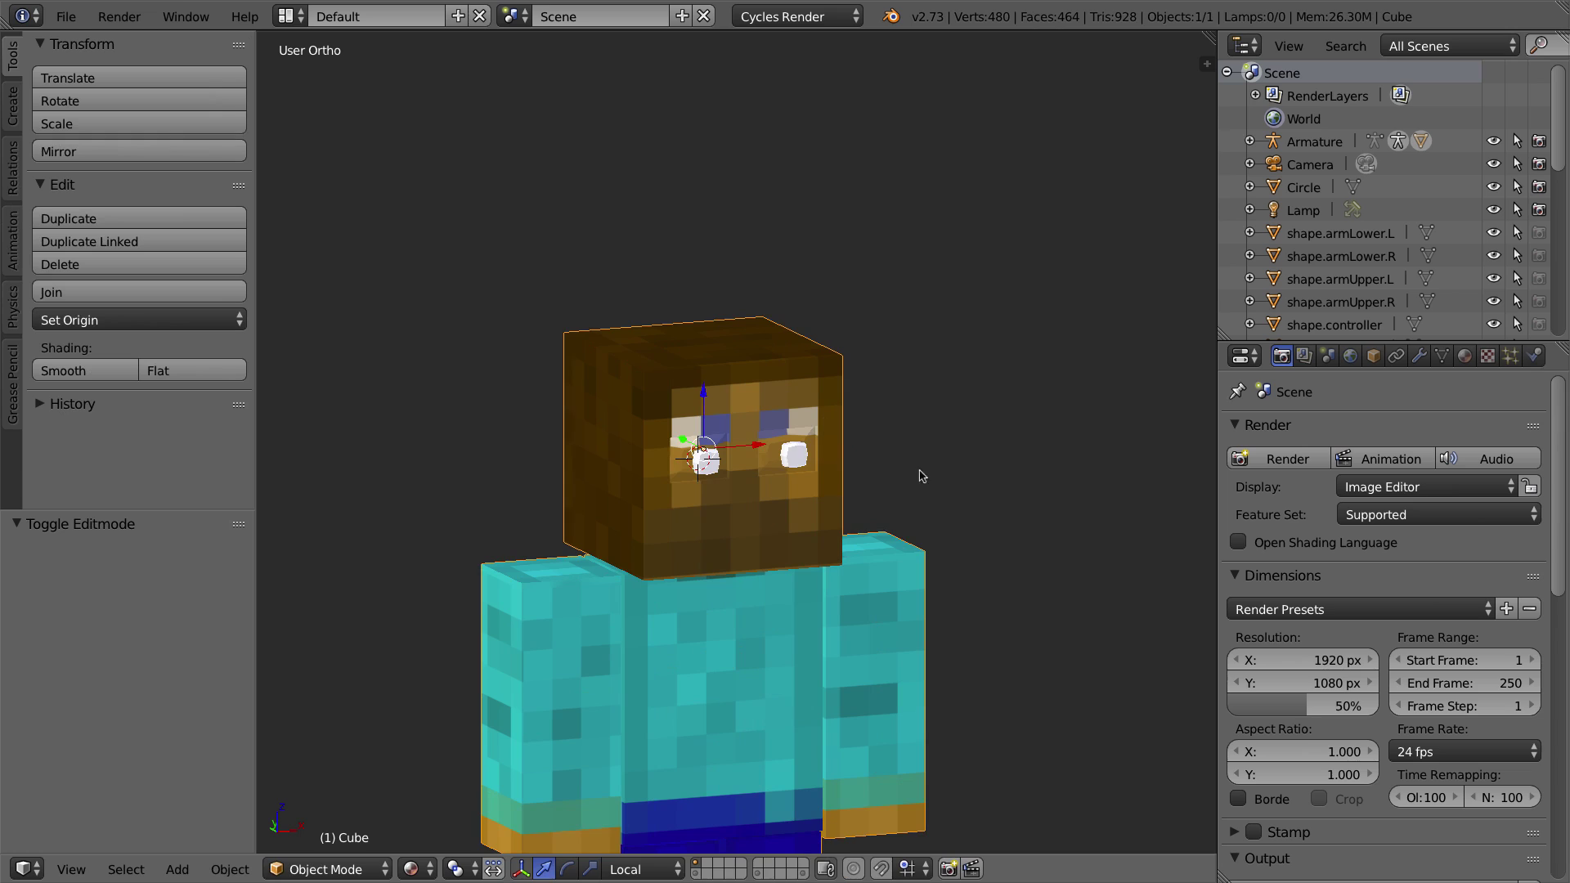
click(1419, 357)
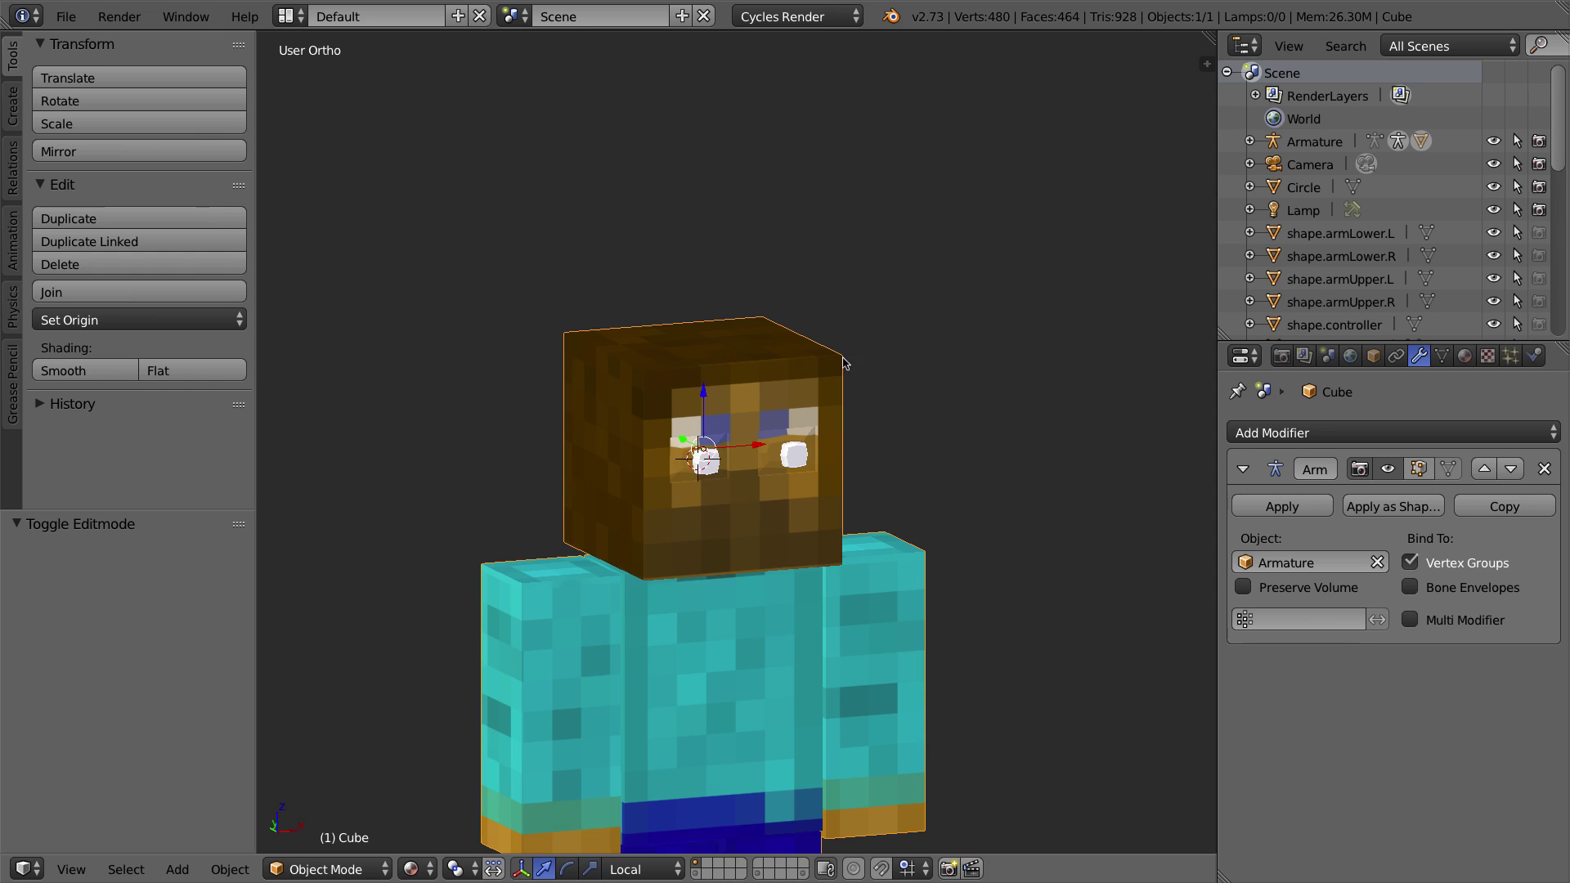
drag(1216, 436, 1108, 436)
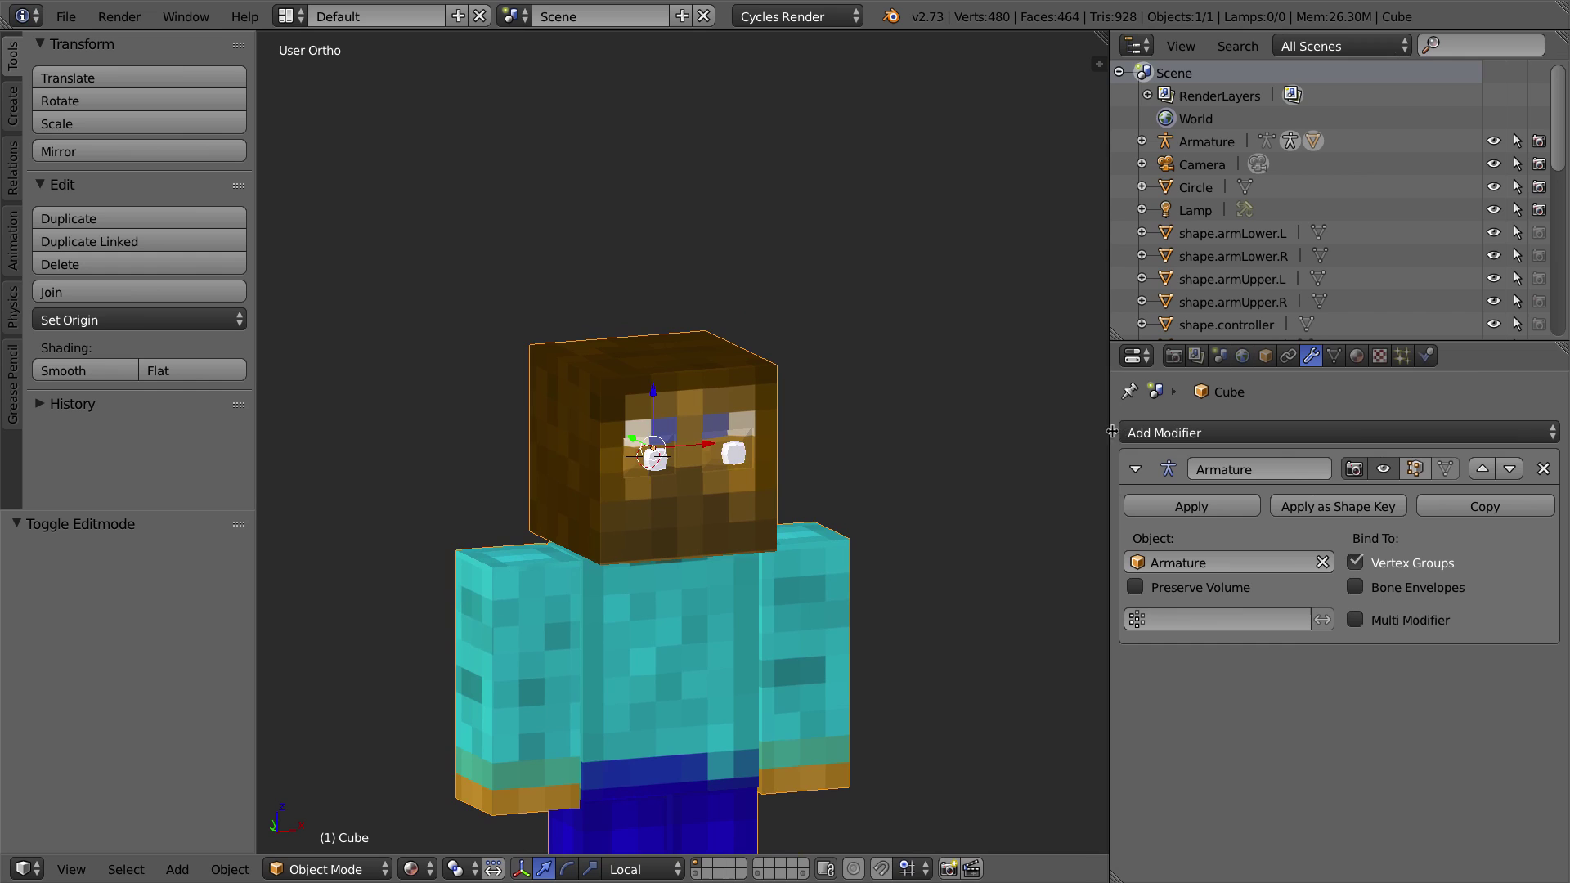
shift+click(696, 874)
Step: Try to parent the character mesh to the armature using Armature Deform With Automatic Weights
right_click(762, 363)
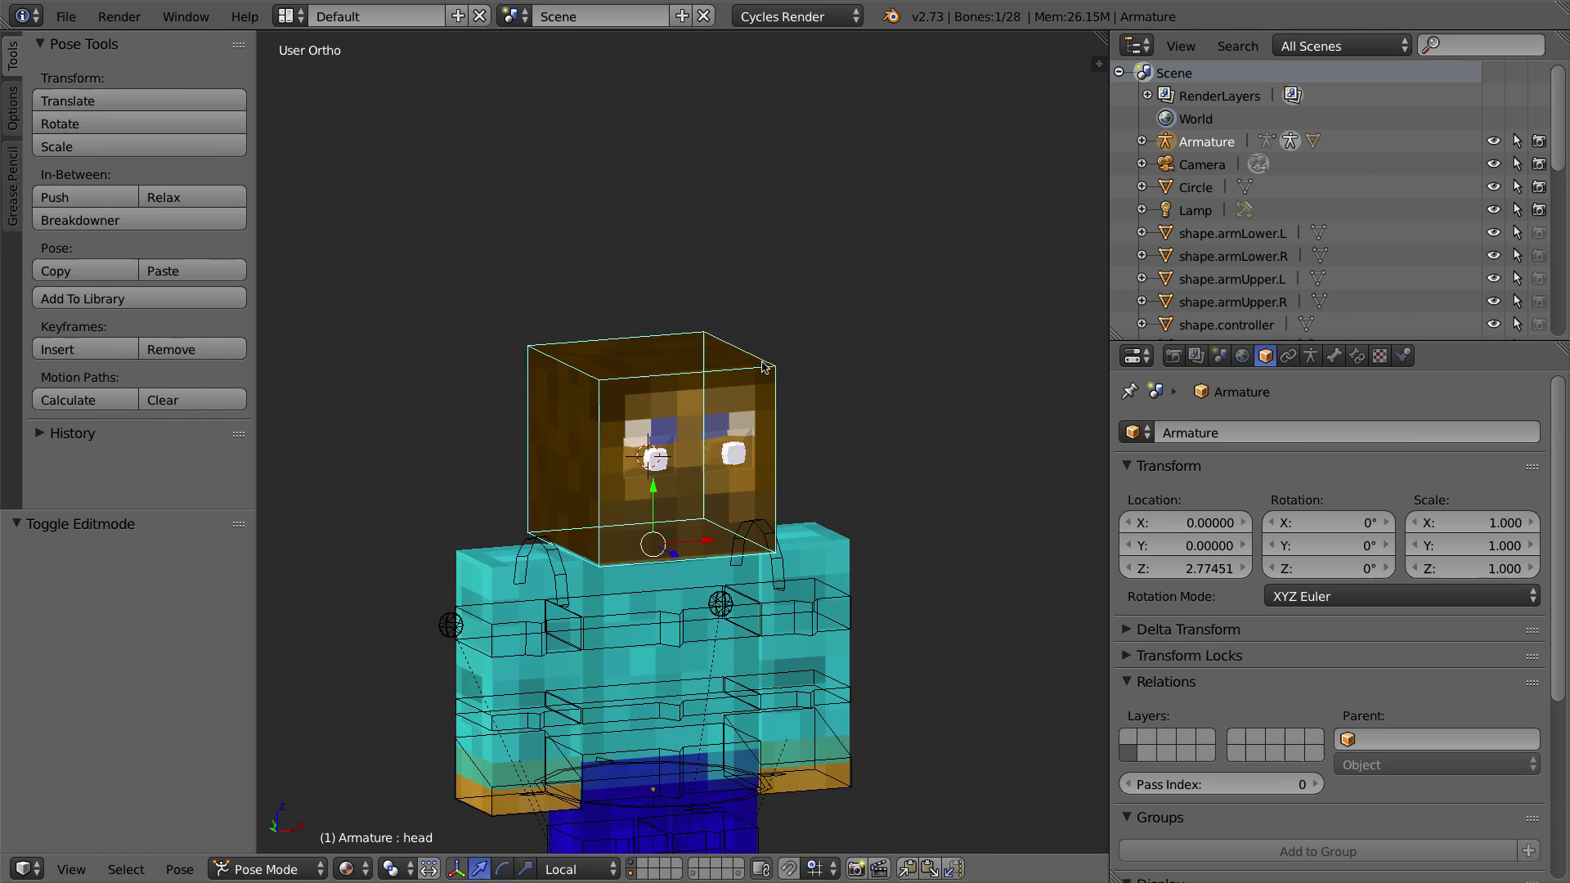
right_click(841, 537)
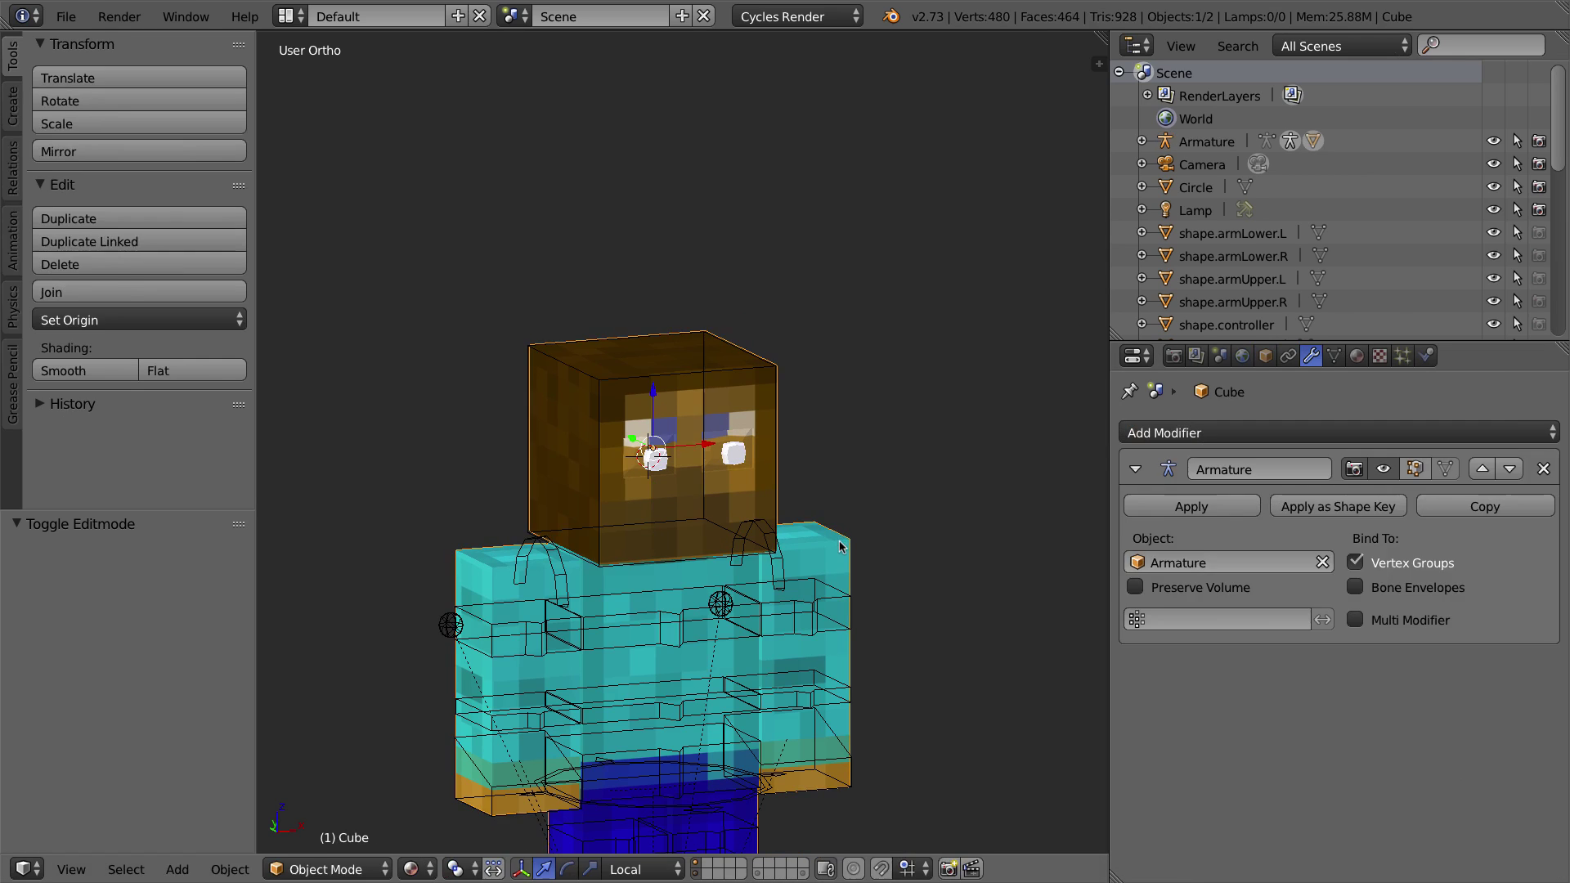
right_click(532, 546)
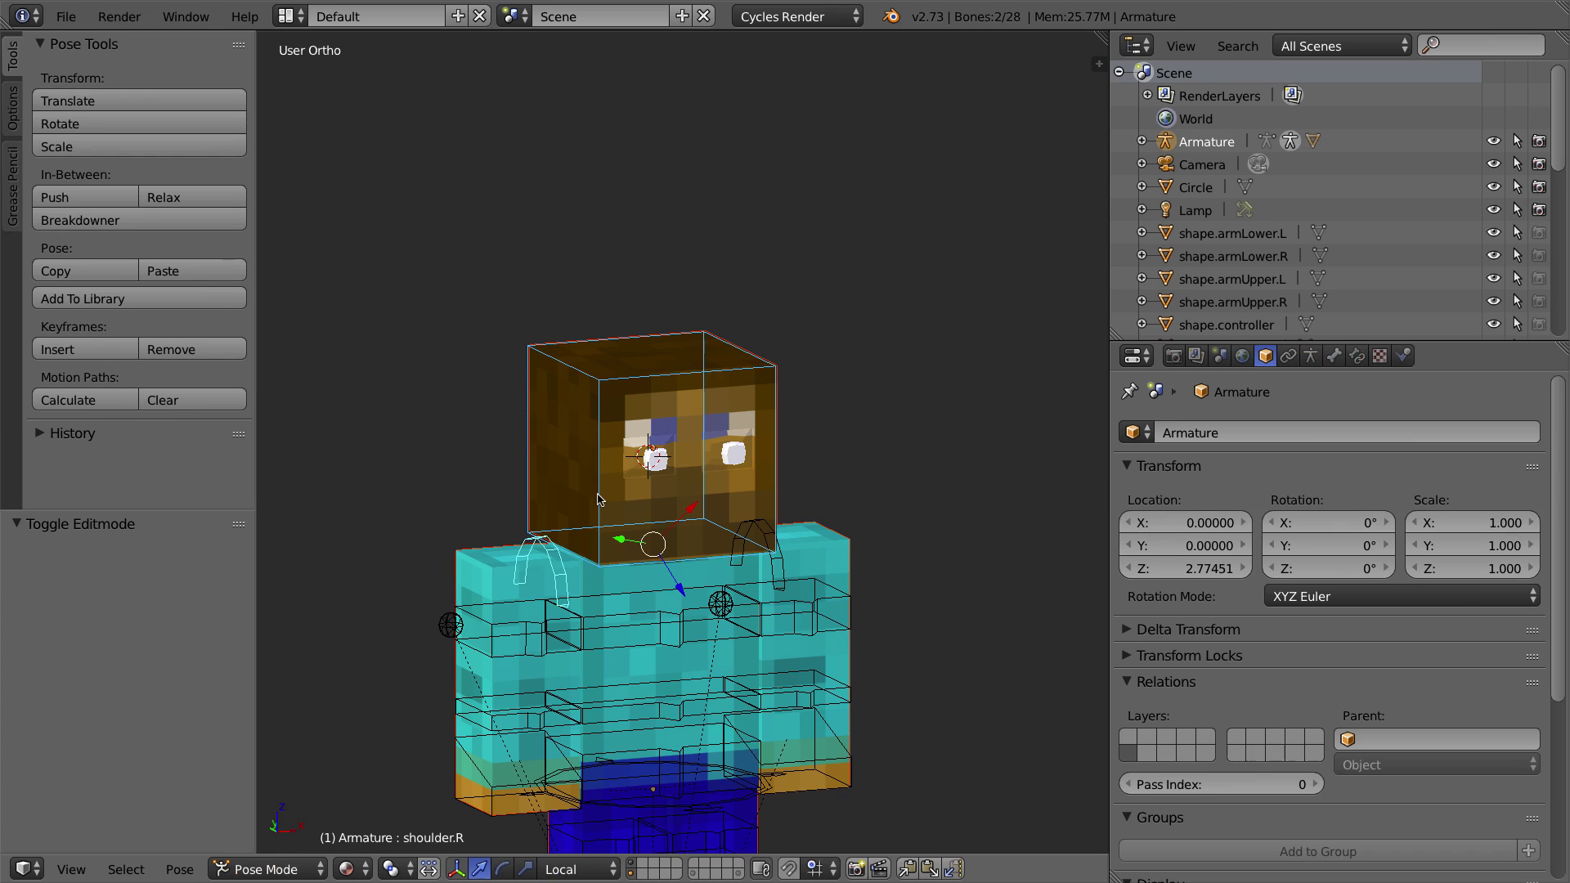
key(ctrl+p)
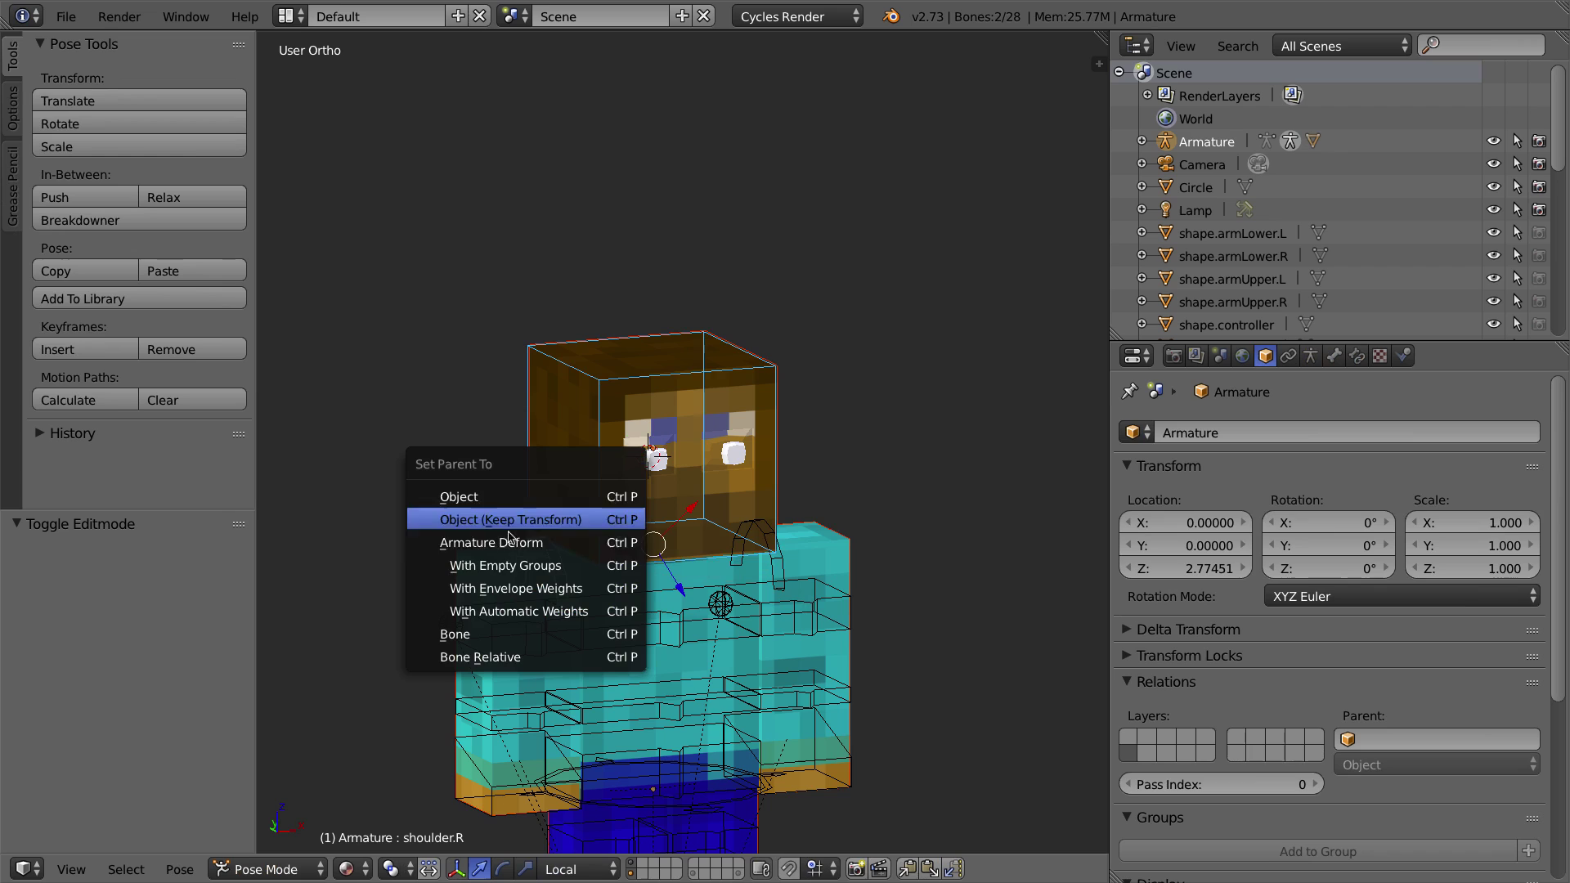
click(527, 612)
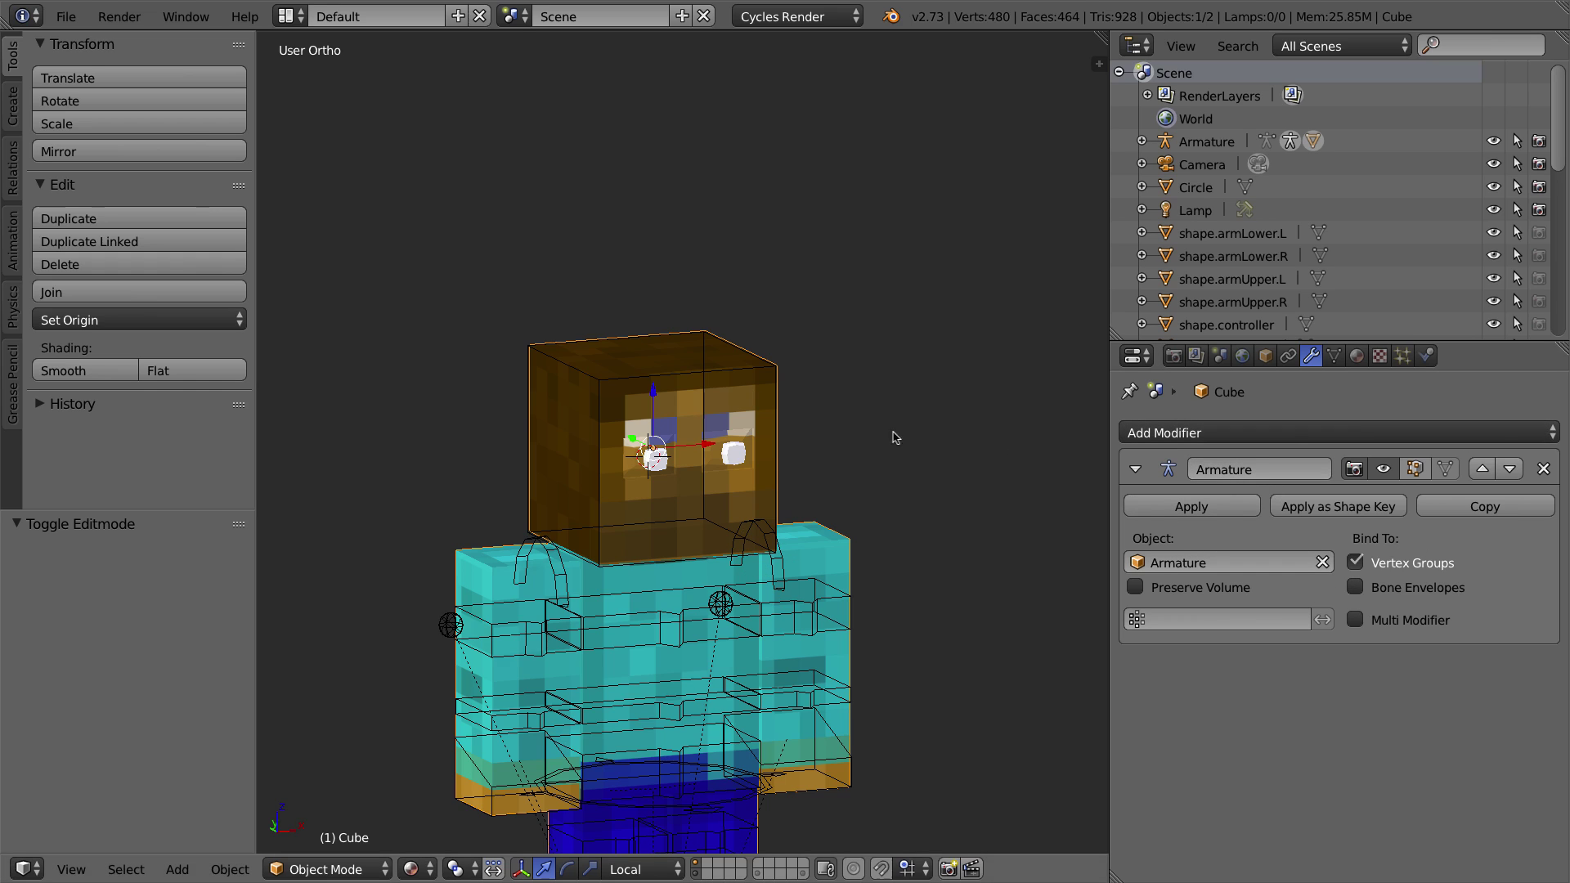
Step: Remove the Armature modifier from the character mesh
right_click(789, 611)
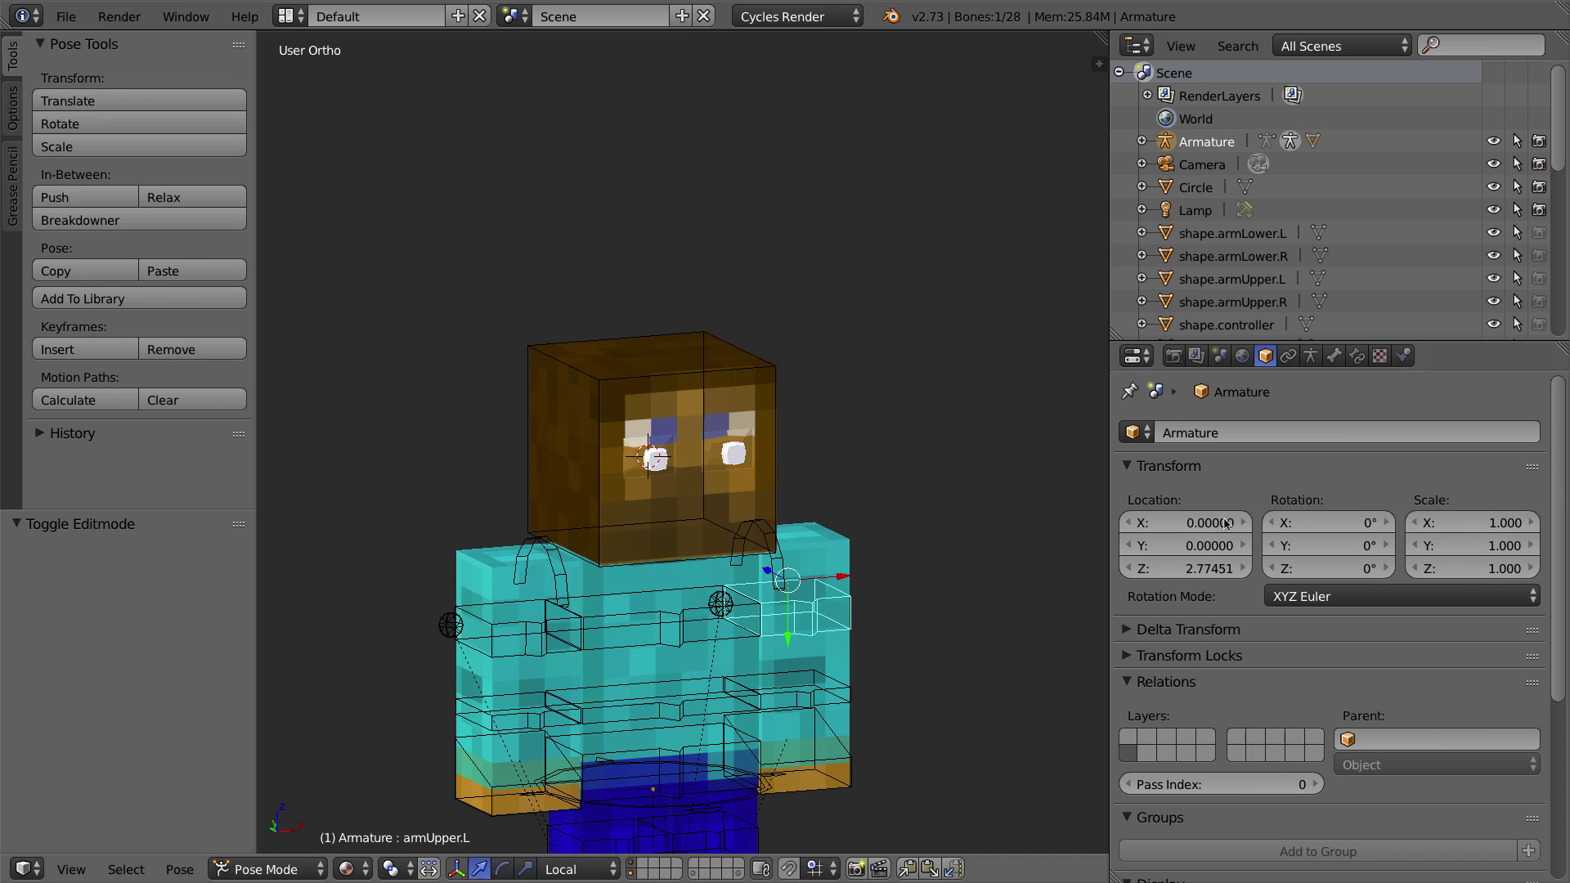
right_click(816, 532)
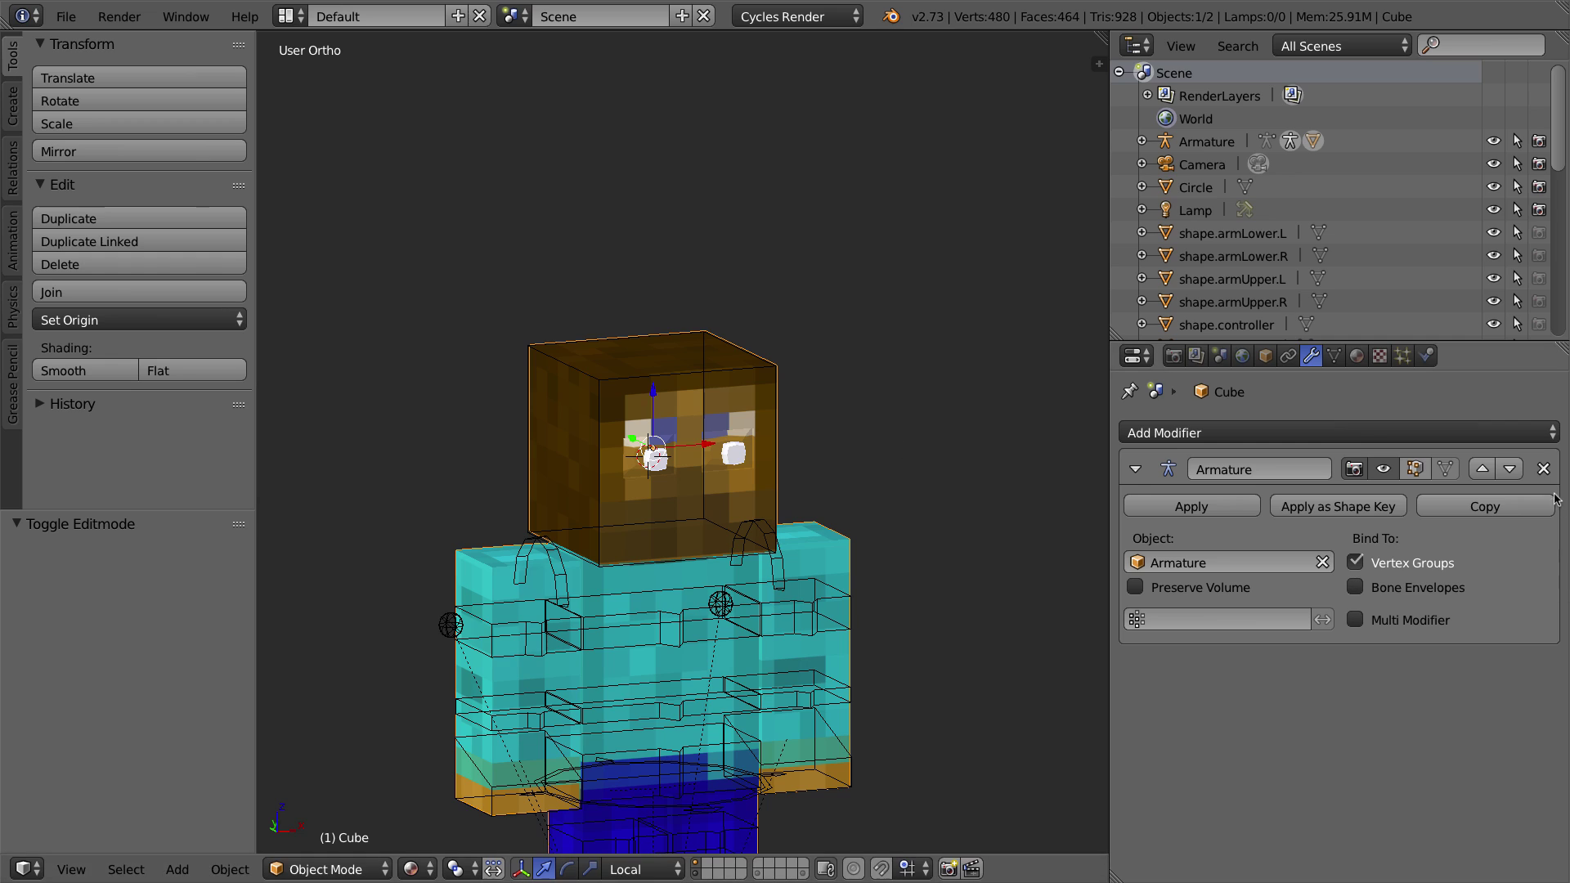
click(1545, 469)
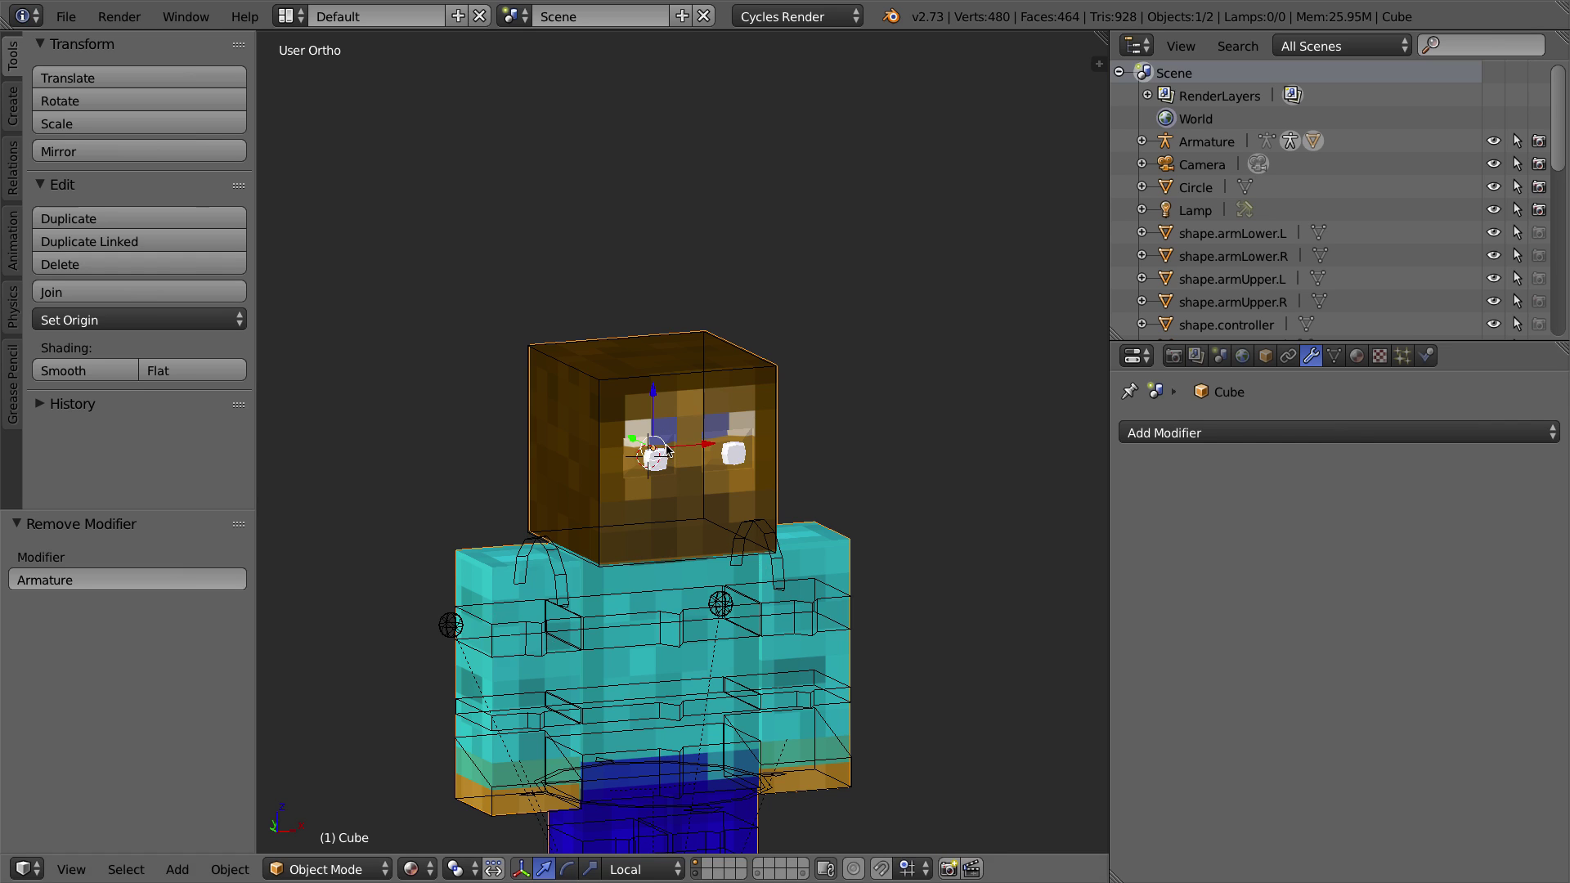
Step: Select all geometry linked to the character's right eye block and snap the 3D cursor to it
key(KP_1)
scroll(678, 442, up, 6)
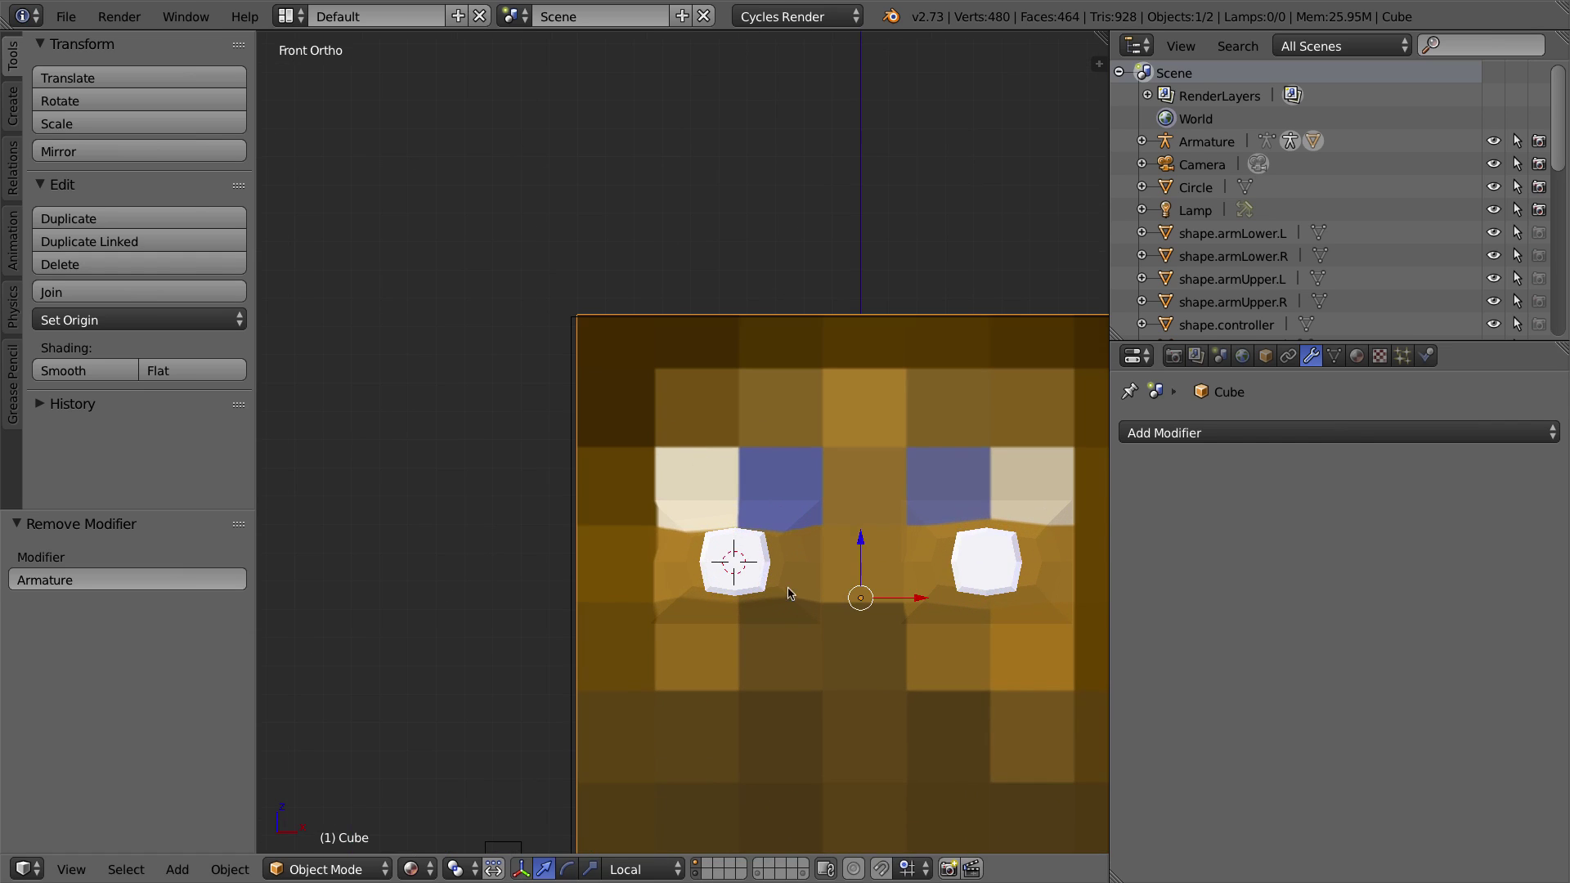
shift+middle_drag(805, 614, 634, 475)
click(366, 309)
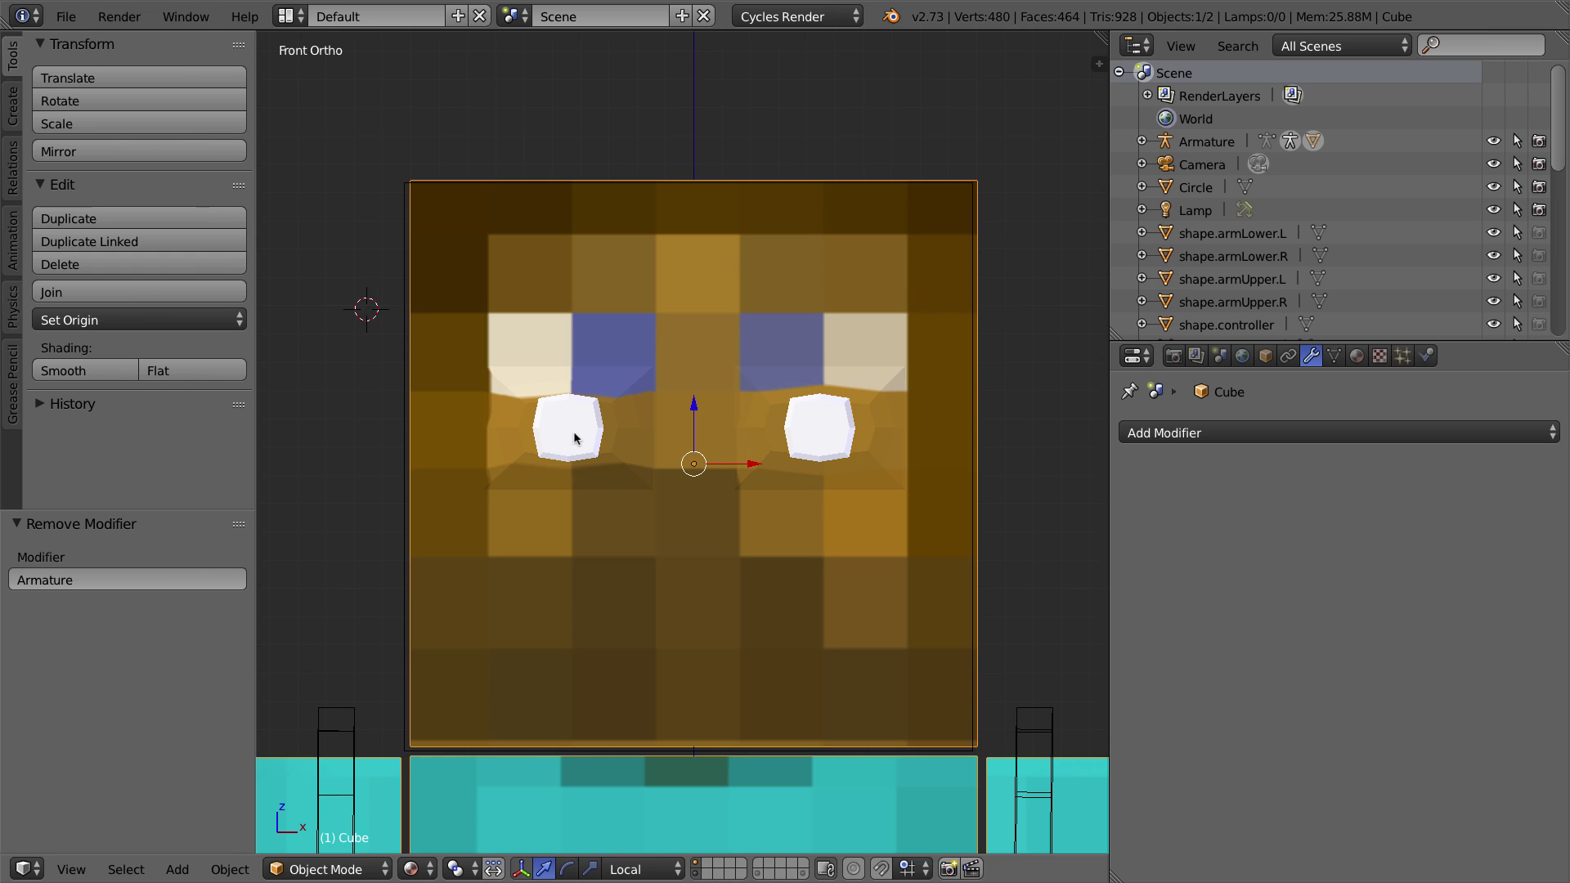
key(Tab)
key(Tab)
key(Tab)
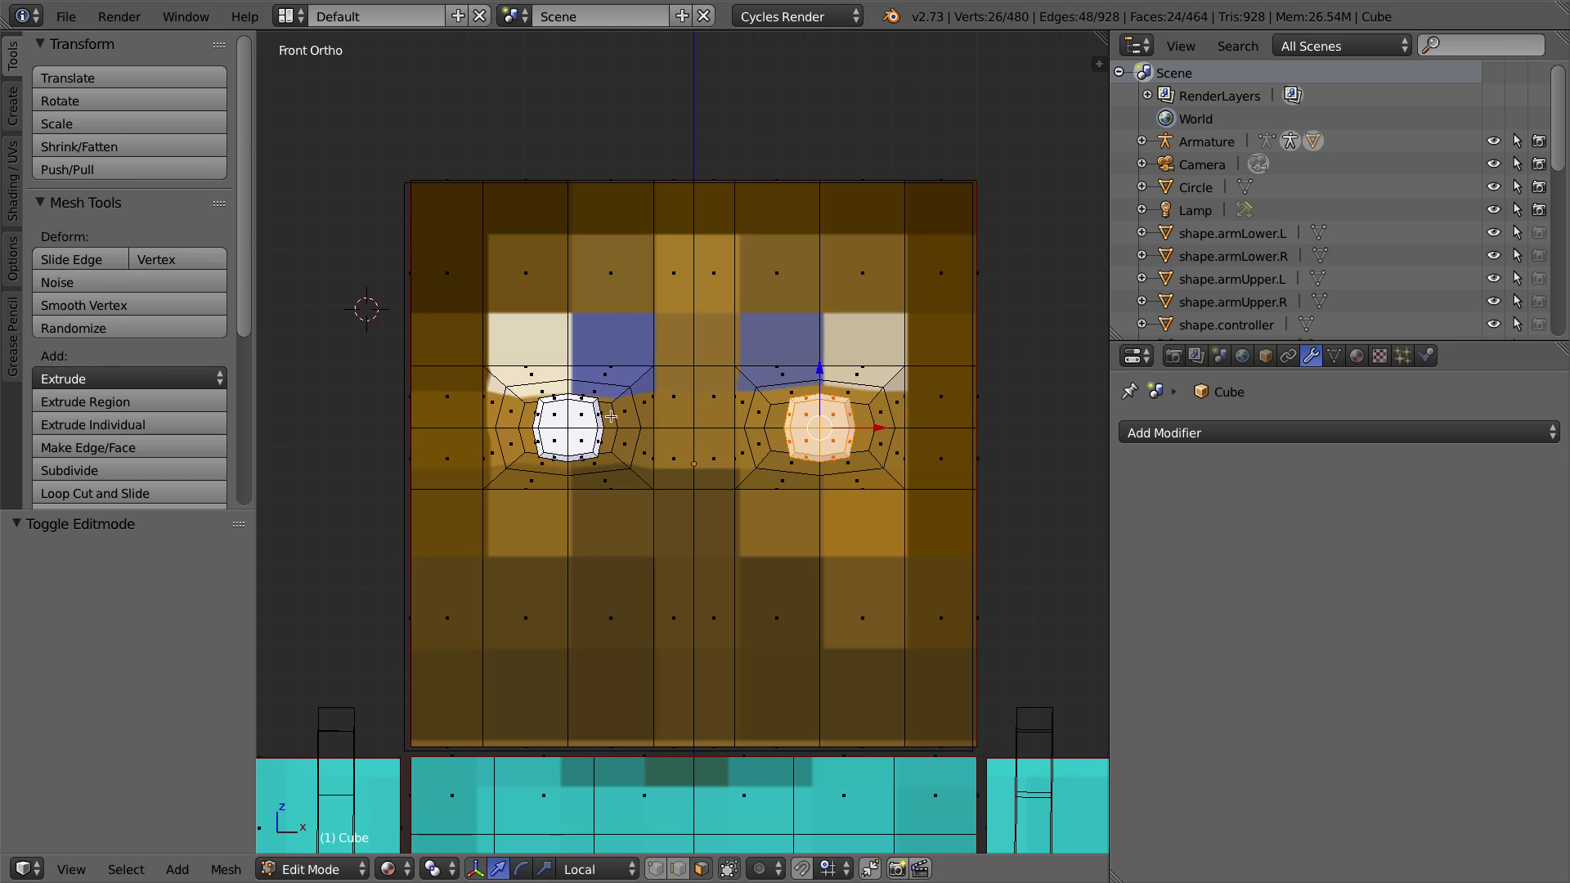
key(a)
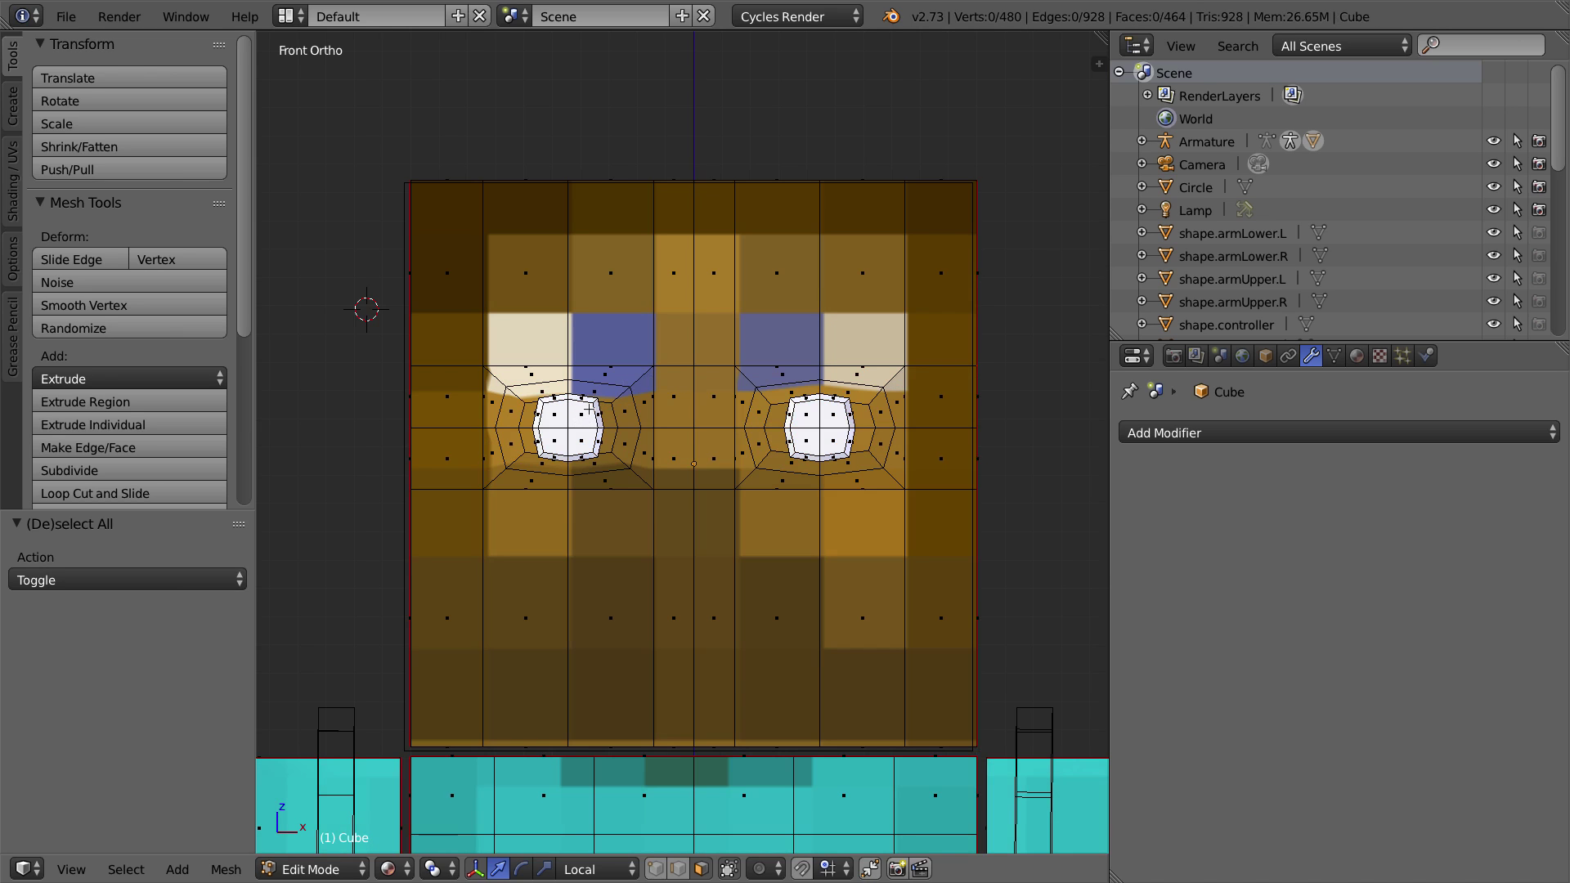
key(l)
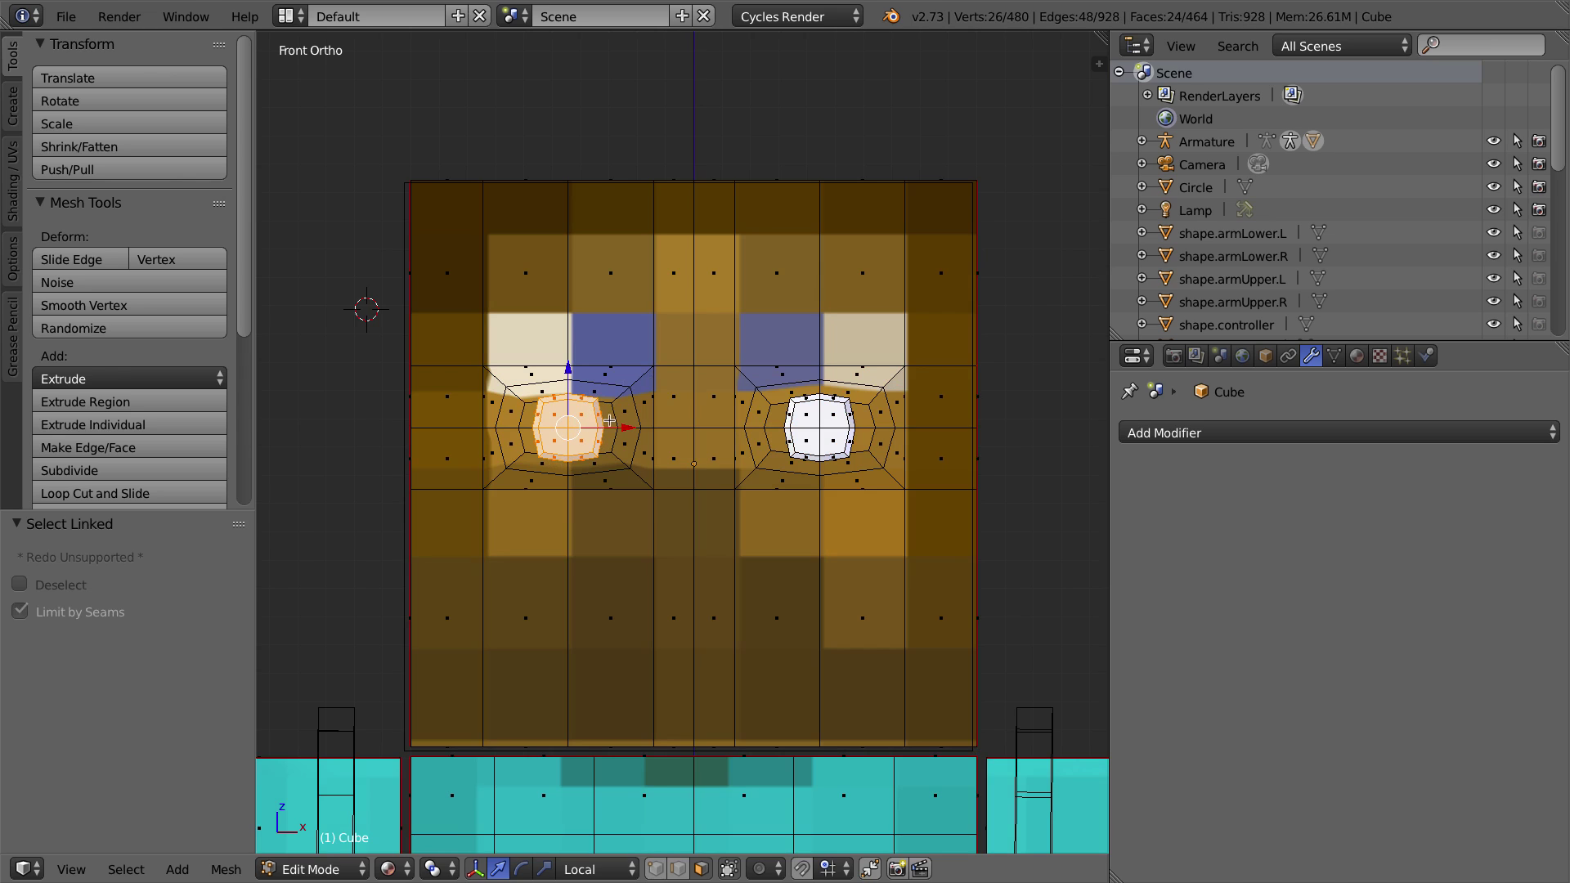
key(shift+s)
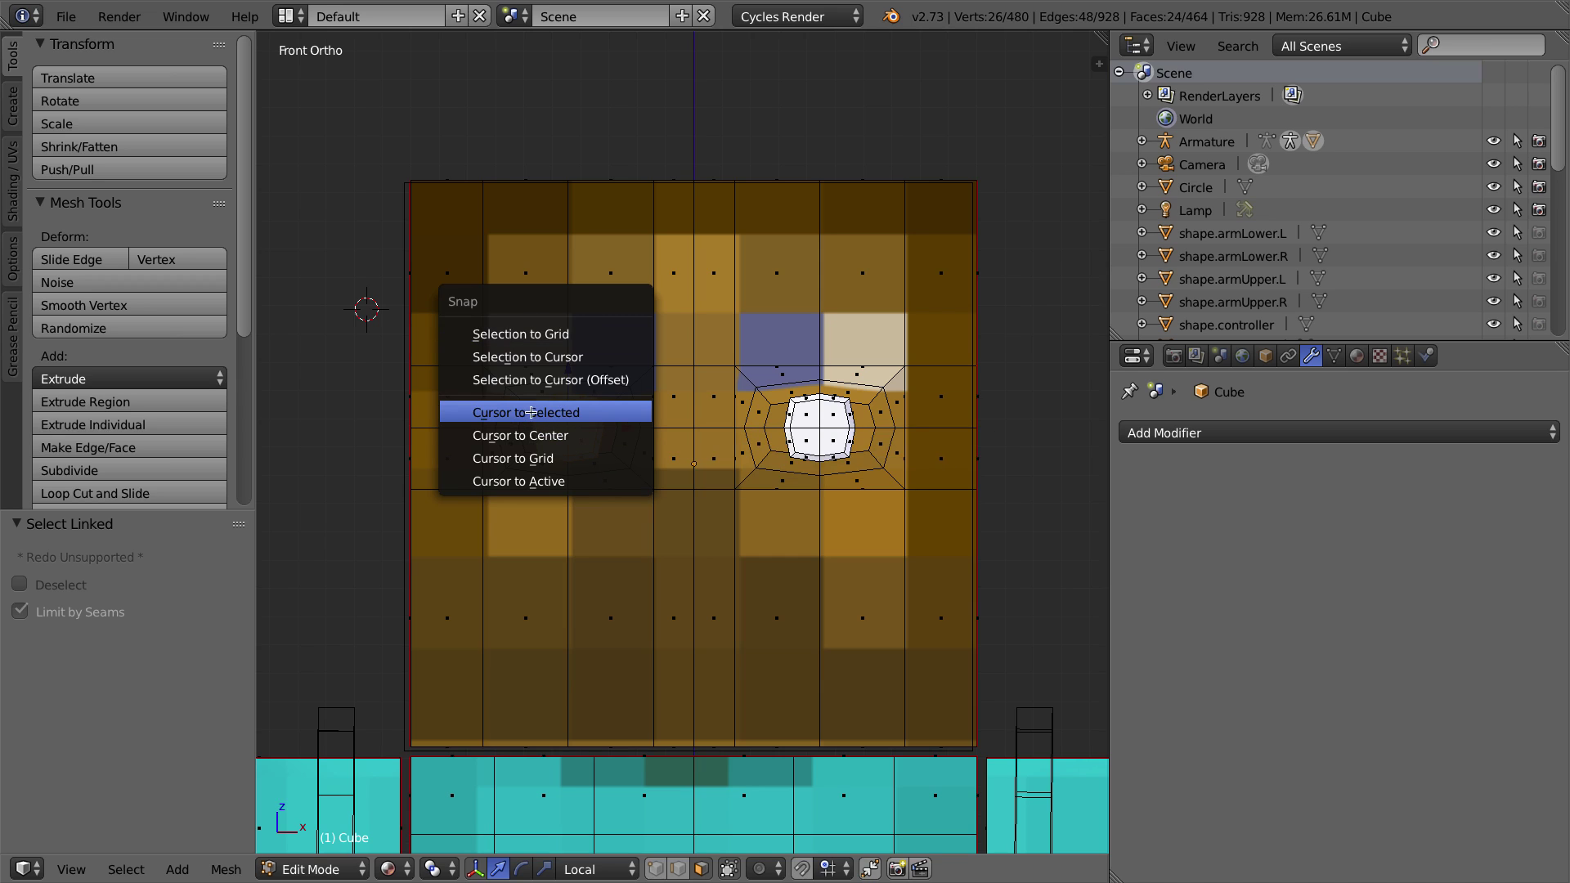
click(587, 412)
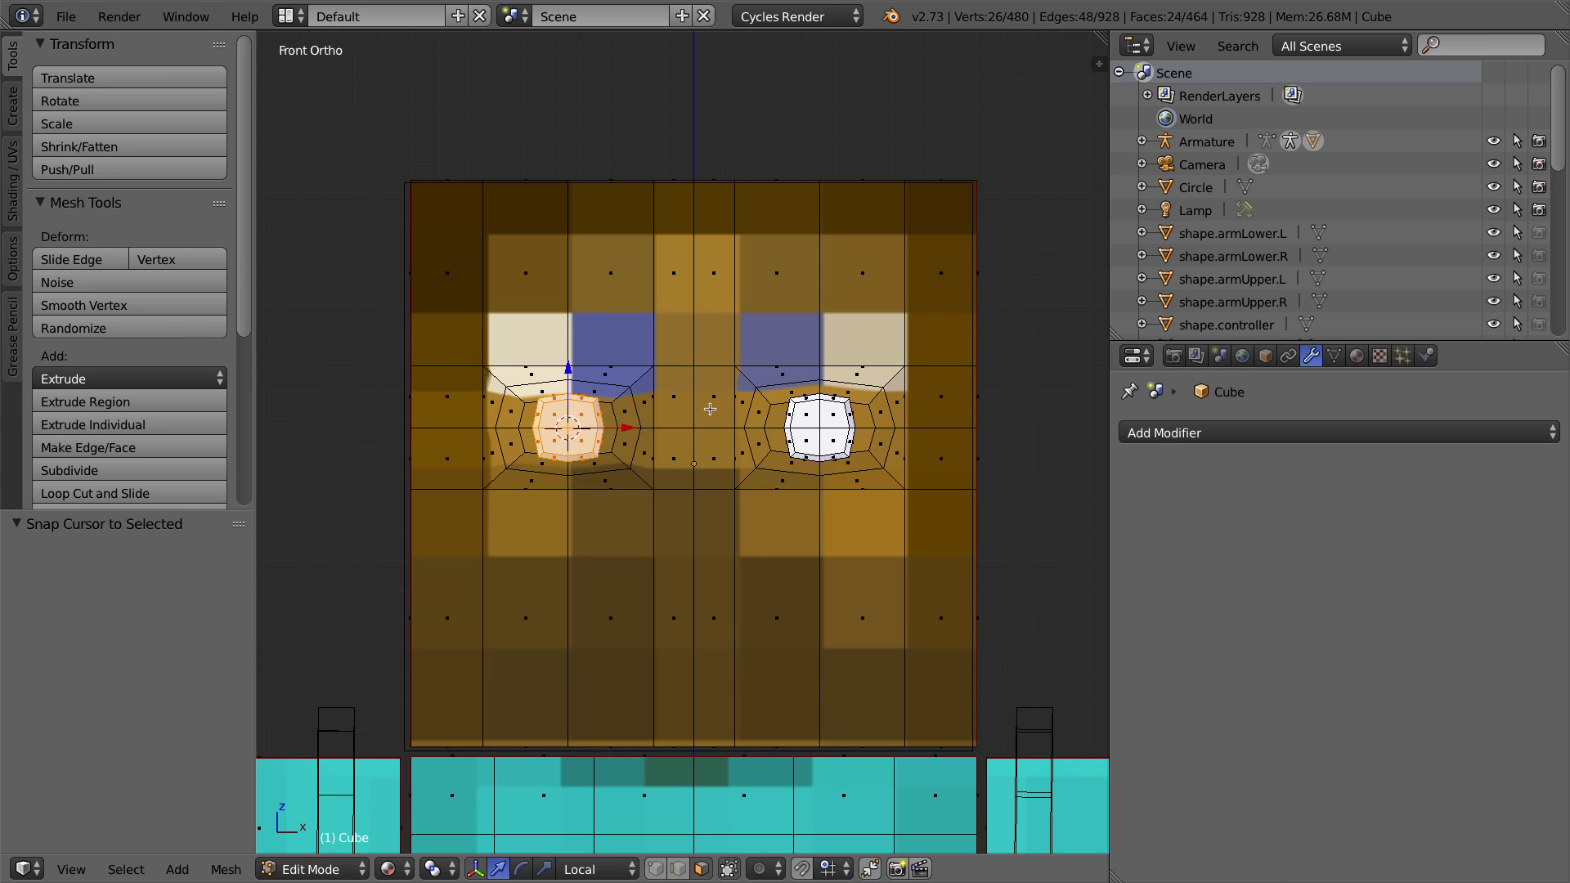
Step: Switch from the mesh to the armature's right shoulder bone and examine the full rig in edit mode and pose mode
key(Tab)
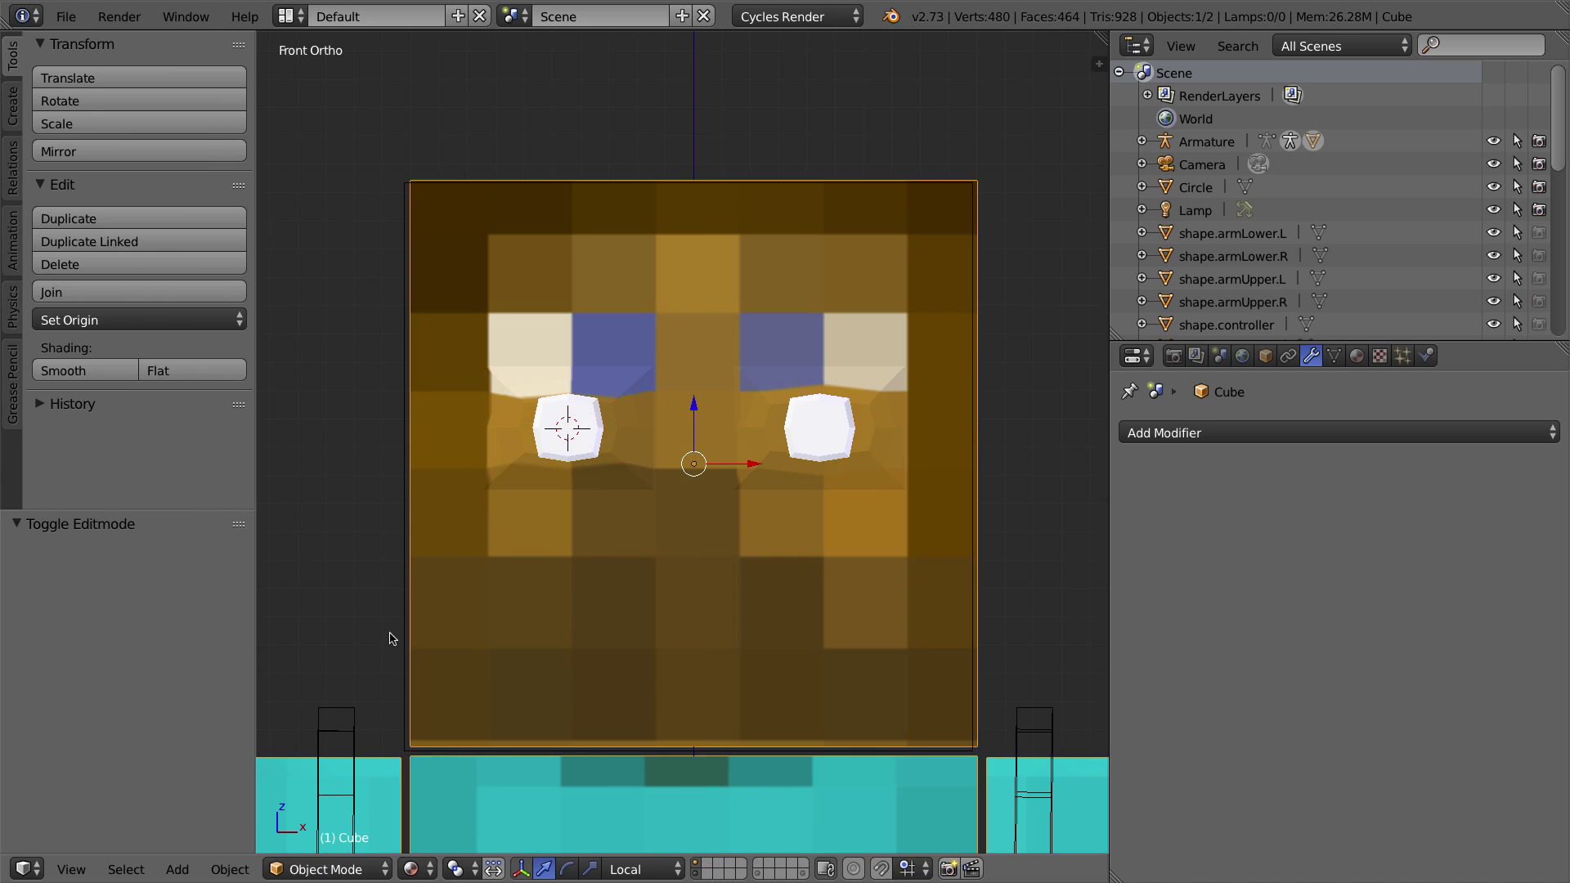
right_click(350, 709)
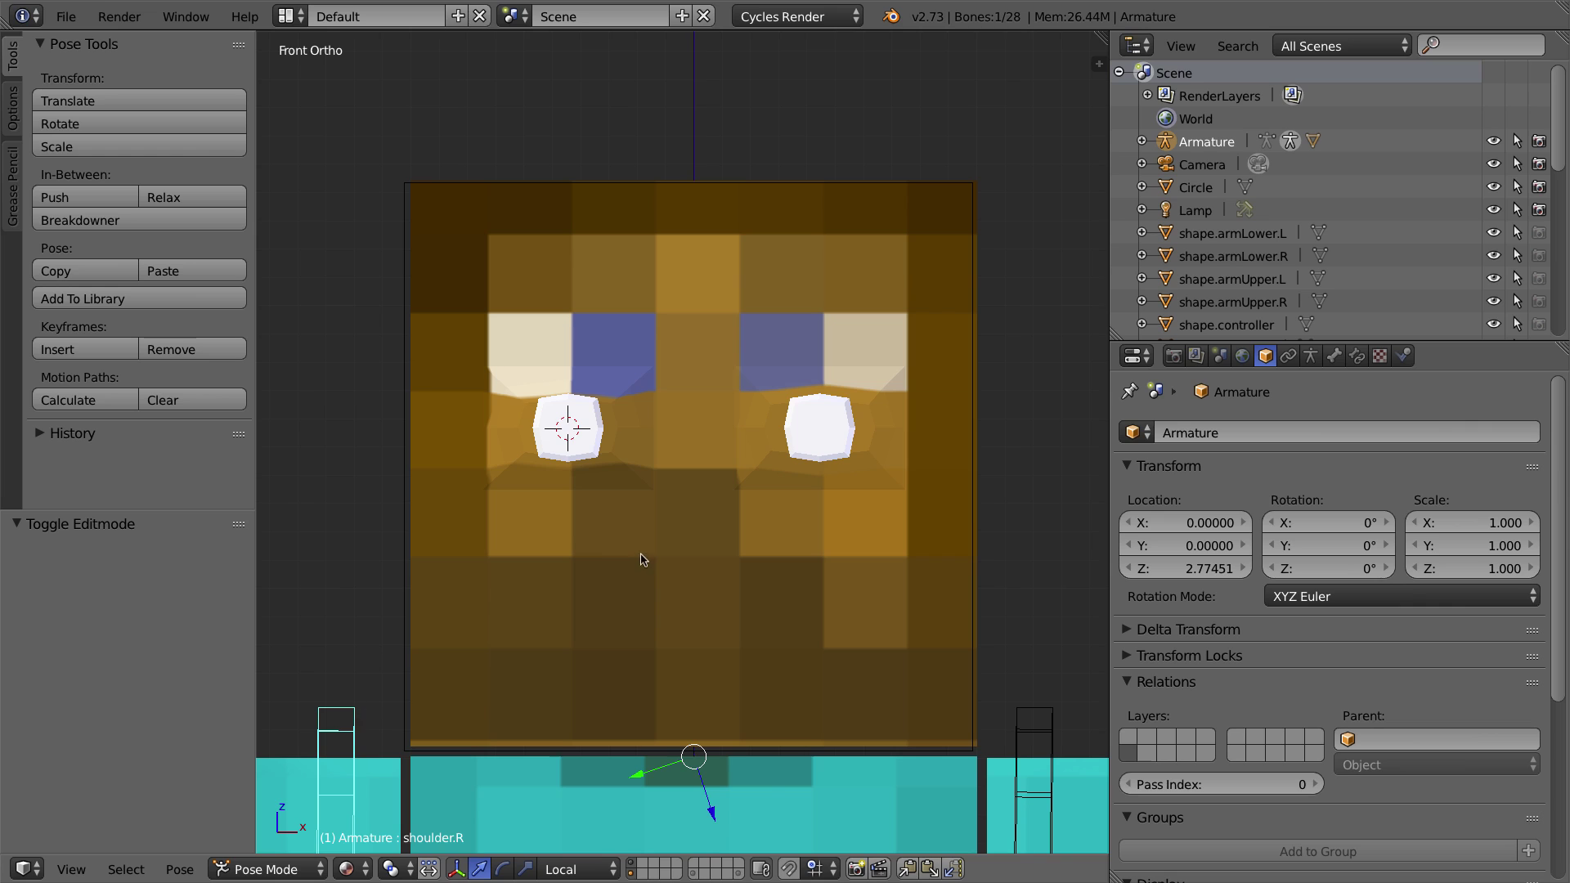
key(Tab)
scroll(635, 530, down, 7)
shift+middle_drag(710, 587, 704, 409)
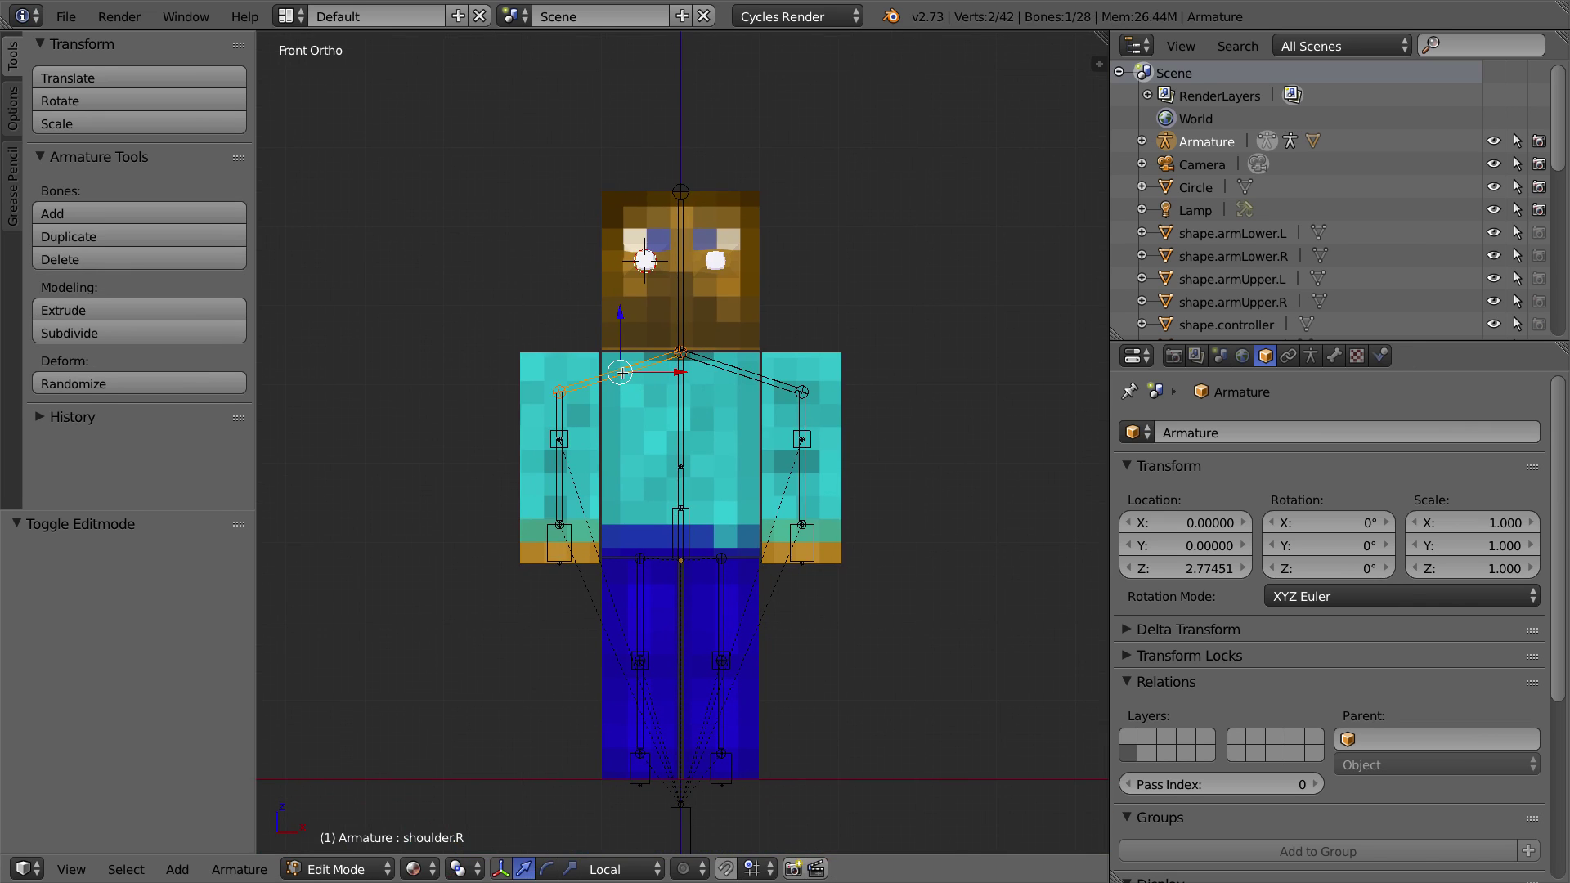
key(Tab)
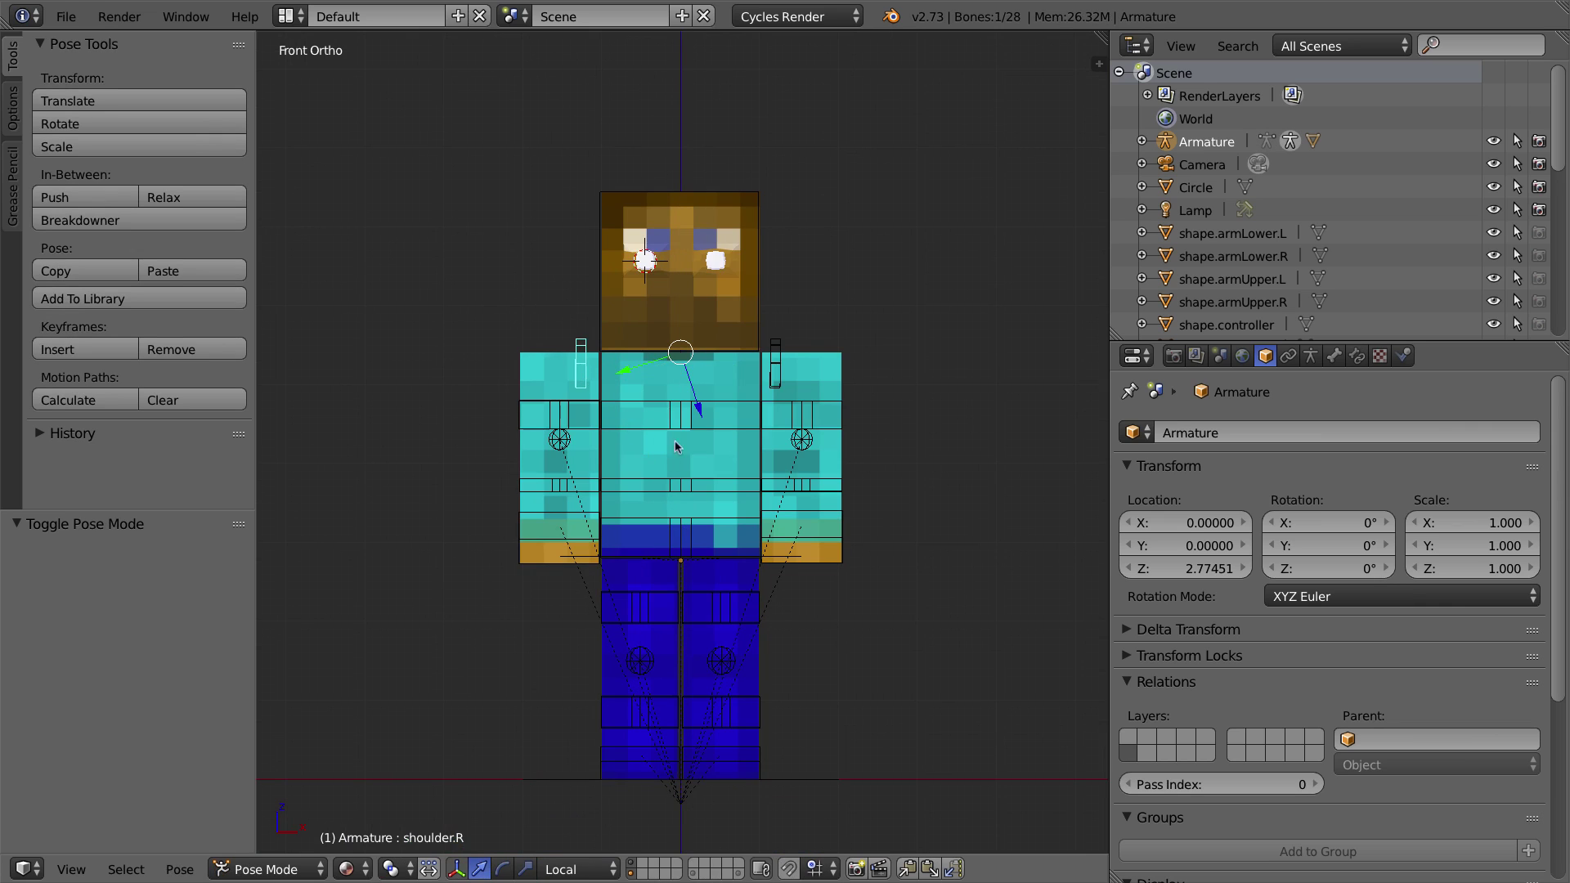
middle_drag(732, 428, 770, 442)
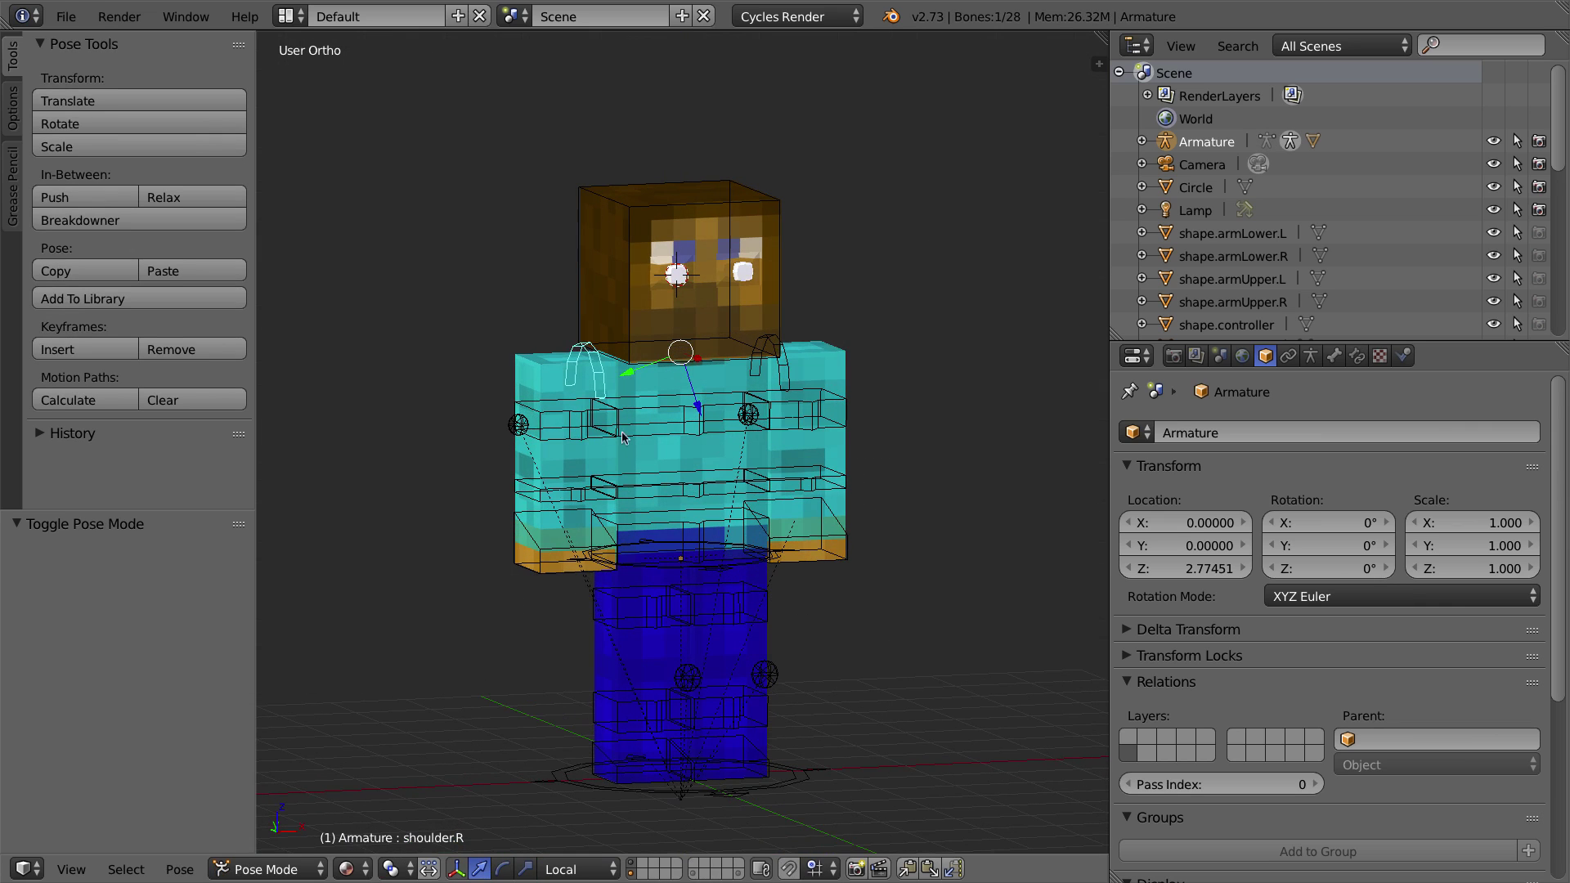
Step: Add a new bone at the 3D cursor on the character's right eye block in the armature's edit mode
key(Tab)
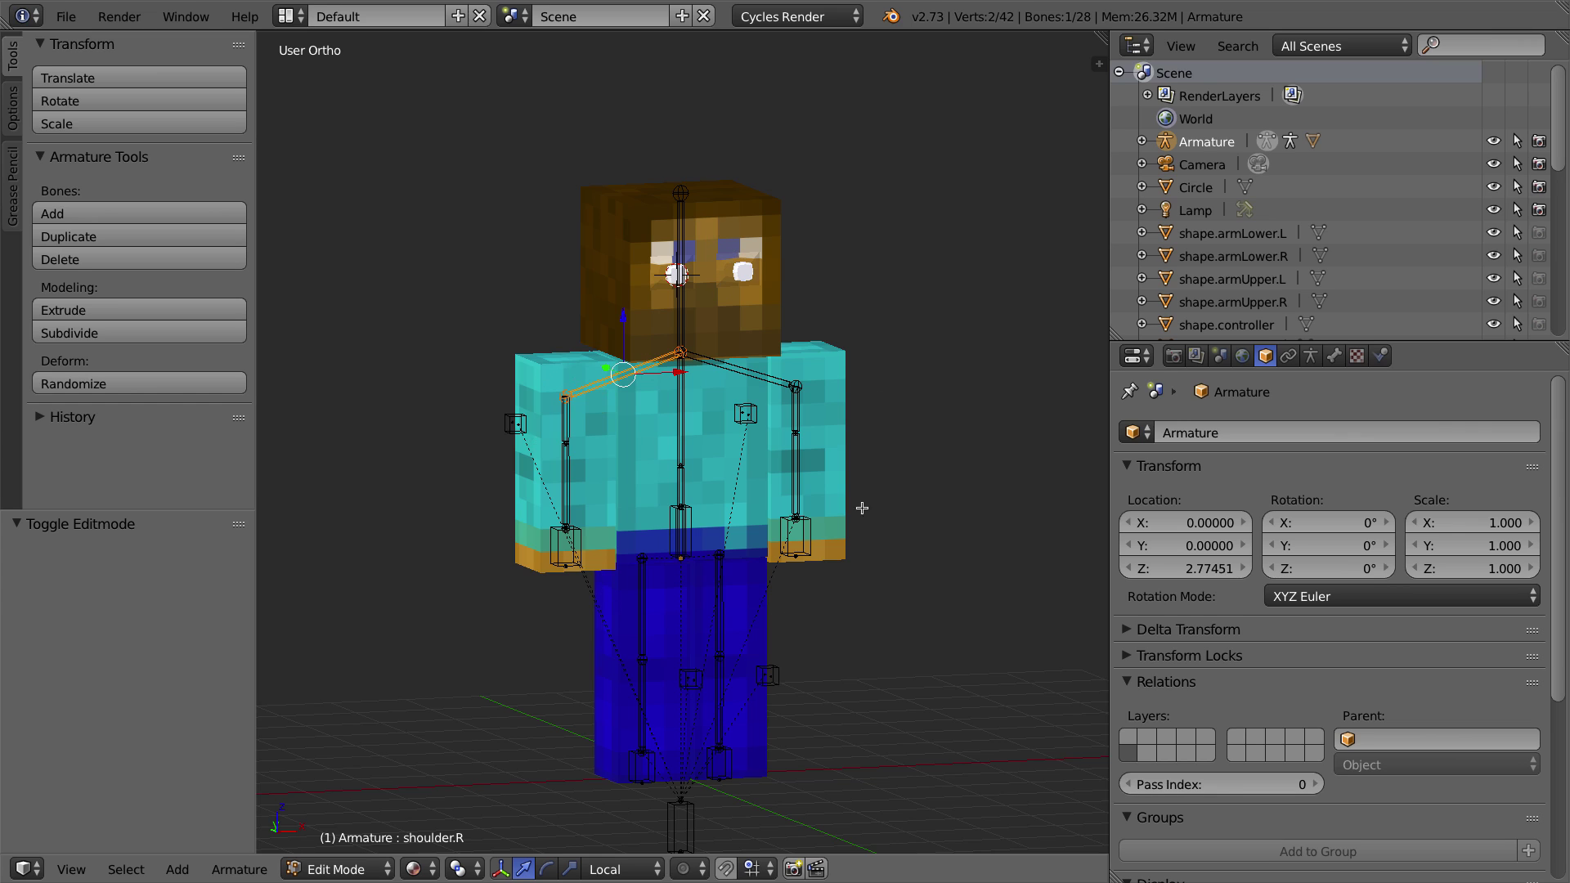
key(ctrl+Tab)
key(Tab)
key(KP_1)
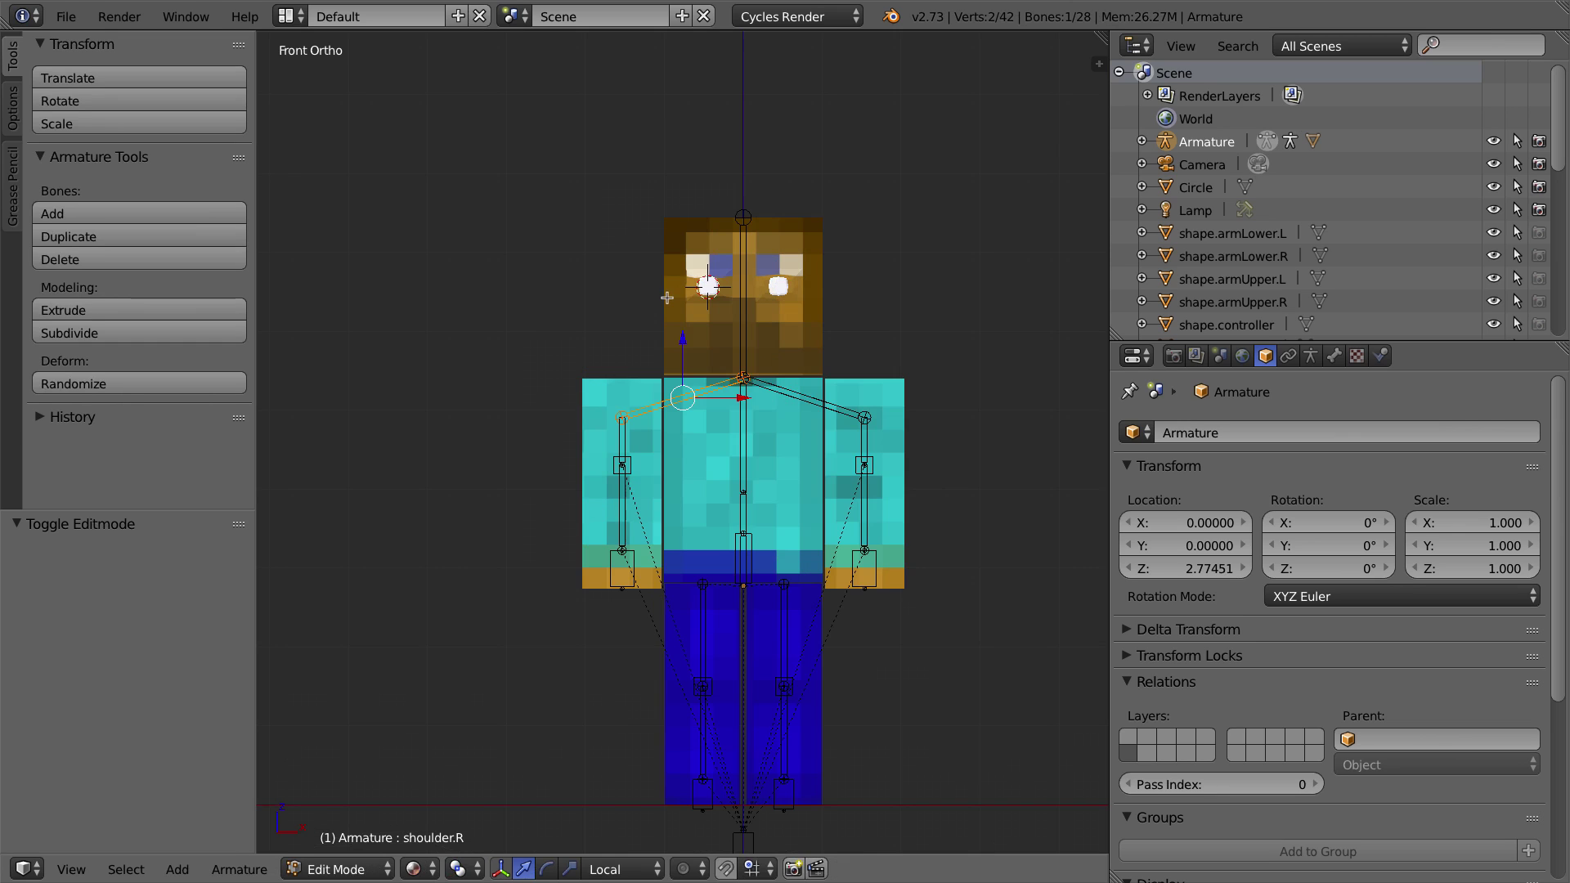
scroll(698, 287, up, 5)
shift+middle_drag(758, 203, 687, 445)
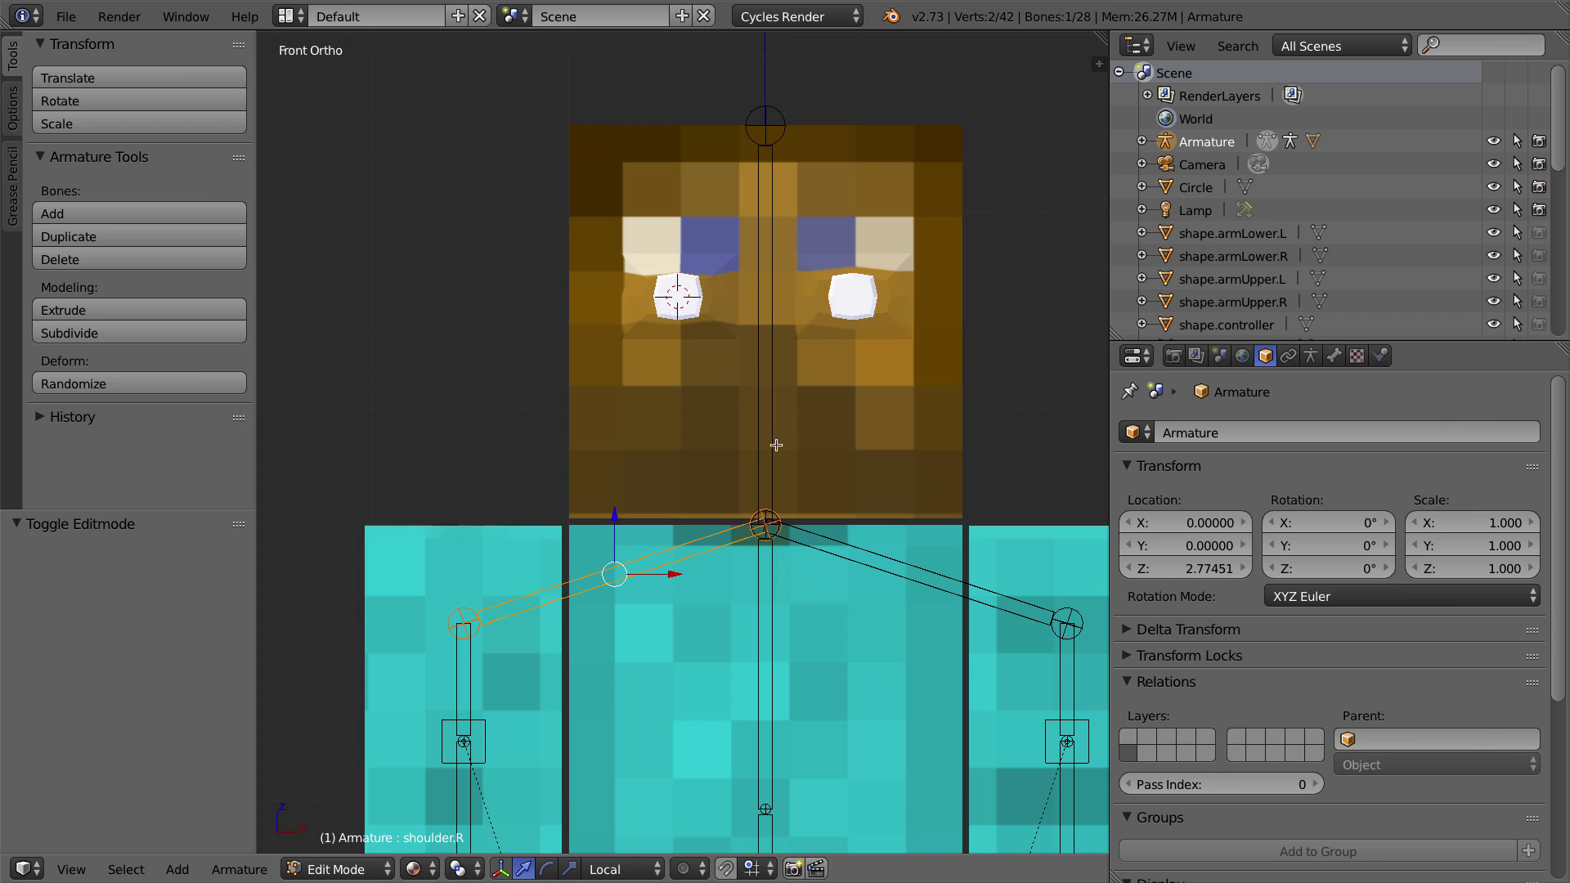
key(shift+a)
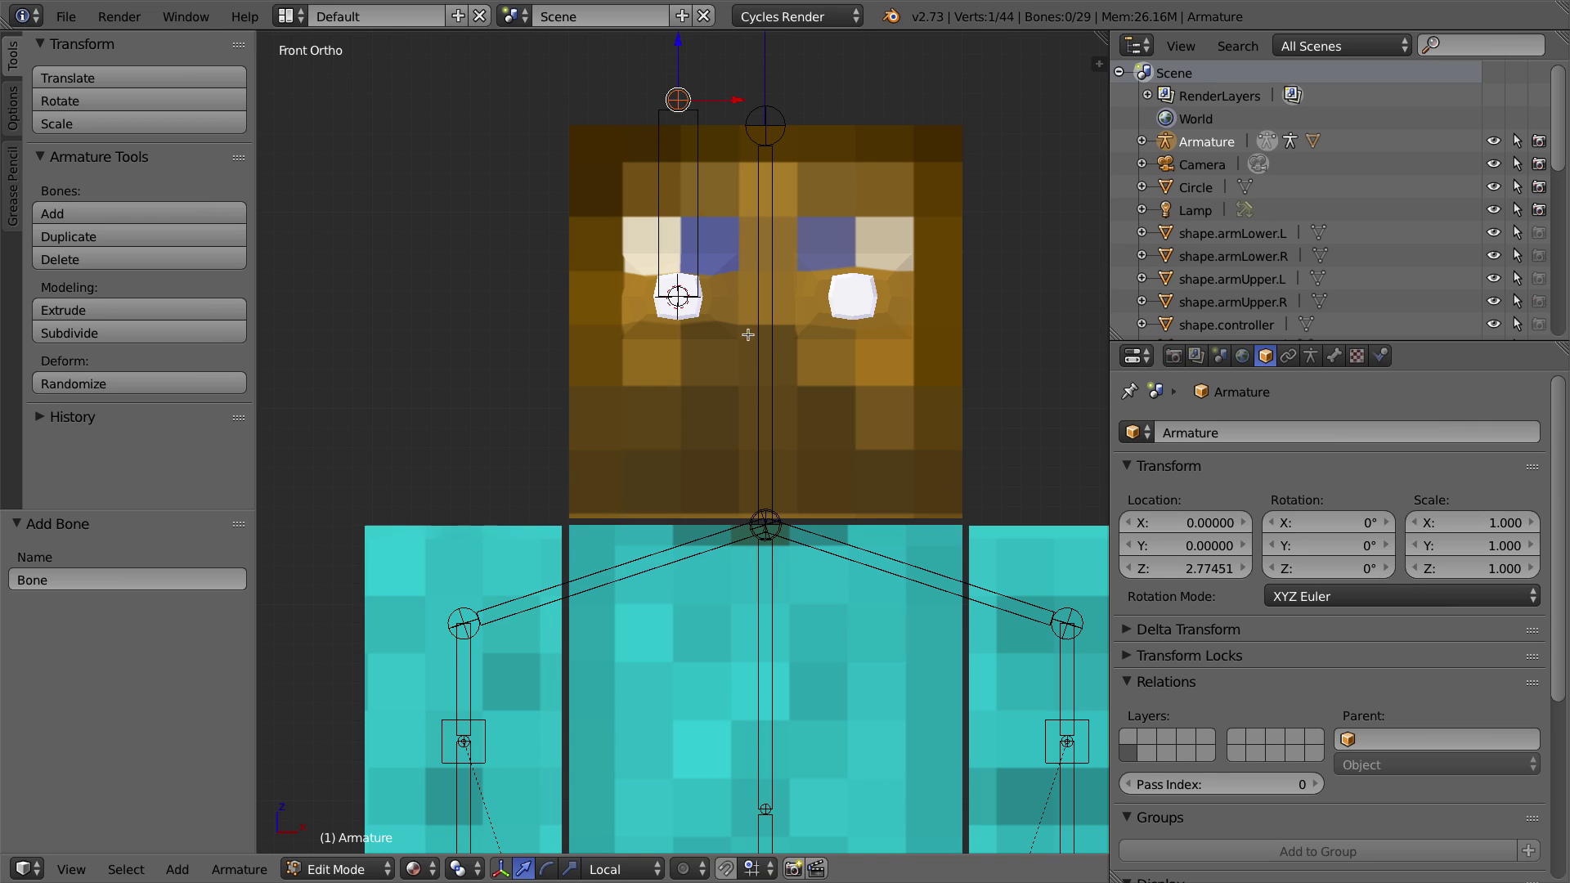
Step: Move the new bone's root end about 0.395 along Y, from the right eye block back into the head
right_click(681, 296)
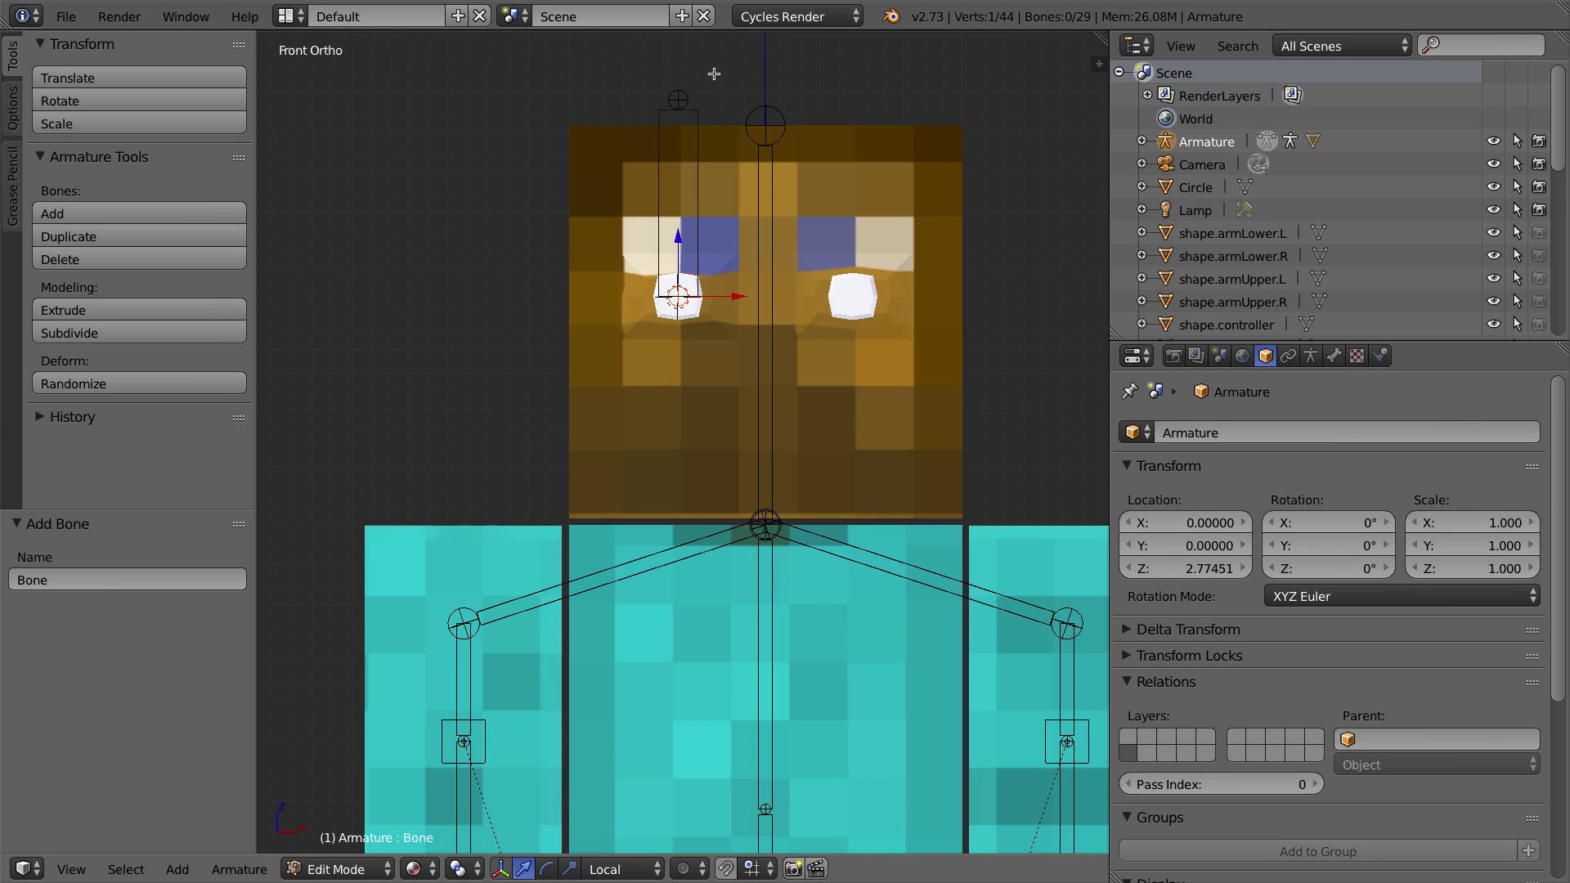
middle_drag(719, 305, 662, 325)
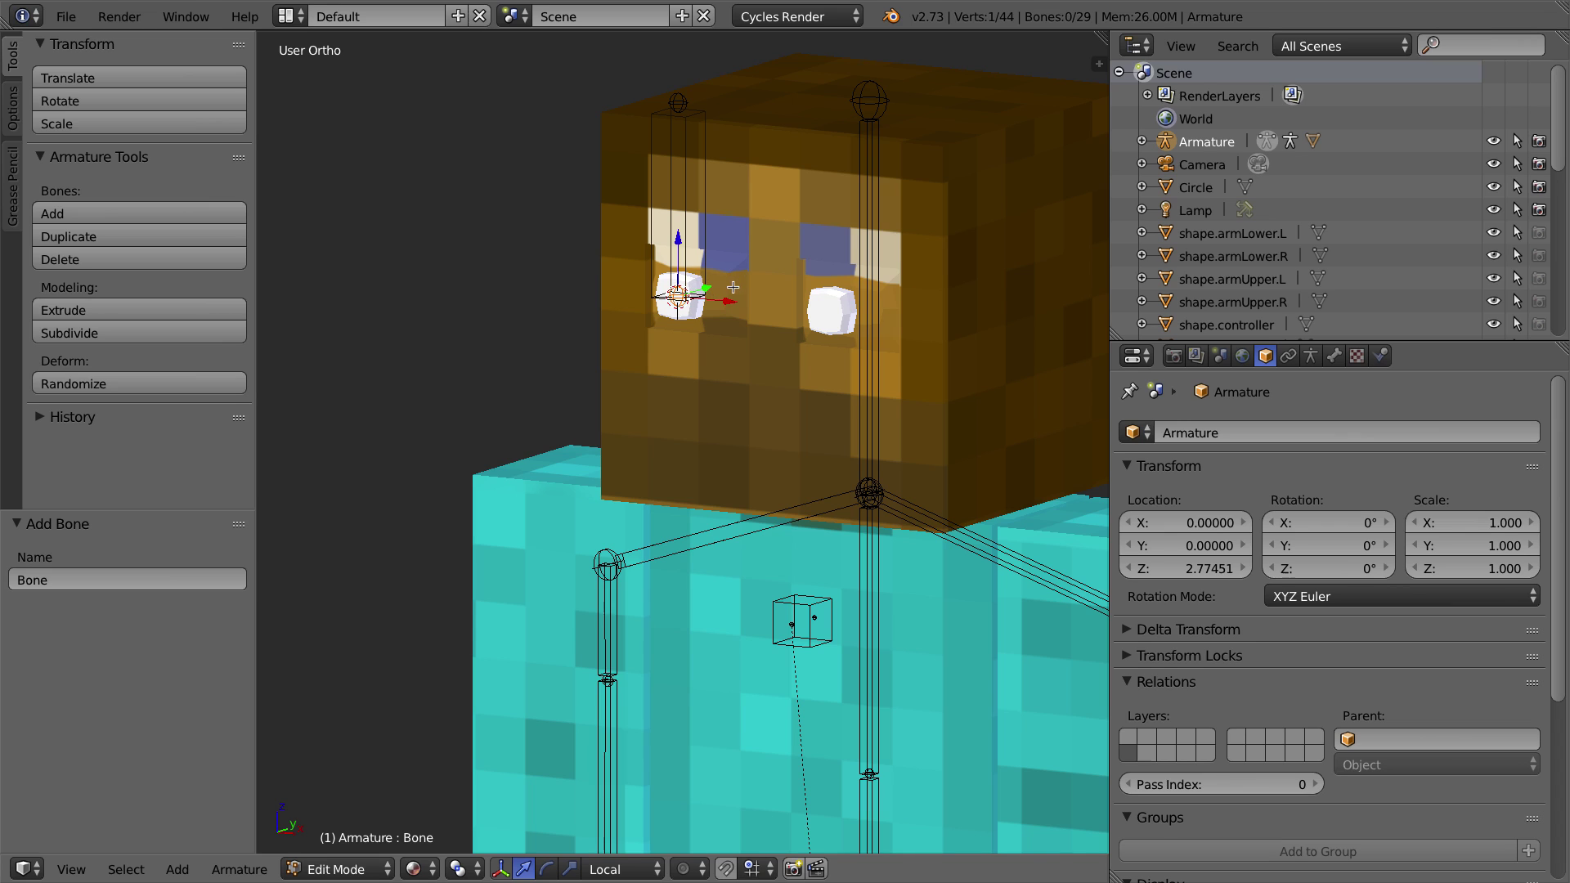
key(KP_3)
shift+middle_drag(887, 308, 586, 367)
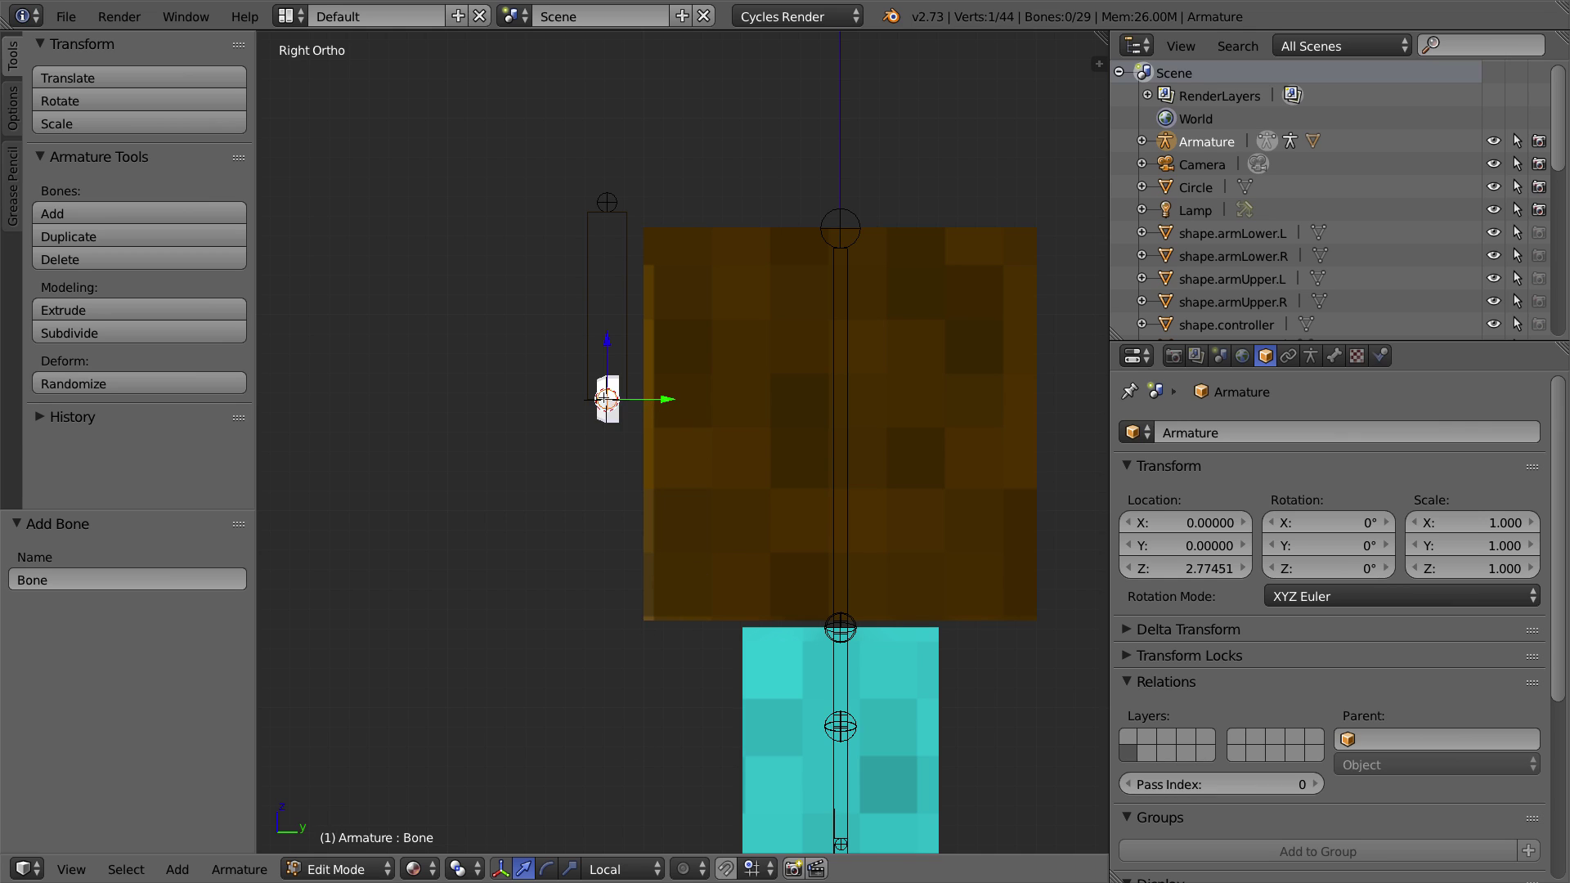
drag(665, 399, 680, 400)
drag(732, 401, 743, 401)
Step: Snap the new bone's tip to the 3D cursor at the centre of the right eye block
right_click(606, 201)
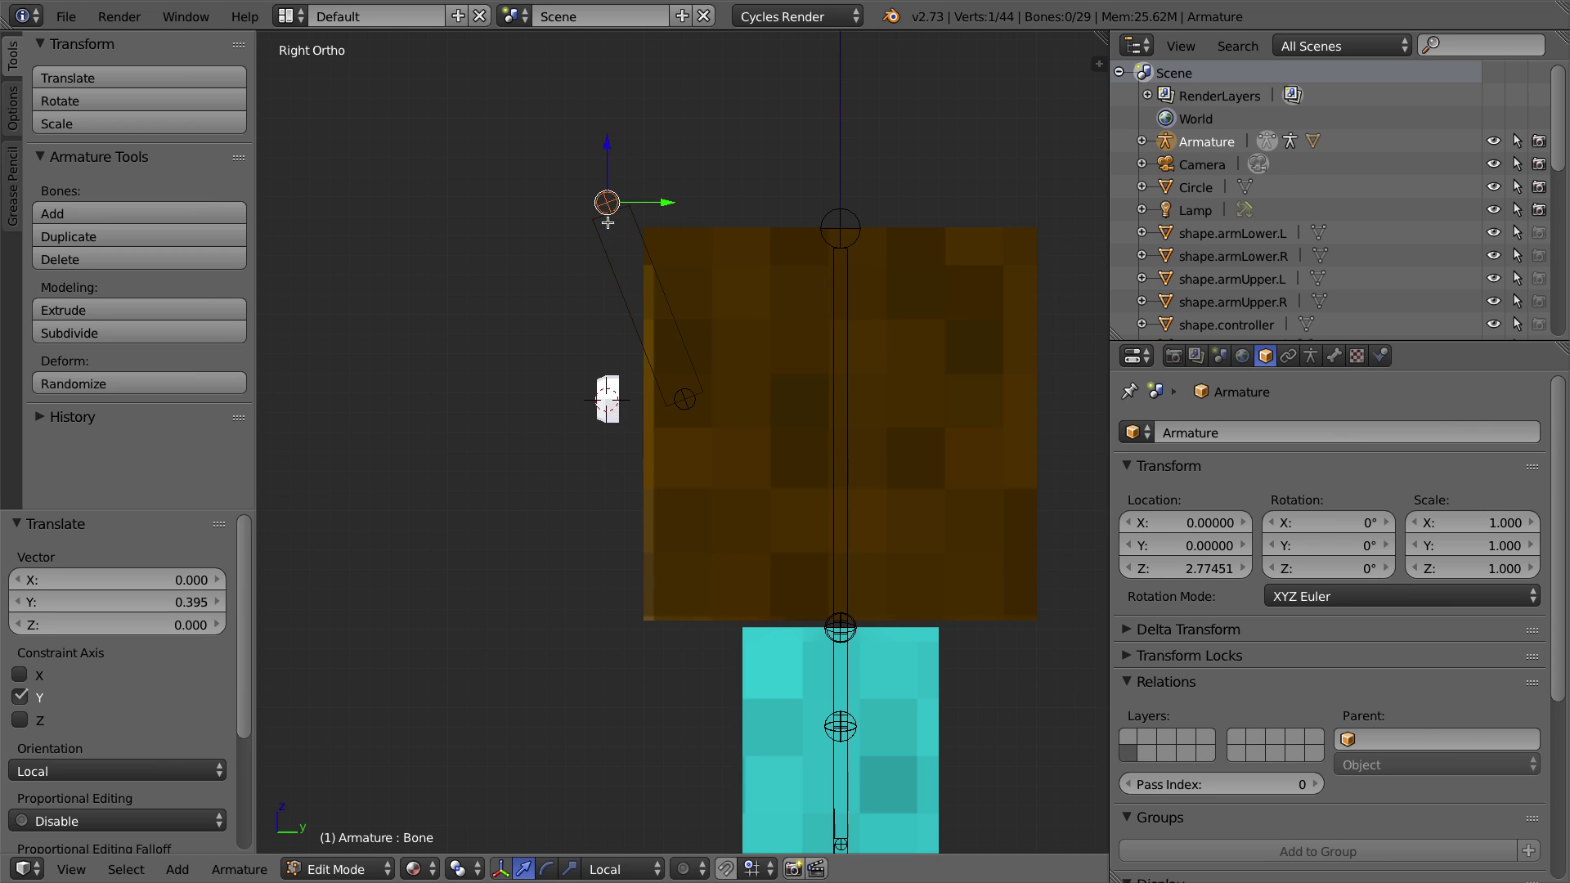
key(shift+s)
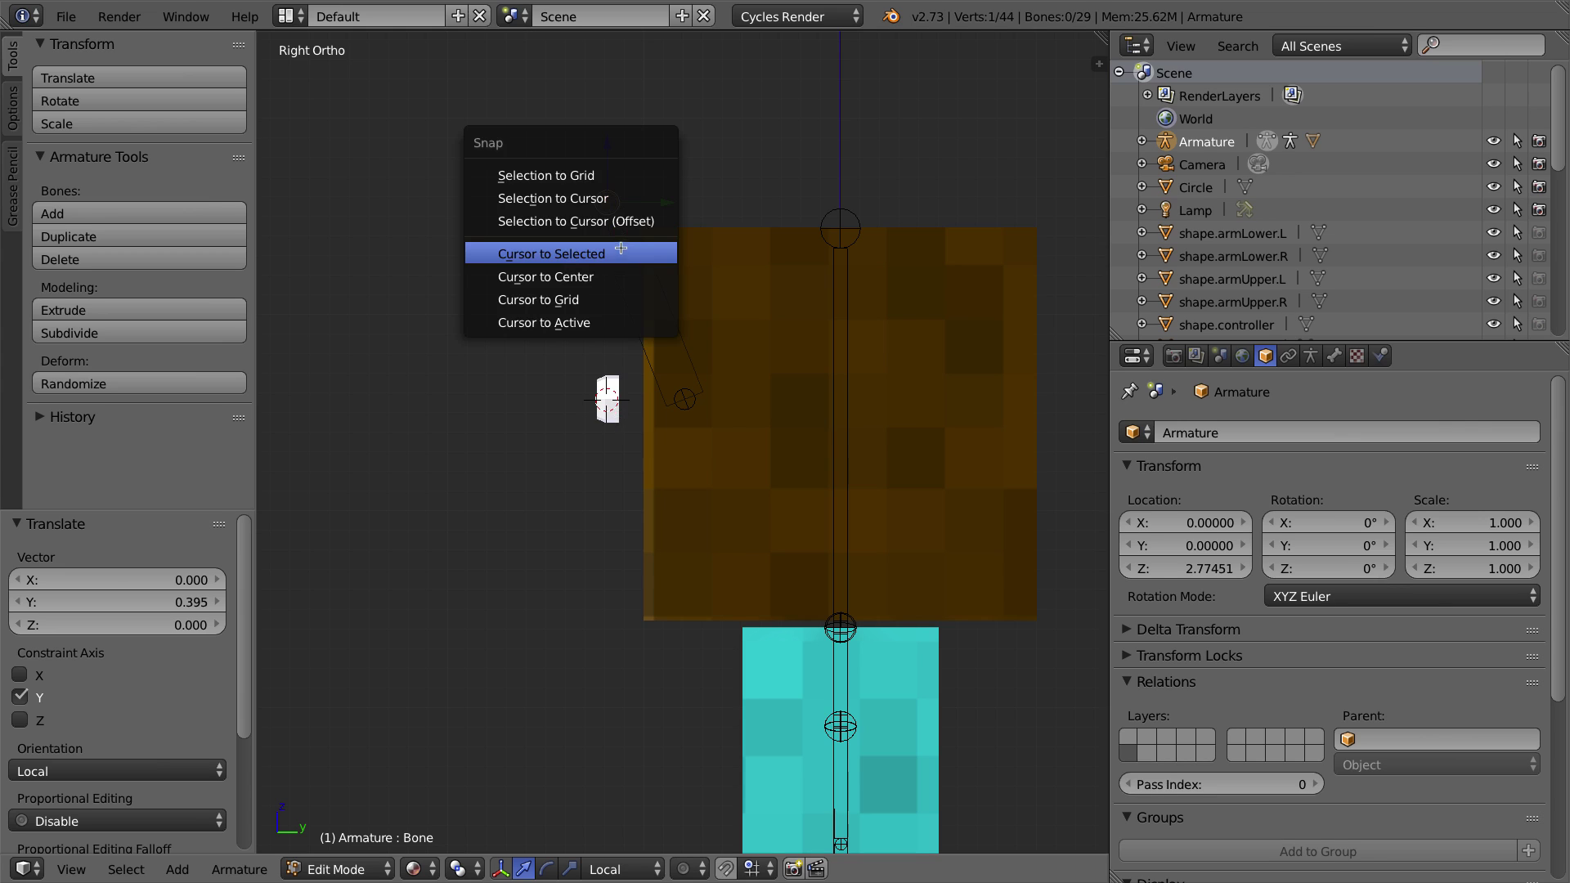
click(576, 197)
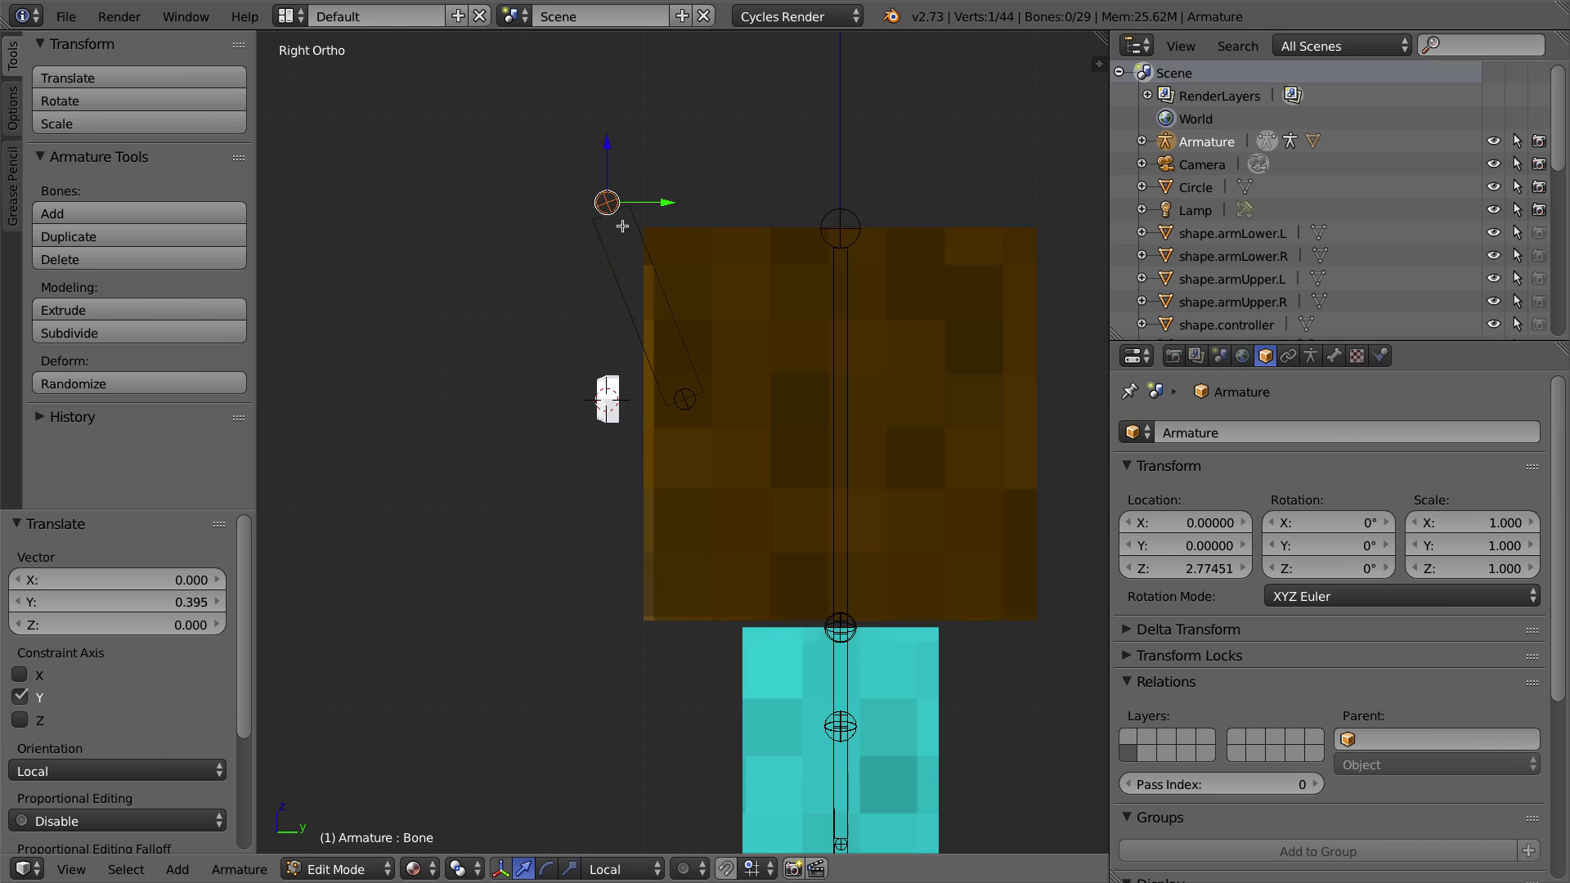
key(shift+s)
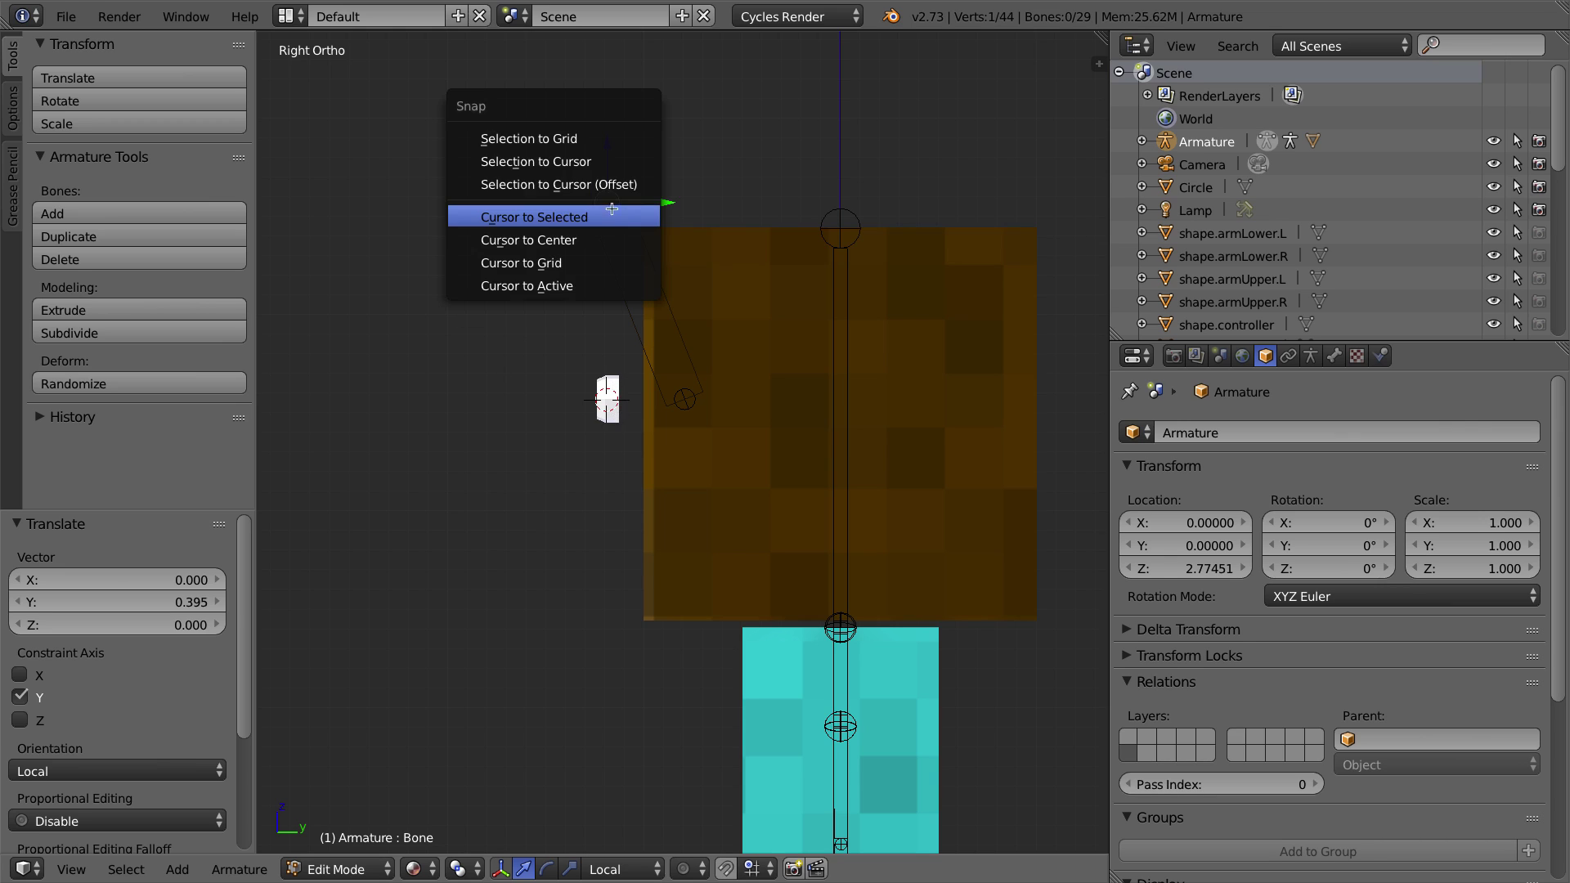
click(609, 158)
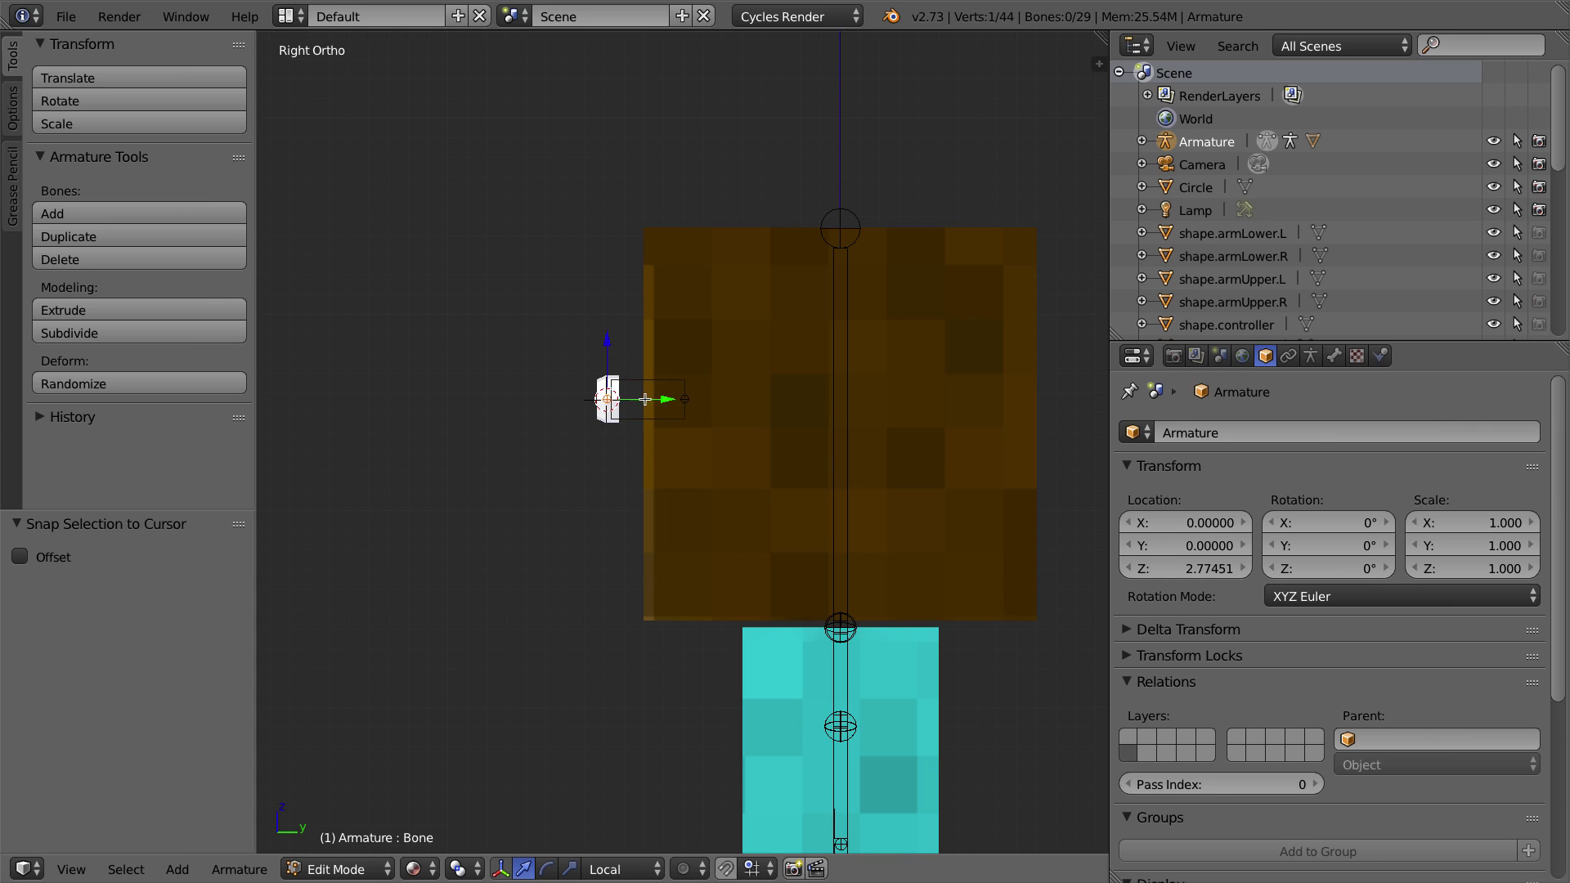
Step: Rename the new bone behind the character's right eye block as eye.R
middle_drag(586, 388, 658, 407)
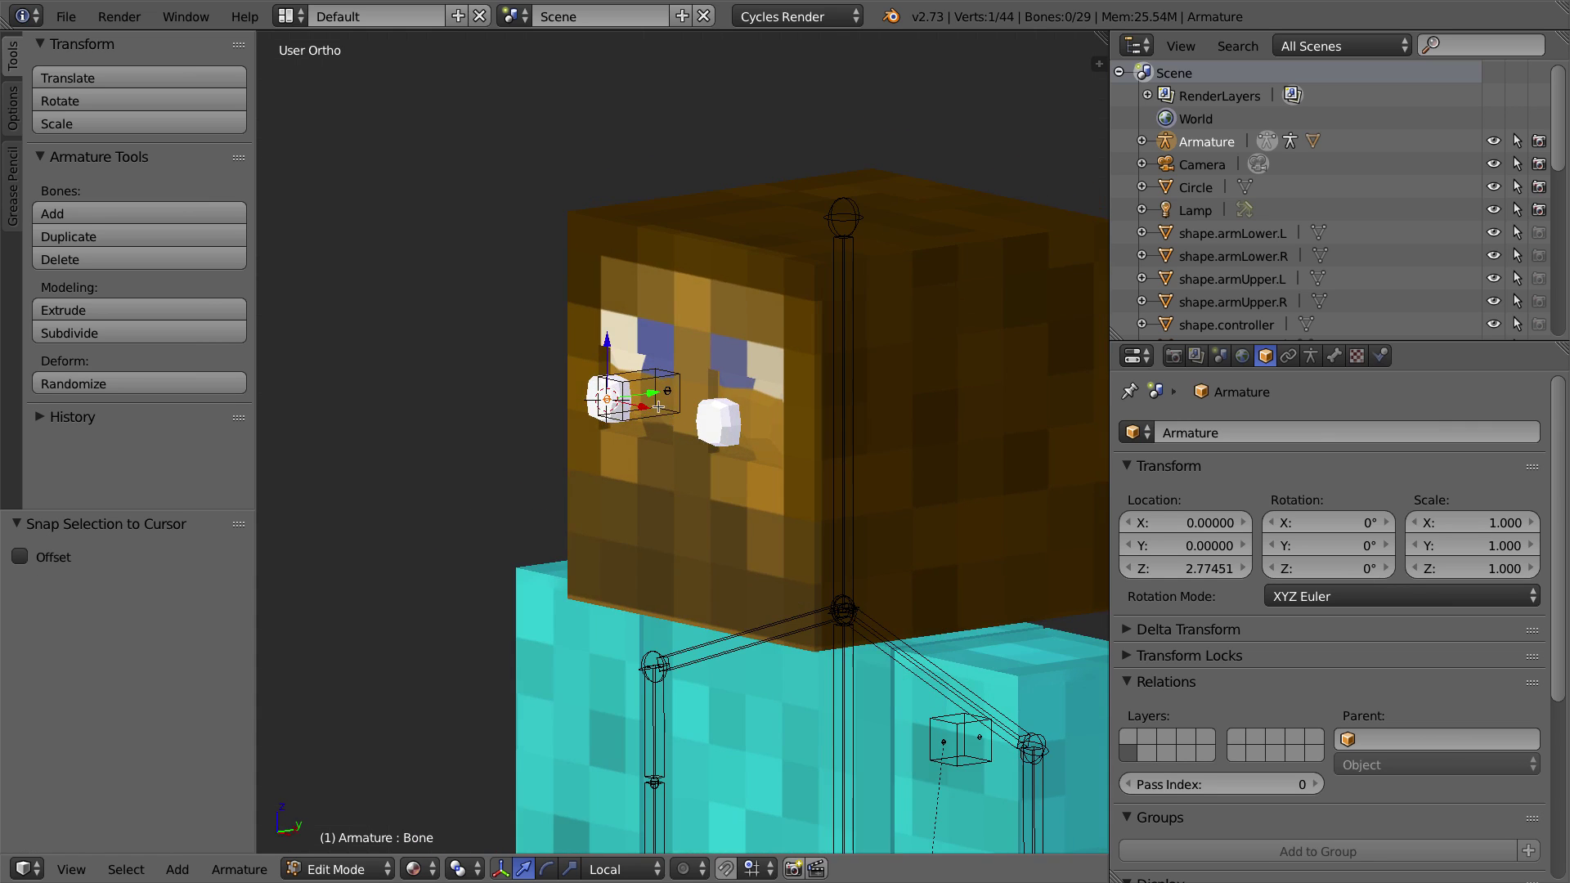
right_click(646, 377)
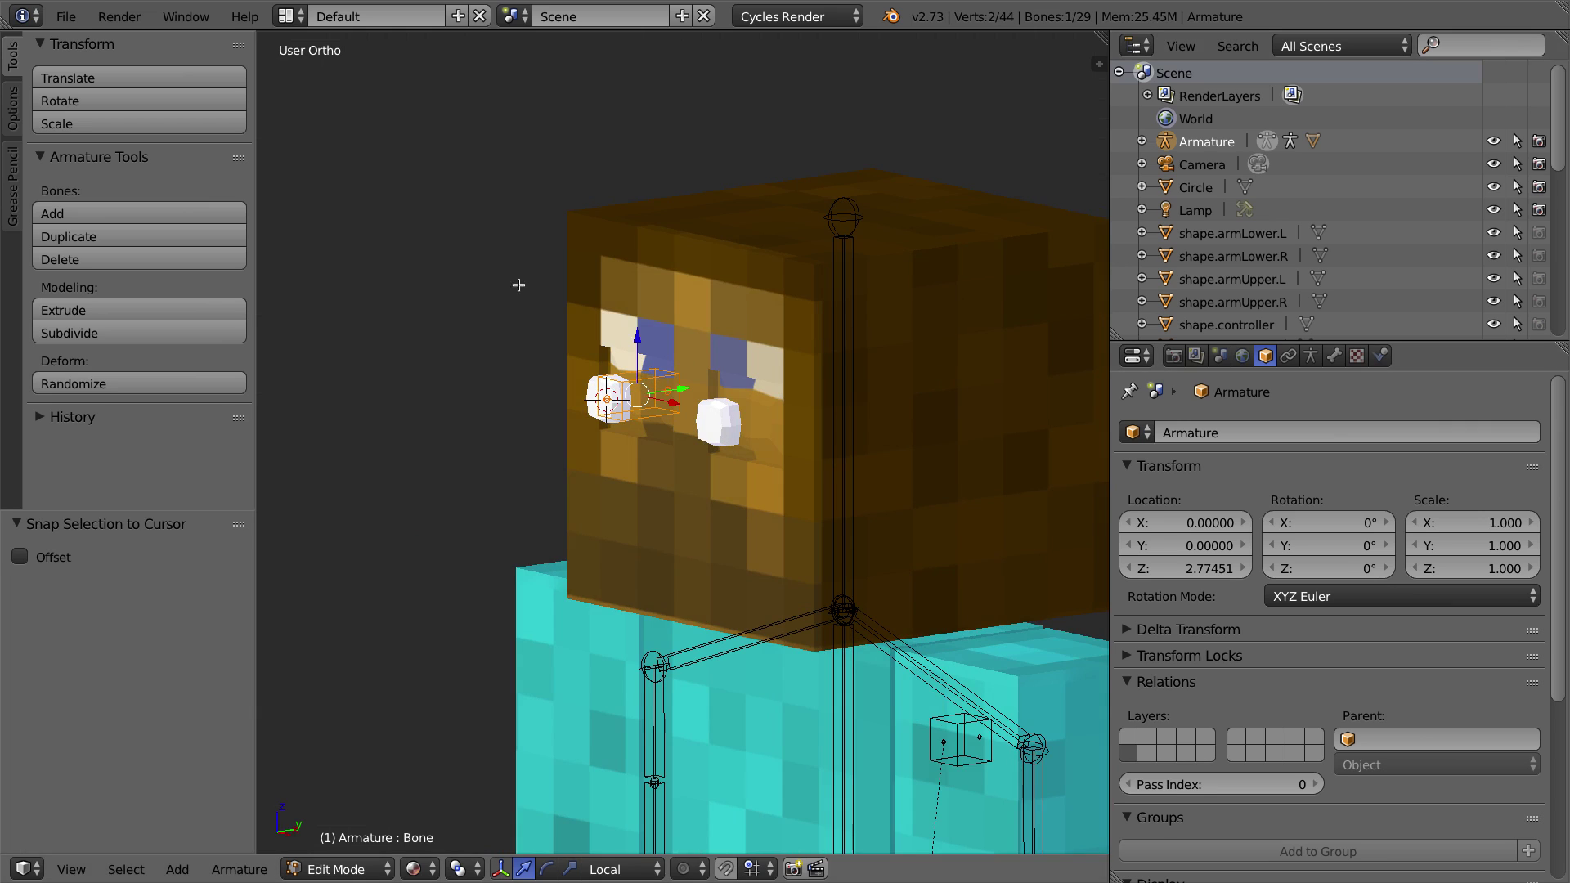
click(1333, 354)
click(1212, 436)
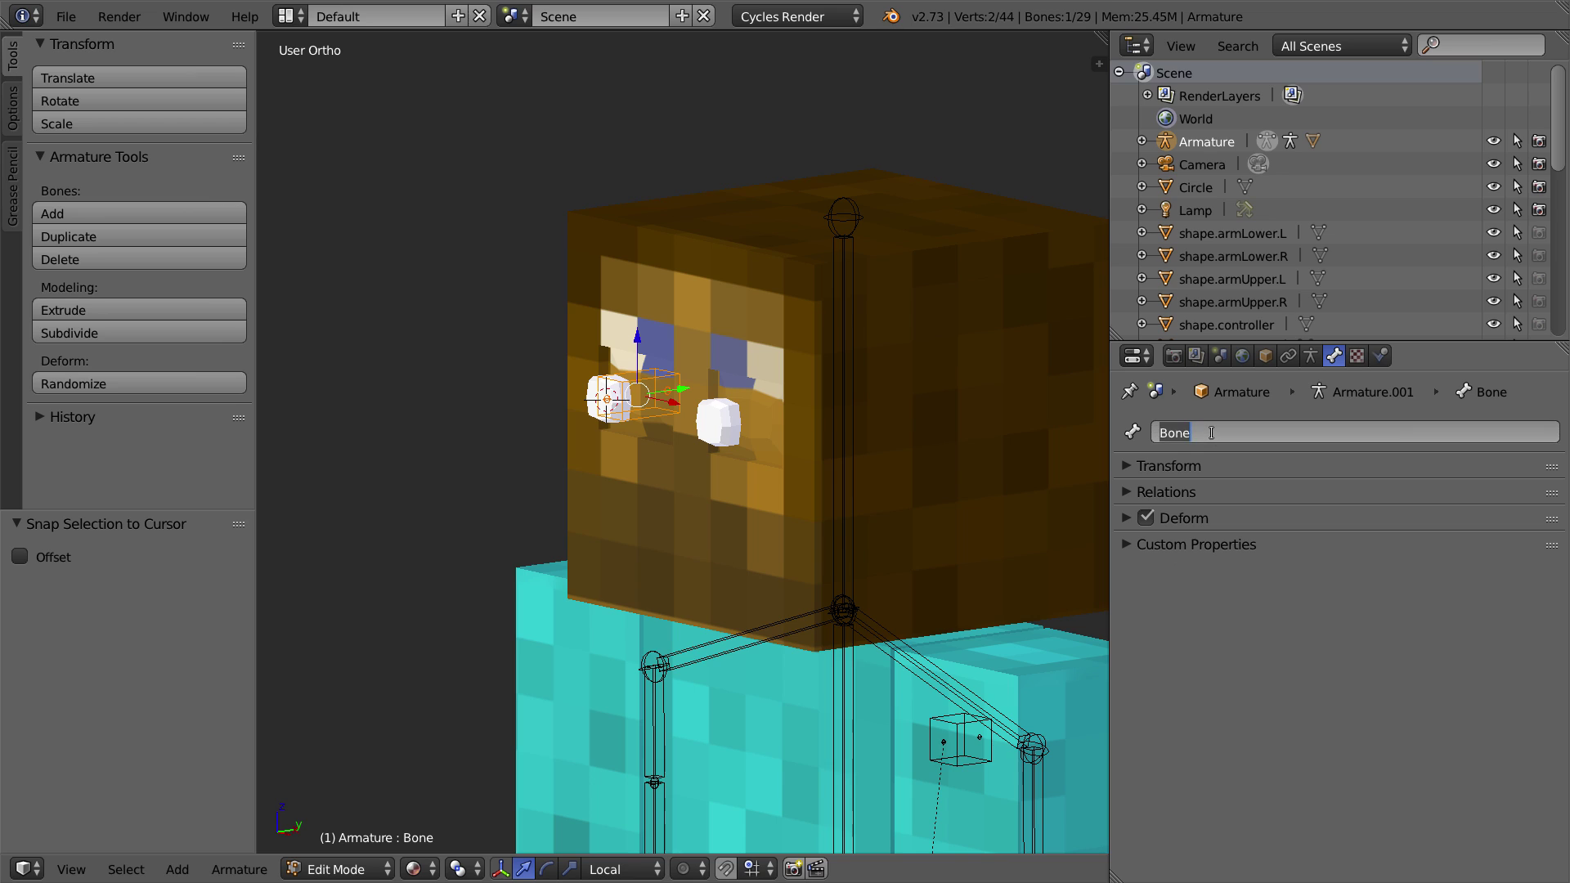
text(eye.R)
key(Return)
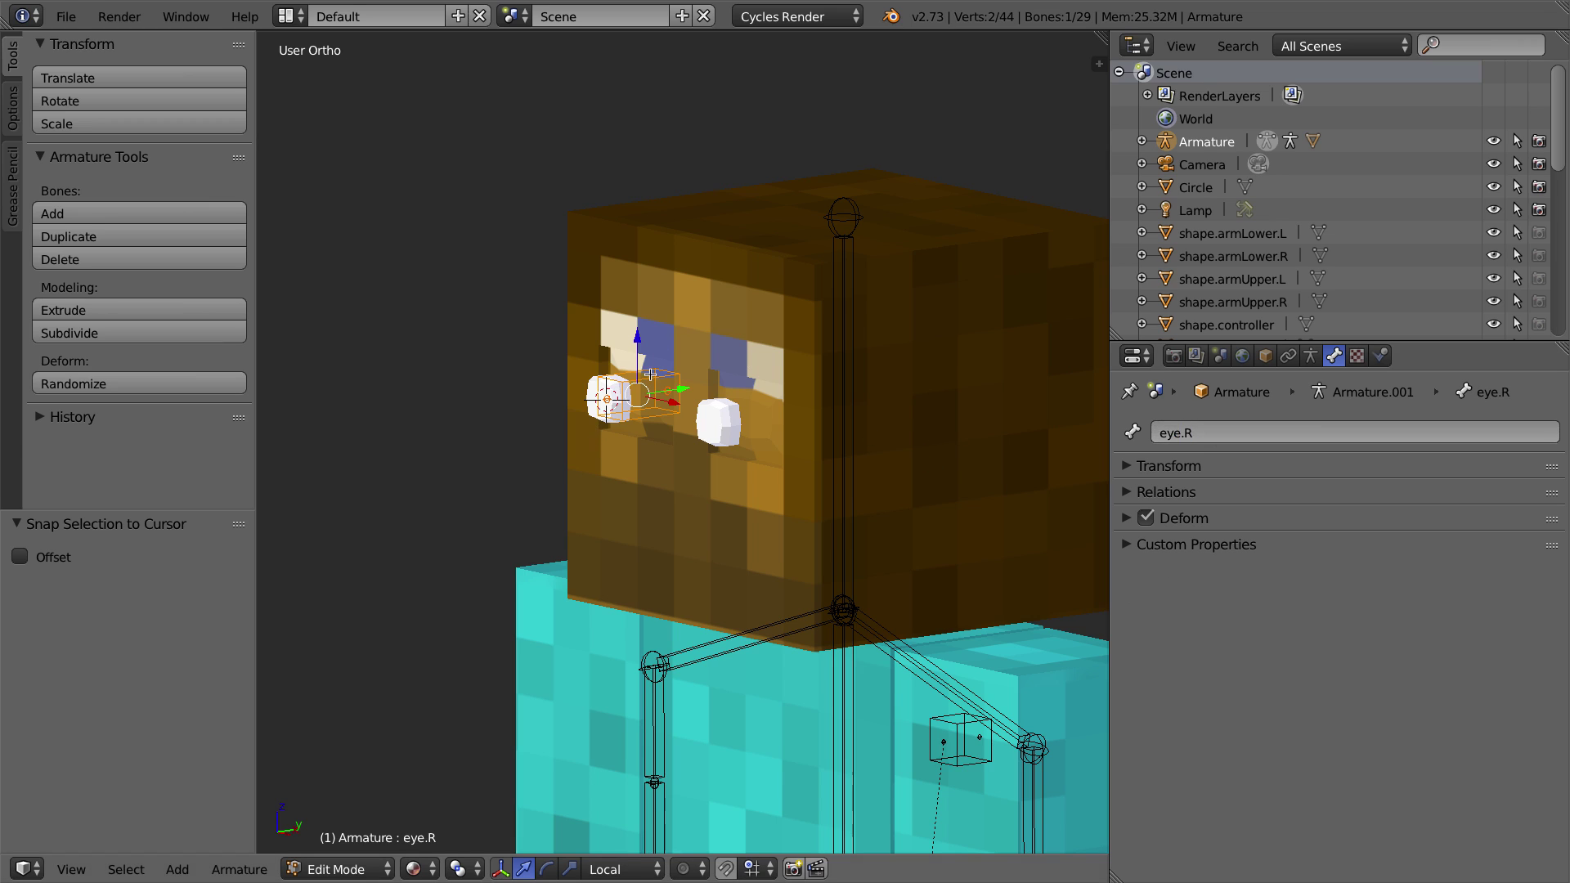
Step: Duplicate the eye.R bone and place the copy in front of the face, about -2.541 along global Y
middle_drag(686, 421, 759, 424)
middle_drag(626, 382, 648, 358)
key(KP_1)
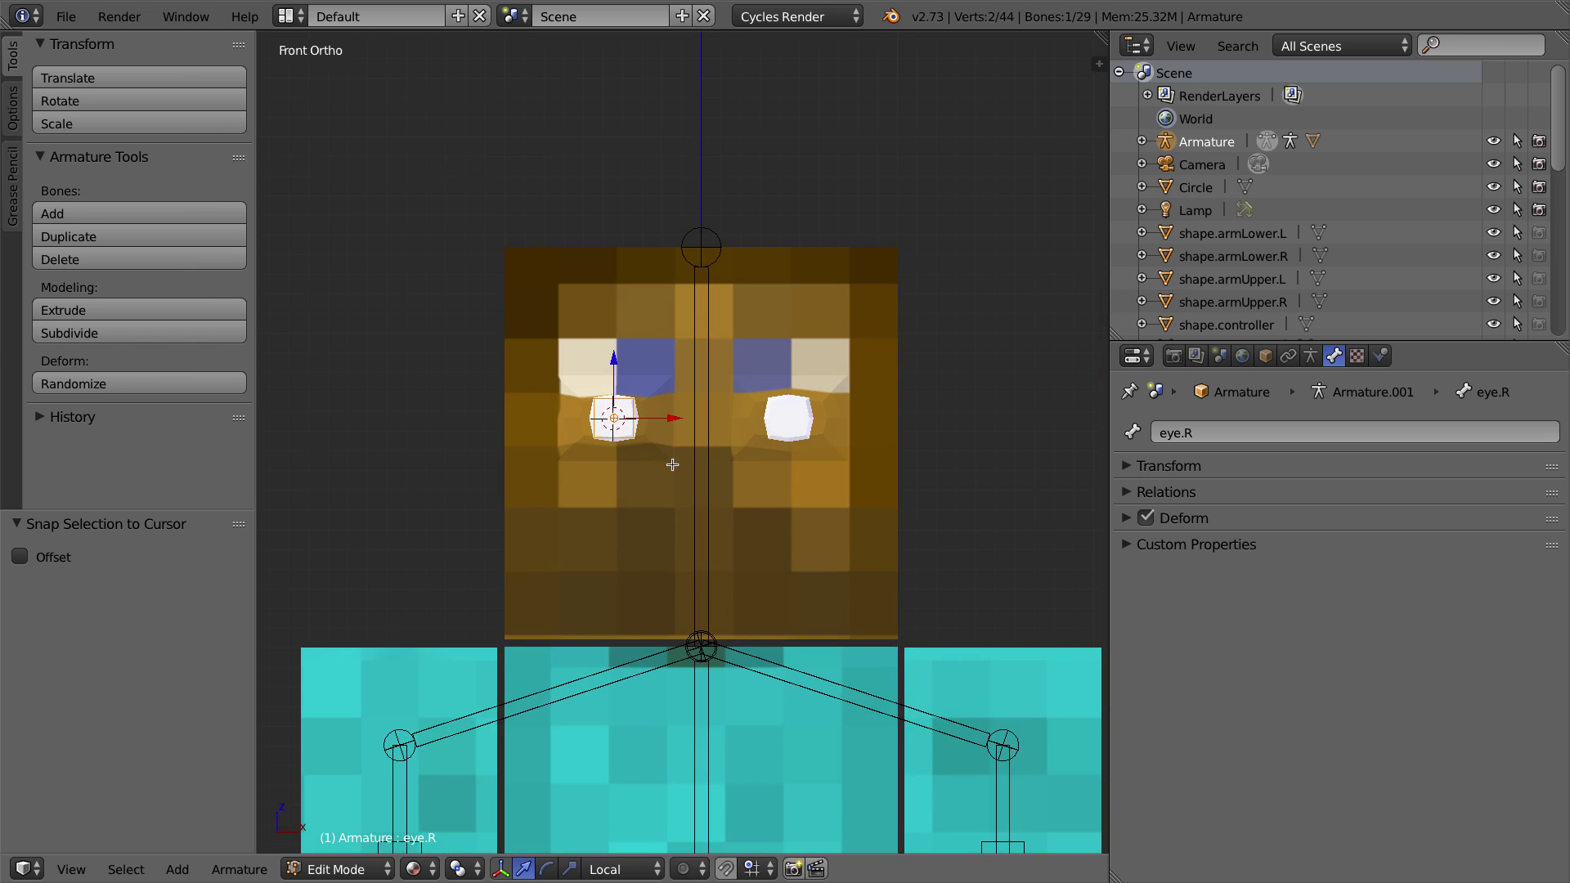
middle_drag(724, 370, 760, 368)
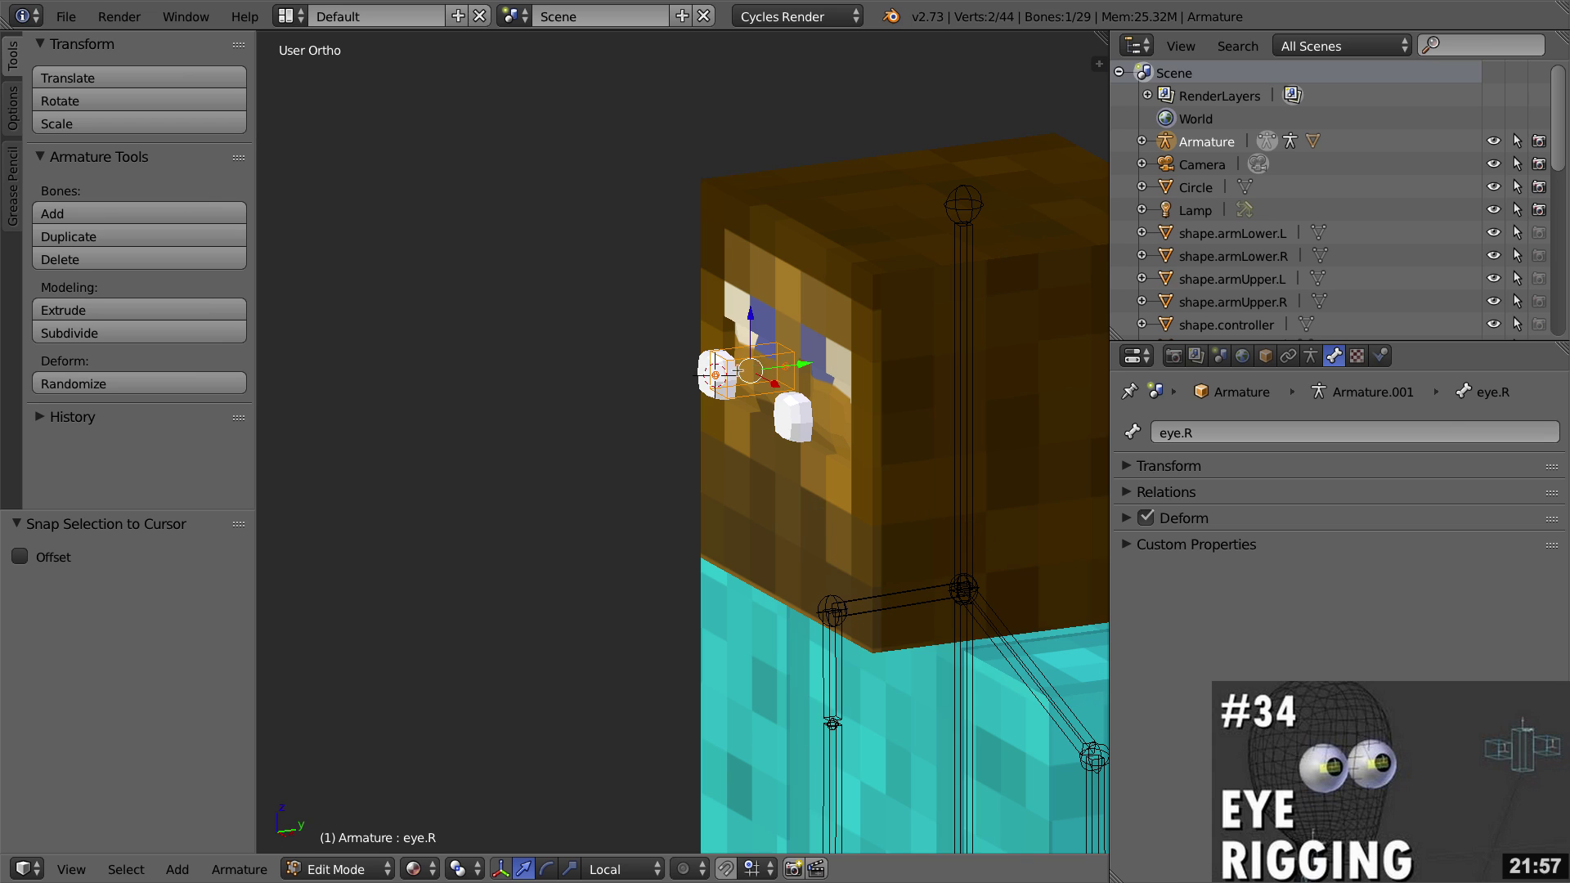
key(KP_3)
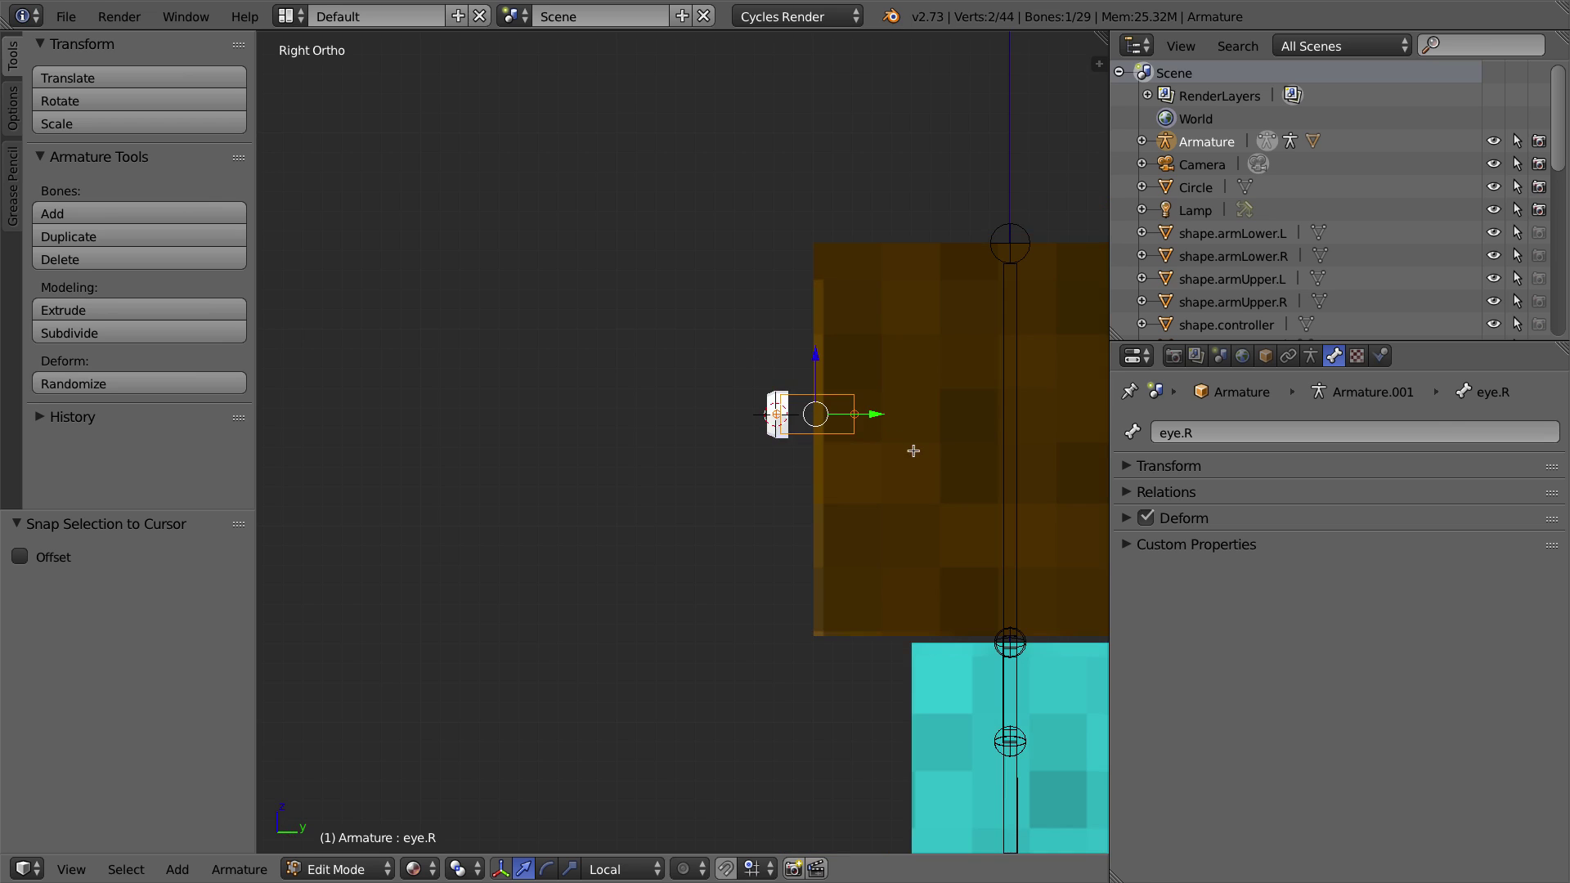
key(shift+d)
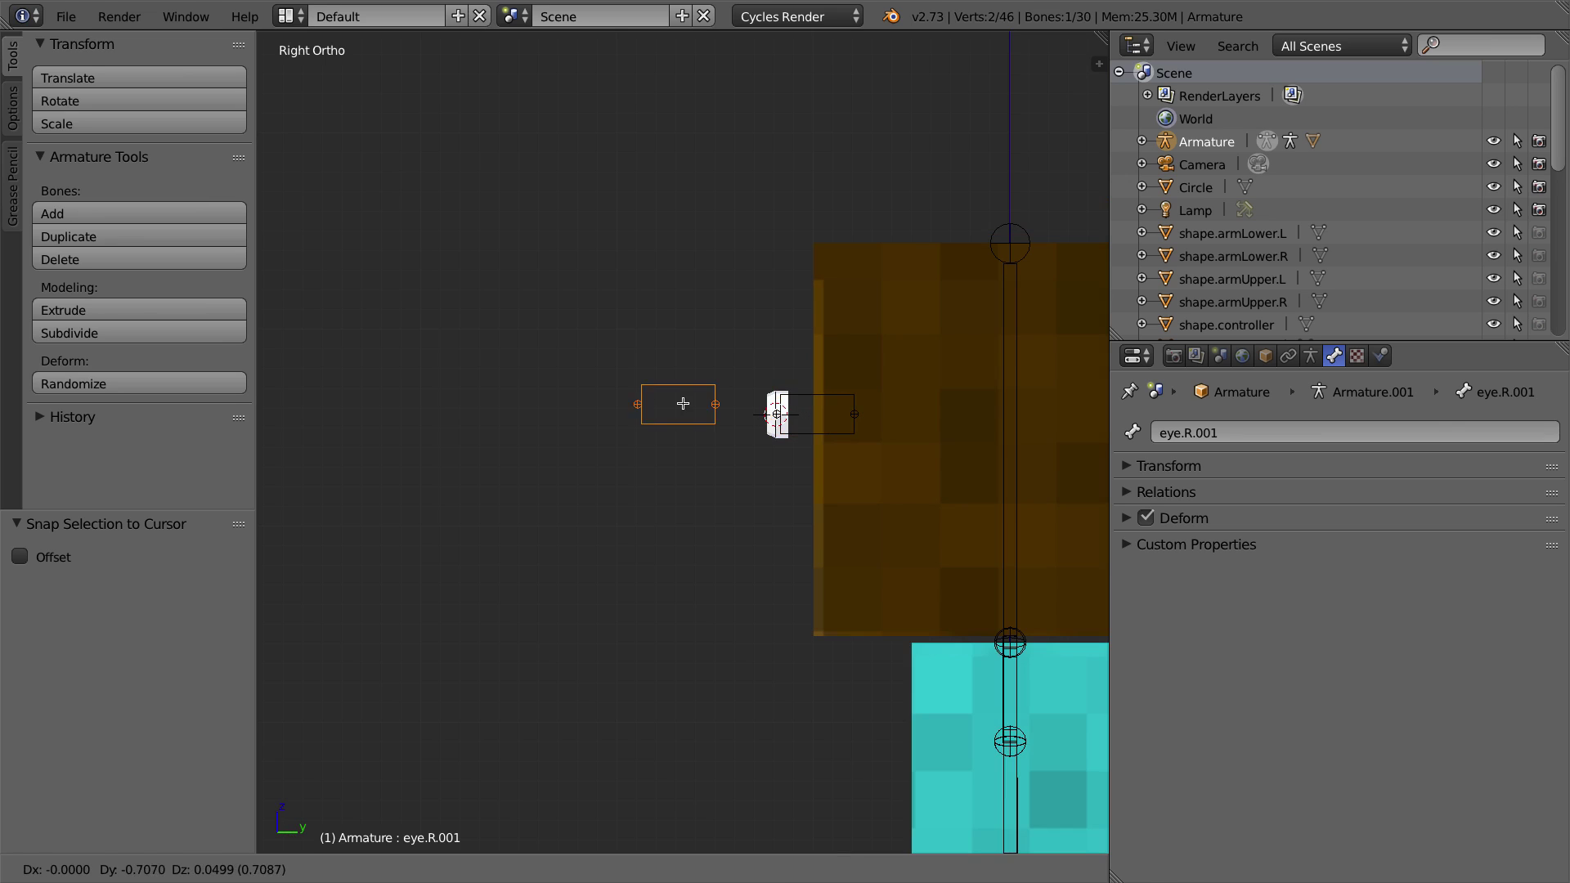
key(y)
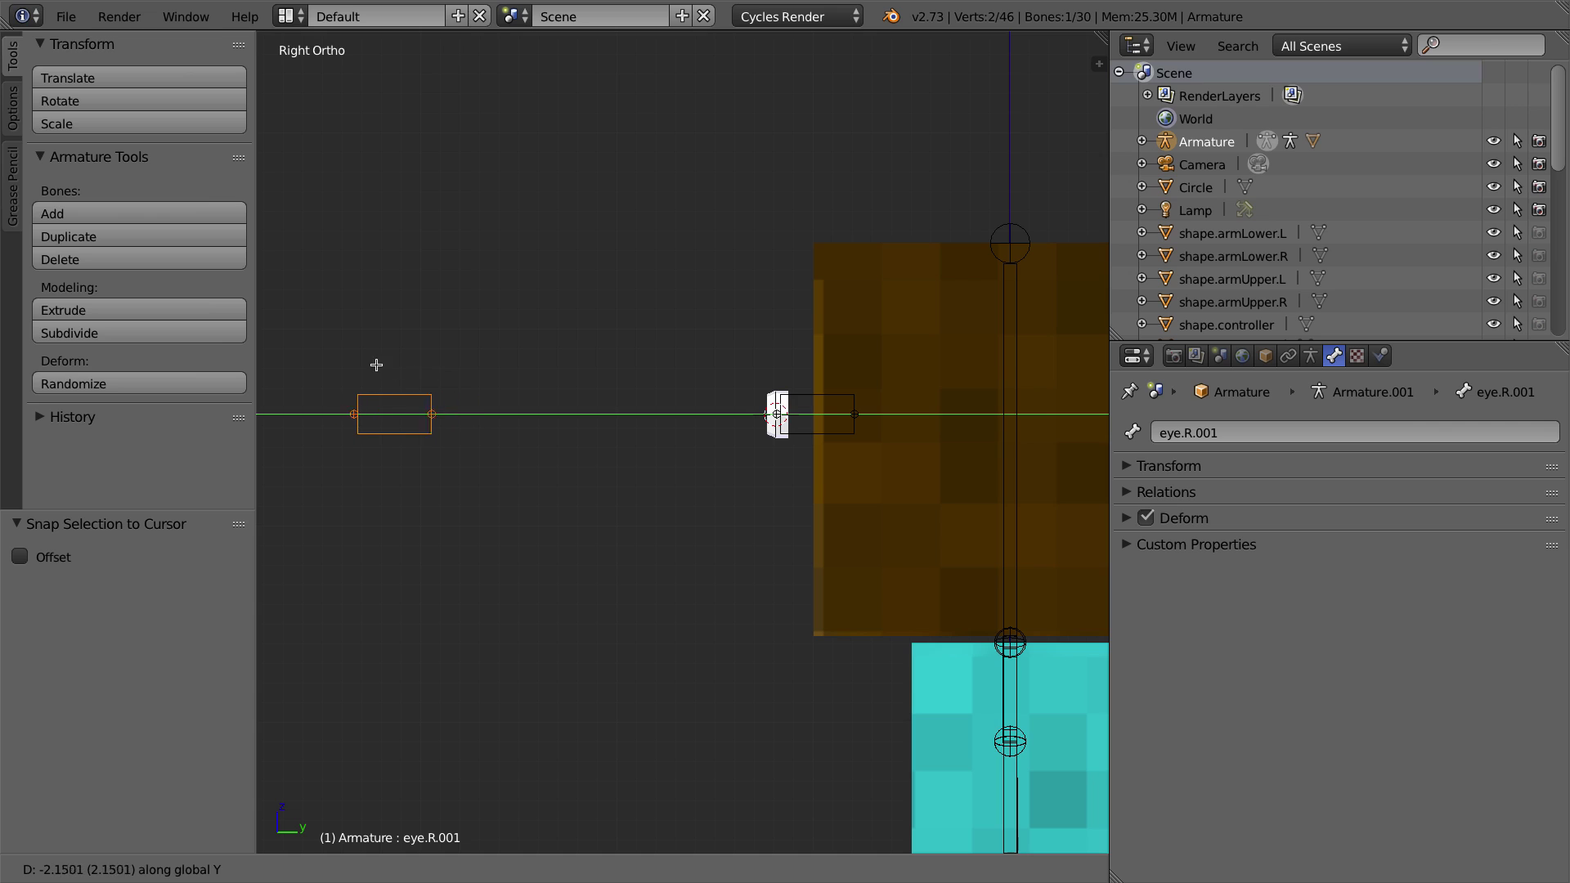
click(316, 367)
Step: Rename the duplicated bone in front of the face as eyeTarget.R
shift+middle_drag(341, 407, 586, 417)
right_click(1063, 407)
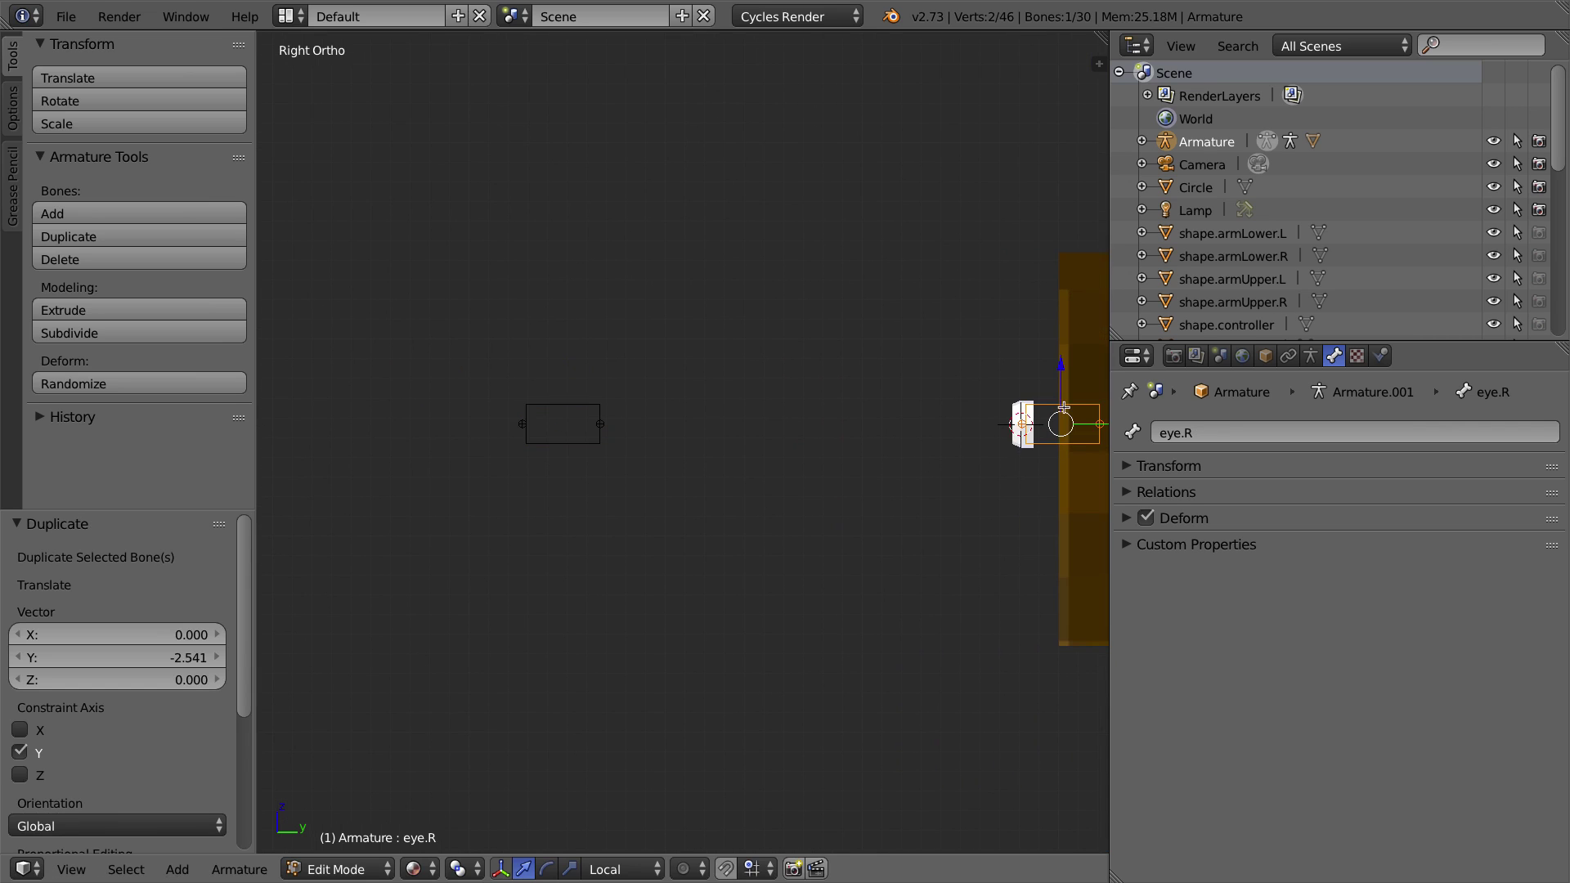
right_click(544, 407)
double_click(1174, 432)
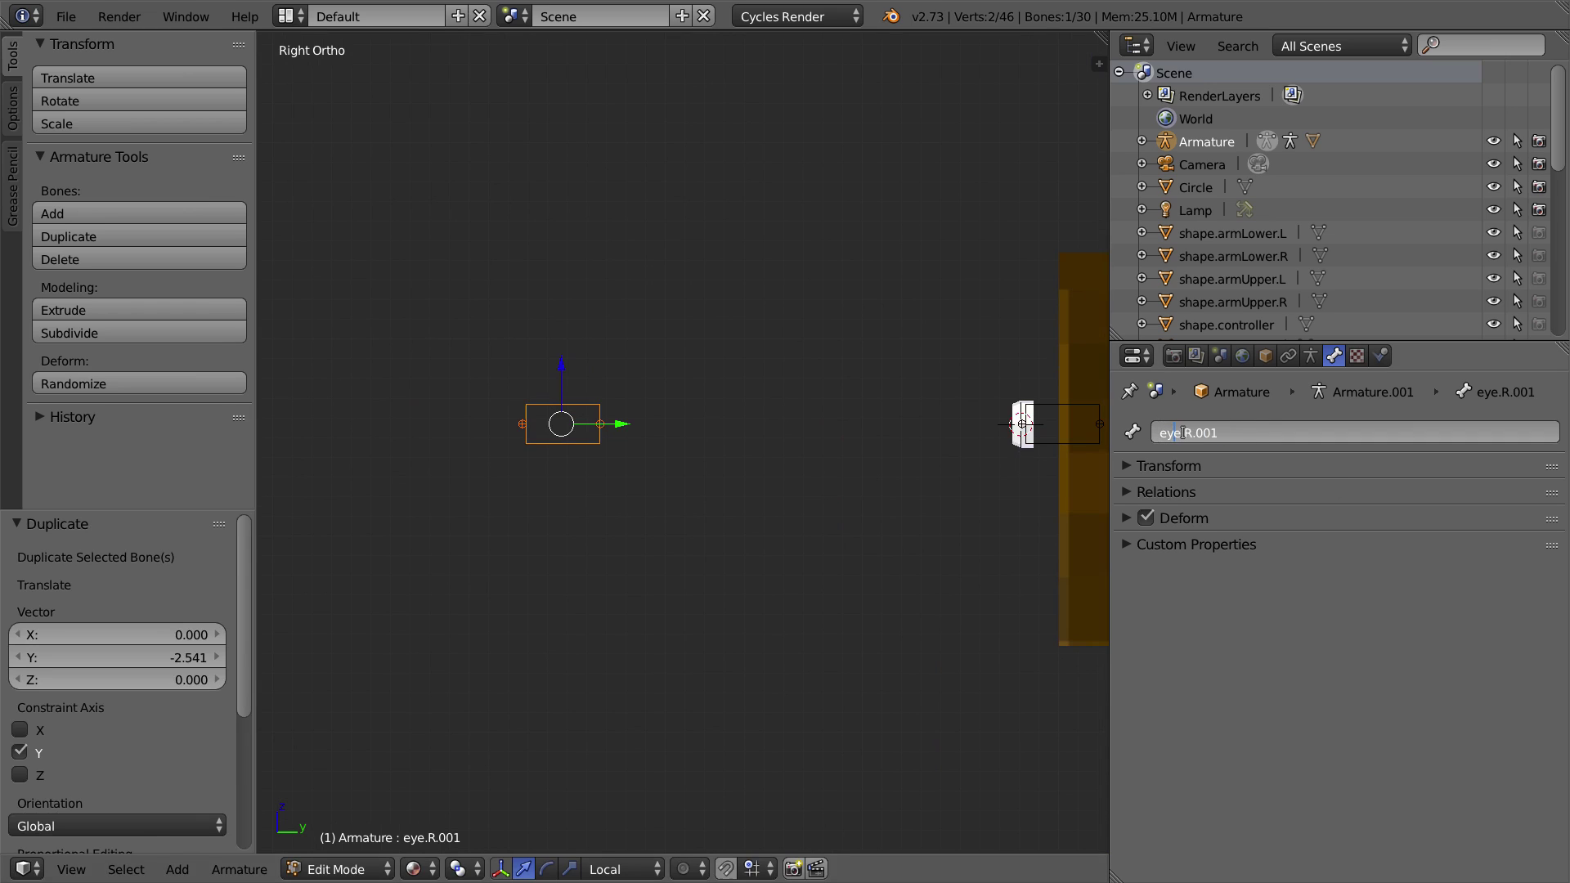
text(Target.)
key(Delete)
key(BackSpace)
key(BackSpace)
key(Return)
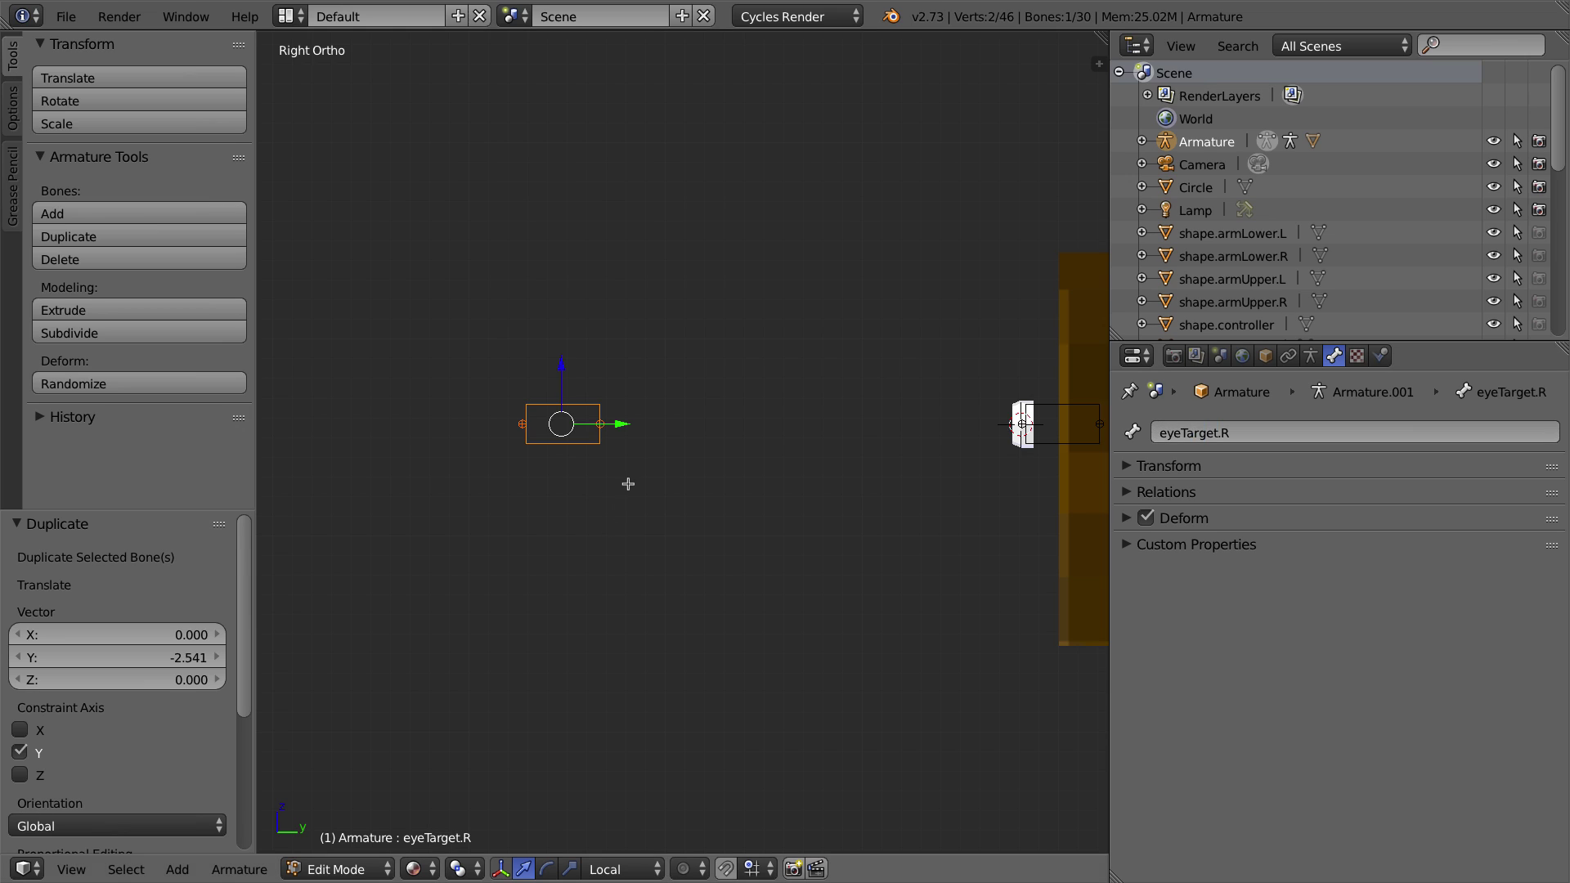
Step: Duplicate the eye.R and eyeTarget.R bones together and move the copies 0.890 along global X to the character's left eye
shift+right_click(1055, 404)
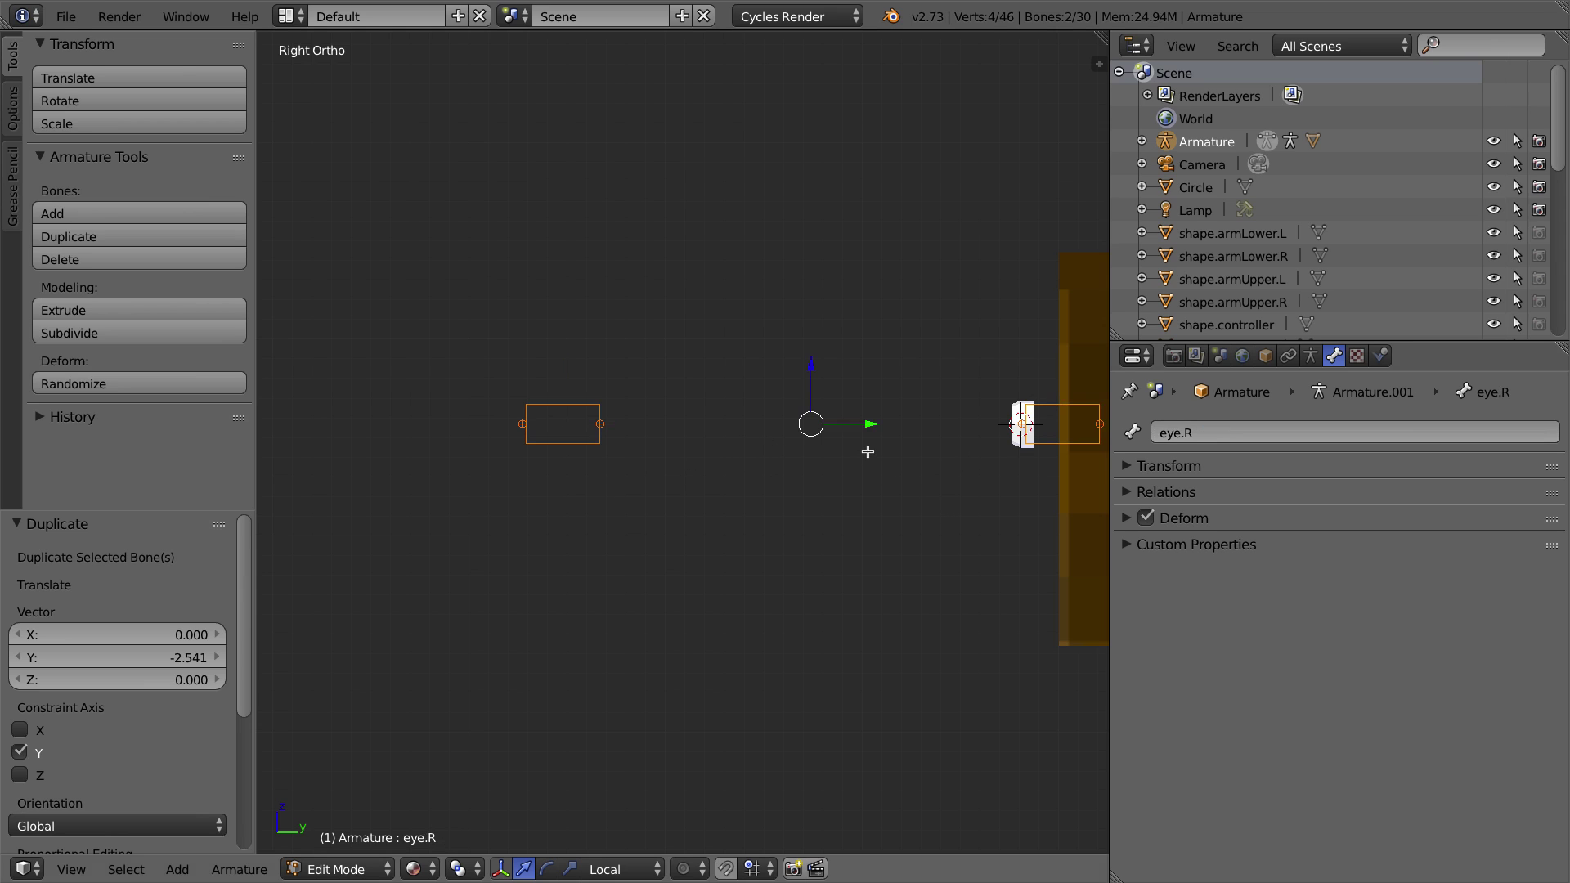
key(KP_1)
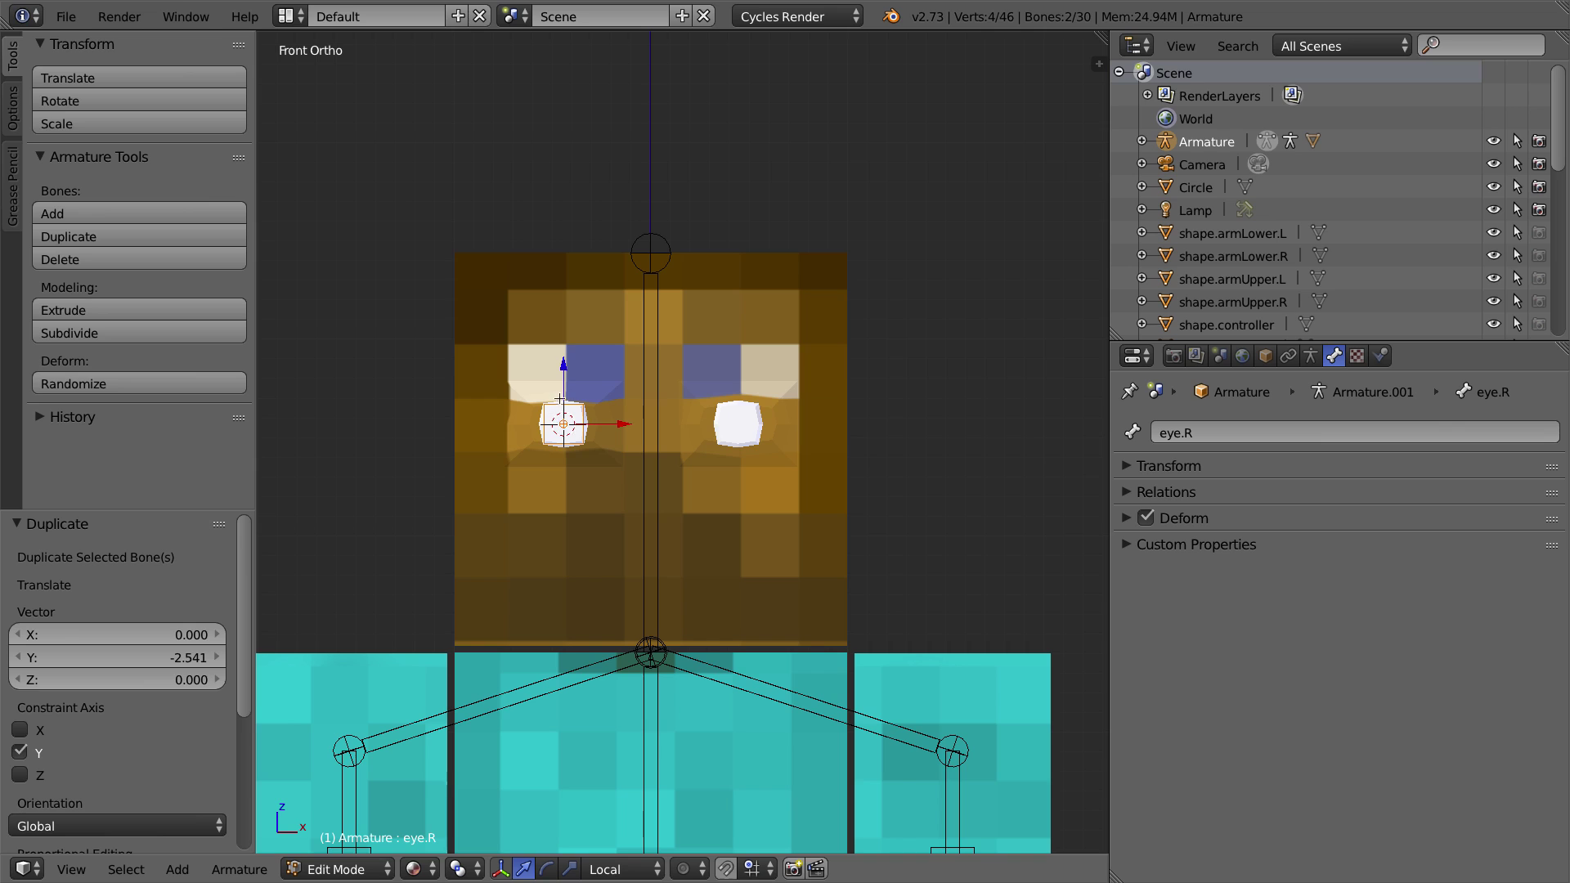
middle_drag(574, 370, 549, 444)
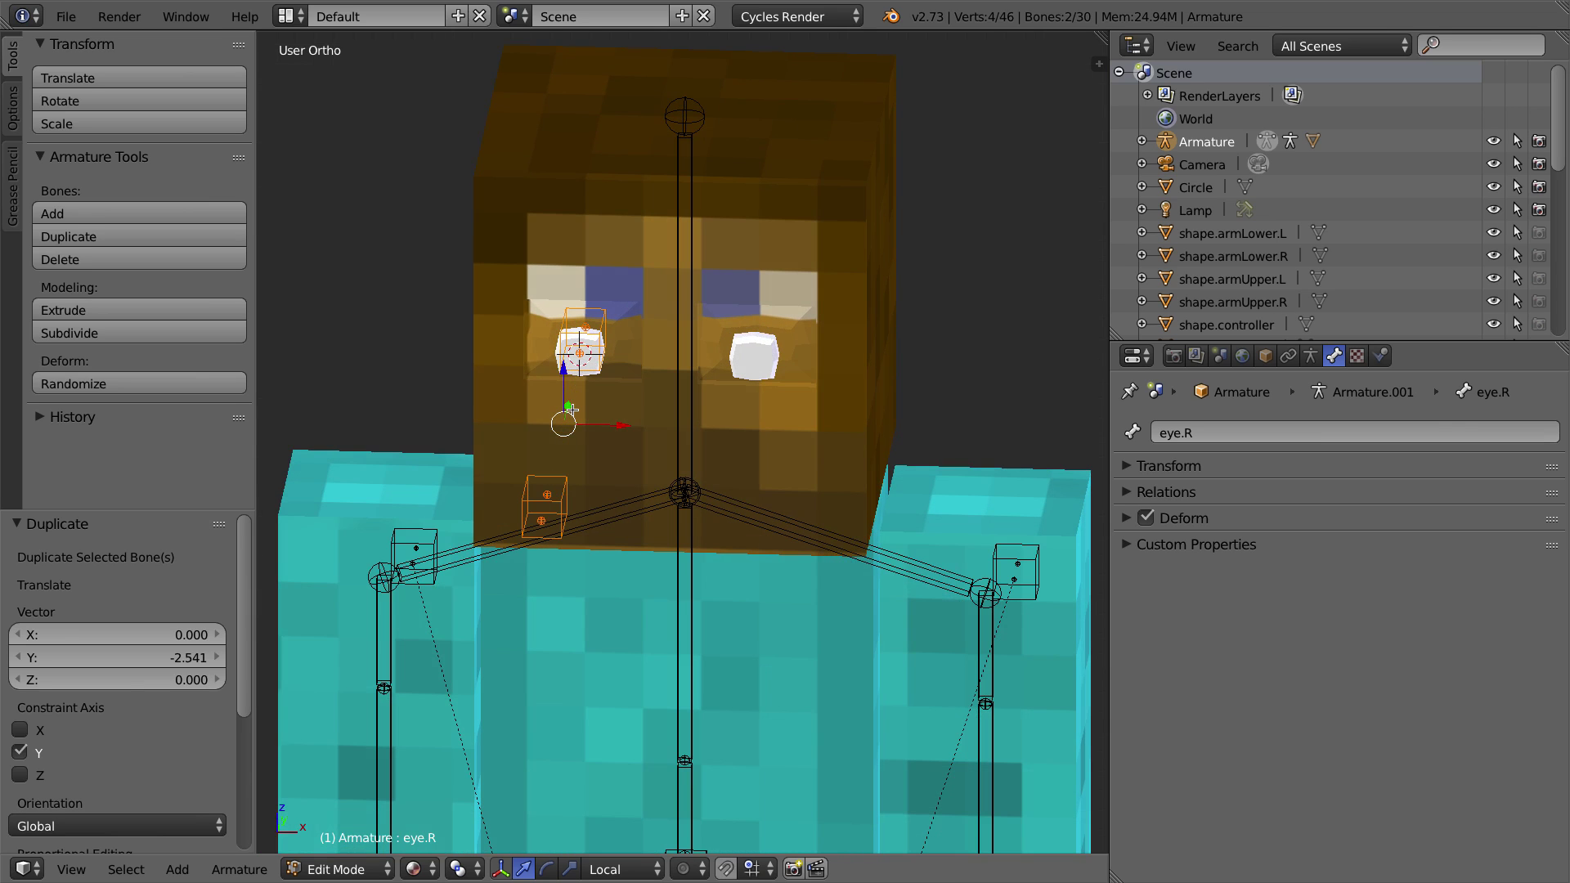
key(KP_1)
key(shift+d)
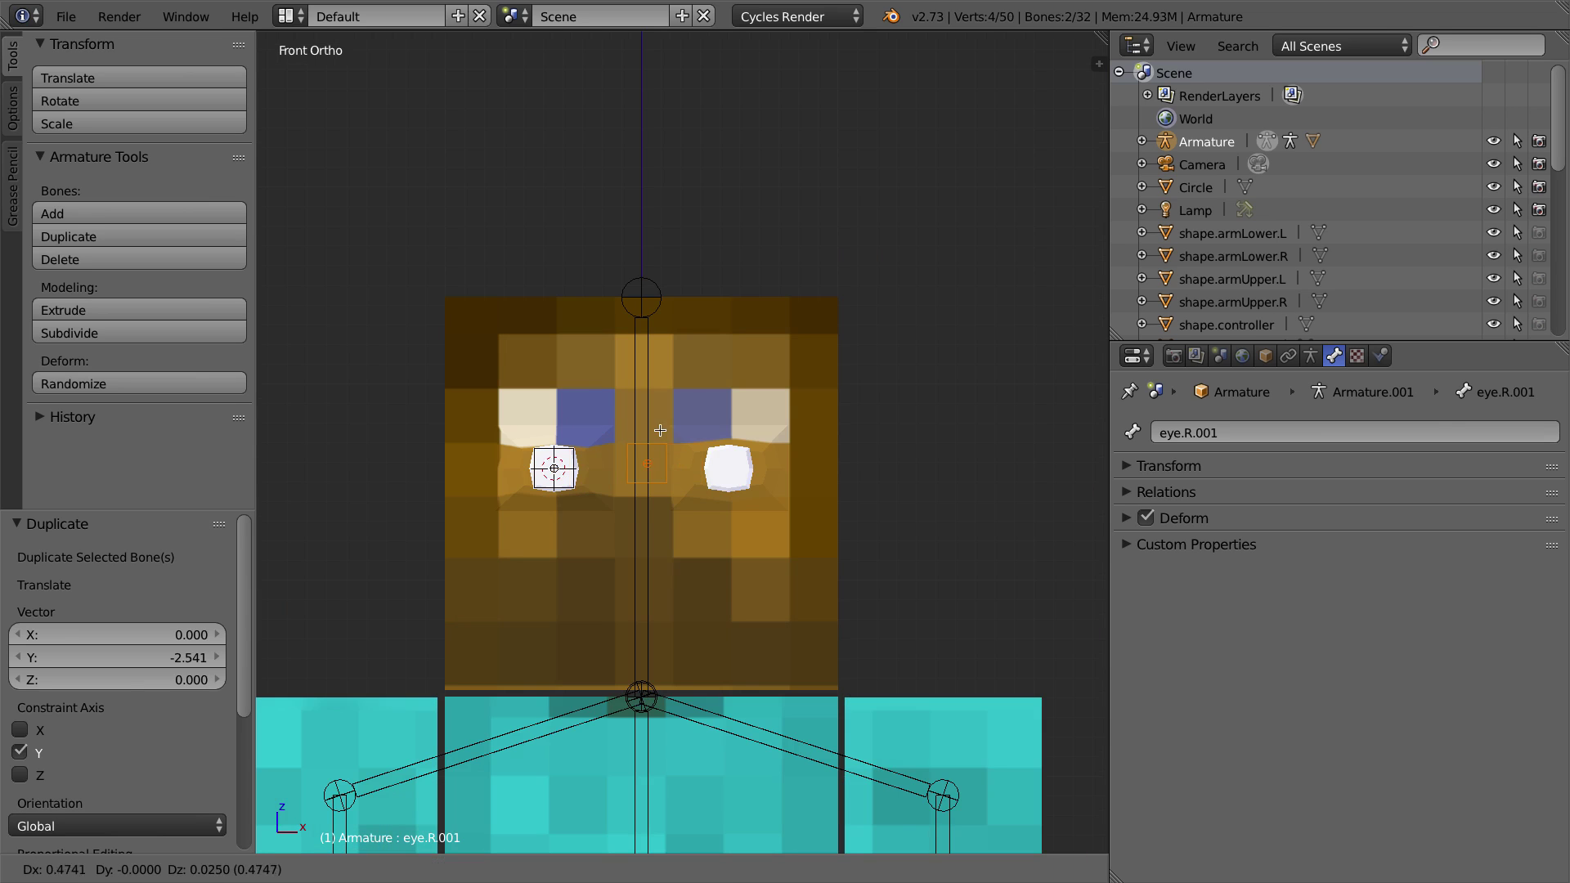
key(x)
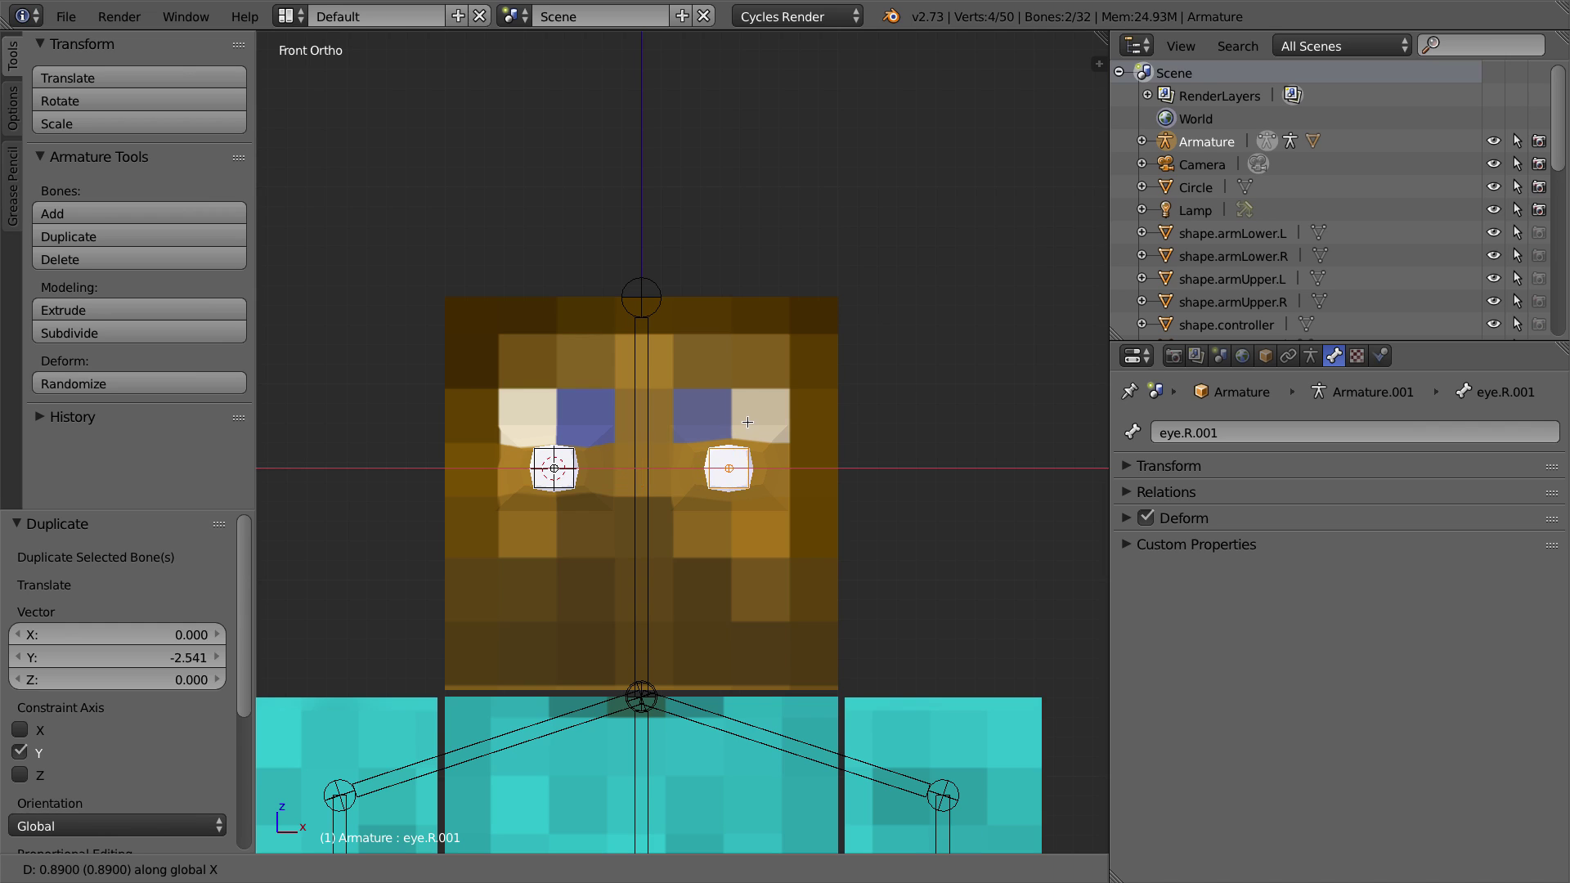
click(748, 422)
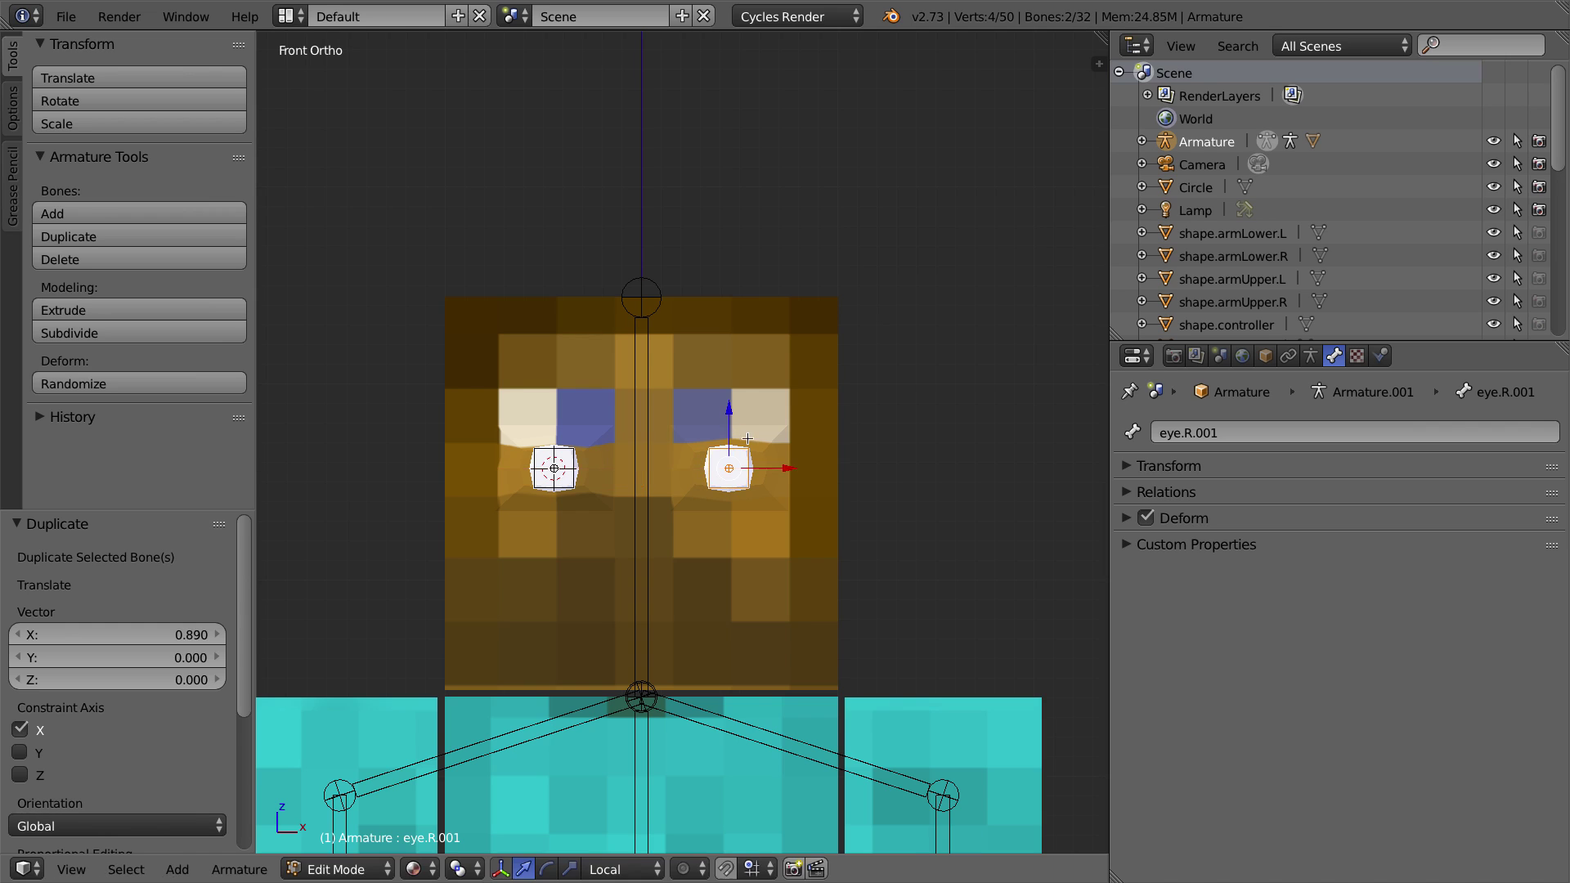
Step: Rename the duplicated bone at the character's left eye block as eye.L
scroll(748, 443, up, 1)
scroll(753, 480, up, 5)
scroll(736, 503, down, 4)
middle_drag(848, 476, 900, 432)
right_click(928, 407)
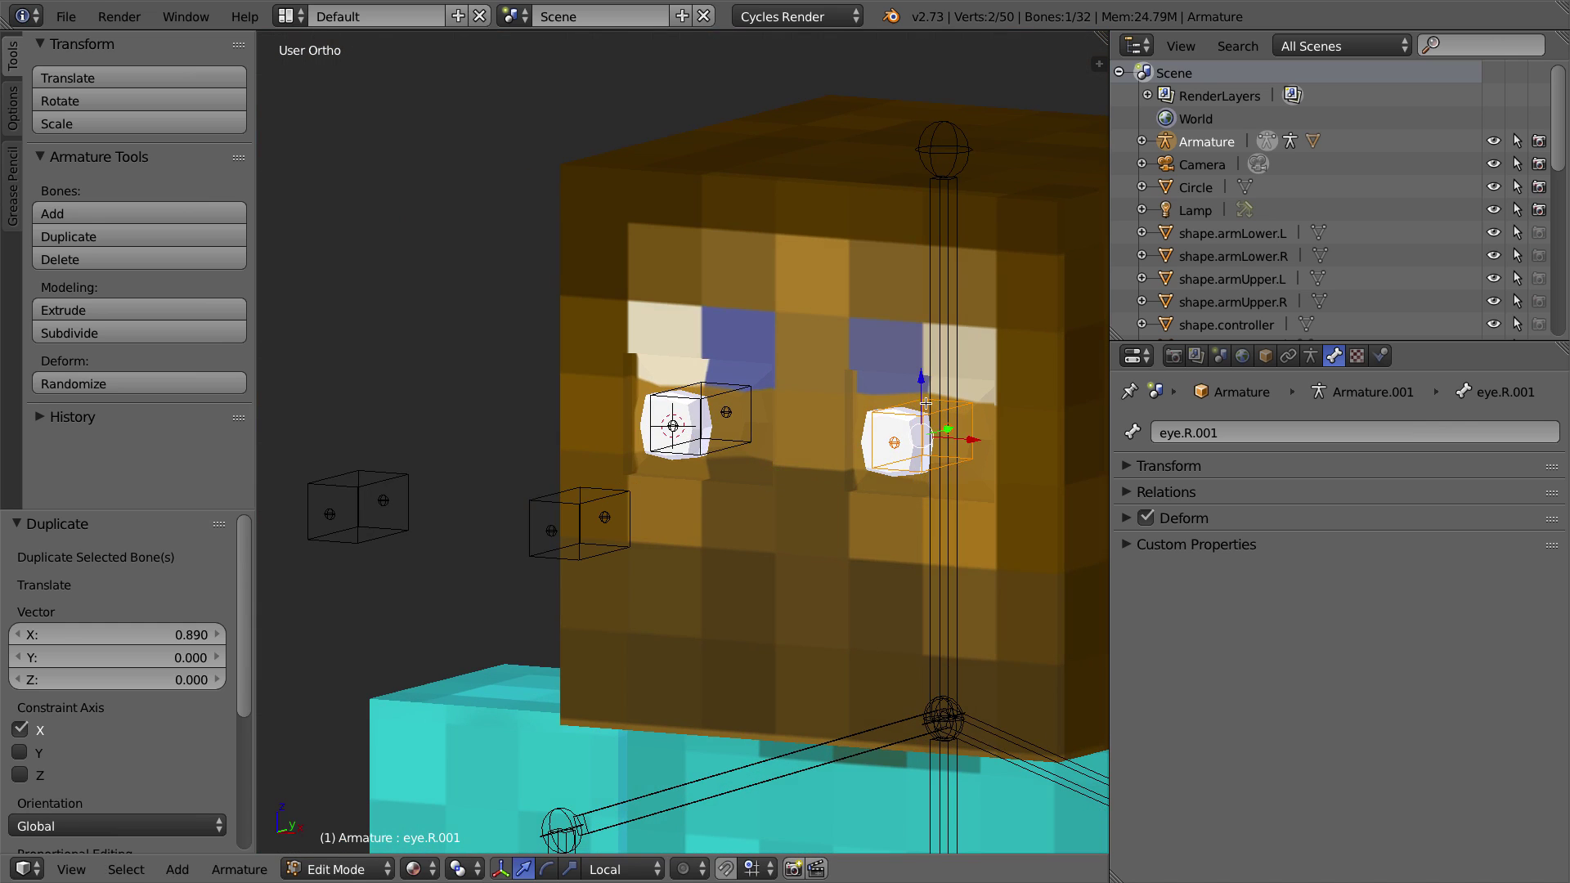
click(1251, 433)
text(eye.L)
key(Return)
Step: Rename the duplicated target bone in front of the character's left eye as eyeTarget.L
right_click(566, 496)
click(1261, 436)
click(1232, 432)
drag(1224, 431, 1369, 430)
text(L)
key(Return)
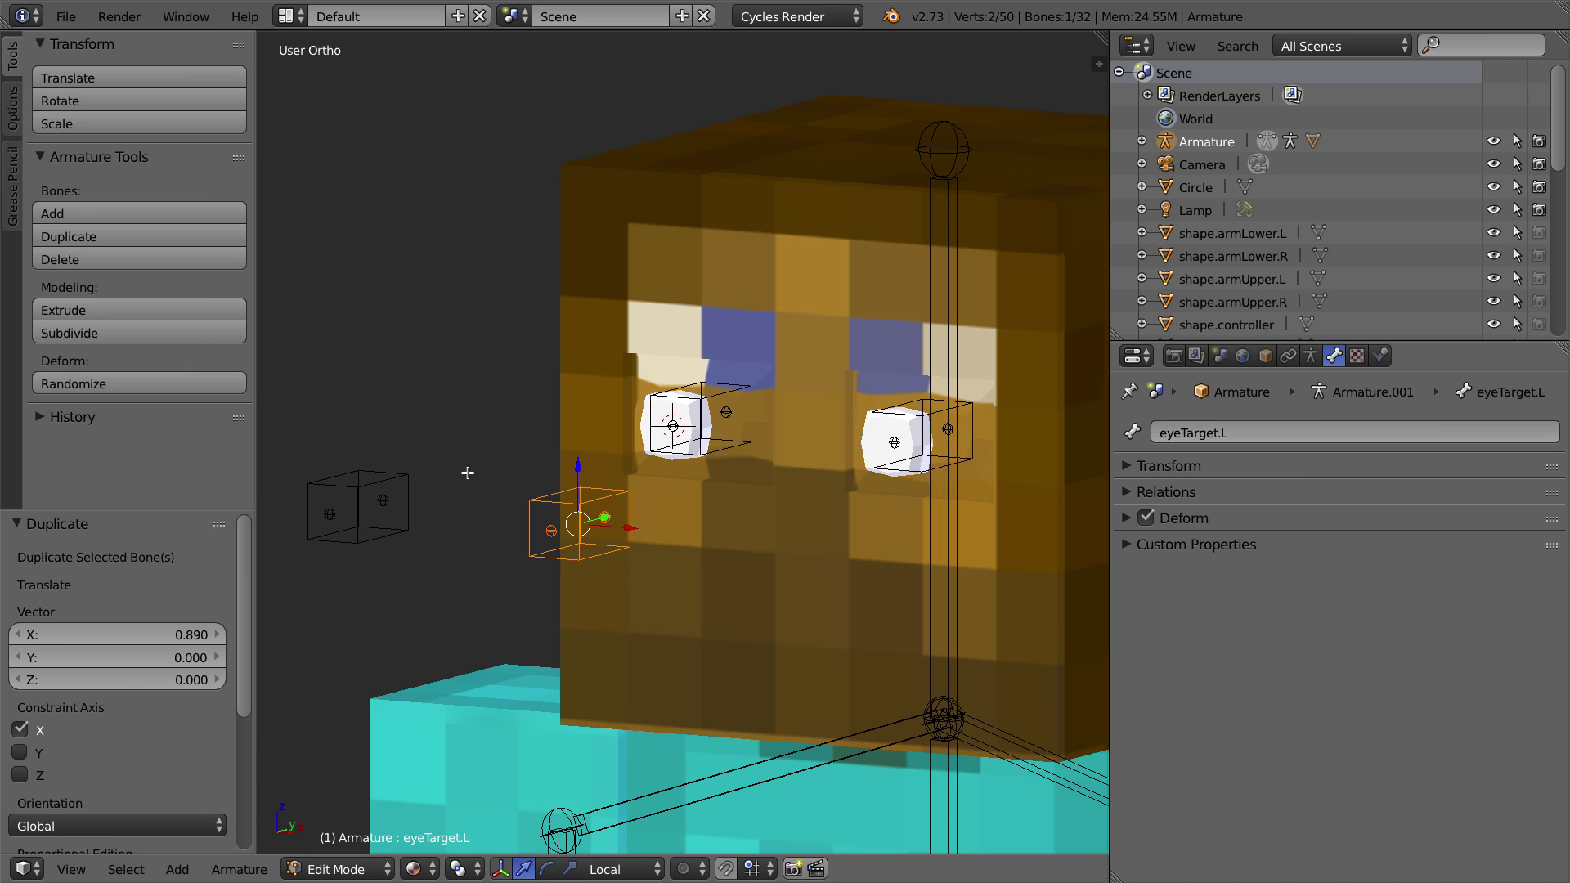
Step: Select the eyeTarget.L and eyeTarget.R bones together and snap the 3D cursor to their midpoint
middle_drag(444, 471, 623, 357)
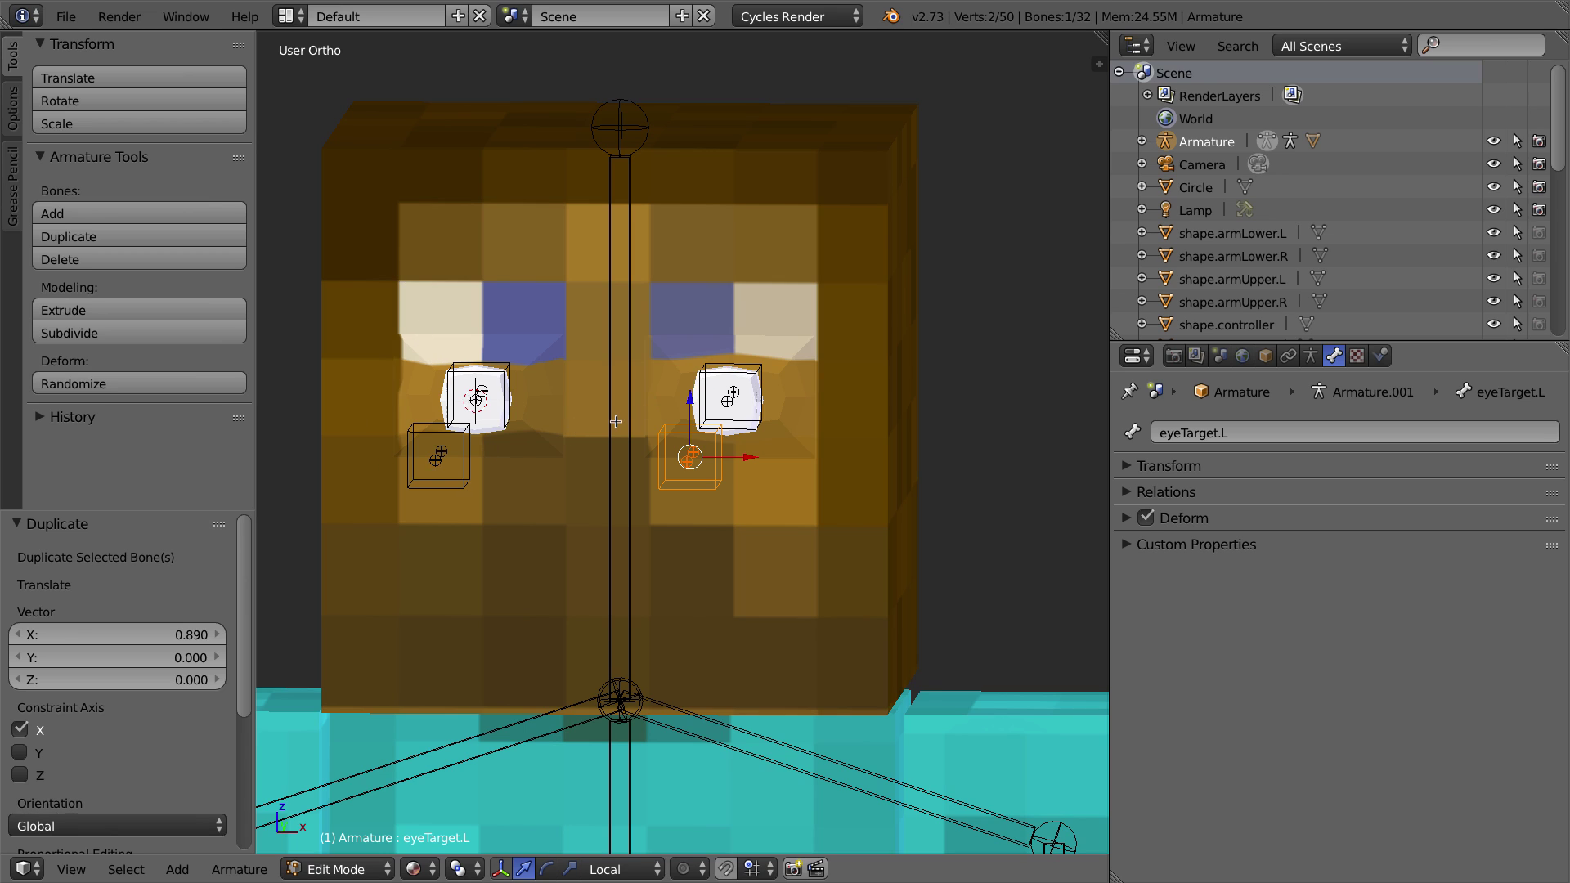
right_click(434, 442)
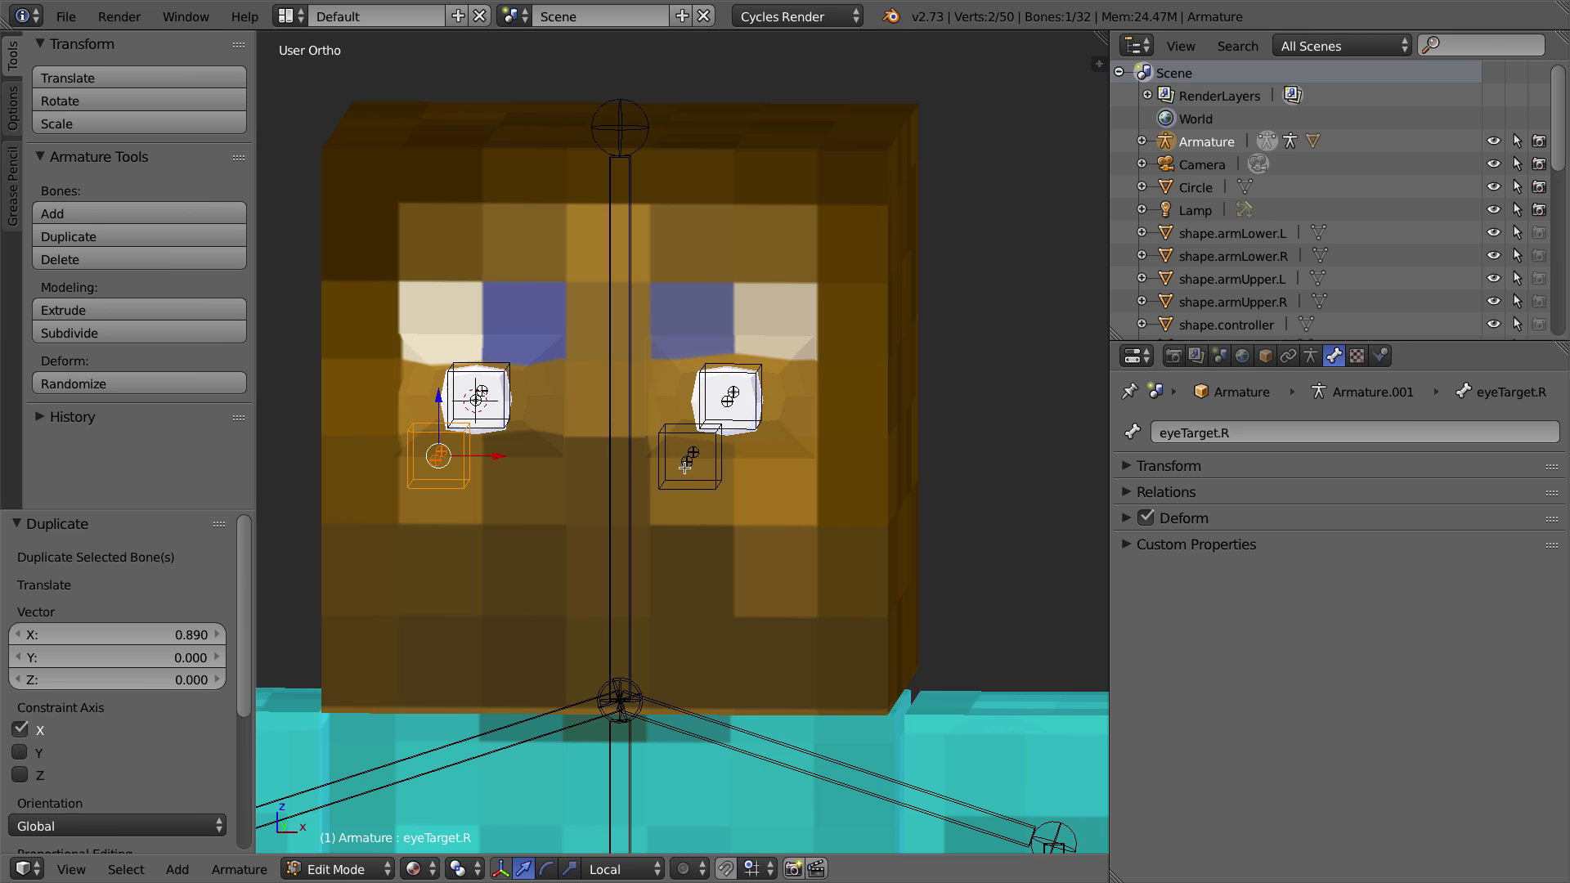
middle_drag(539, 459, 576, 458)
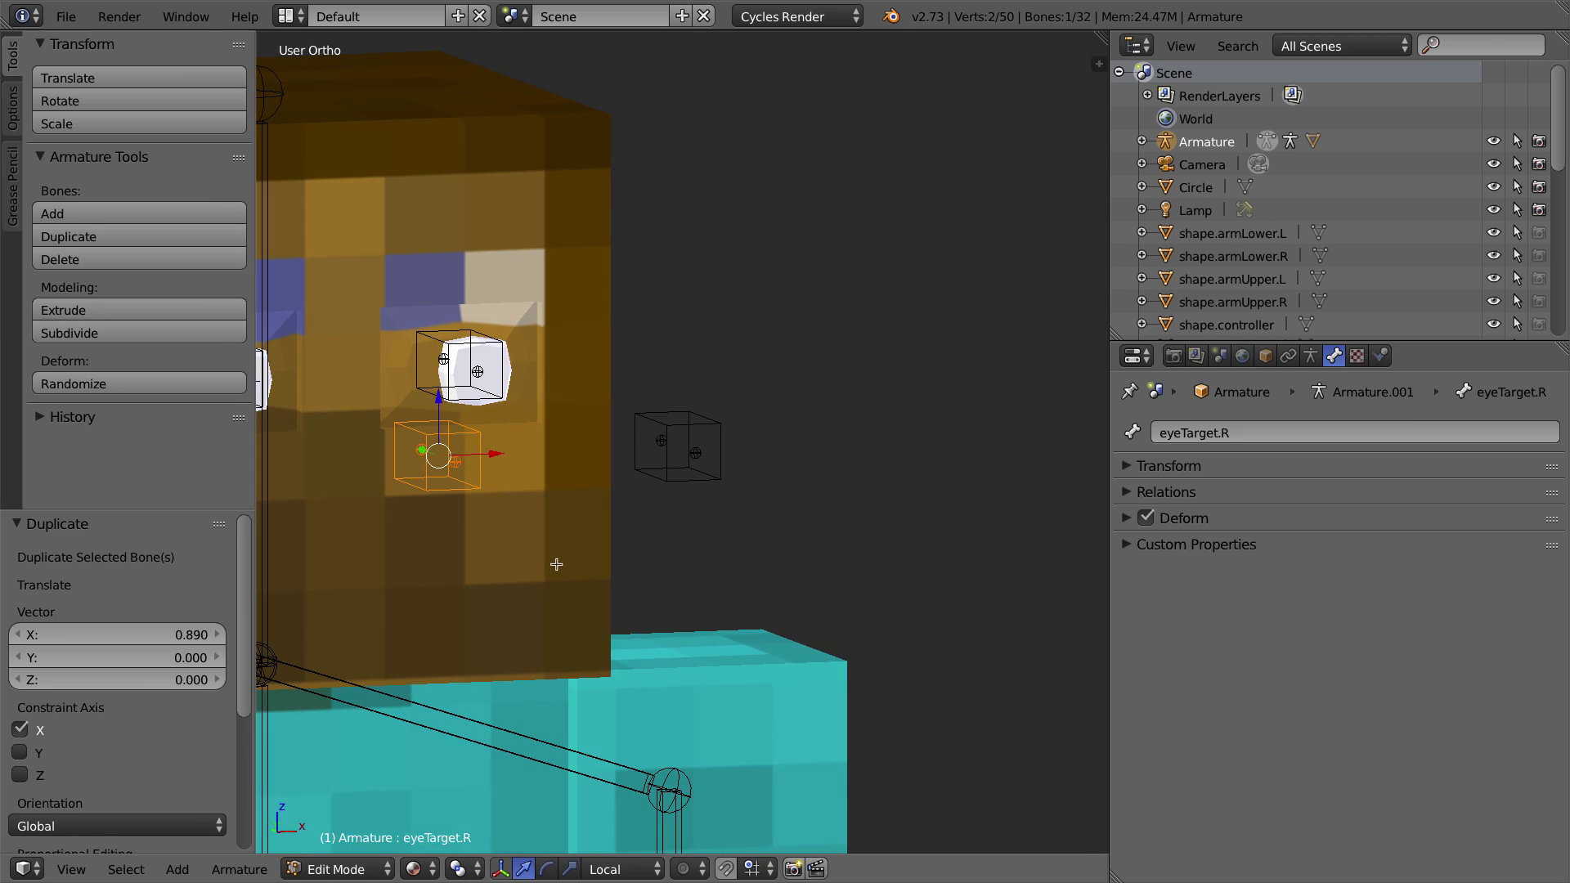
right_click(687, 422)
right_click(417, 423)
right_click(681, 424)
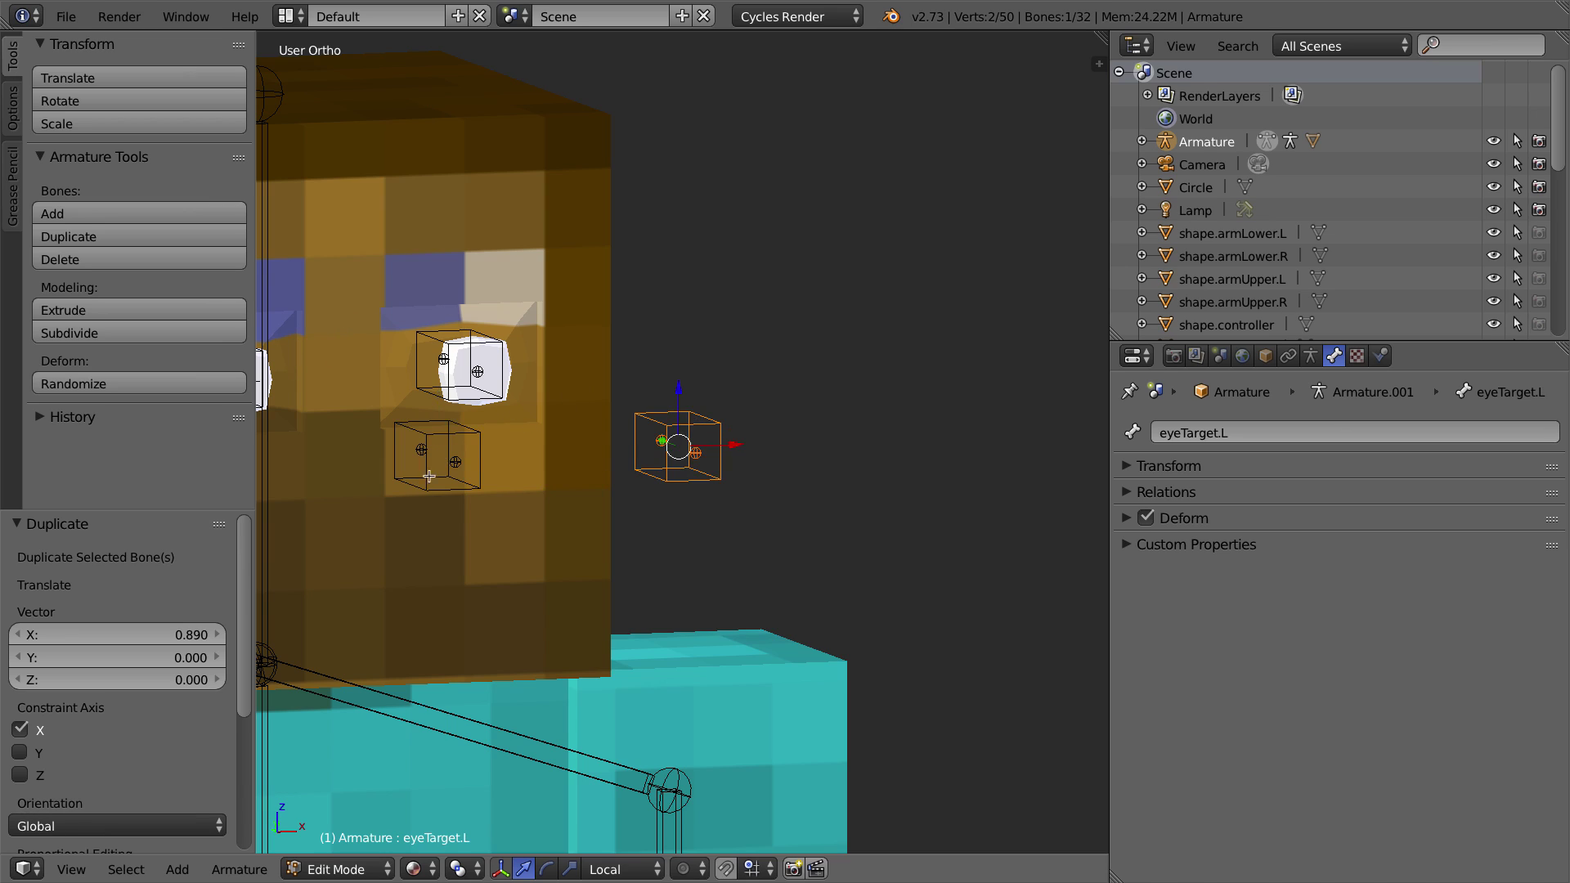
shift+click(449, 435)
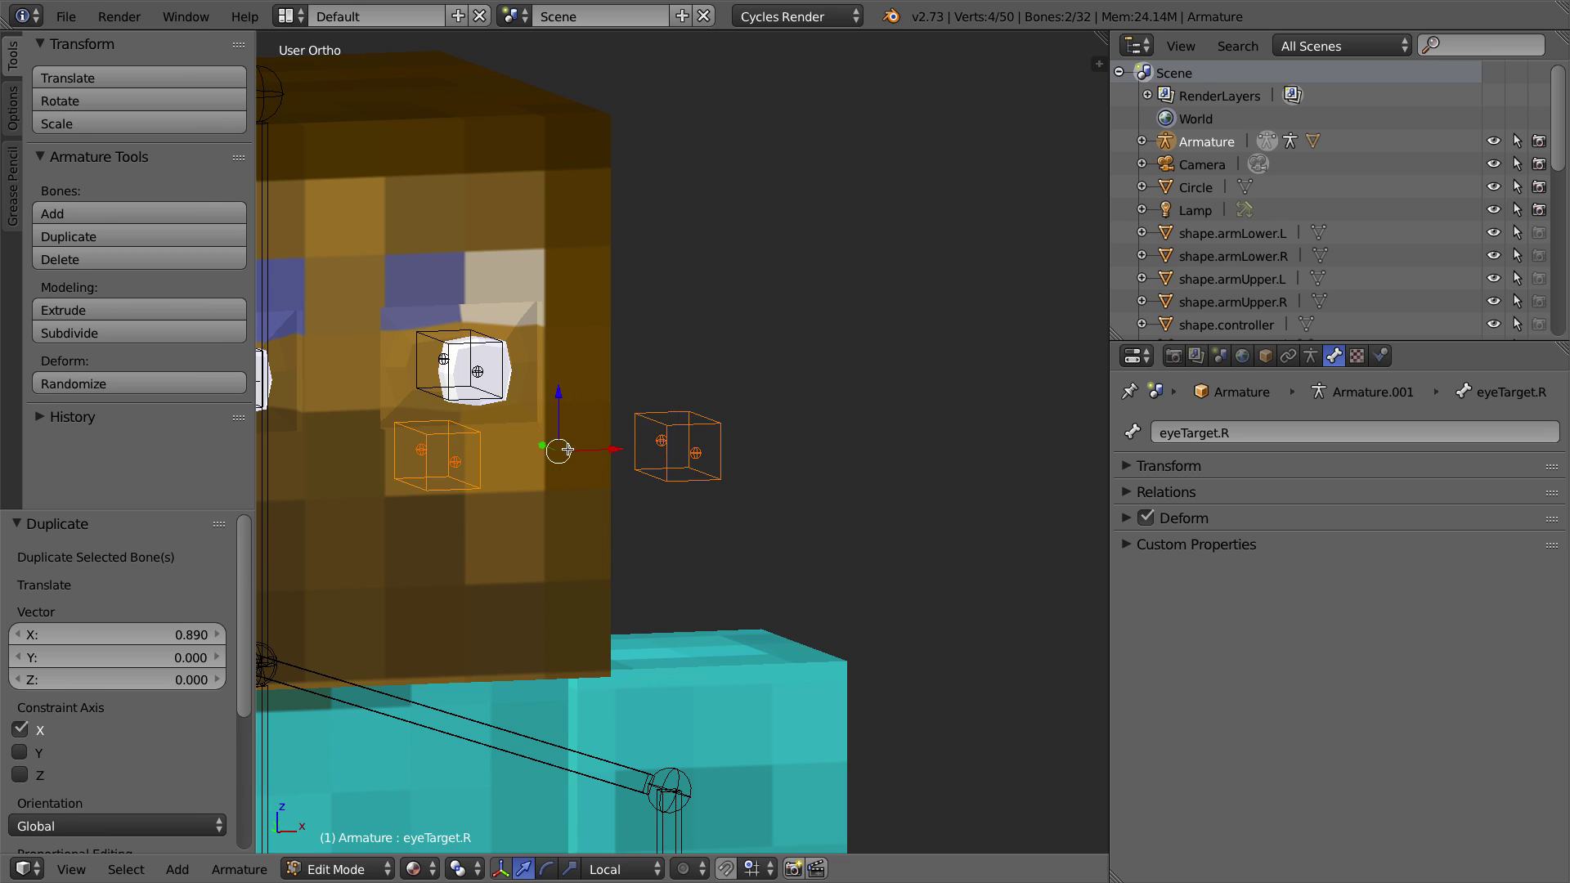
key(shift+s)
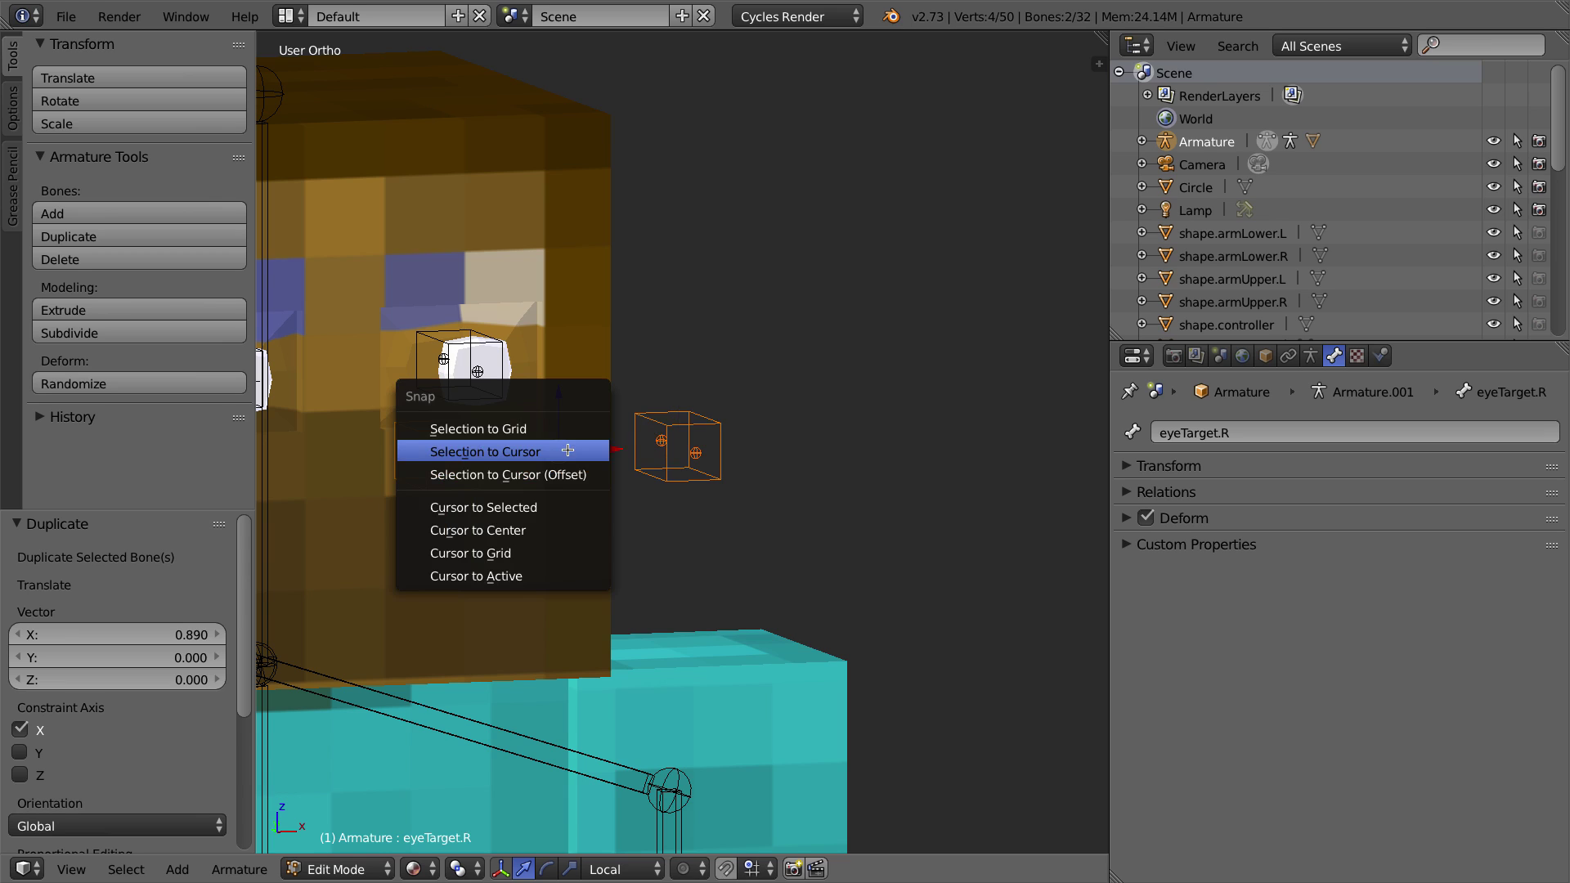
click(533, 508)
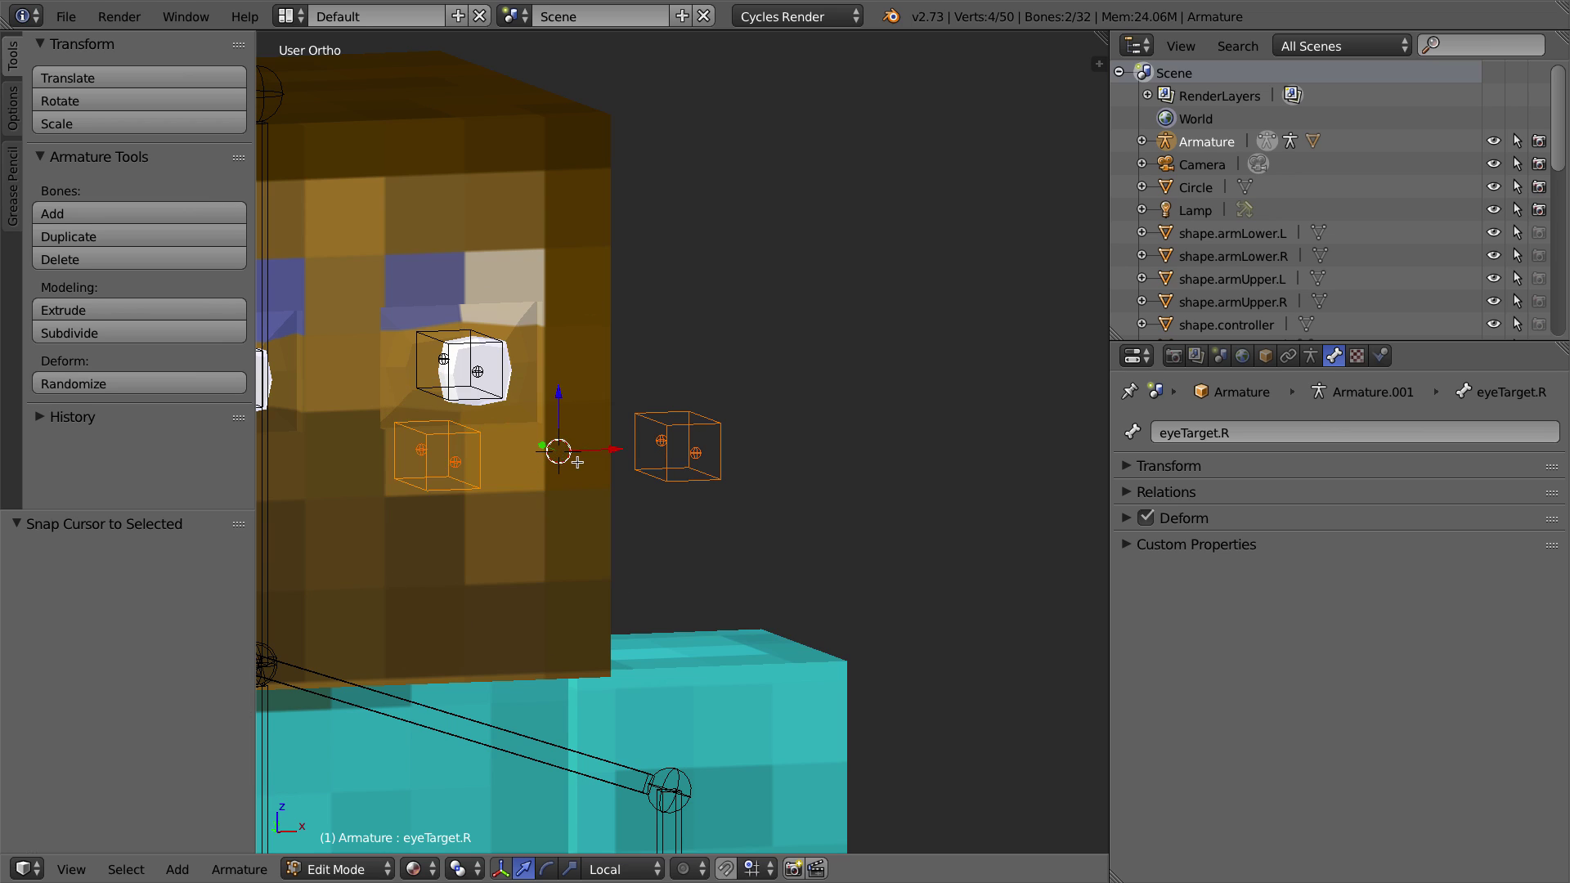
Step: Add a new bone at the 3D cursor and move it -0.460 along its local Z axis
key(shift+a)
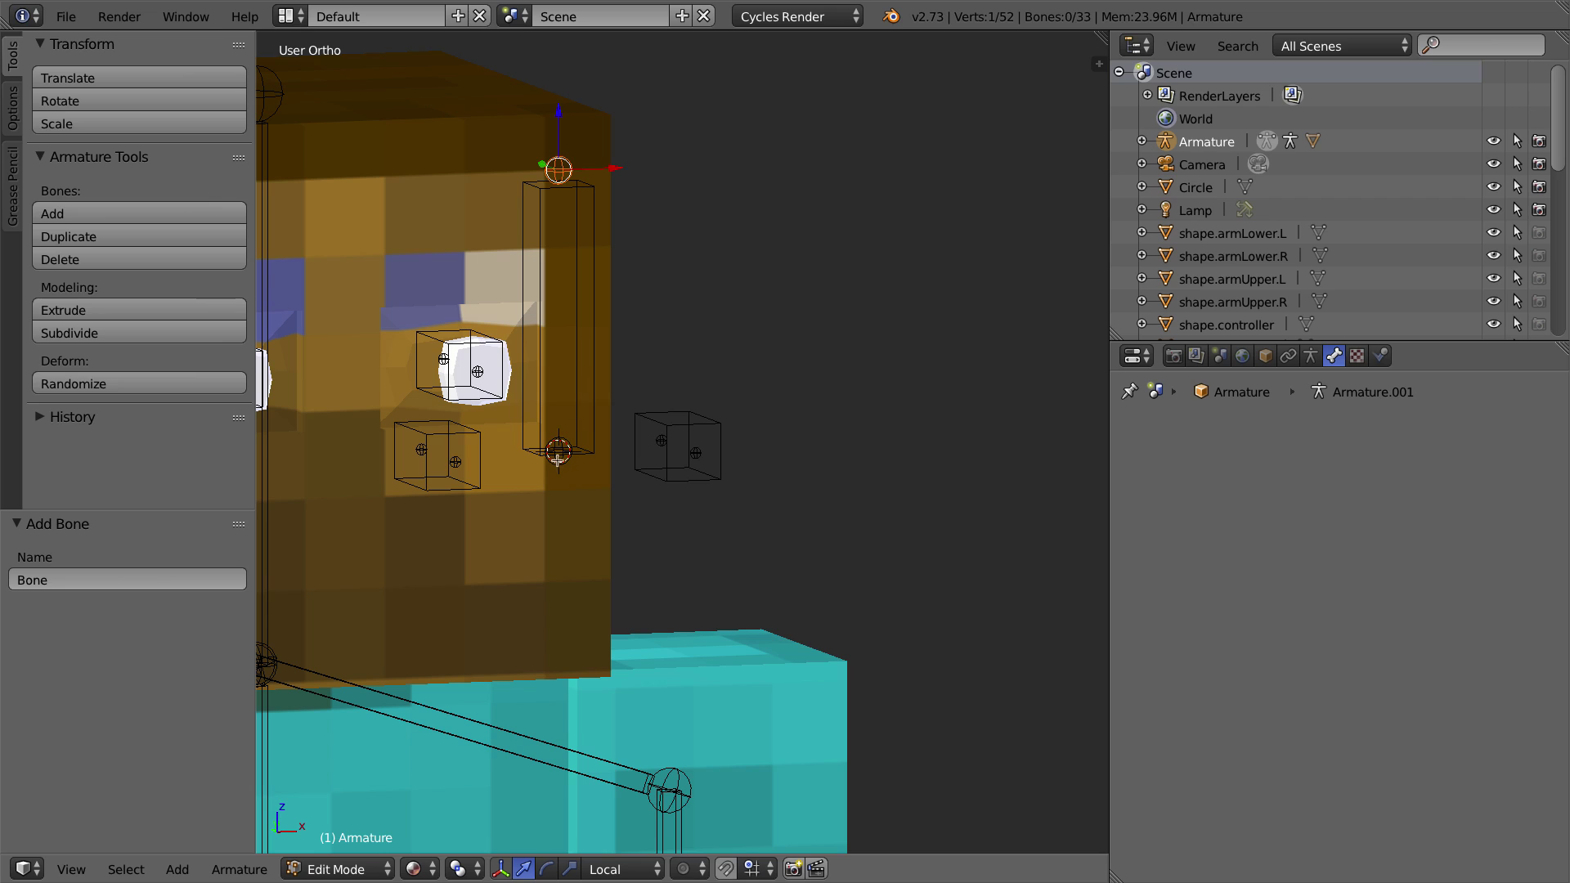
right_click(586, 394)
drag(555, 253, 561, 383)
key(KP_1)
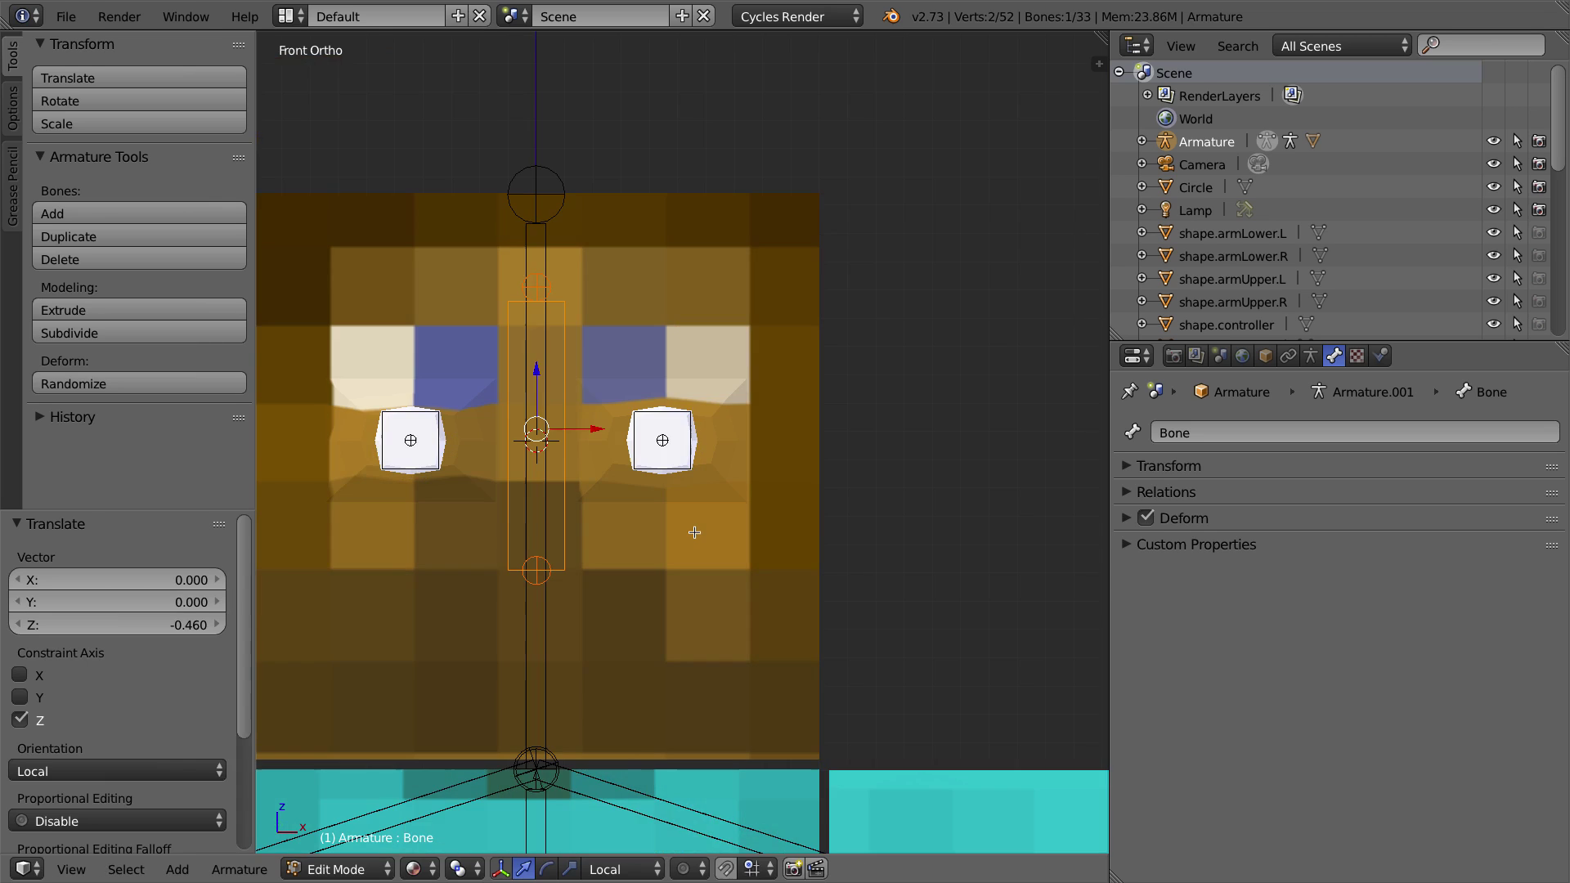
Step: Rename the new bone between the two eye targets as eyeTarget
click(1214, 428)
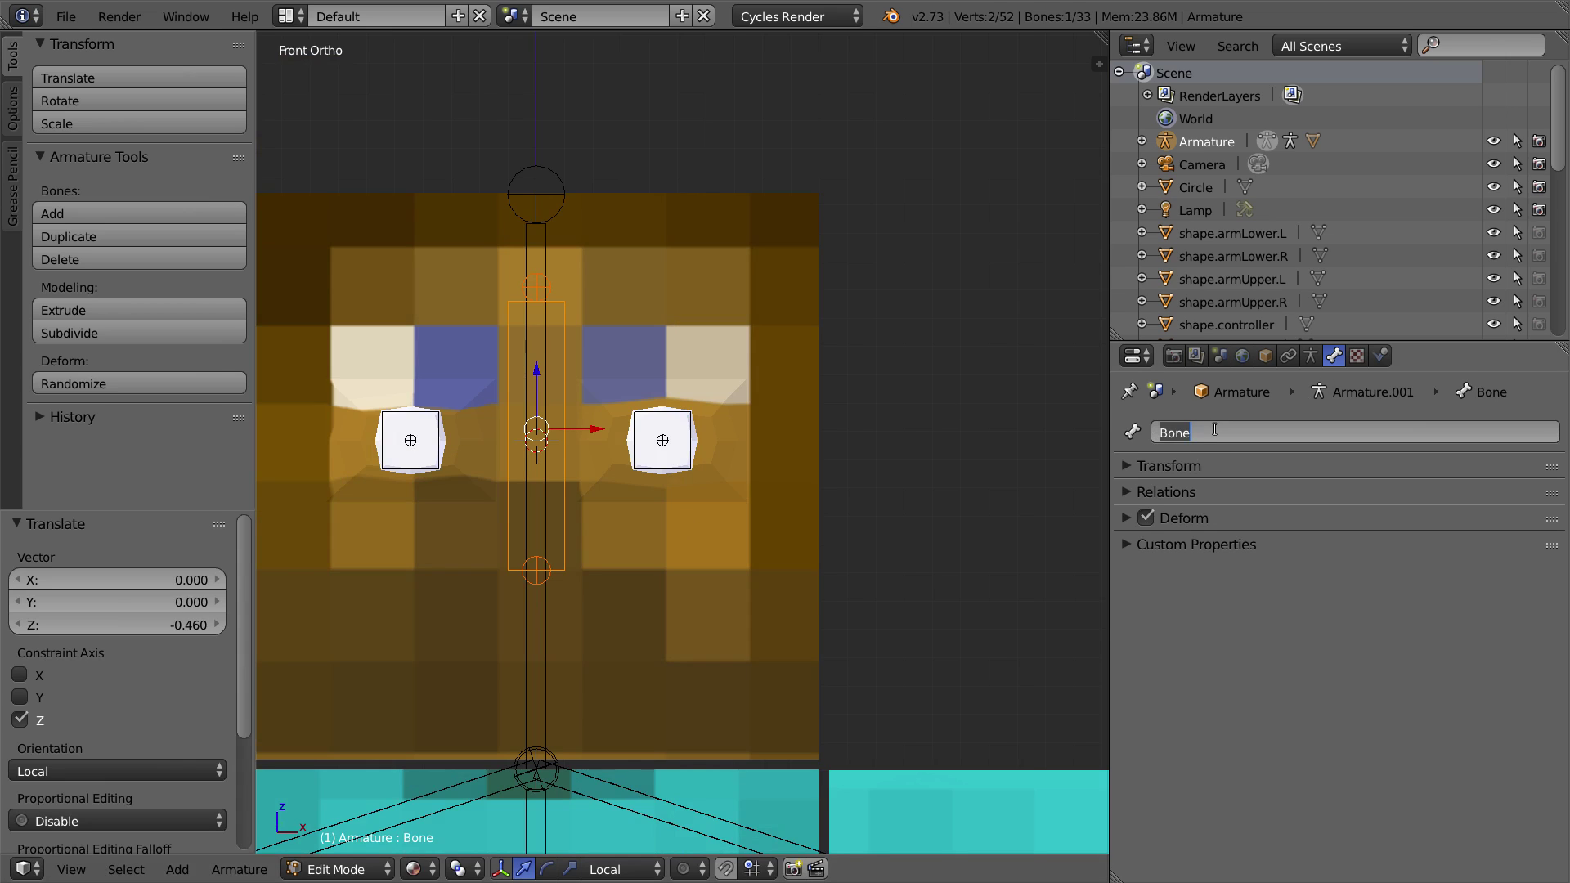
text(eyeTarget)
key(Return)
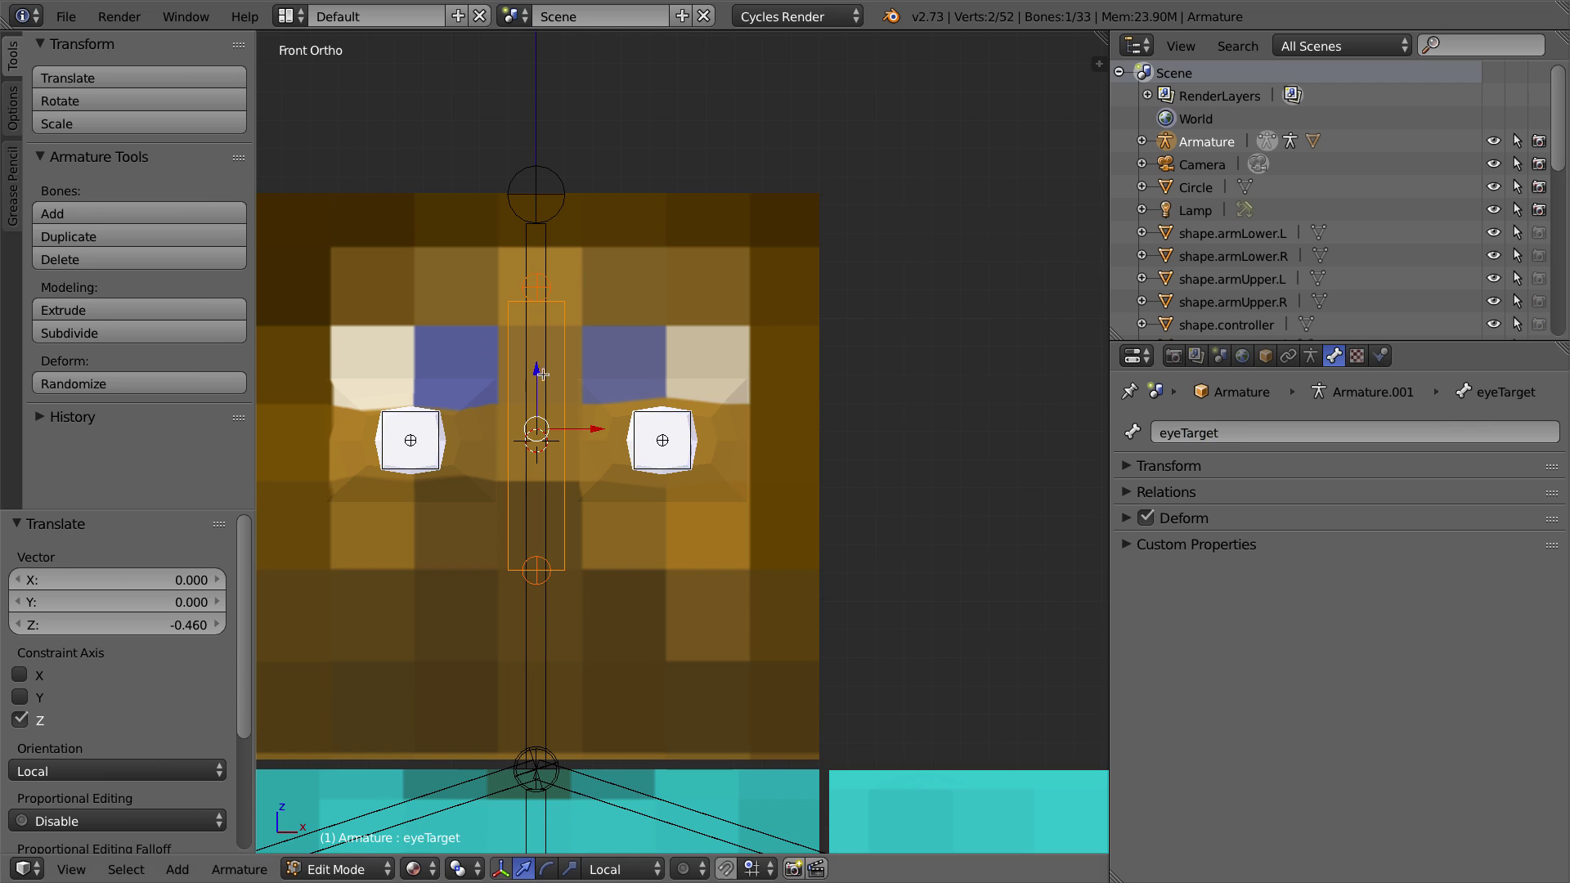
Step: Parent the eyeTarget.R and eyeTarget.L bones to the eyeTarget bone with Keep Offset
middle_drag(544, 380, 652, 380)
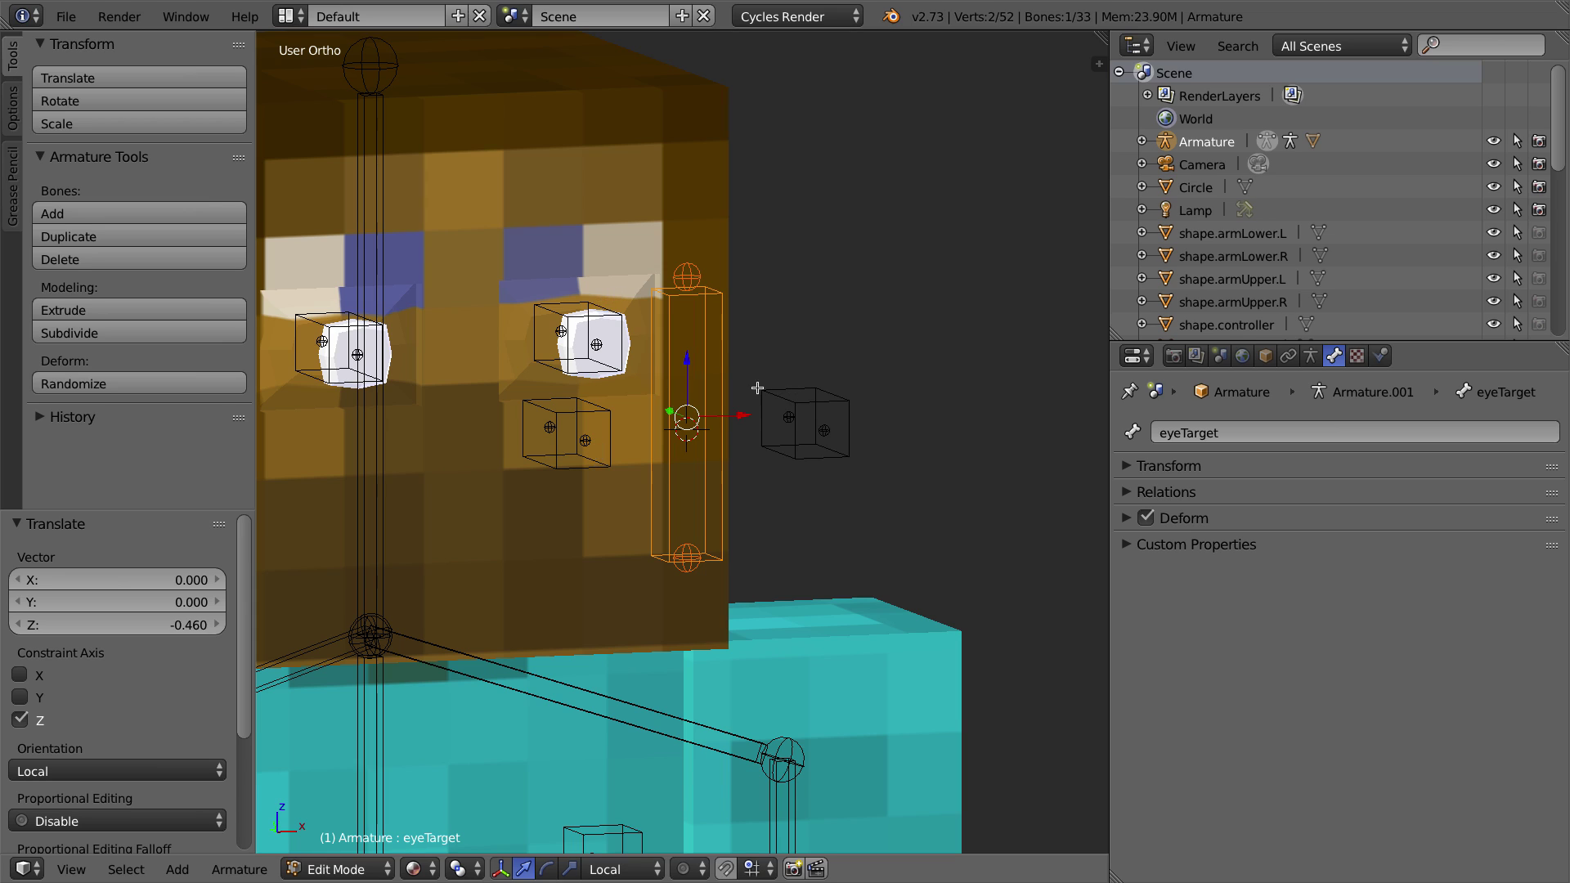
right_click(584, 408)
shift+right_click(780, 405)
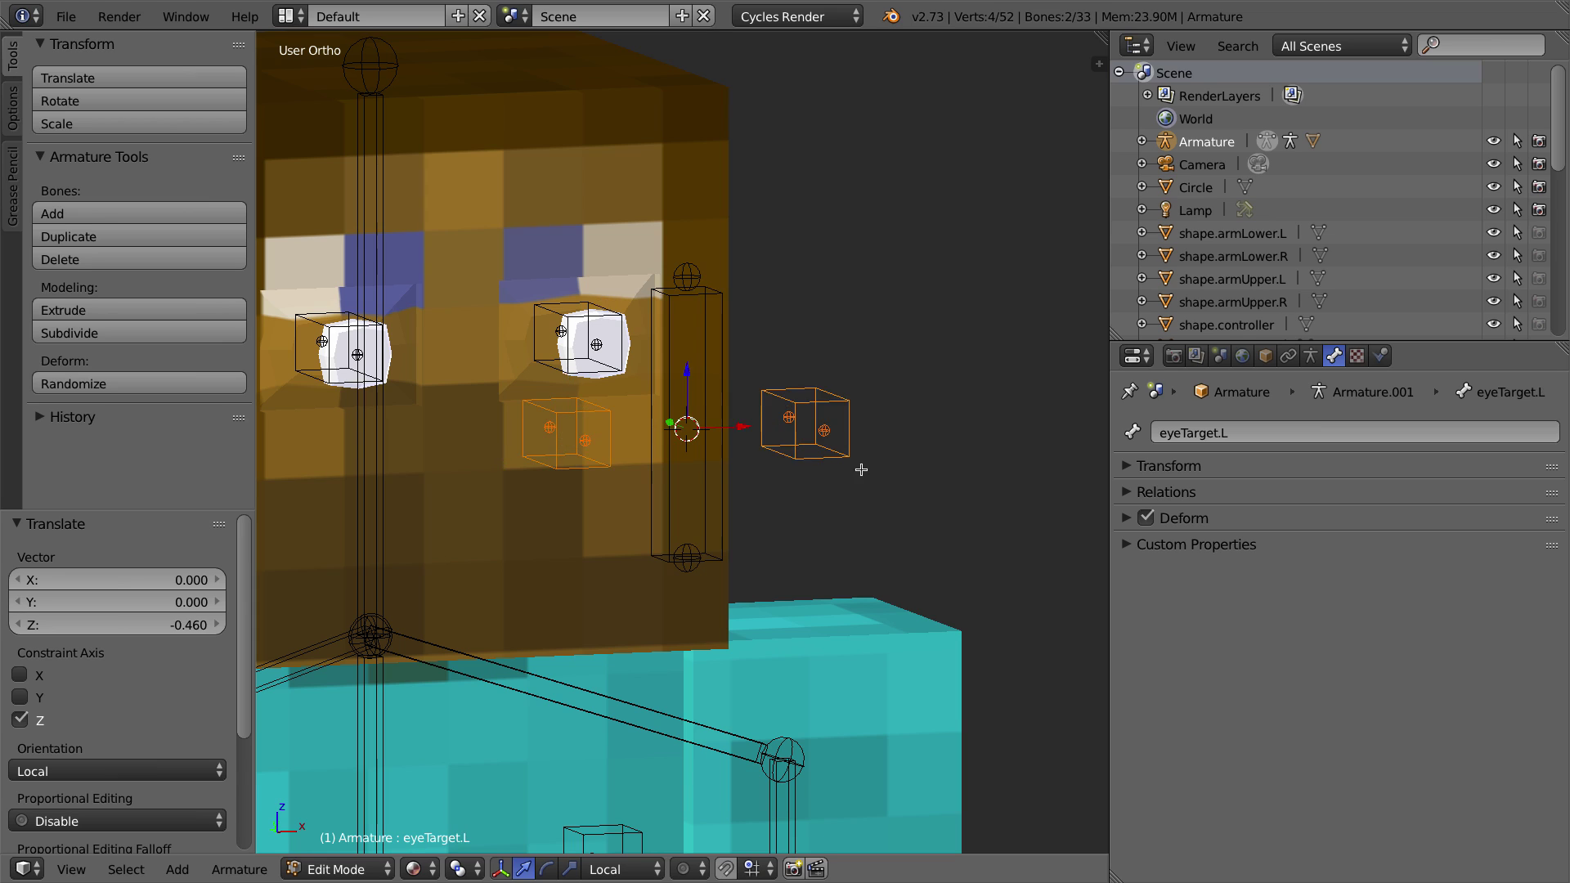
shift+right_click(719, 317)
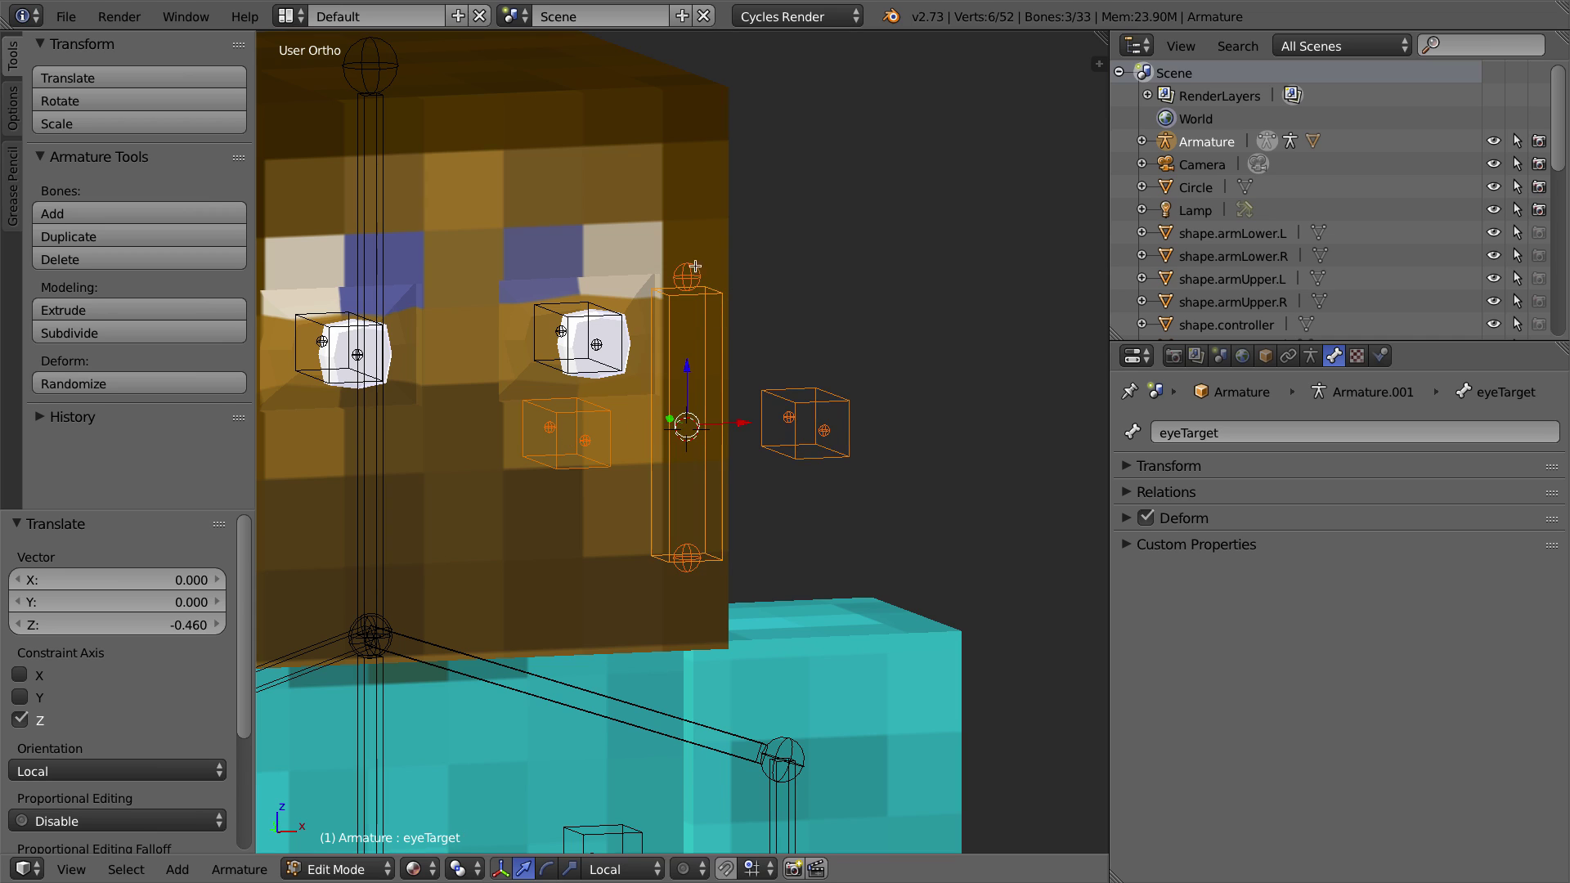
key(ctrl+p)
key(ctrl+p)
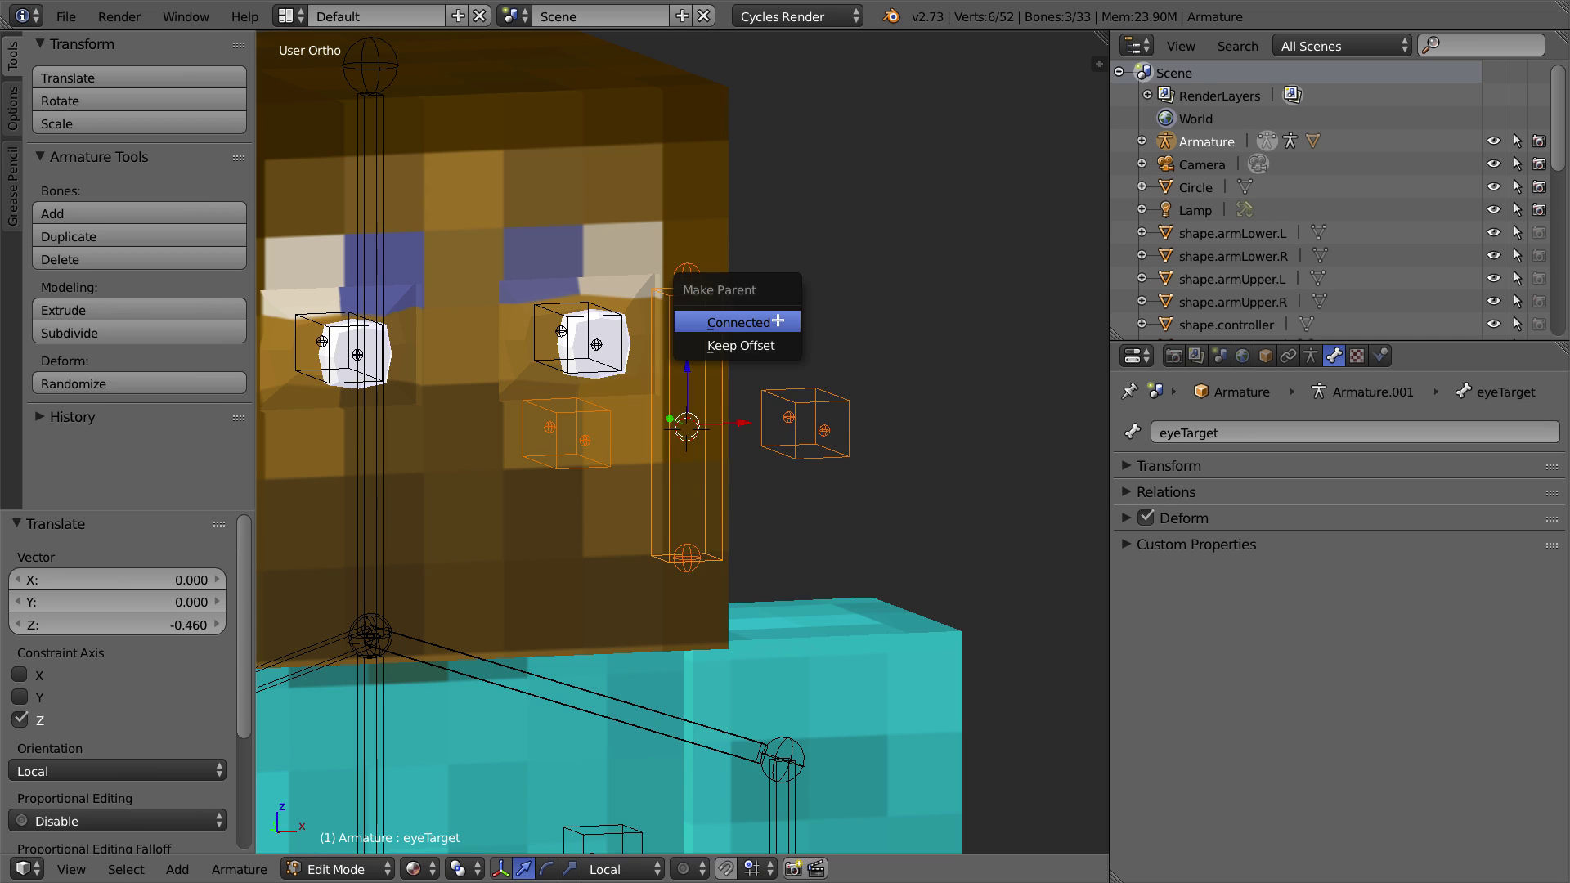
click(740, 346)
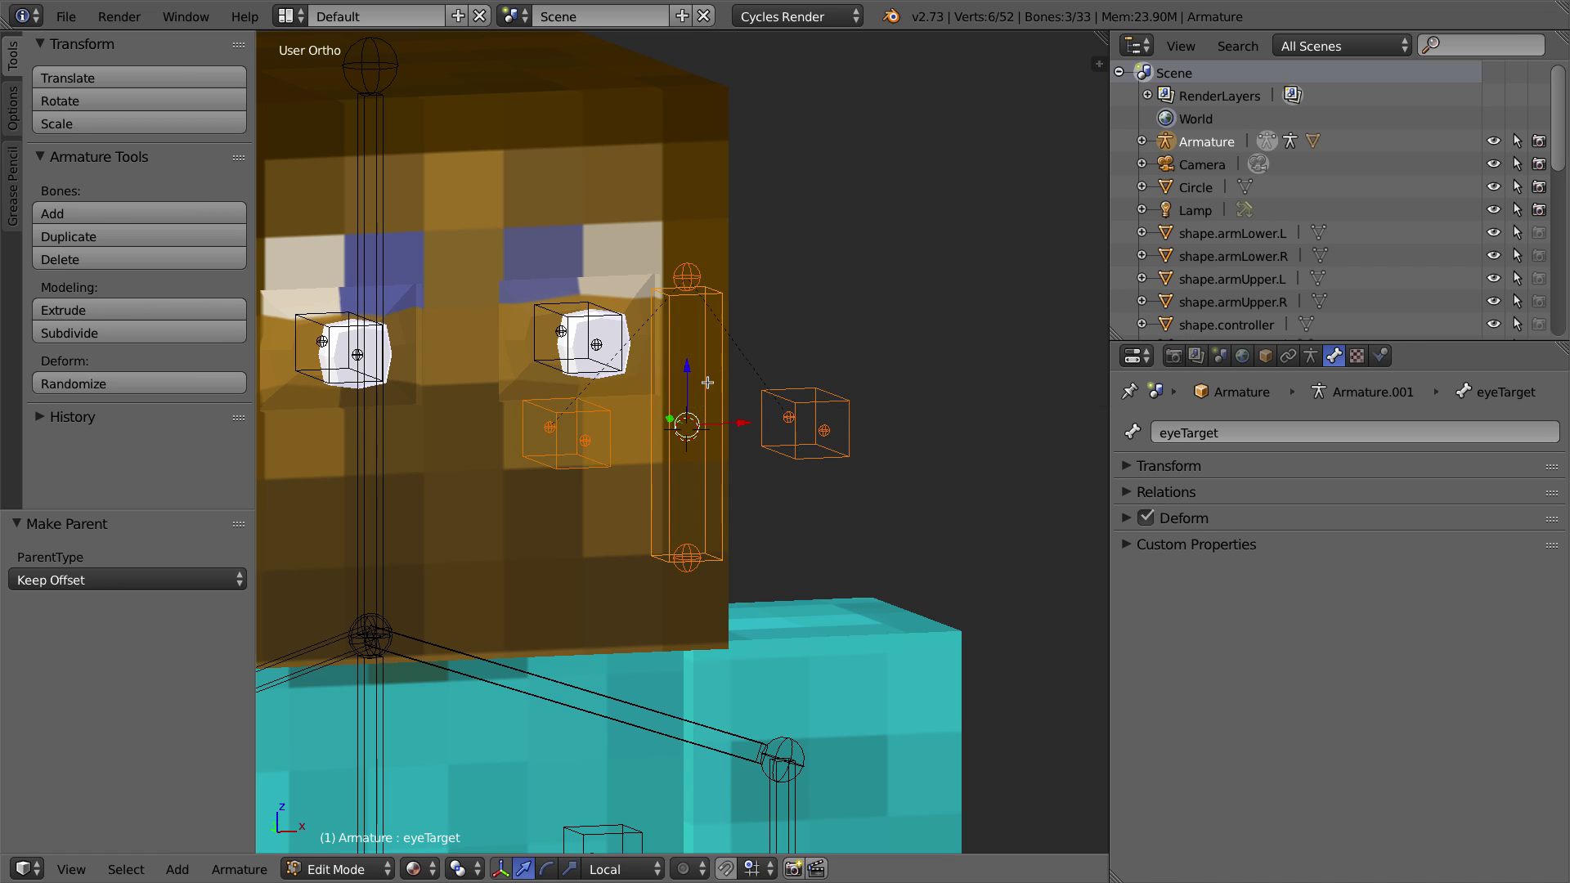
Step: Switch the armature to Pose Mode and test moving the eyeTarget bone, cancelling the move
key(ctrl+Tab)
right_click(672, 358)
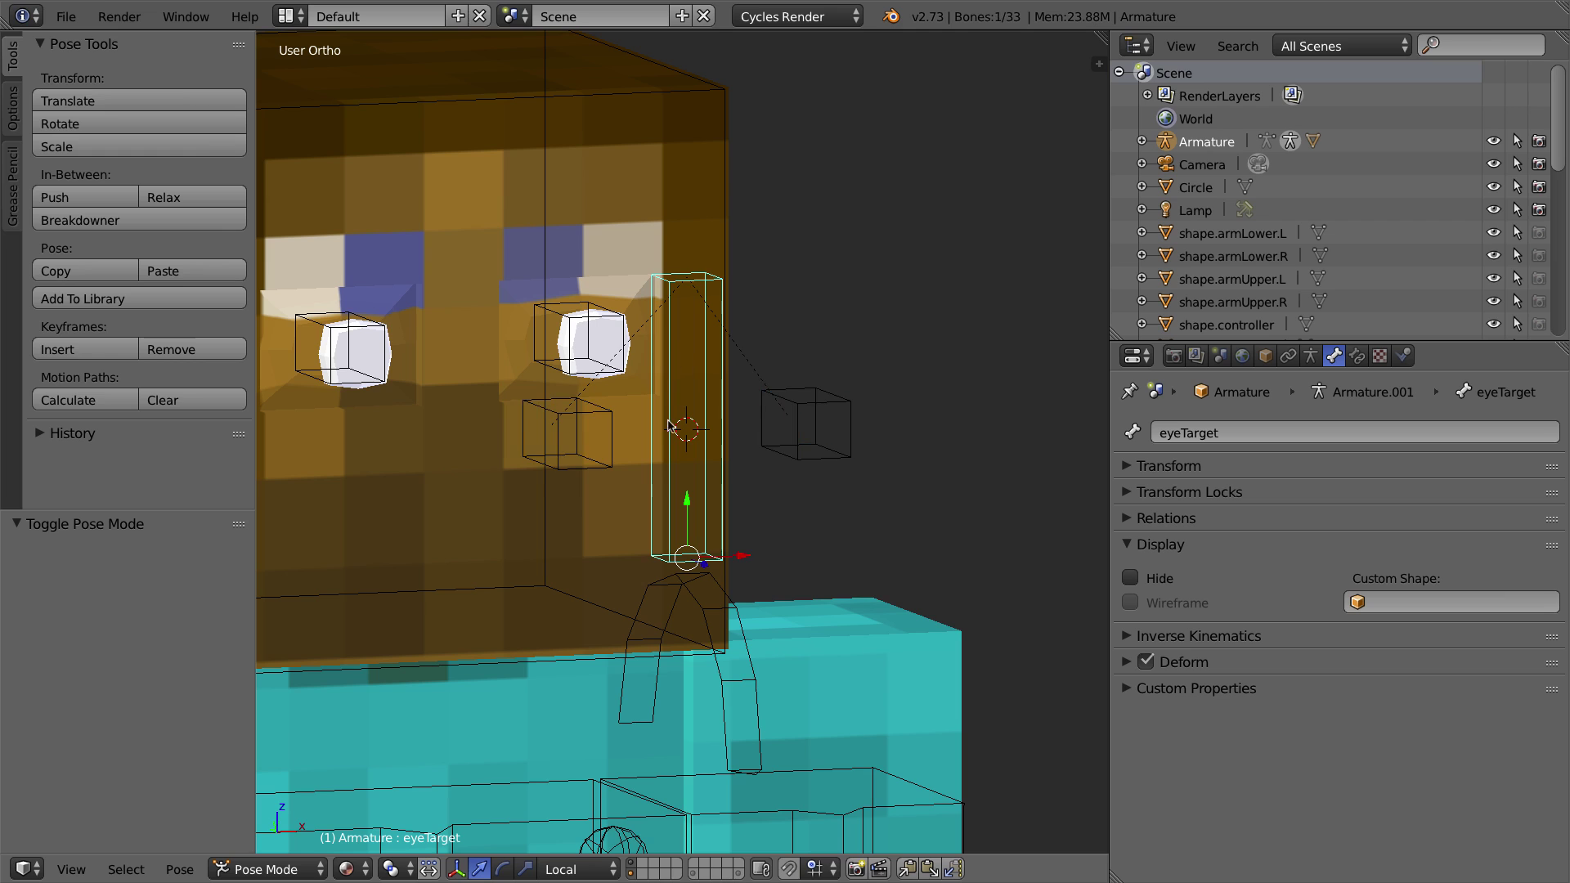
key(g)
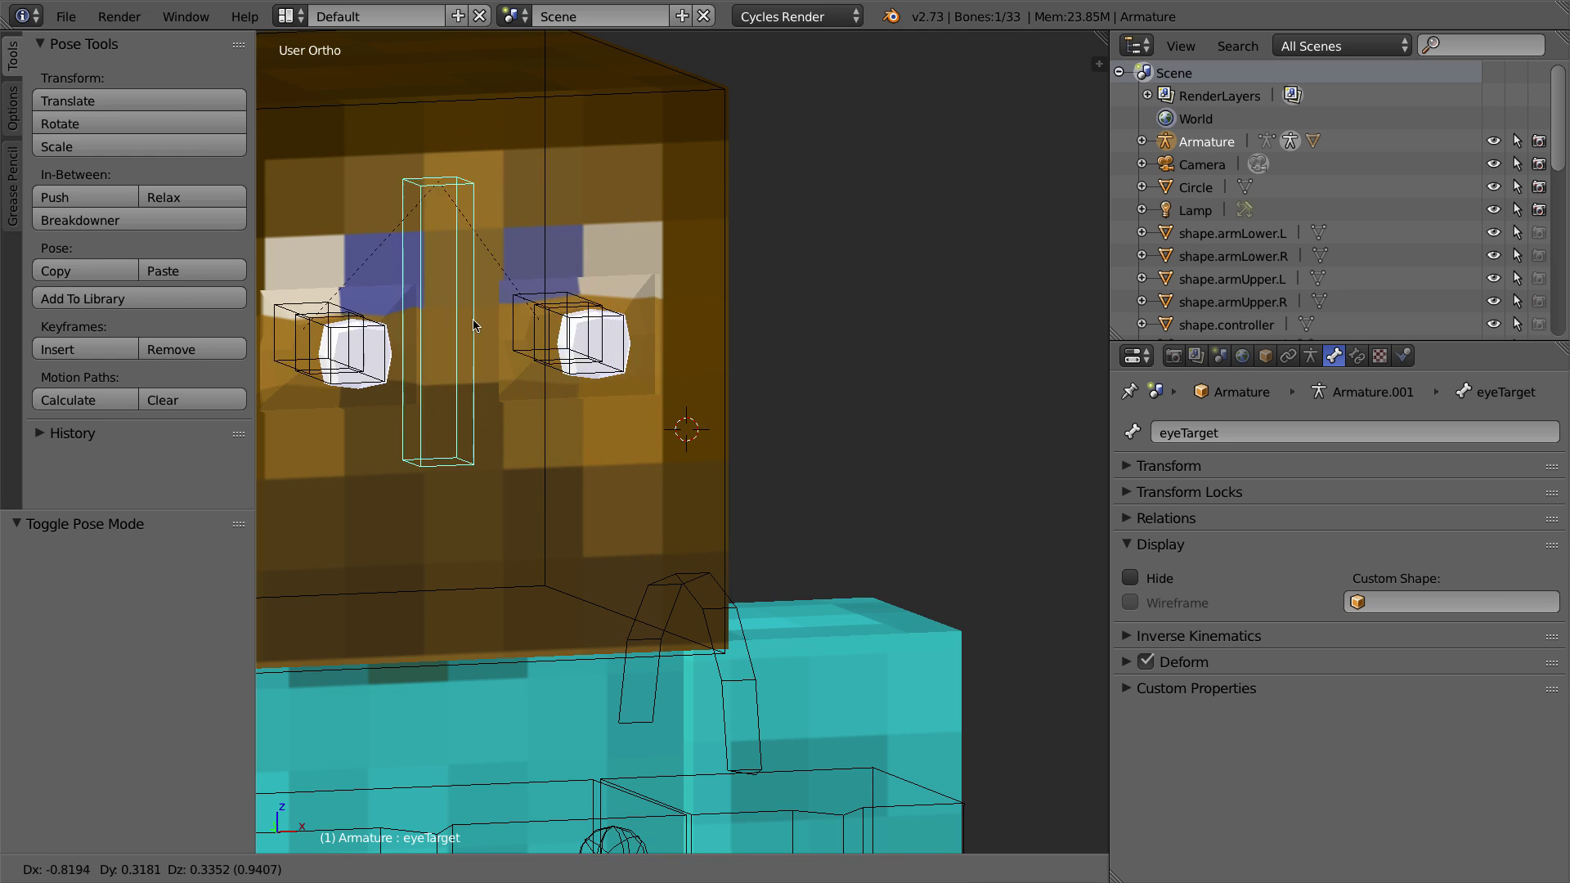
right_click(717, 199)
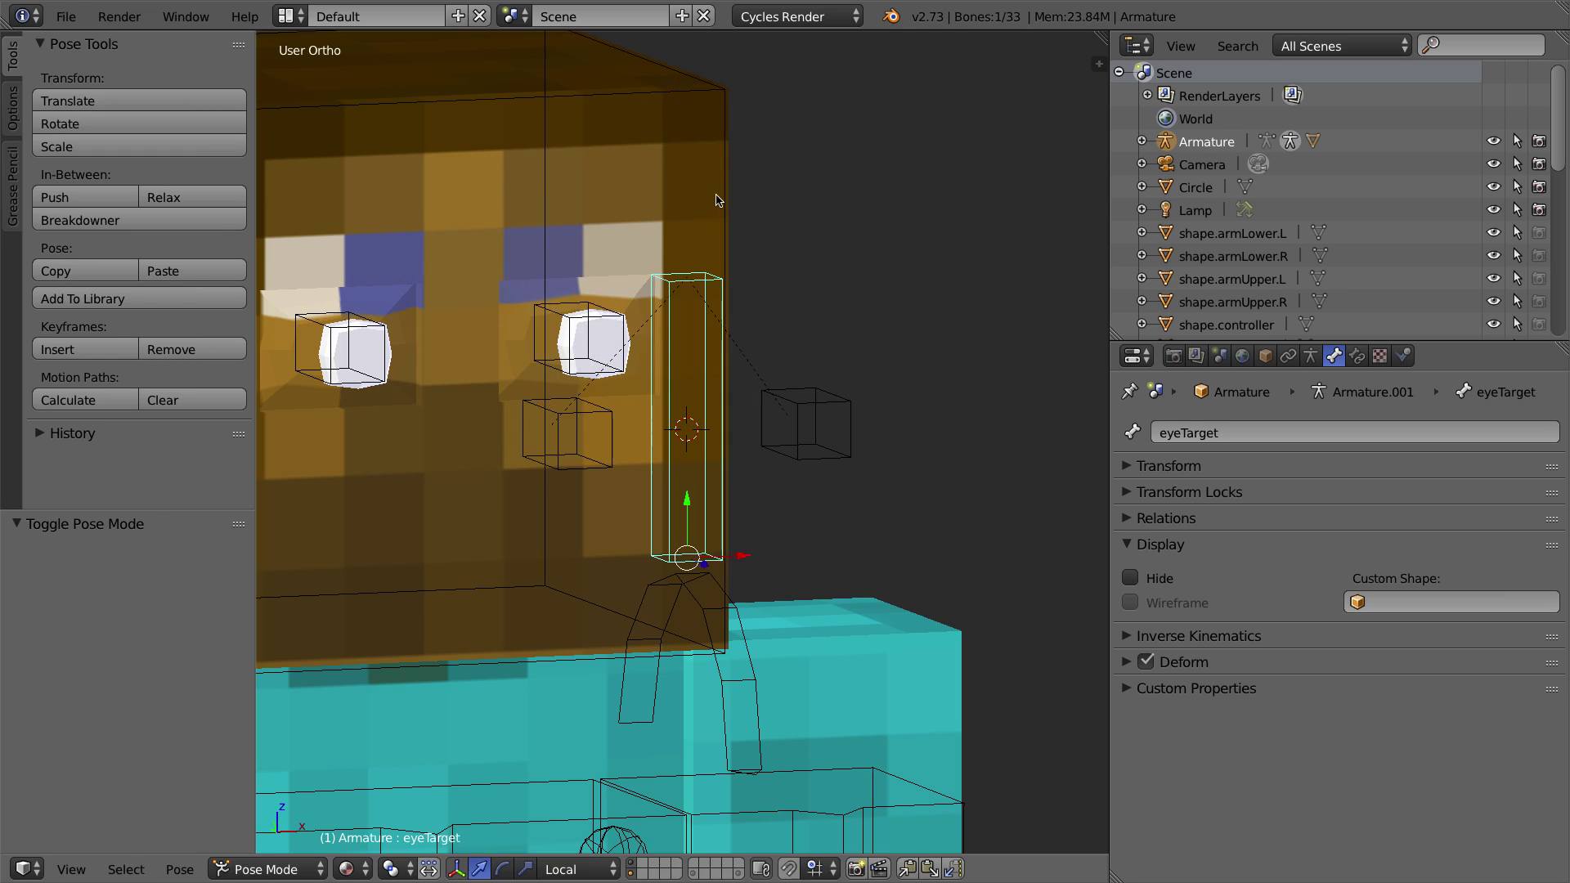
right_click(309, 330)
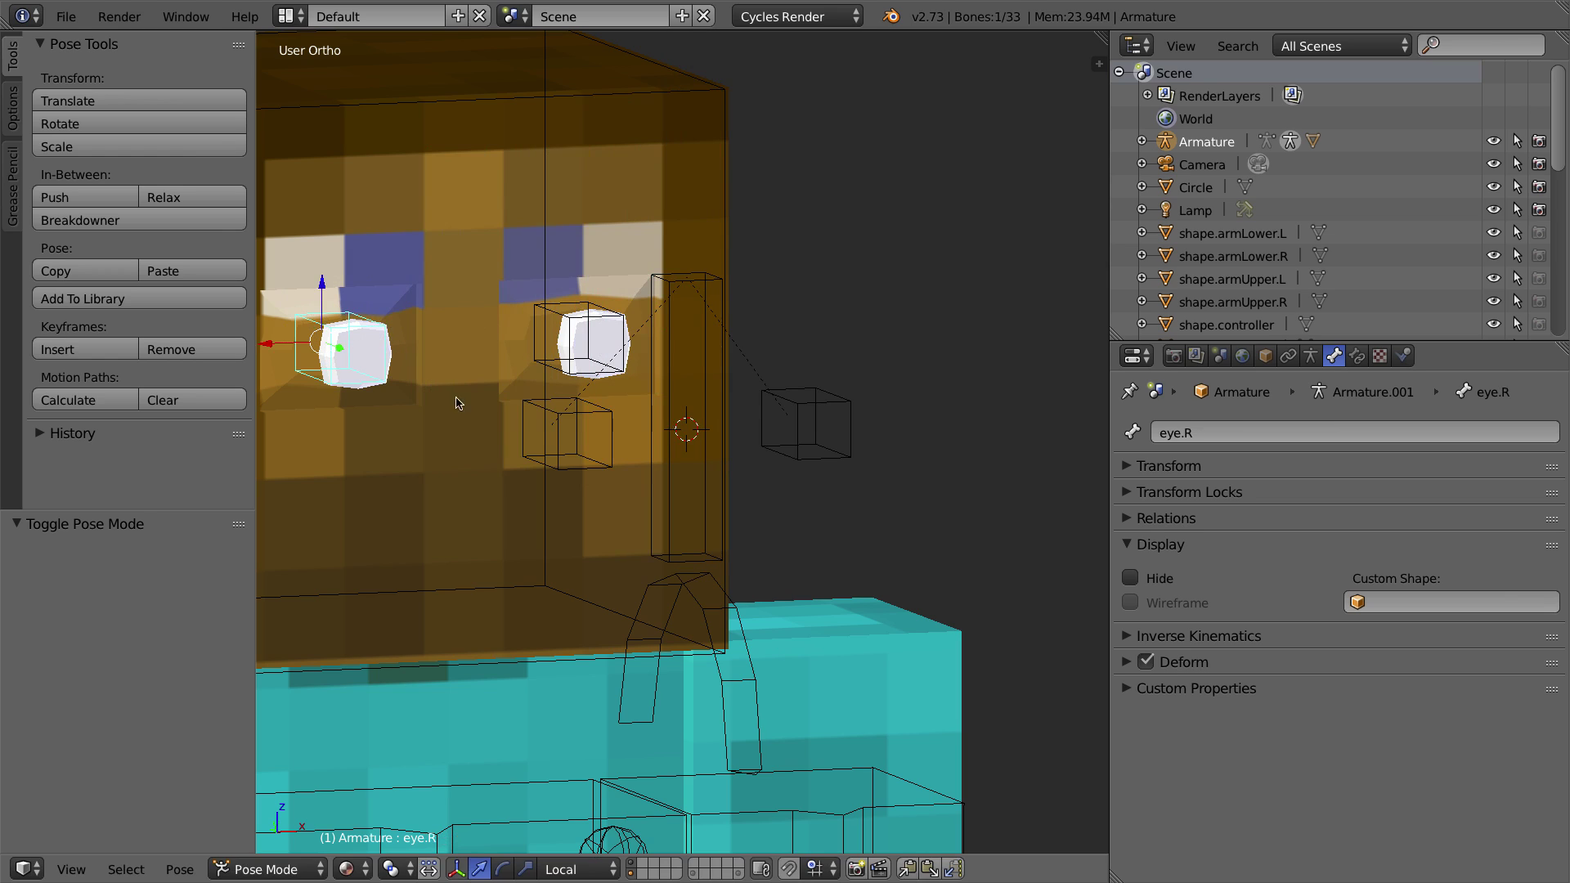
right_click(595, 415)
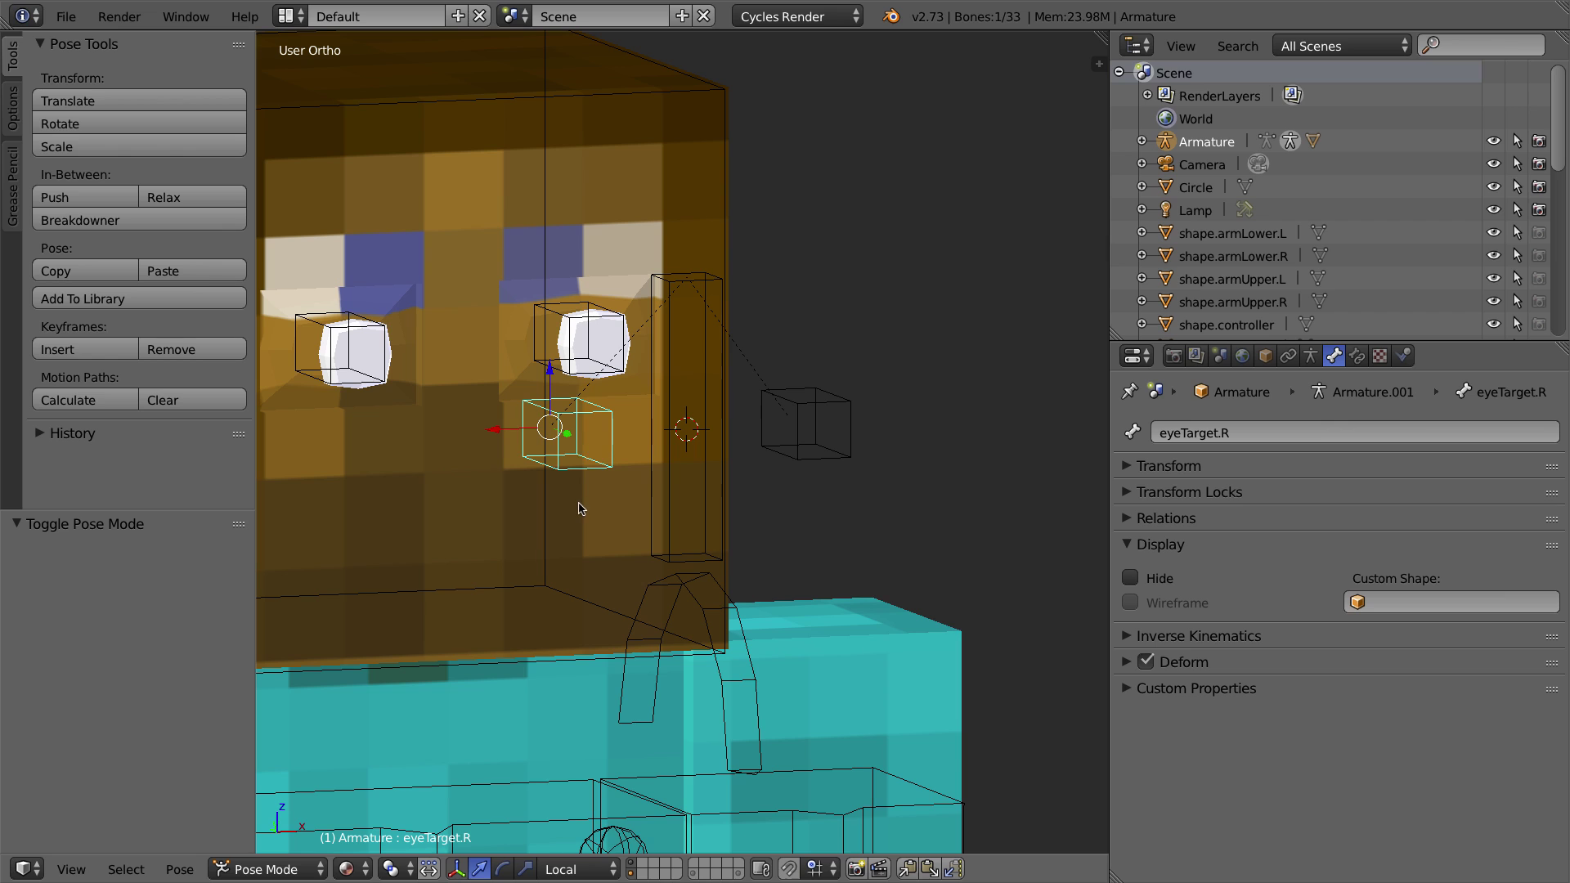
right_click(605, 328)
right_click(568, 306)
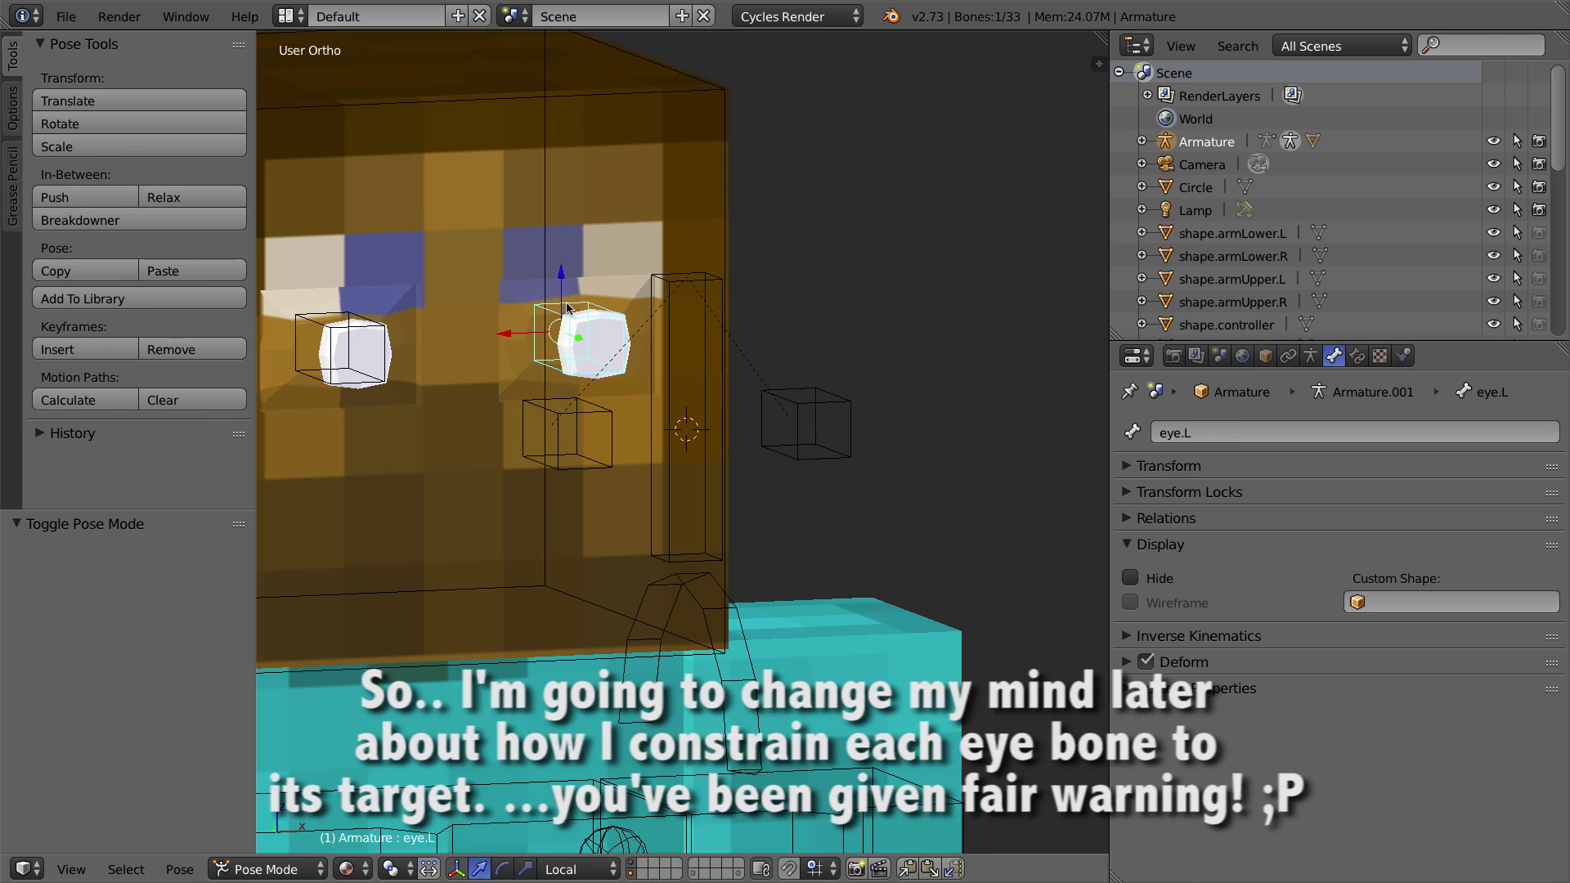
right_click(845, 415)
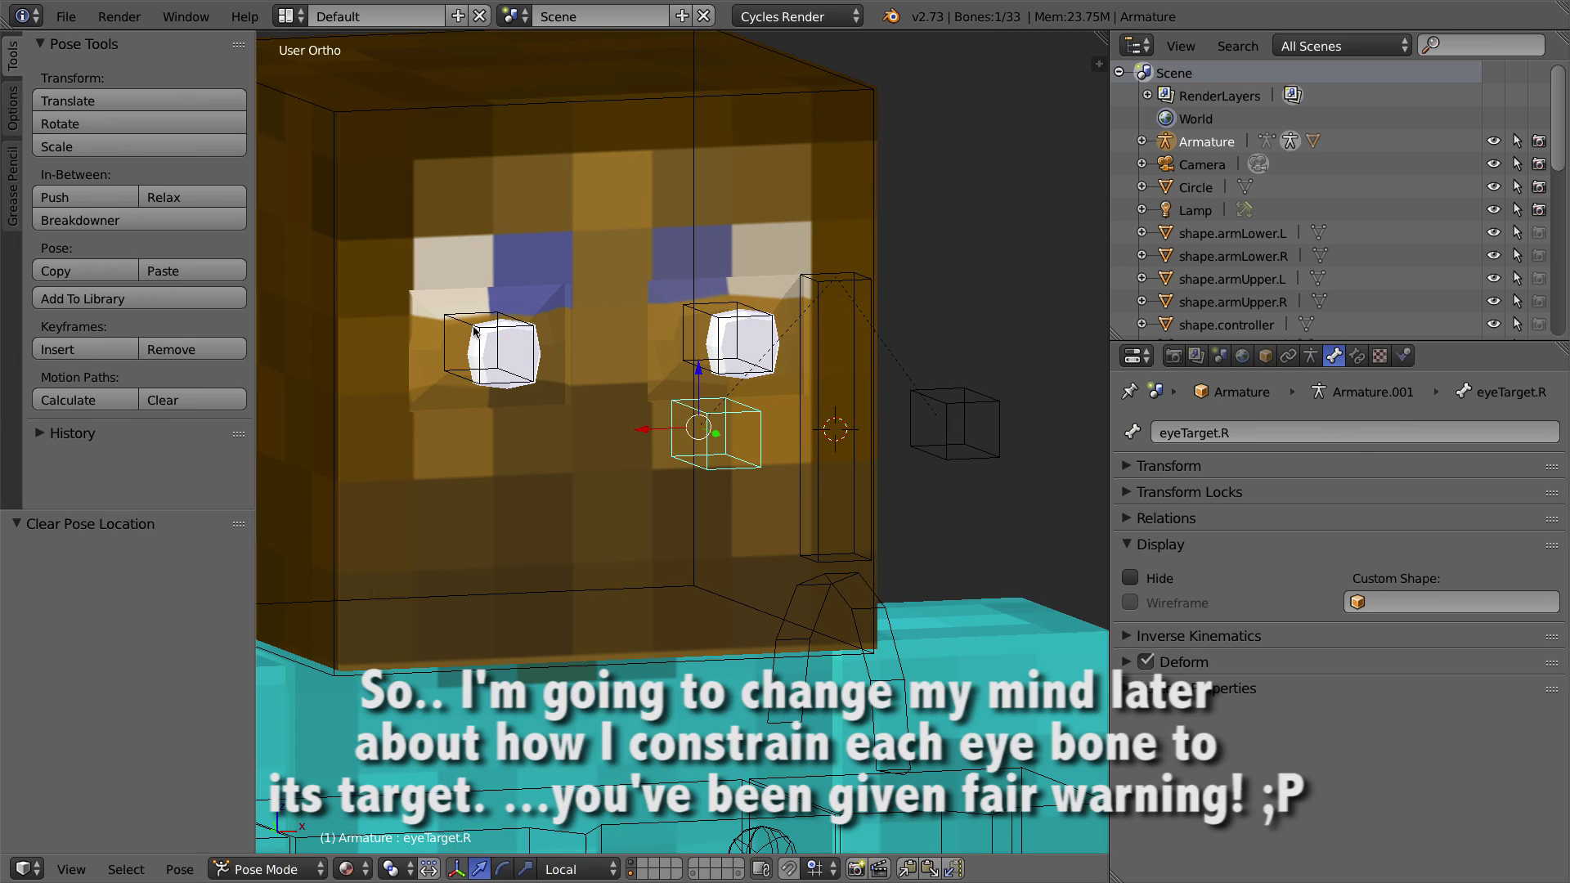
Step: Add a Copy Location constraint to the eye.R bone with Armature as its target object
right_click(475, 330)
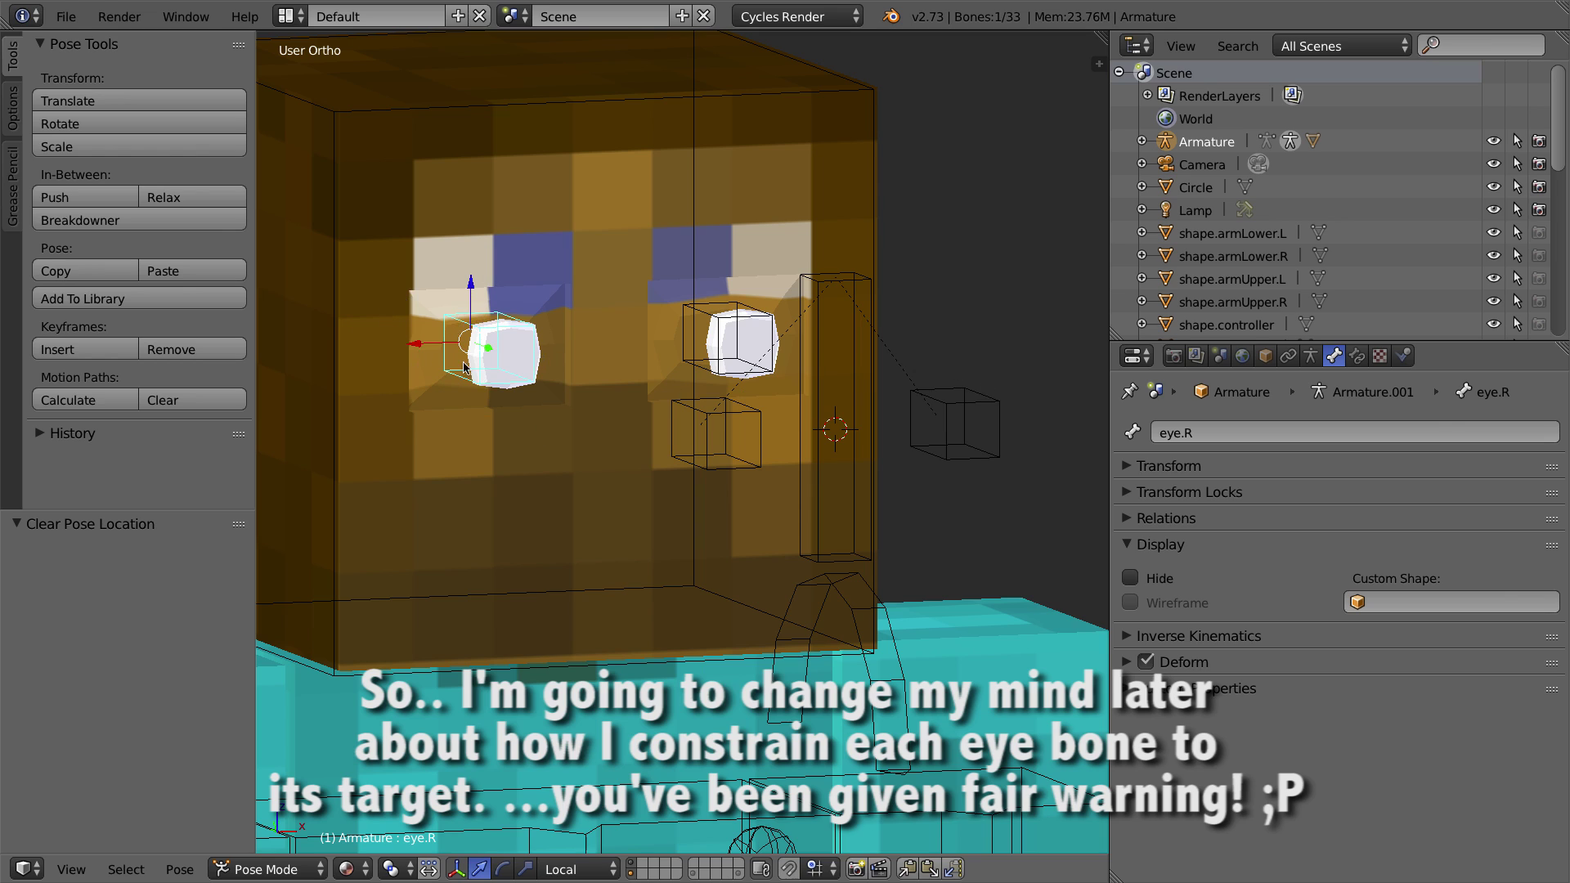
click(1356, 357)
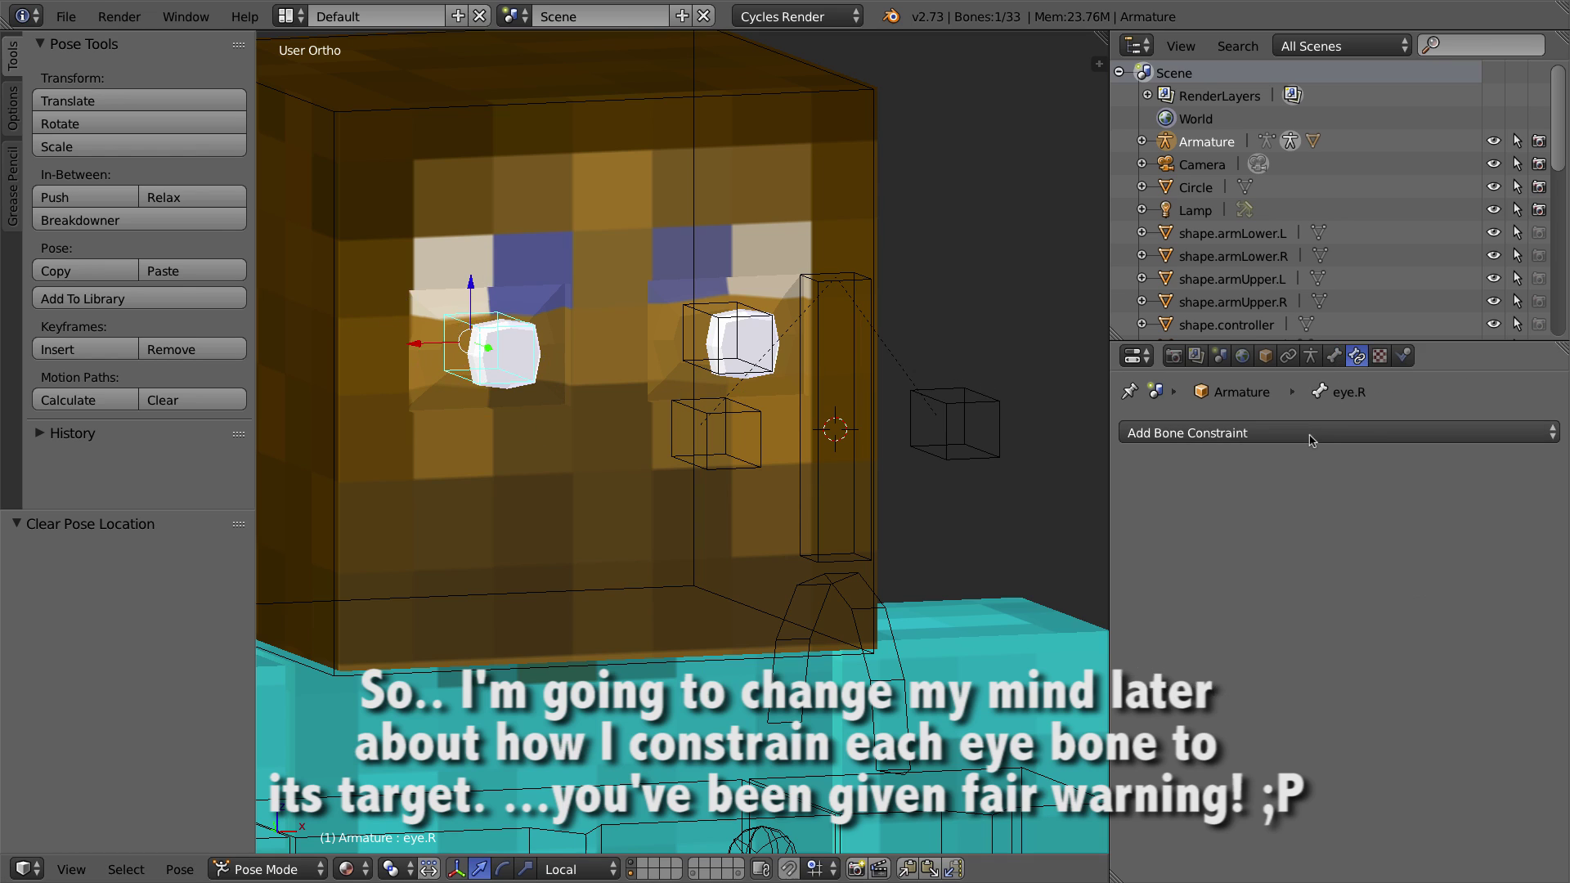
click(1273, 436)
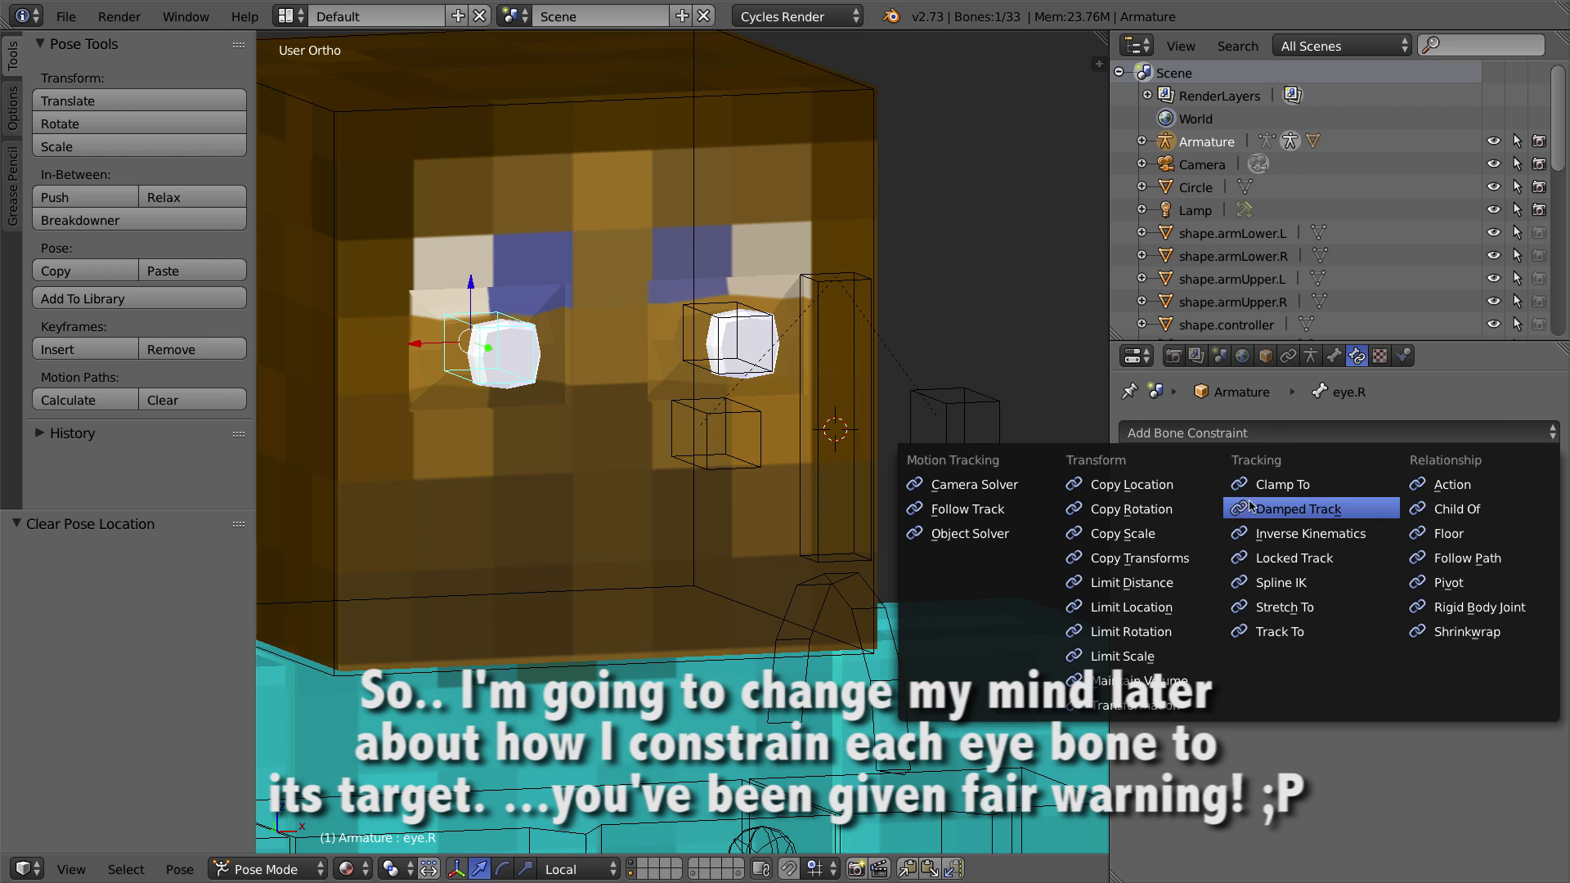
click(1147, 486)
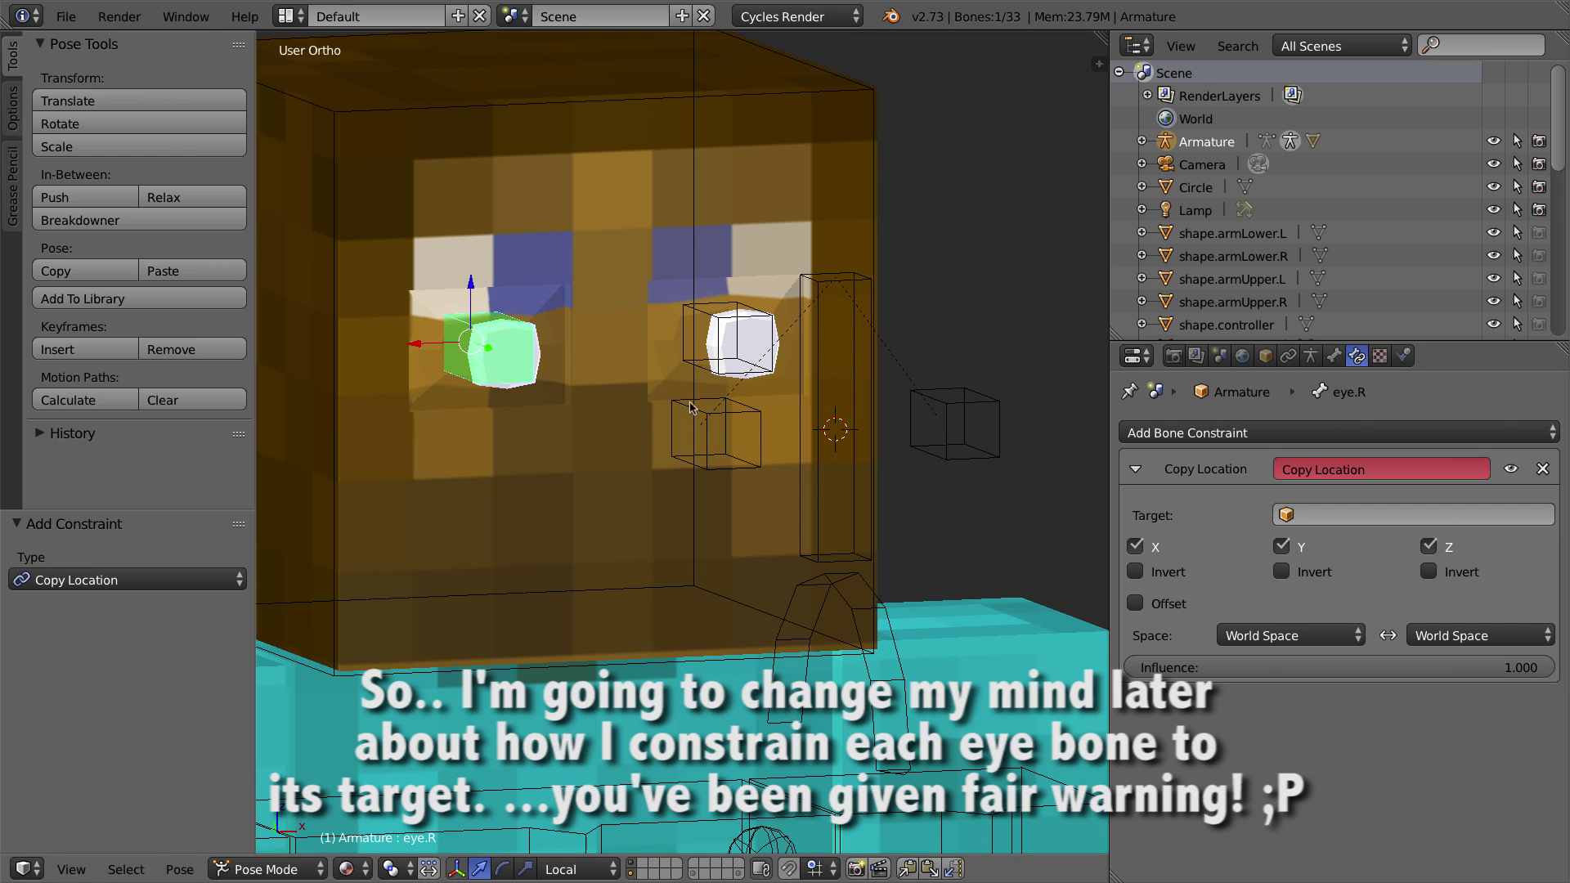
right_click(719, 414)
right_click(473, 319)
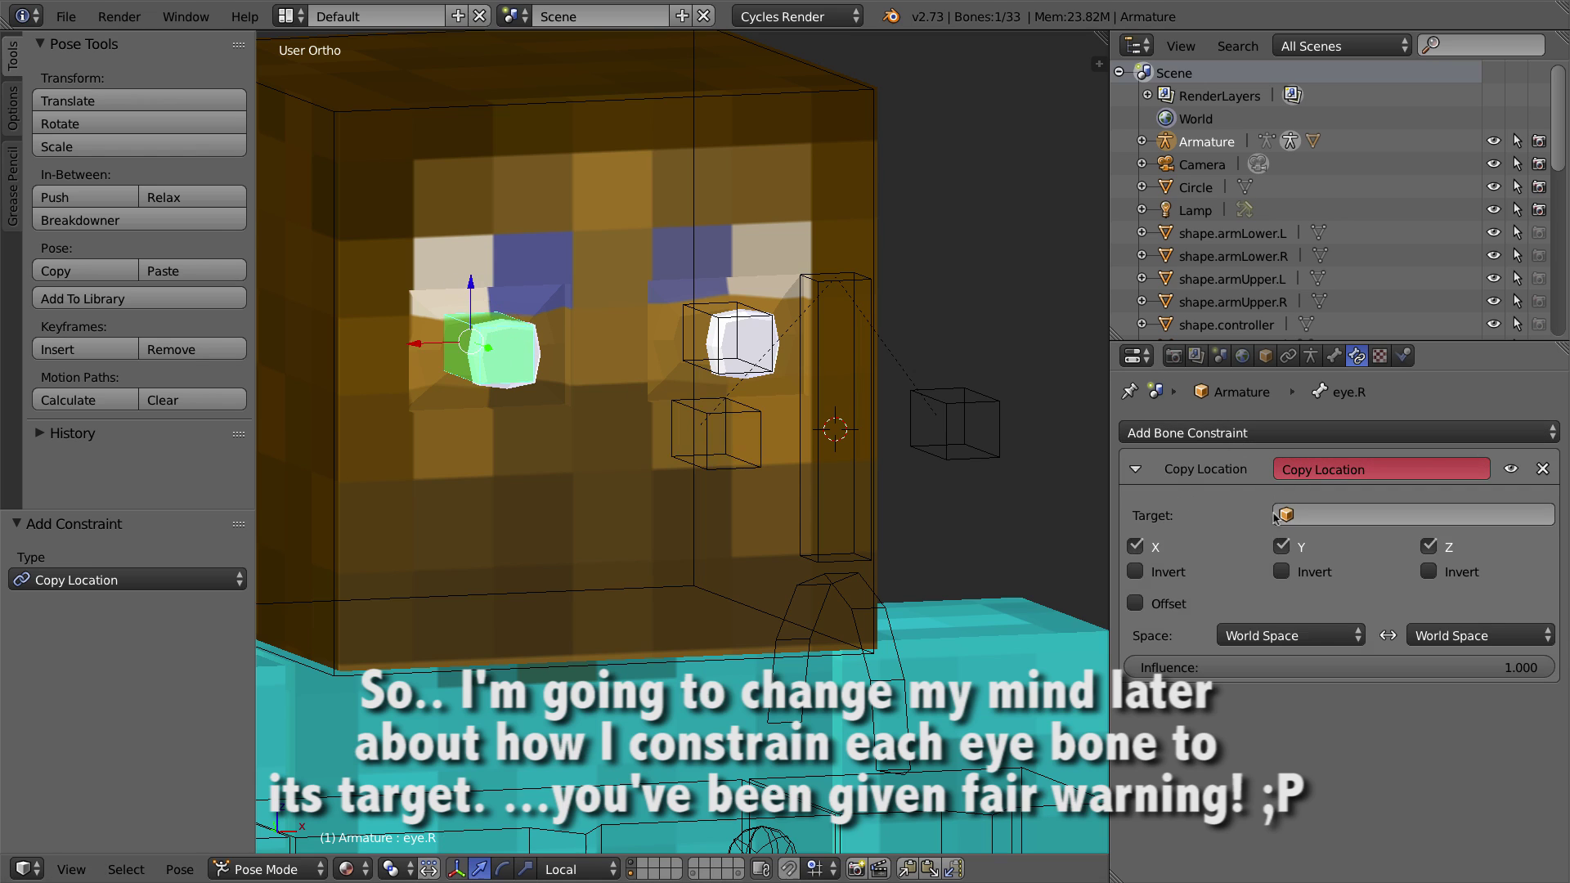
click(1313, 512)
text(ar)
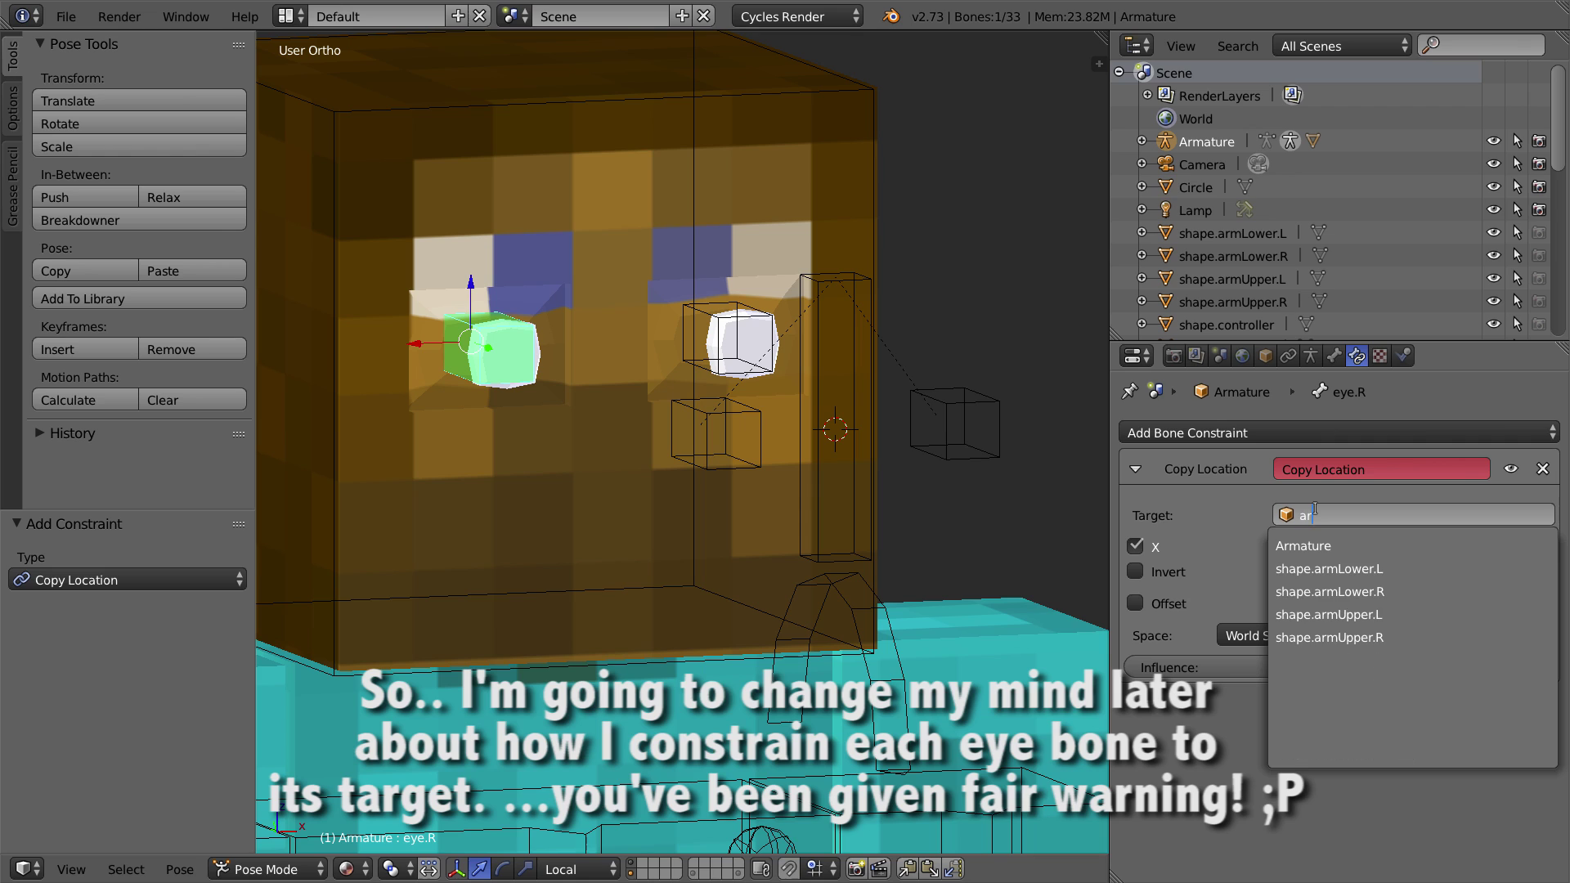
click(1289, 546)
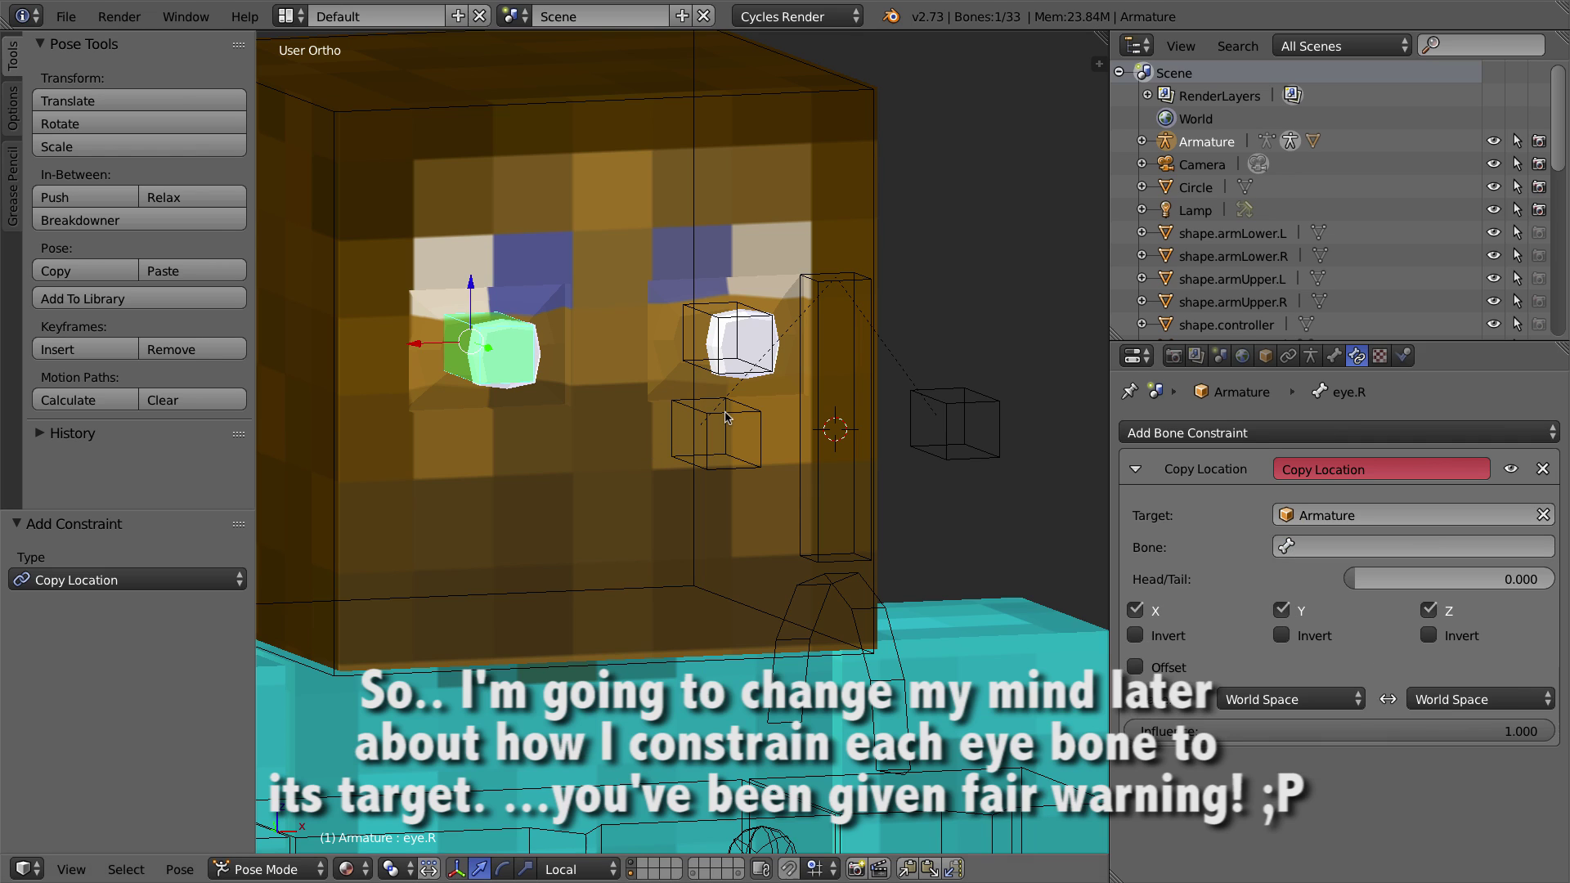
Step: Set the Copy Location constraint's target bone to eyeTarget.R and turn off its Y axis
mouse_move(686, 389)
middle_down()
mouse_move(755, 395)
mouse_move(708, 389)
middle_up()
middle_drag(1021, 395, 997, 395)
click(1331, 548)
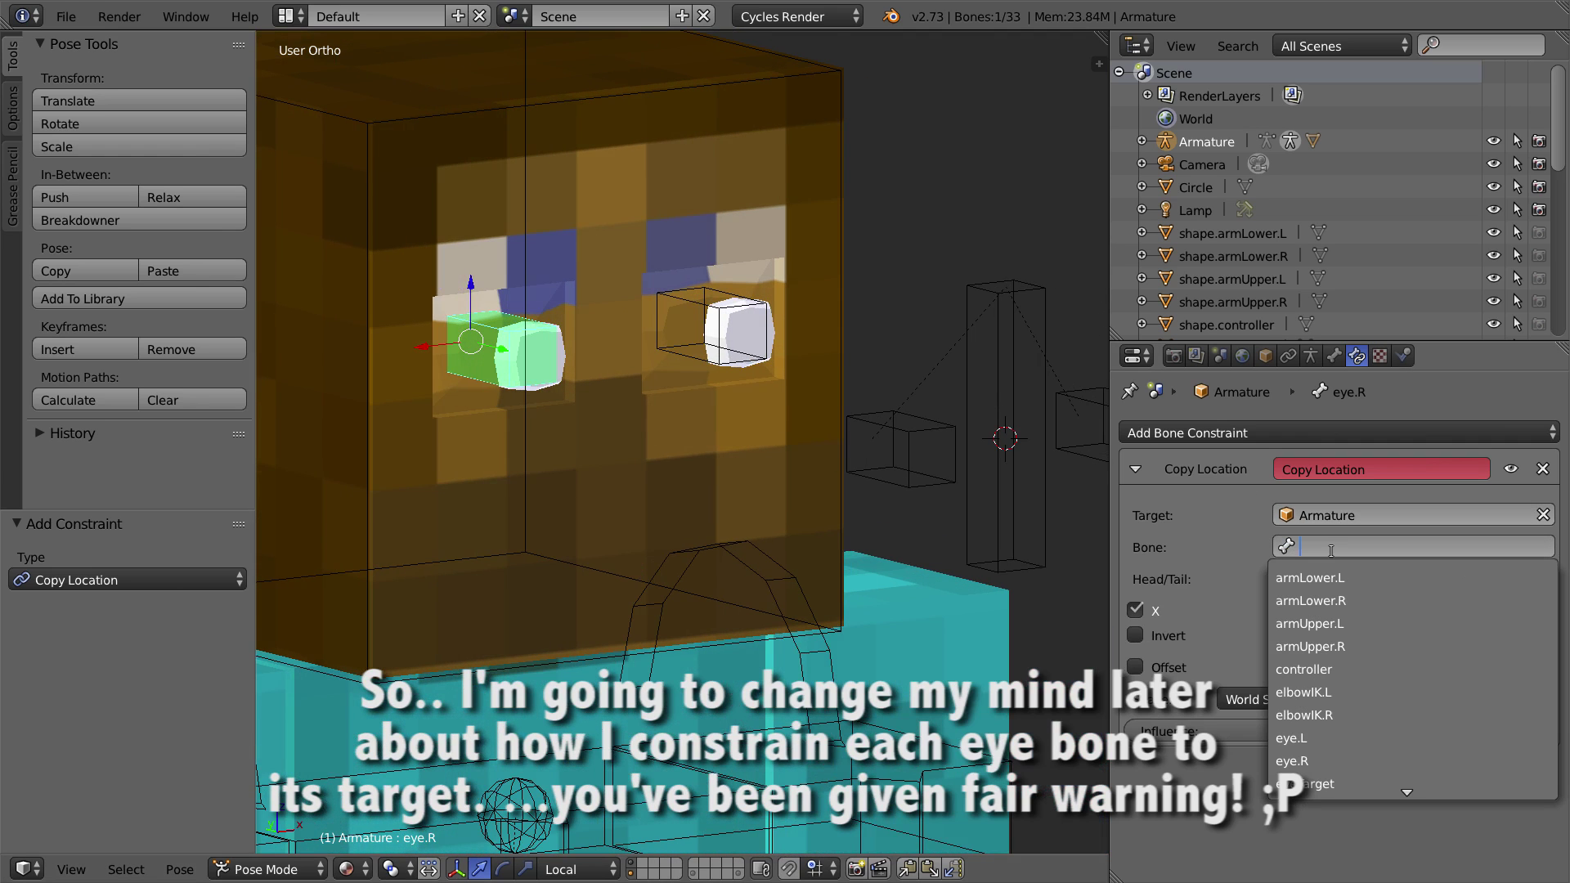
text(eye)
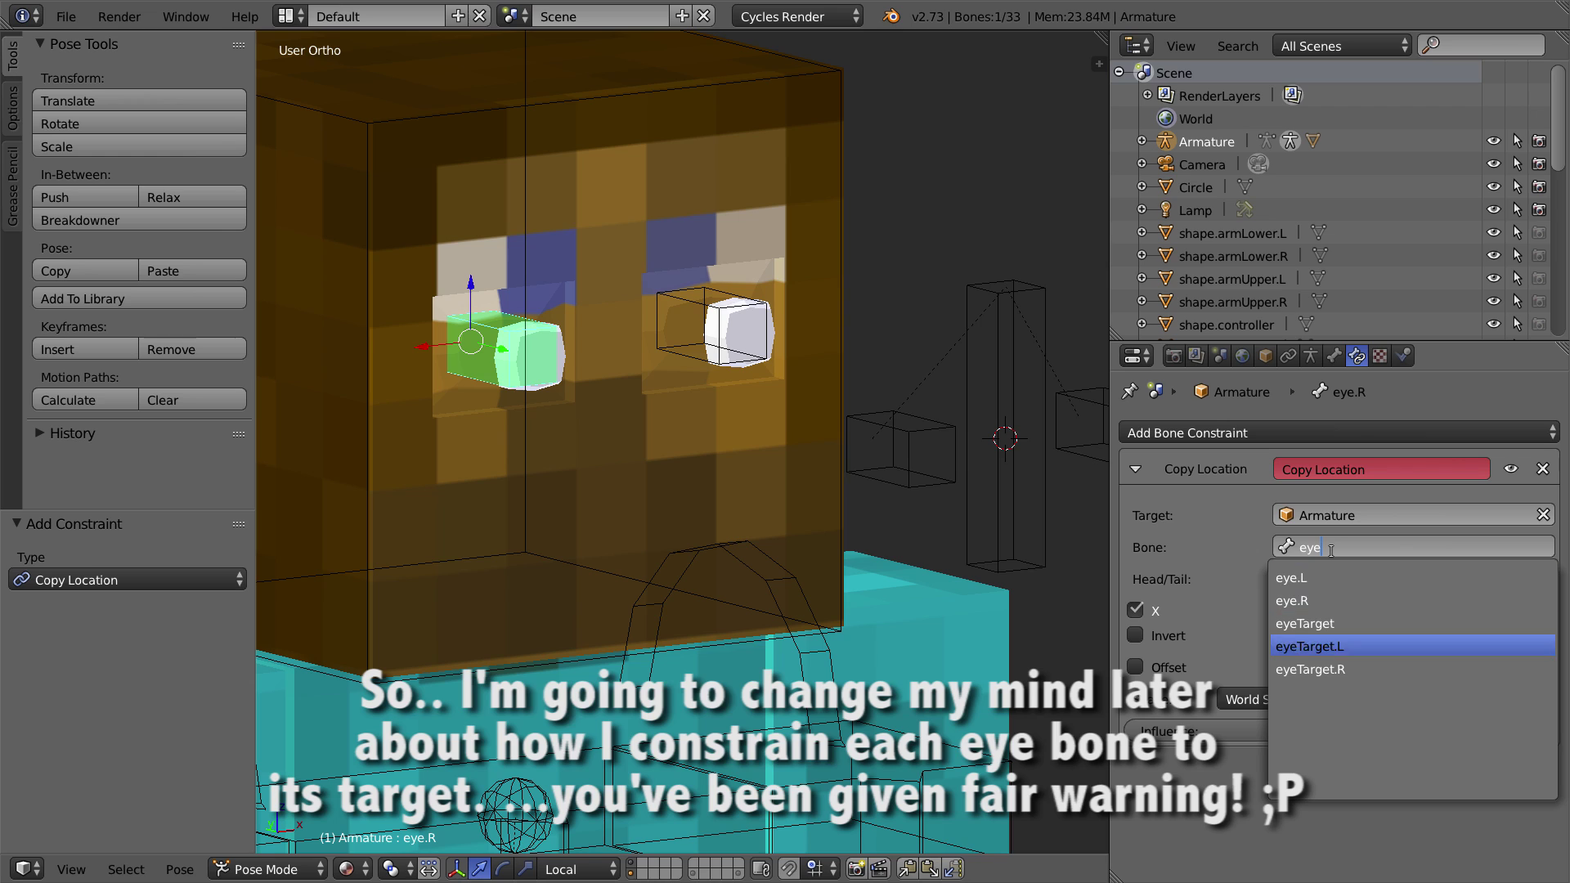
click(1310, 669)
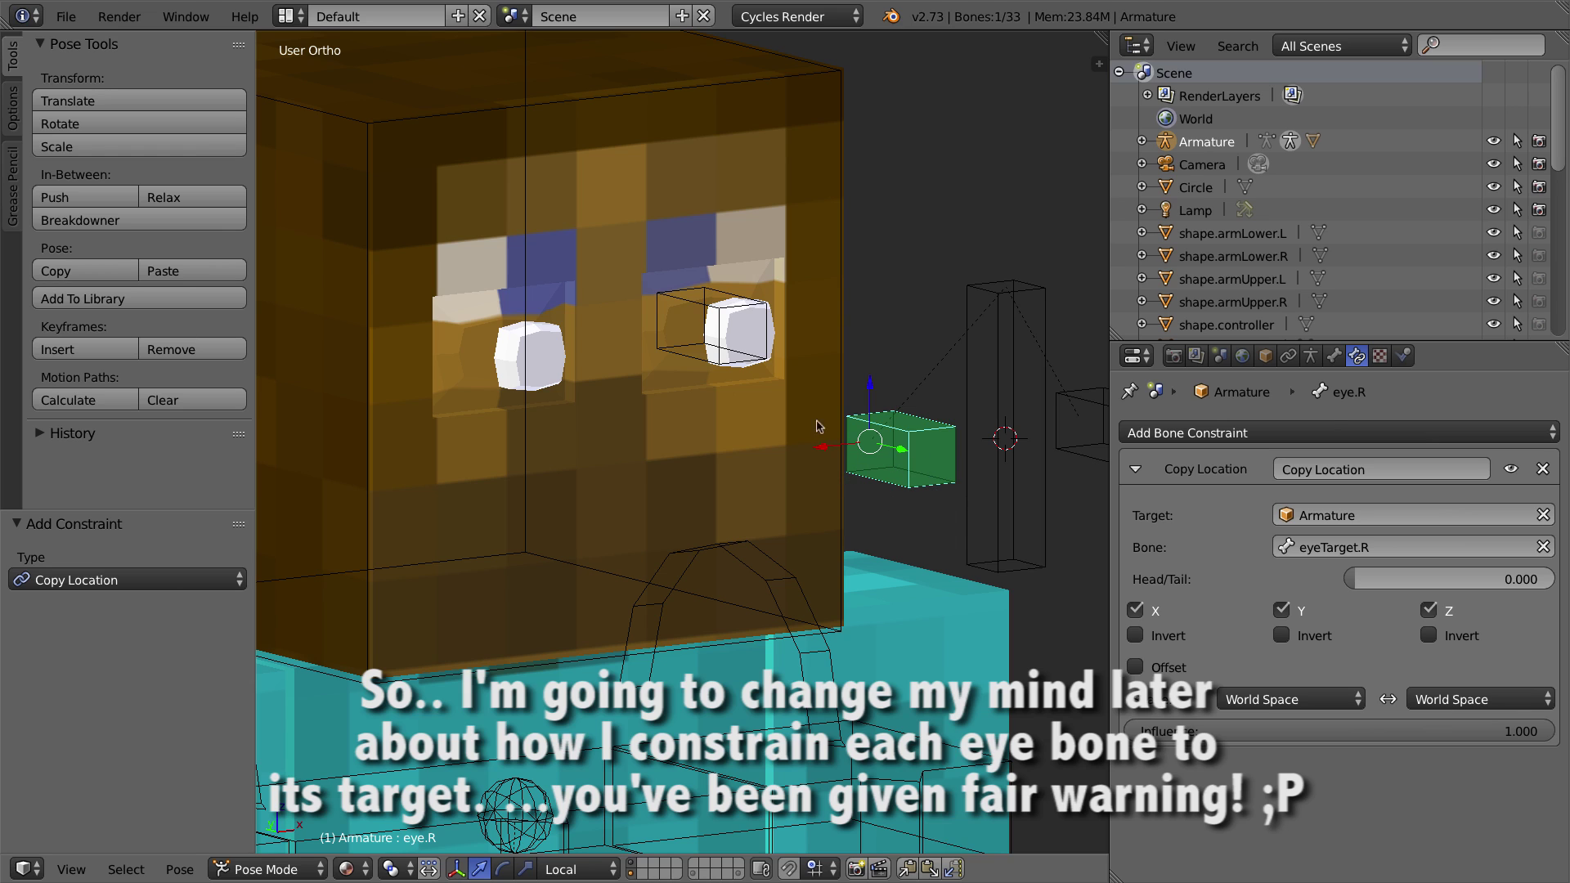
middle_drag(818, 425, 980, 447)
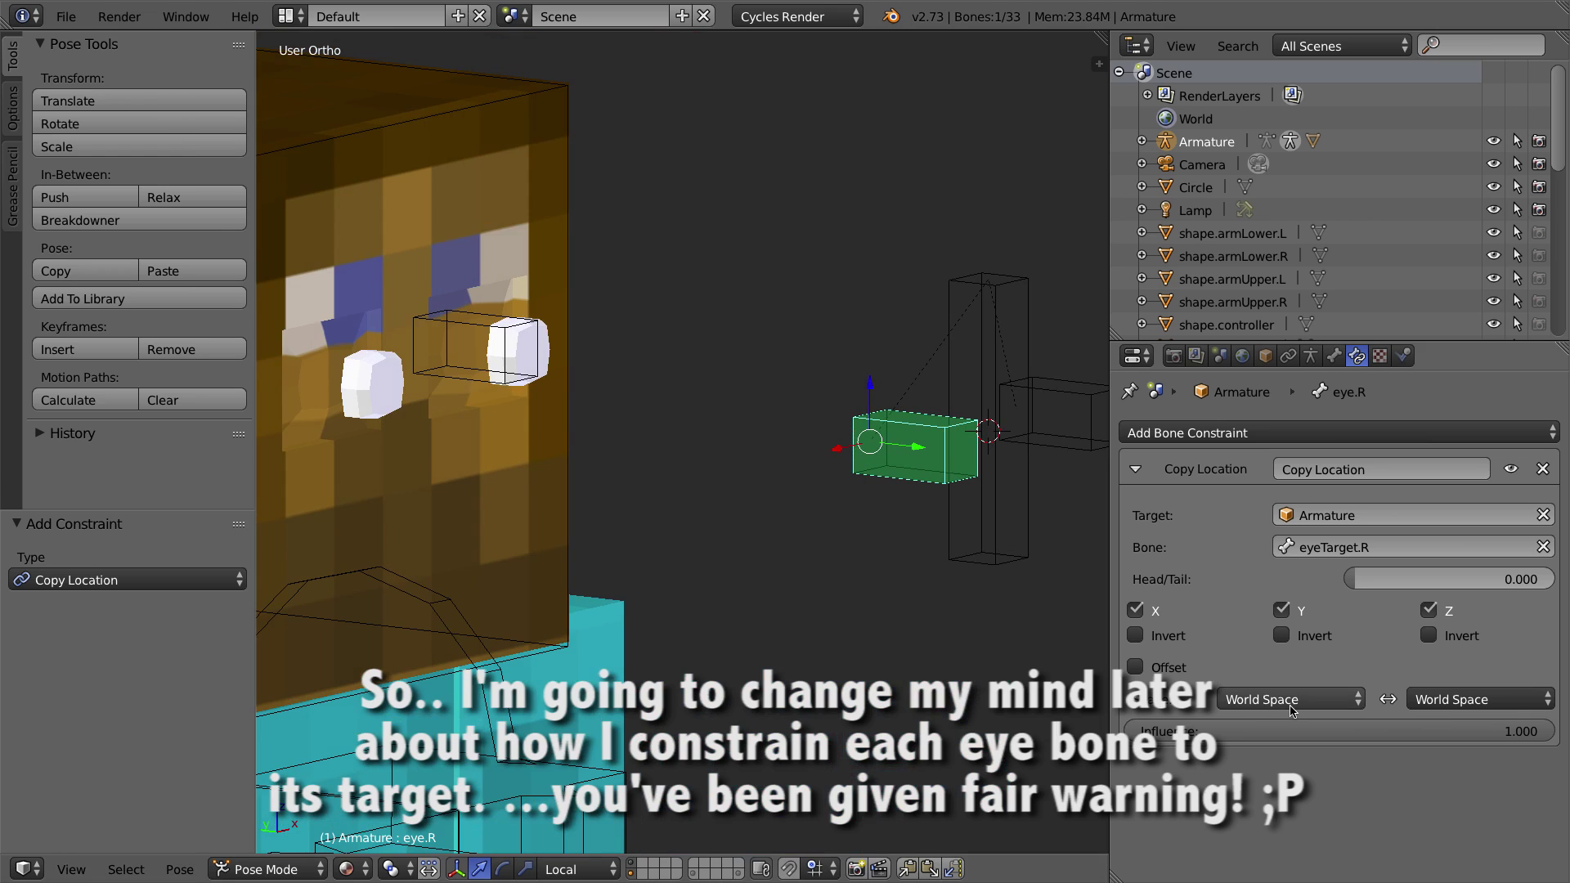
click(1282, 611)
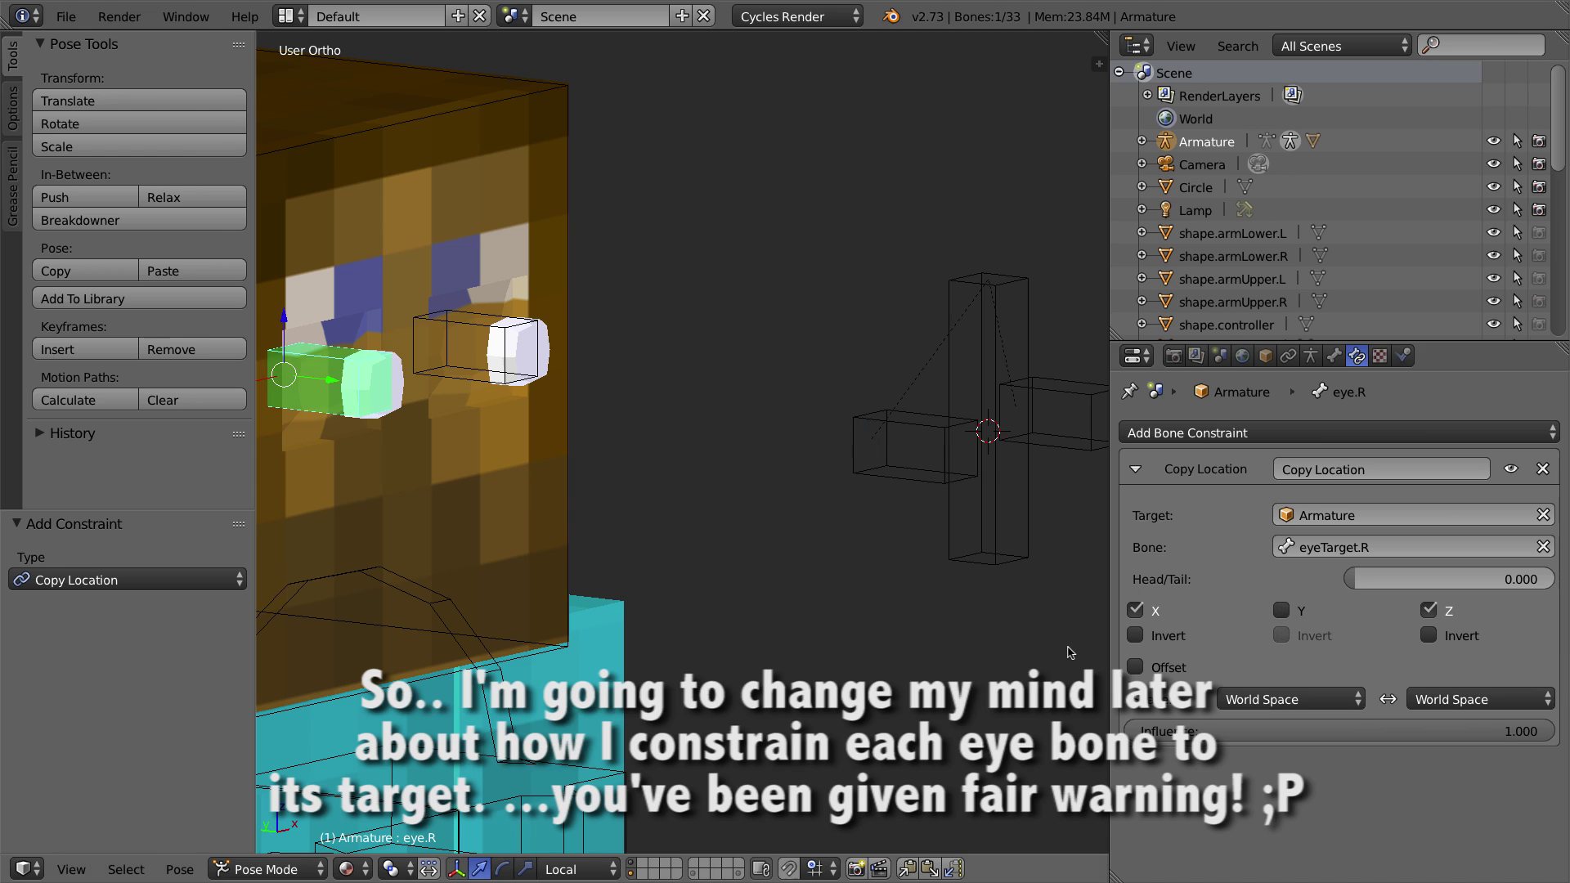
Step: Test the eye.R bone's constraint by moving the eyeTarget.R bone, cancelling the move
right_click(924, 448)
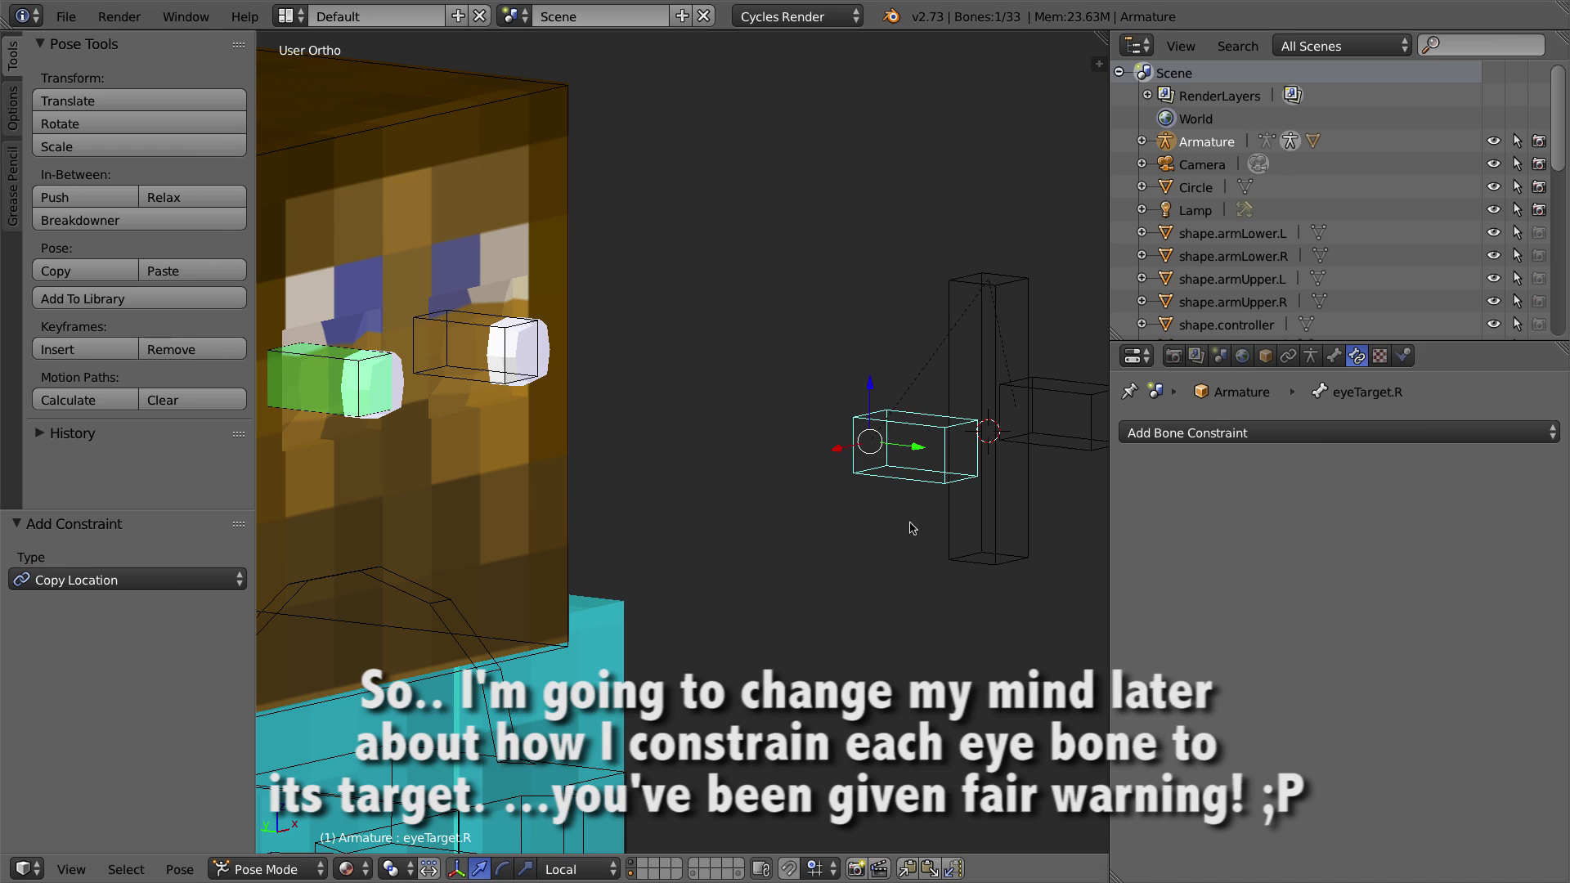
key(g)
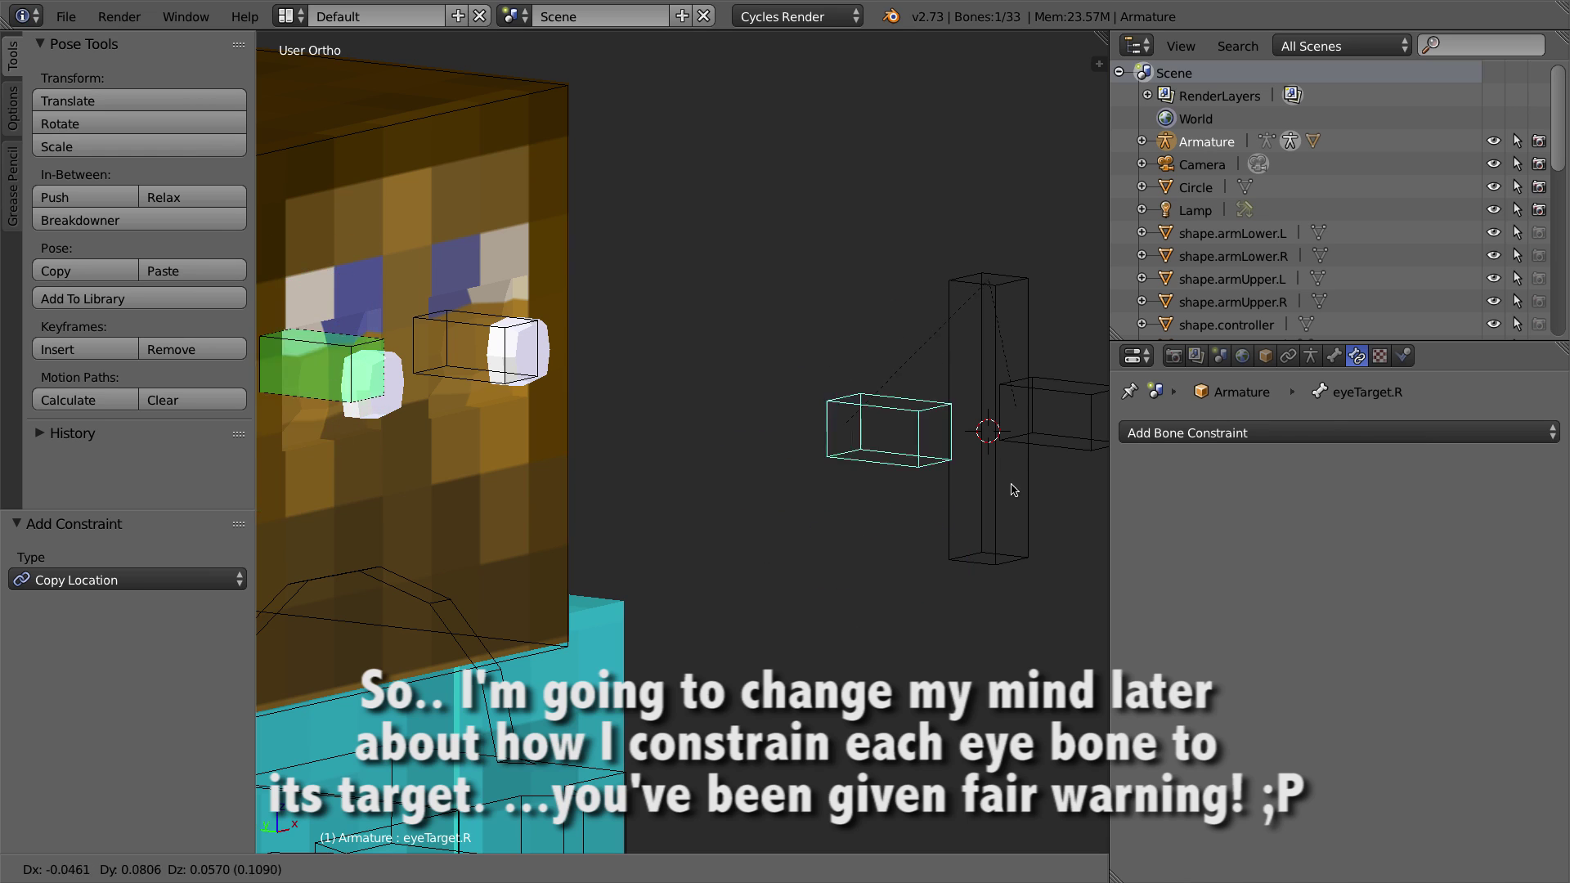
right_click(933, 540)
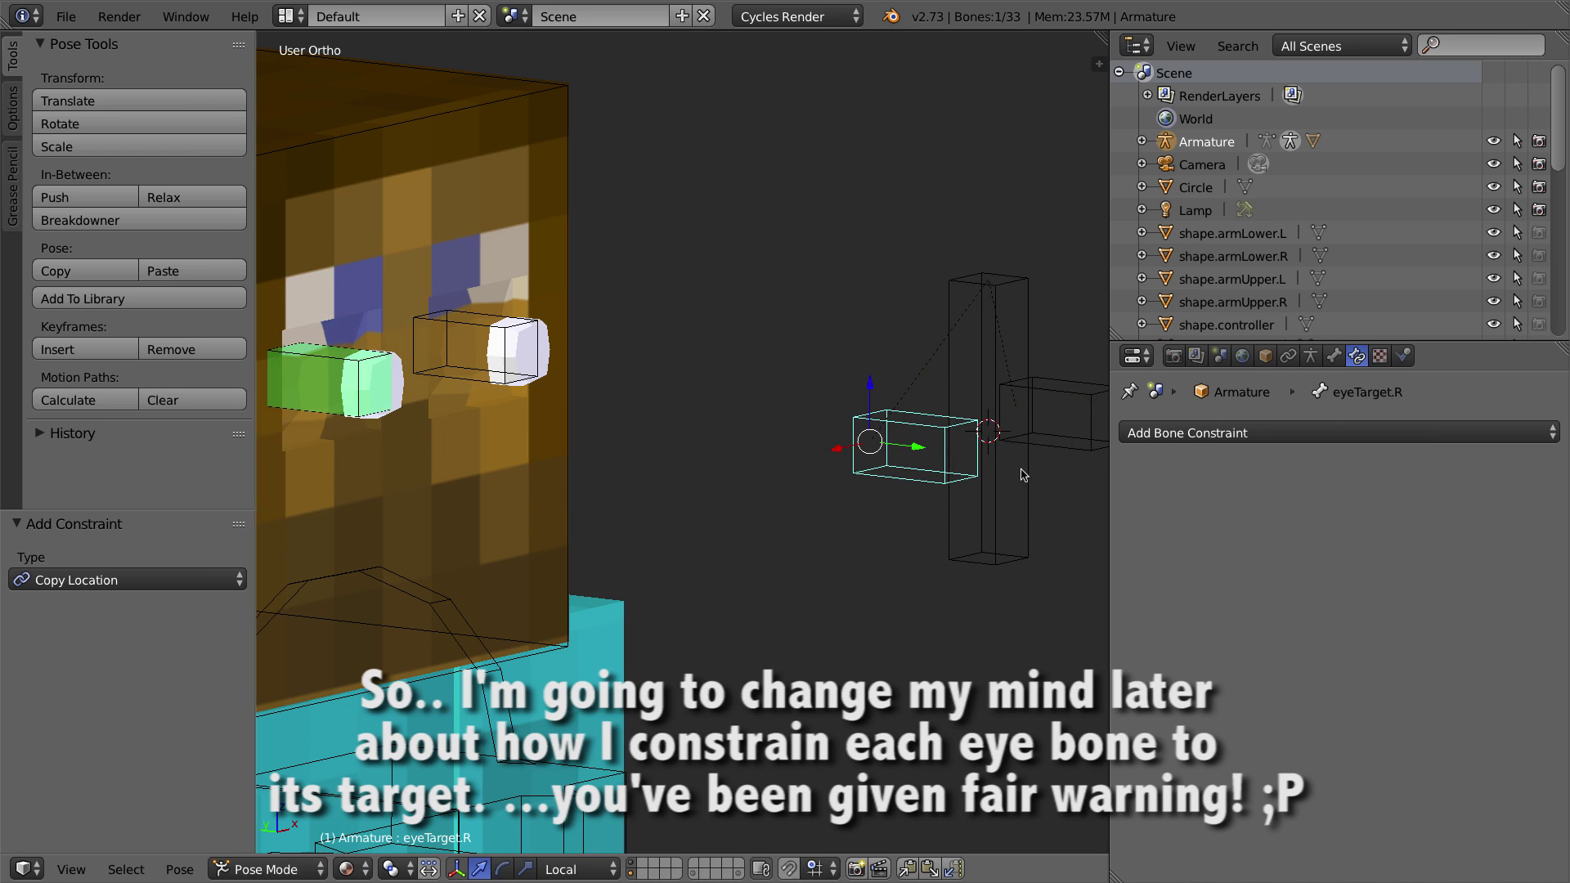
Step: Add a Copy Location constraint to the eye.L bone with Armature as its target object
right_click(476, 330)
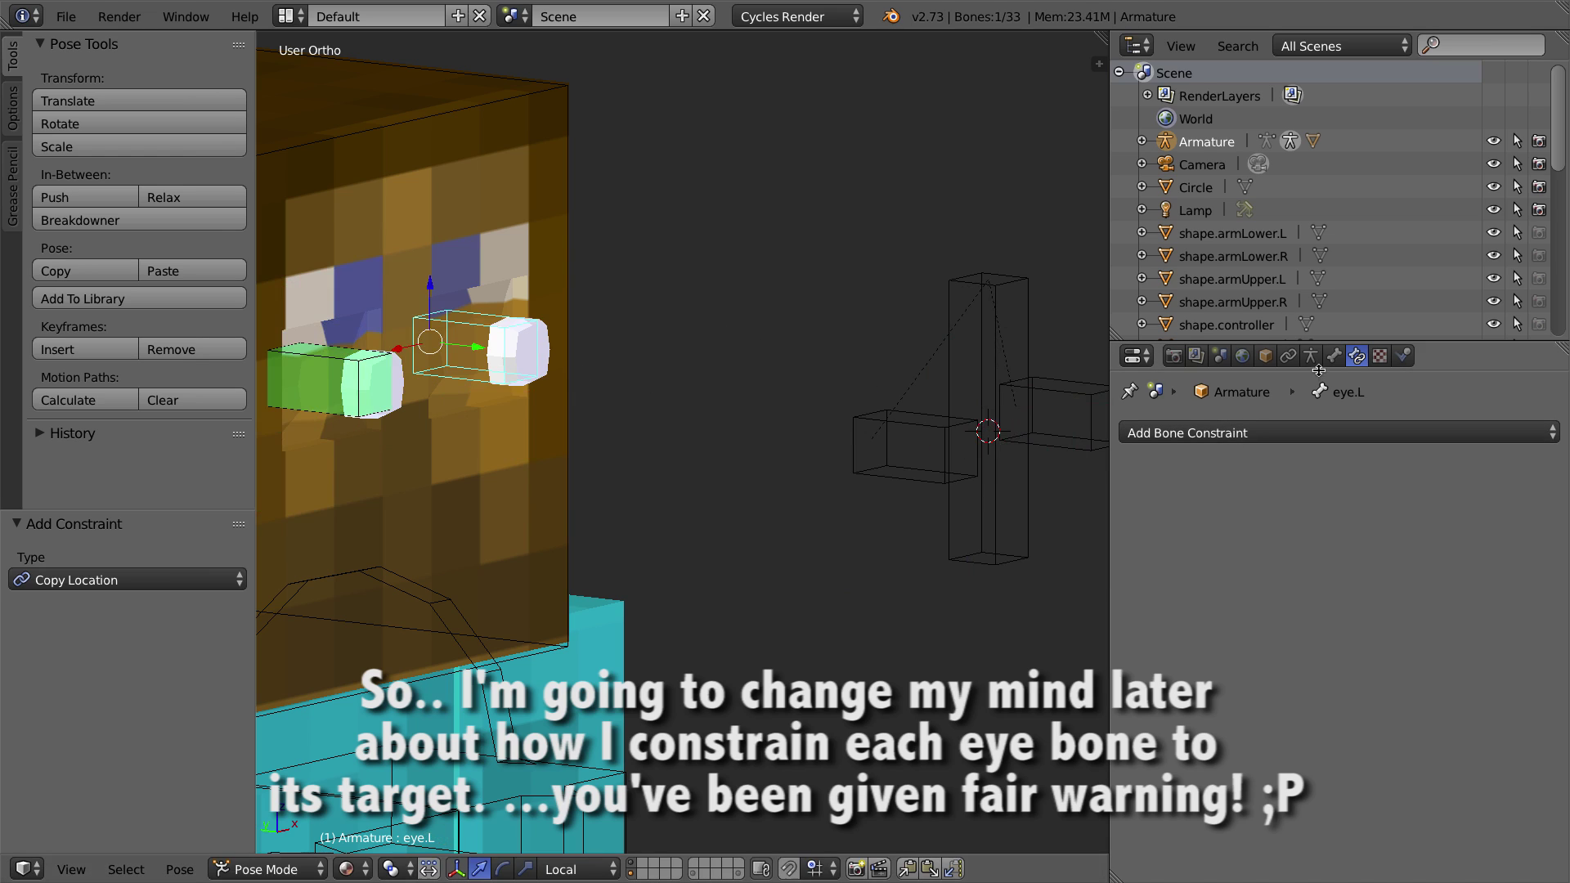
click(1403, 436)
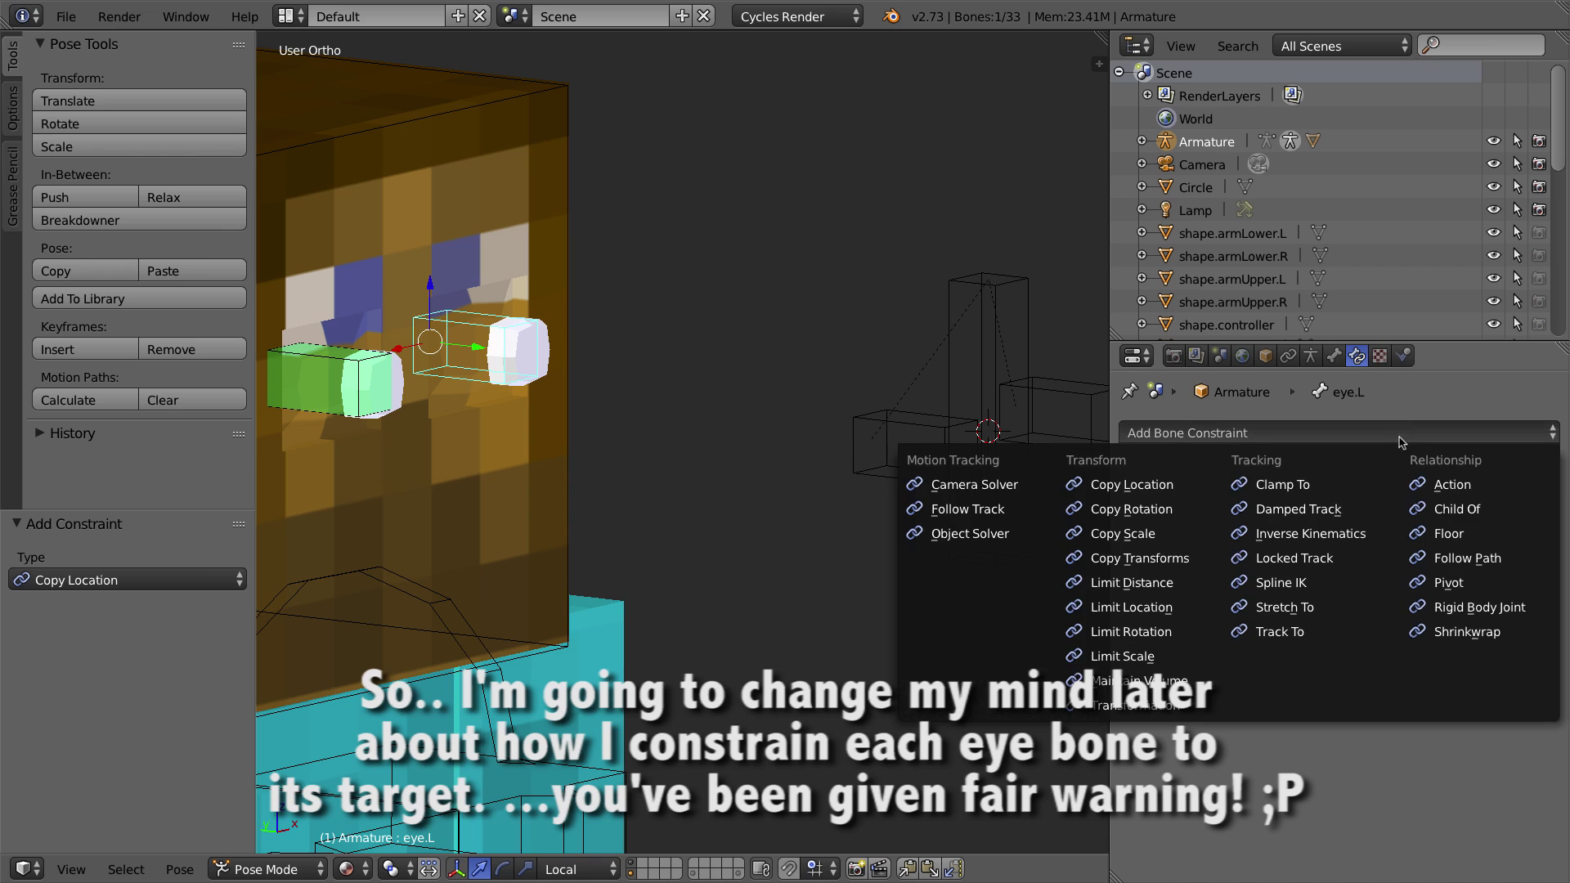
click(1151, 487)
click(1323, 514)
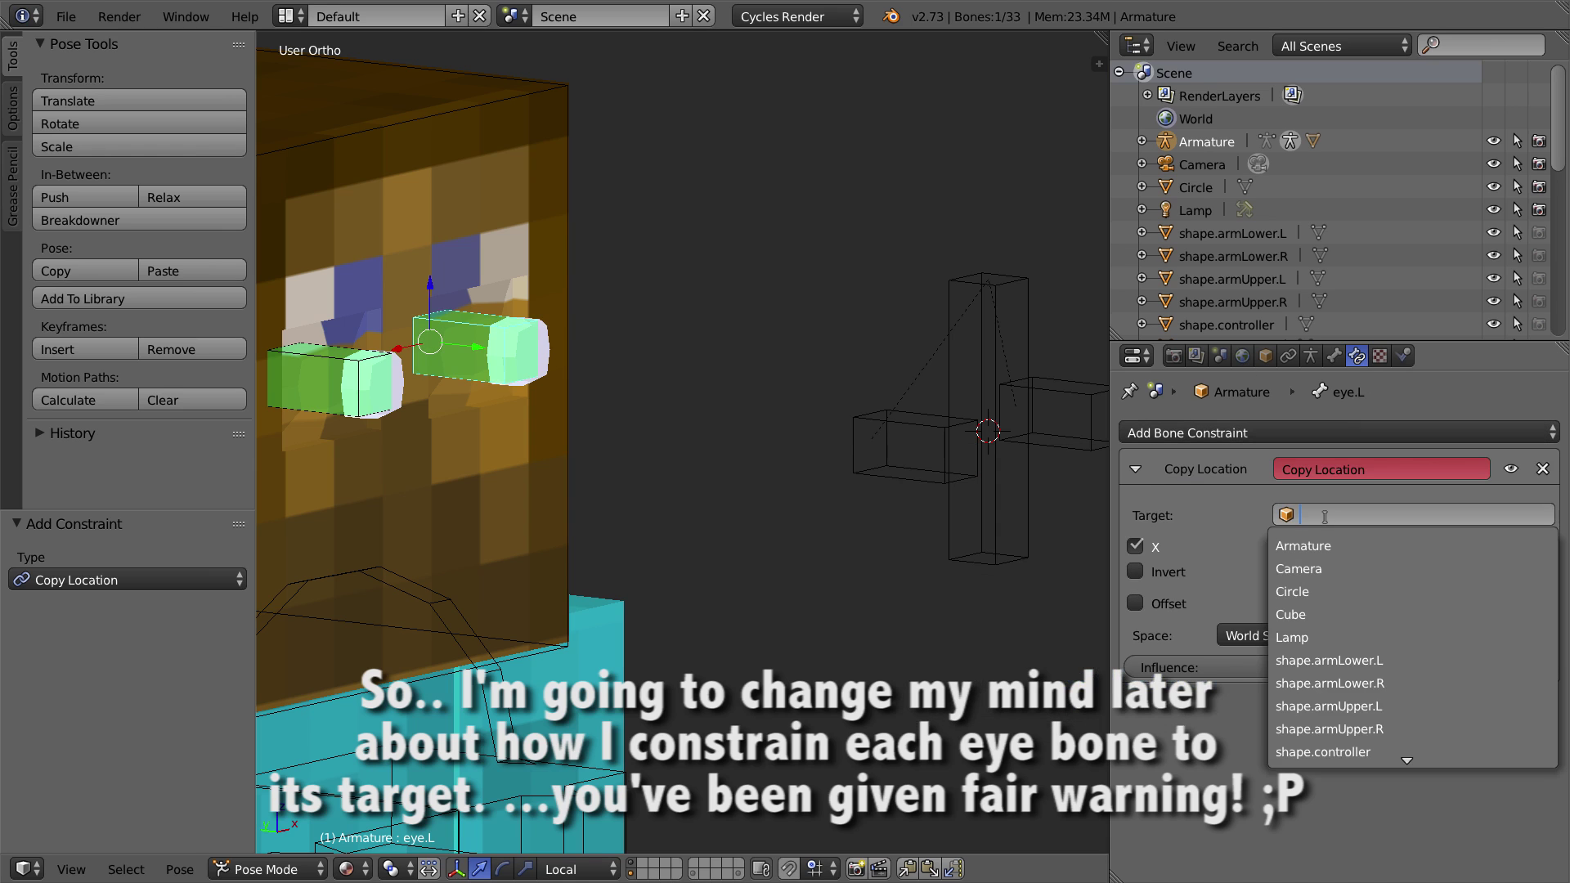
click(1314, 548)
Step: Set the eye.L constraint's target bone to eyeTarget.L and turn off its Y axis
click(1314, 548)
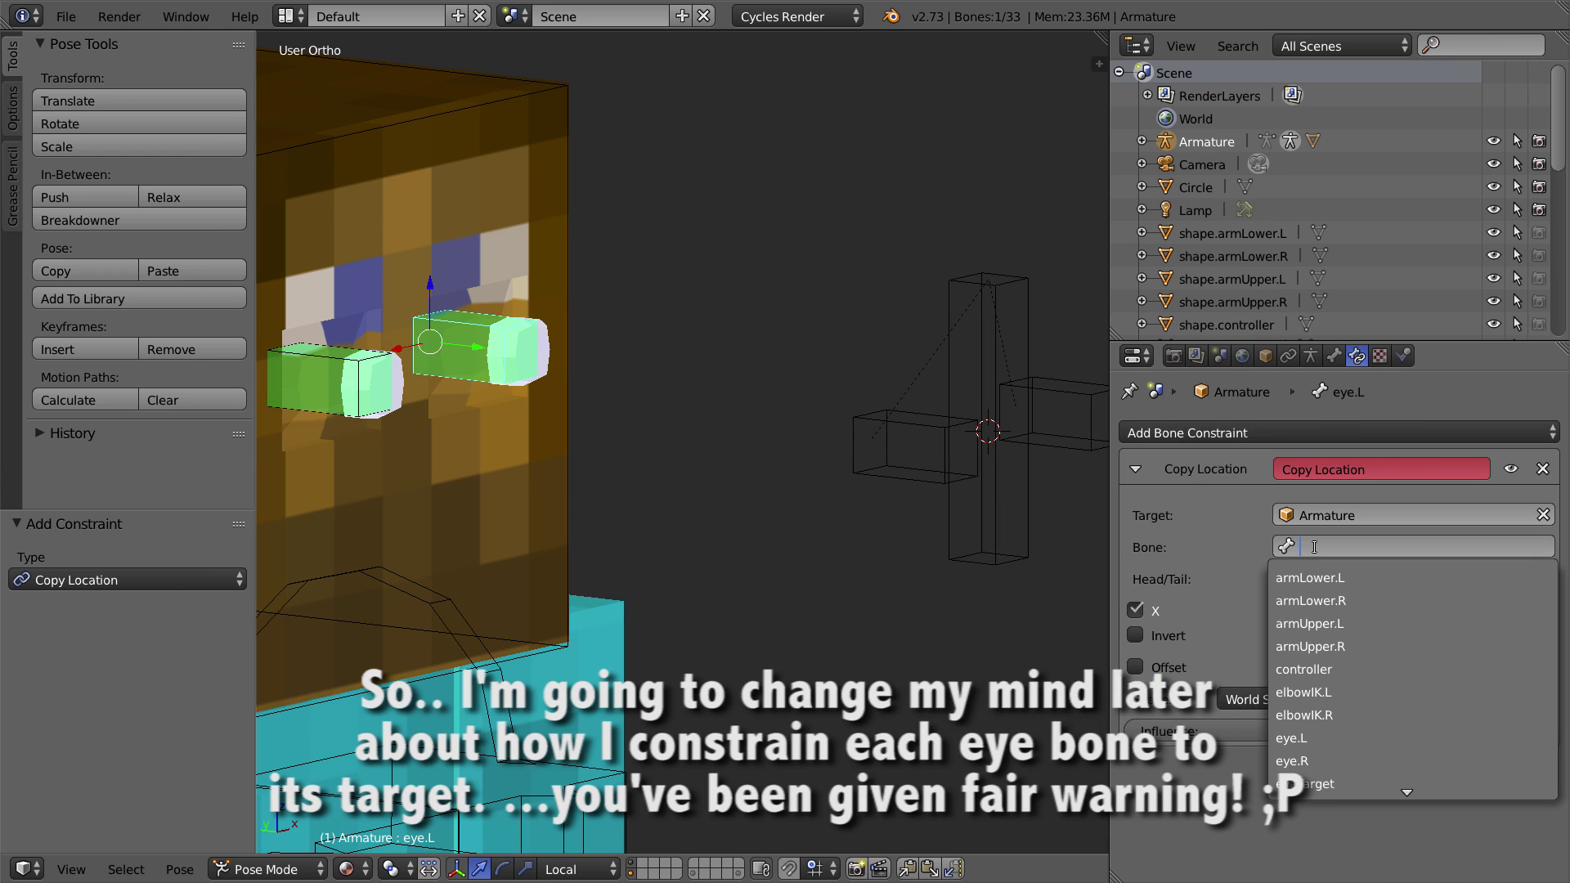
text(eyet)
key(Down)
key(Down)
key(Down)
key(Up)
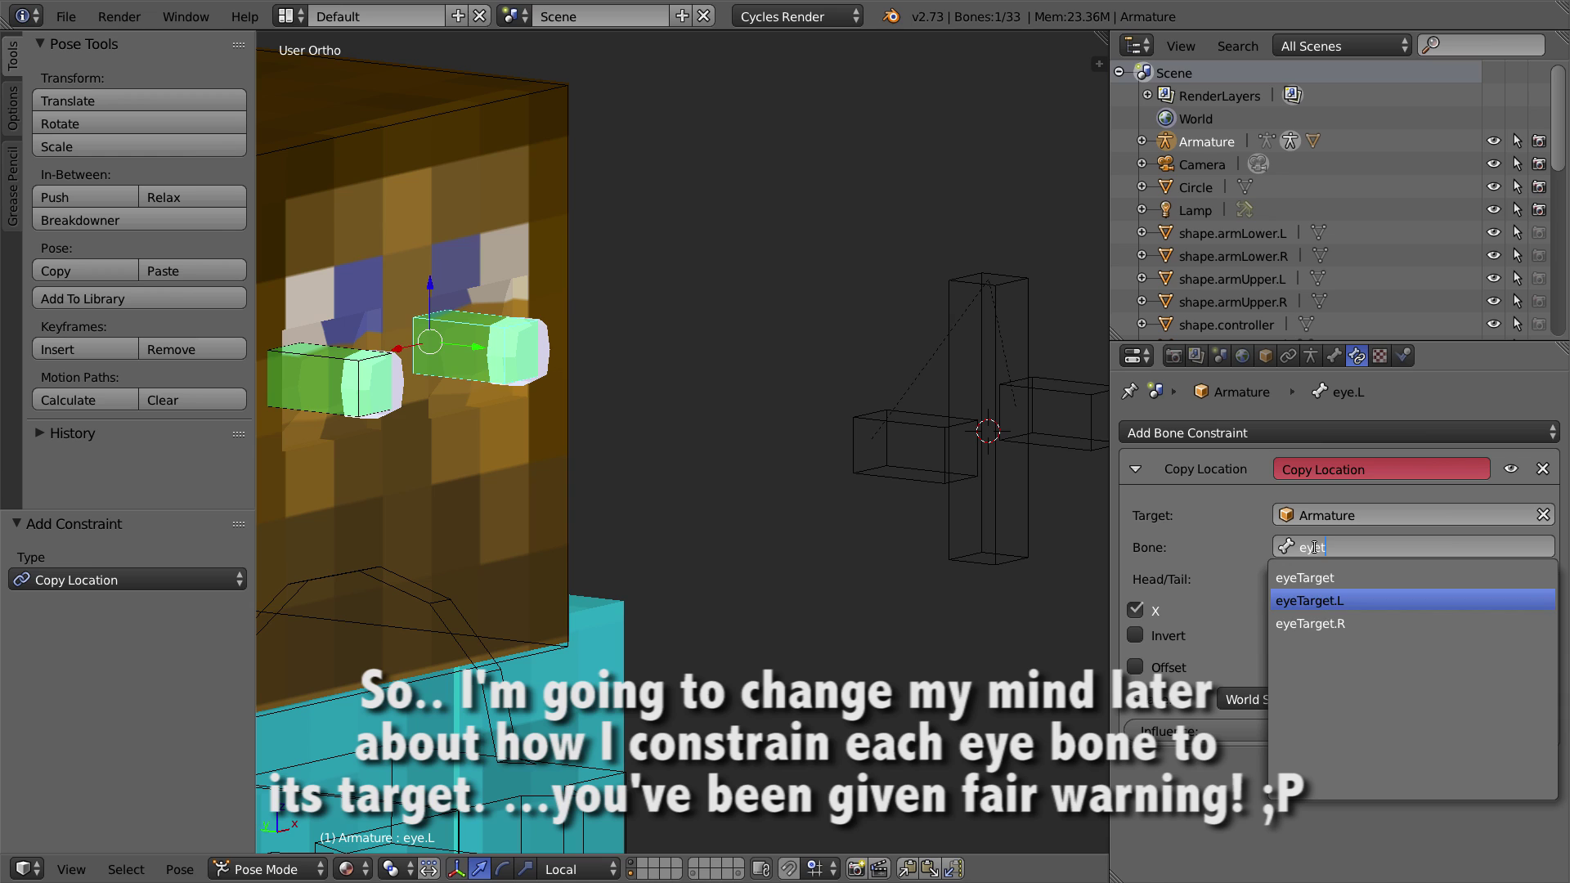
key(Return)
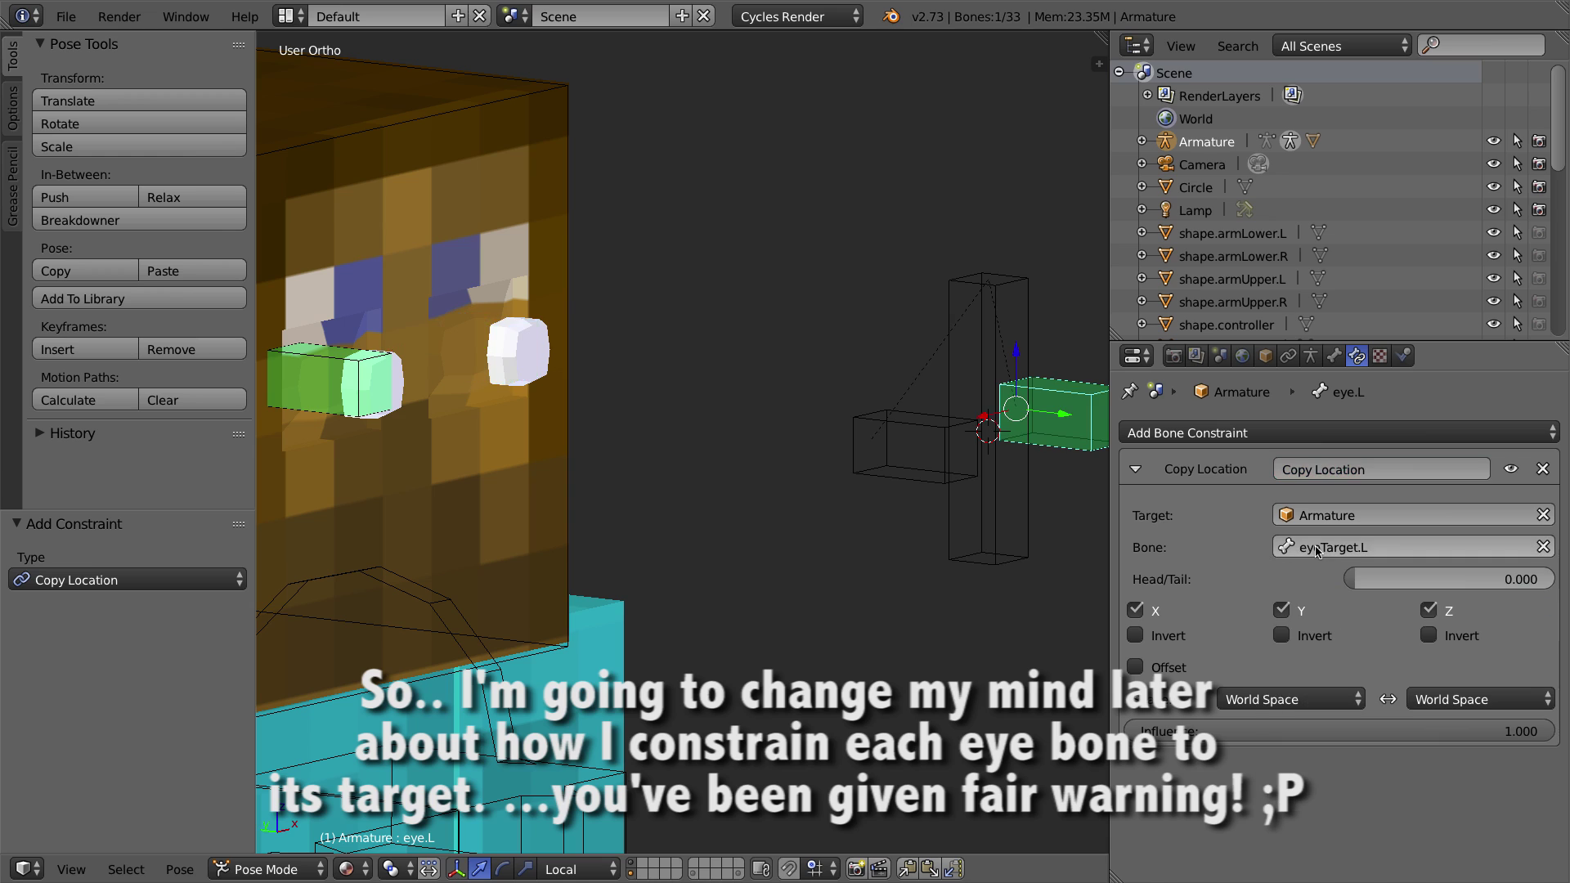
click(1282, 610)
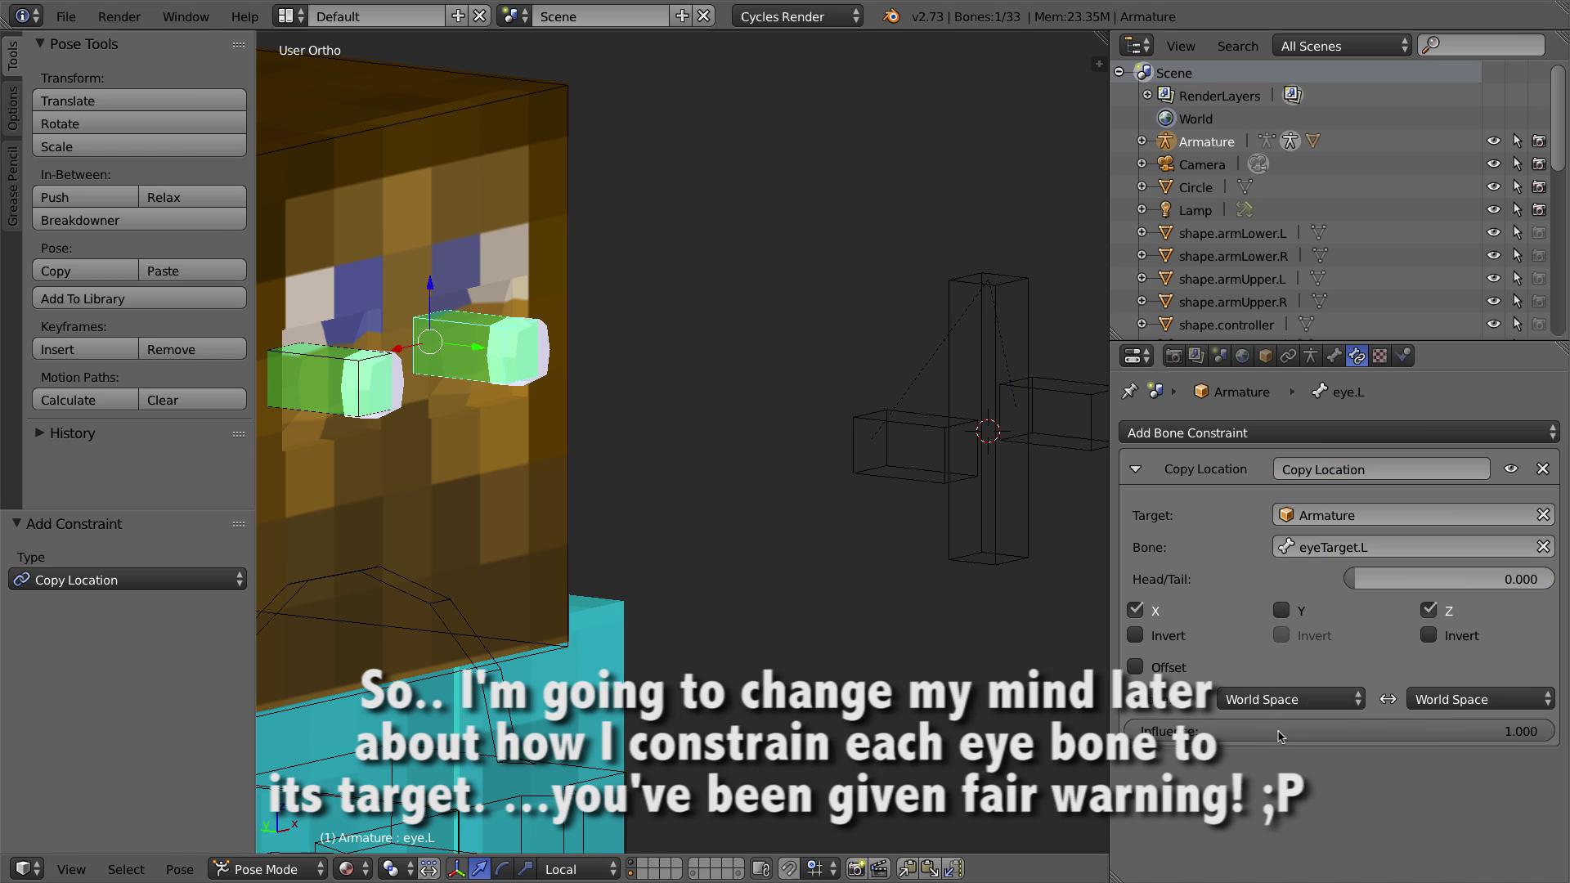
Step: Set both the target space and the owner space of the eye.L Copy Location constraint to Local Space
click(1268, 701)
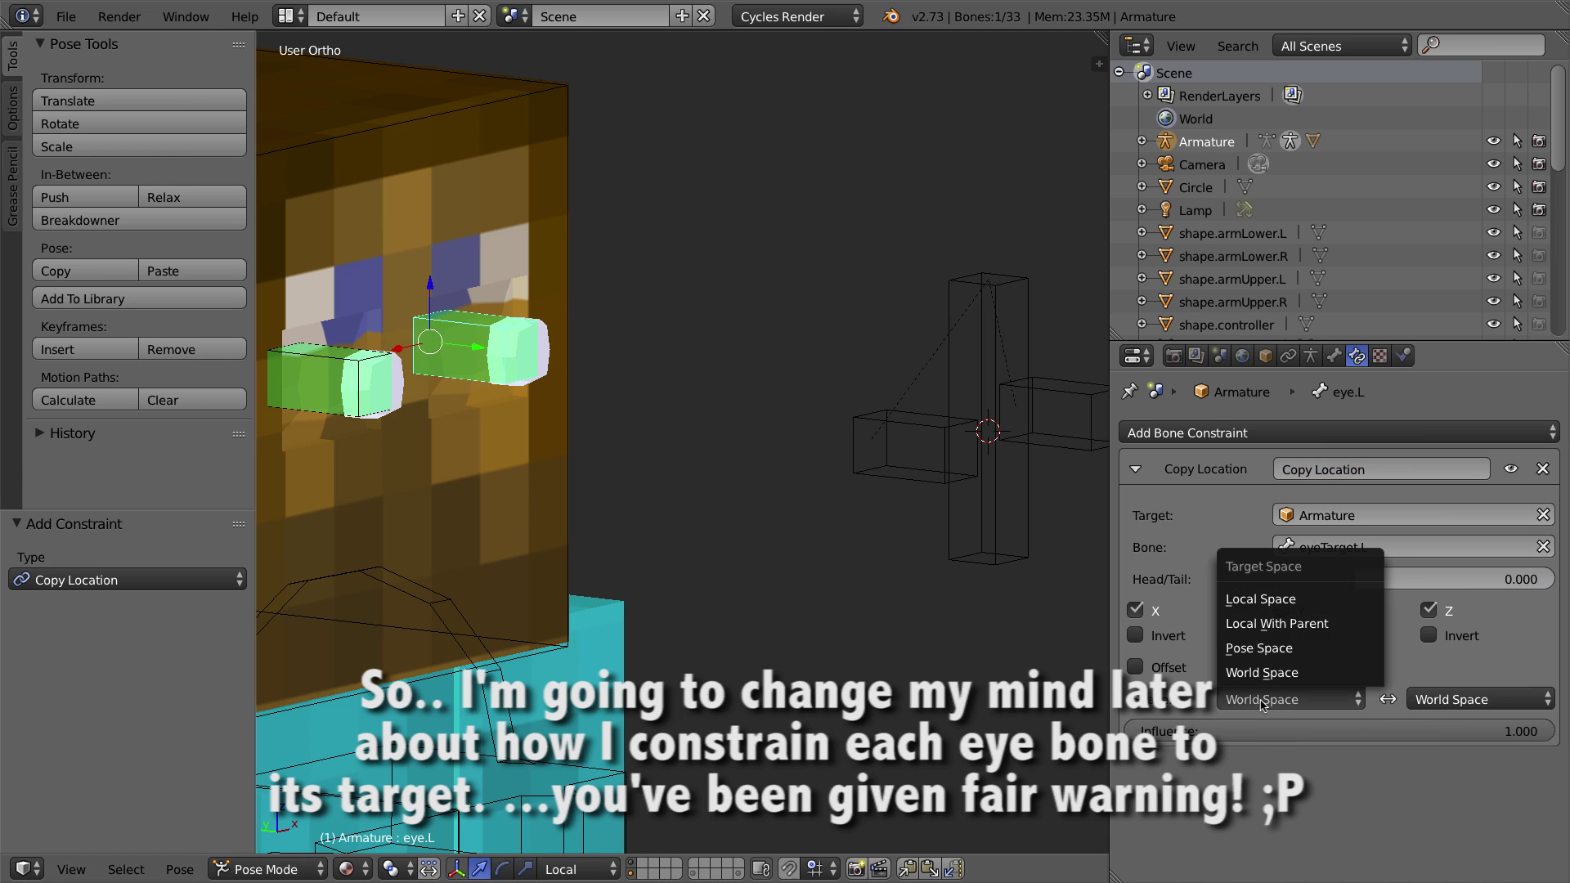
click(1526, 702)
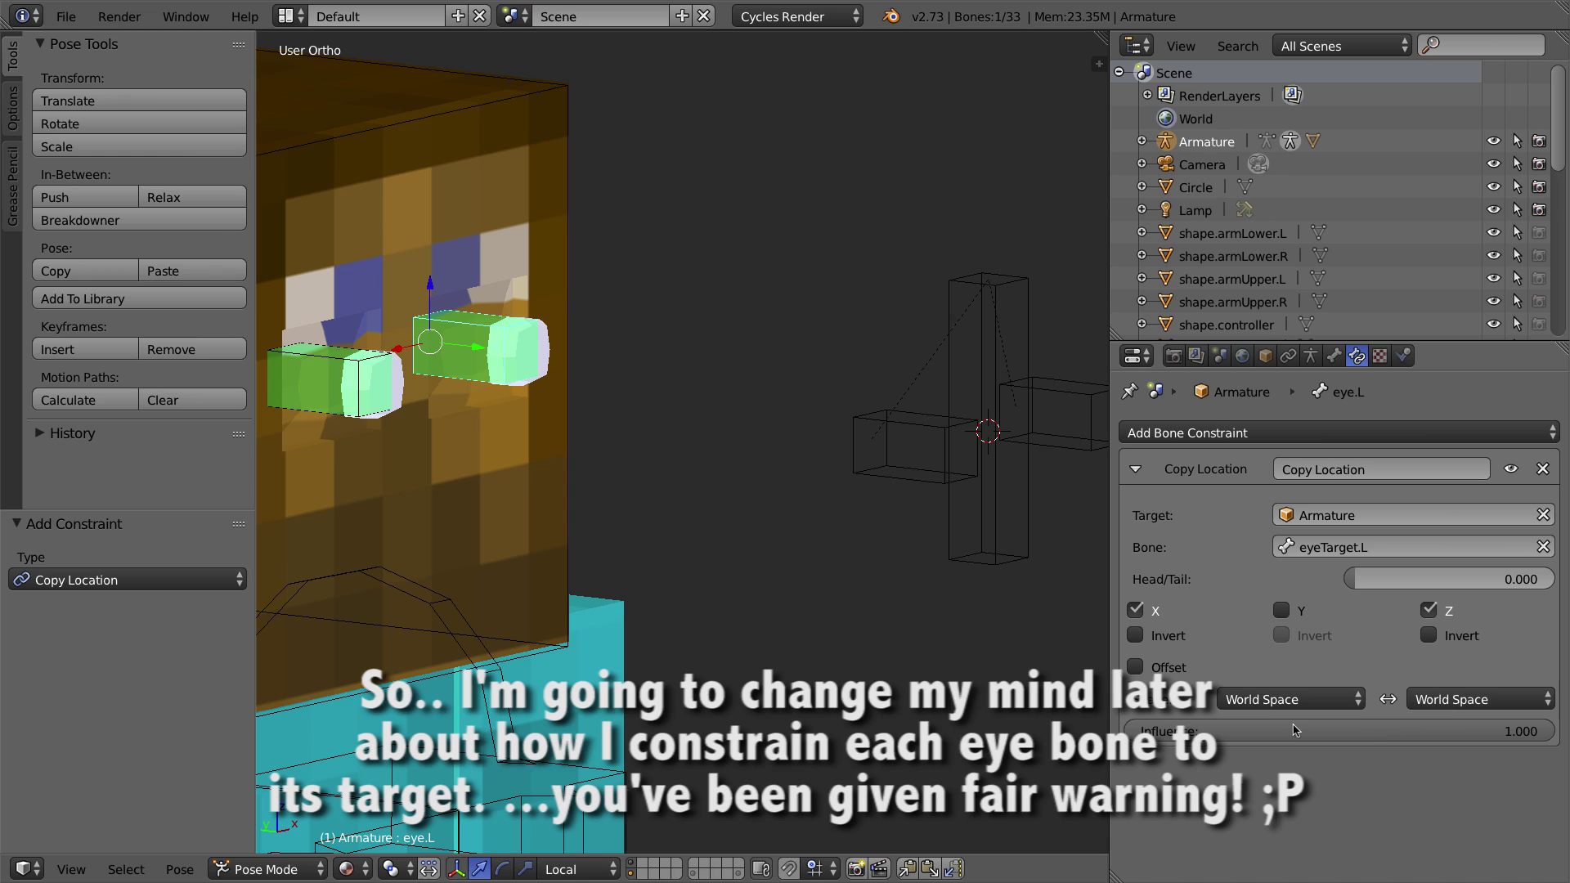
click(1292, 704)
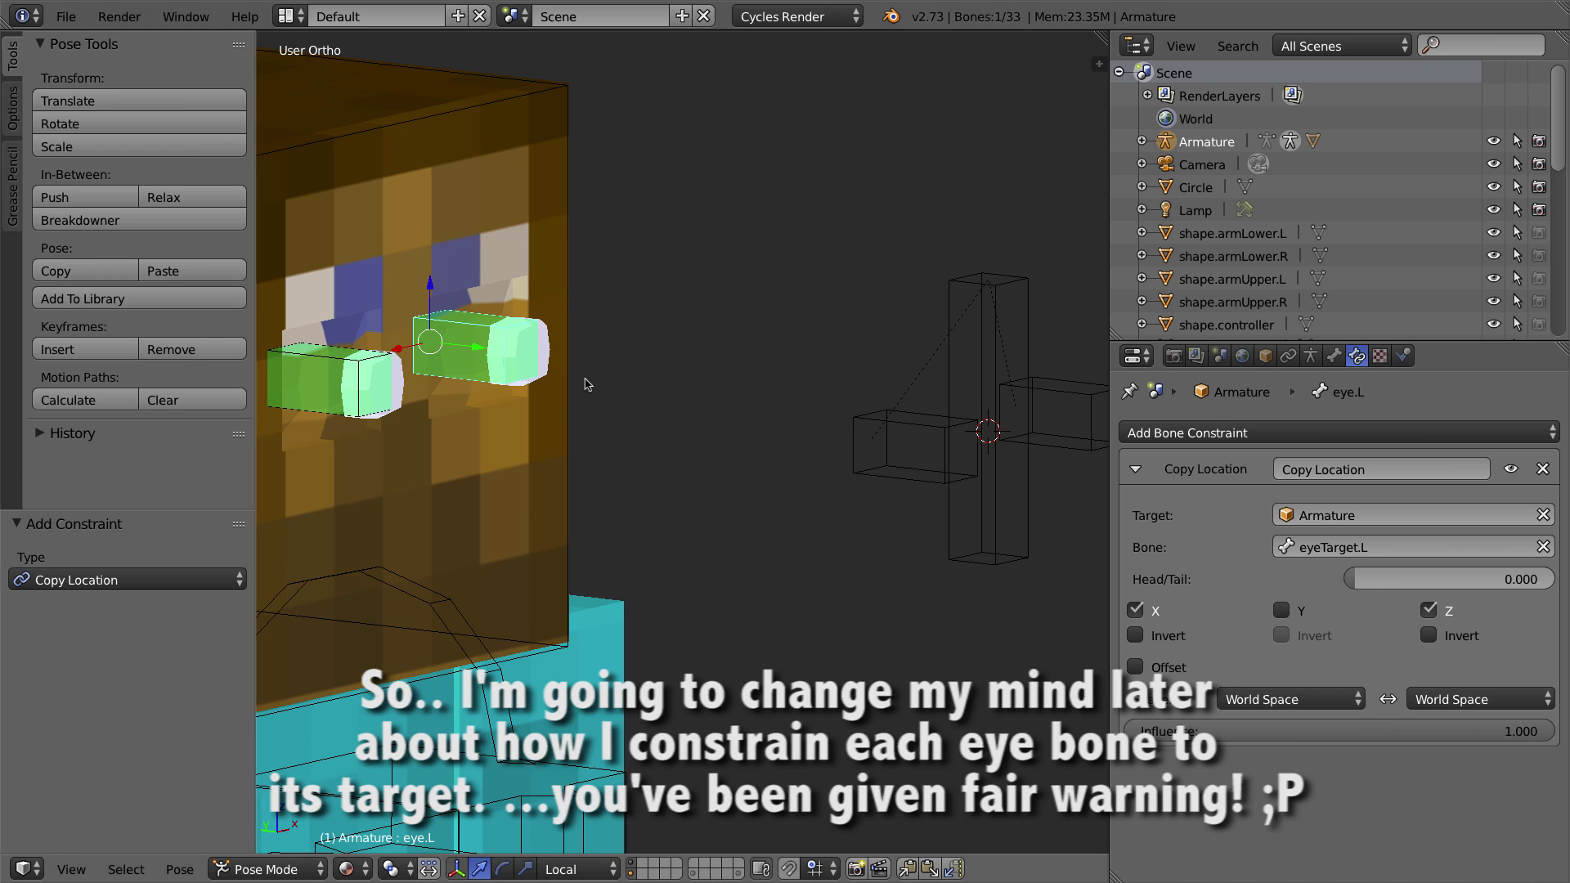
click(1292, 697)
click(1255, 599)
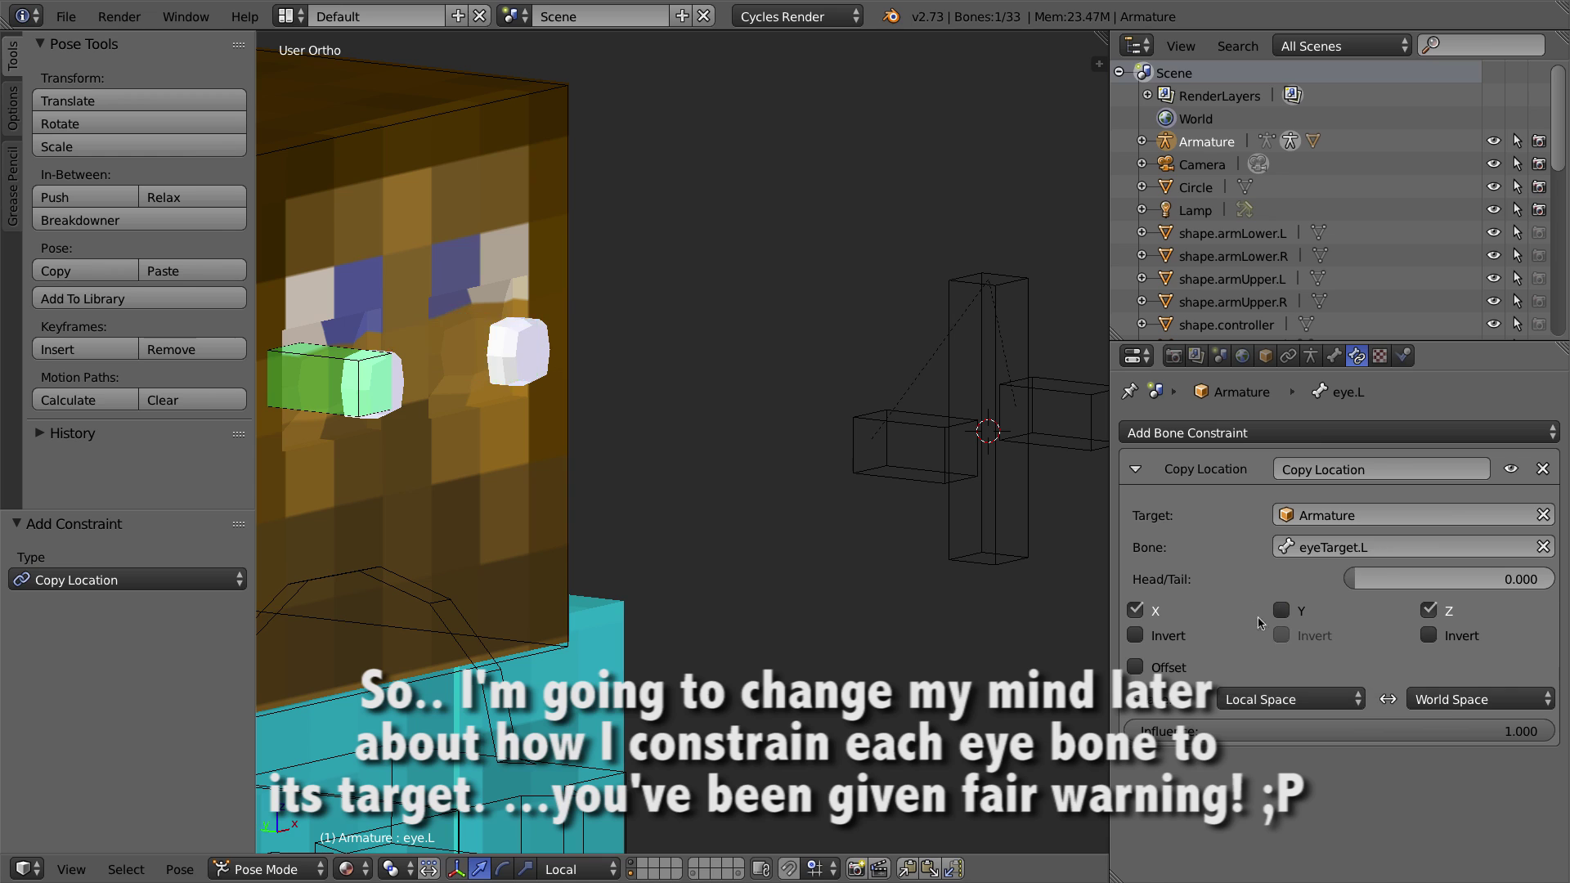
click(1468, 698)
click(1447, 600)
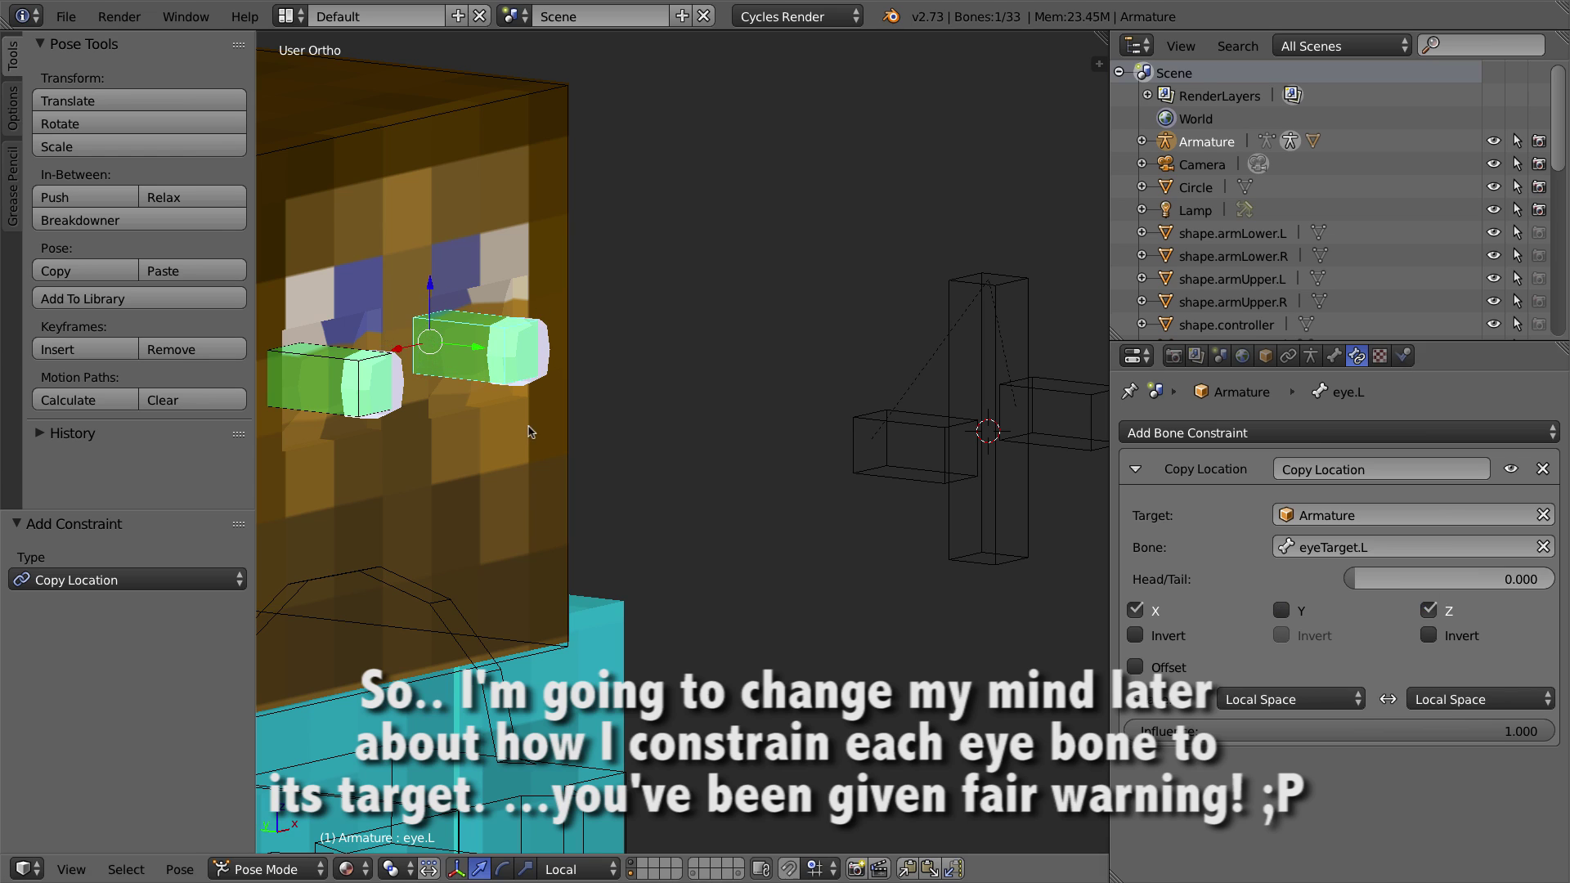
Step: Set both the target and owner space of the eye.L bone's Copy Location constraint to World Space
click(1298, 701)
click(1305, 675)
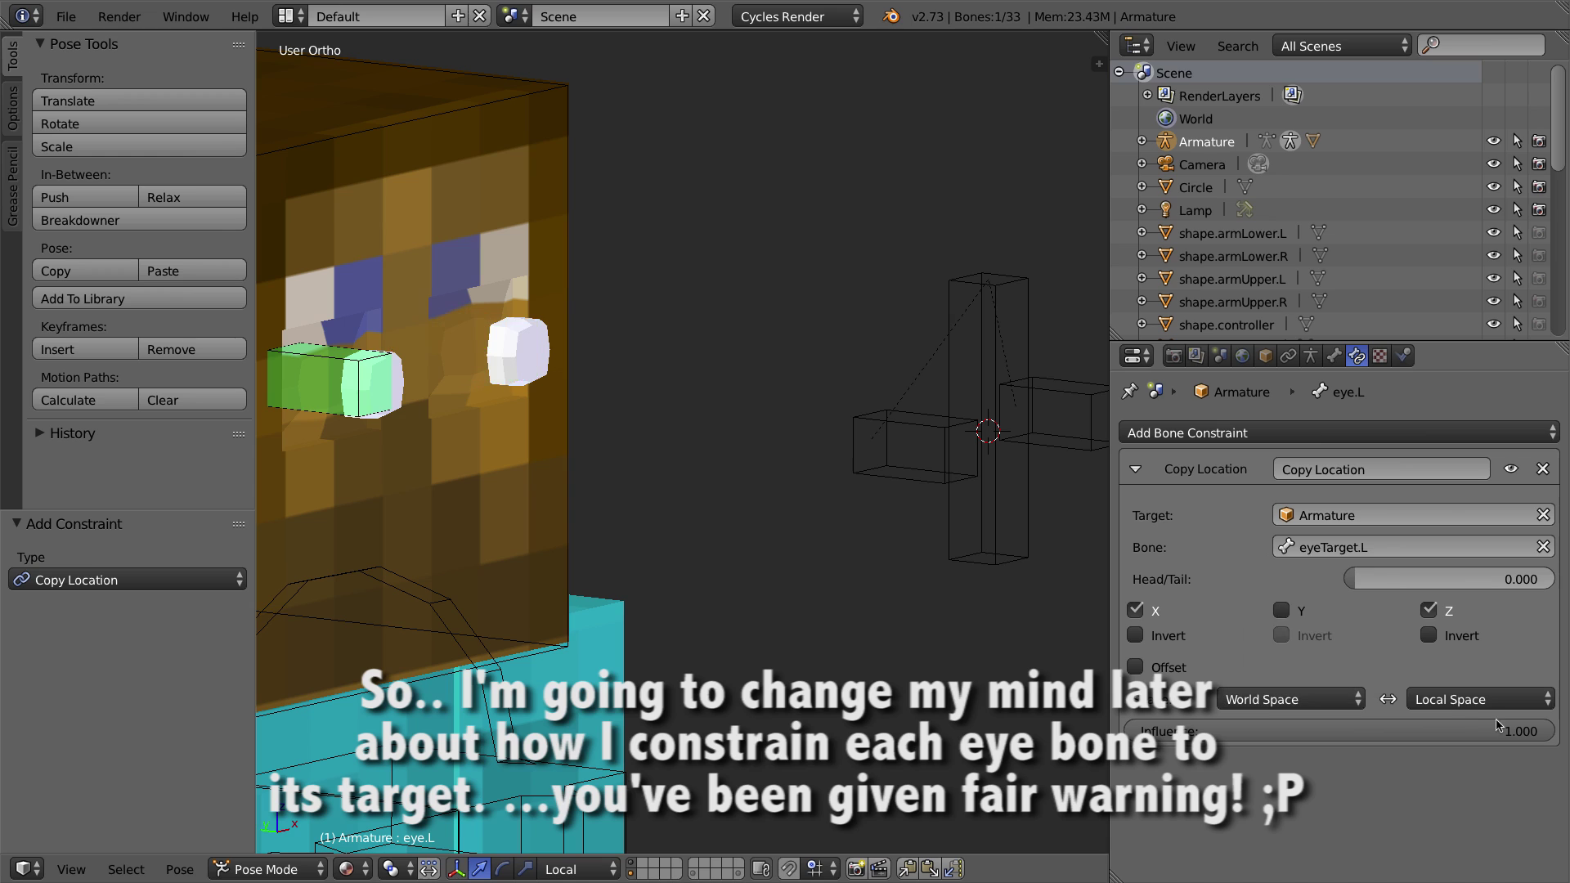
click(1496, 711)
click(1464, 676)
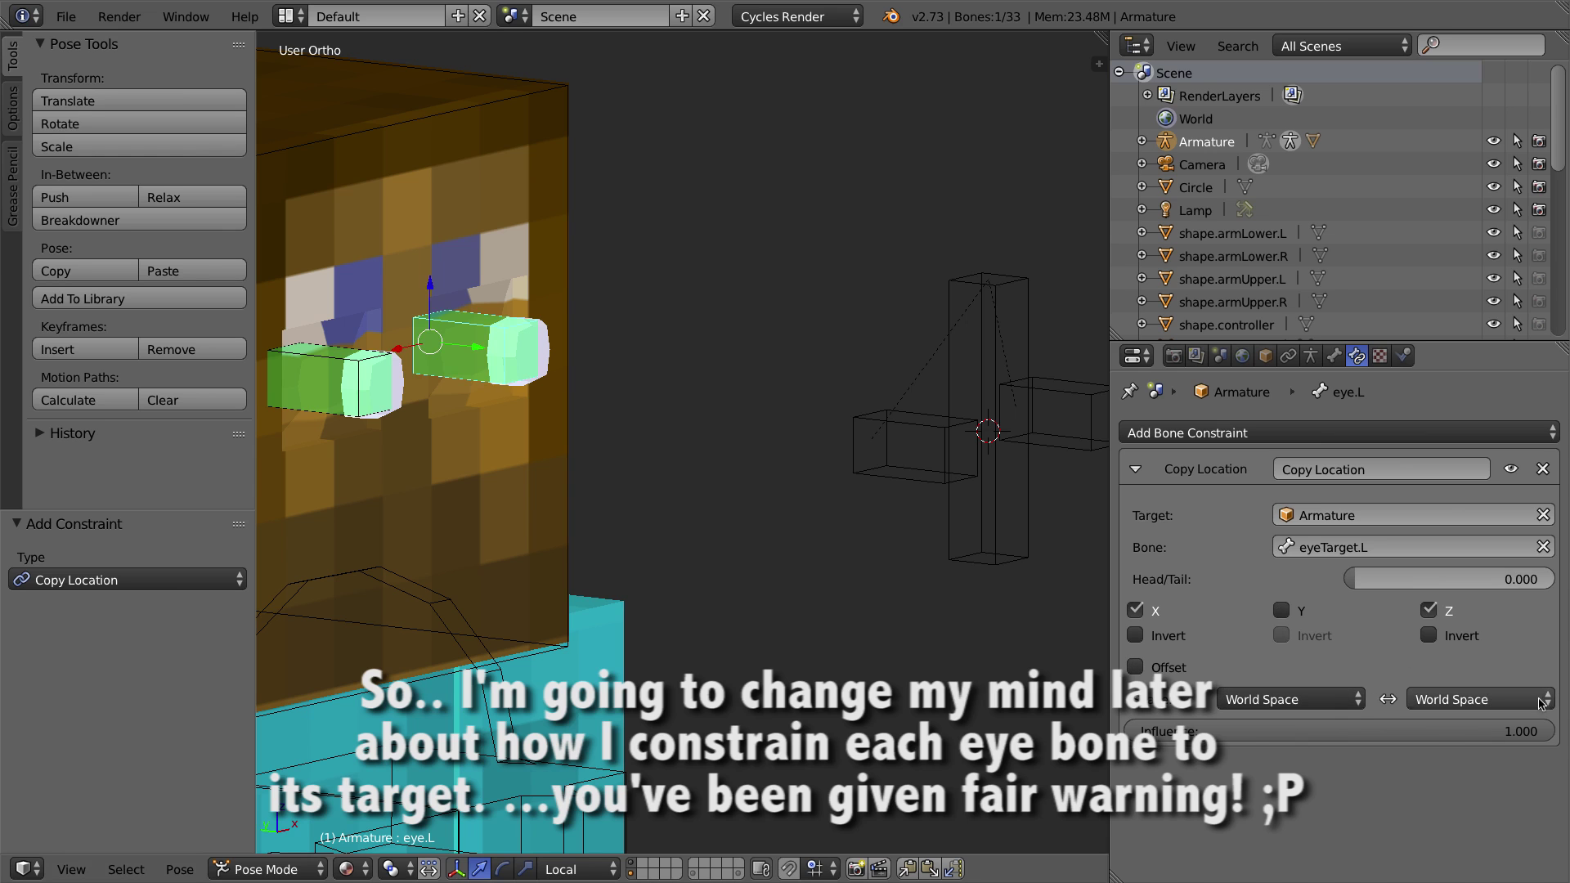
Step: In Edit Mode, parent the eye.L and eye.R bones to the head bone with Keep Offset
scroll(916, 541, down, 3)
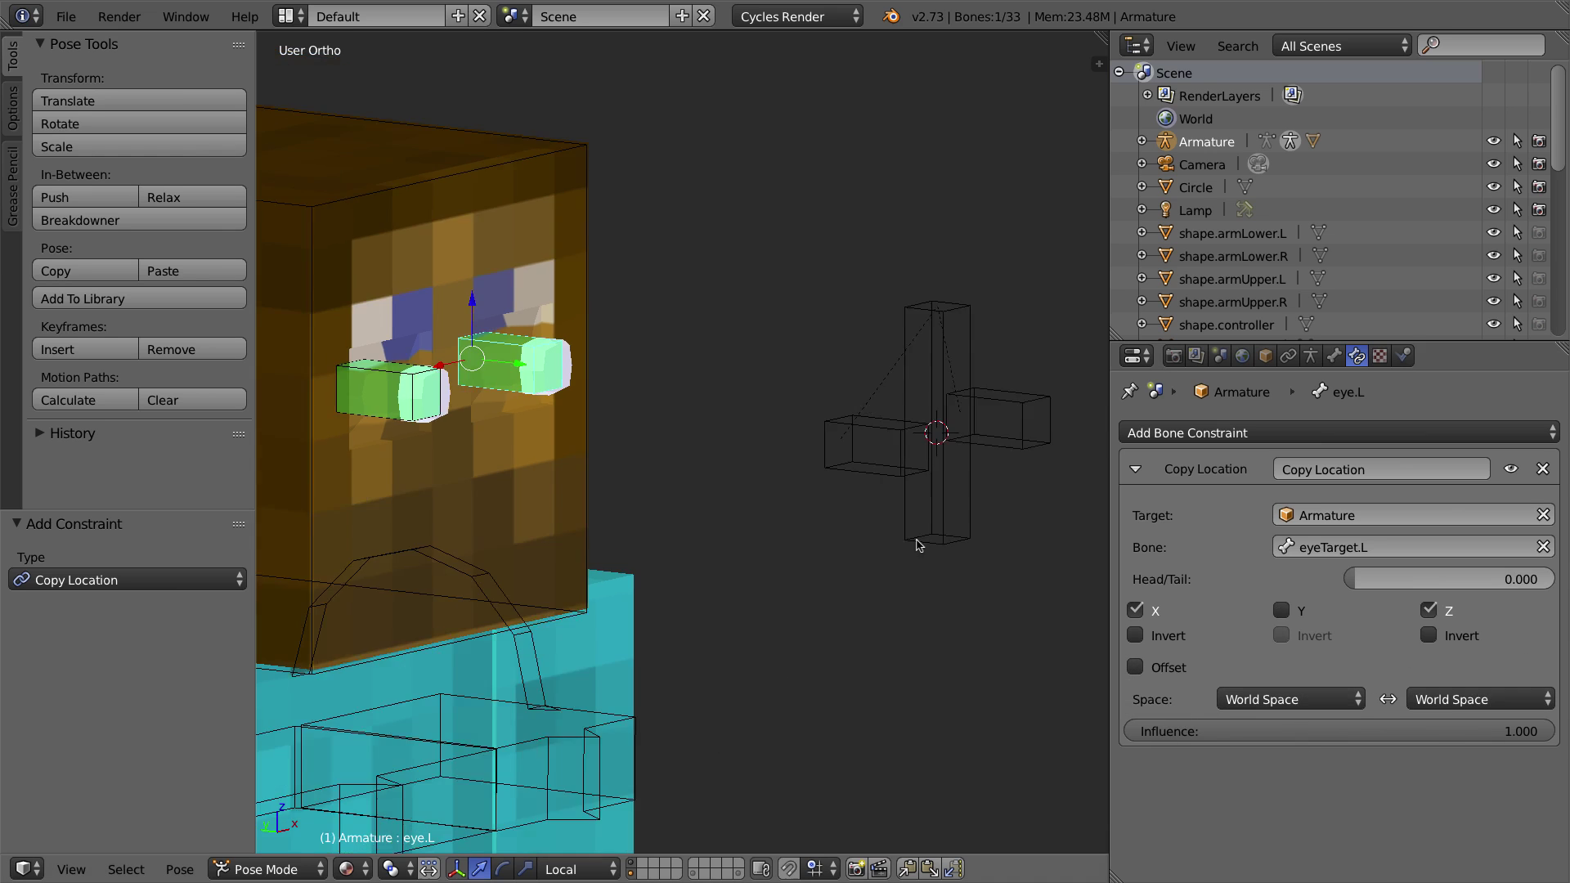
middle_drag(907, 525, 850, 494)
shift+middle_drag(503, 359, 627, 388)
right_click(544, 421)
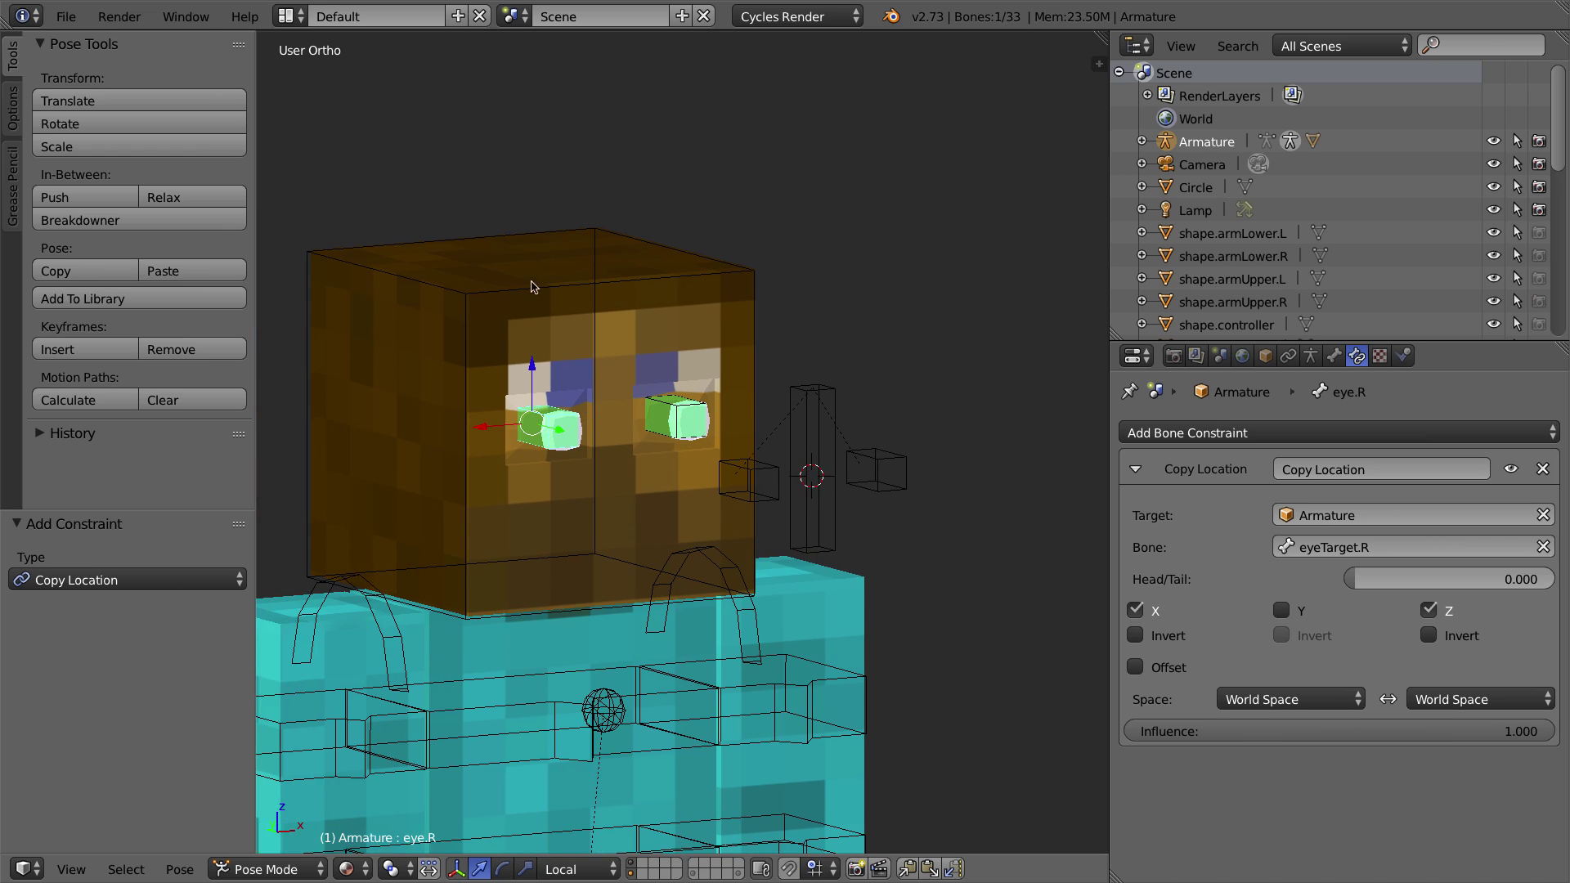
right_click(533, 291)
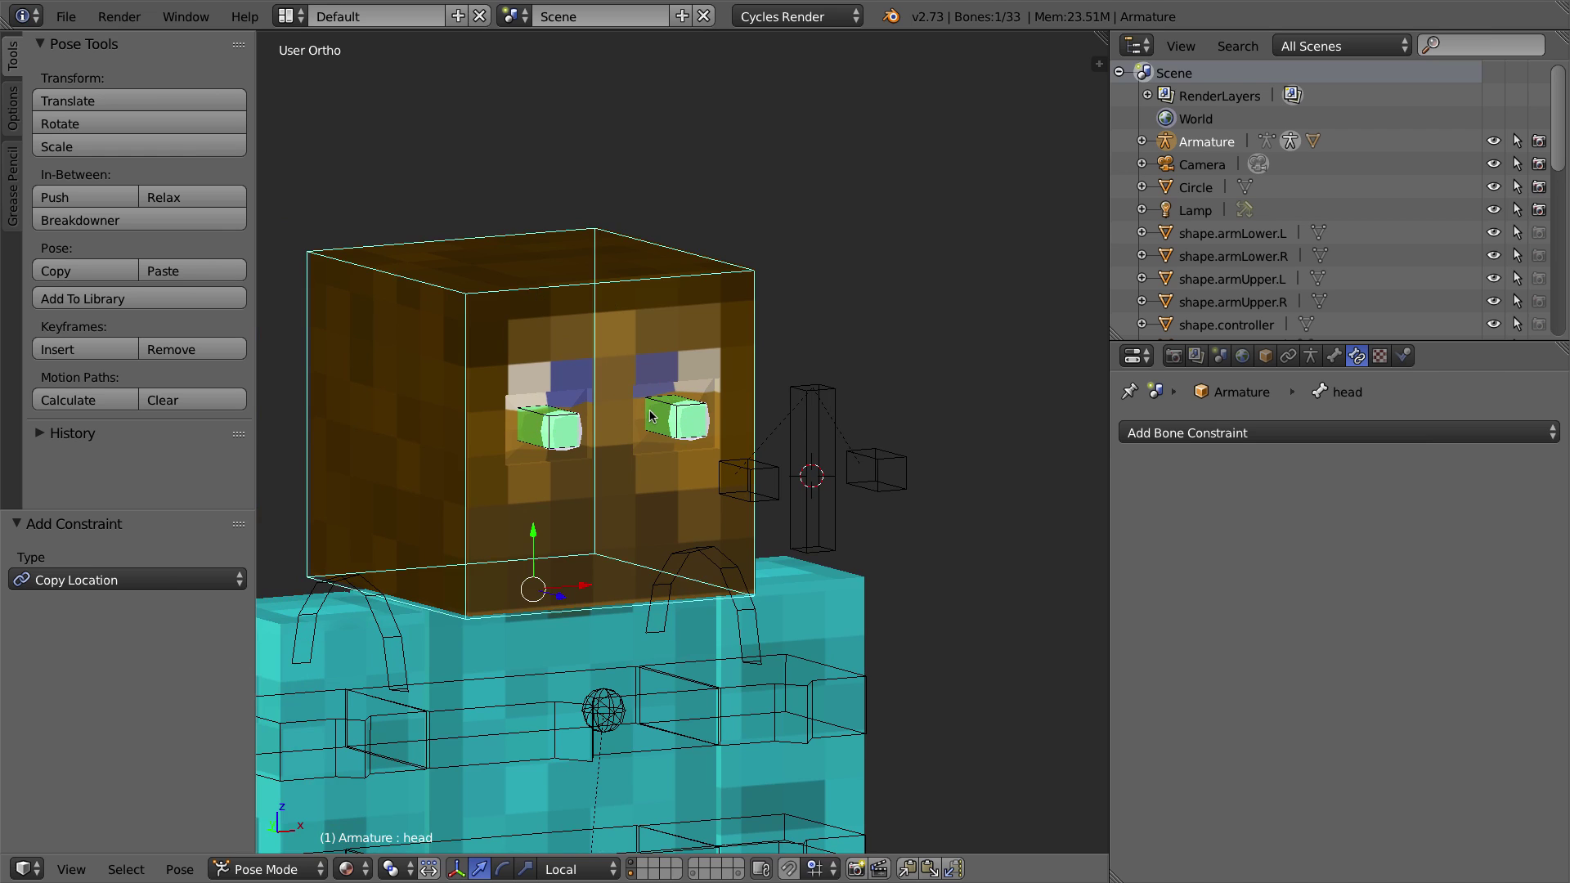
key(Tab)
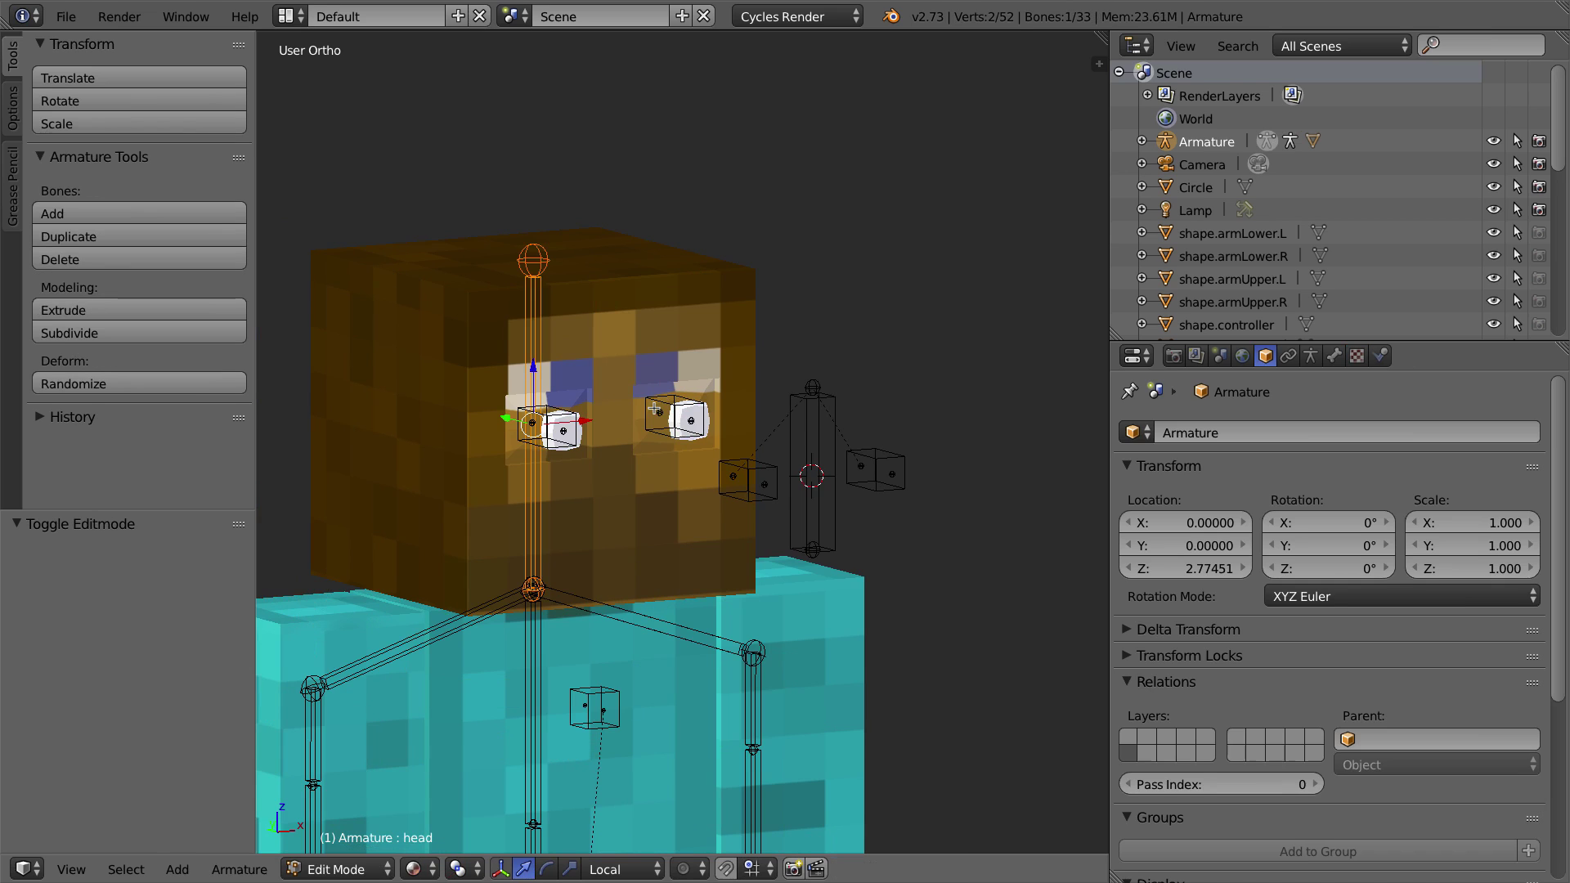
right_click(658, 404)
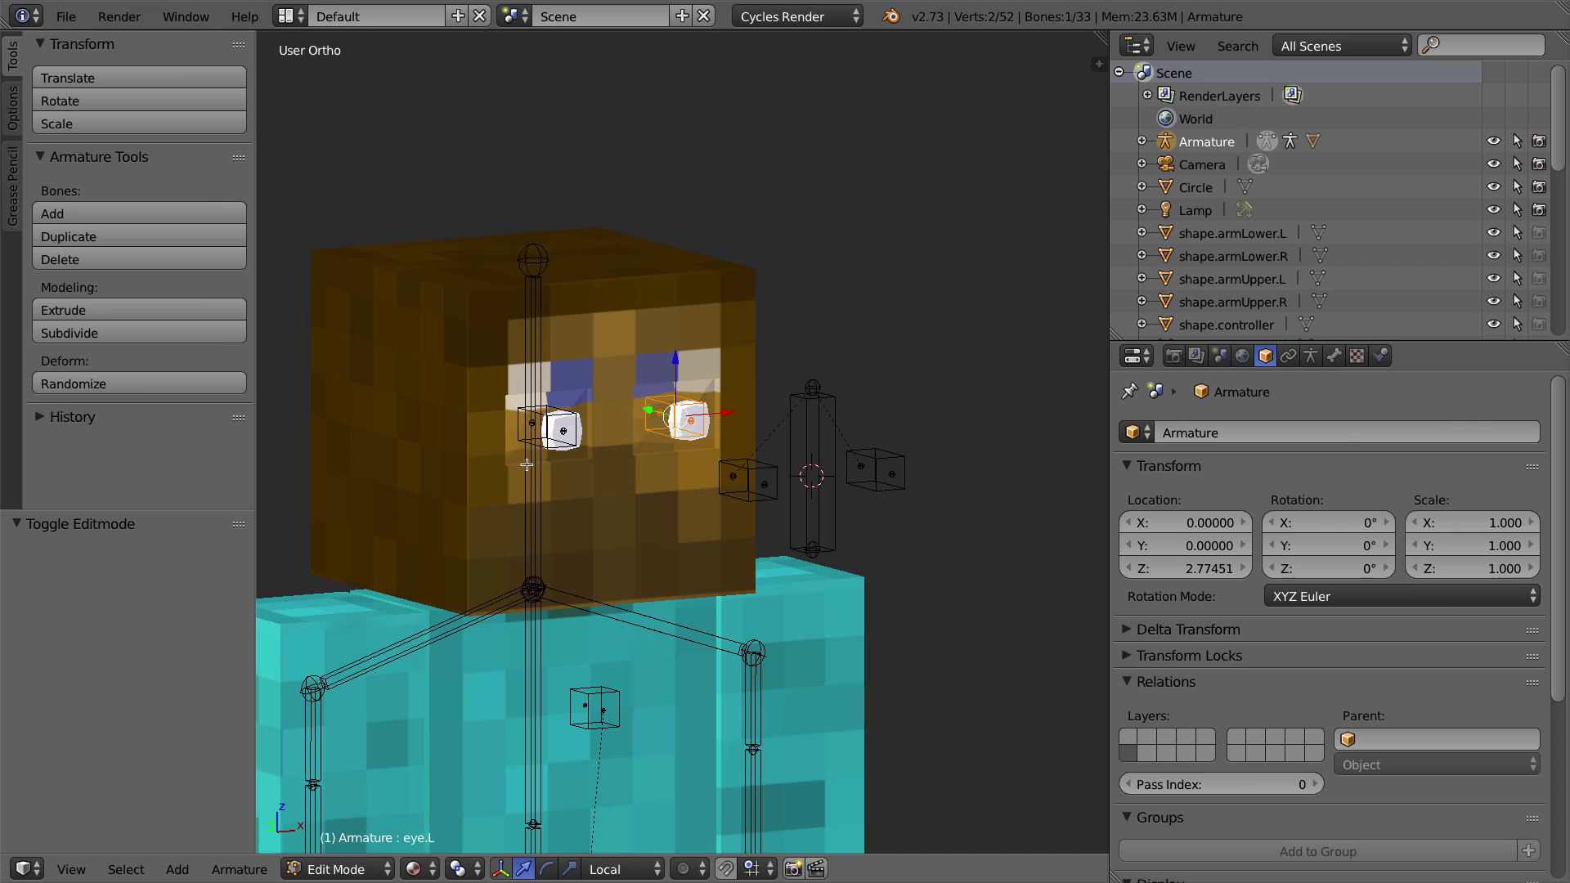
middle_drag(527, 464, 568, 458)
shift+right_click(563, 426)
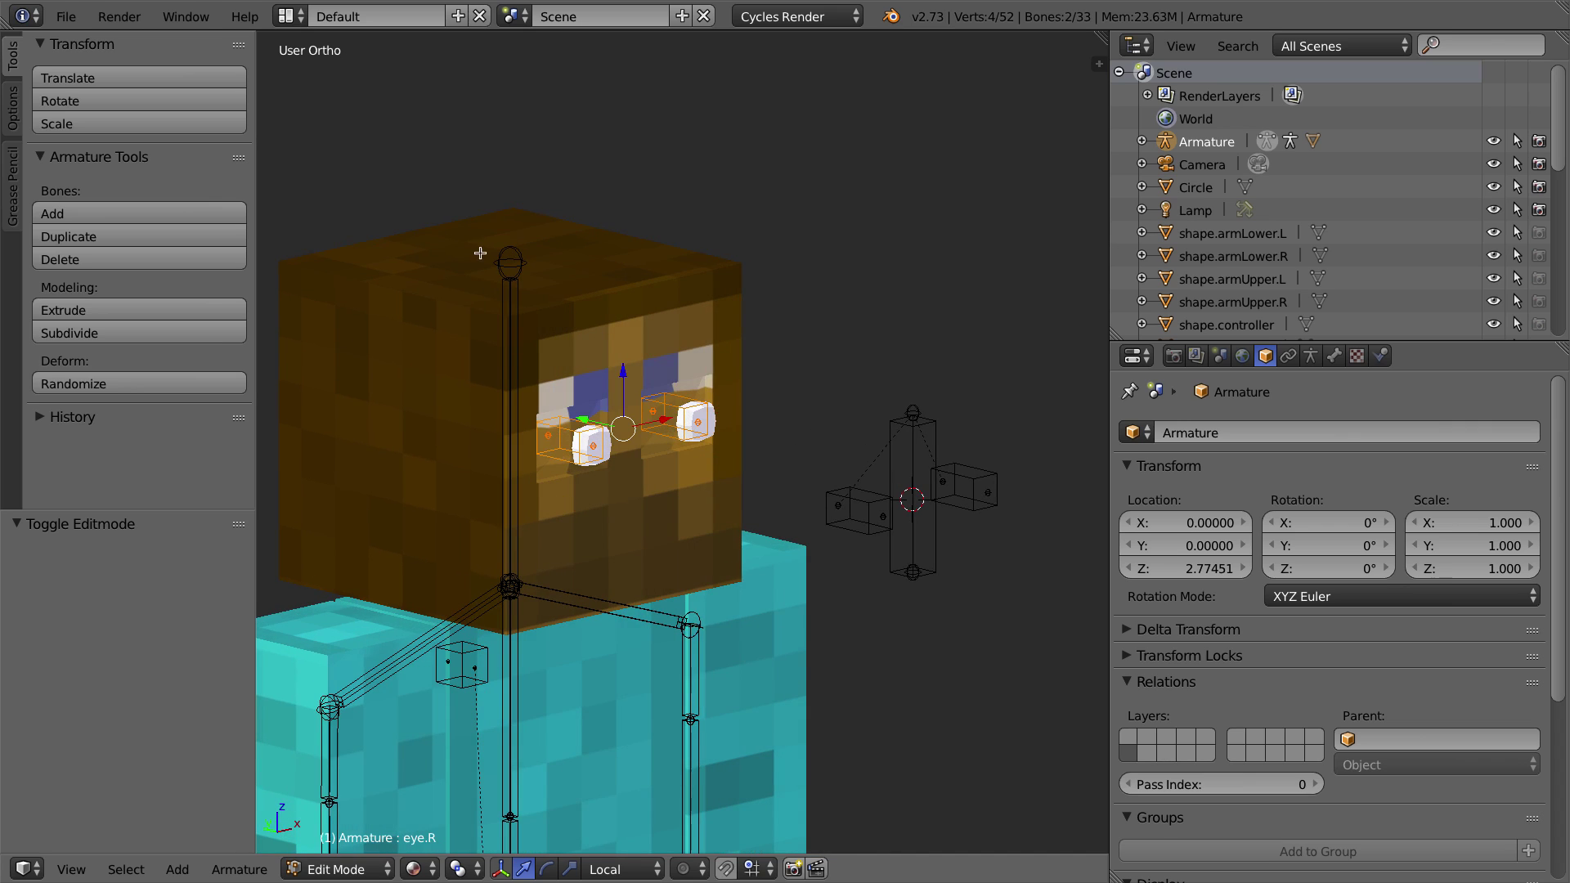
shift+right_click(510, 332)
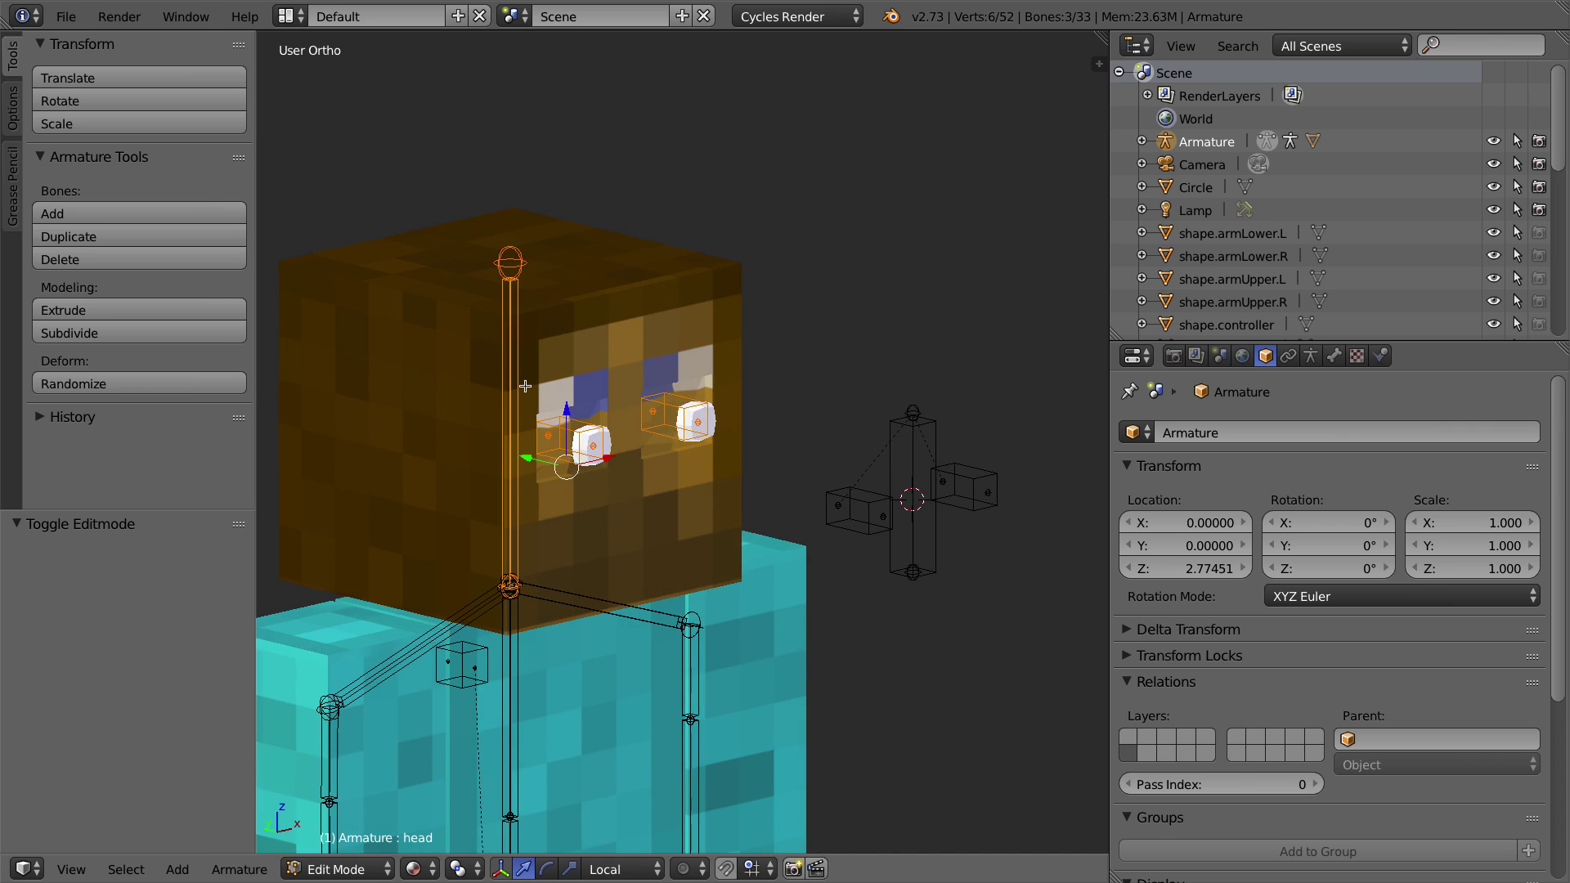
key(ctrl+p)
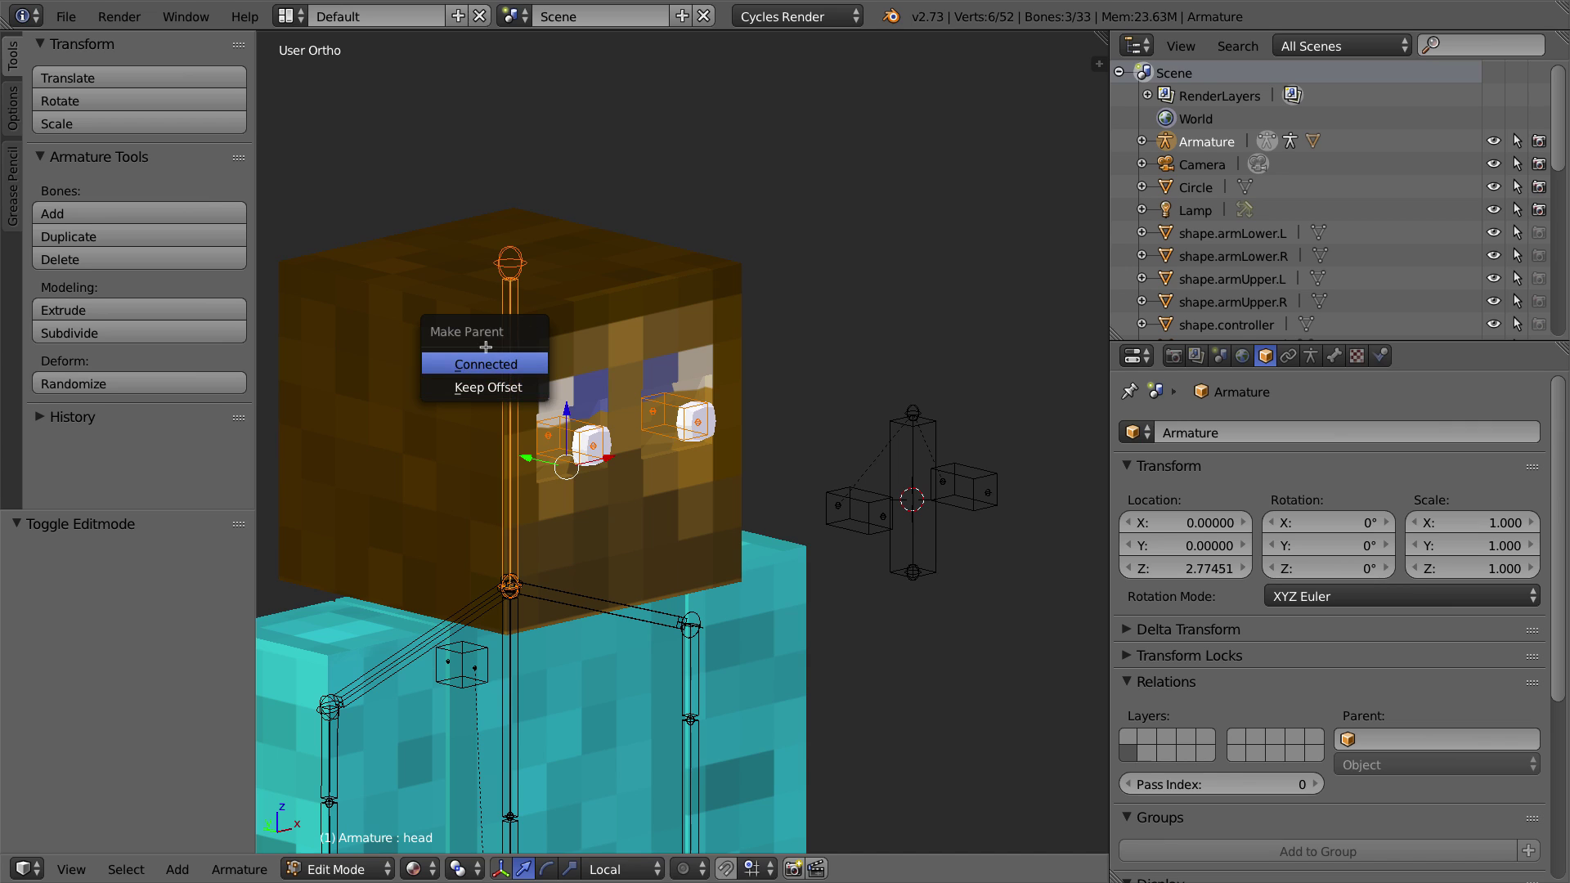
click(484, 388)
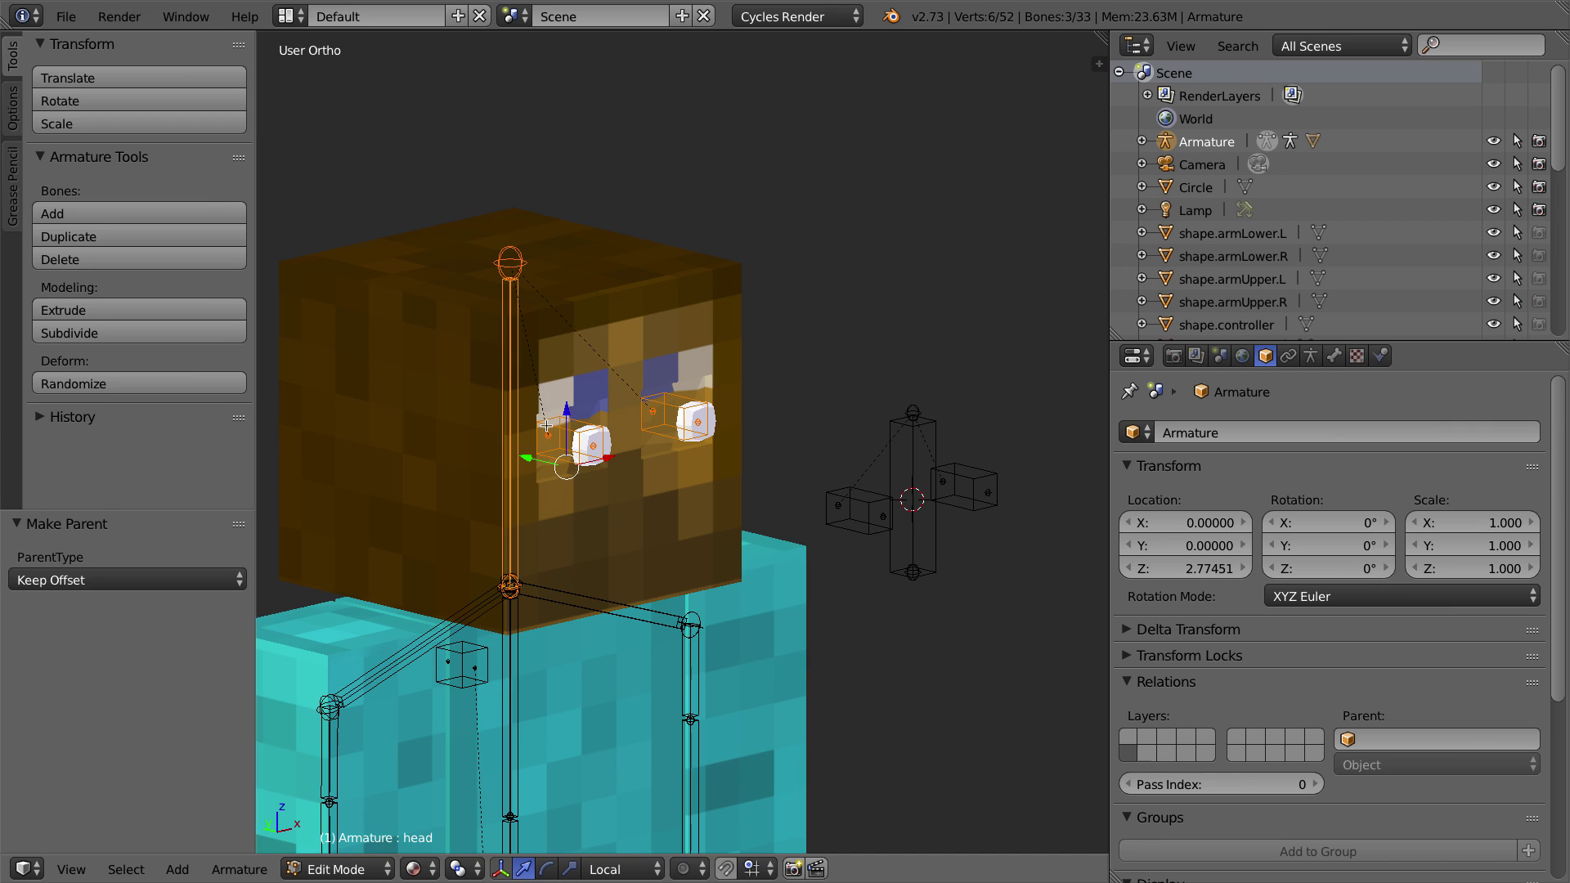
Step: Return to Pose Mode and test-rotate the head bone to check how the parented eyes follow, cancelling the rotation
key(Tab)
right_click(467, 315)
right_click(470, 312)
key(r)
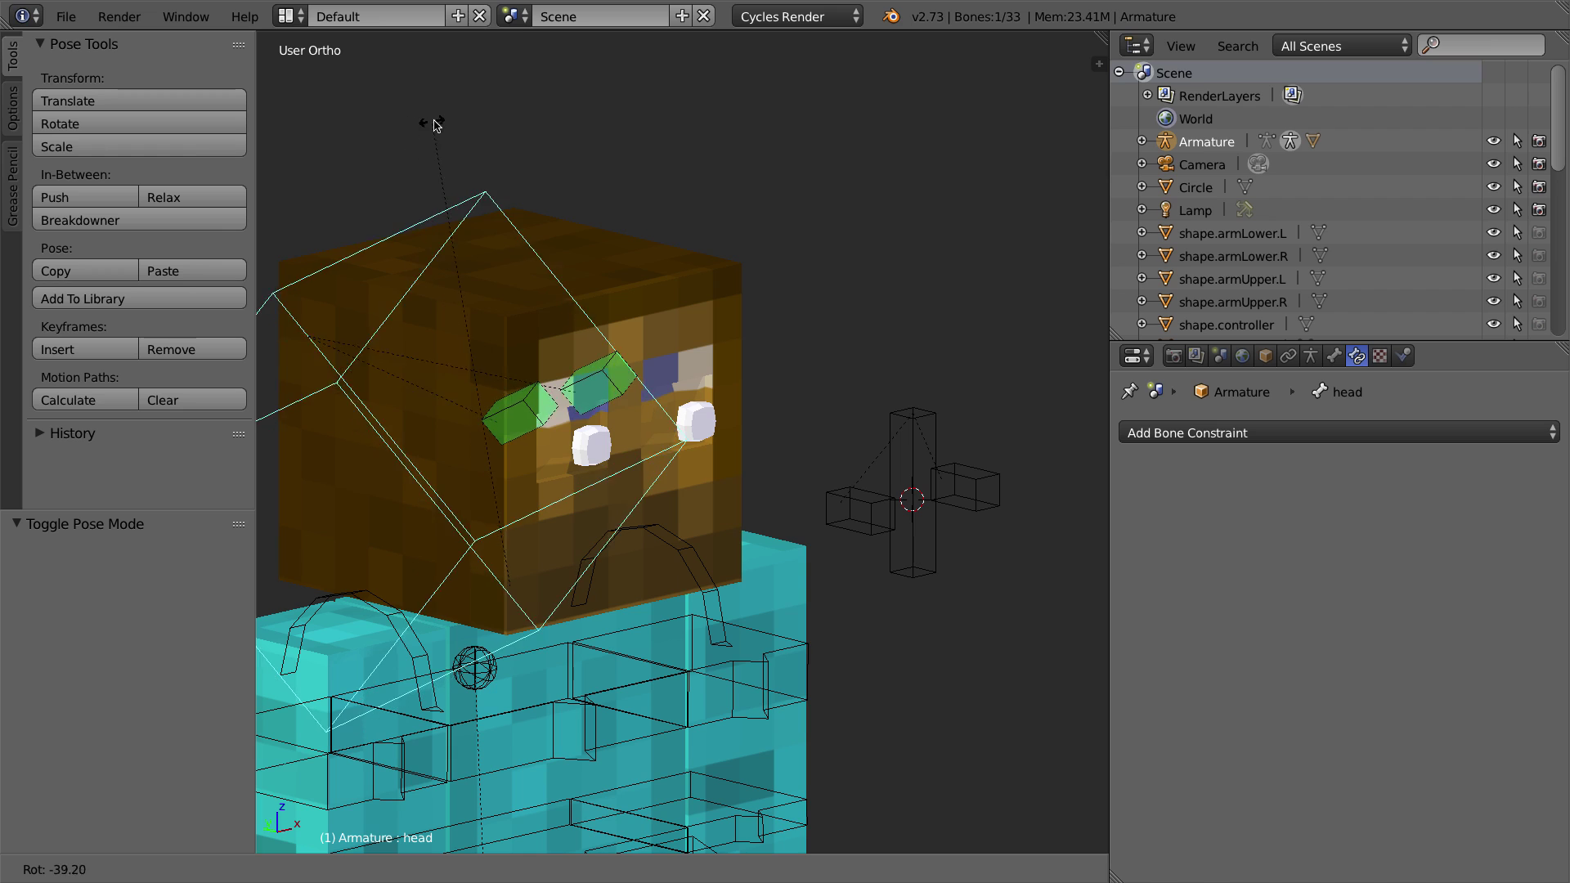
right_click(484, 300)
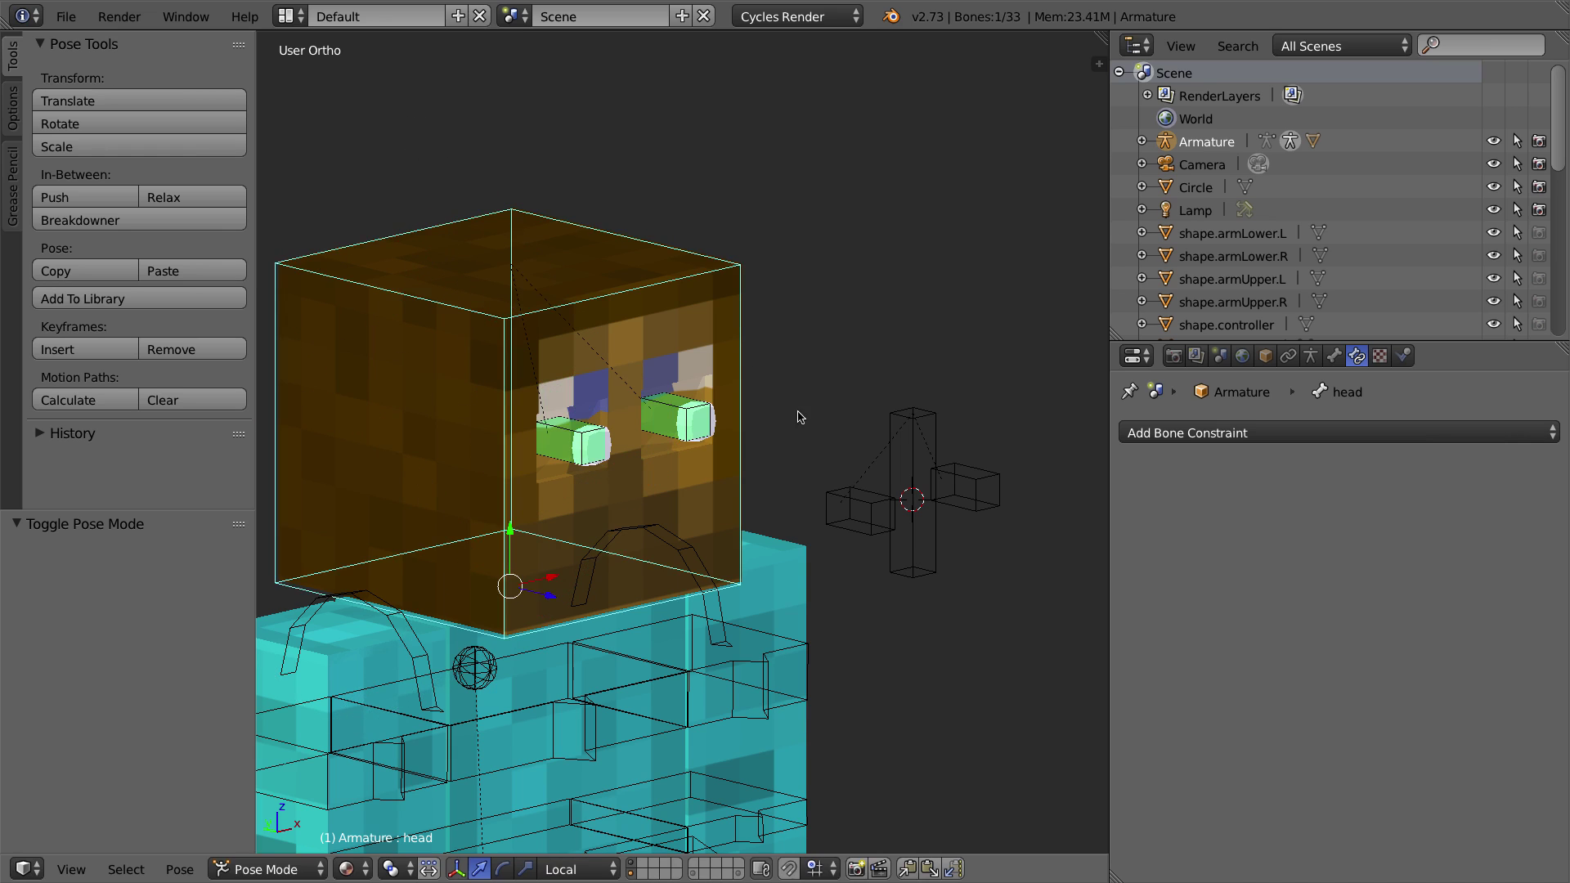
Step: Add a Limit Location constraint to the eyeTarget bone in front of the face
right_click(906, 447)
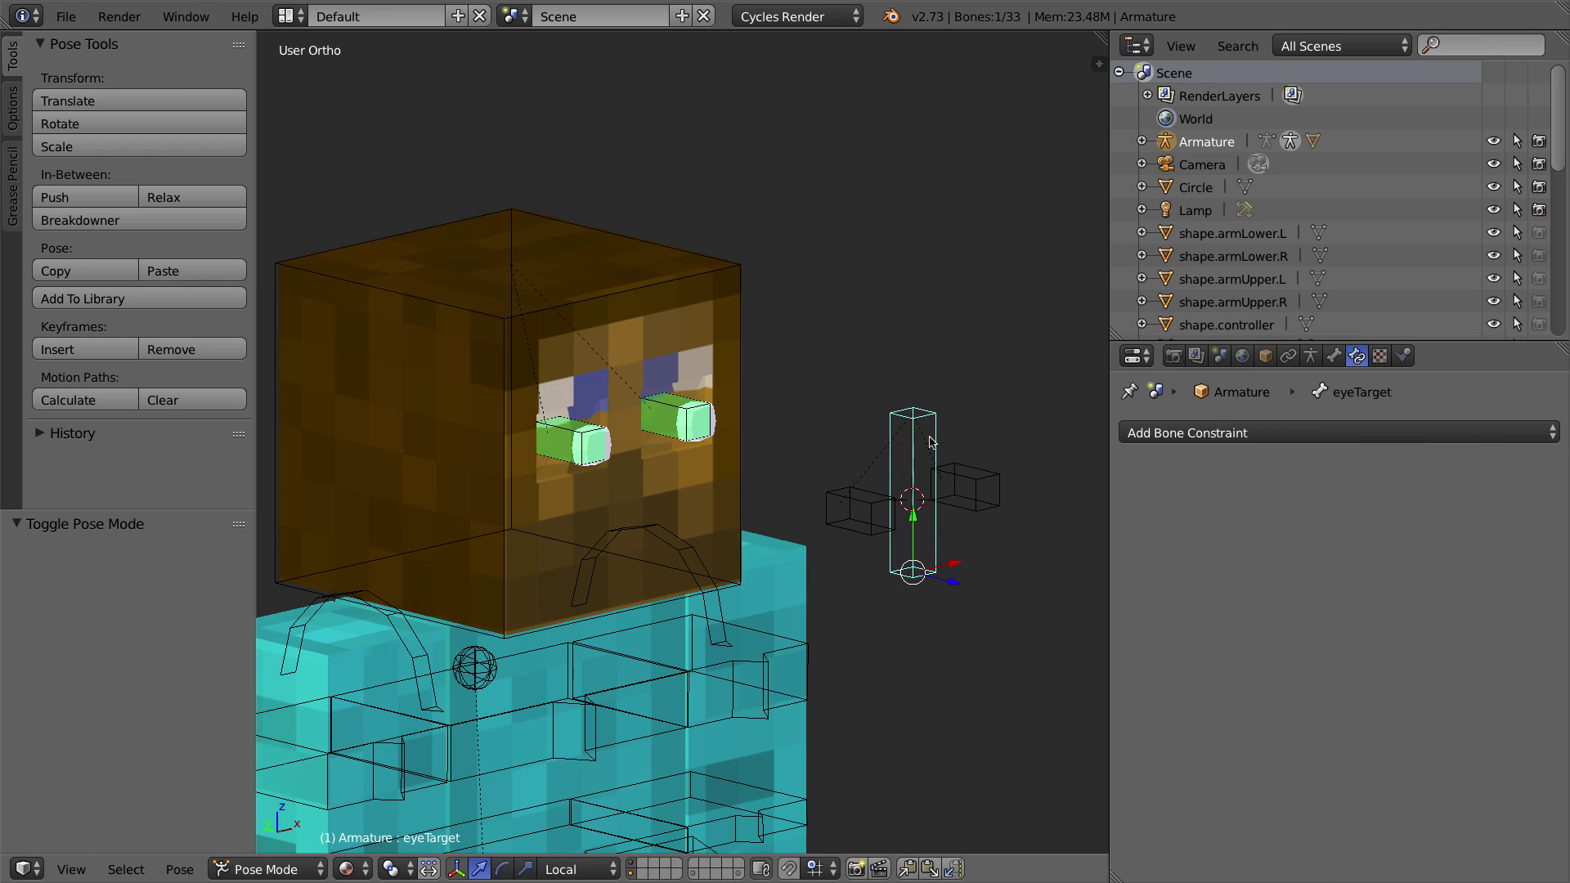
middle_drag(930, 452, 860, 428)
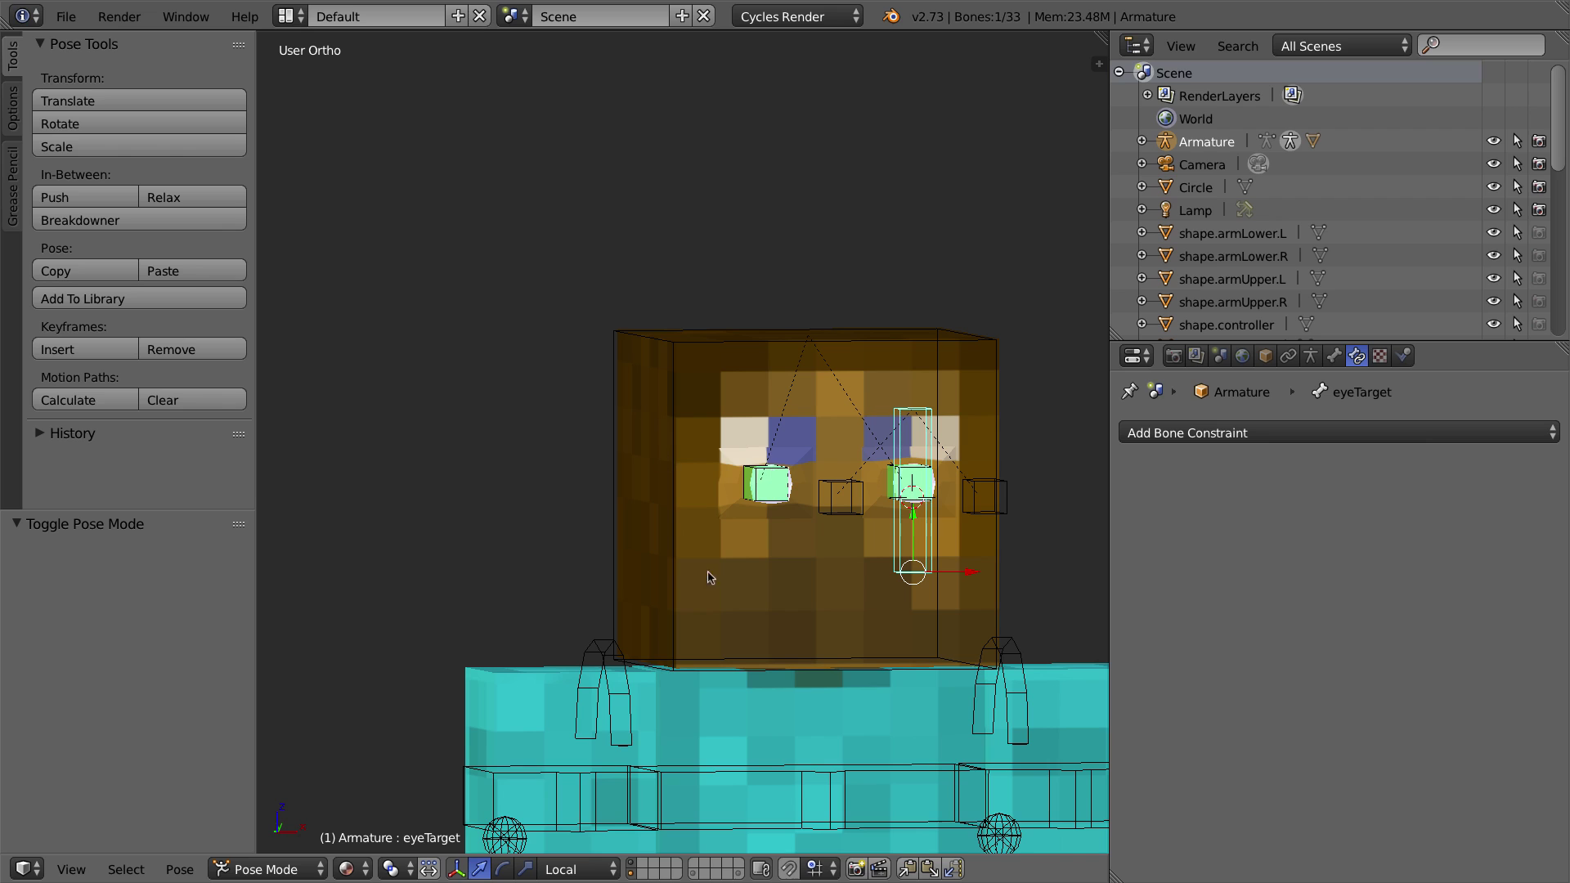
key(KP_1)
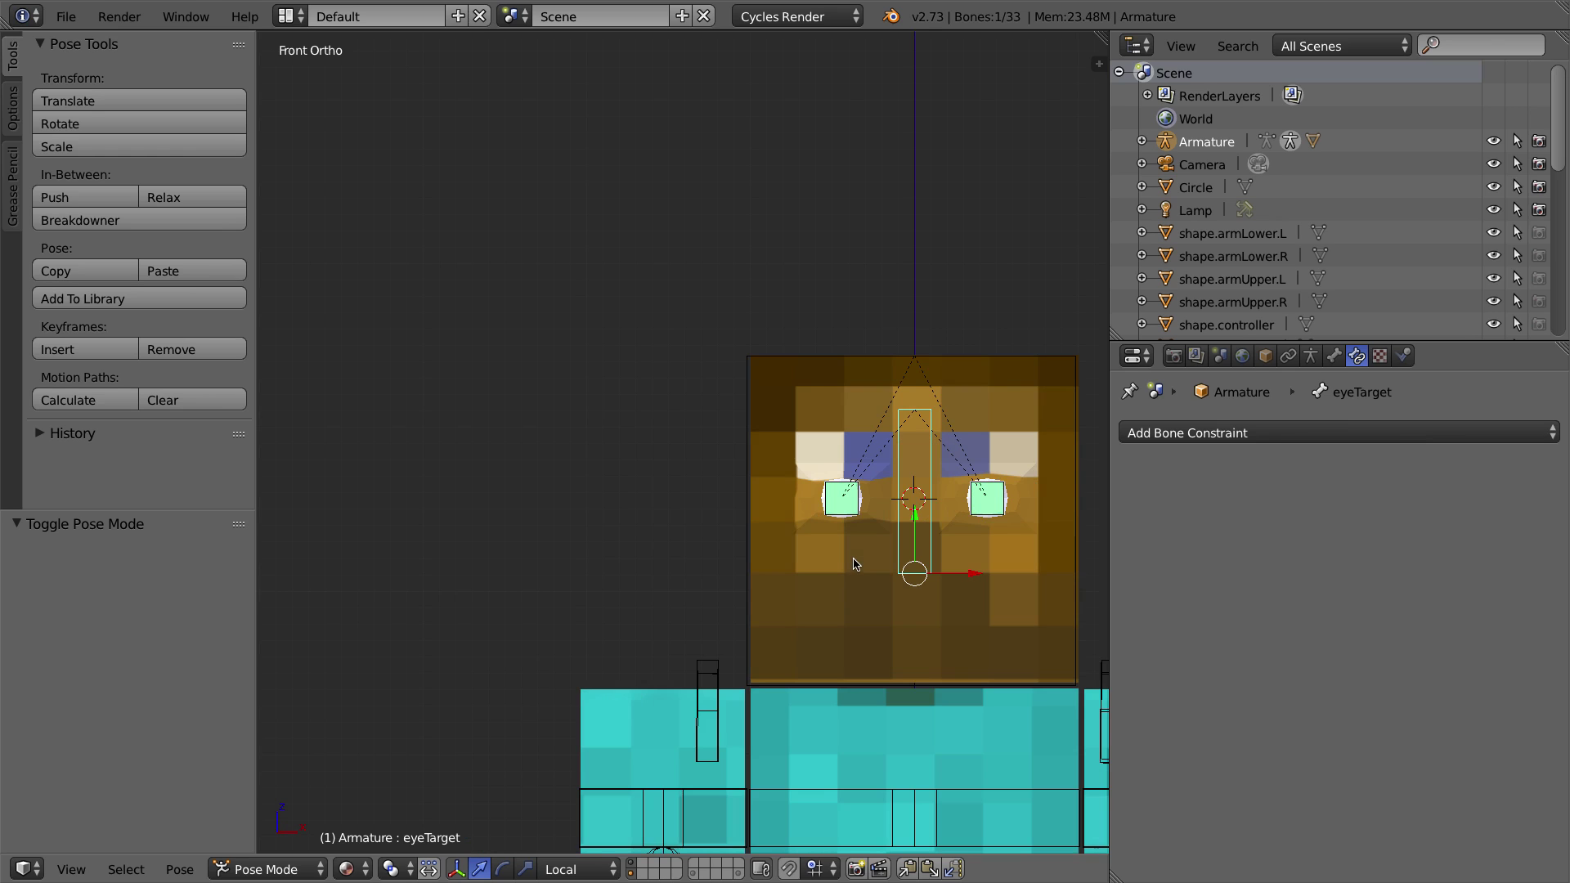
shift+middle_drag(881, 541, 774, 546)
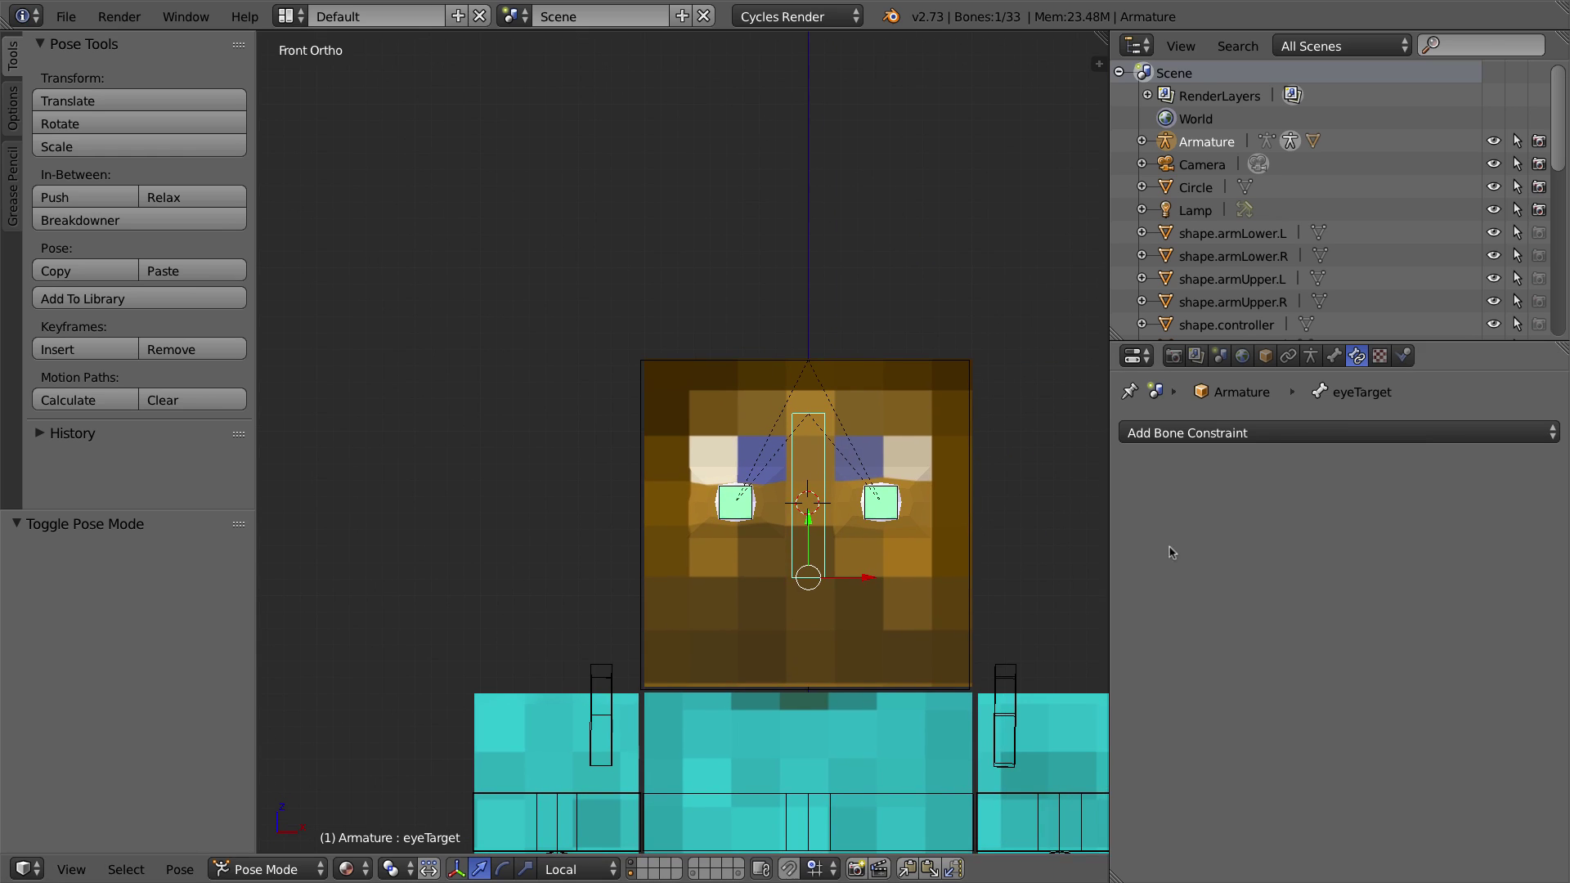
click(1157, 433)
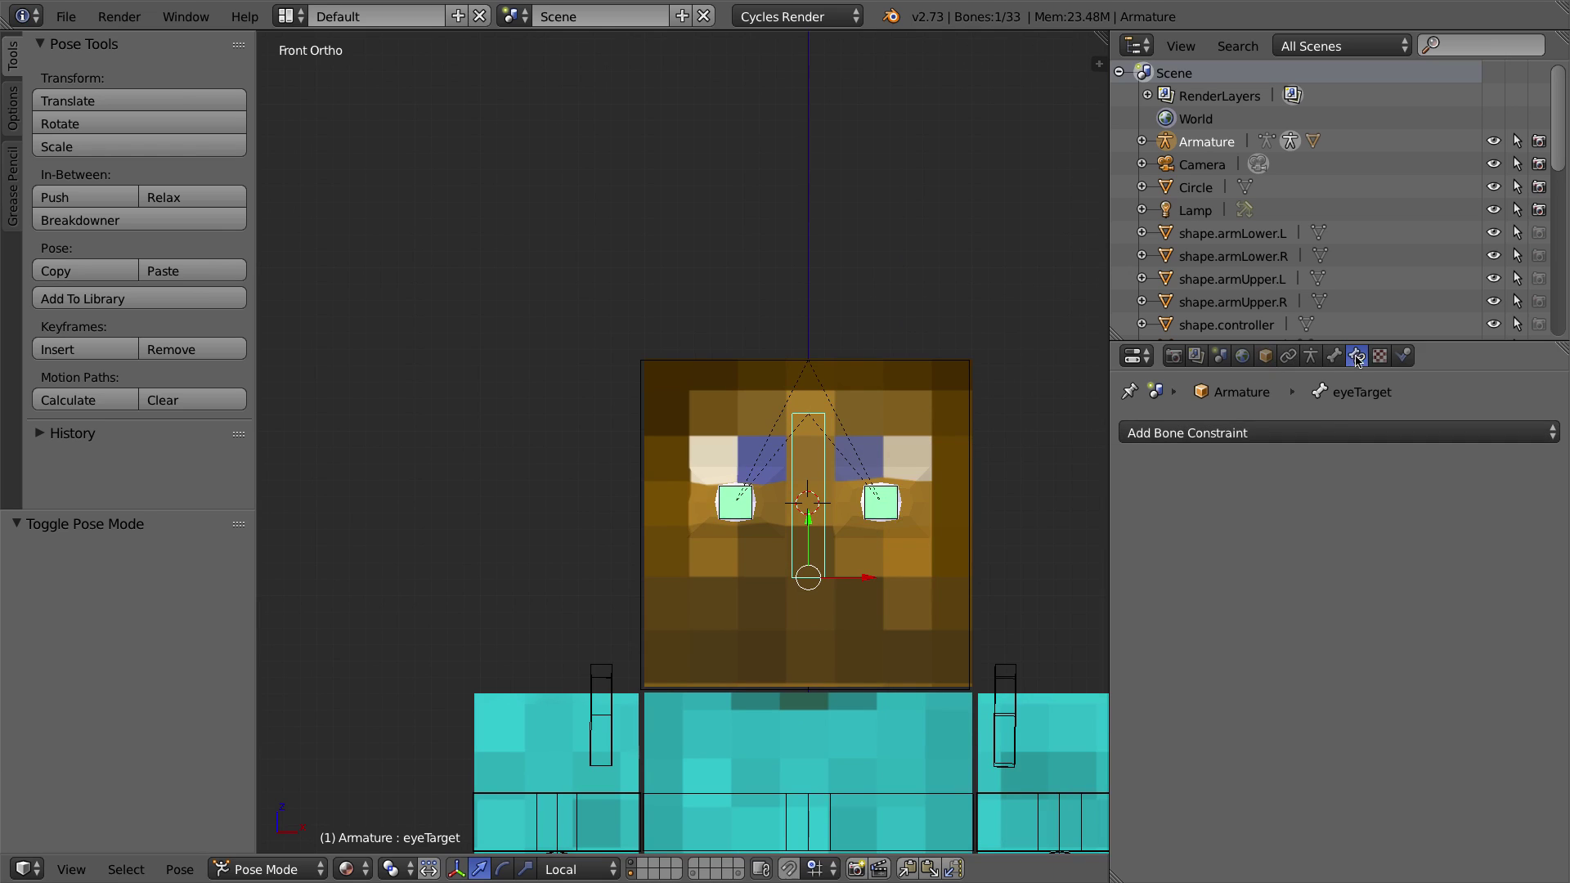
click(1318, 428)
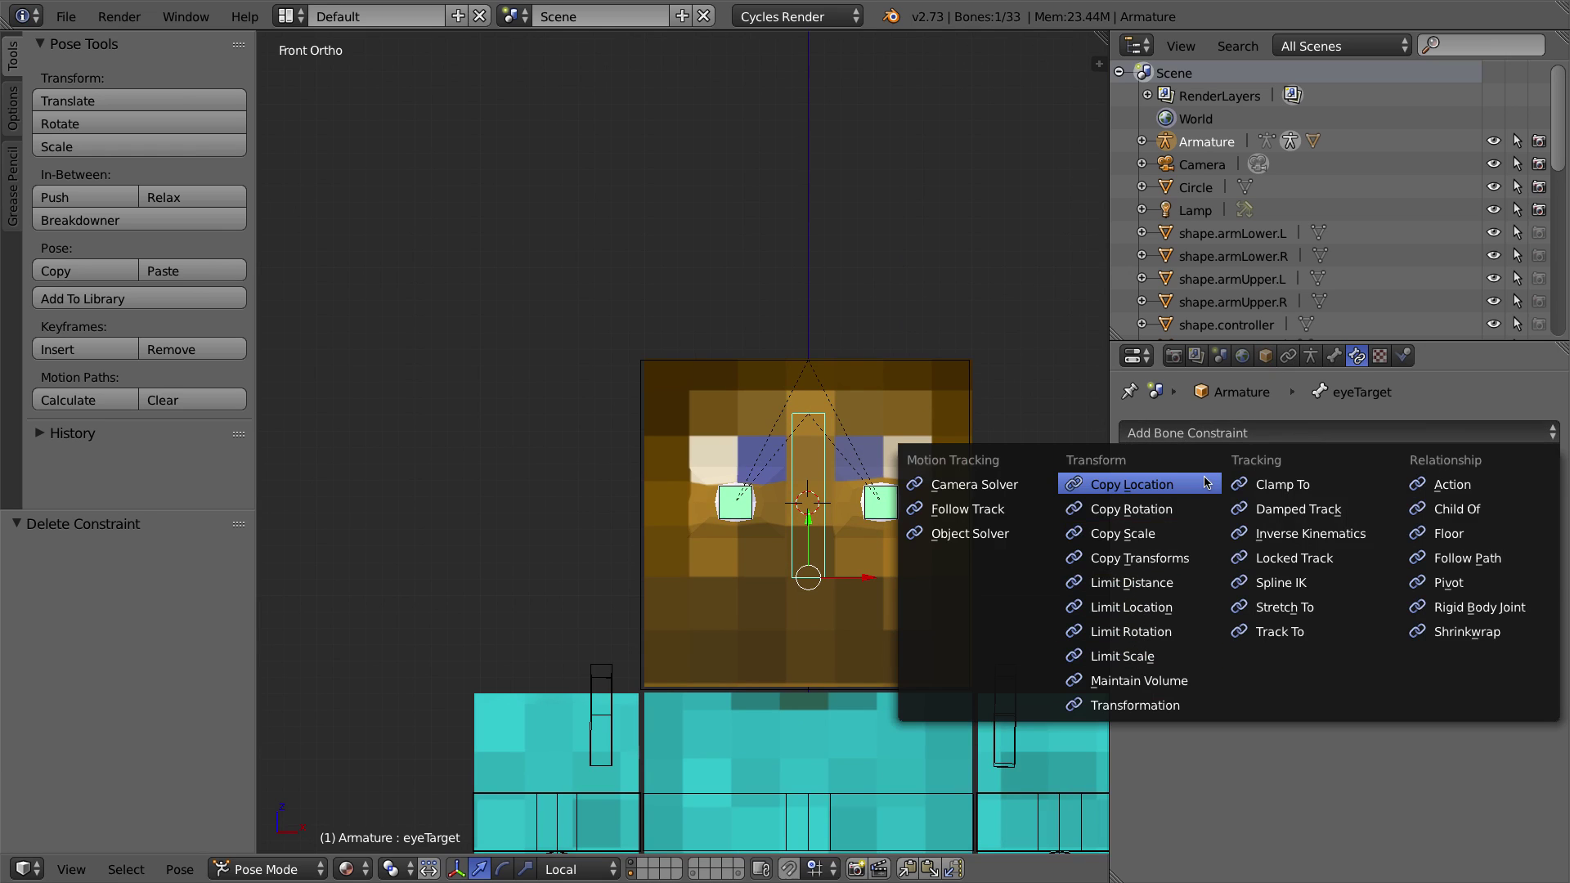
click(1194, 617)
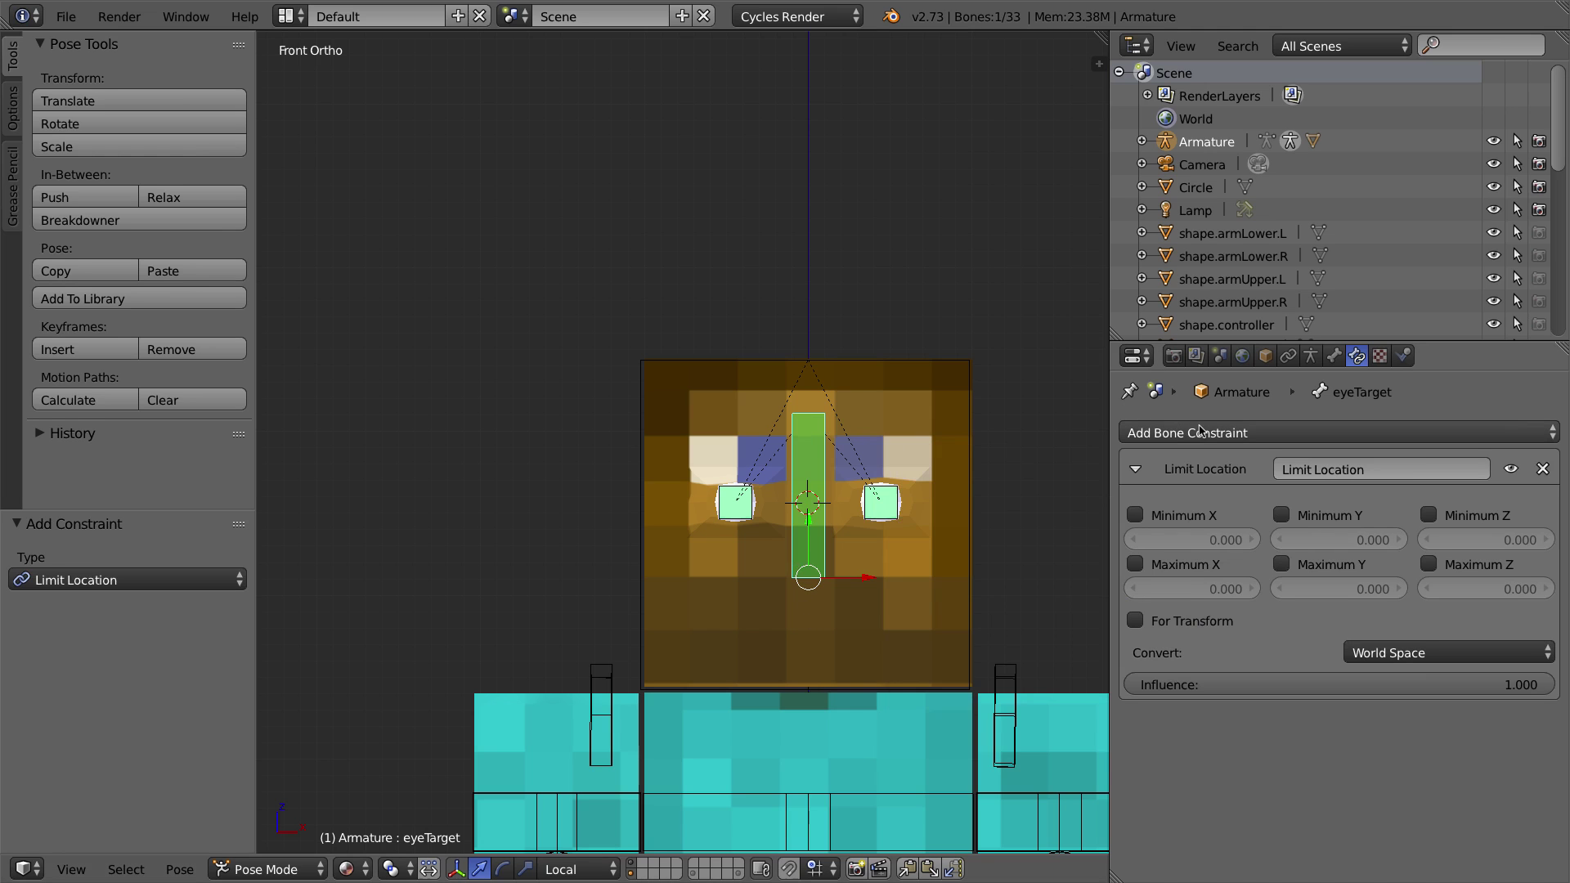
Step: In front view, try moving the eyeTarget bone sideways, ending about 0.205 along its local X axis
mouse_move(803, 522)
middle_down()
mouse_move(816, 534)
mouse_move(784, 533)
middle_up()
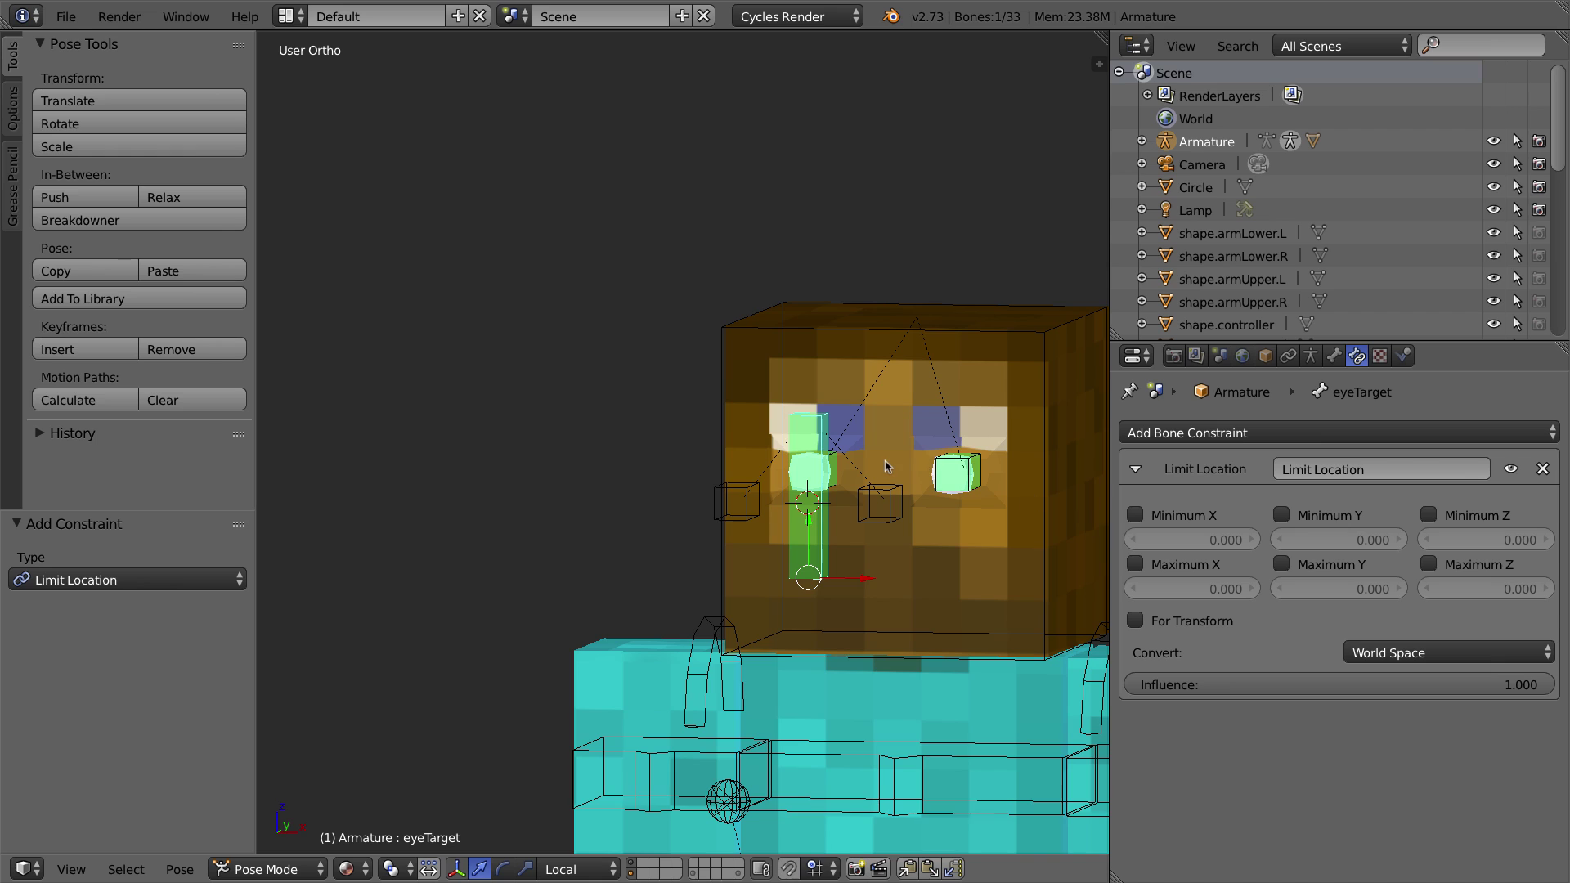
key(KP_1)
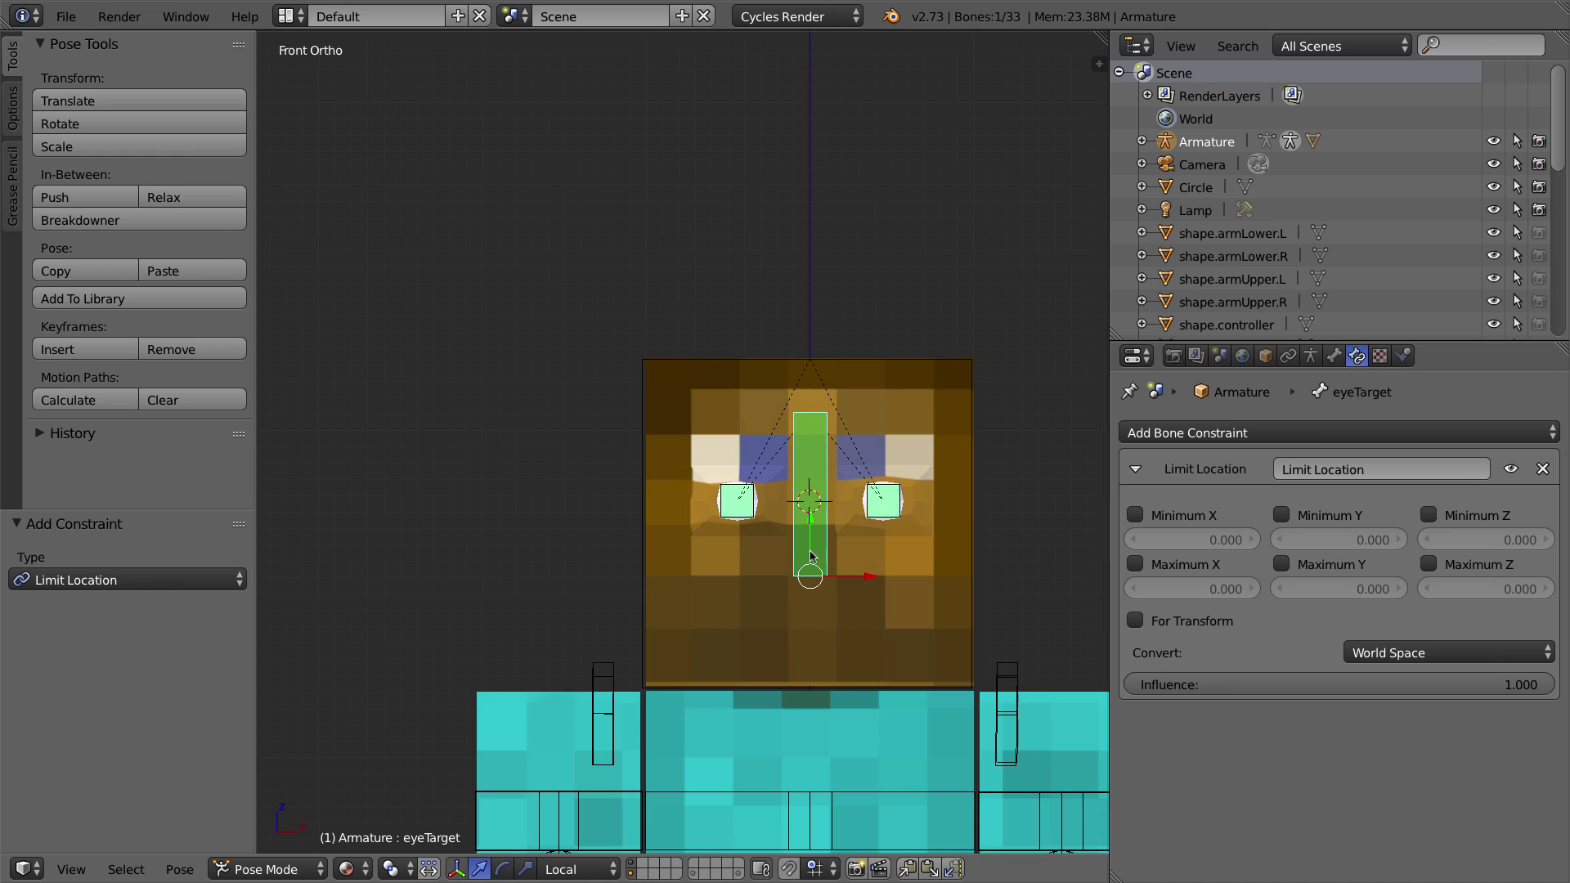
mouse_move(869, 576)
mouse_down()
mouse_move(838, 580)
mouse_move(898, 581)
mouse_up()
drag(839, 514, 870, 547)
key(alt+g)
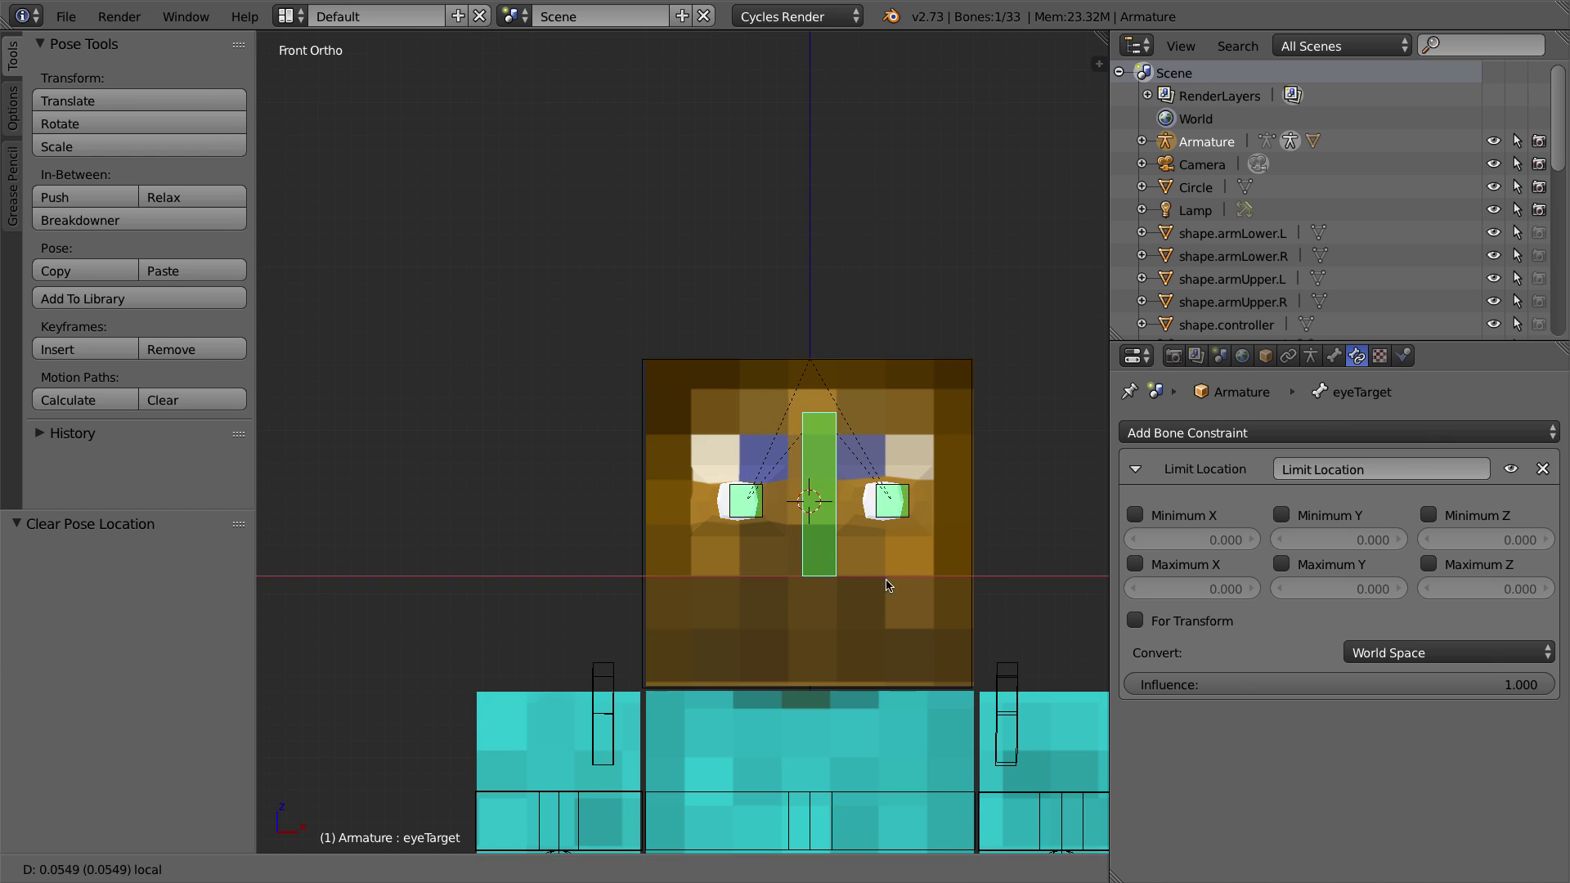
key(g)
key(x)
drag(903, 577, 906, 577)
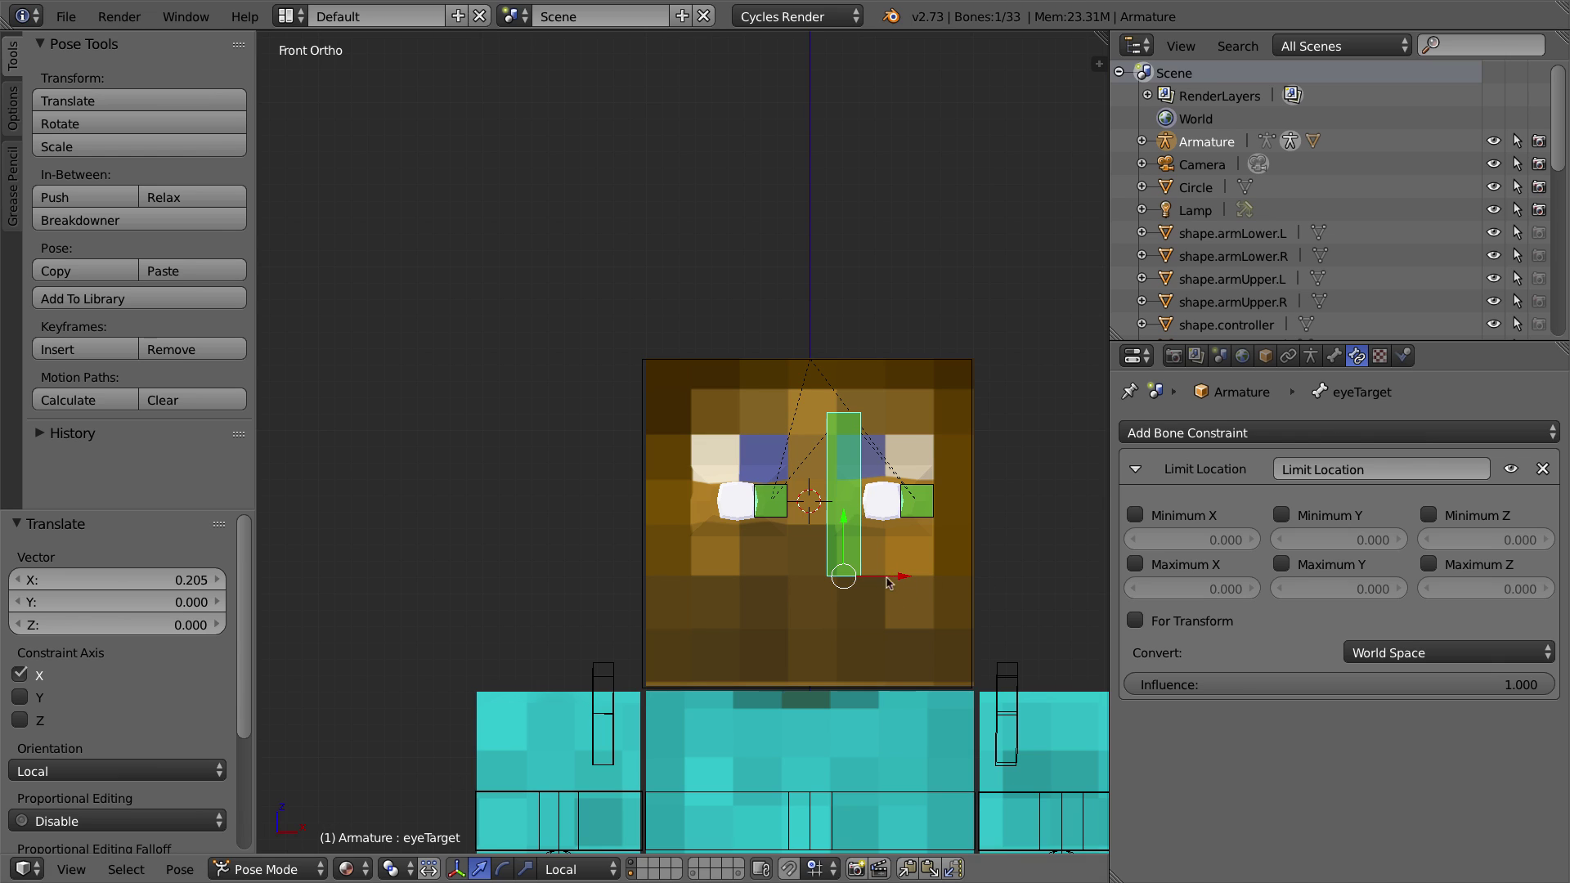
Step: Switch the transform orientation to Global and check the eyeTarget bone's axes, ending in front view
click(564, 870)
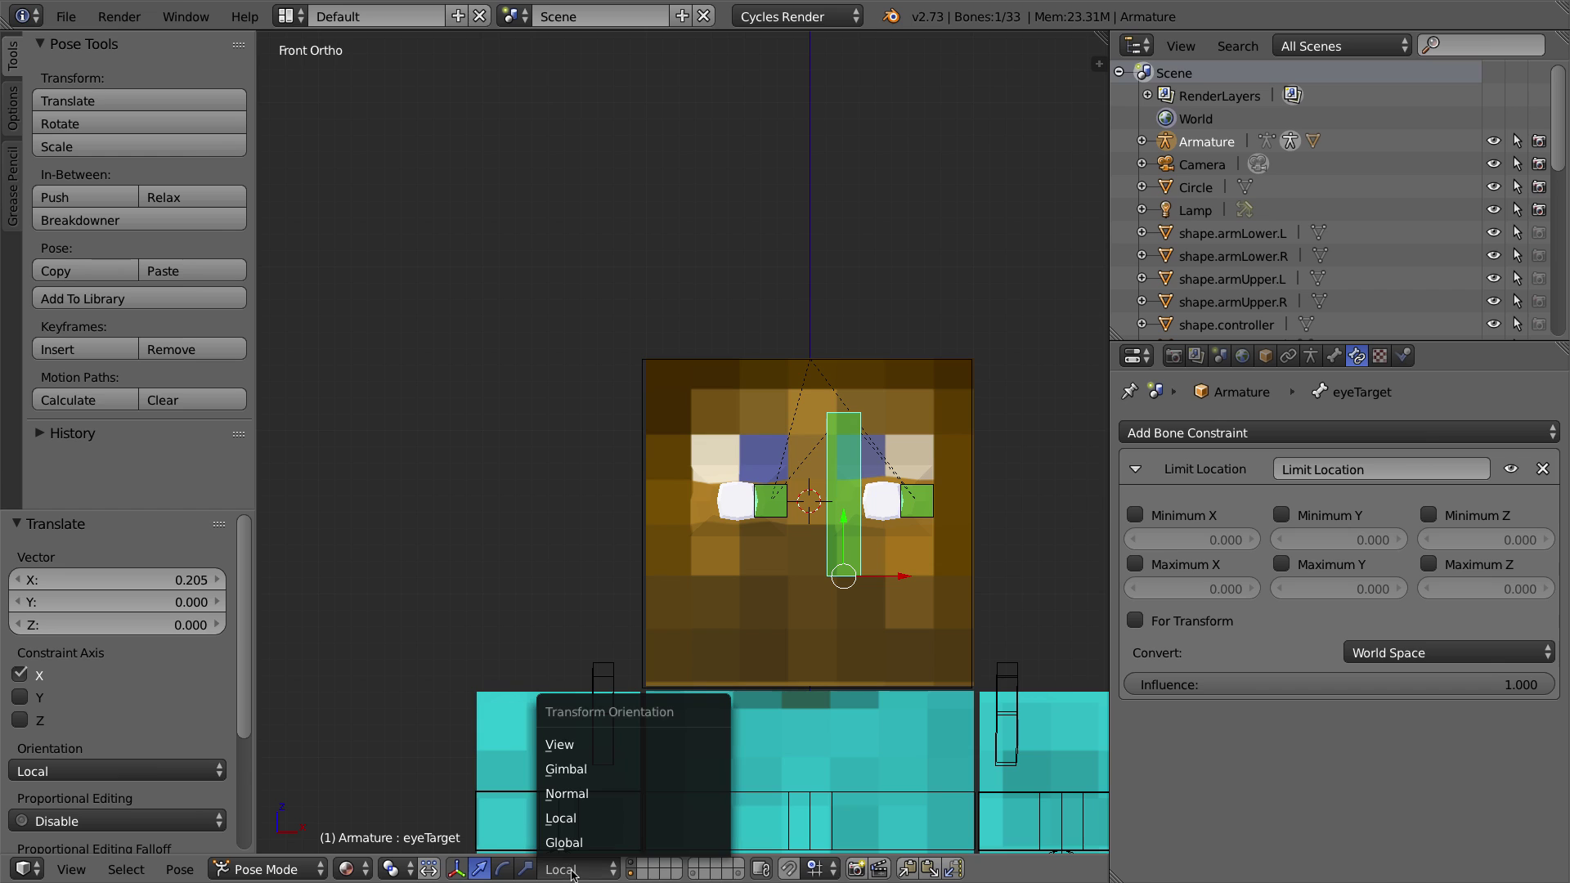
click(598, 846)
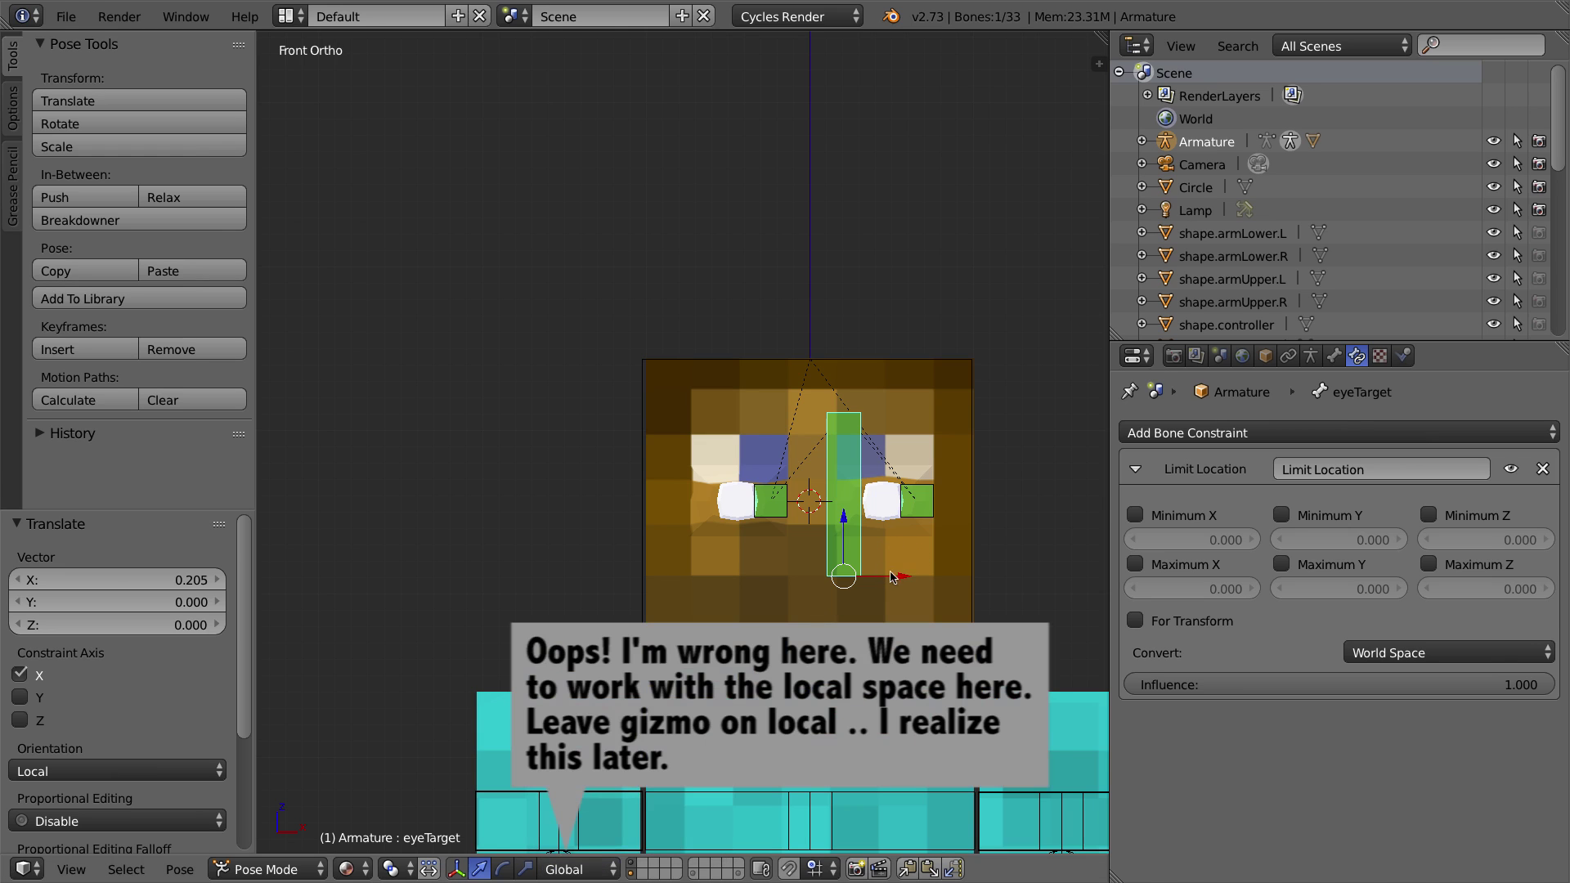
middle_drag(867, 477, 751, 511)
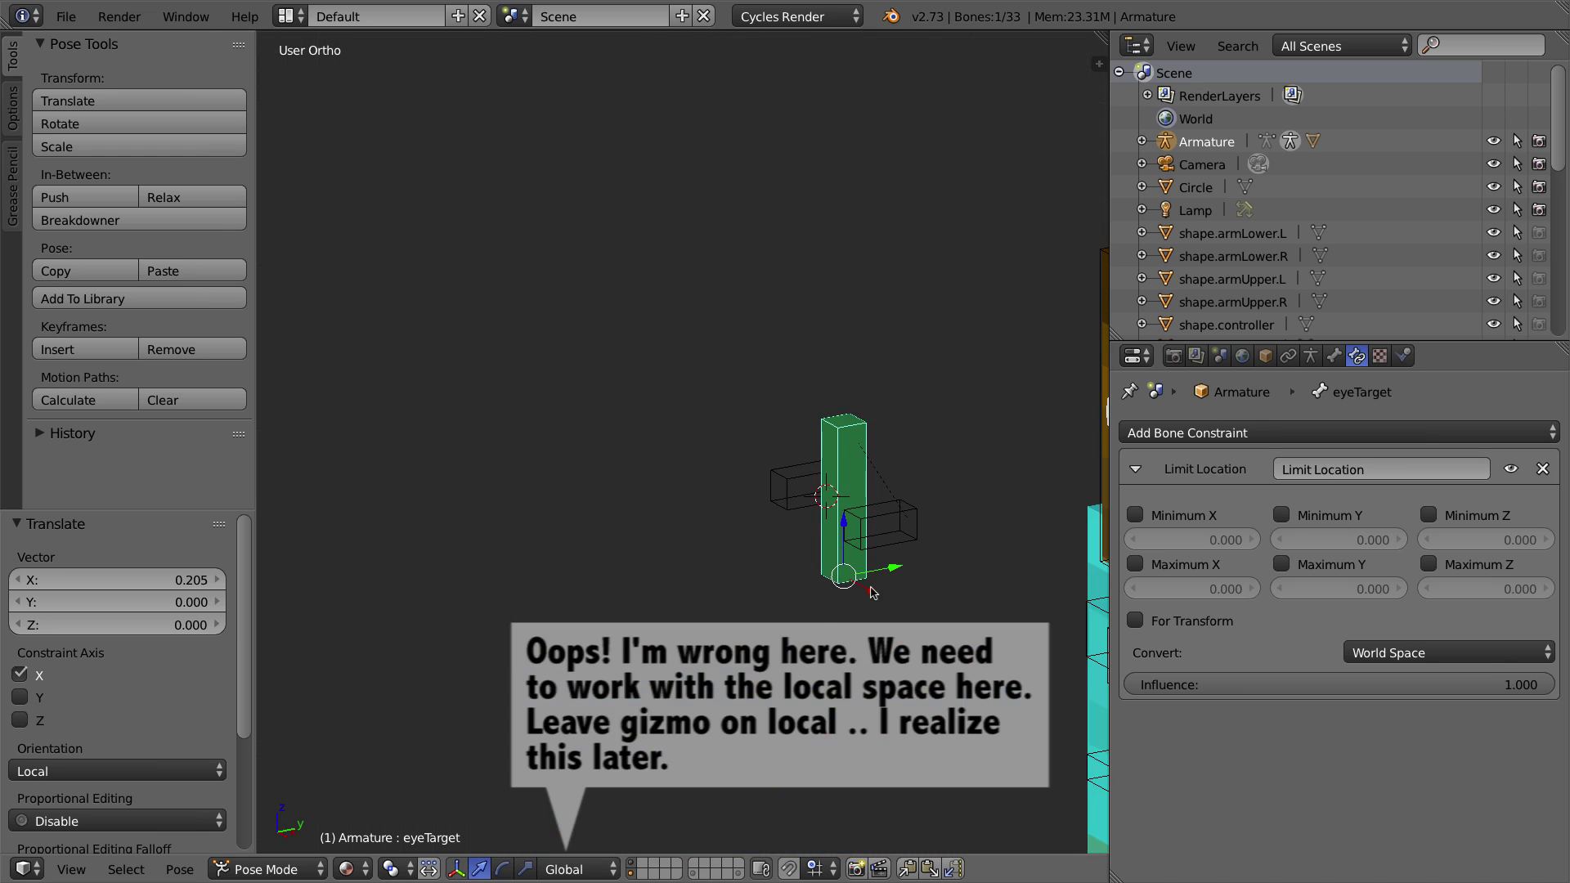
key(KP_1)
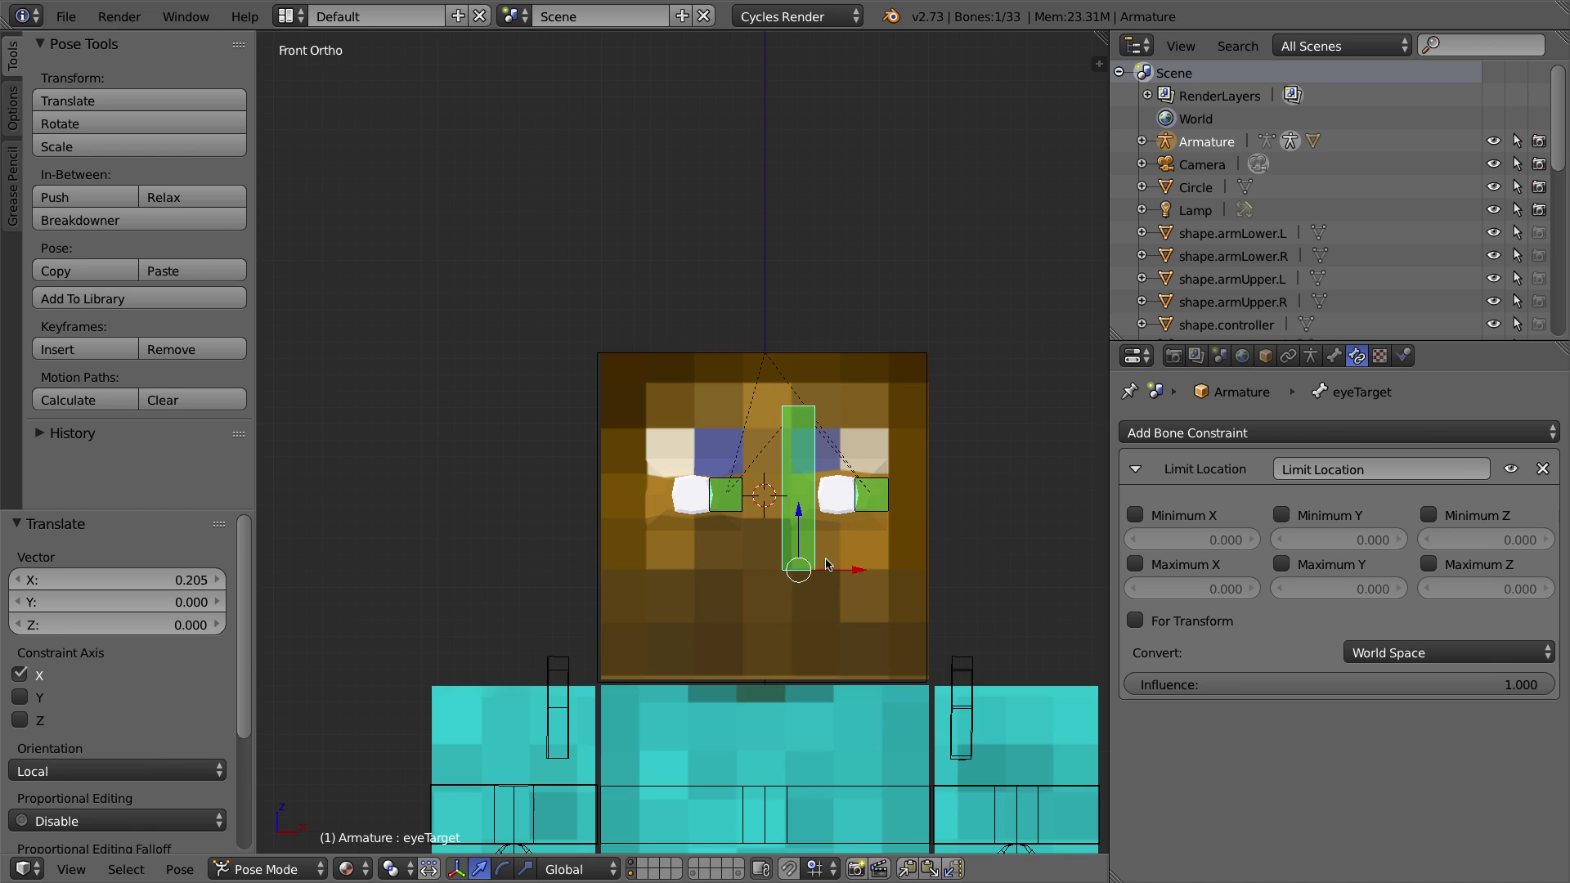
Step: Clear the eyeTarget bone's pose location and show its transform properties
key(alt+g)
key(m)
key(n)
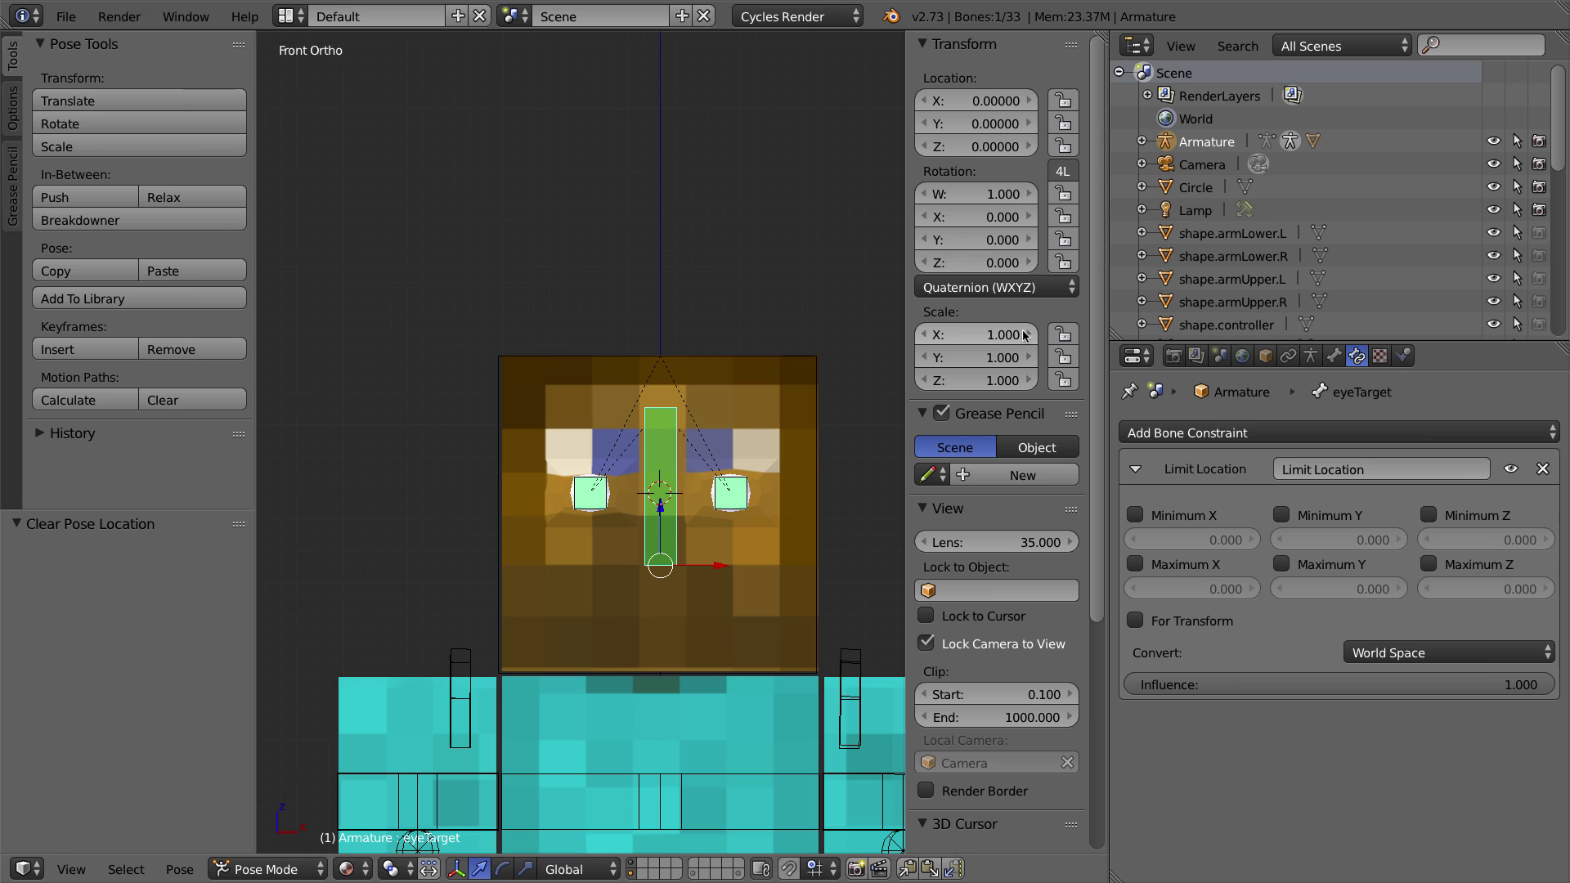
key(n)
key(n)
key(n)
key(n)
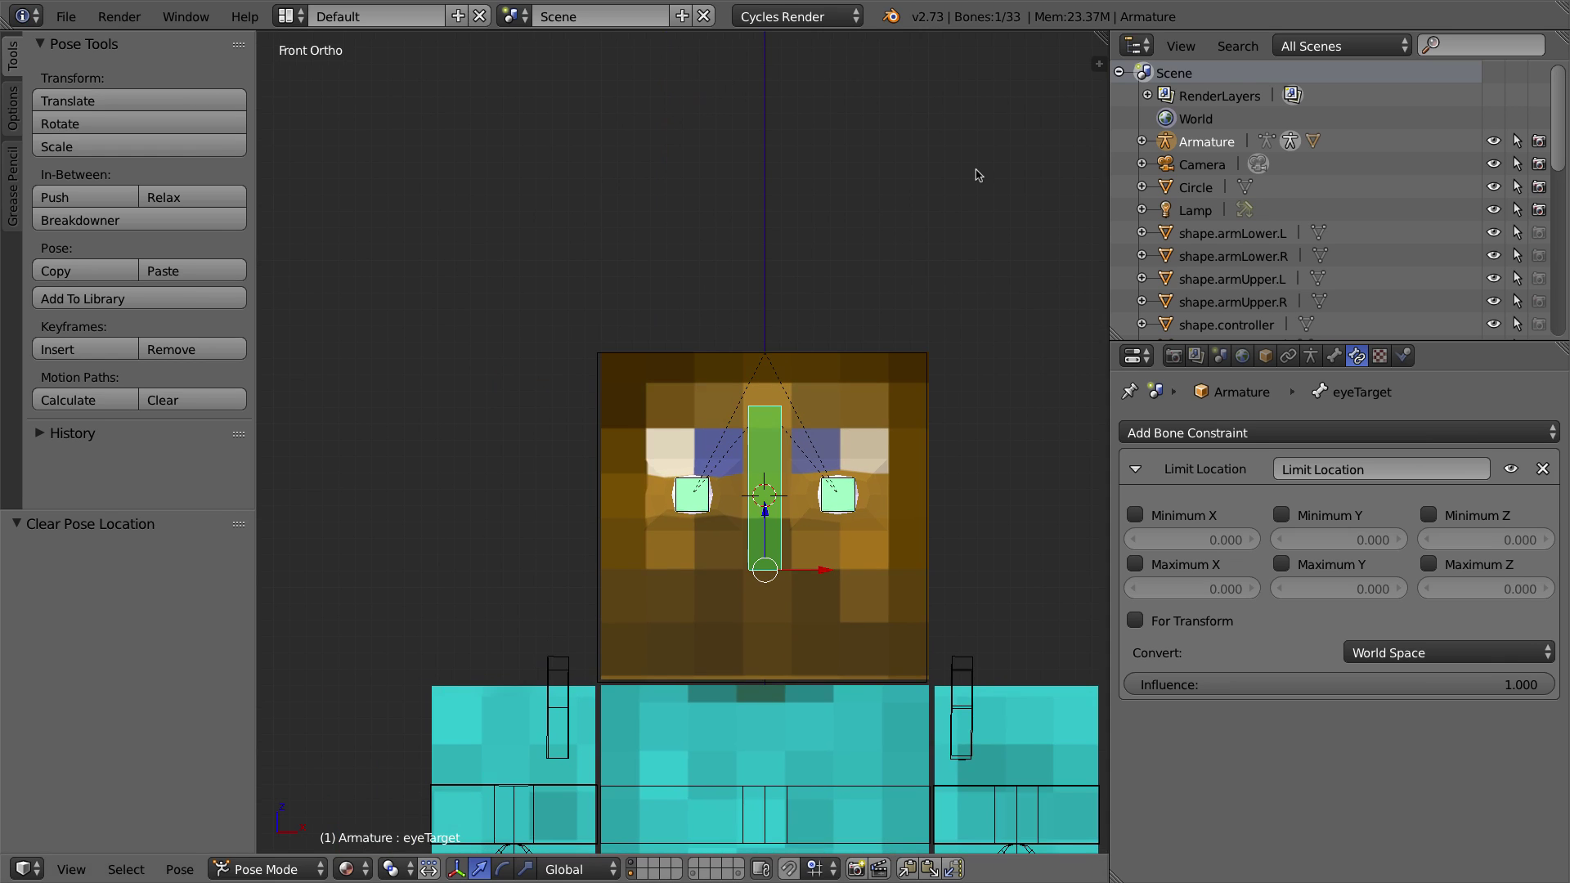
scroll(708, 564, up, 4)
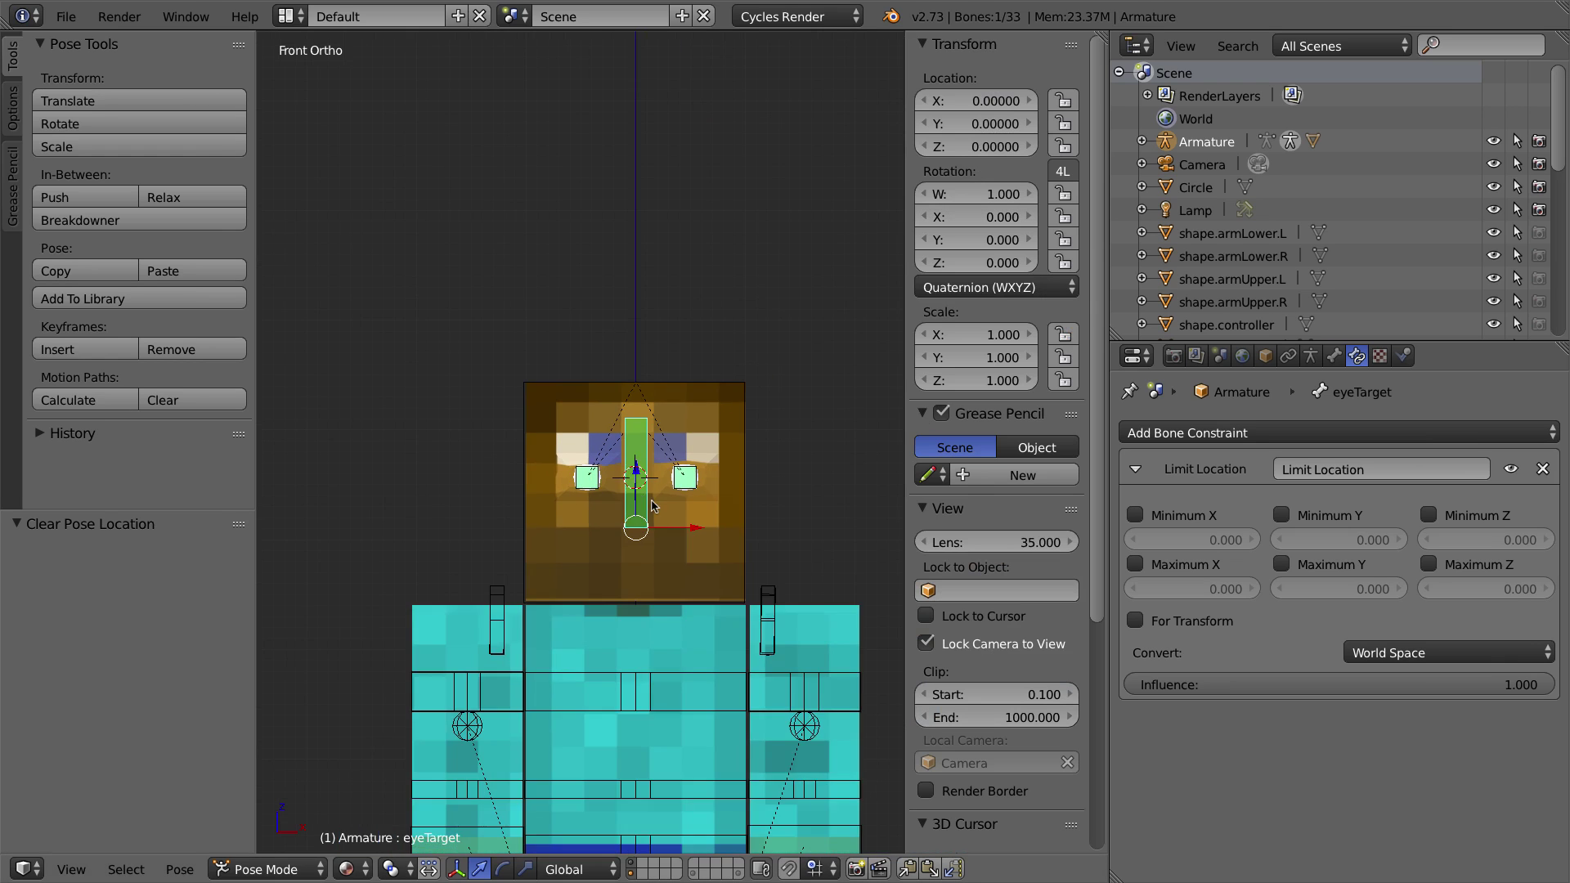
Step: Move the eyeTarget bone sideways from its cleared position by about 0.187 along the global X axis
drag(647, 604, 714, 615)
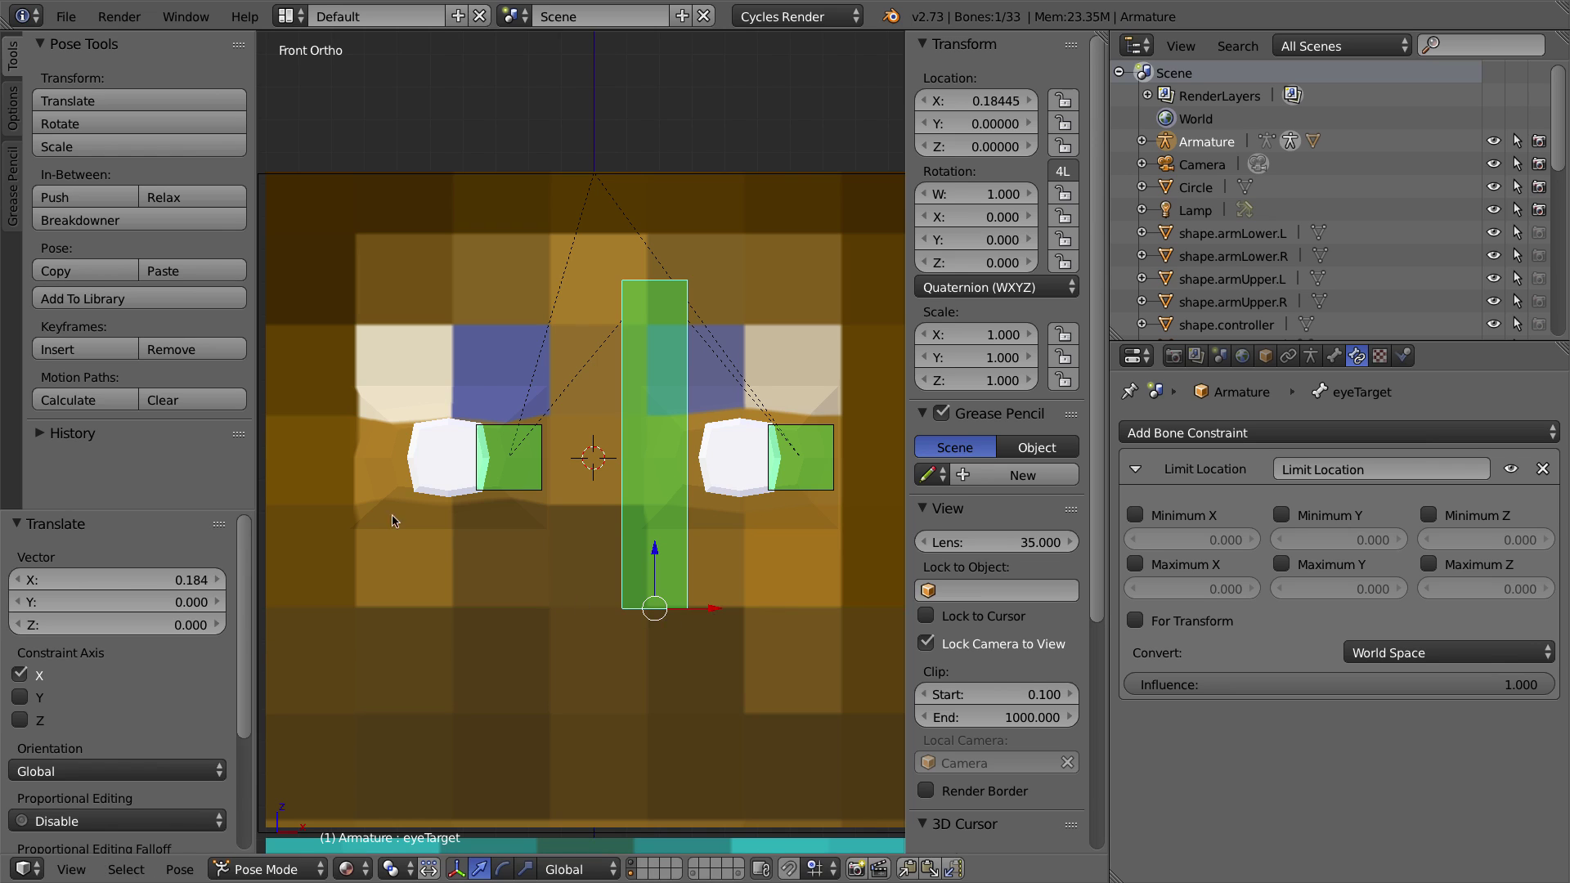
key(alt+g)
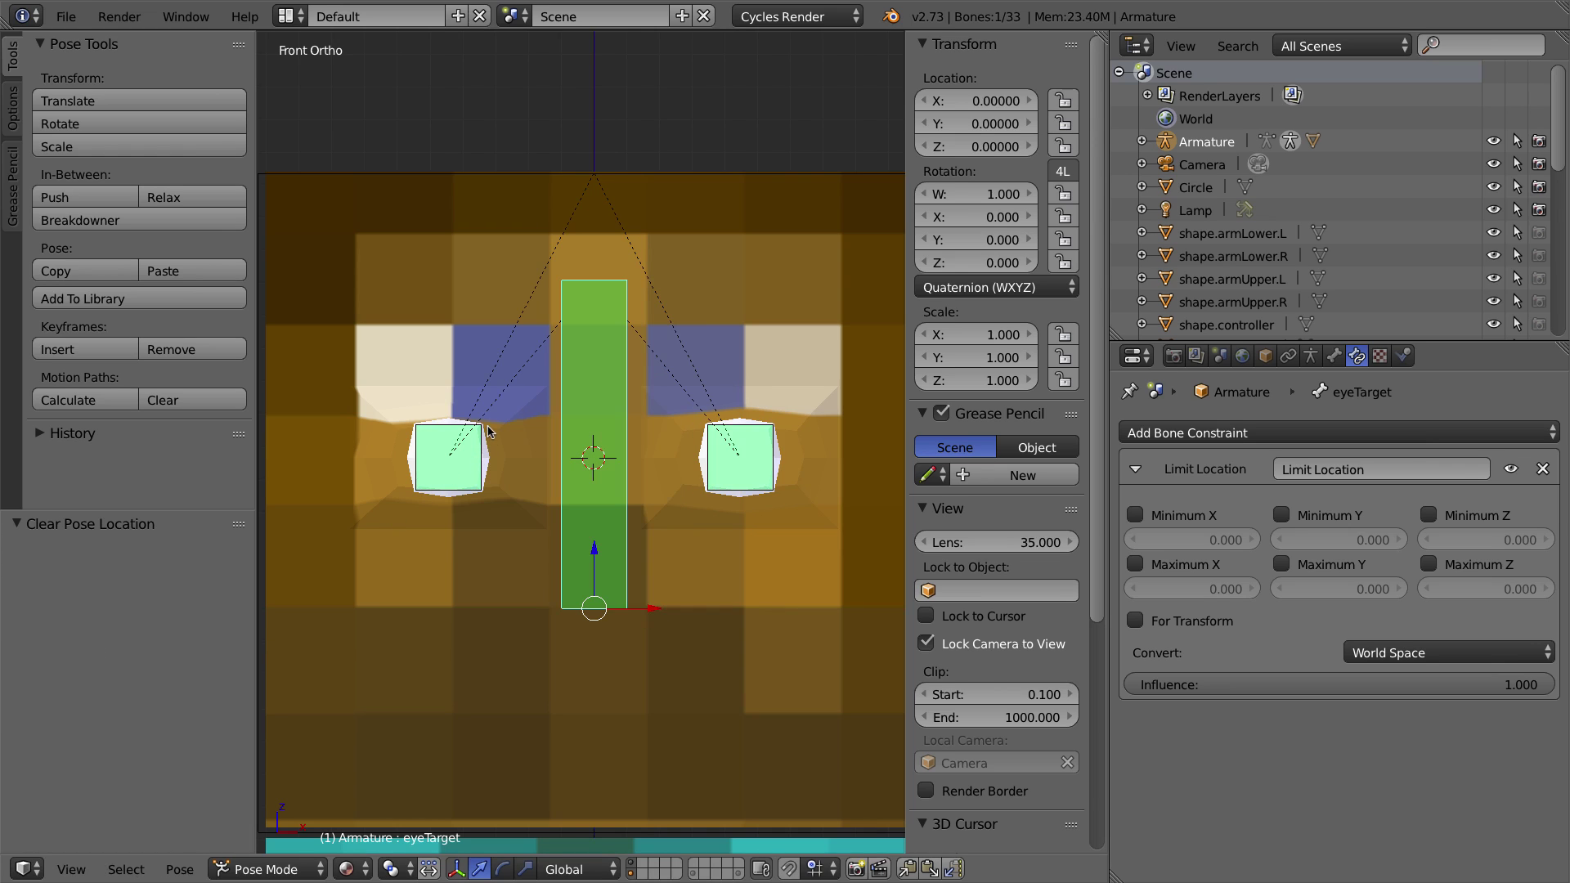
drag(660, 607, 715, 604)
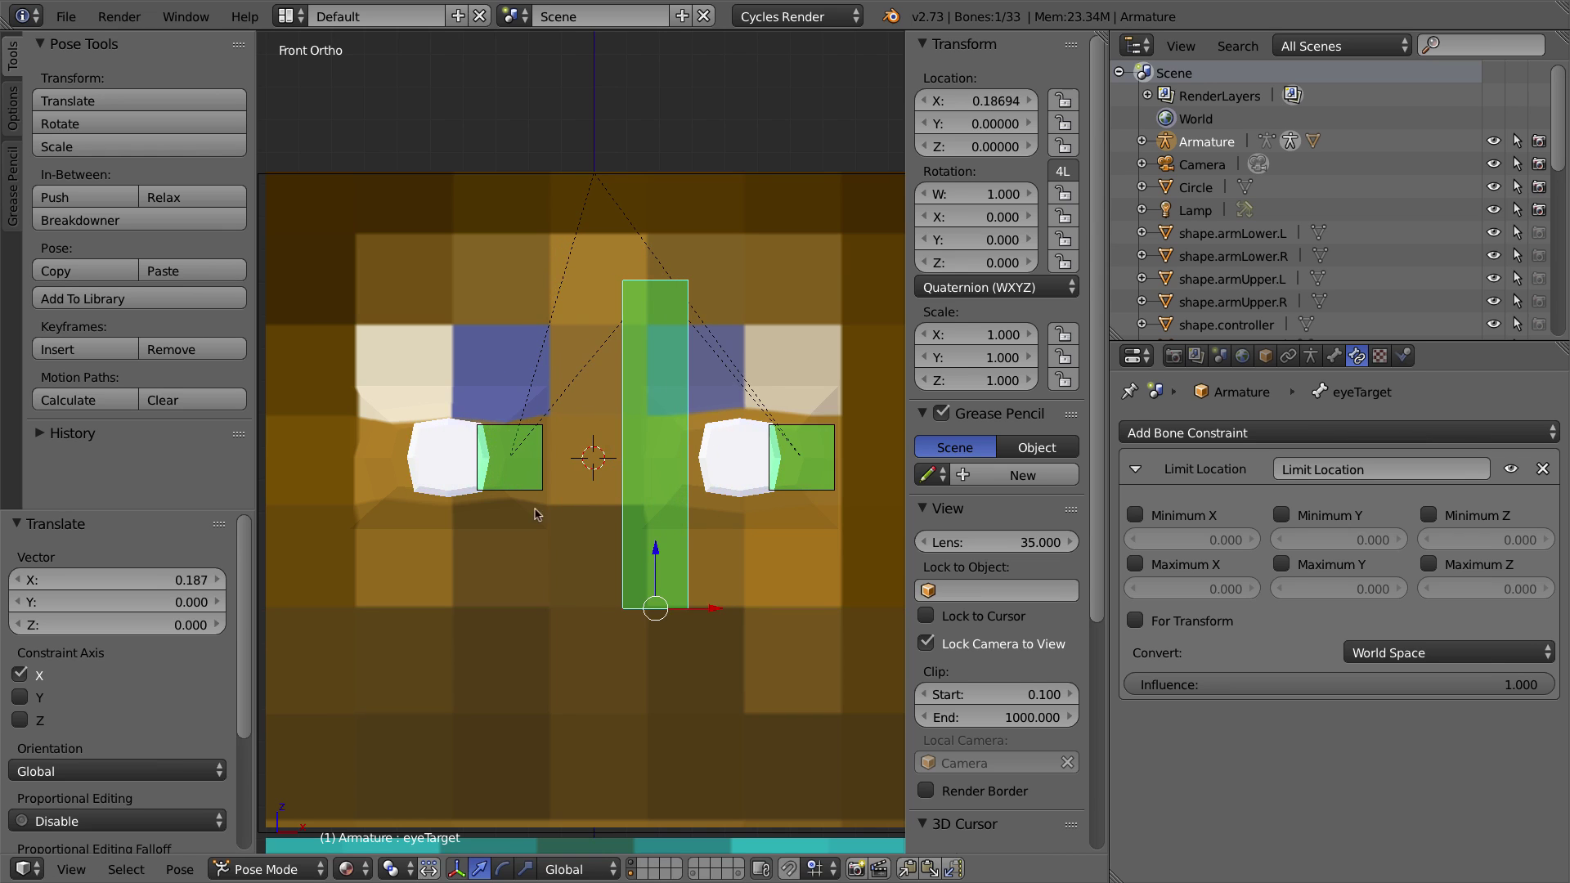
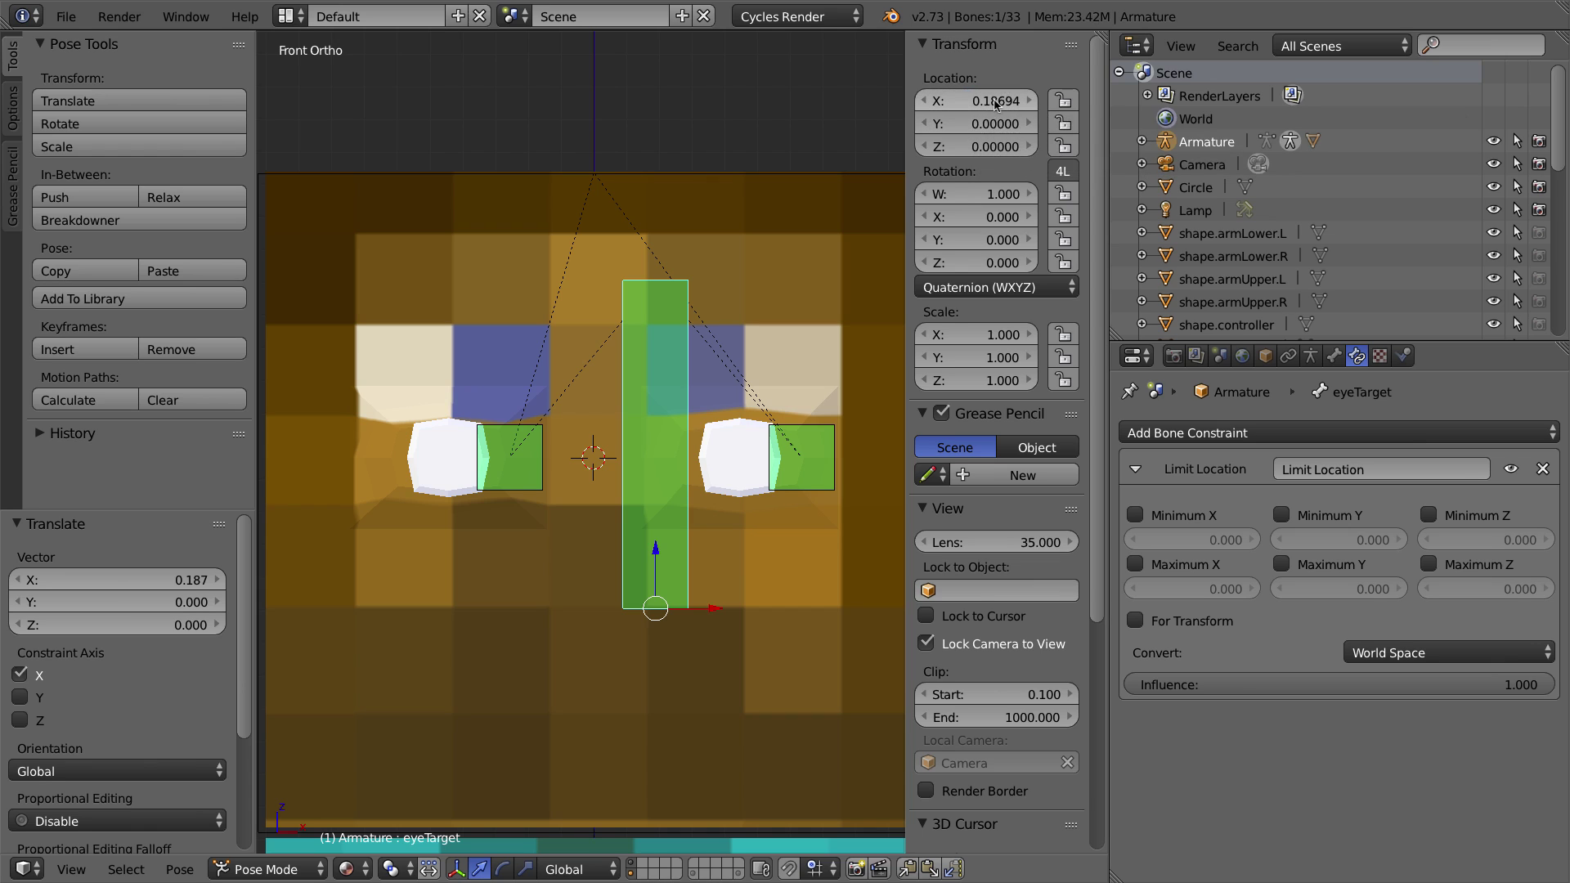
Step: Enable the Limit Location constraint's Maximum X at 0.187, test it by moving the eyeTarget bone along global X, and clear its location
click(1134, 563)
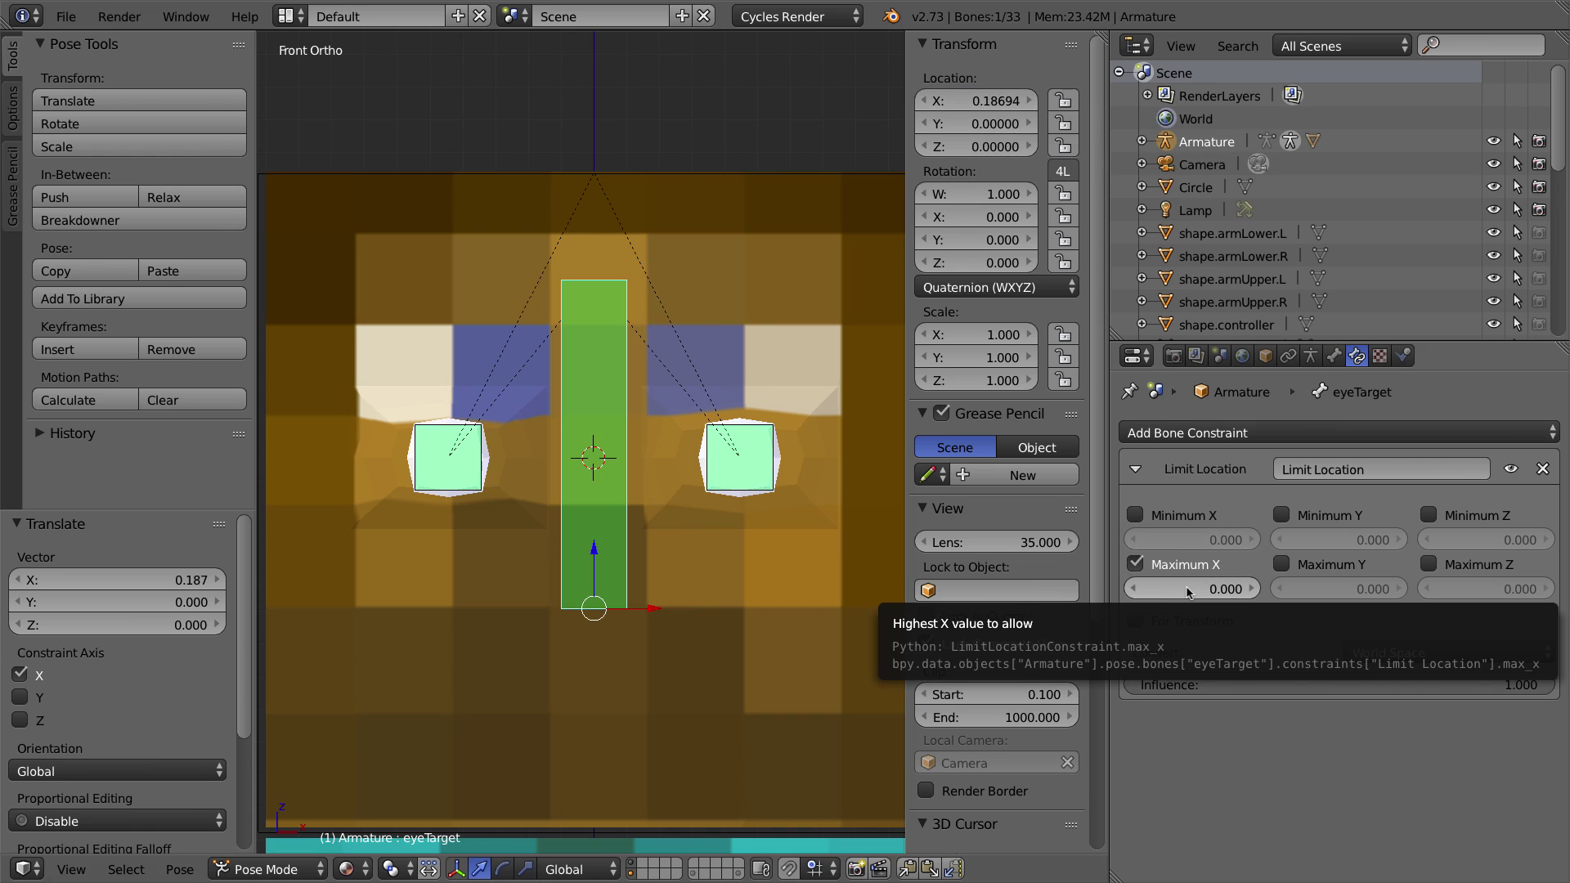
text(0.187)
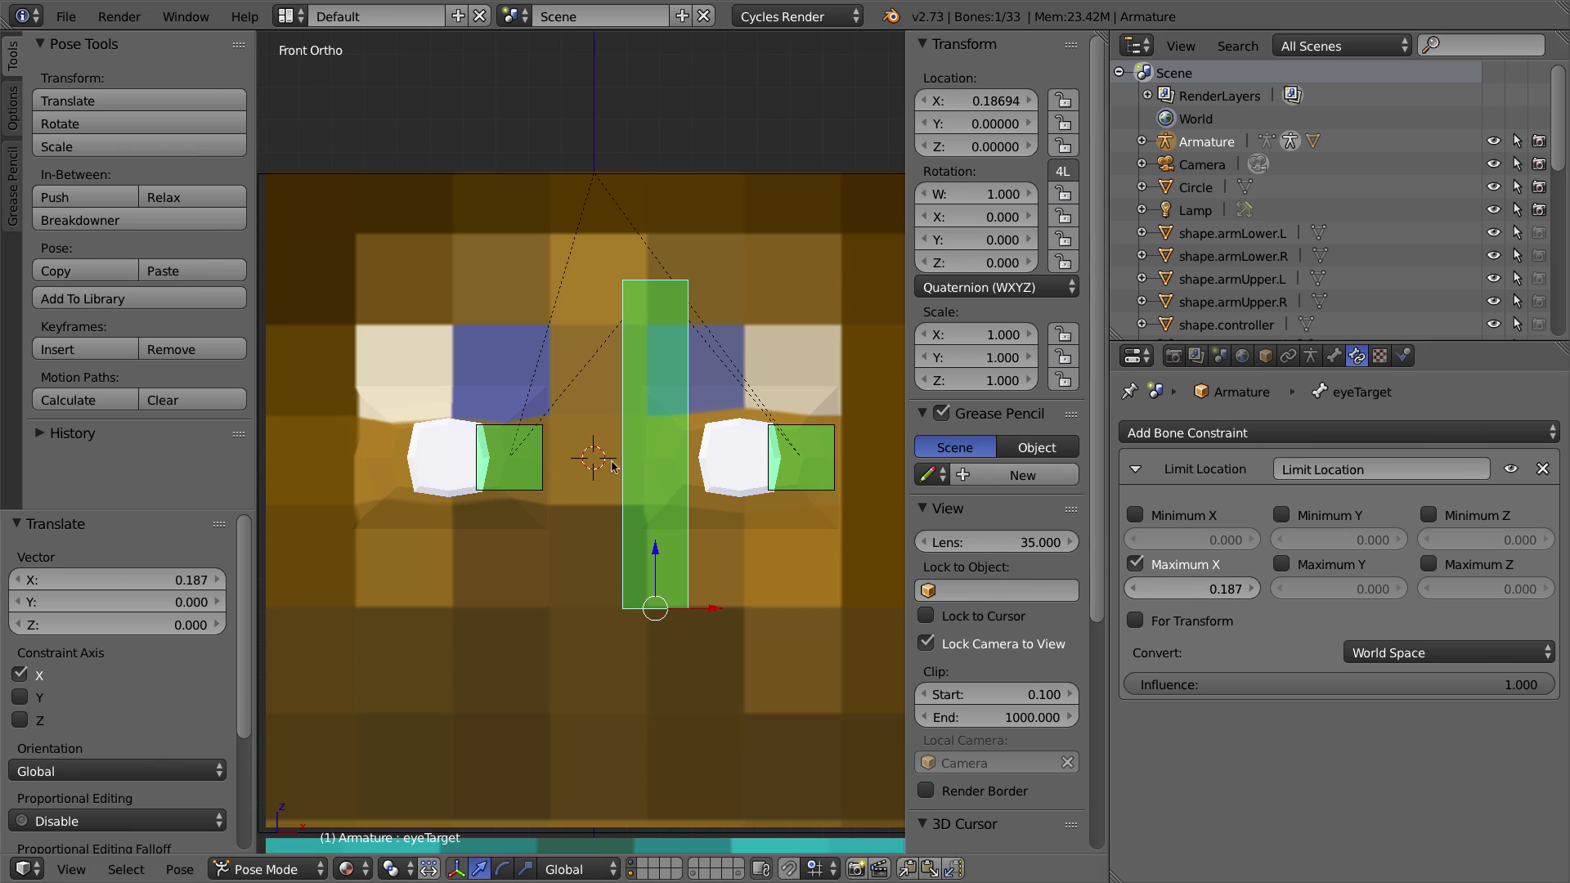
key(alt+g)
key(g)
key(x)
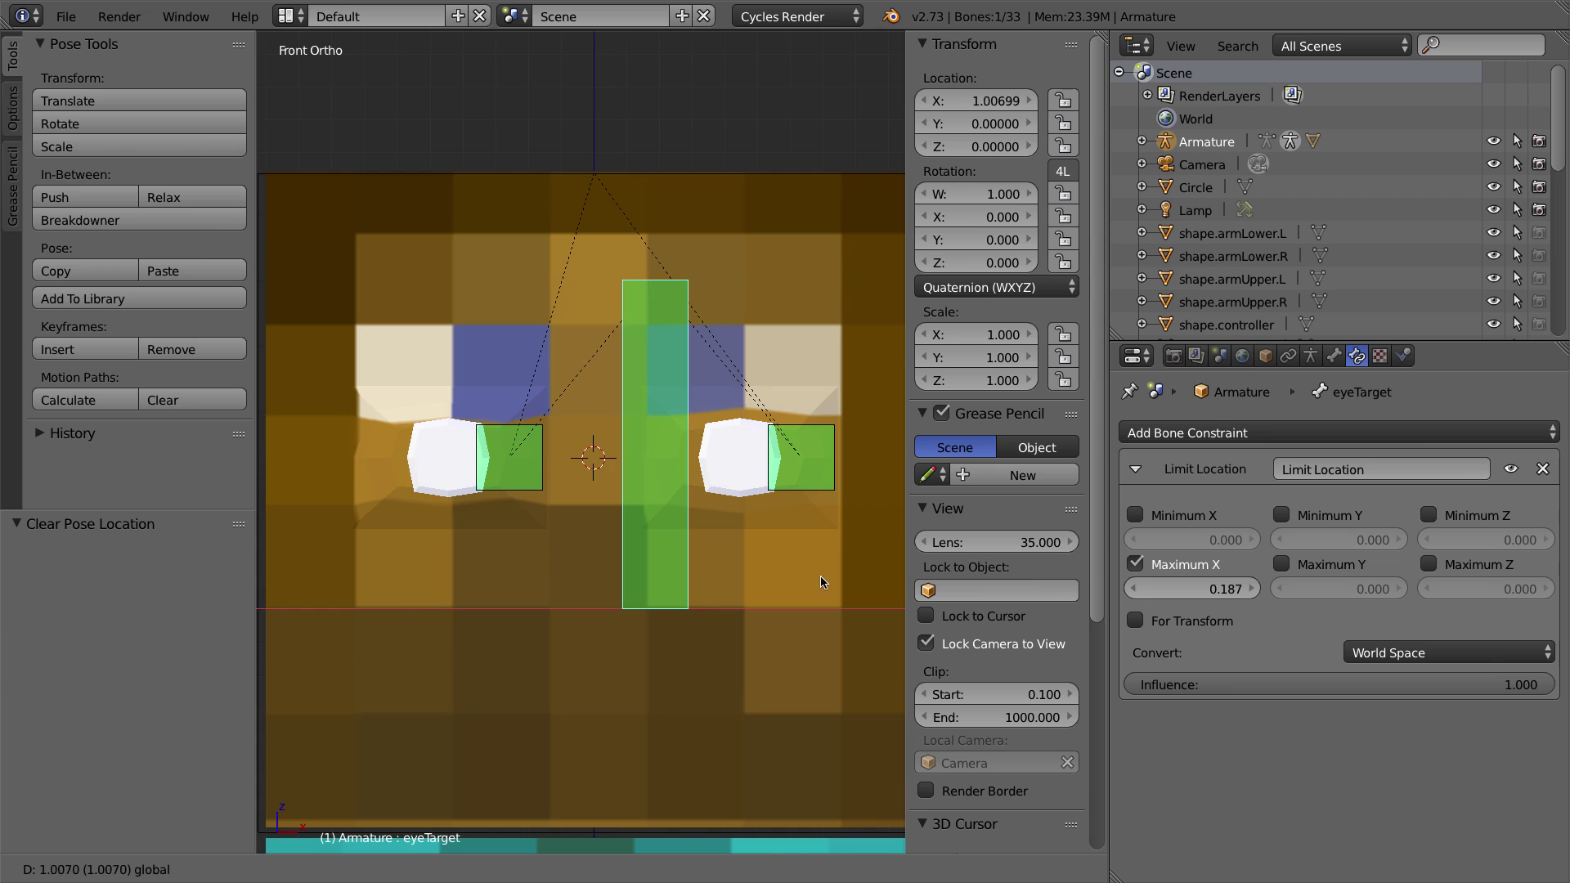
click(531, 579)
key(alt+g)
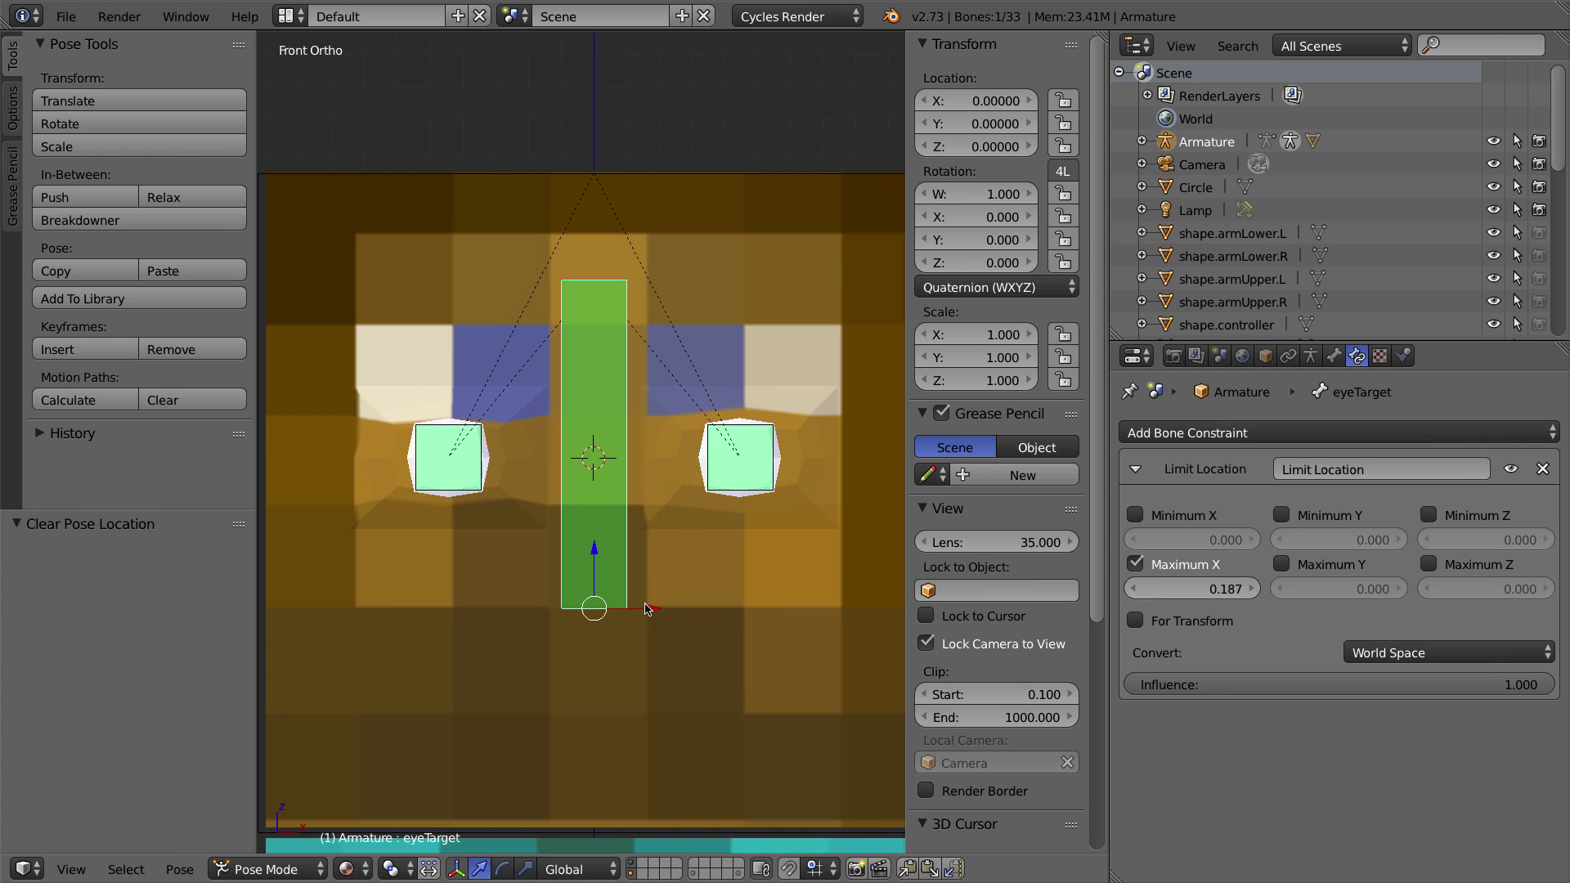
Step: Move the eyeTarget bone about -0.192 along global X, enable Minimum X at -0.192, and test the limit from the cleared location
drag(652, 612, 591, 614)
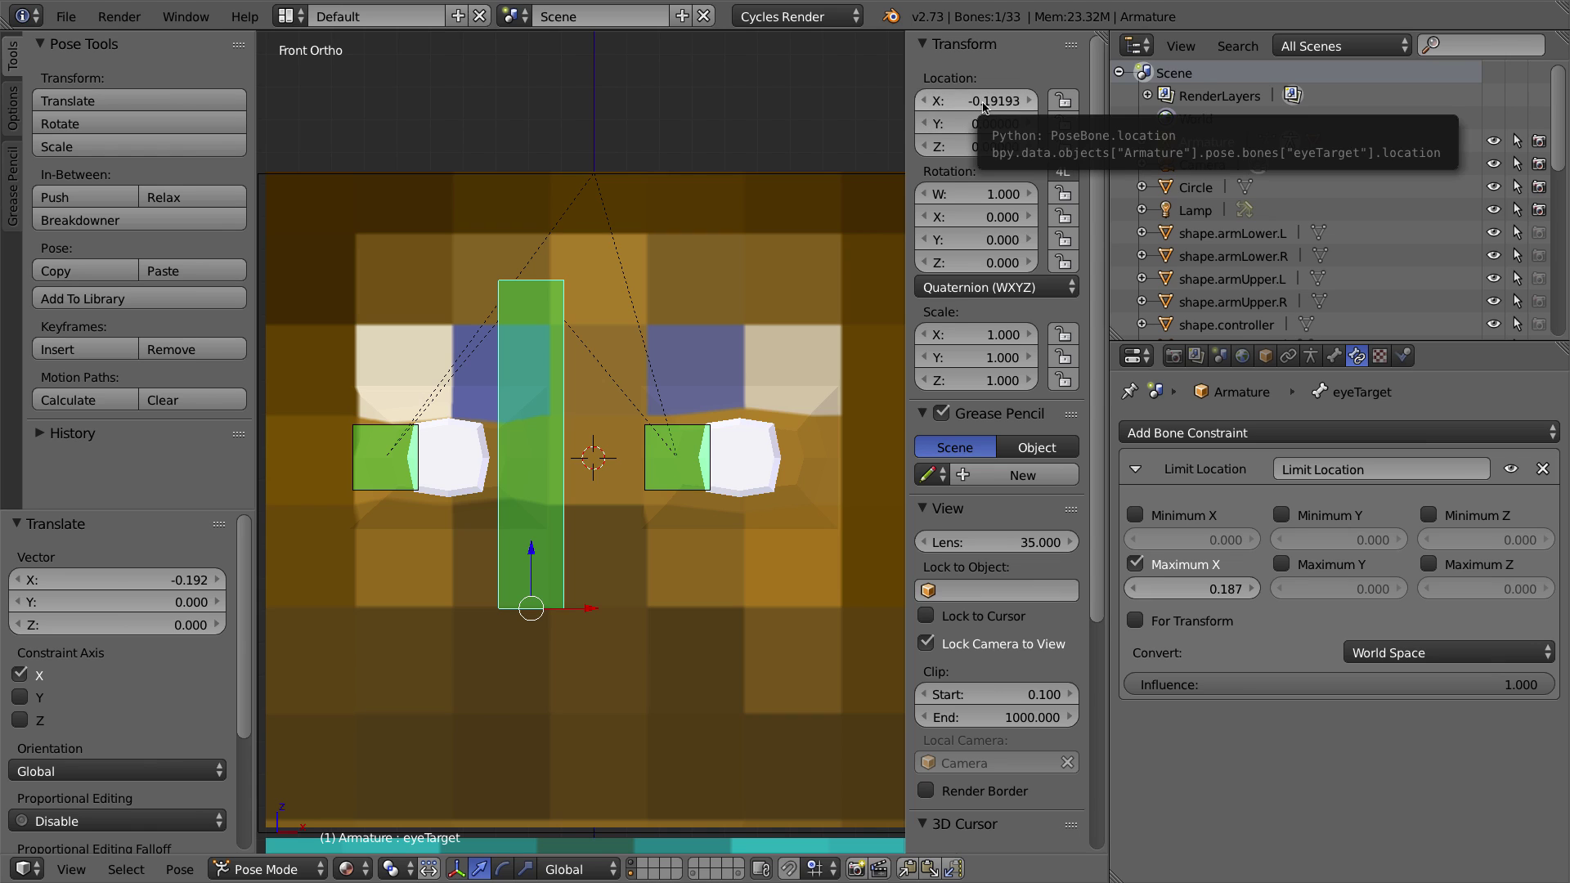
click(1135, 514)
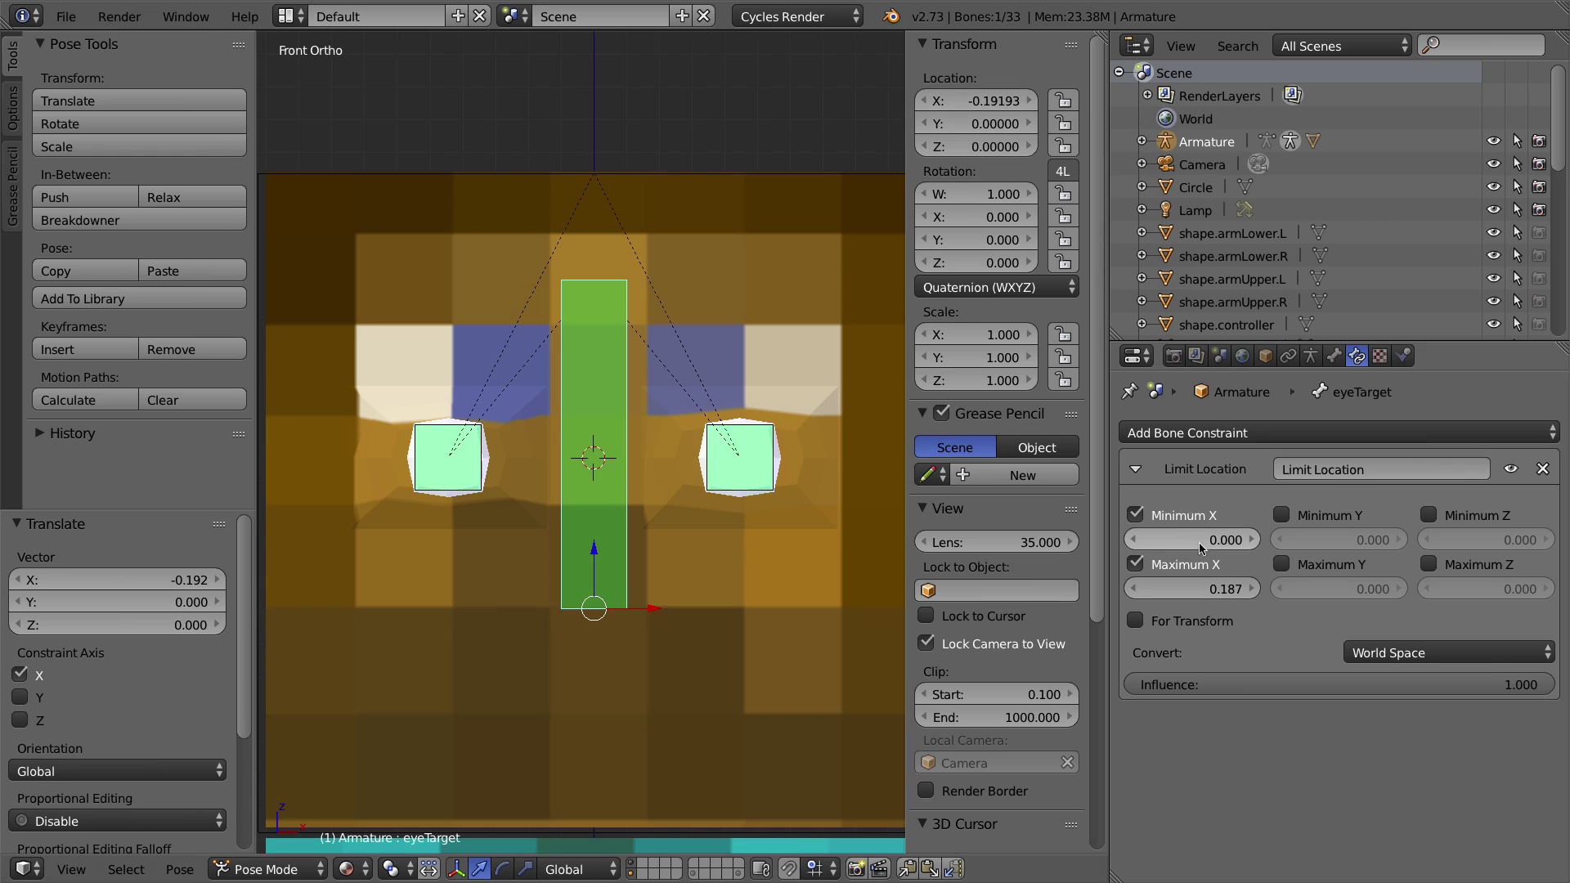
text(-0.192)
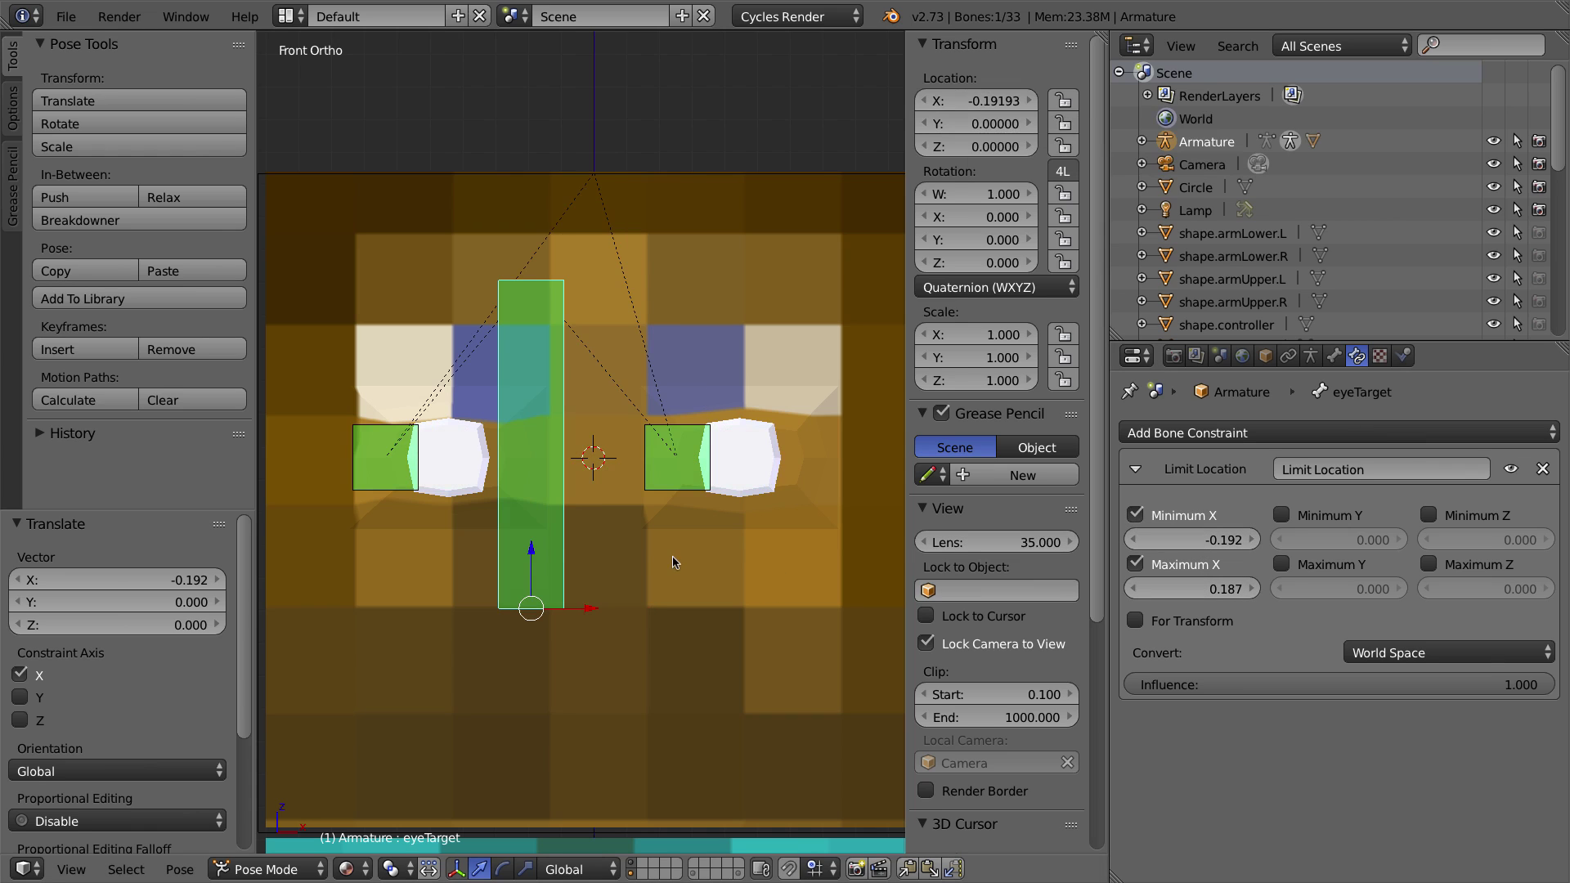
key(alt+g)
drag(639, 605, 493, 690)
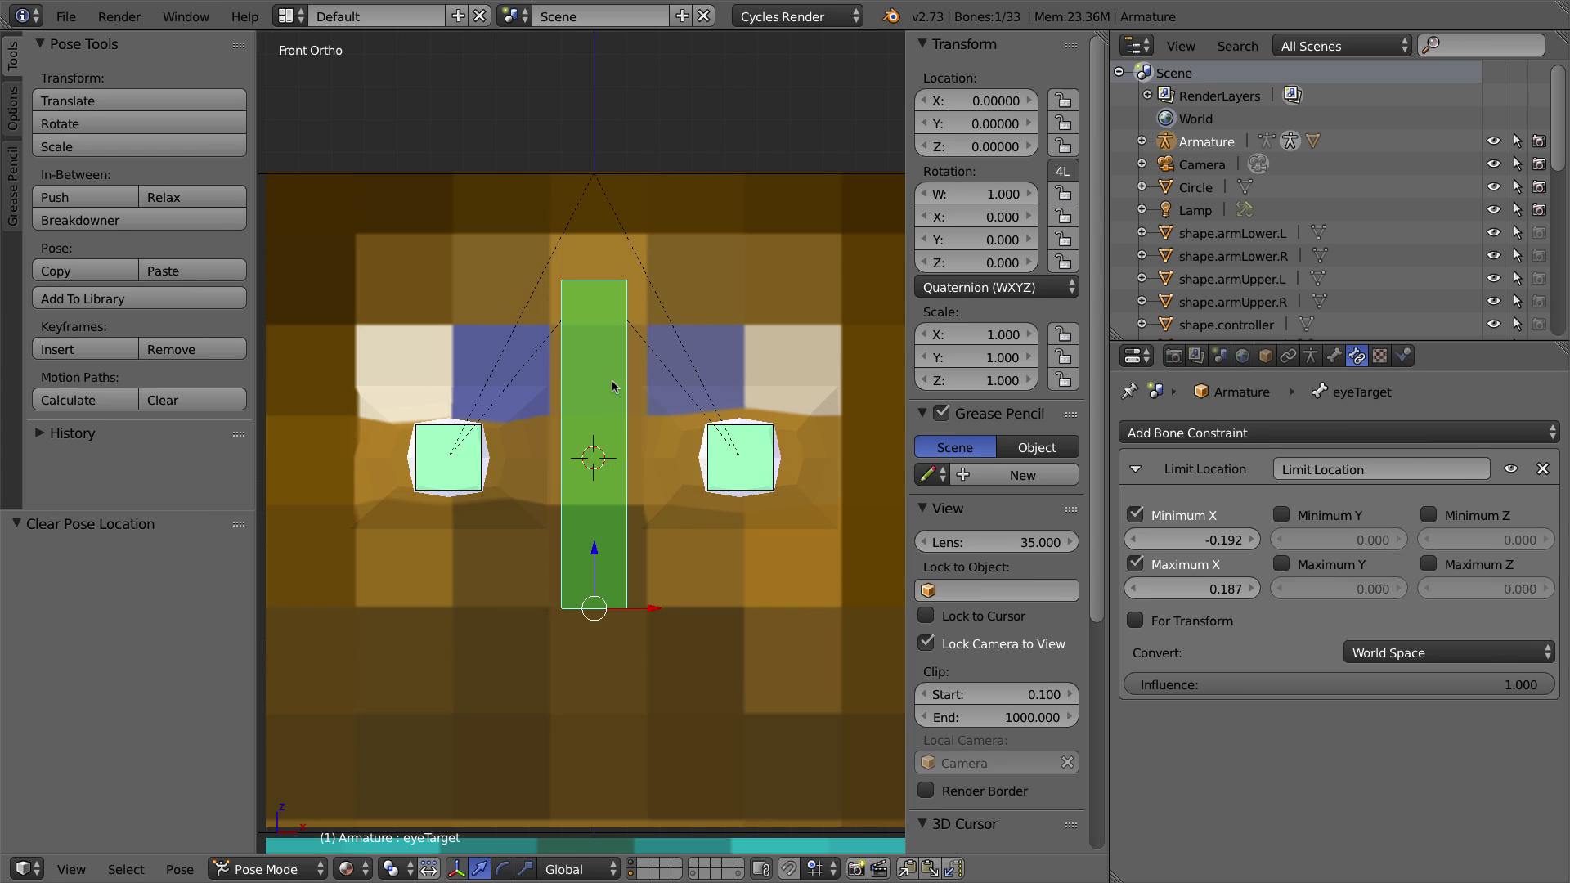
Step: Raise the eyeTarget bone about 0.102 along global Z and enable the constraint's Maximum Z at 0.102
drag(600, 547, 601, 515)
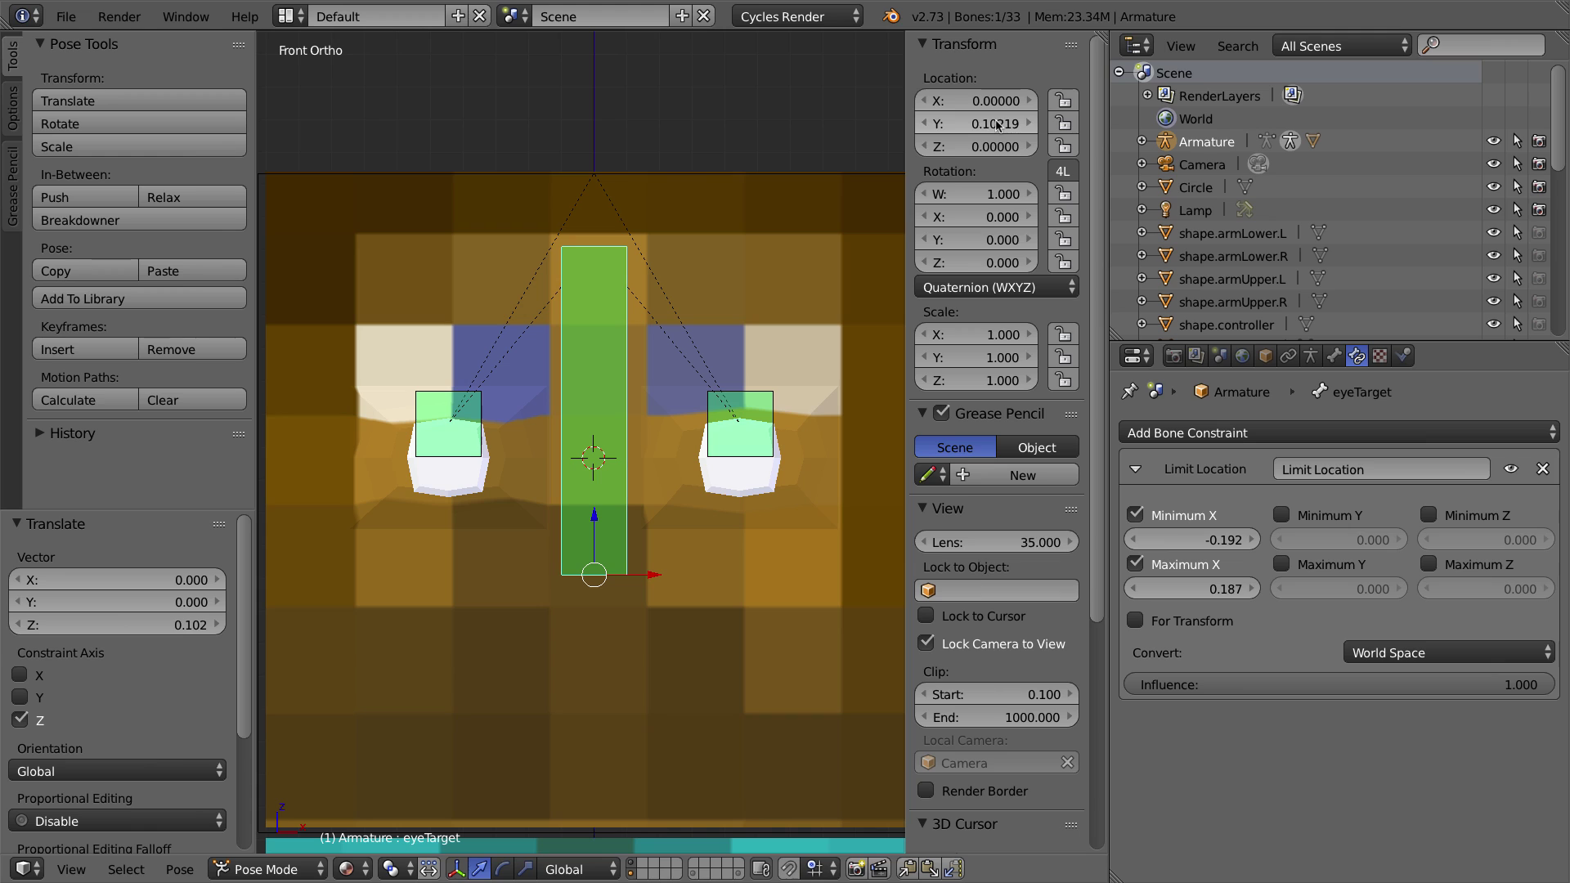
click(1429, 564)
text(0.102)
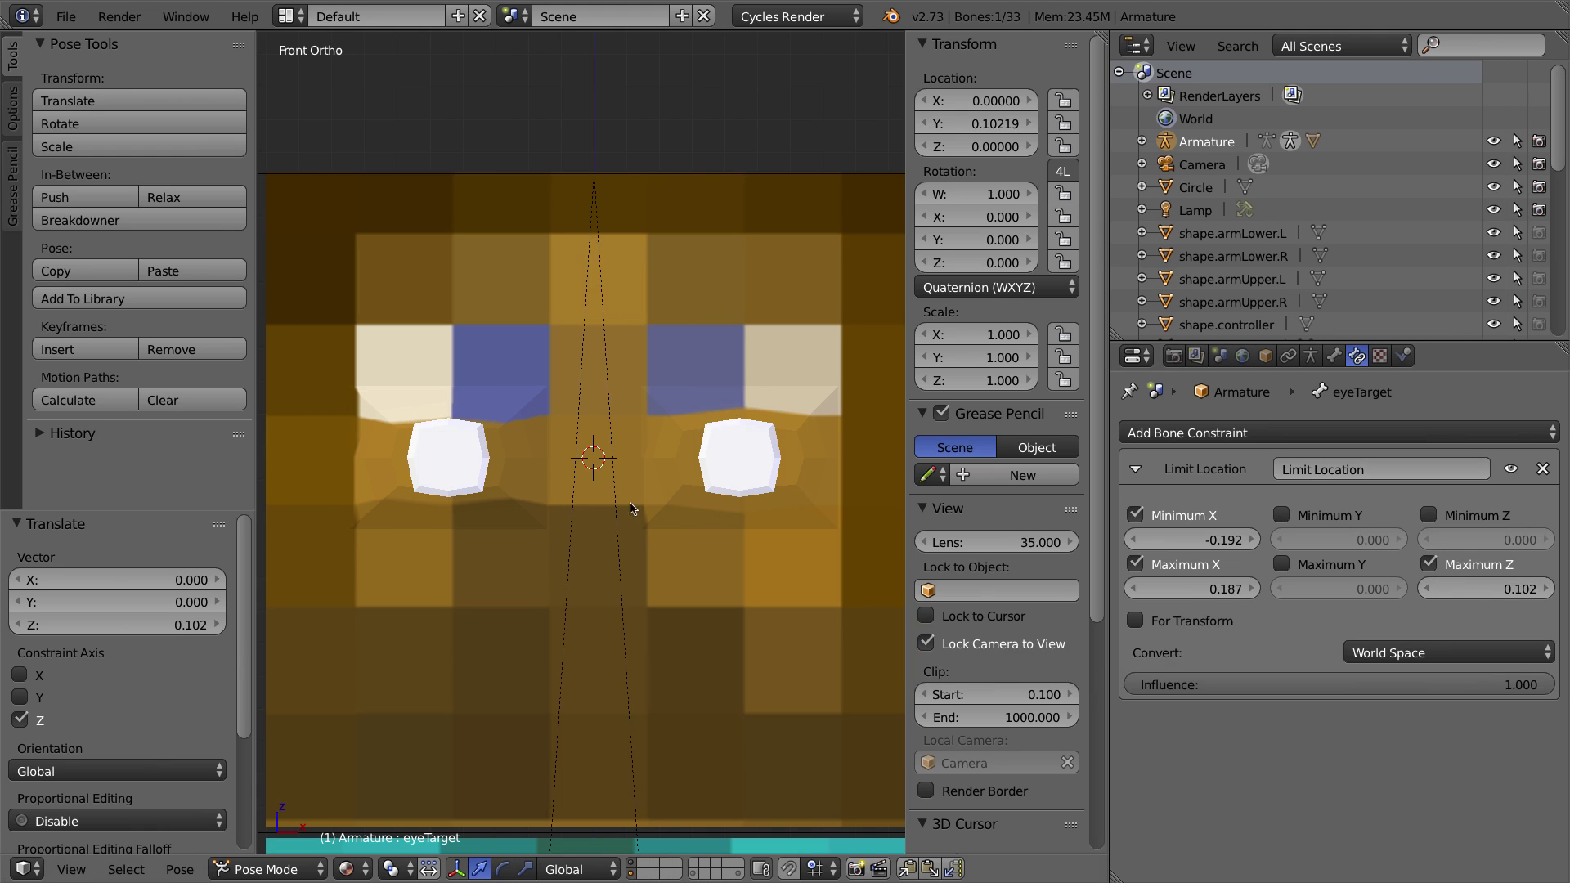
Step: Clear the eyeTarget bone's location and set the Limit Location constraint's Convert option to Local Space
key(alt+g)
key(alt+f)
scroll(621, 444, down, 10)
scroll(643, 445, up, 4)
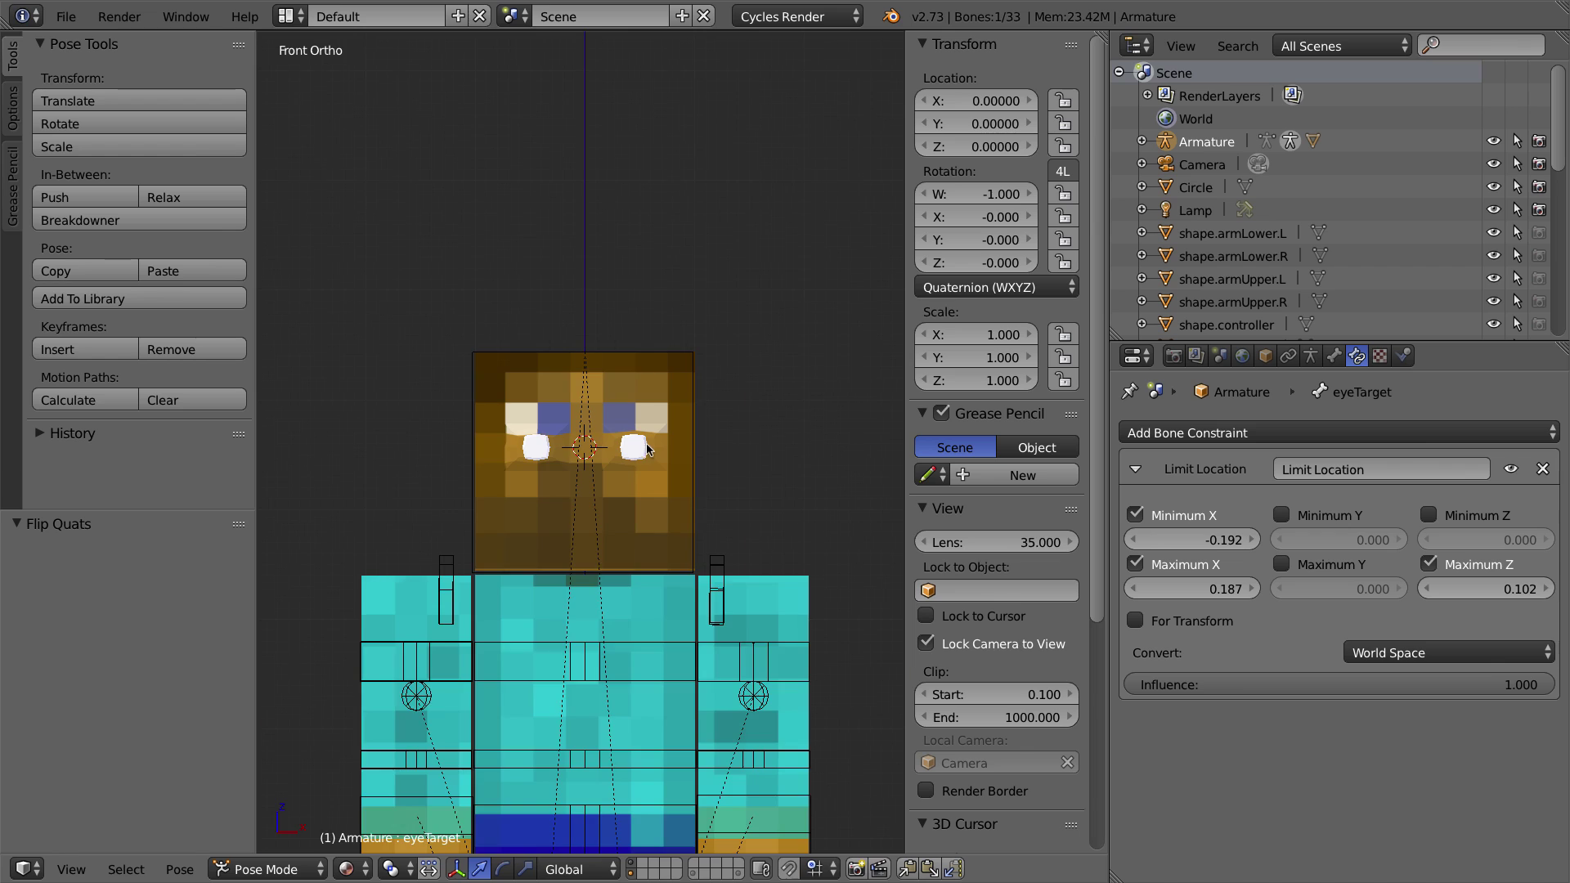
scroll(647, 449, up, 3)
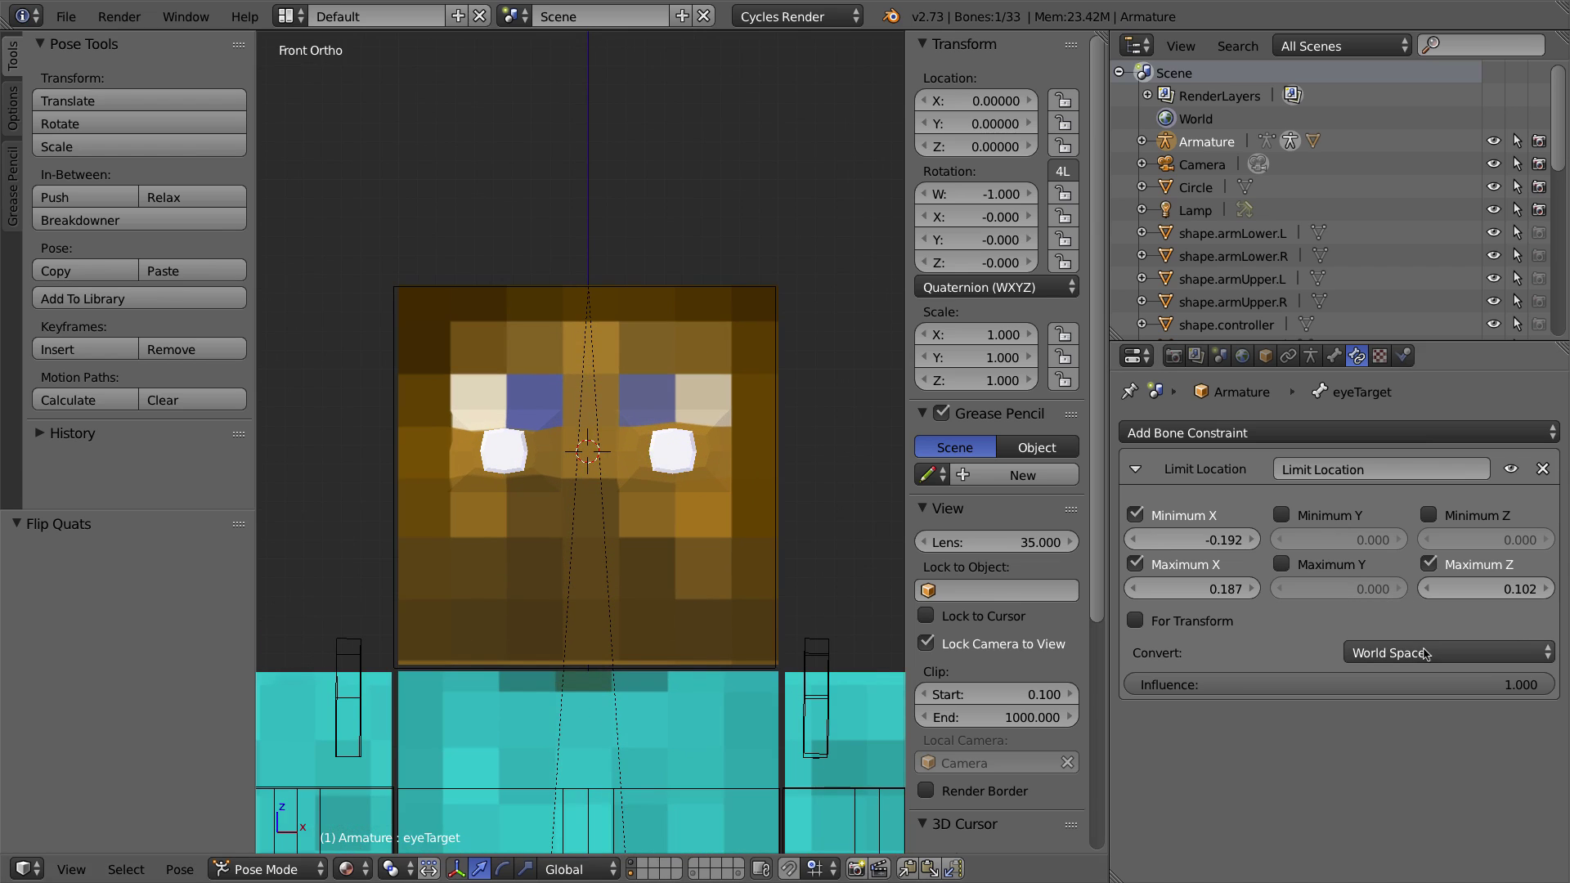
click(1425, 652)
click(1406, 544)
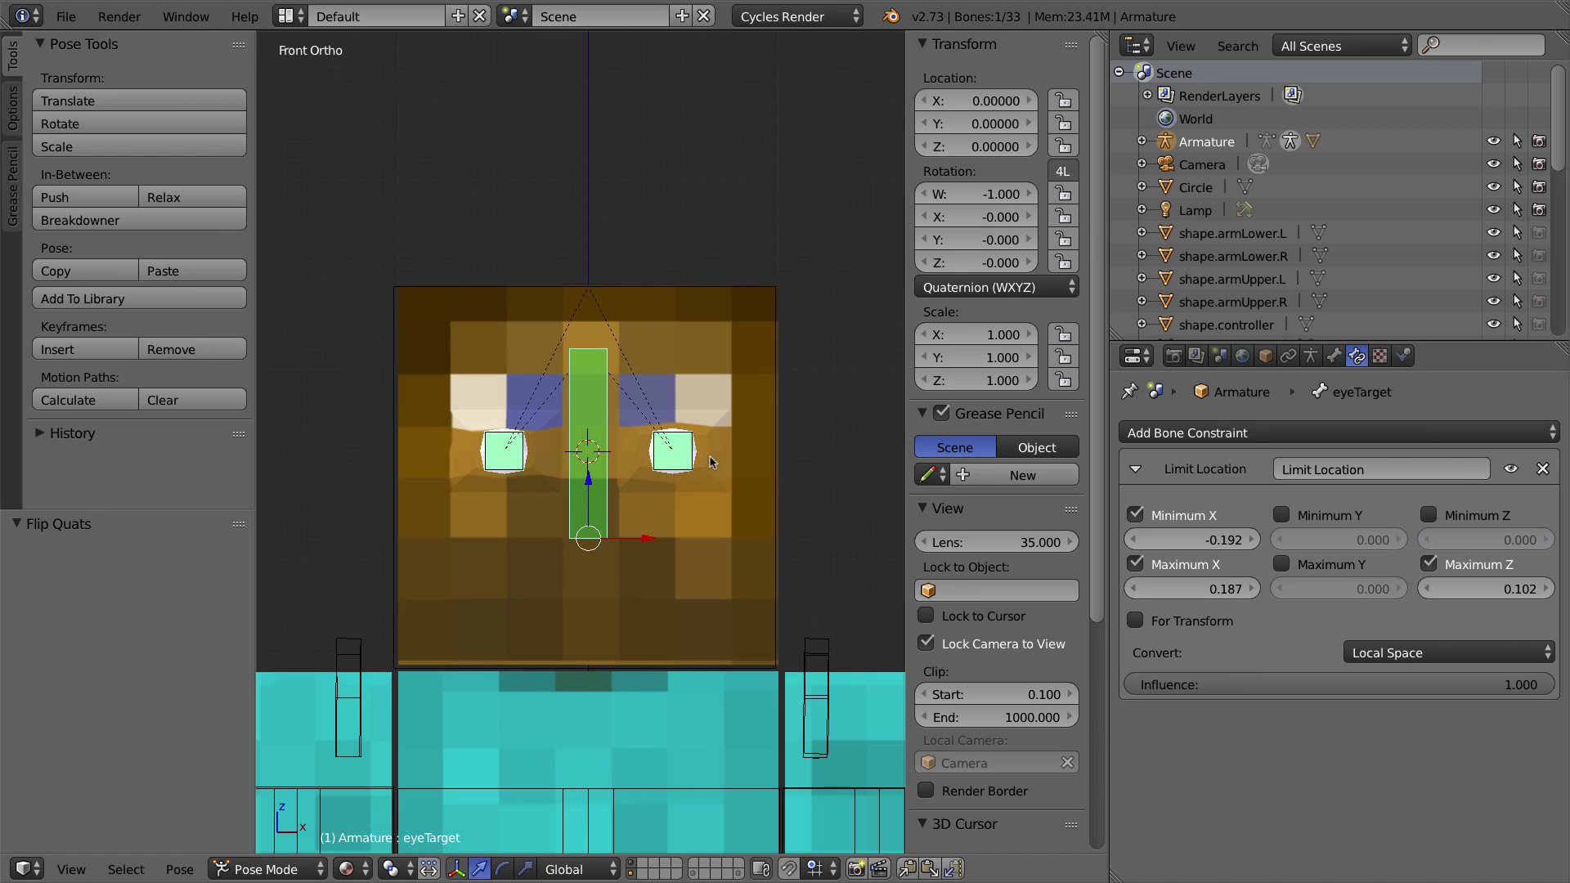
Step: Try raising the eyeTarget bone about 0.571 along global Z against the limit, undoing the extra move
scroll(789, 364, down, 2)
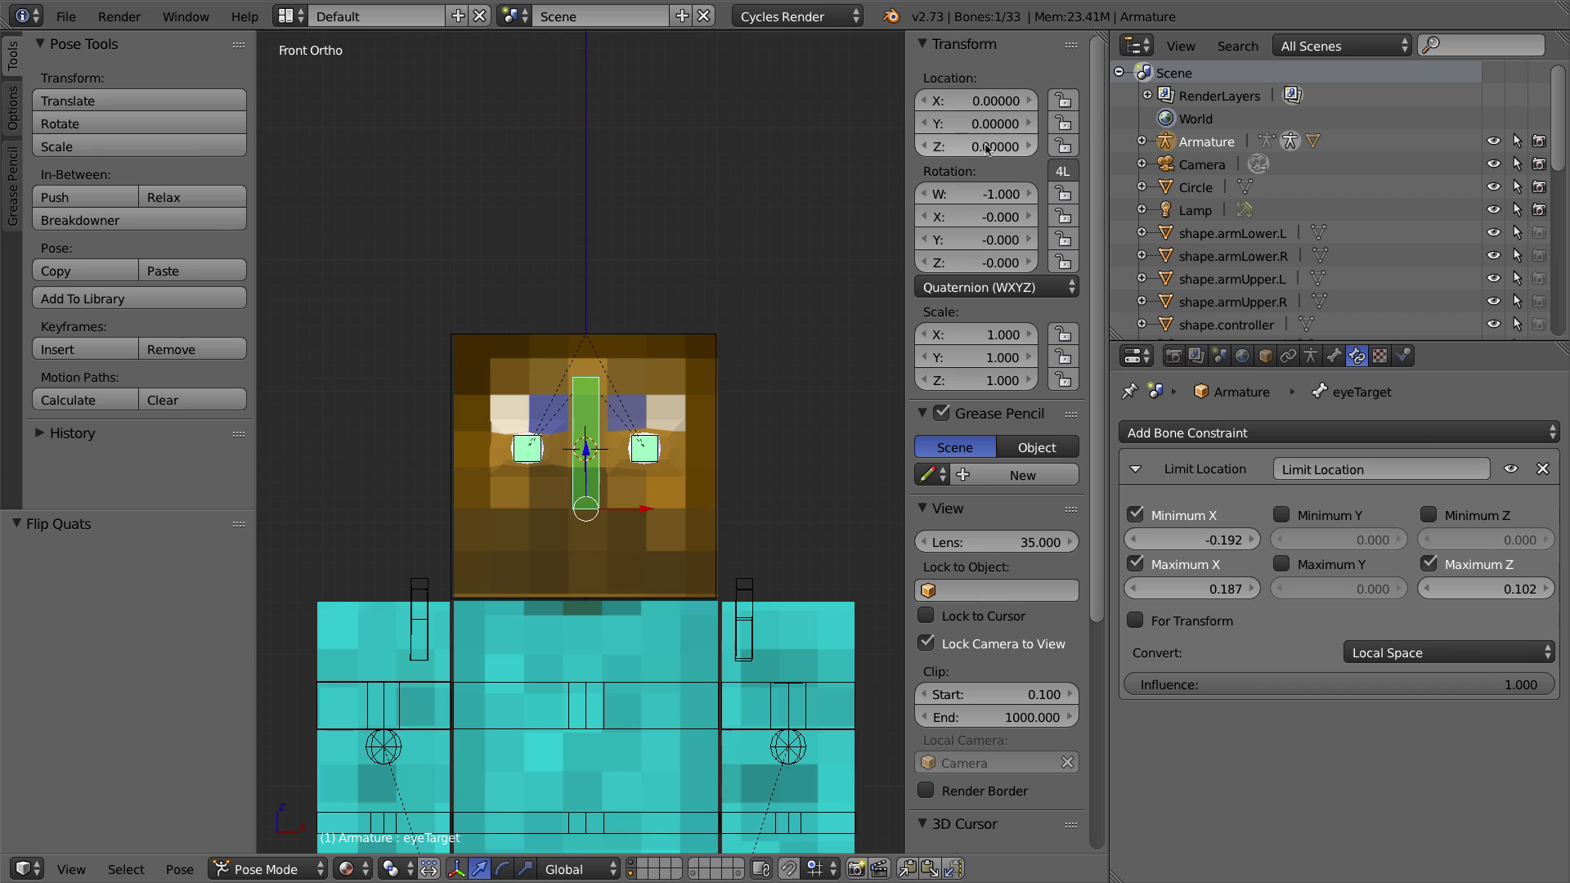
key(n)
key(n)
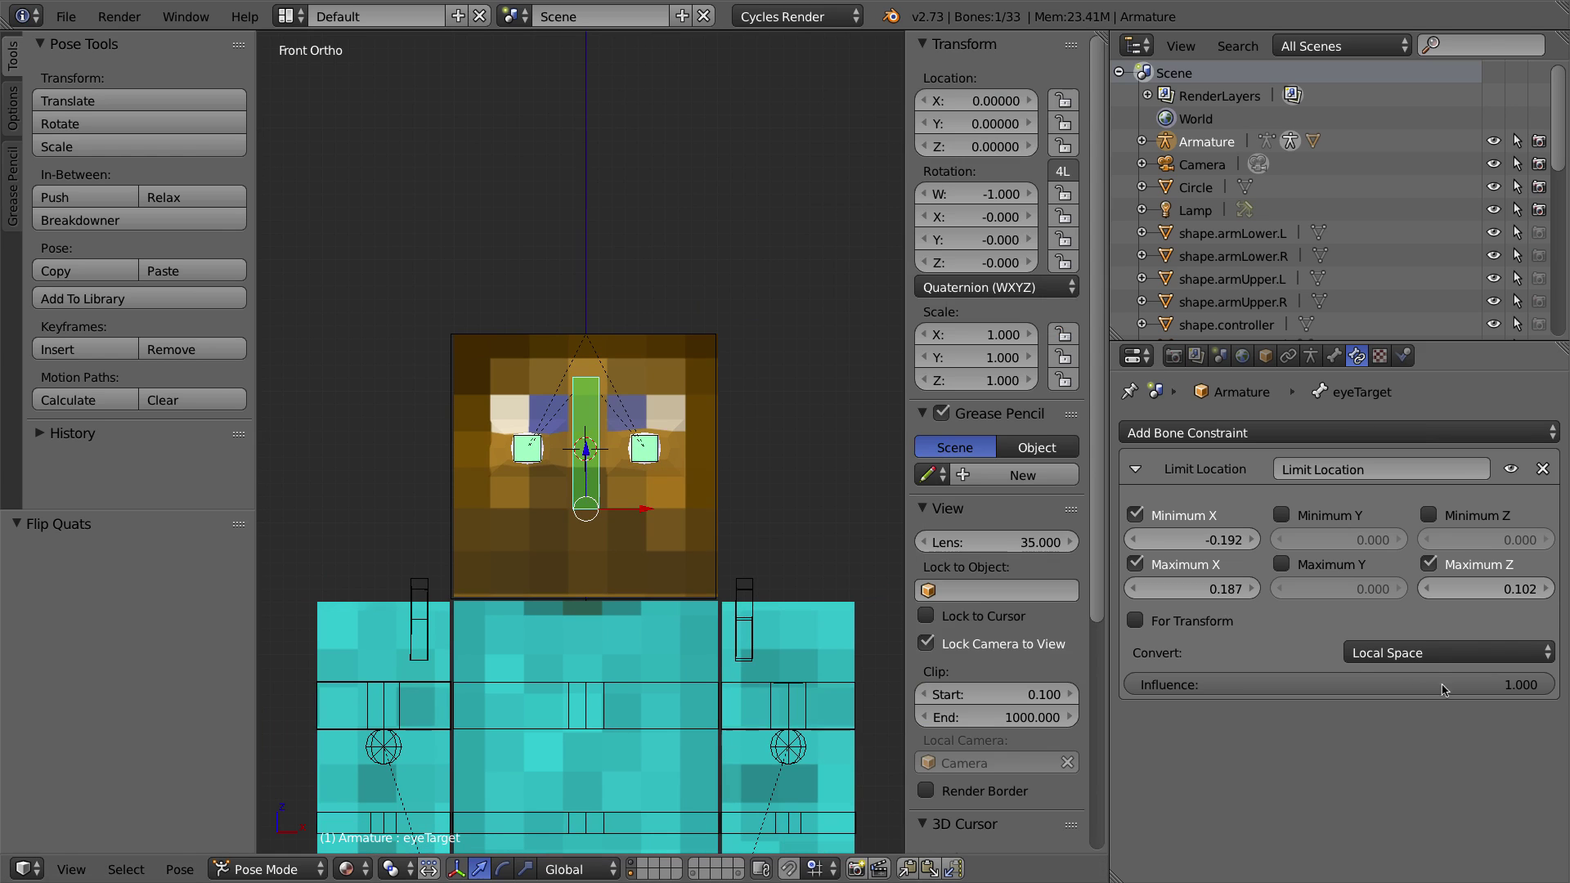
scroll(598, 684, down, 3)
shift+middle_drag(610, 646, 608, 495)
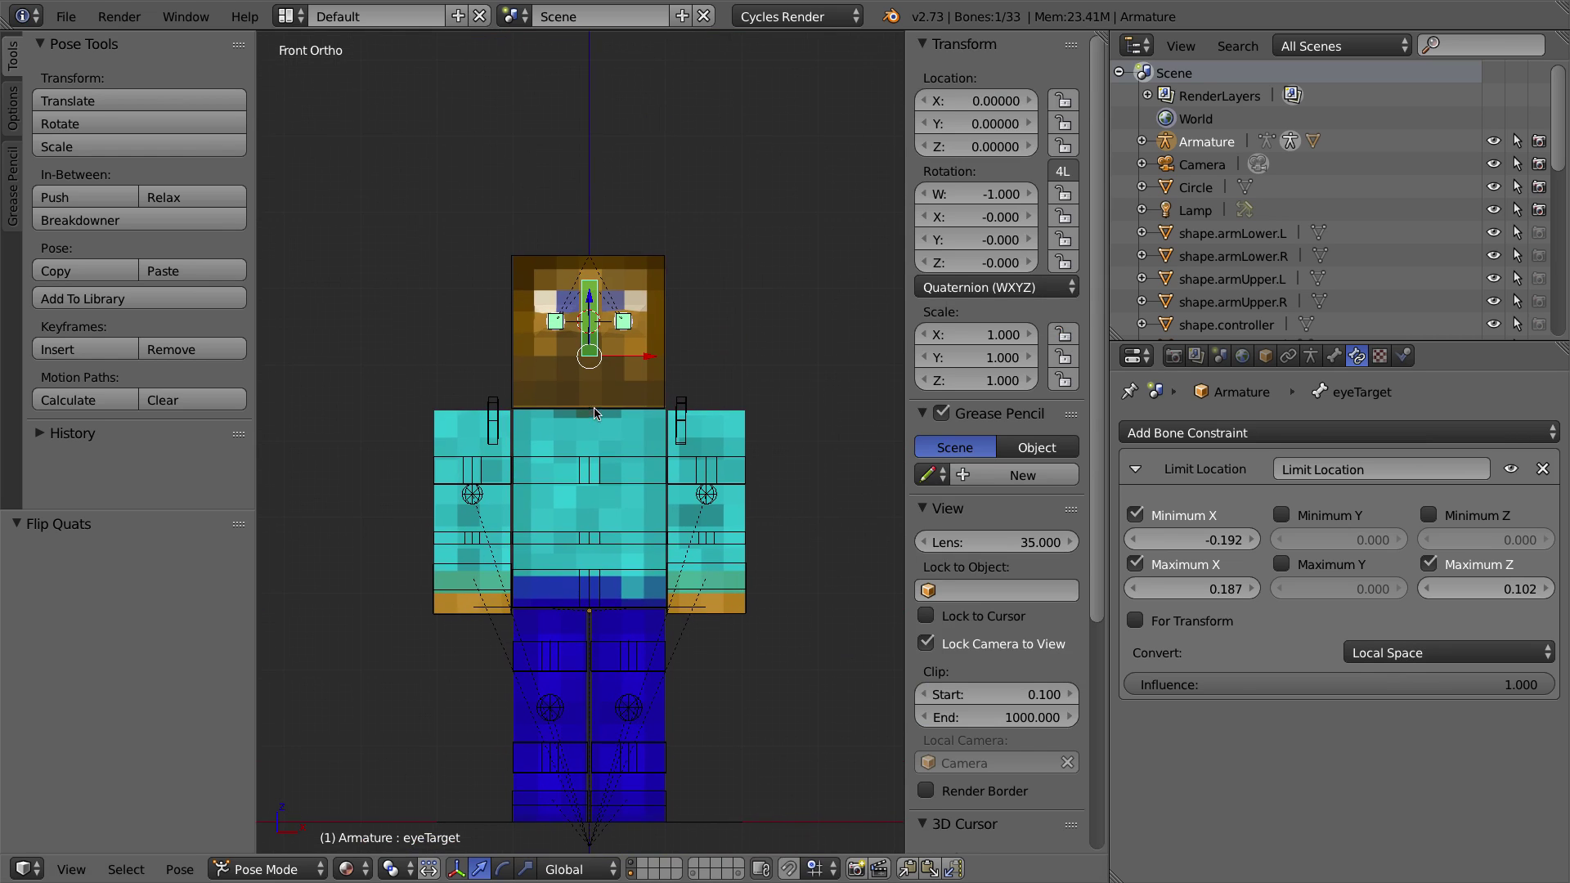
scroll(615, 418, up, 6)
shift+middle_drag(617, 260, 613, 553)
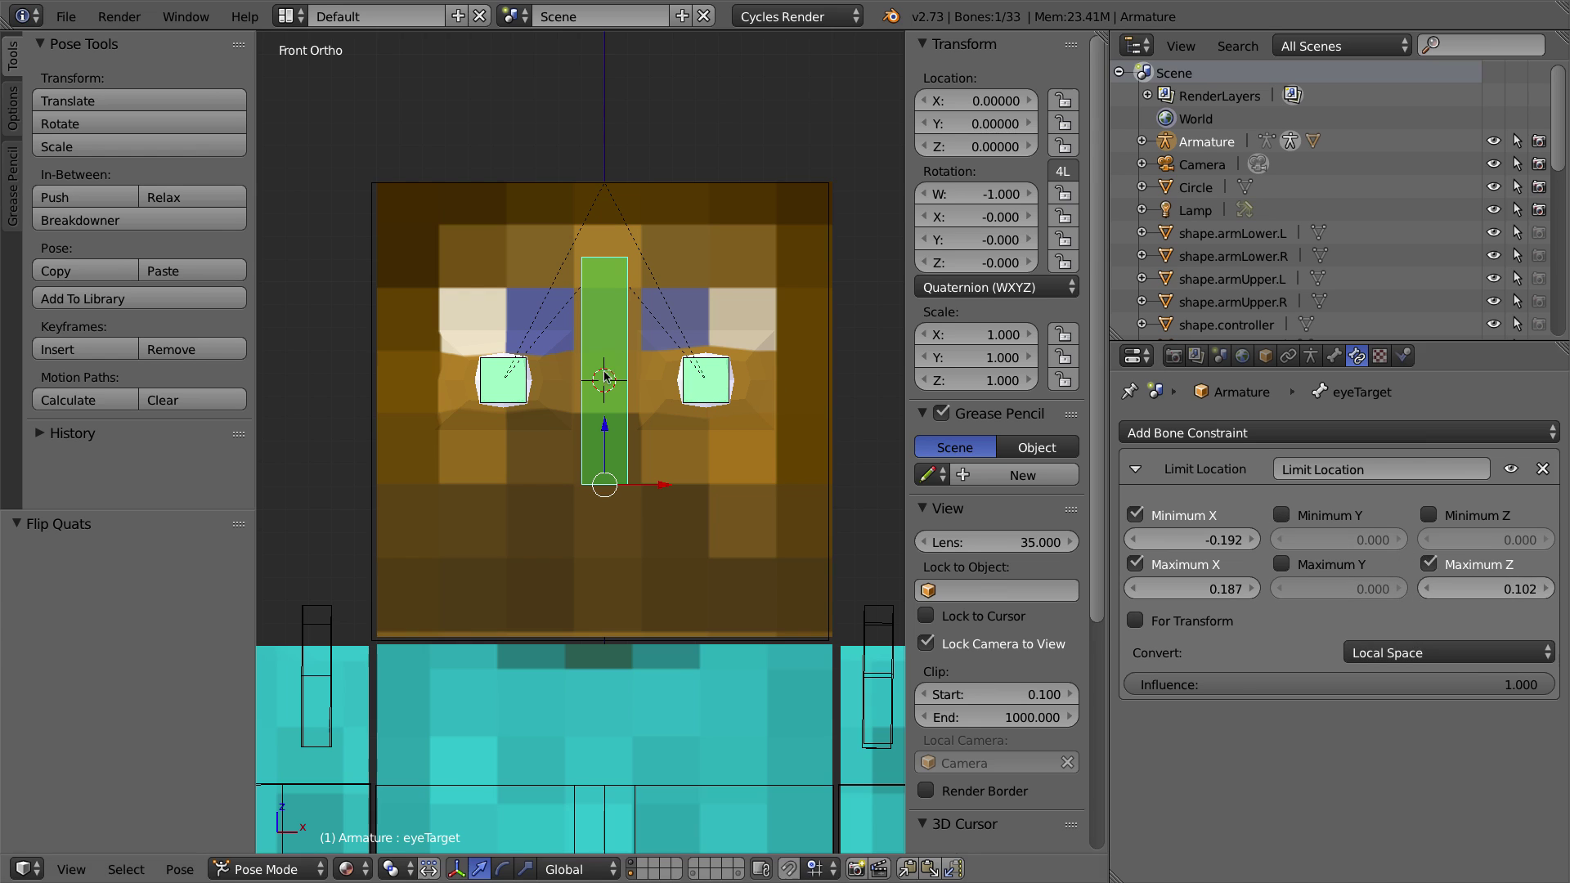
drag(605, 430, 604, 302)
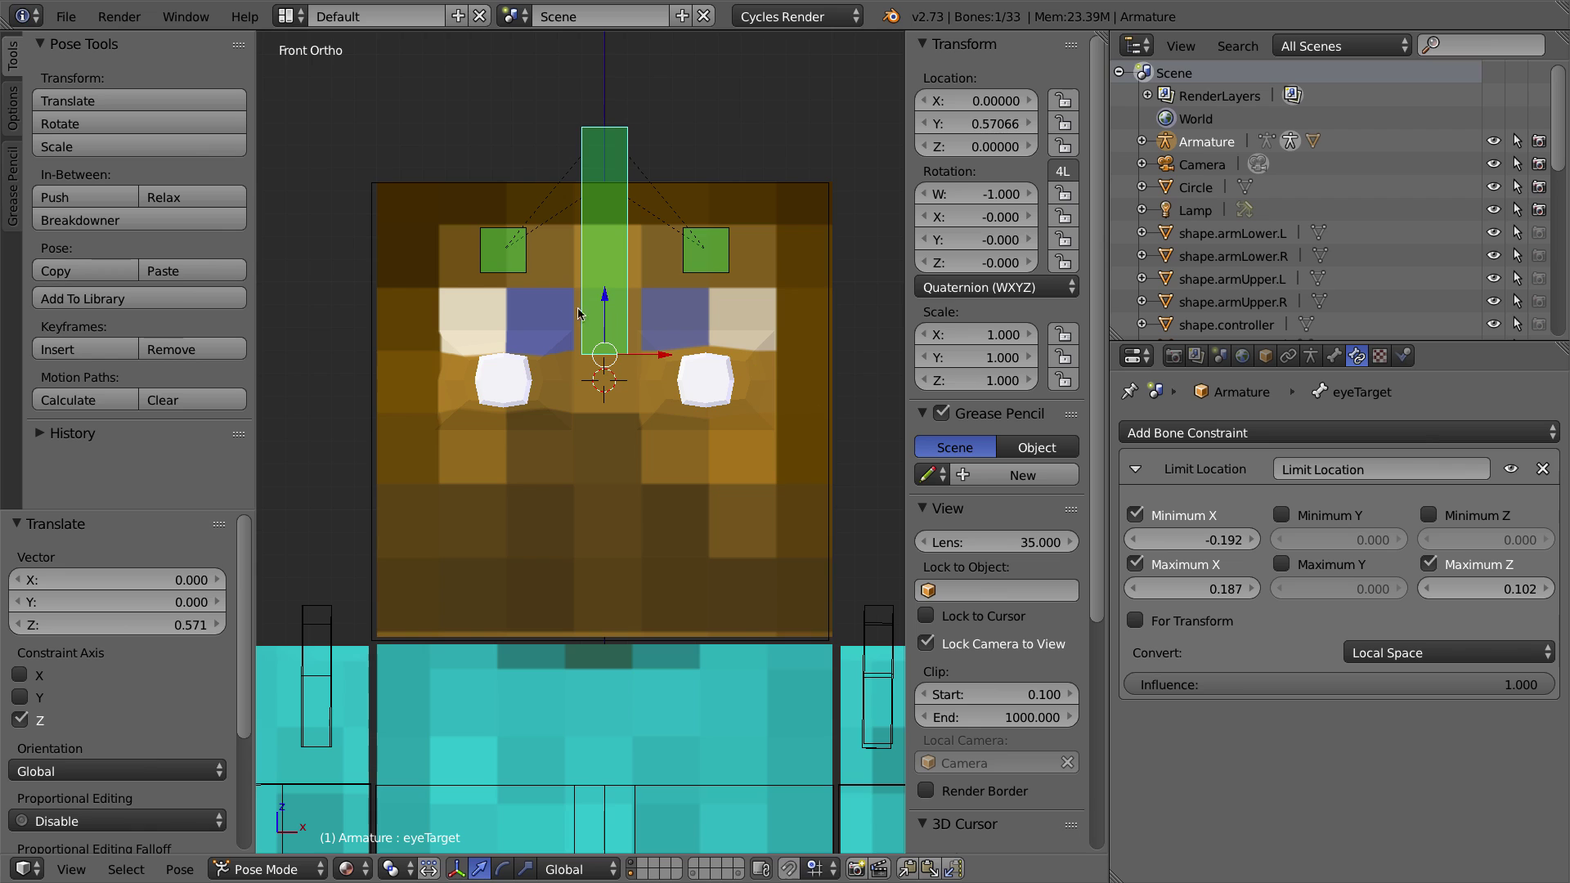
drag(601, 299, 627, 275)
key(ctrl+z)
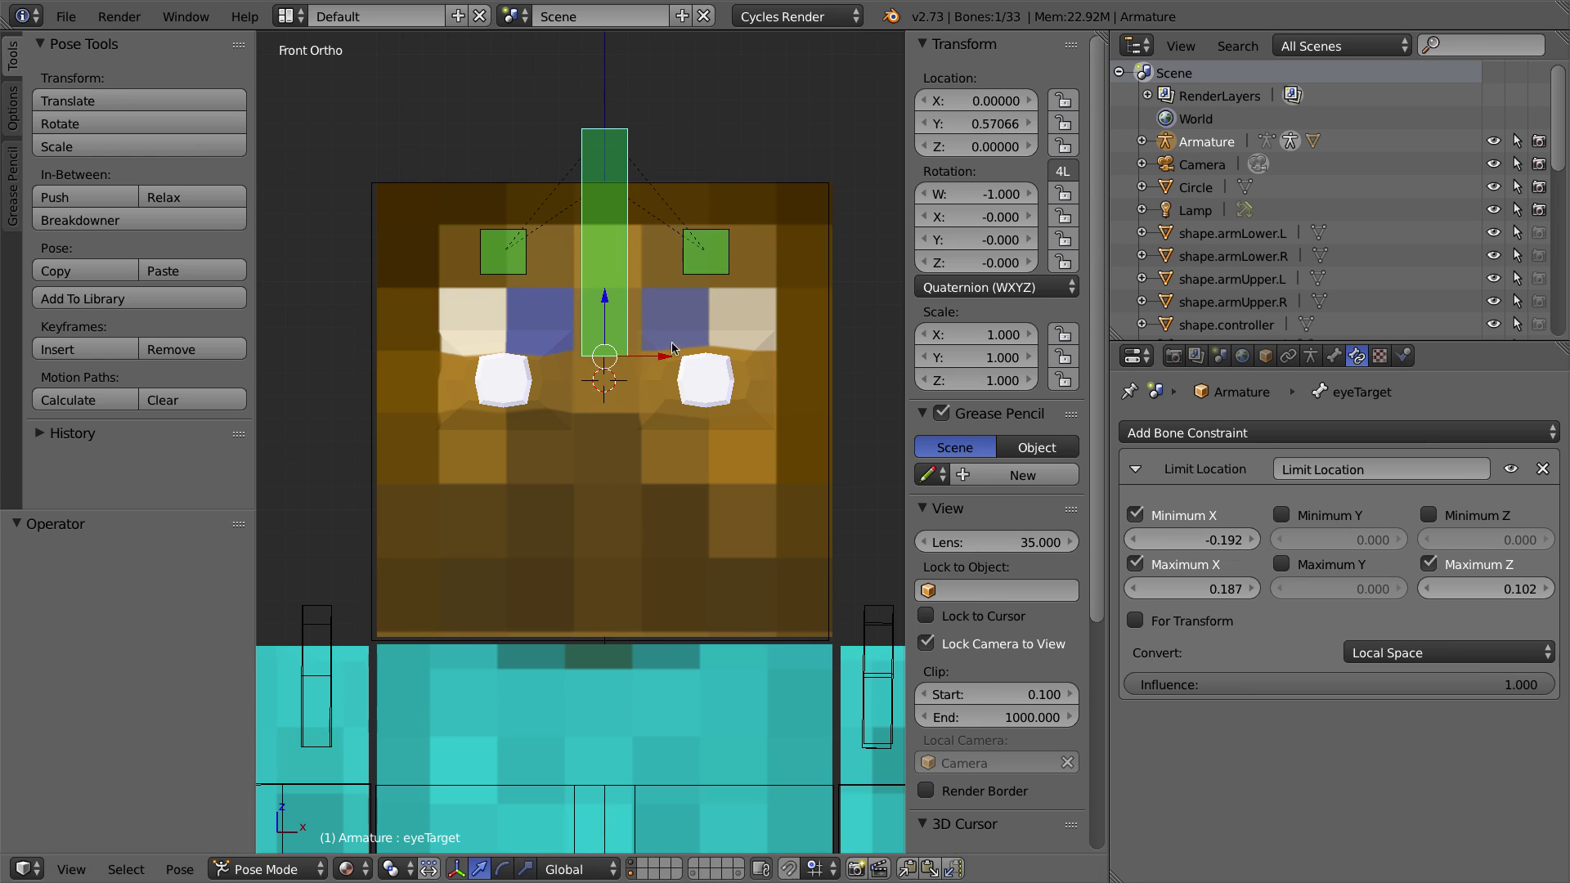
Step: Switch the transform orientation to Local and check the eyeTarget bone's local axes from an angle
click(582, 869)
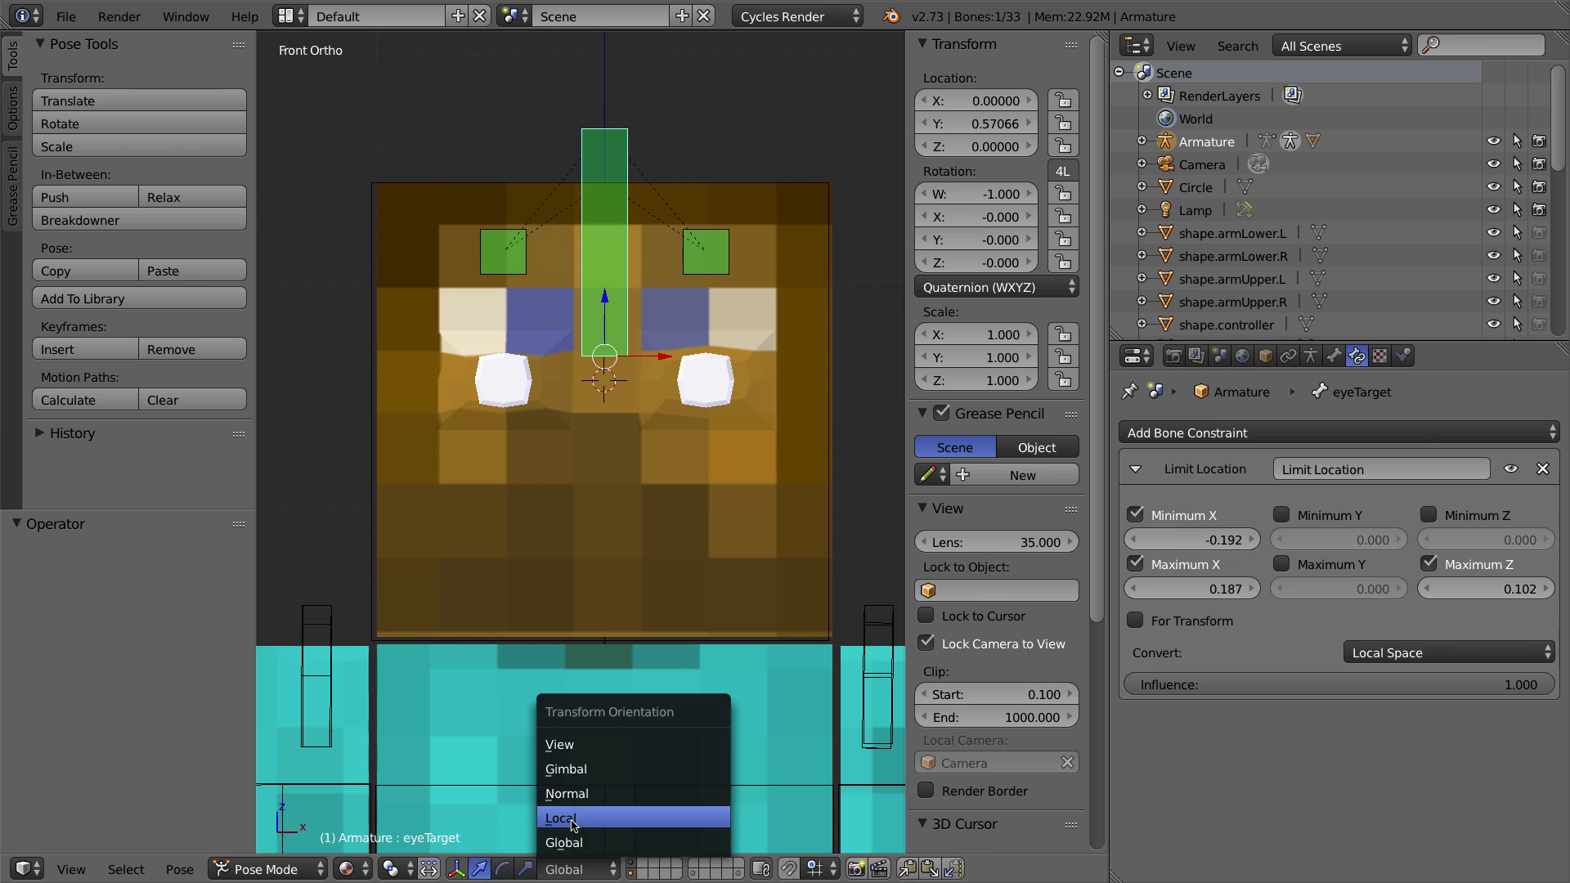
click(573, 818)
middle_drag(636, 248, 621, 342)
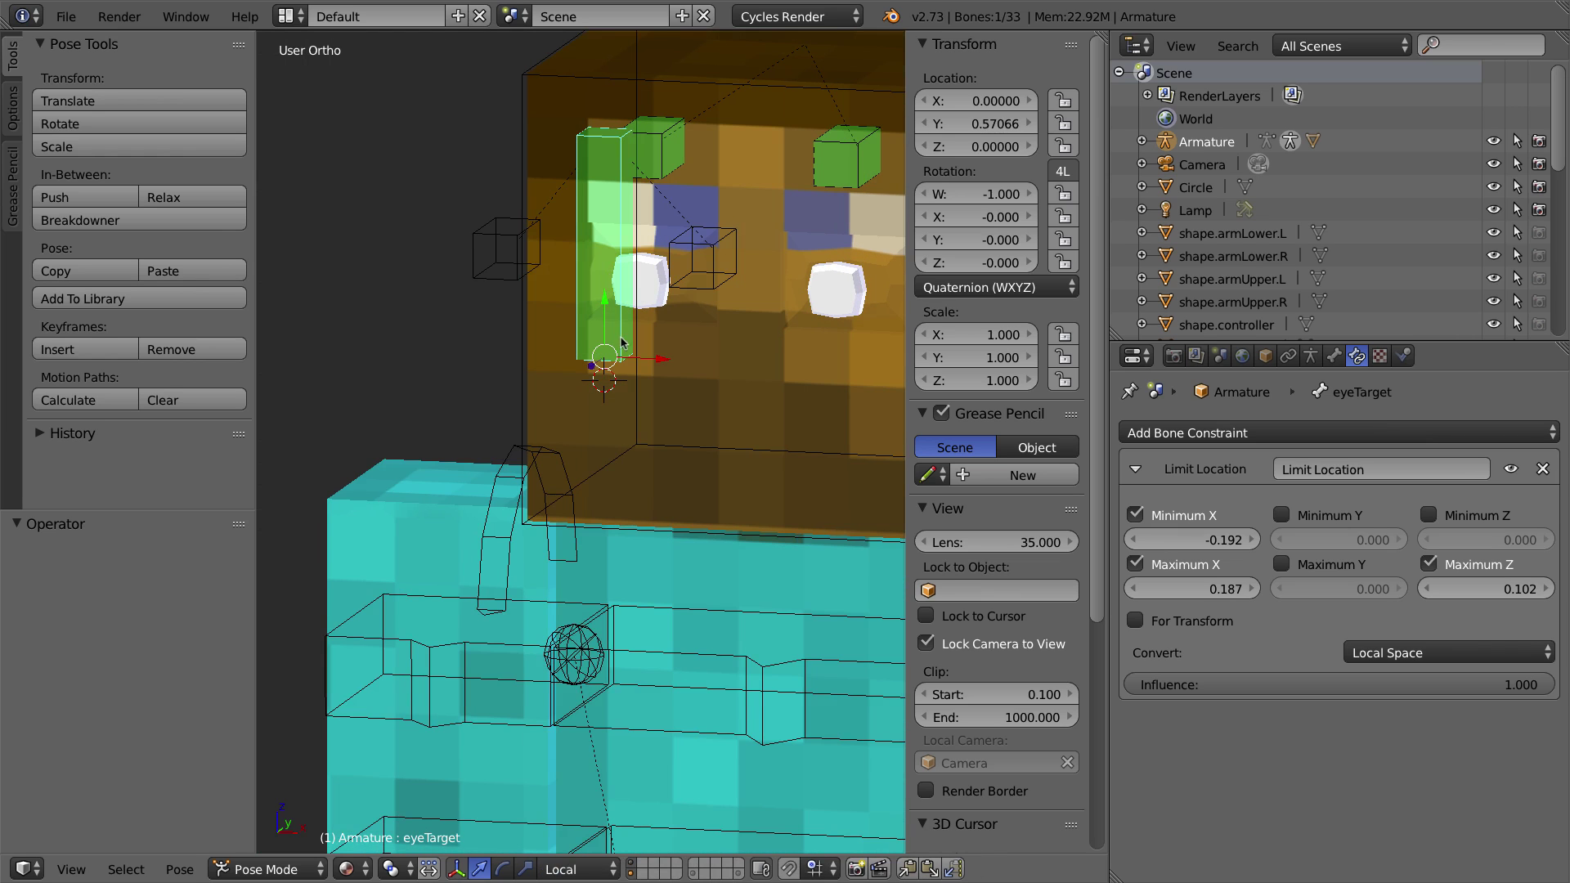
middle_drag(594, 260, 646, 339)
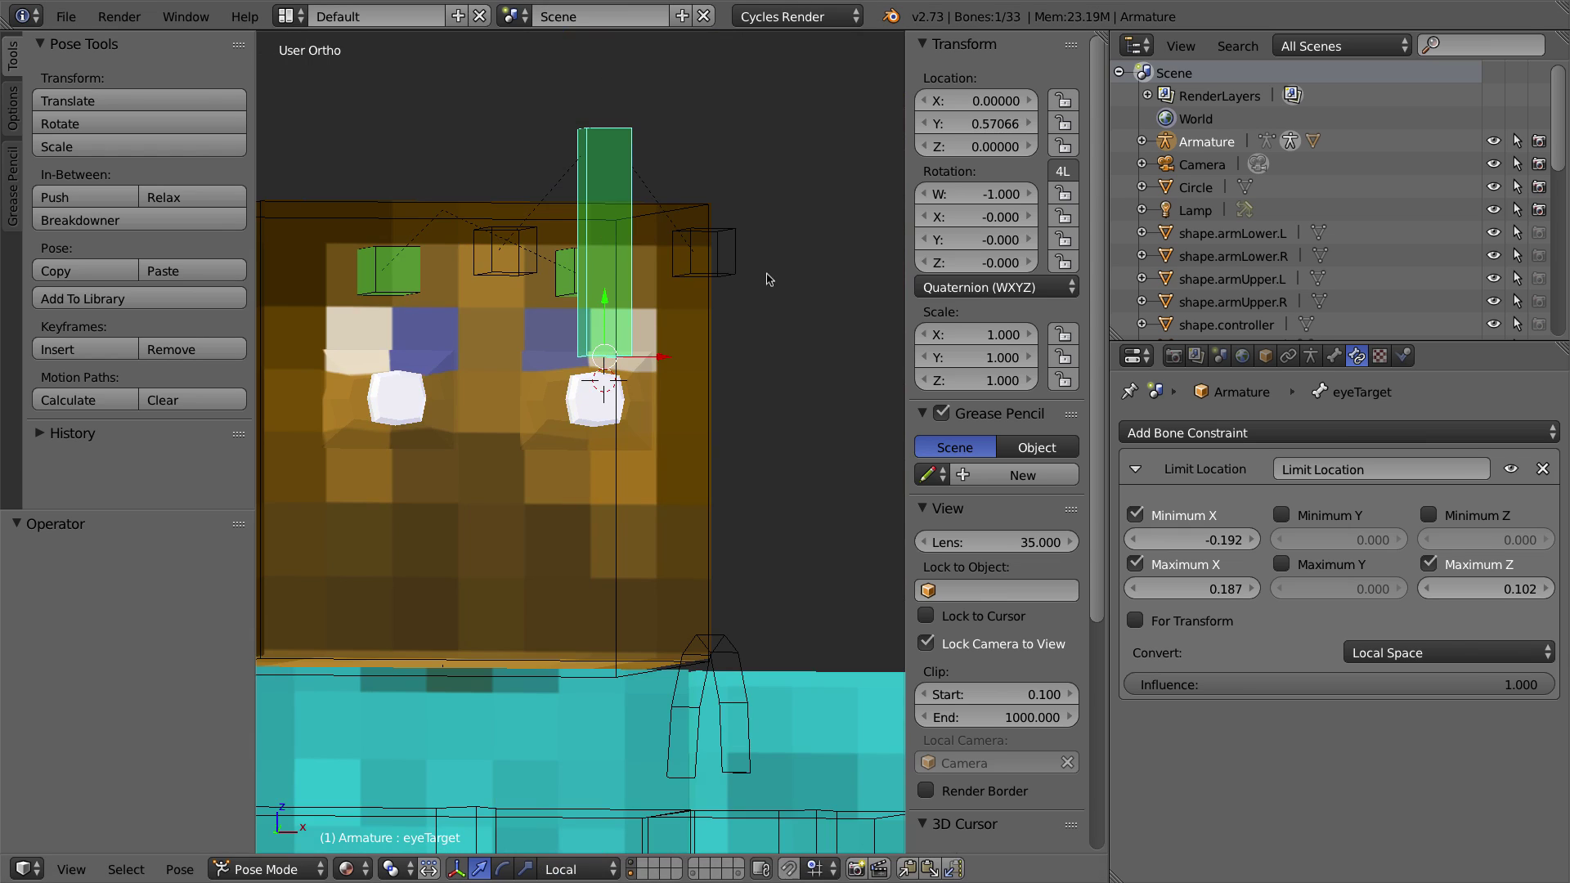
Step: Transfer the 0.102 upper limit from Maximum Z to an enabled Maximum Y, setting the Maximum Z value to 0
click(1506, 588)
key(Return)
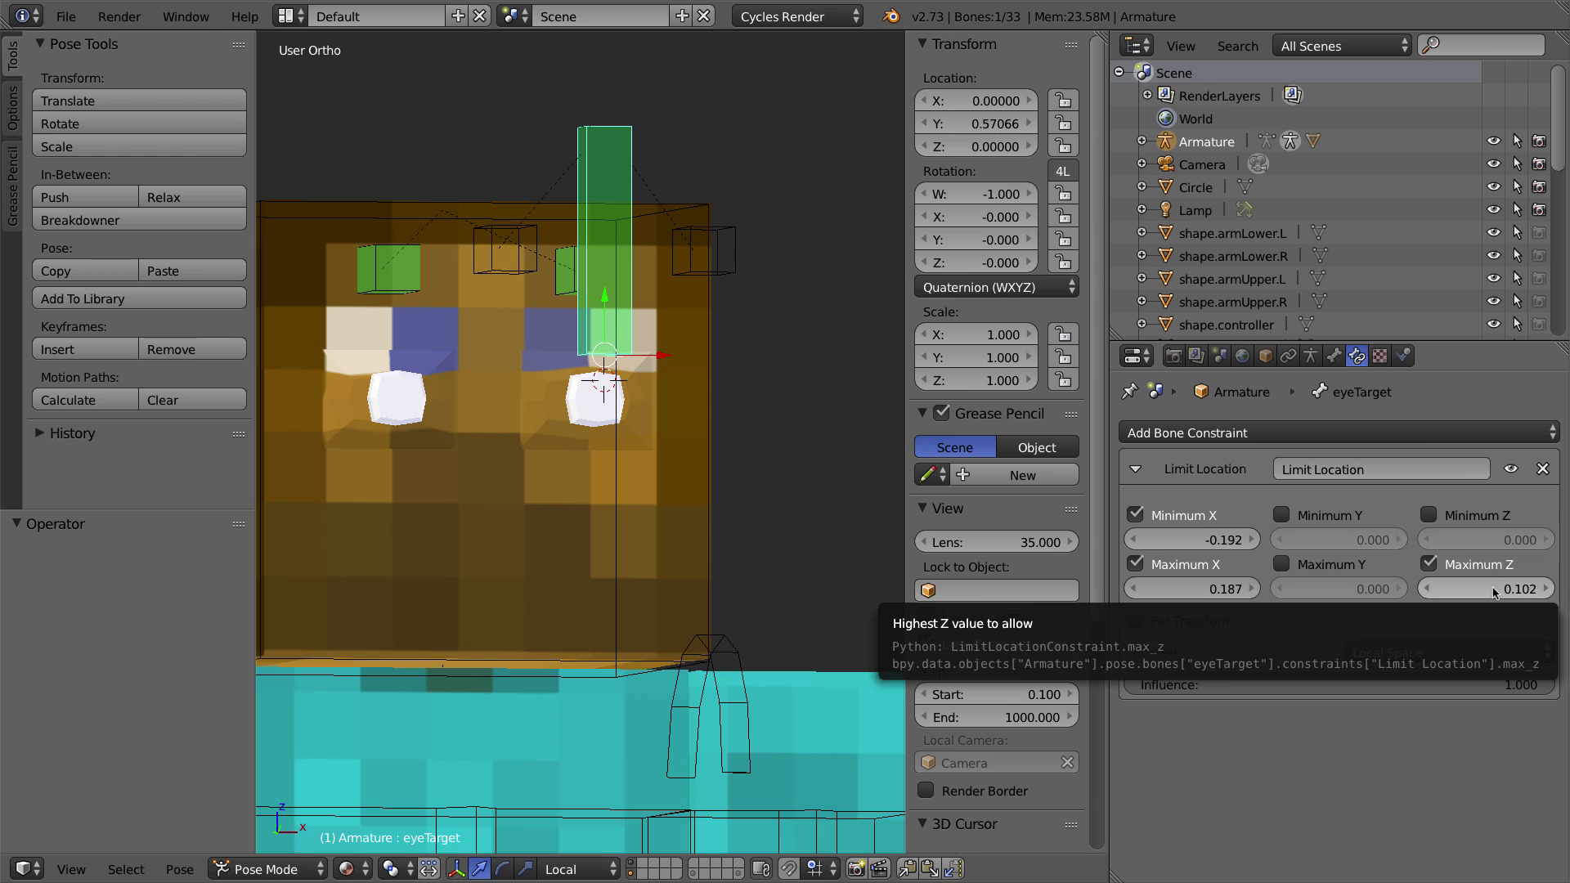
click(1495, 589)
key(ctrl+c)
key(BackSpace)
text(0)
key(Return)
click(1281, 564)
click(1313, 588)
click(1329, 619)
key(ctrl+v)
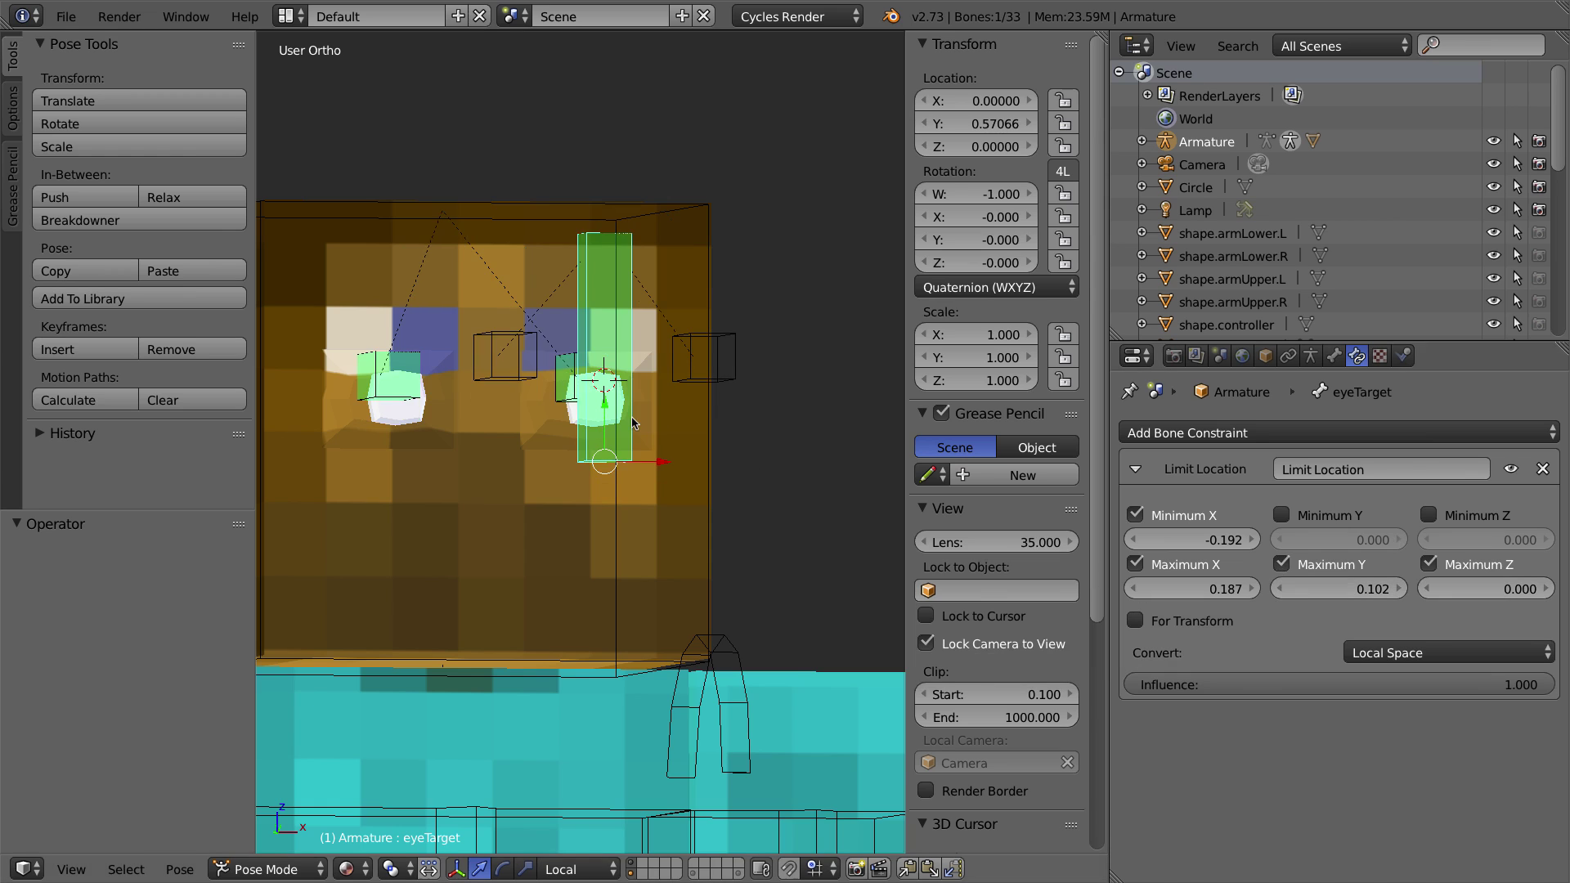
Step: In front view, test the Maximum Y limit by moving the cleared eyeTarget bone about 0.517 along local Y, and clear its location
key(KP_1)
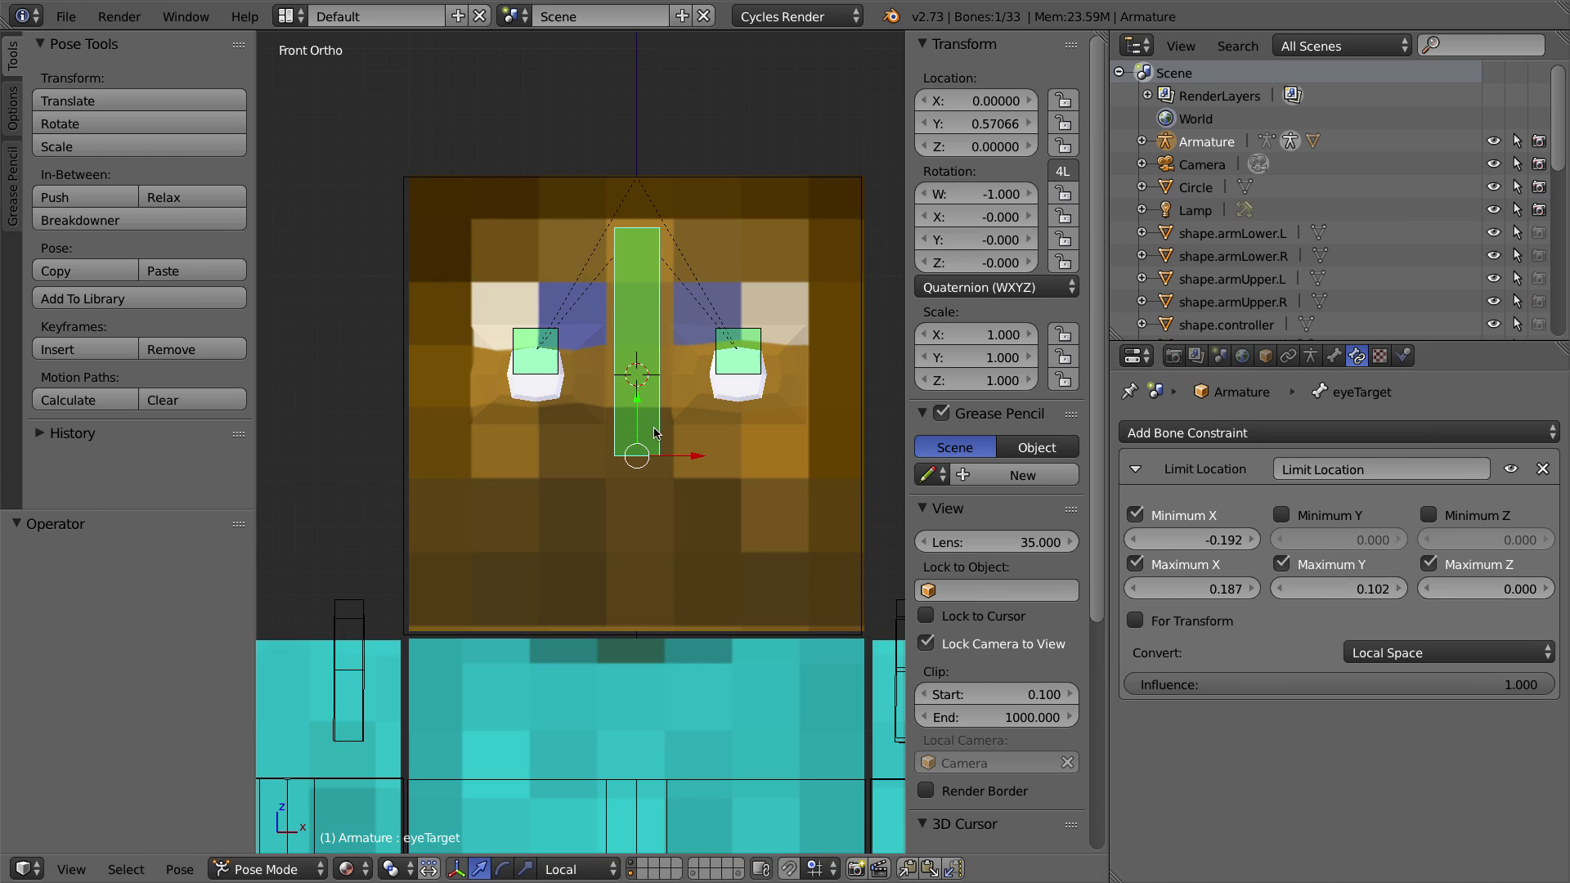
key(alt+g)
key(g)
key(y)
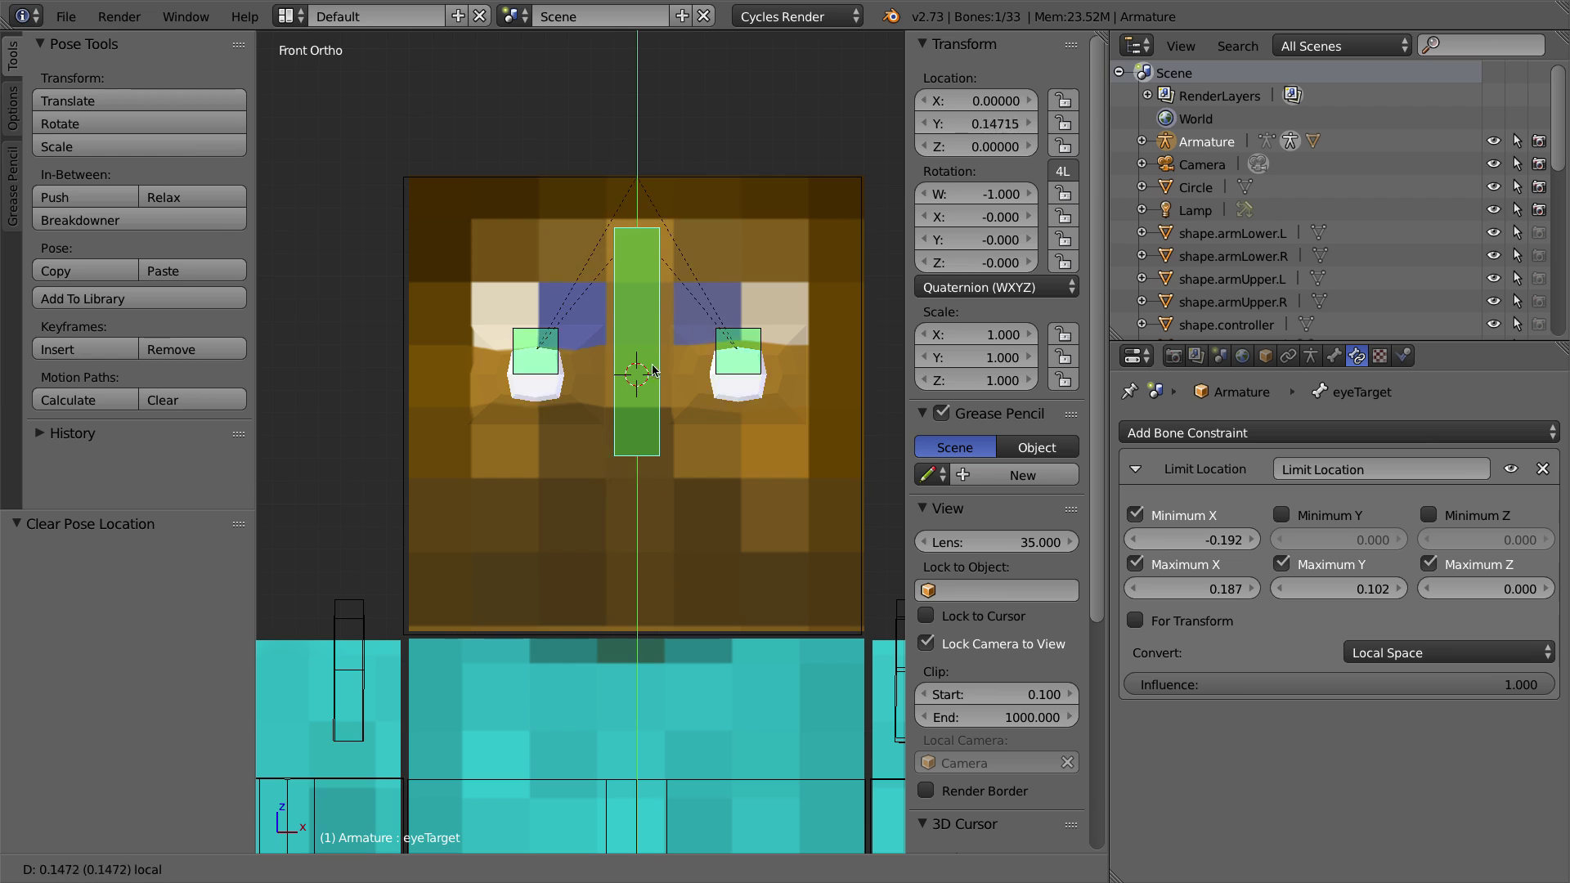
click(661, 311)
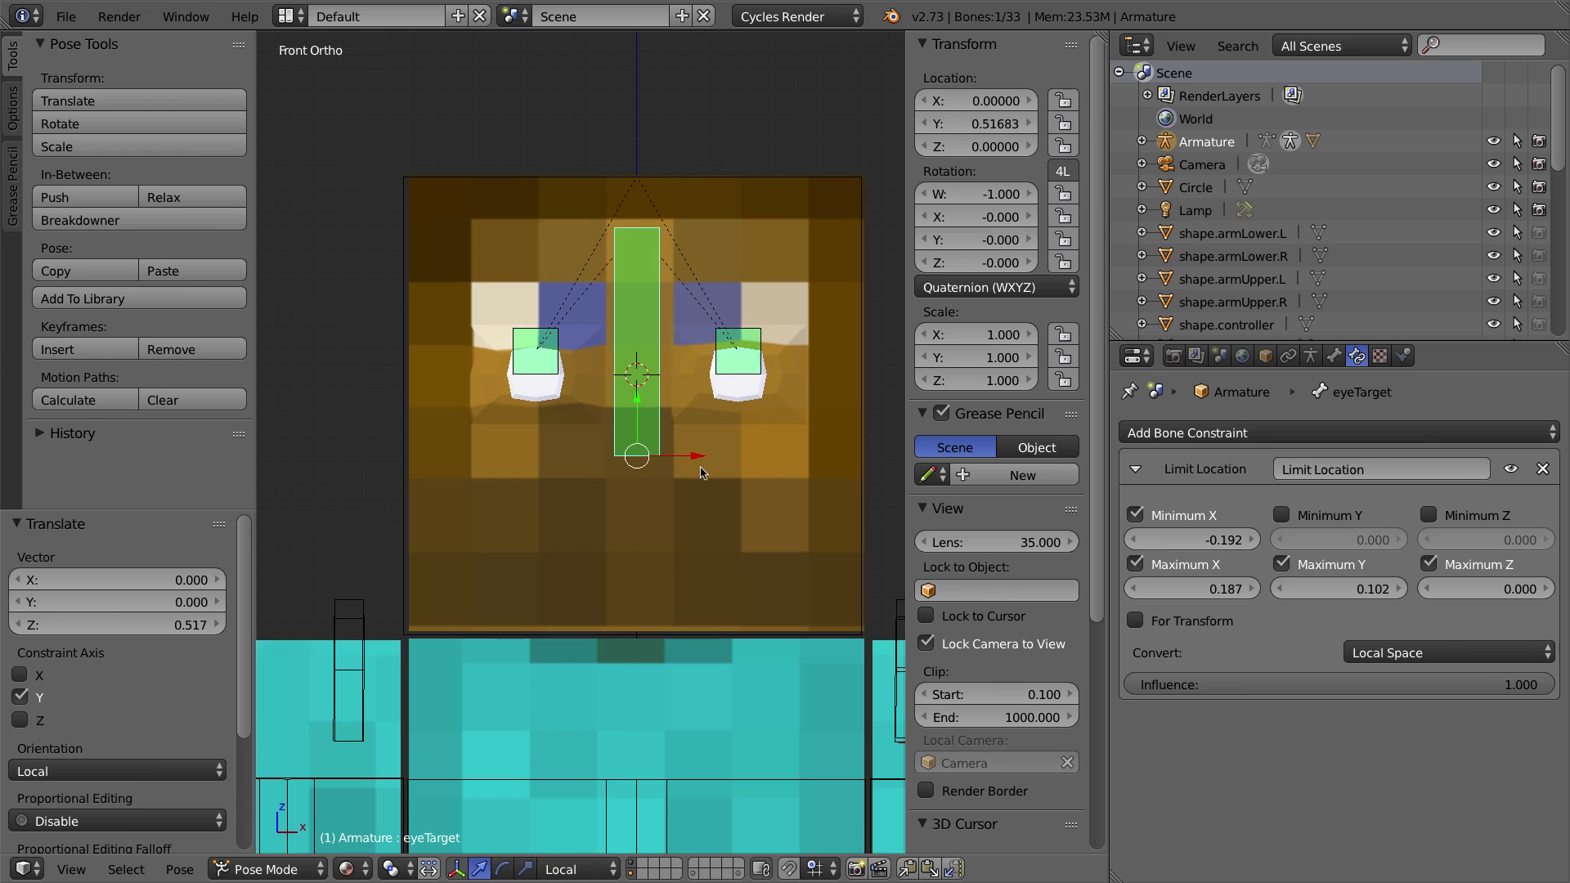
key(alt+g)
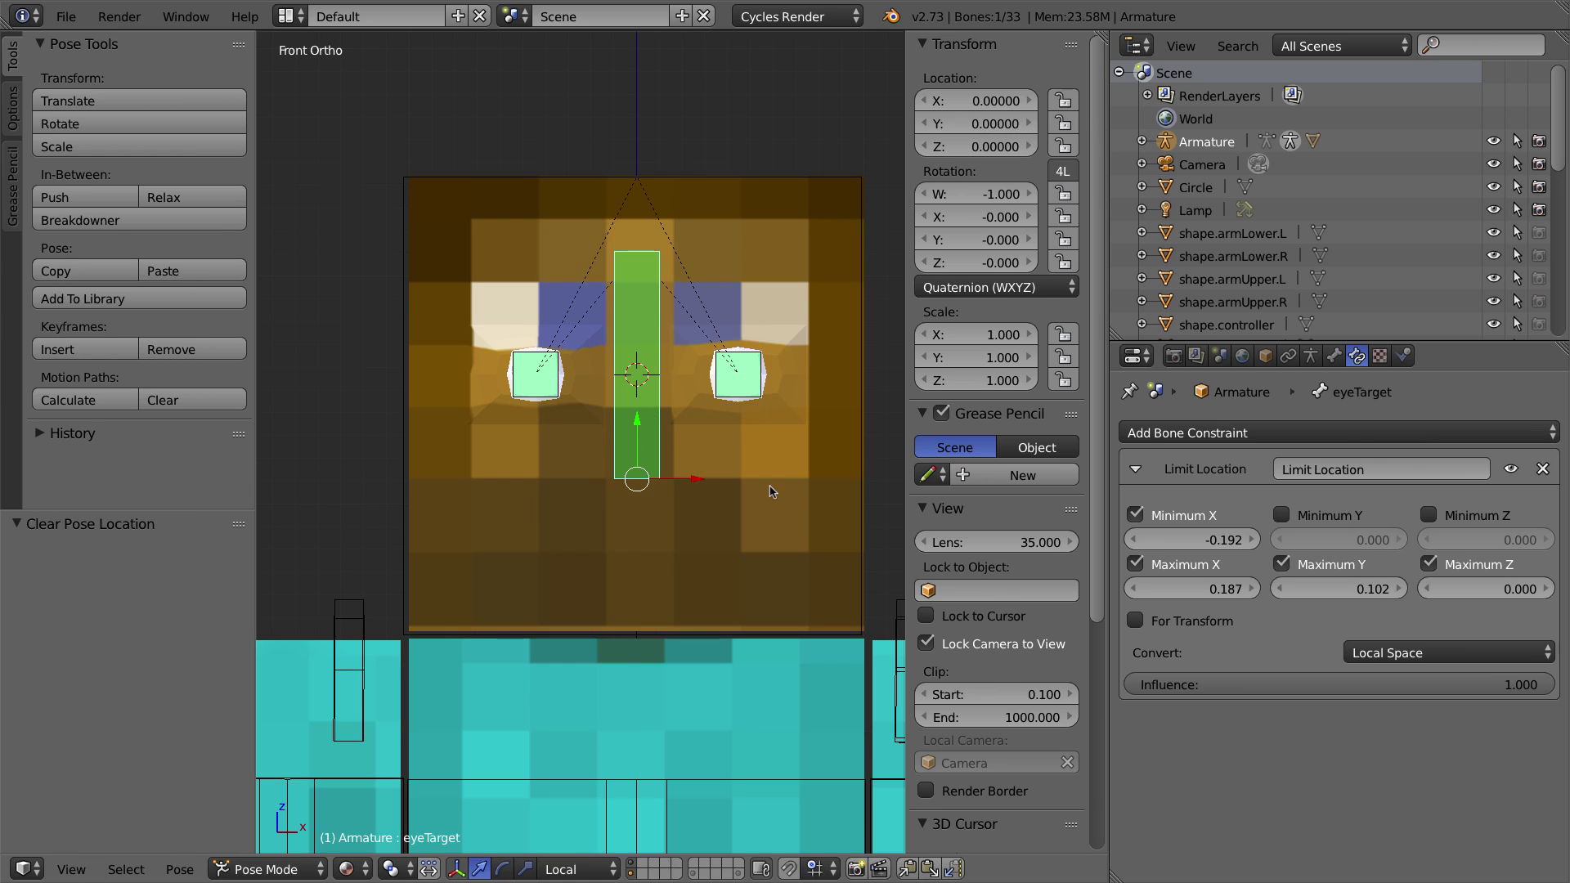
Step: Lower the eyeTarget bone about 0.104 along its local Y axis
key(g)
key(y)
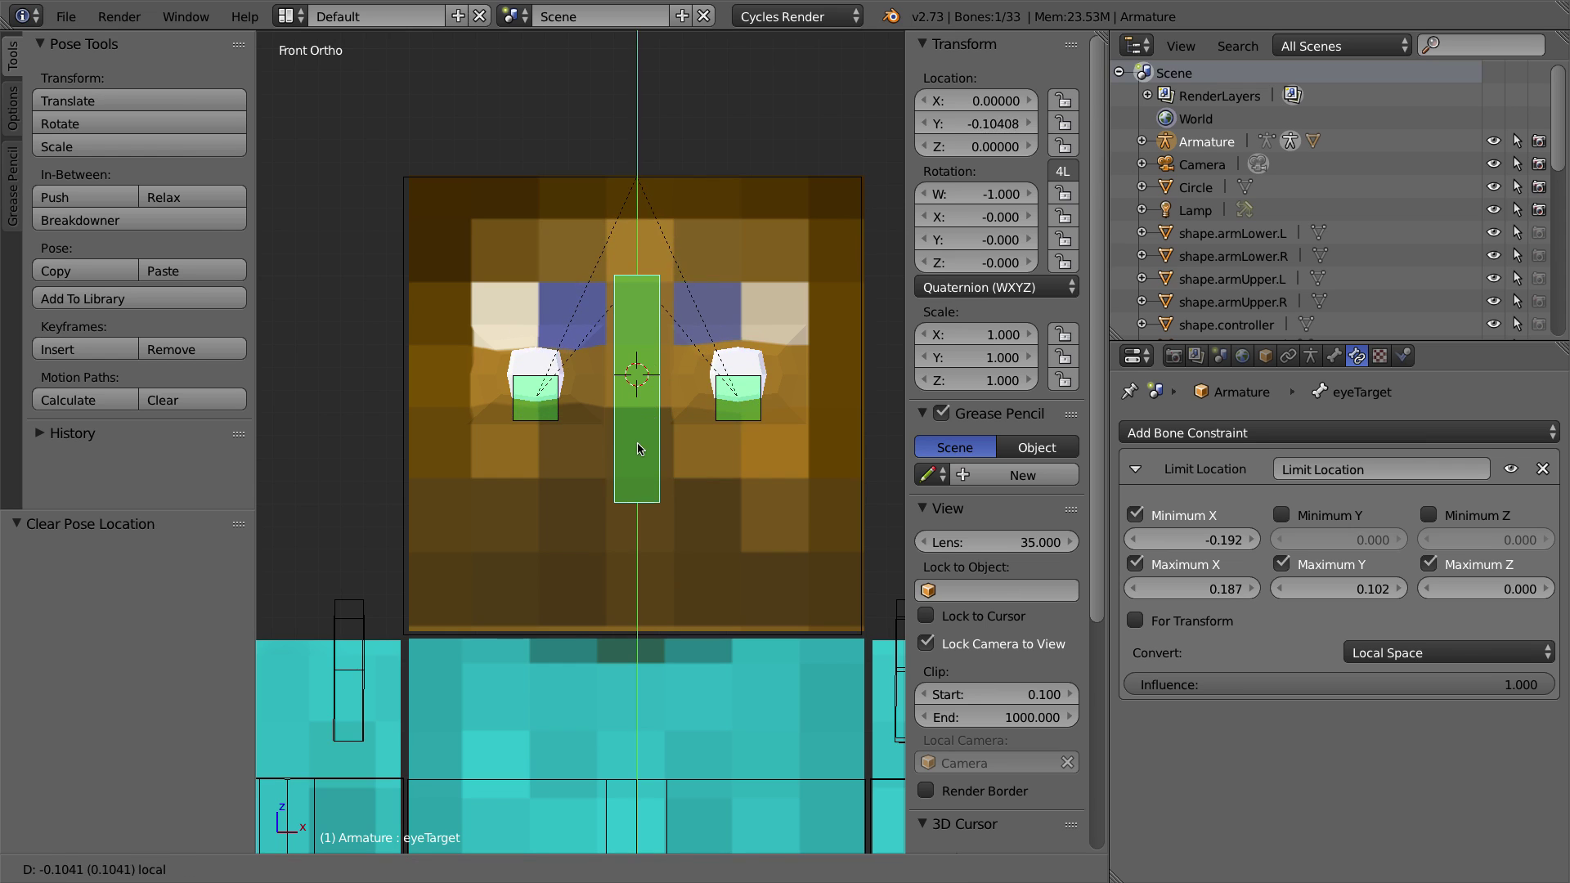
click(639, 448)
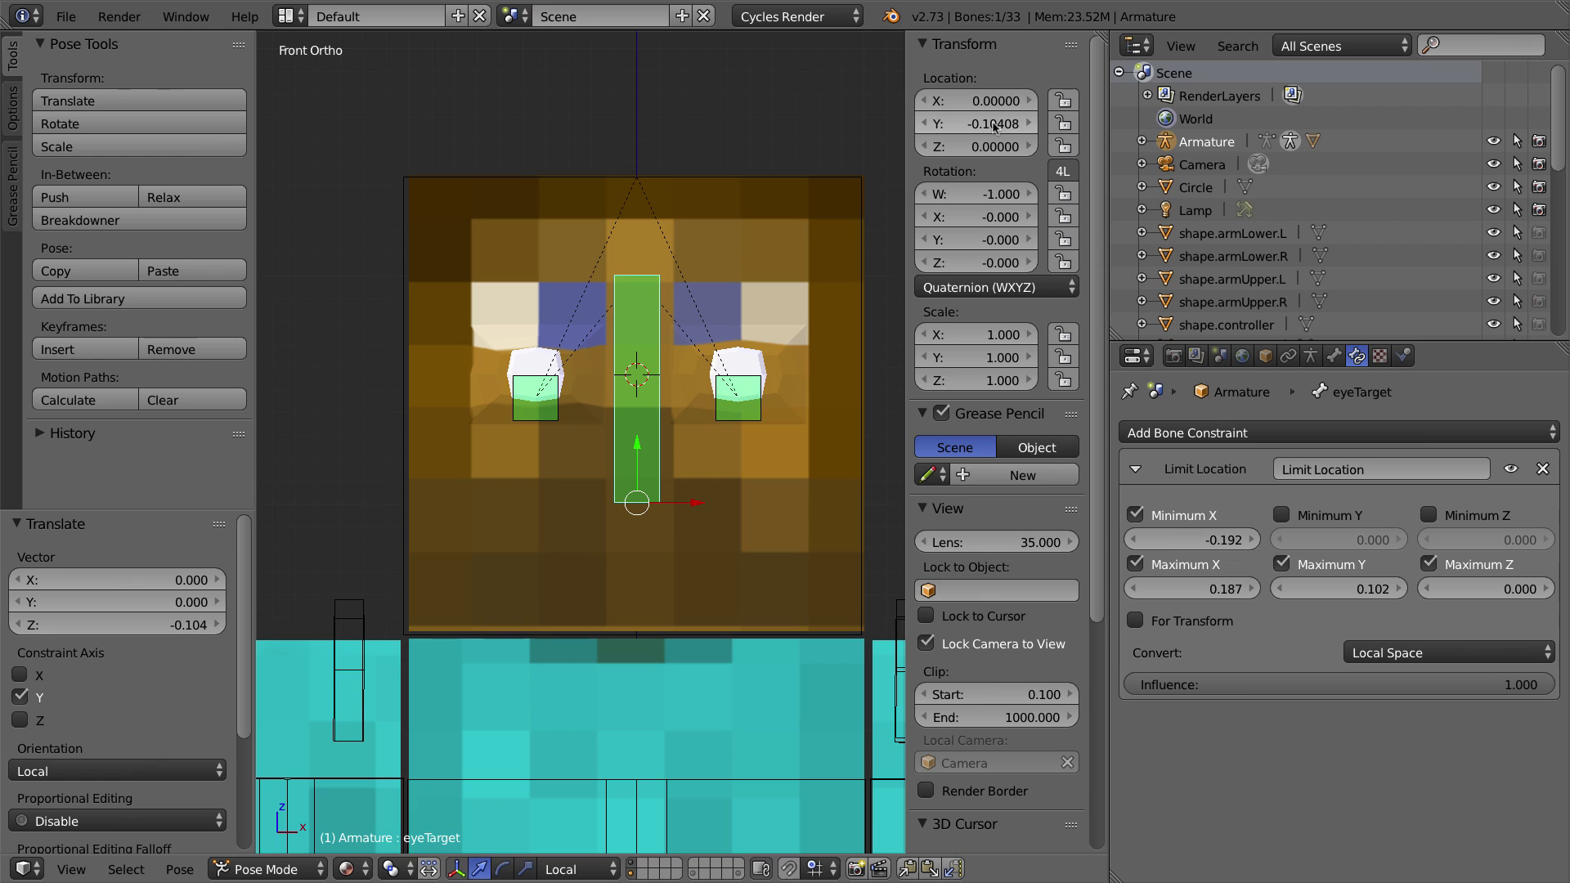
Step: Disable the constraint's Maximum Z limit and enable Minimum Y at -0.104
click(1429, 515)
click(1429, 515)
click(1429, 564)
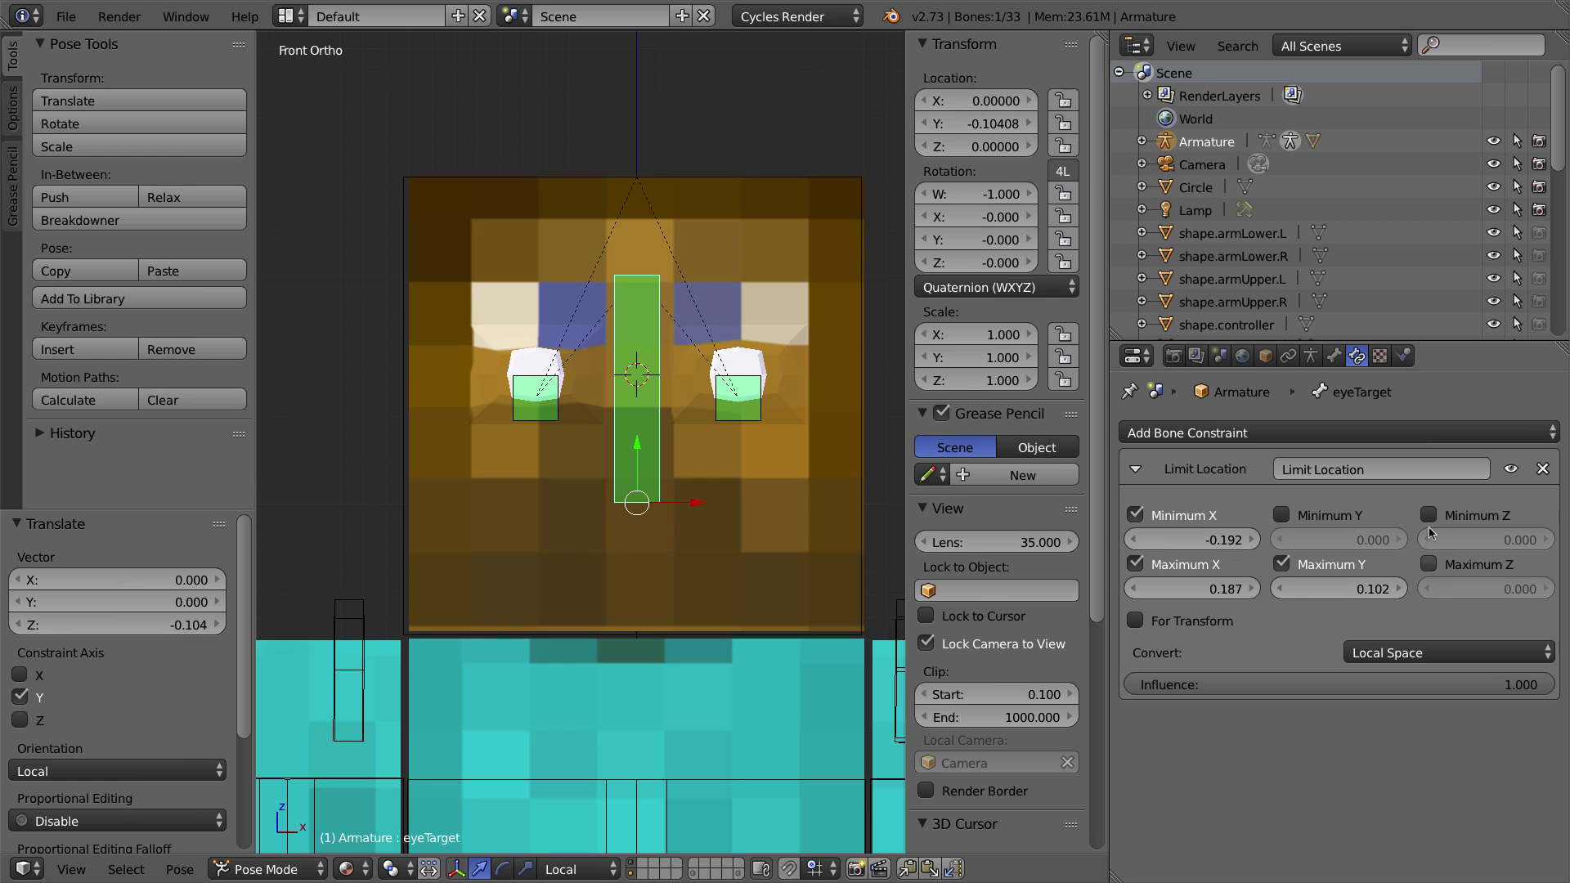
click(1281, 515)
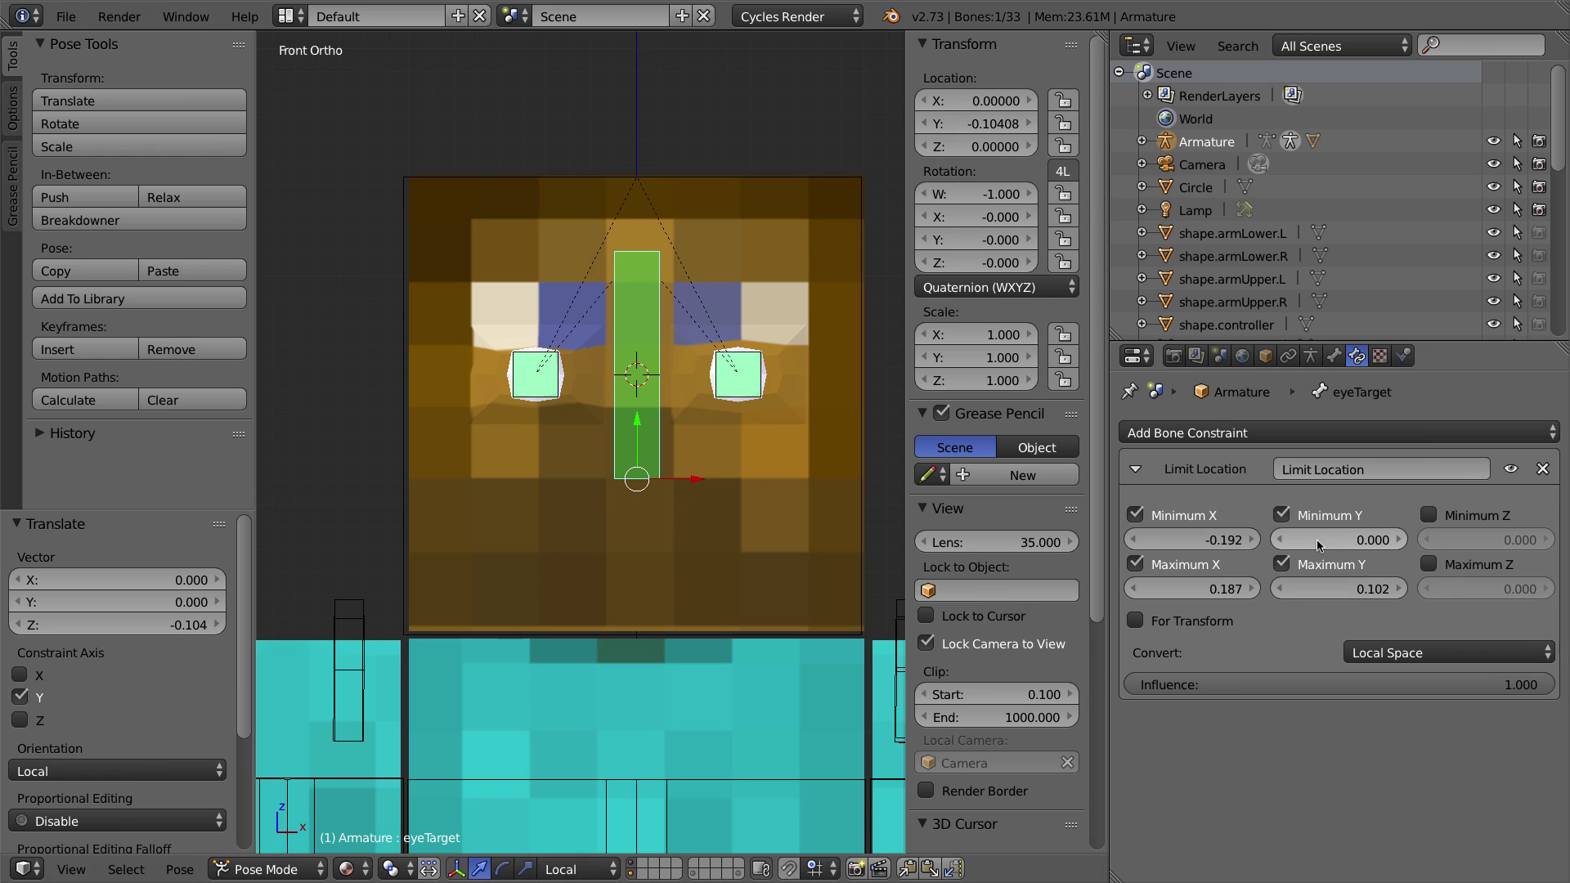
text(-0.104)
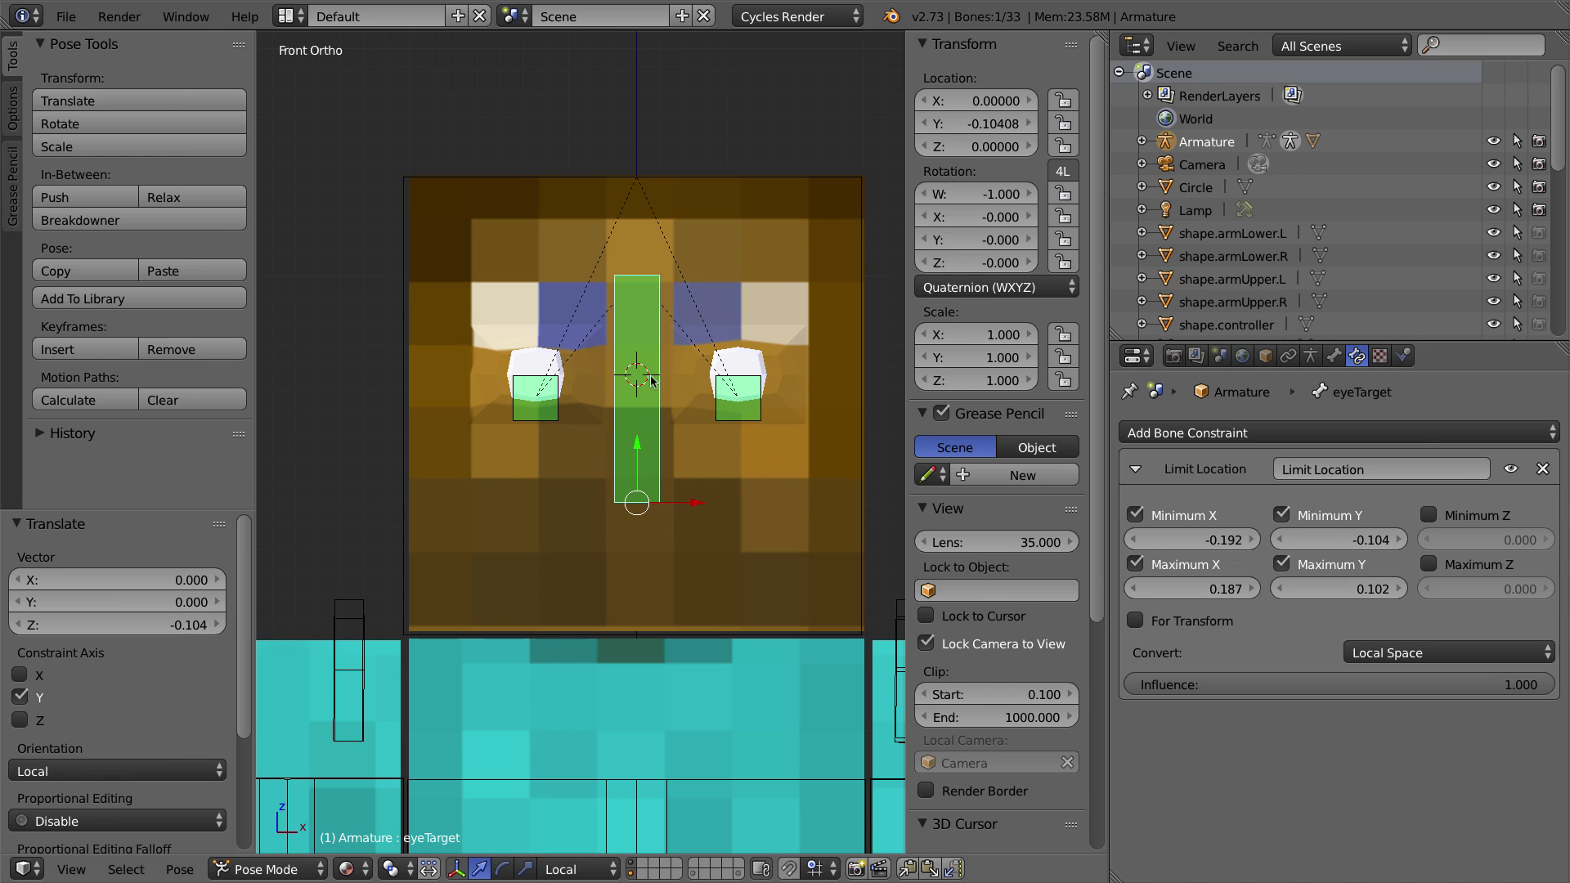
Step: Clear the eyeTarget bone's location and try moving it freely in front view to check its X and Y limits
key(alt+g)
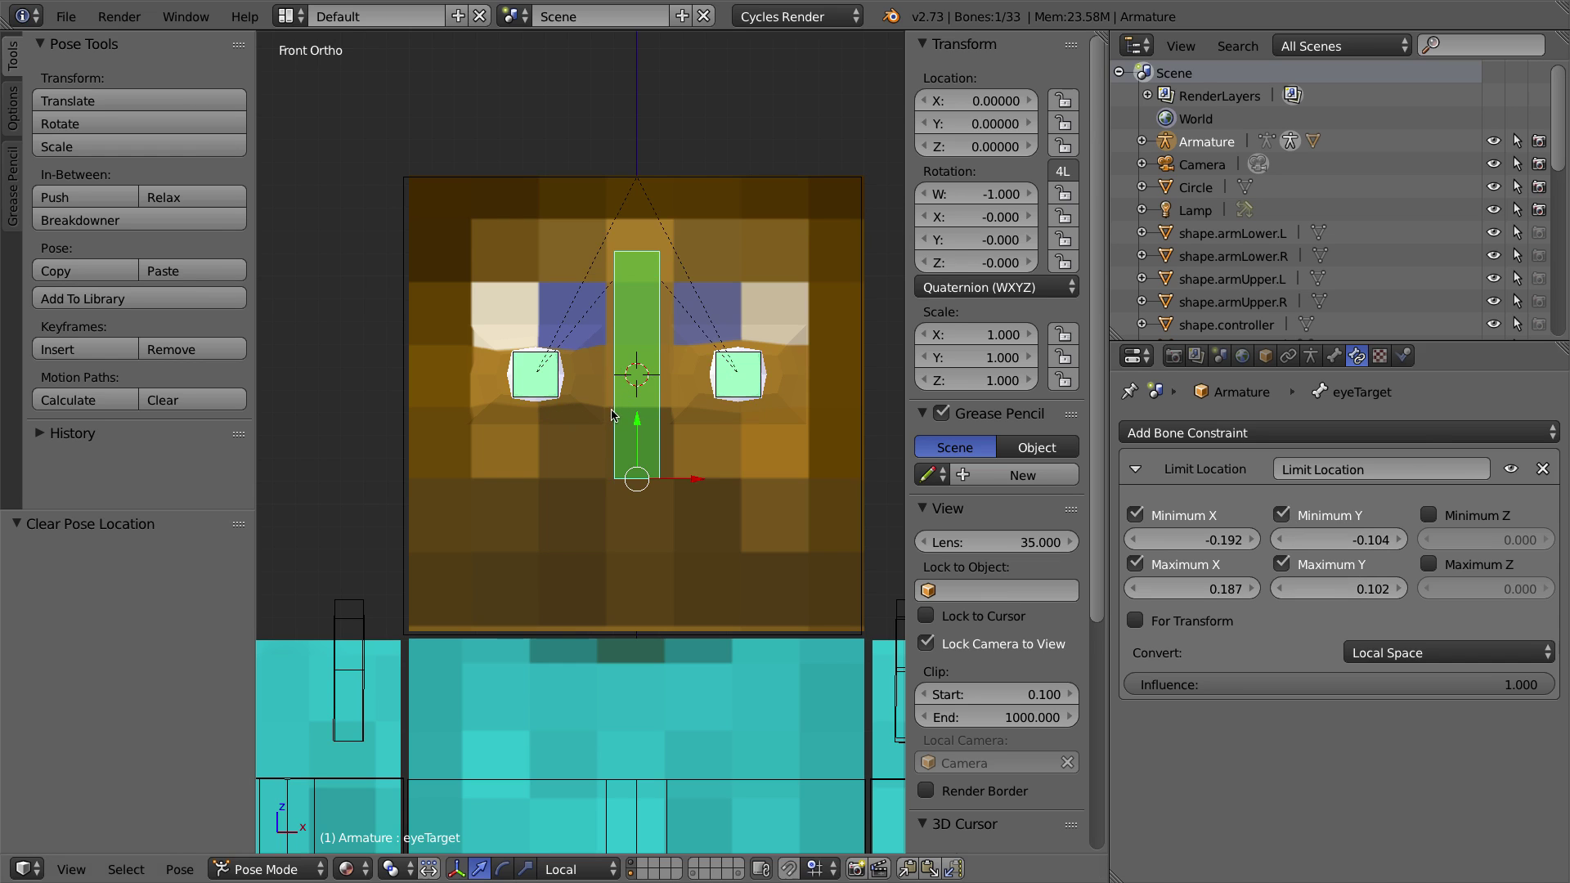
key(g)
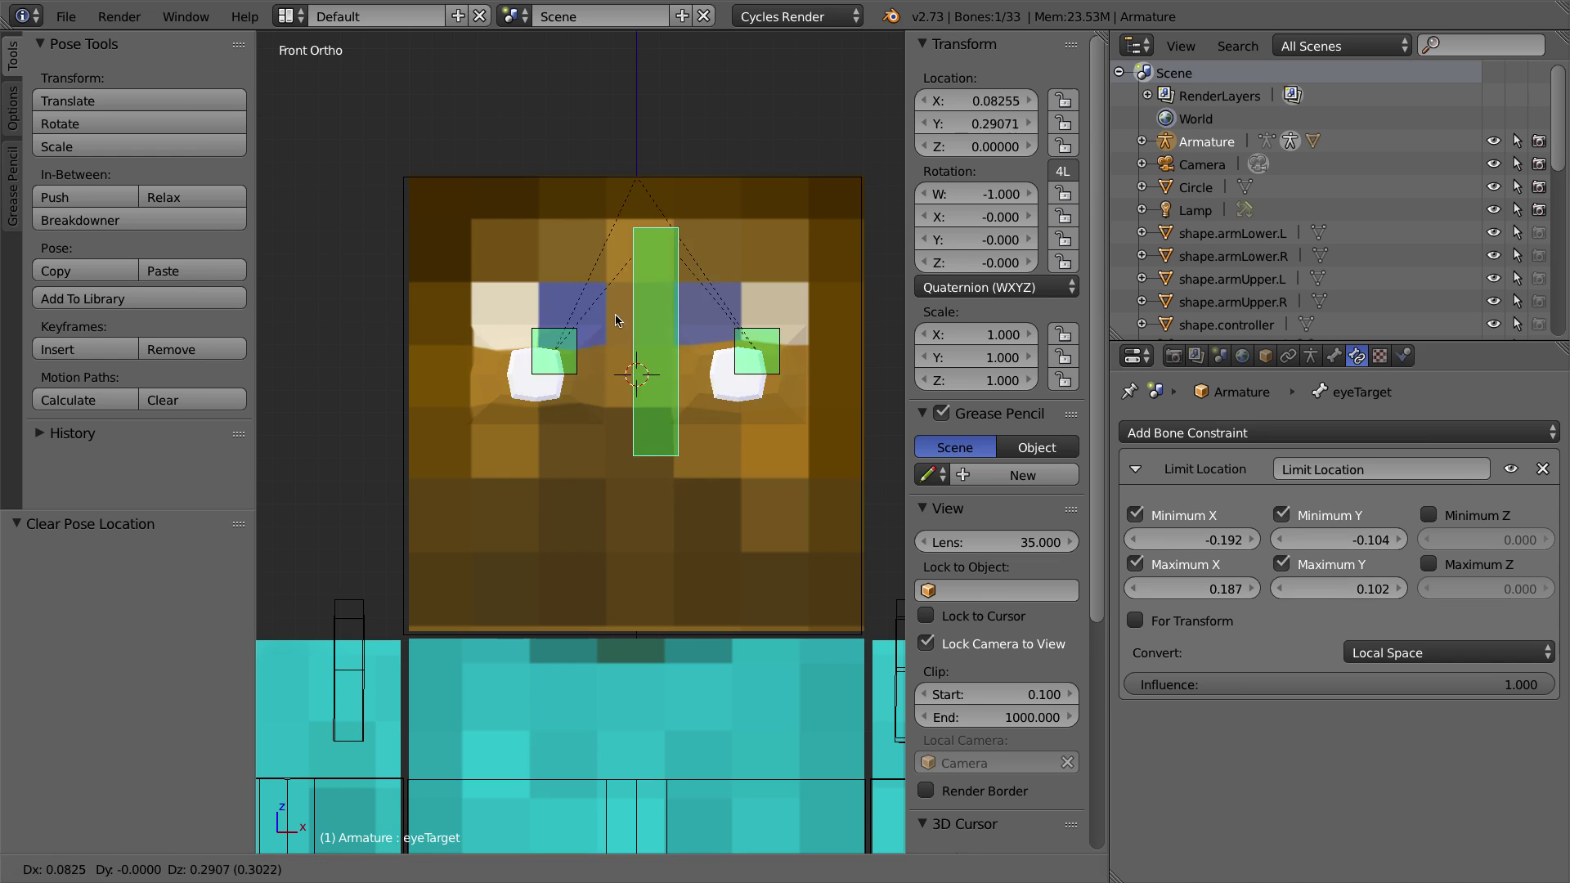
right_click(583, 380)
Step: Test how the eye target follows by rotating the head bone about -53°, and clear the head's rotation
mouse_move(583, 381)
middle_down()
mouse_move(642, 405)
mouse_move(605, 401)
middle_up()
scroll(605, 400, down, 5)
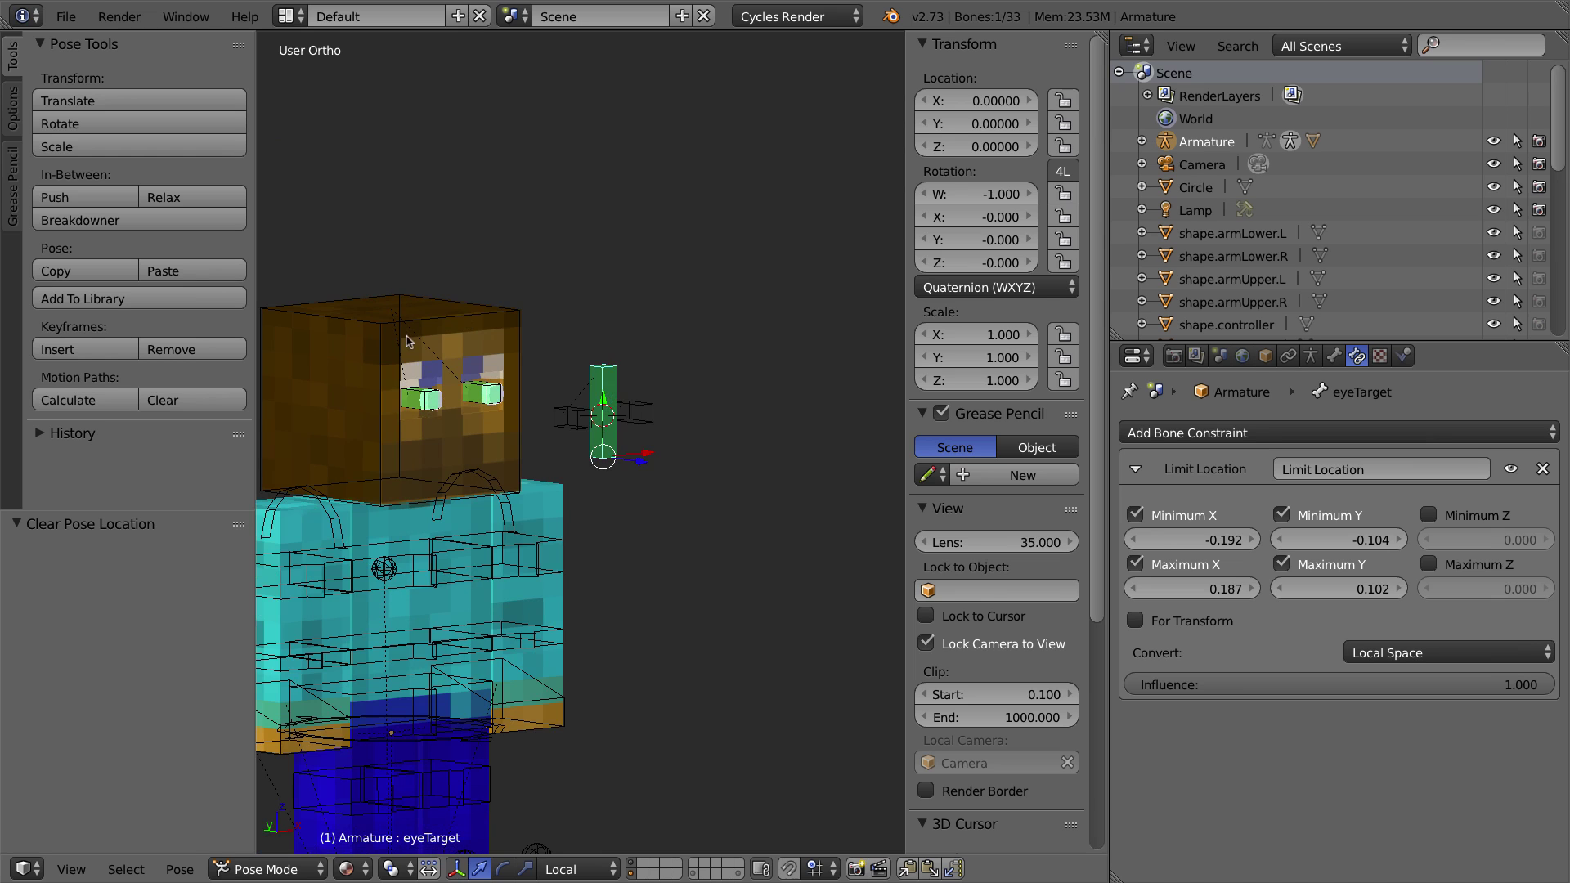
right_click(441, 319)
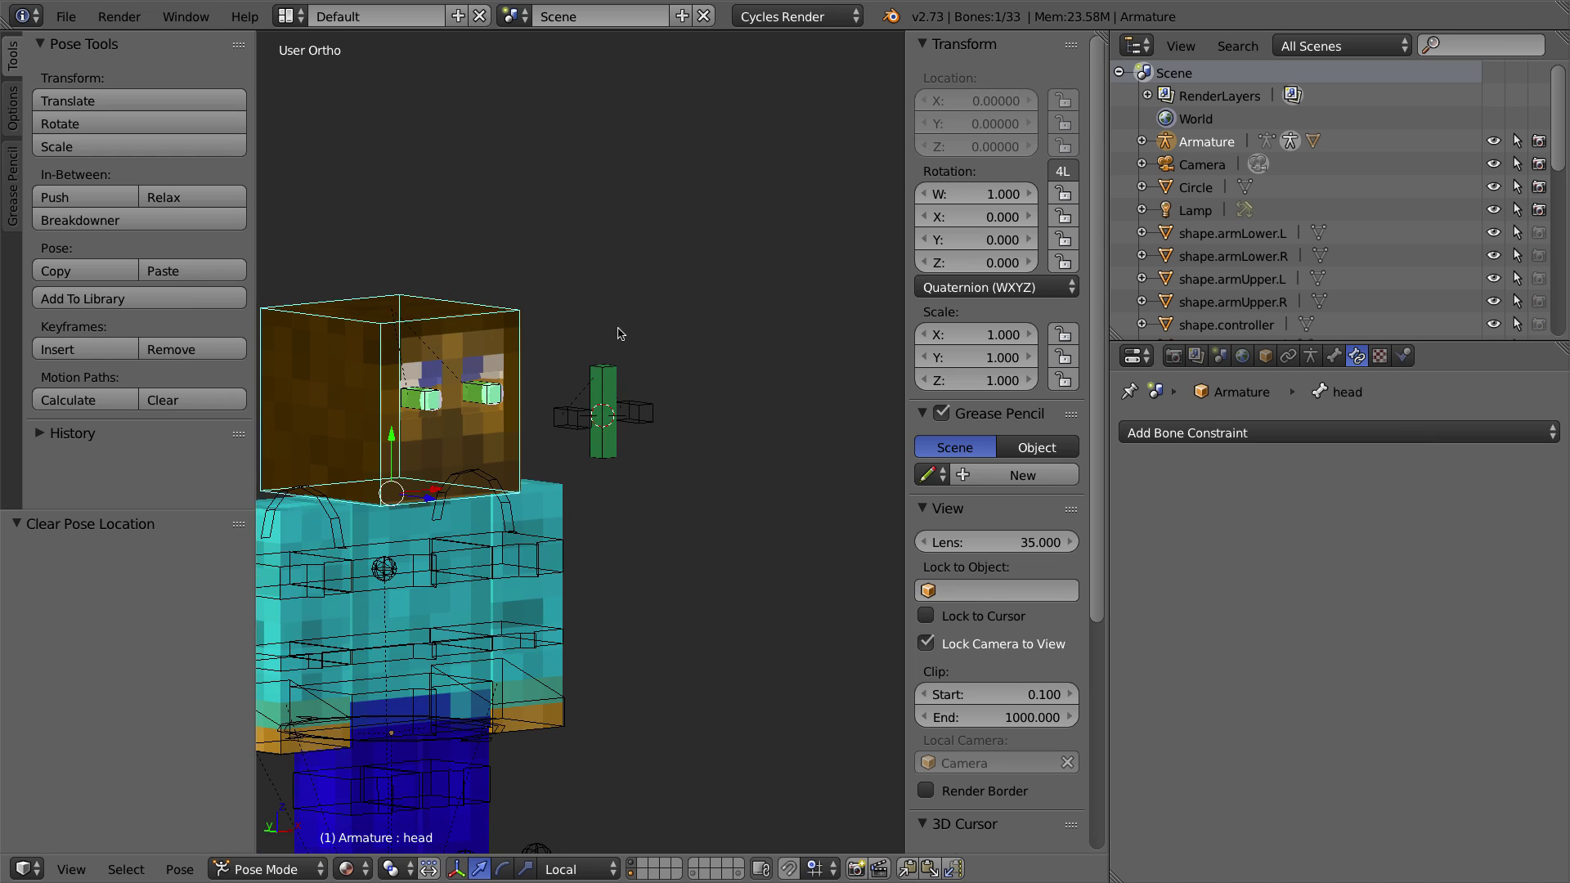
key(r)
click(379, 261)
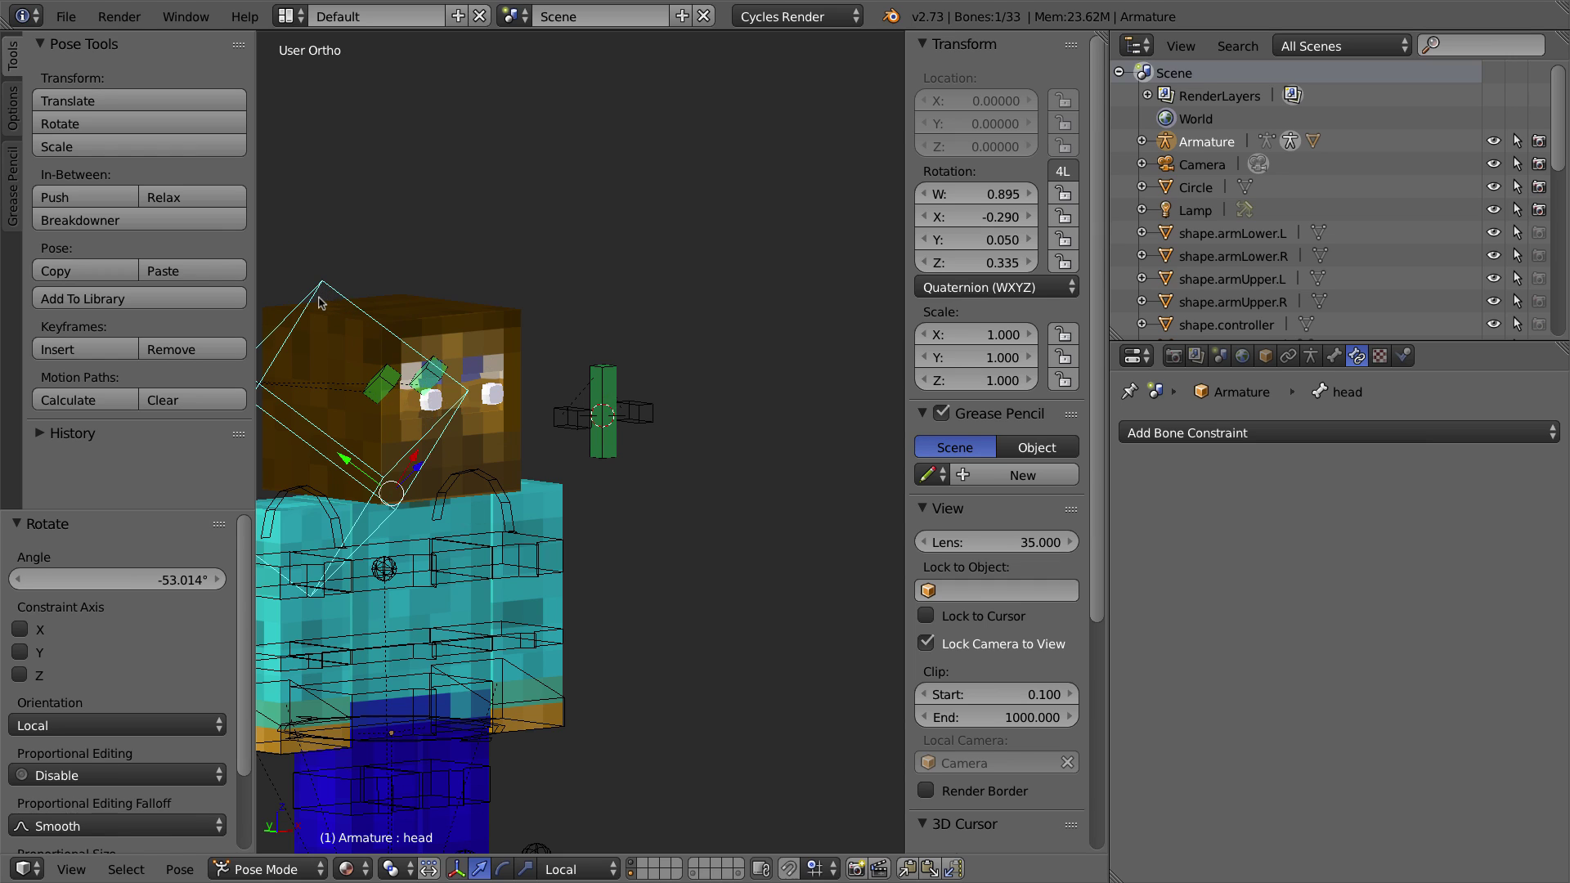
key(alt+r)
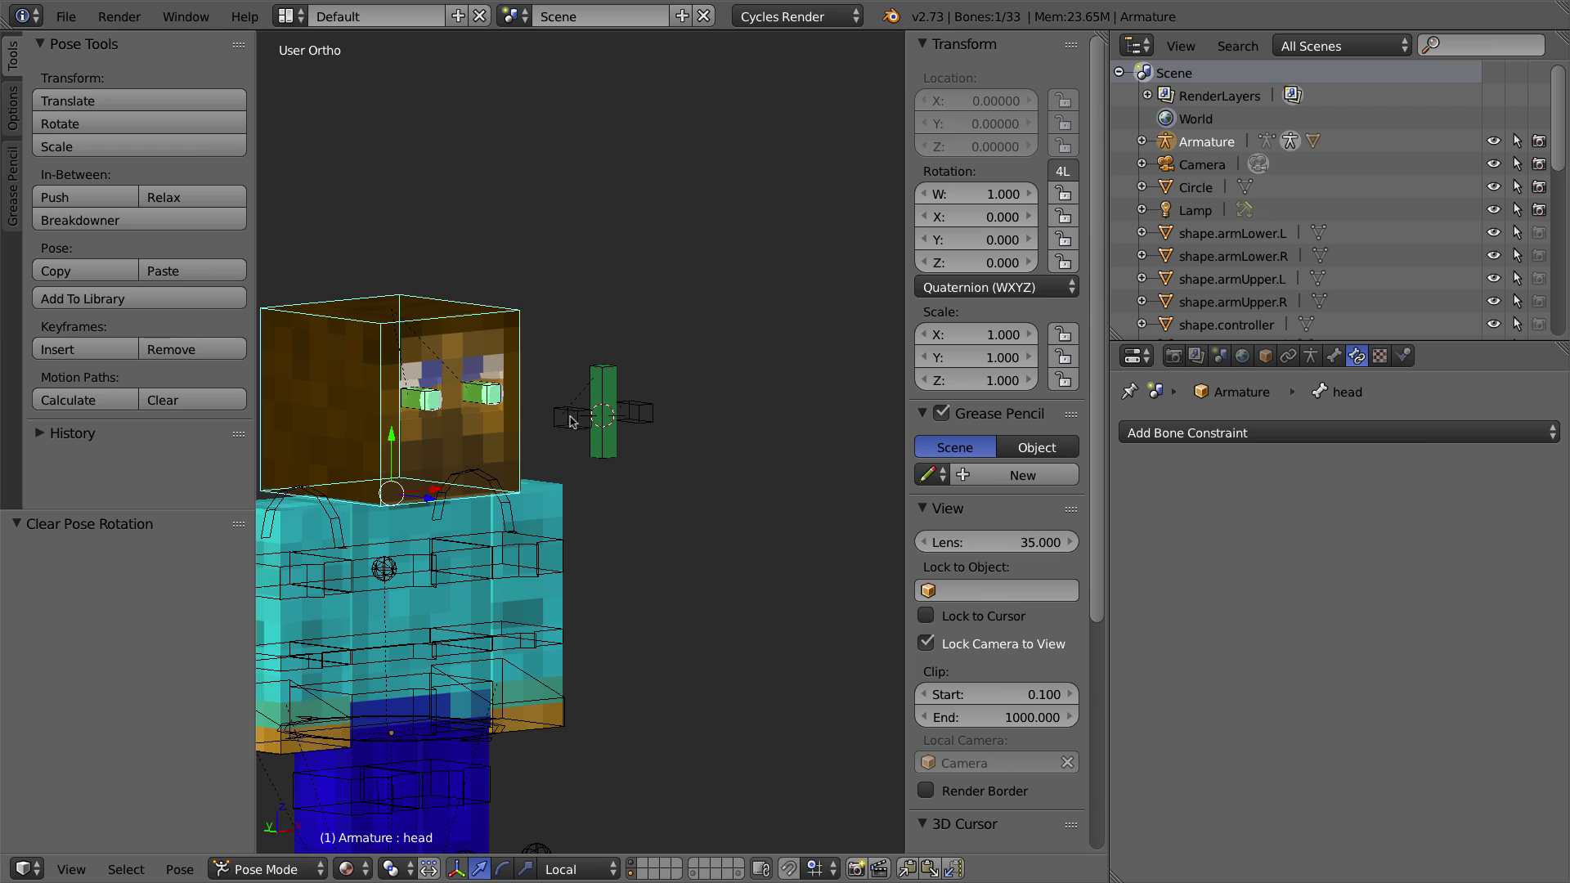
Step: In Edit Mode, parent the eyeTarget bone to the head bone with Keep Offset, and return to Pose Mode
right_click(615, 372)
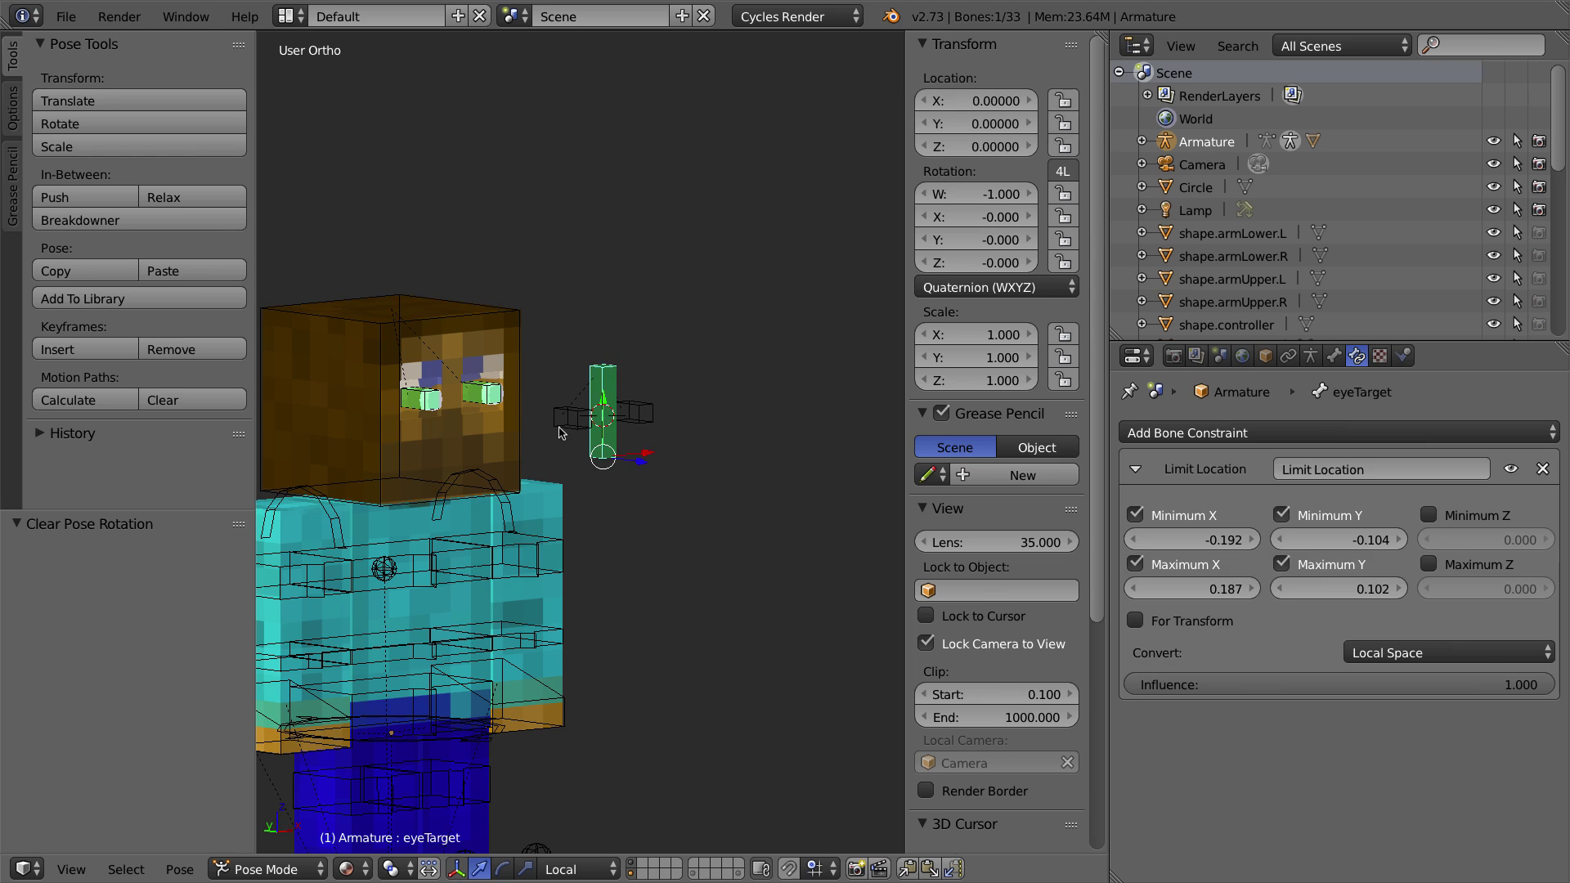
key(Tab)
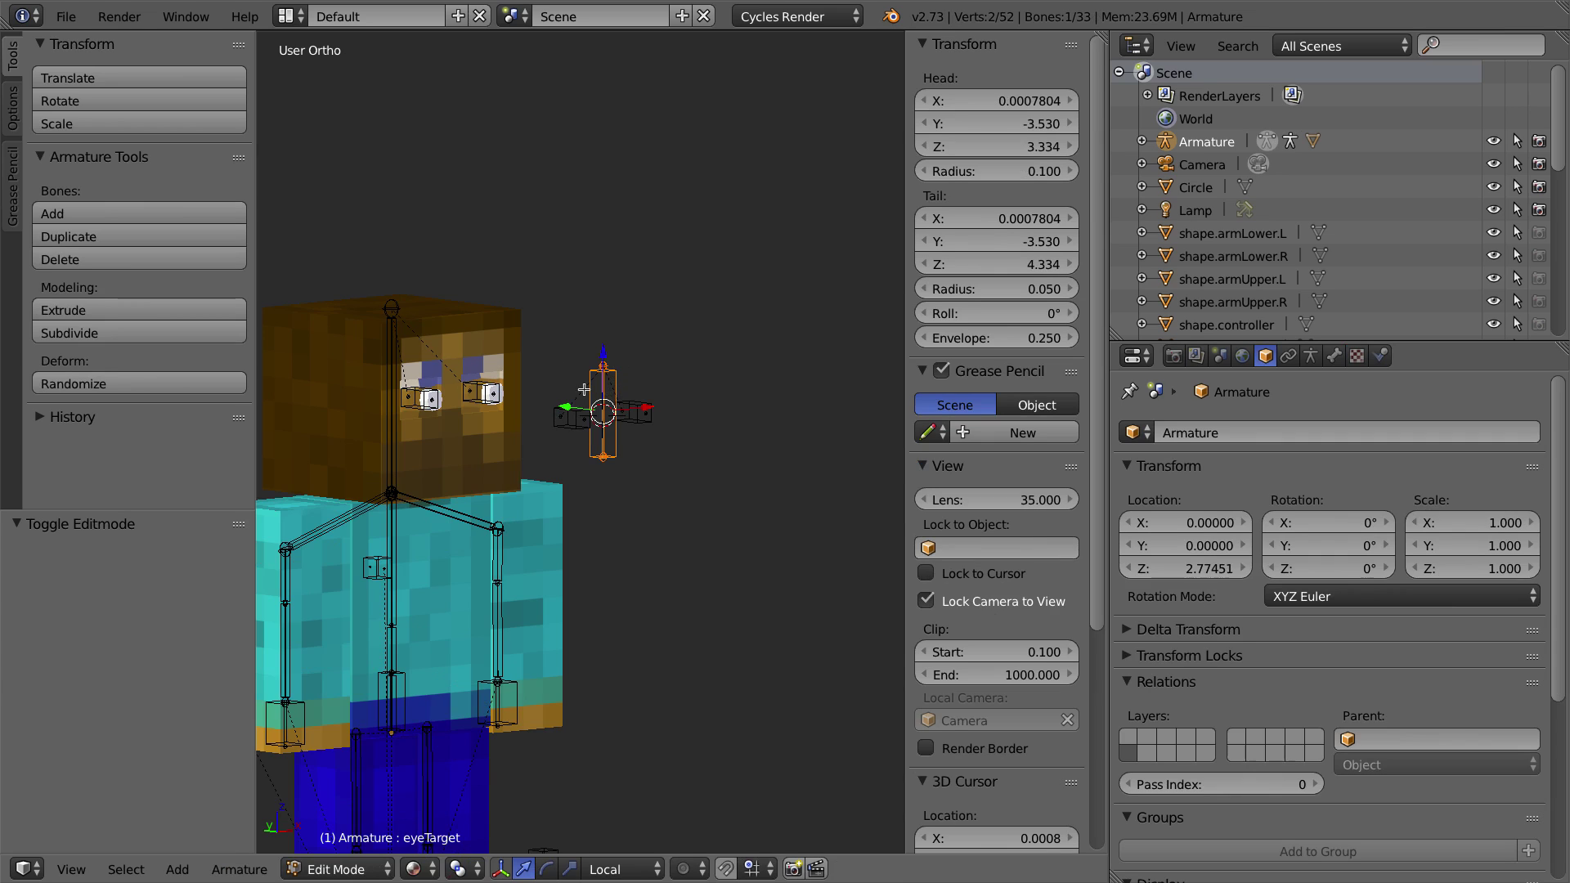
shift+right_click(390, 358)
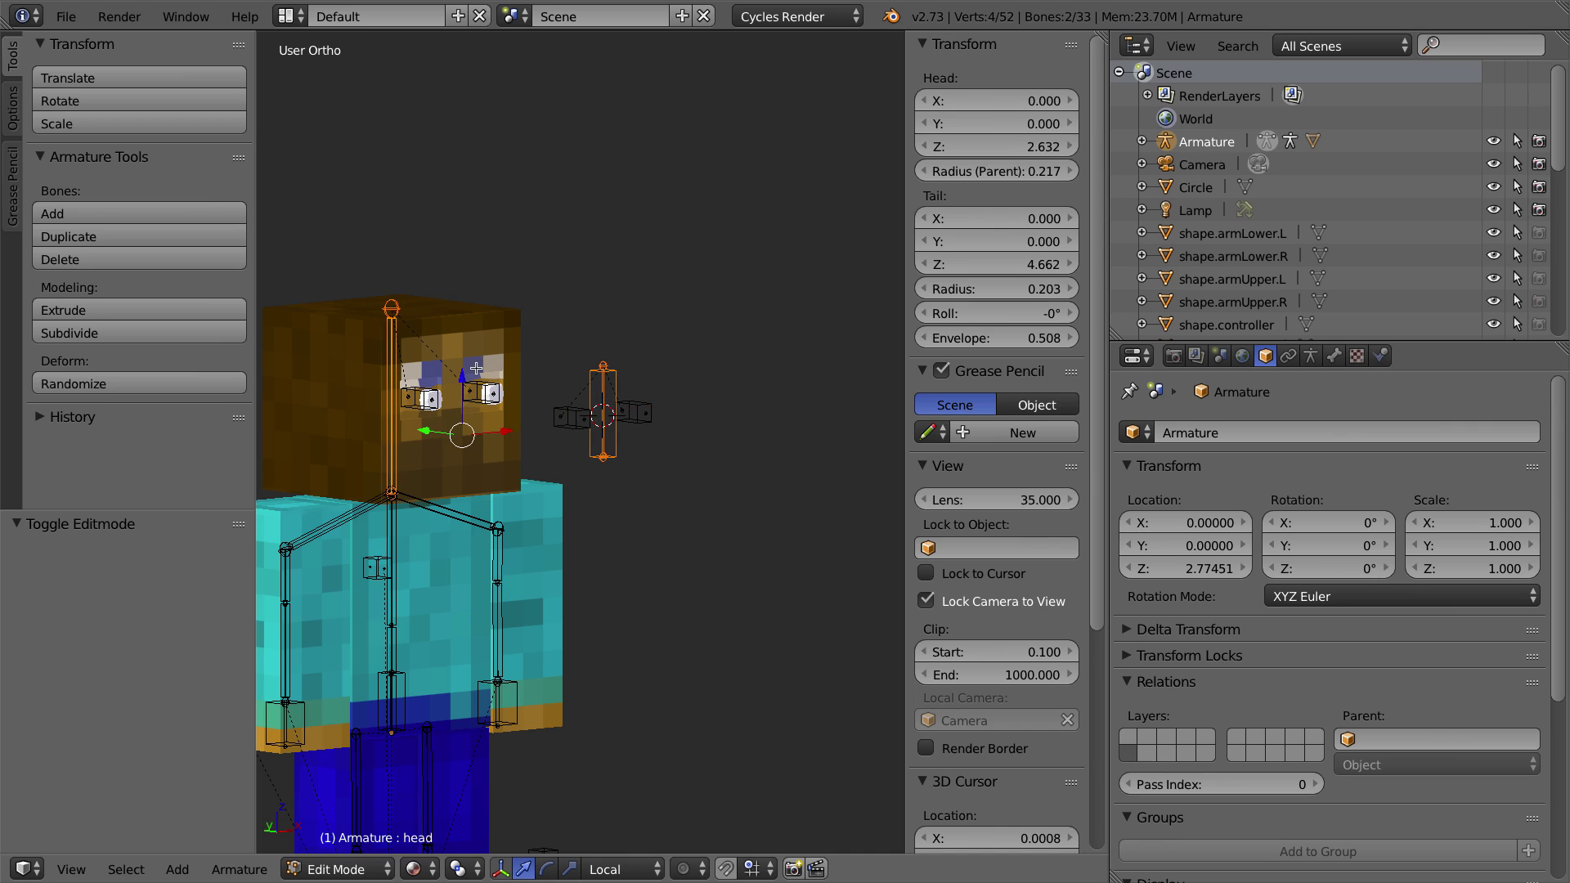
key(ctrl+p)
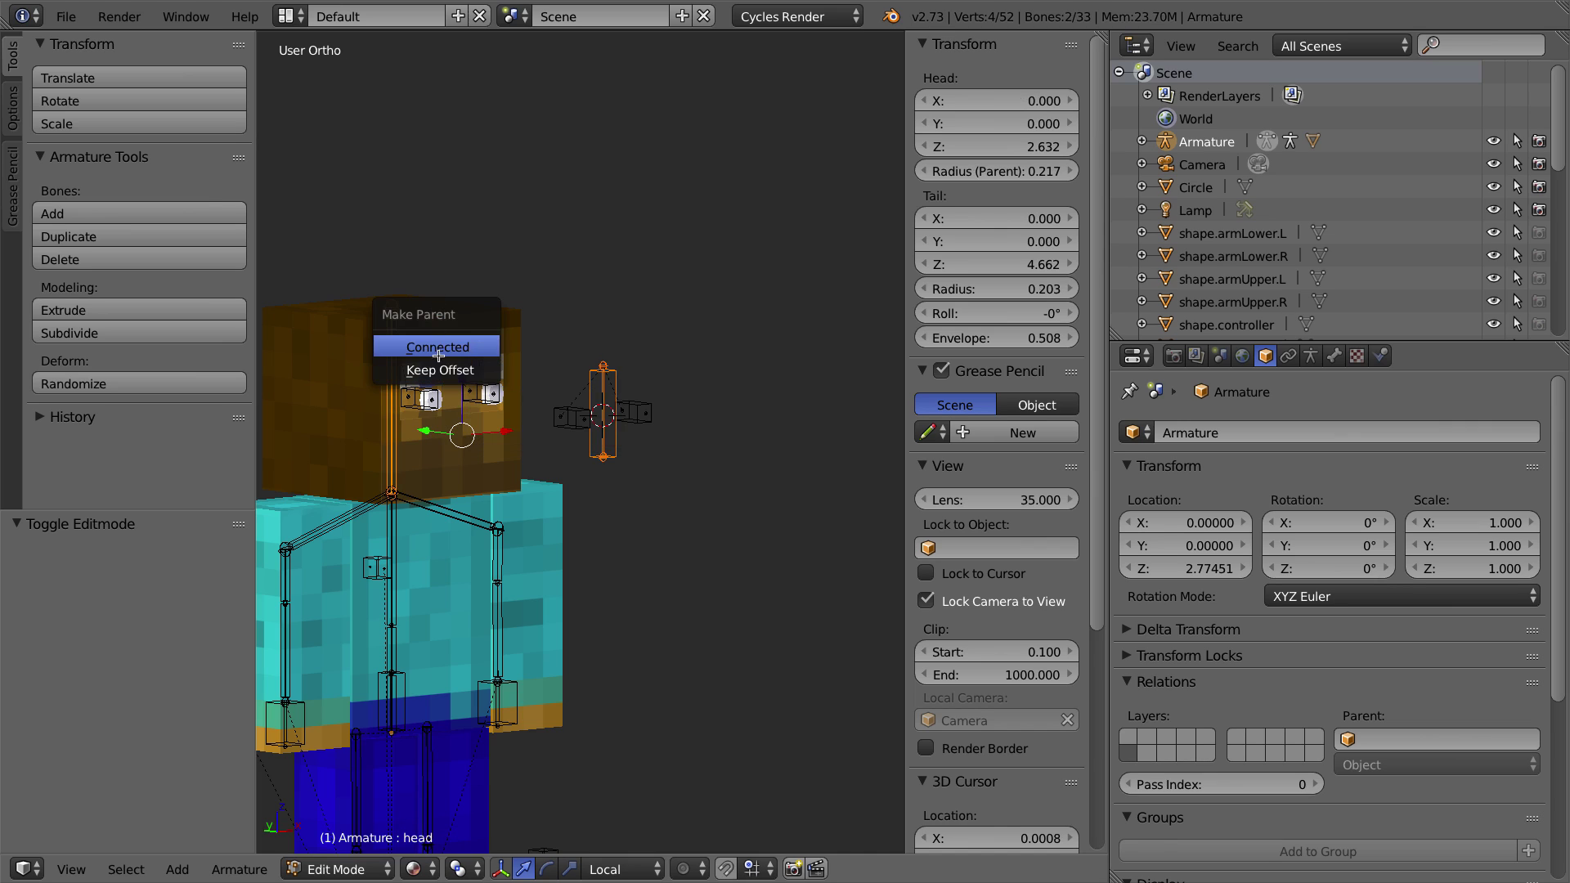
click(440, 369)
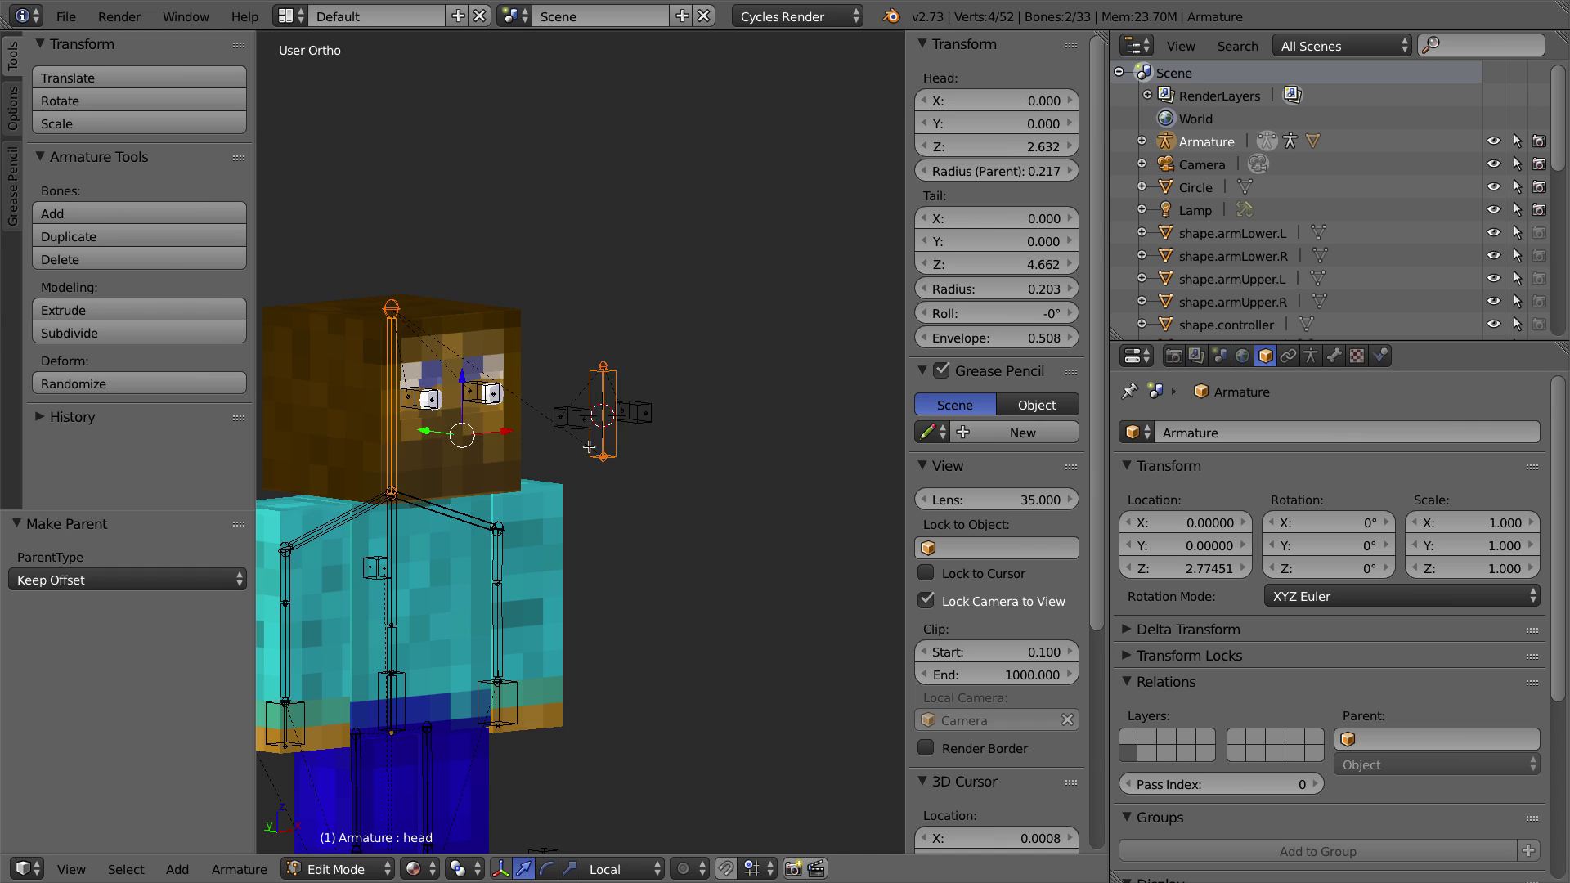
key(ctrl+Tab)
Step: Test the new eyeTarget parenting by rotating the head bone about the global Z axis and viewing the face
right_click(381, 324)
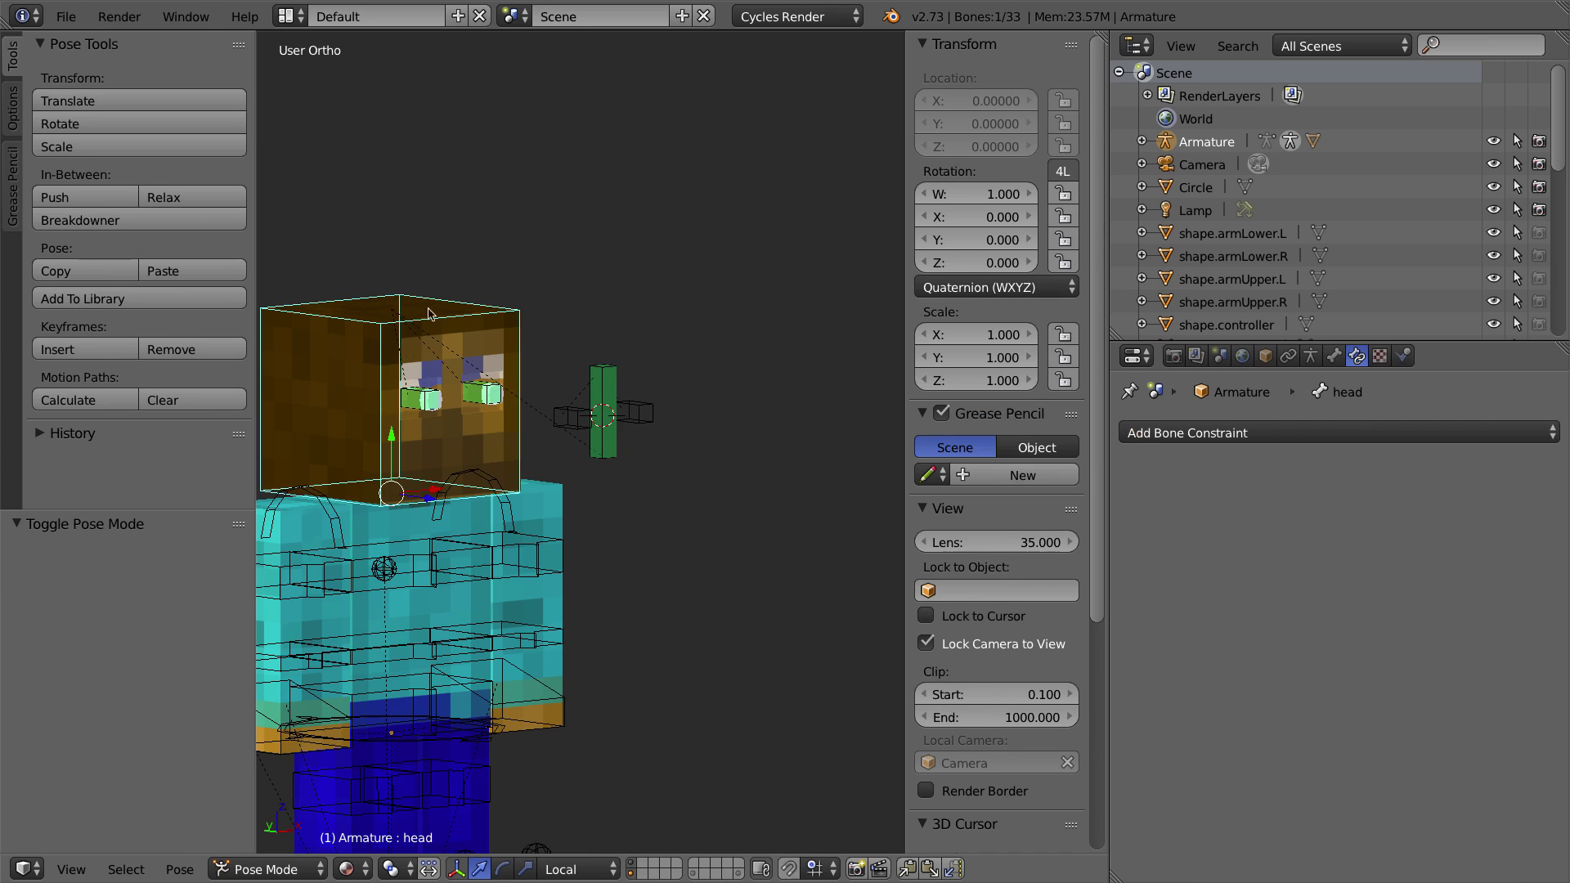
key(r)
key(z)
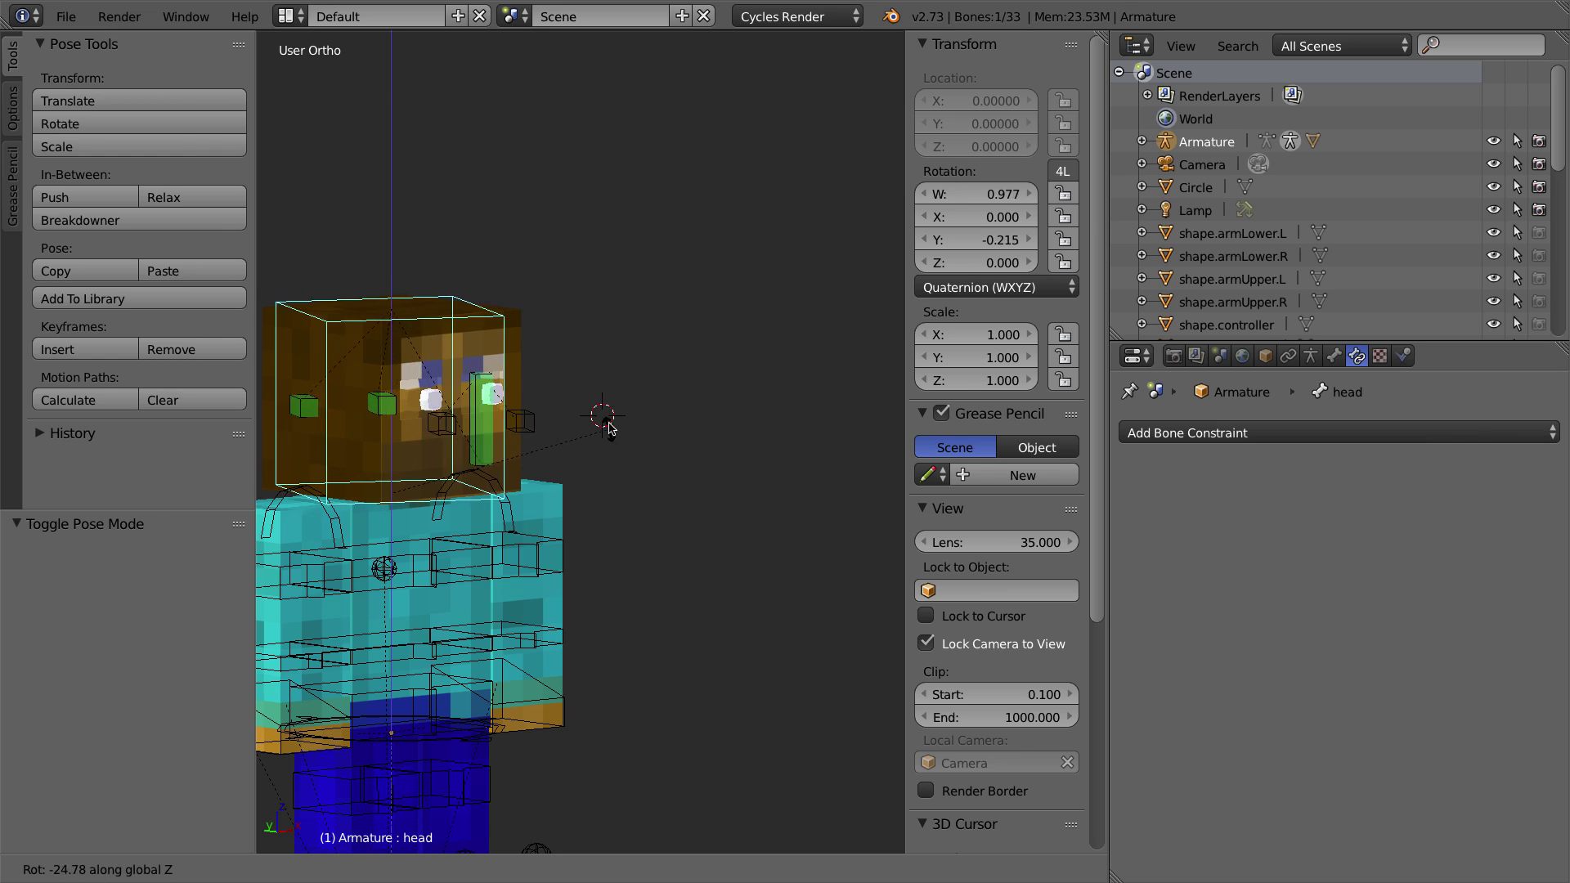
click(594, 511)
scroll(343, 419, down, 2)
middle_drag(334, 415, 425, 312)
middle_drag(499, 360, 433, 480)
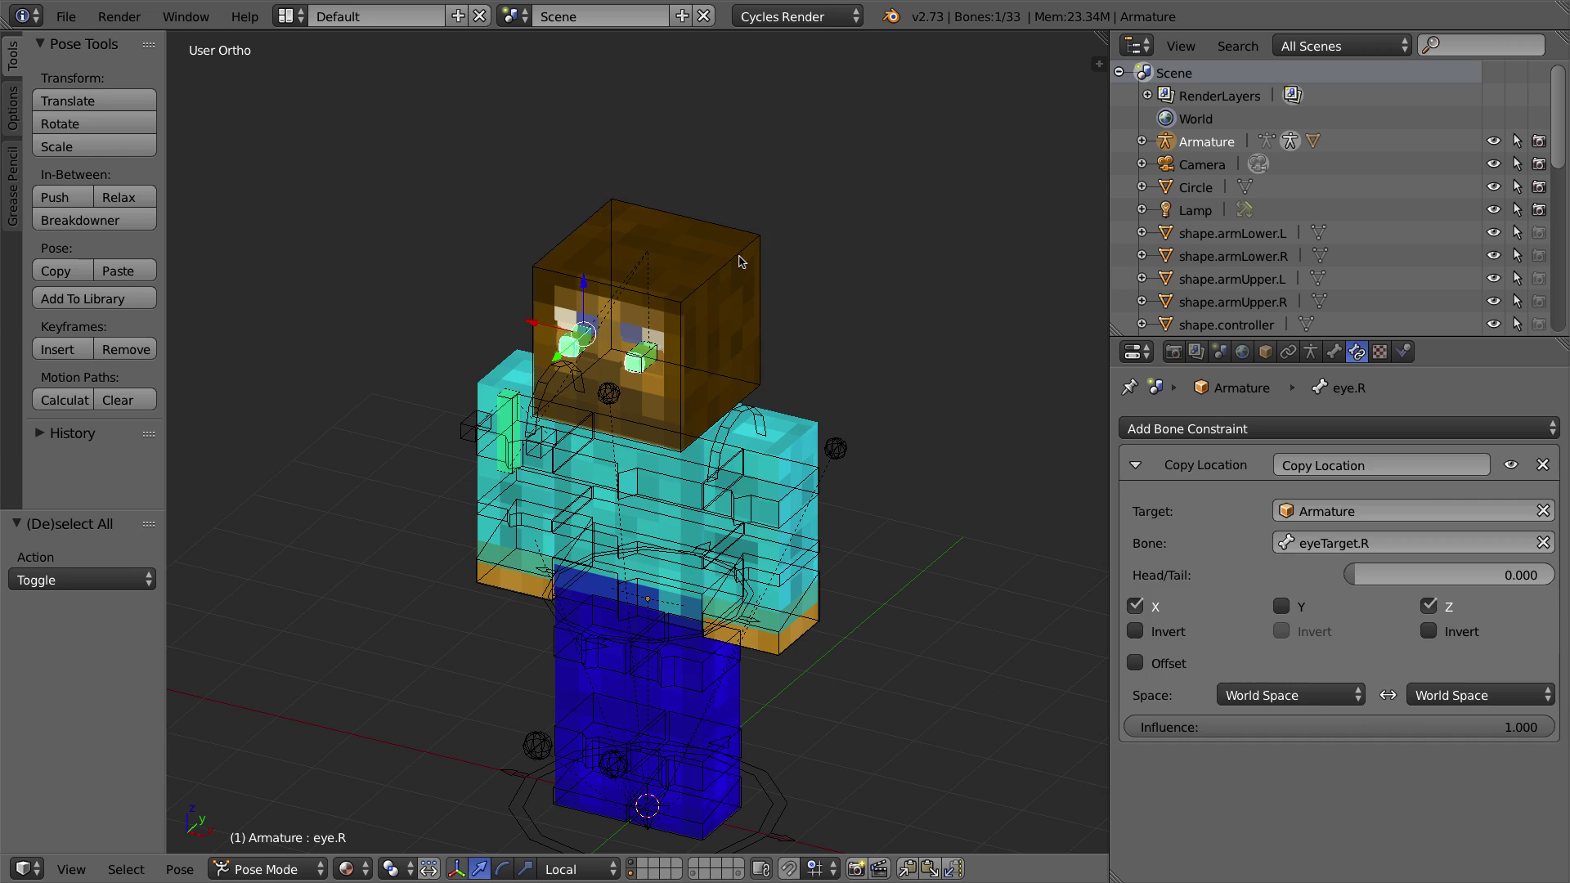
Step: Orbit to the character's side and try rotating the head bone about global Z to compare the eye bones' movement, cancelling the rotation
right_click(742, 260)
middle_drag(733, 347, 916, 350)
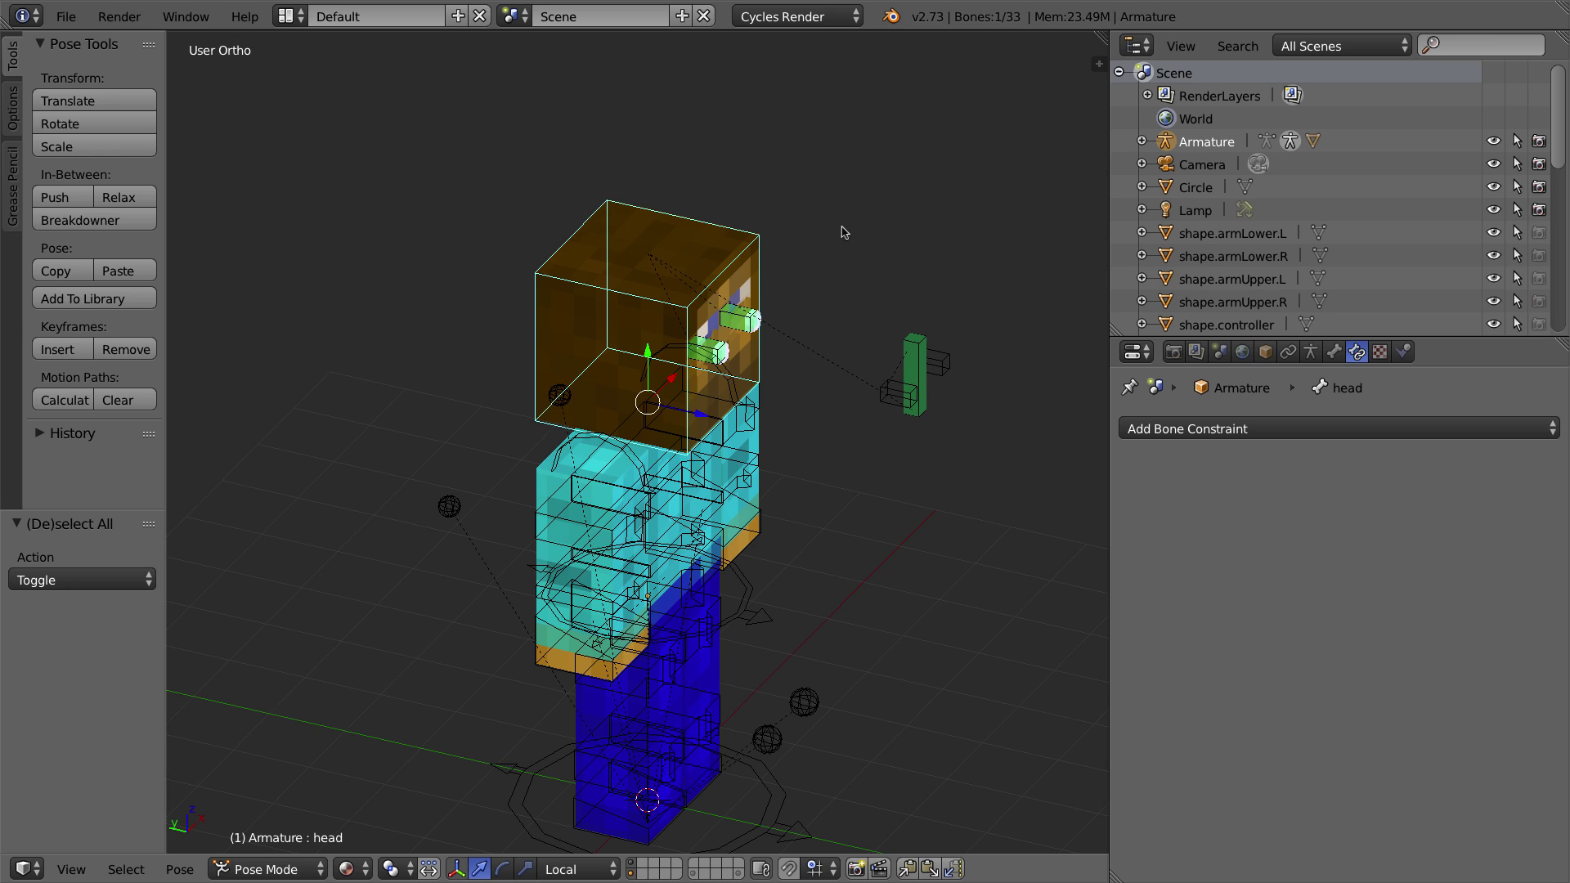
key(r)
key(z)
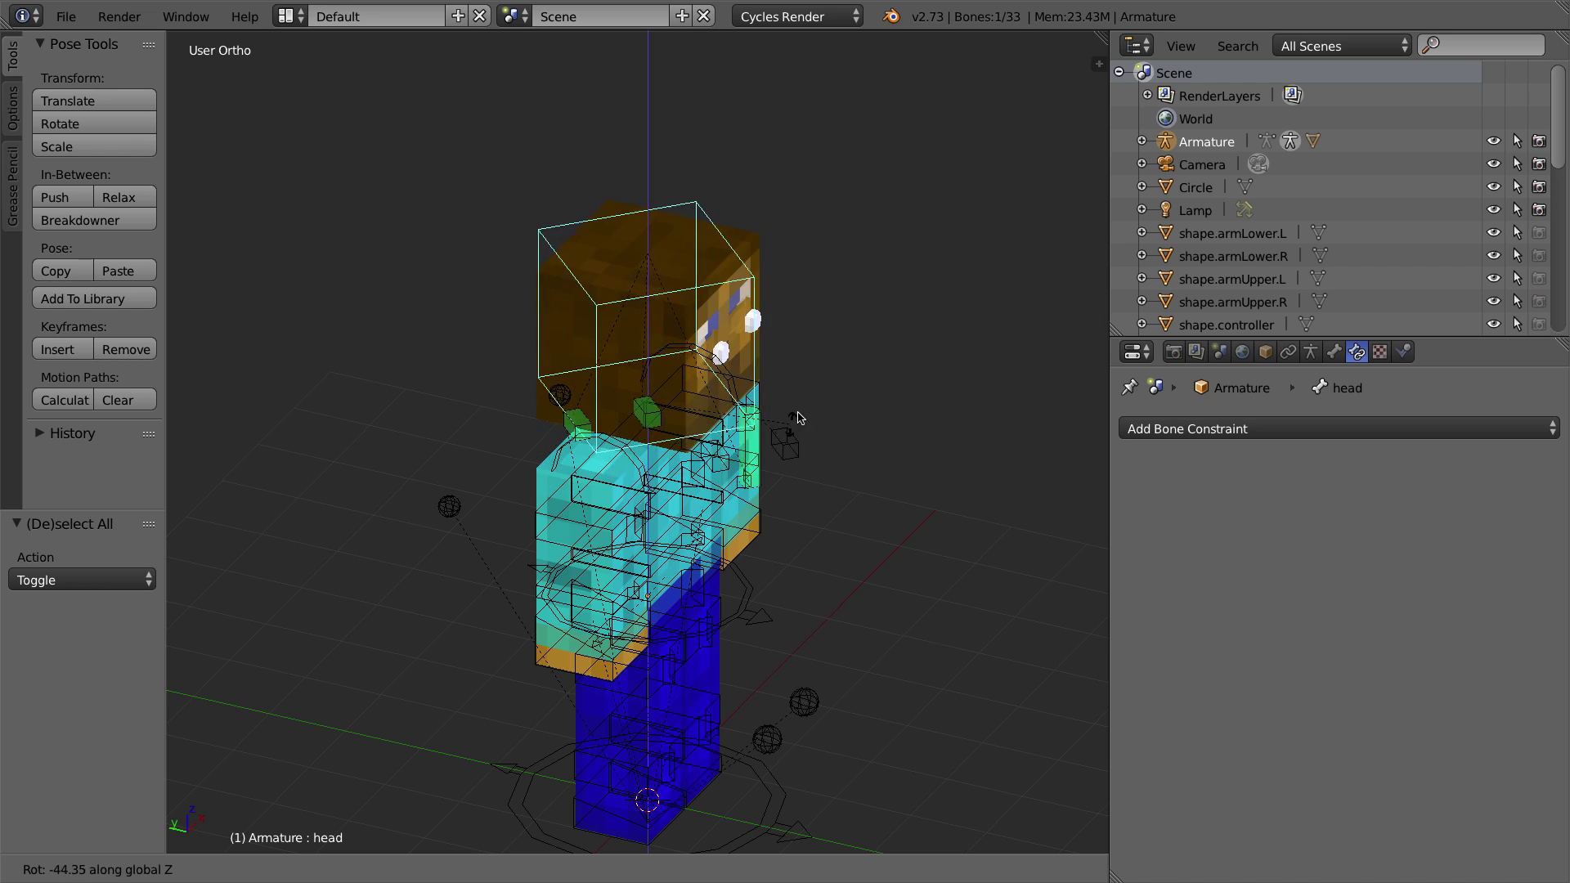
right_click(725, 137)
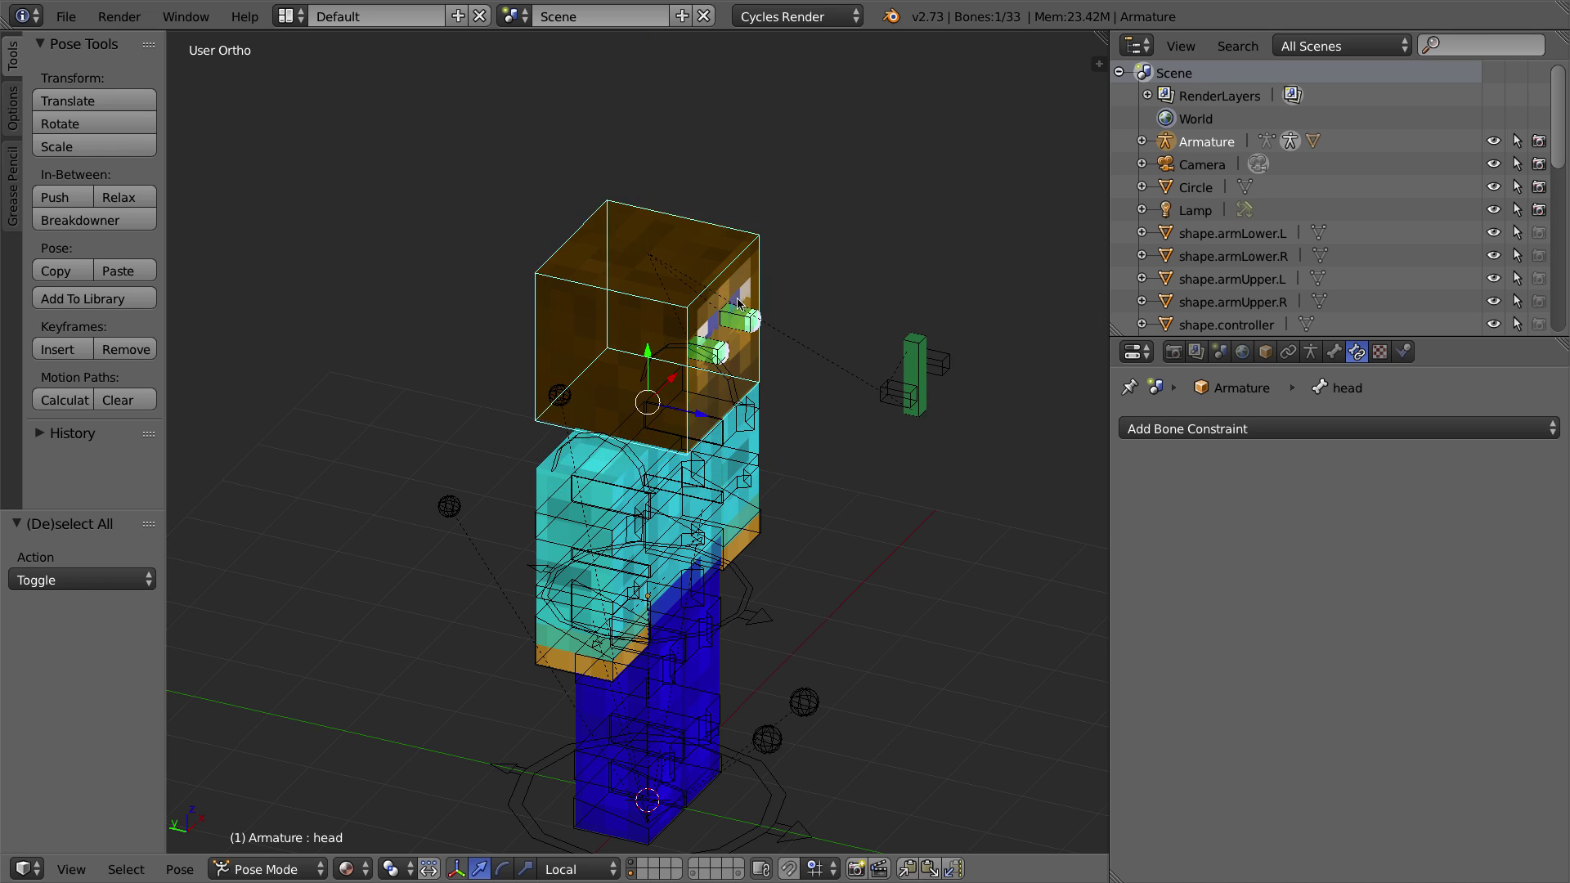
Step: Set both the target and owner space of the eye.L bone's Copy Location constraint to Local Space
right_click(735, 312)
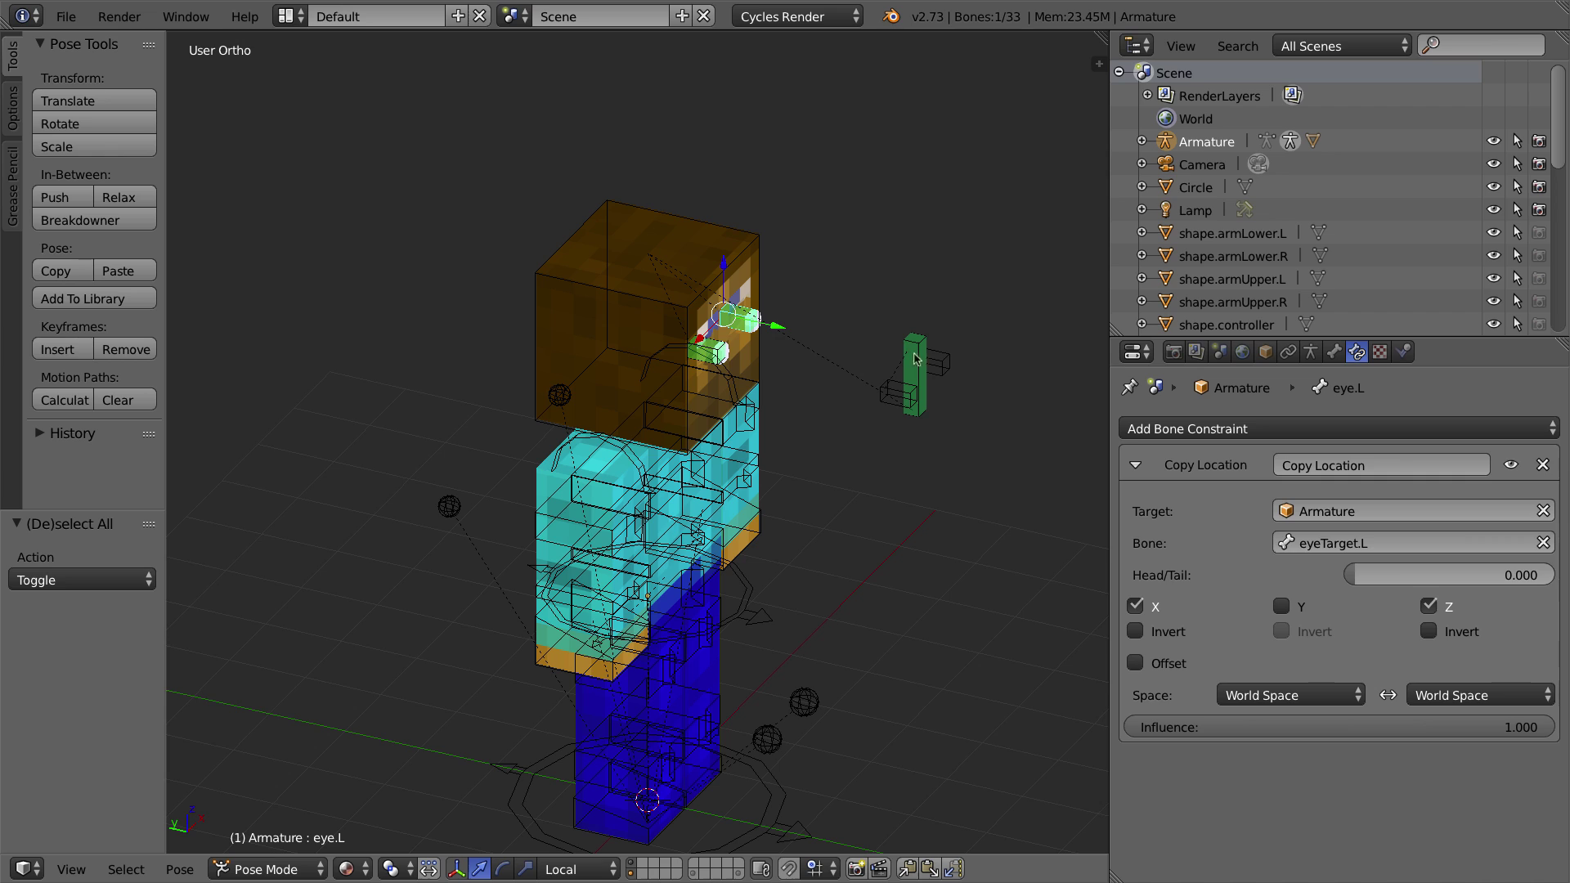
right_click(944, 365)
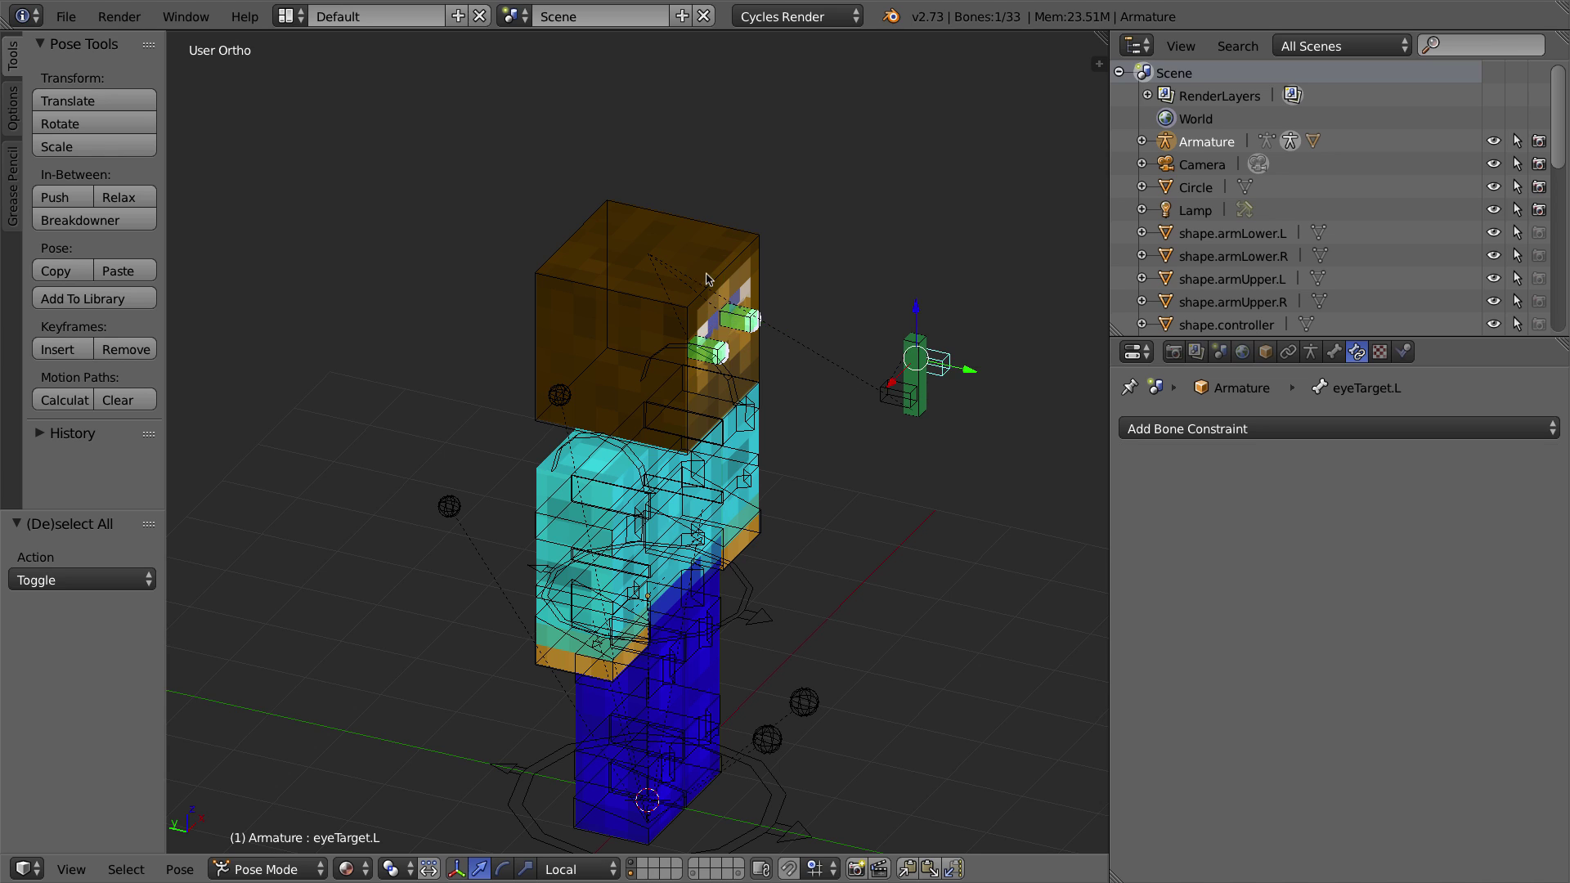
right_click(740, 322)
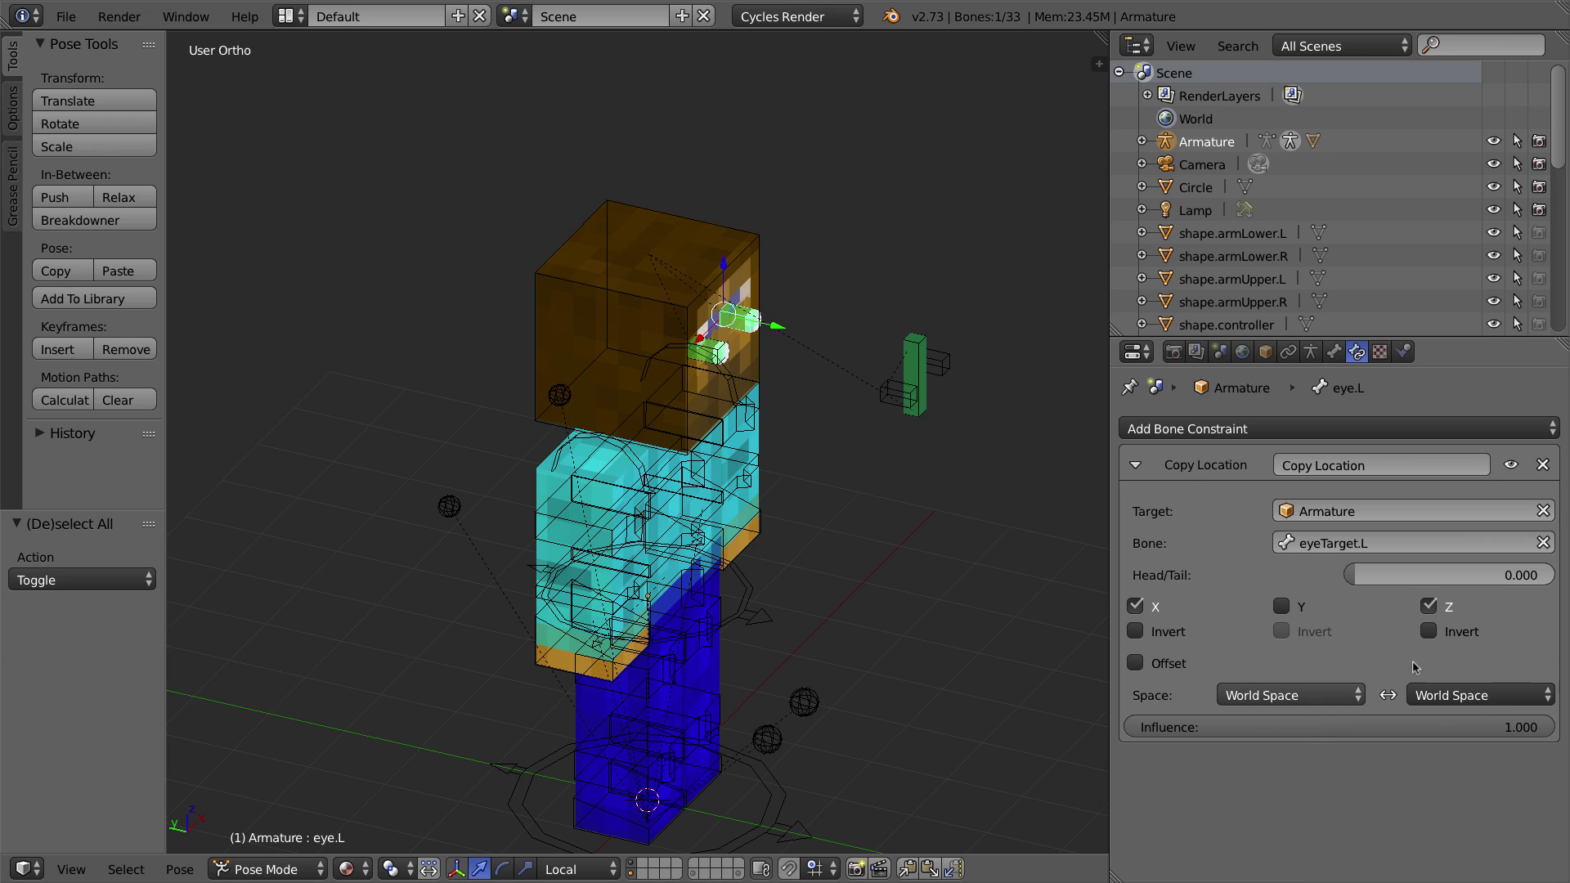
click(1330, 698)
click(1267, 695)
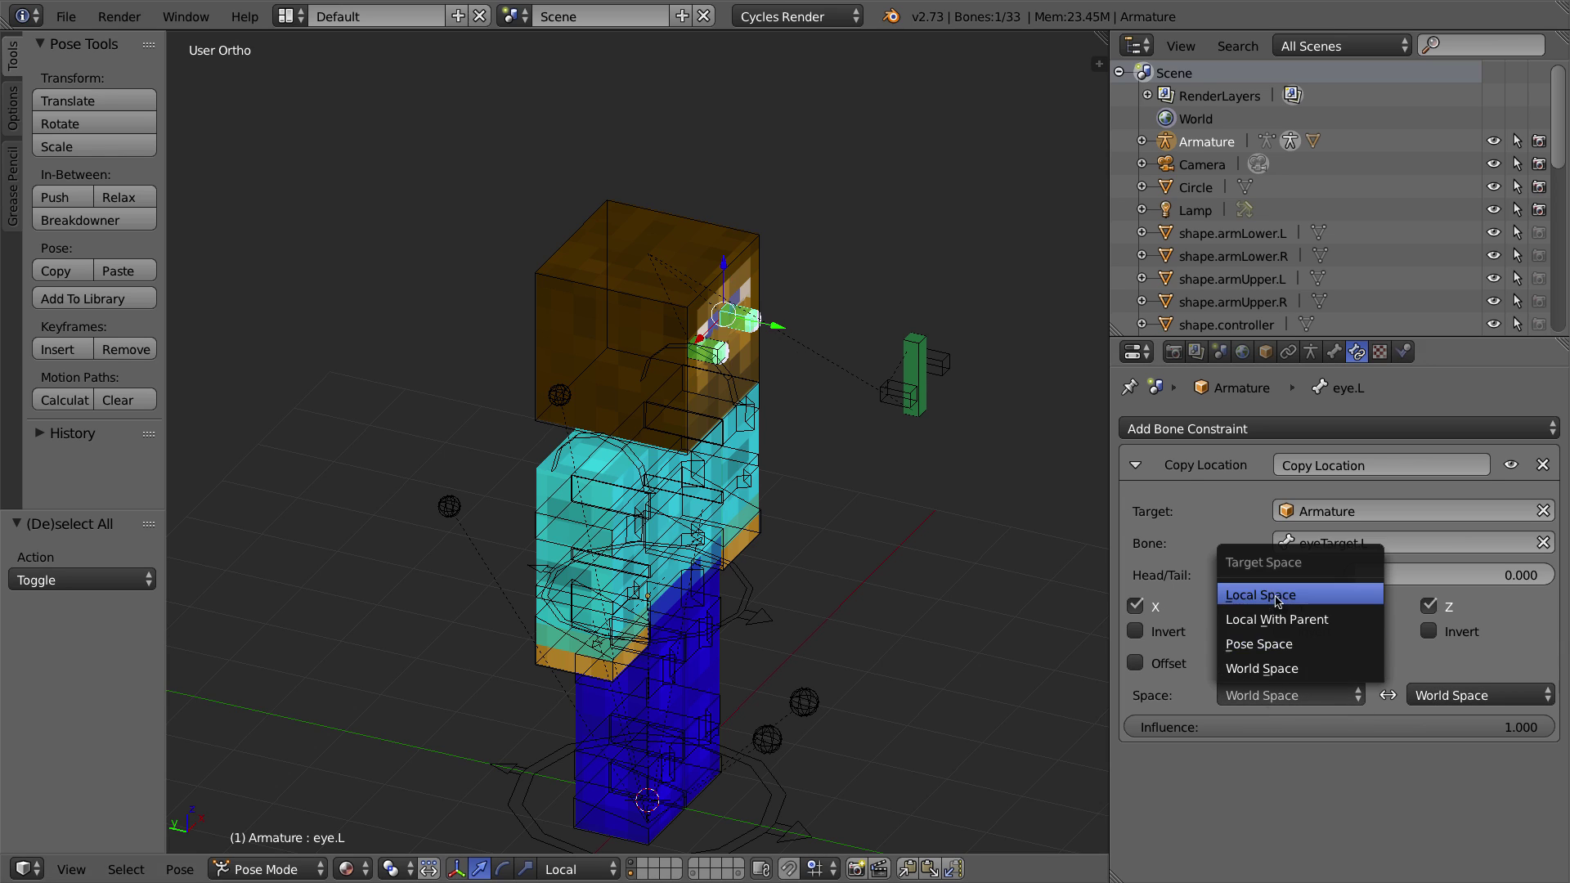
click(1278, 599)
click(1442, 696)
click(1442, 594)
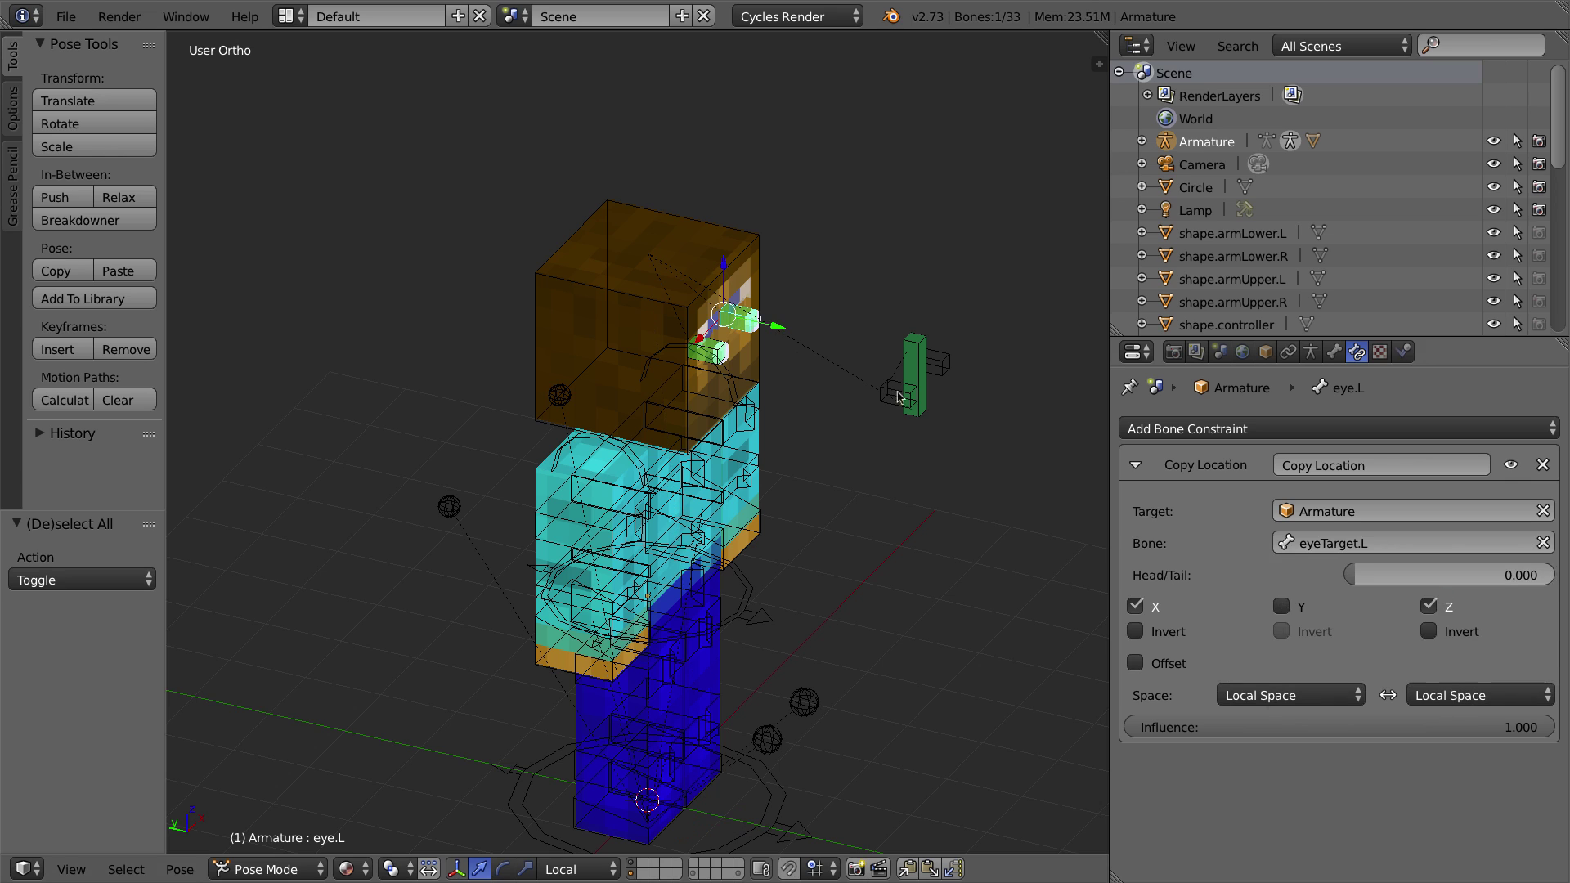
Step: Set both the target and owner space of the eye.R bone's Copy Location constraint to Local Space
right_click(705, 354)
click(1245, 693)
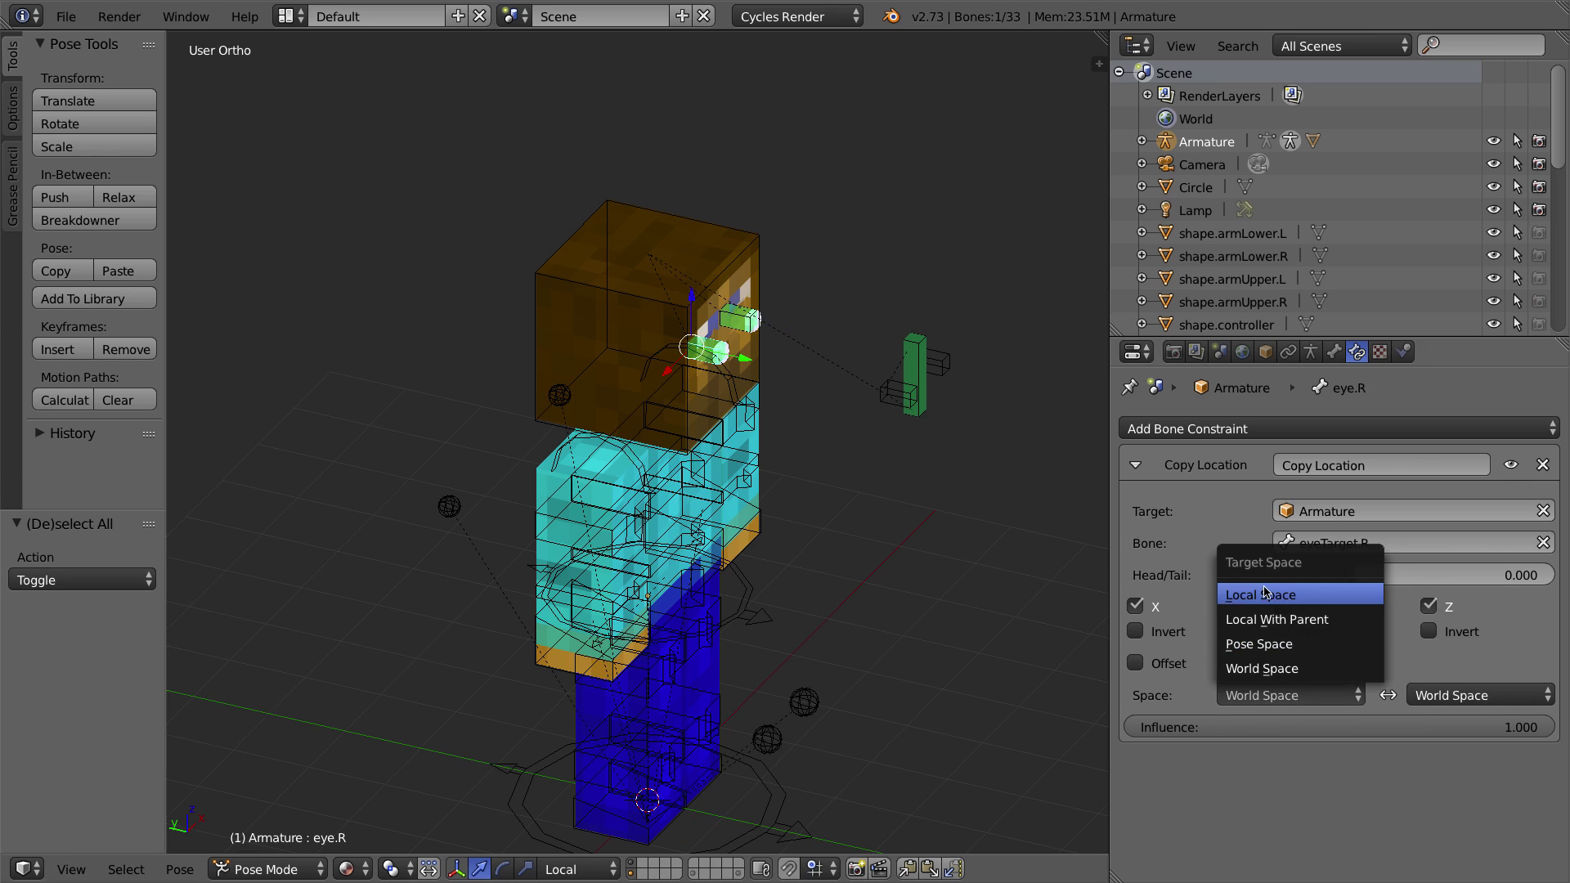
click(1277, 599)
click(1470, 697)
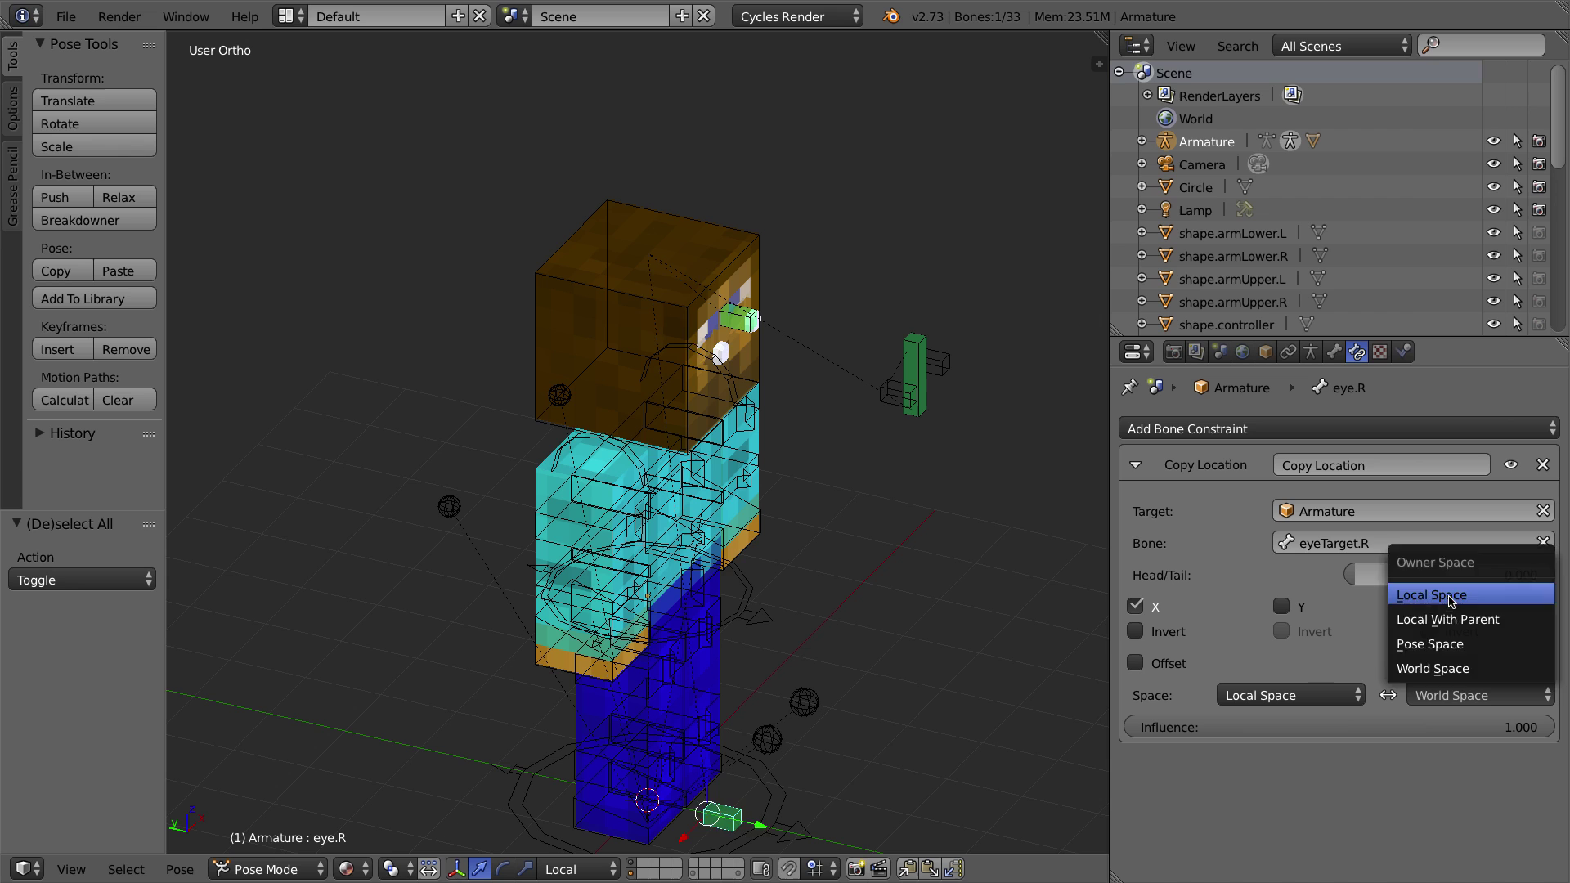
click(1447, 596)
Step: Rotate the head bone about -58° around the global Z axis
right_click(724, 226)
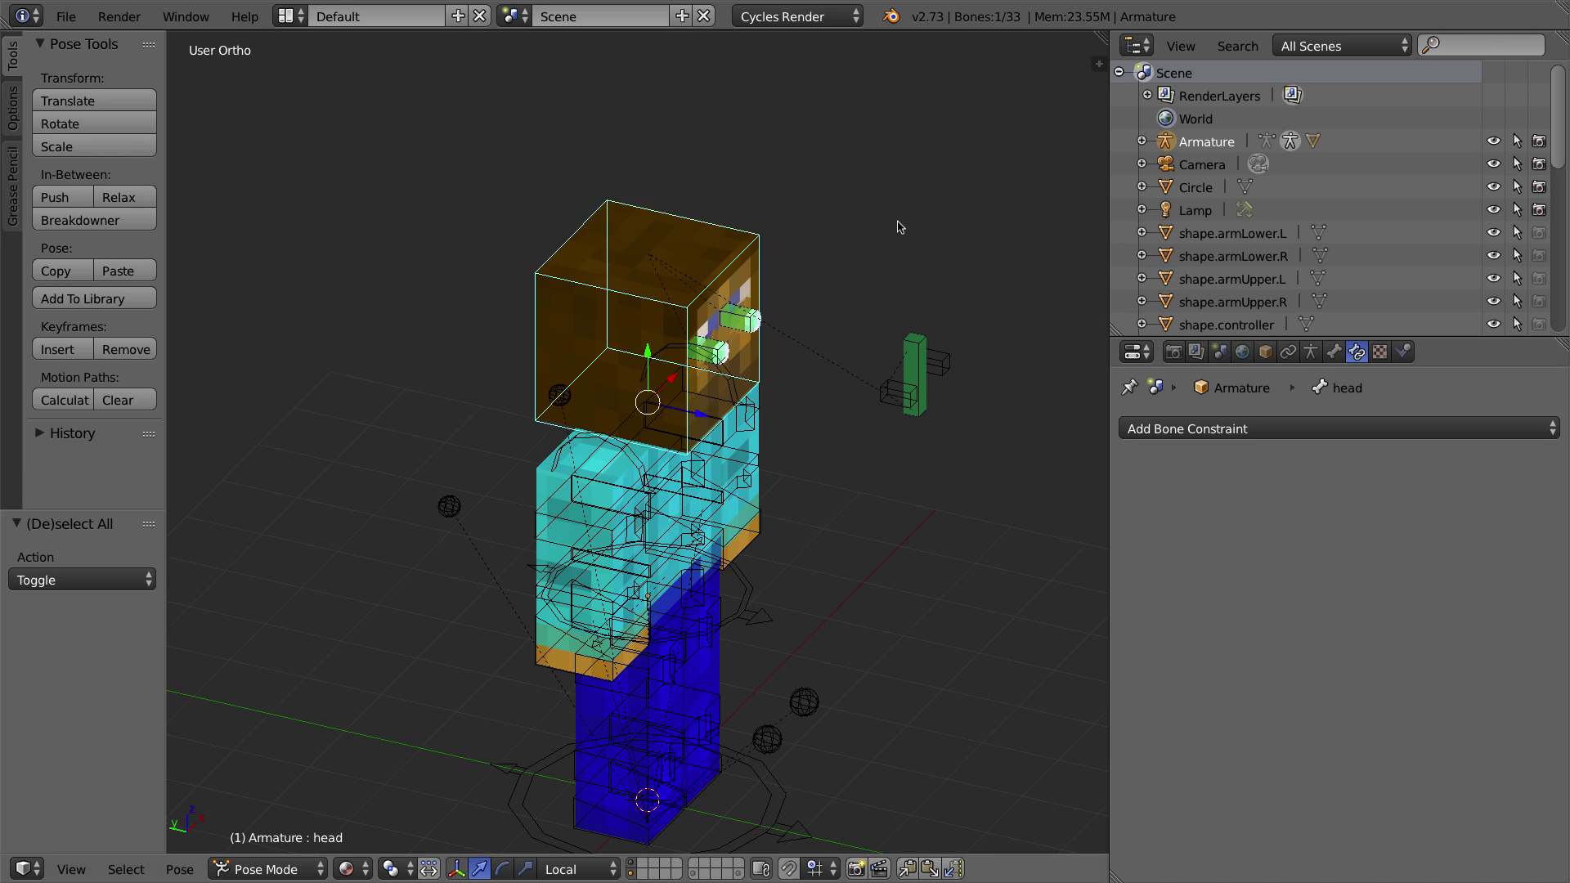
key(r)
key(z)
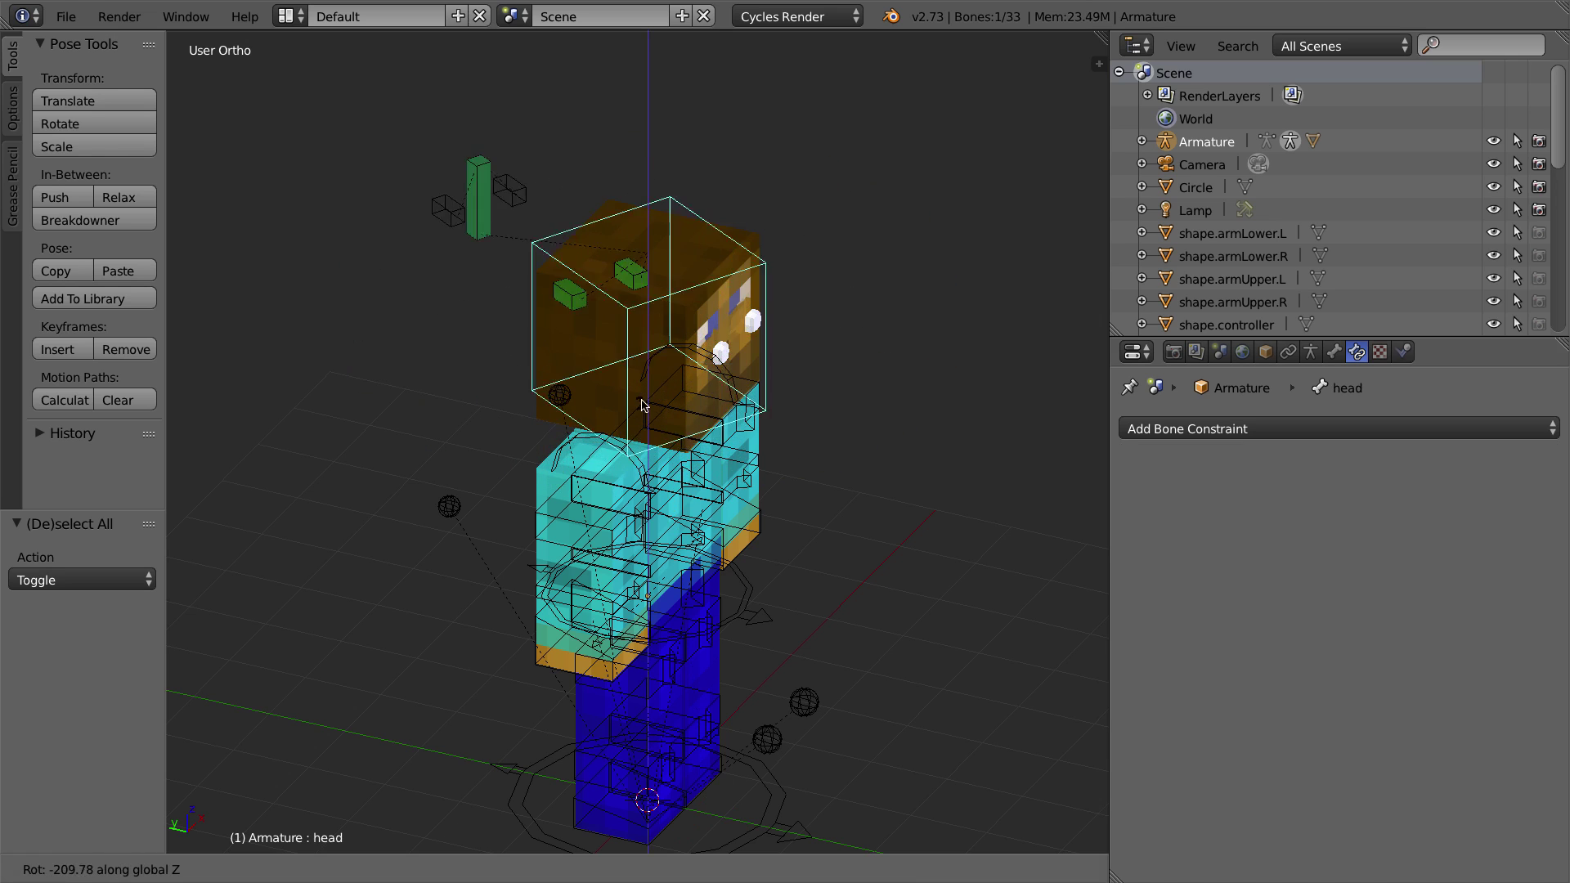
click(814, 472)
Step: Try moving the eyeTarget bone with the head turned to check whether the eye bones follow, and cancel the move
middle_drag(678, 574, 678, 523)
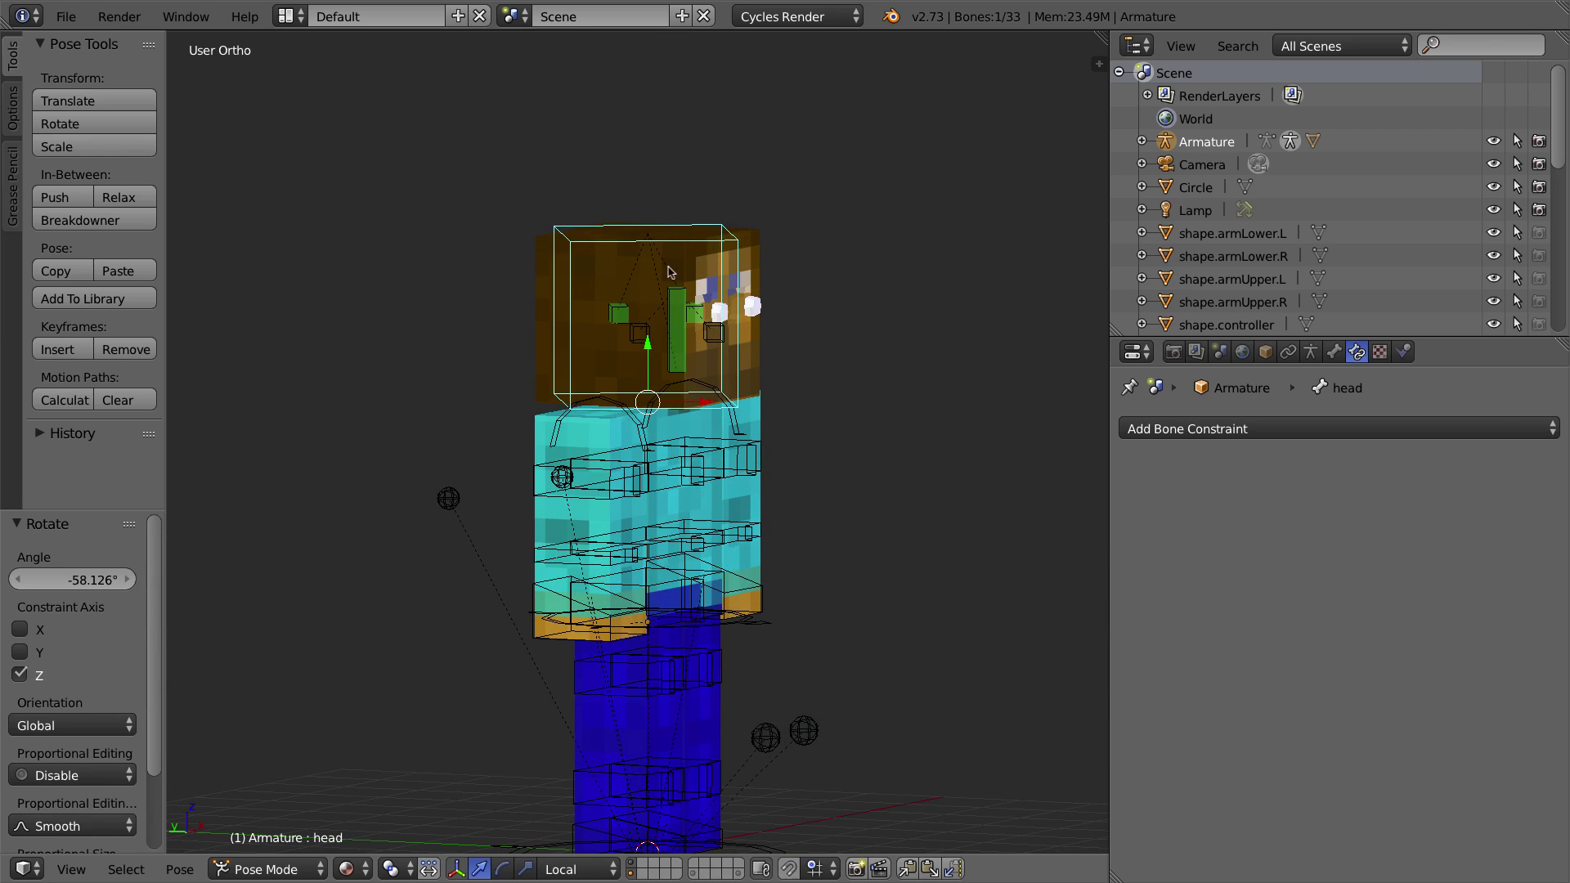
right_click(677, 319)
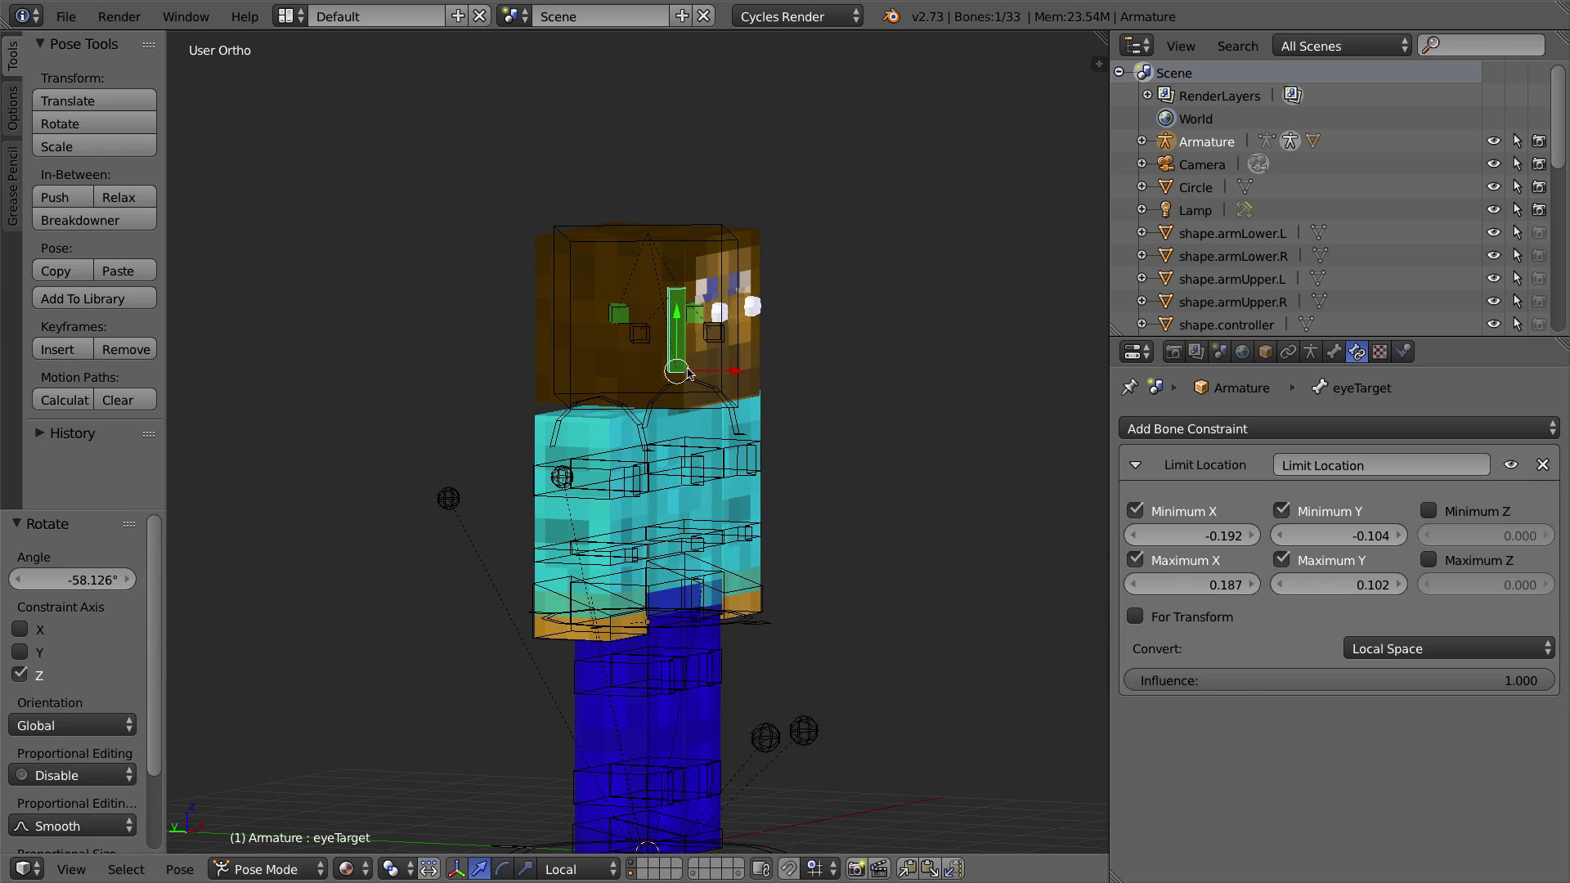
key(g)
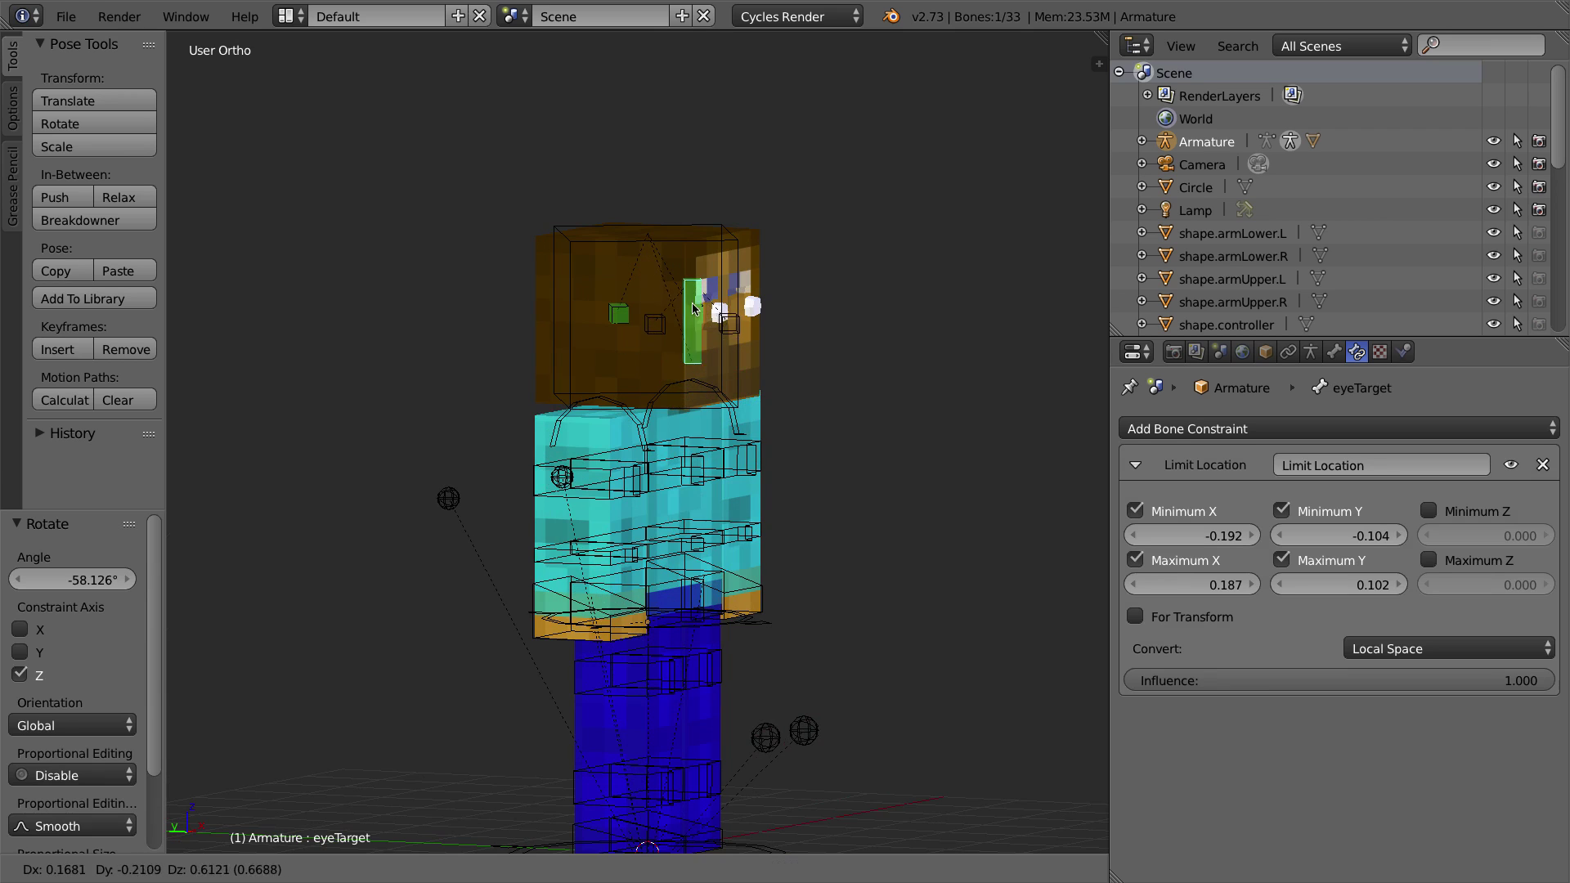
right_click(700, 330)
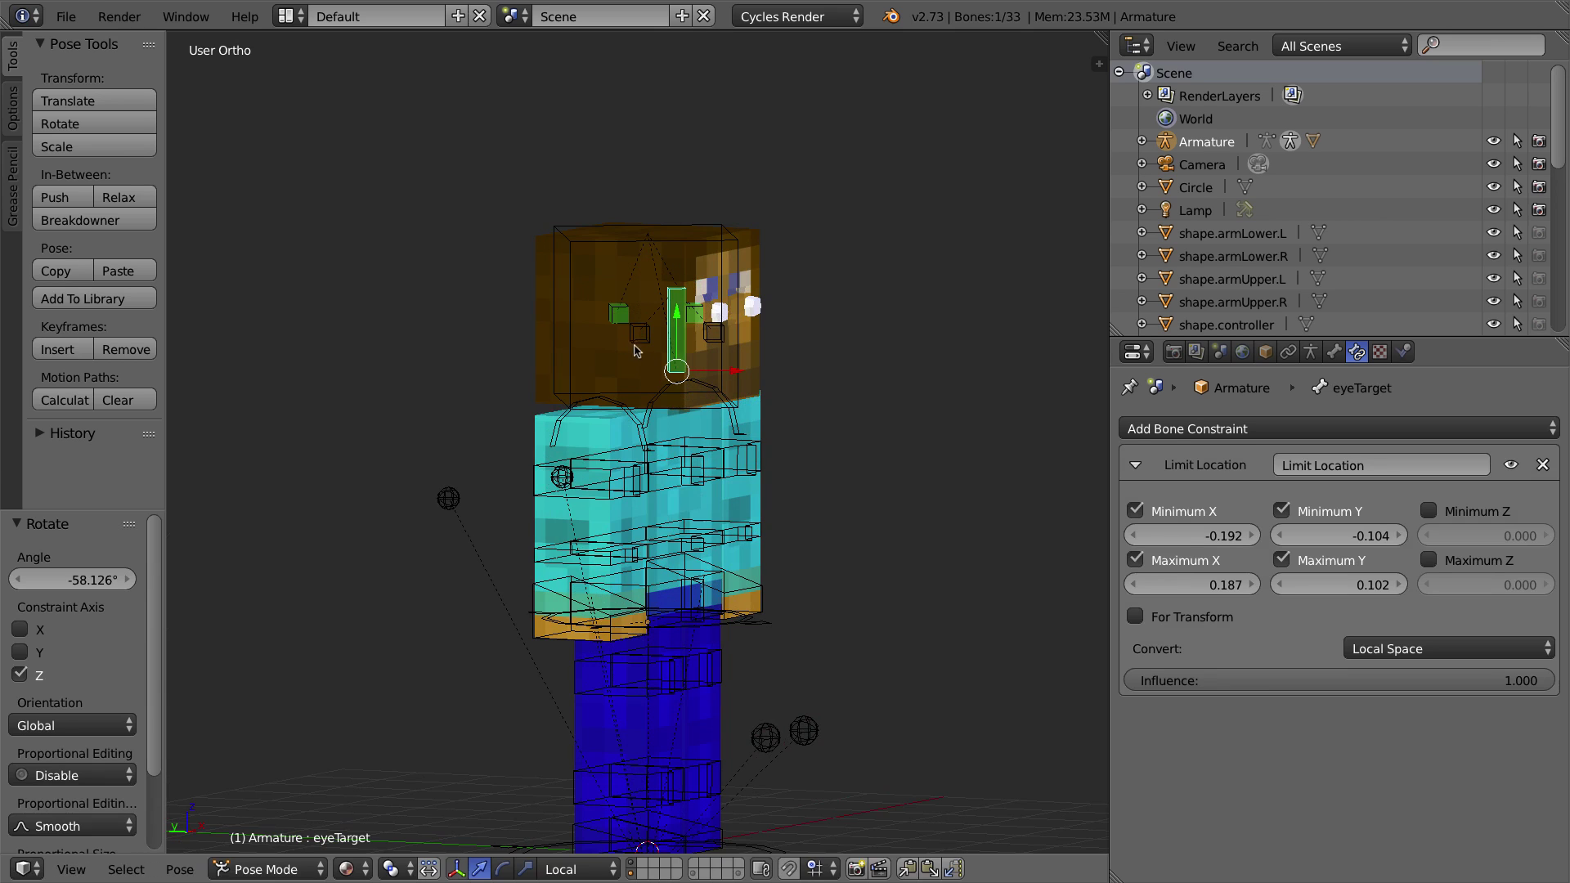
Step: Inspect the eyeTarget.R and eyeTarget.L bones, and try moving eyeTarget.R to check the eye.R bone's response, cancelling the move
right_click(640, 332)
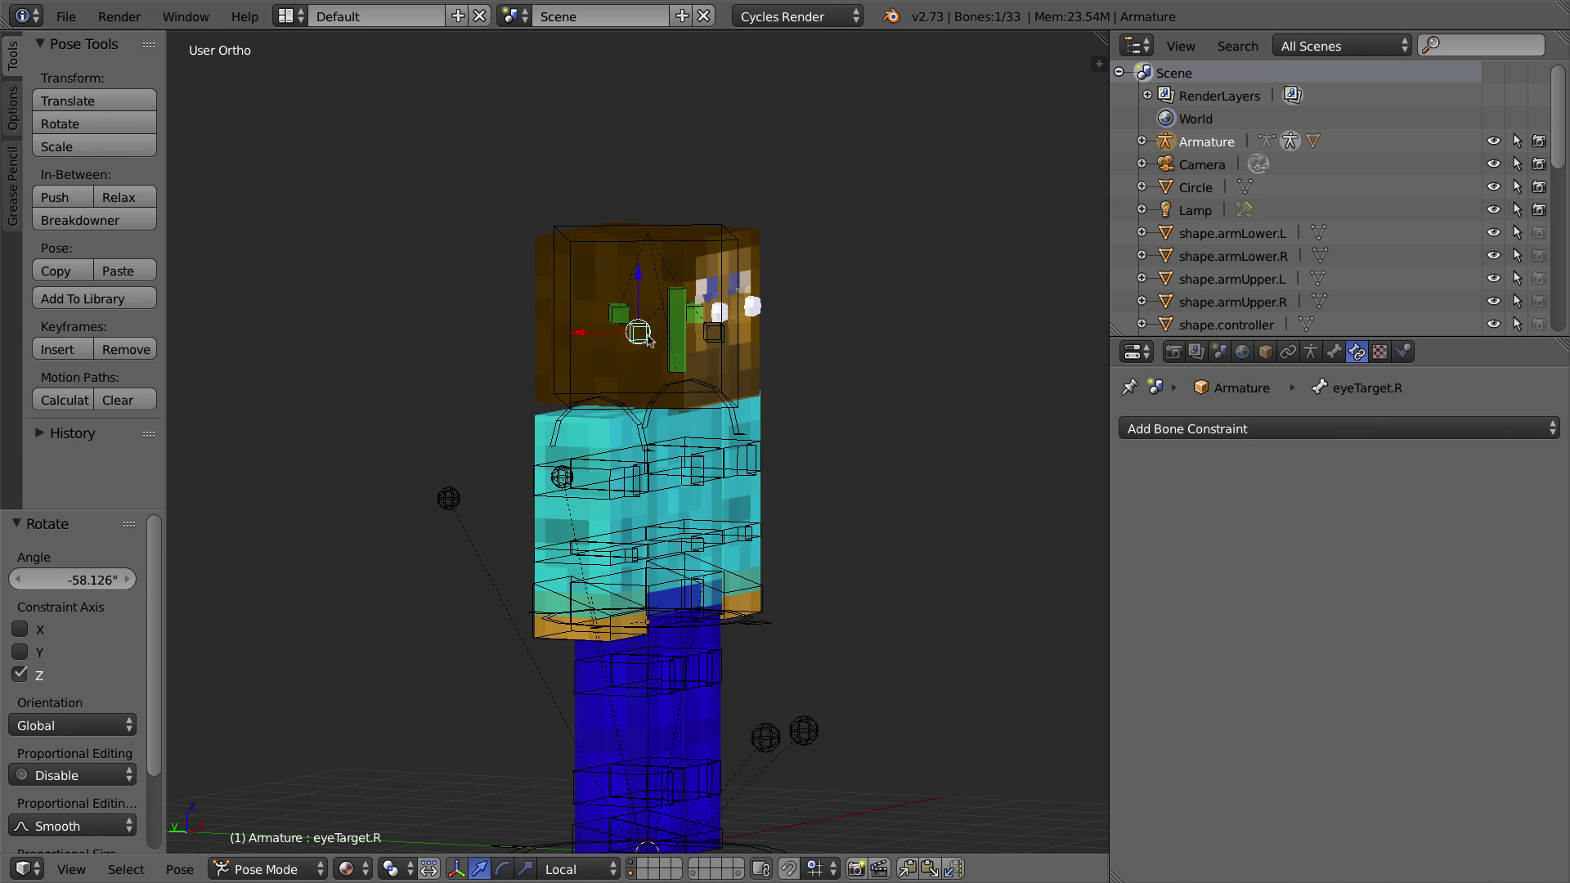
right_click(712, 332)
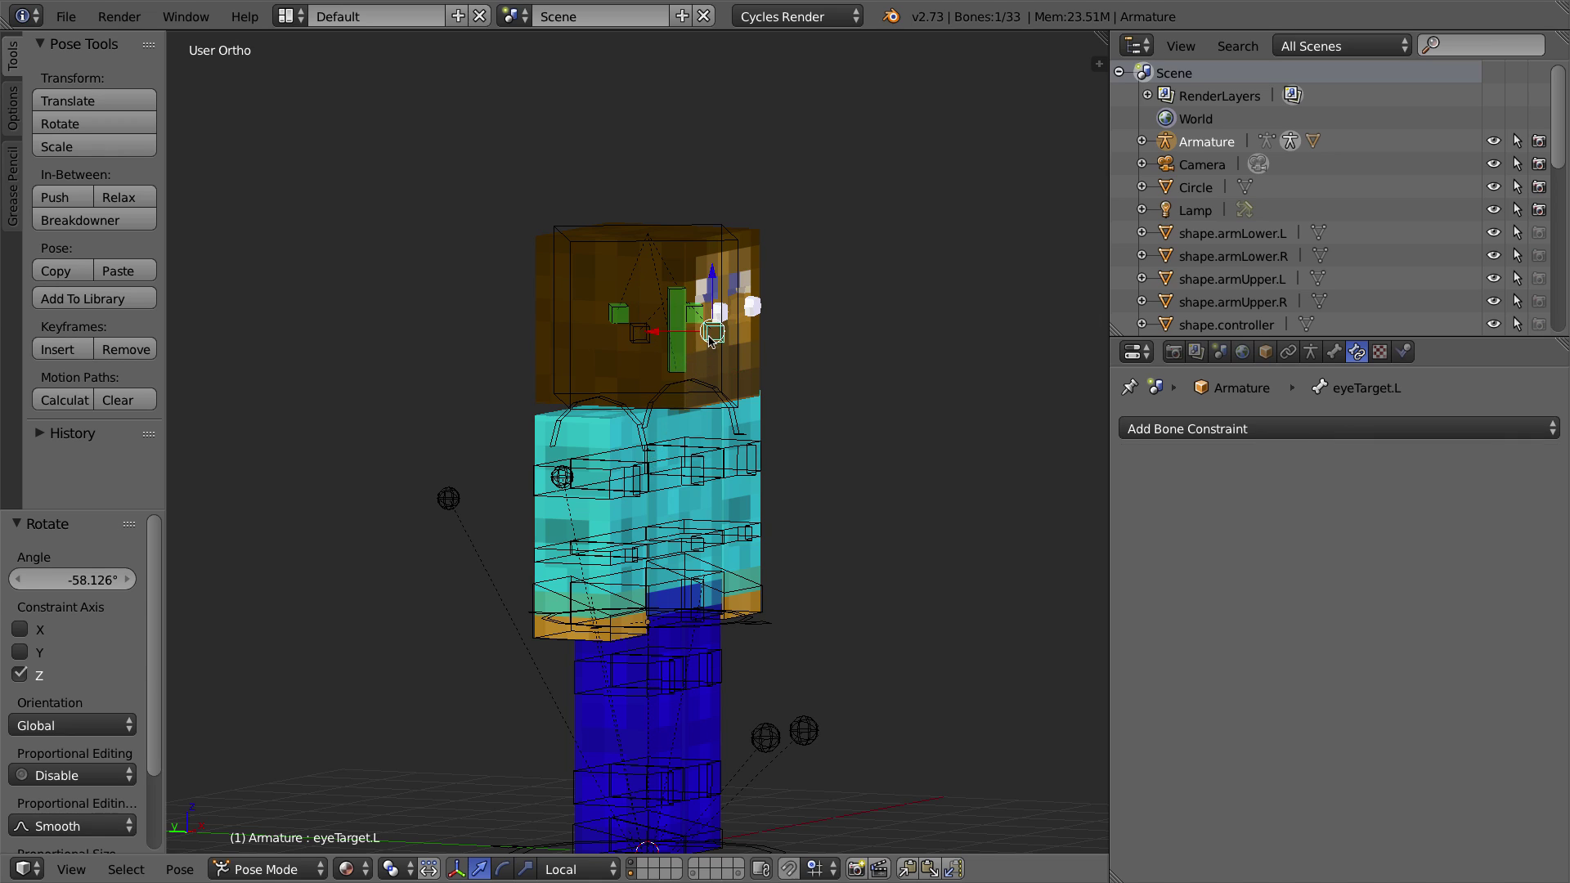
right_click(679, 295)
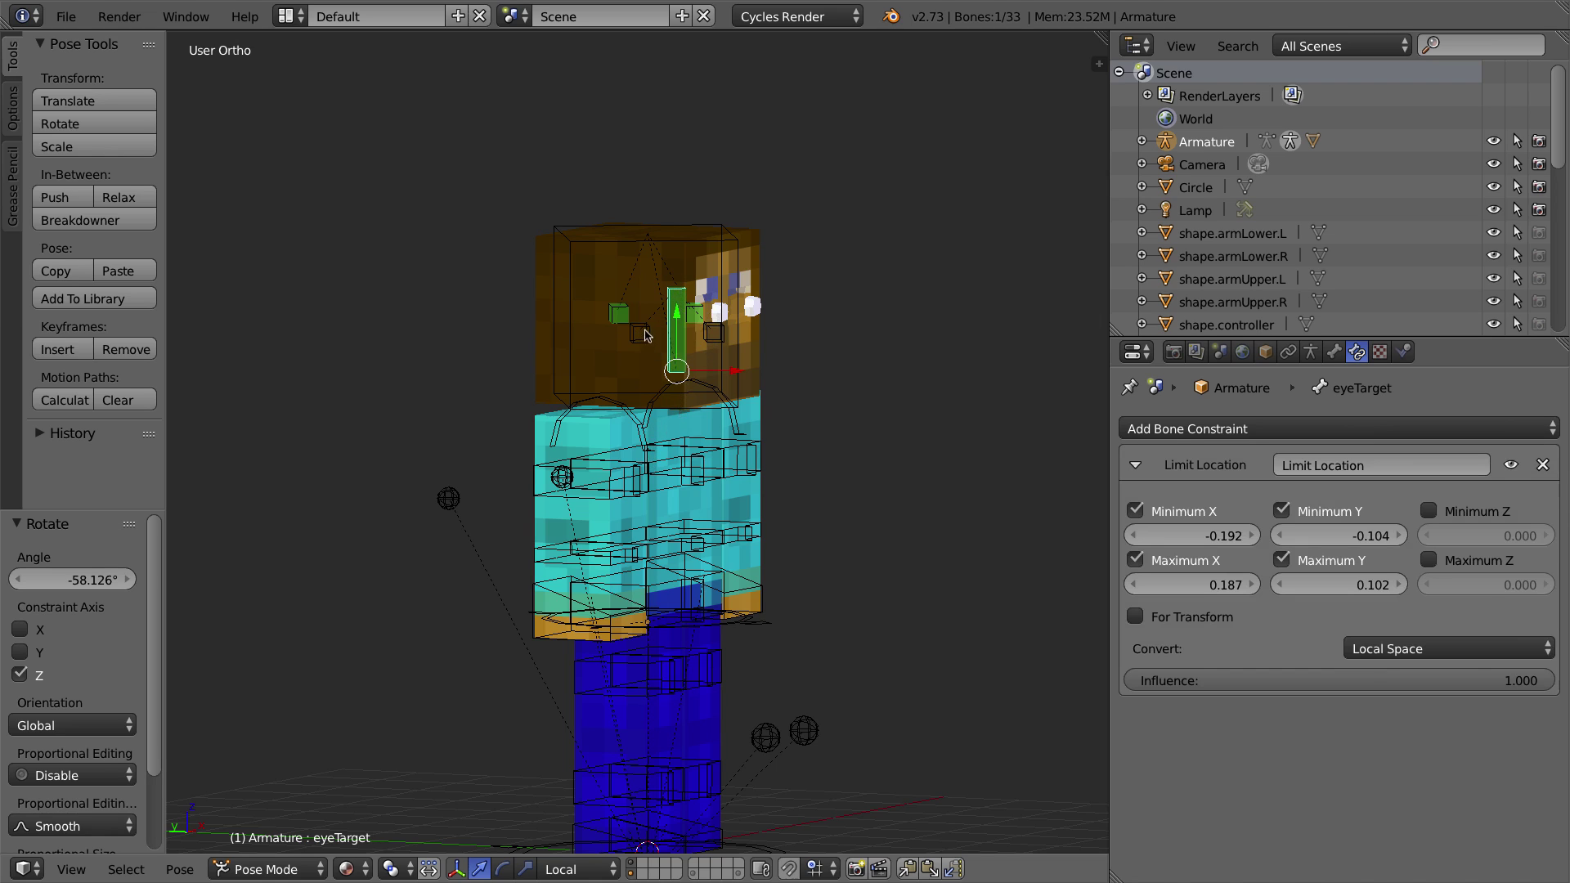
right_click(637, 335)
key(g)
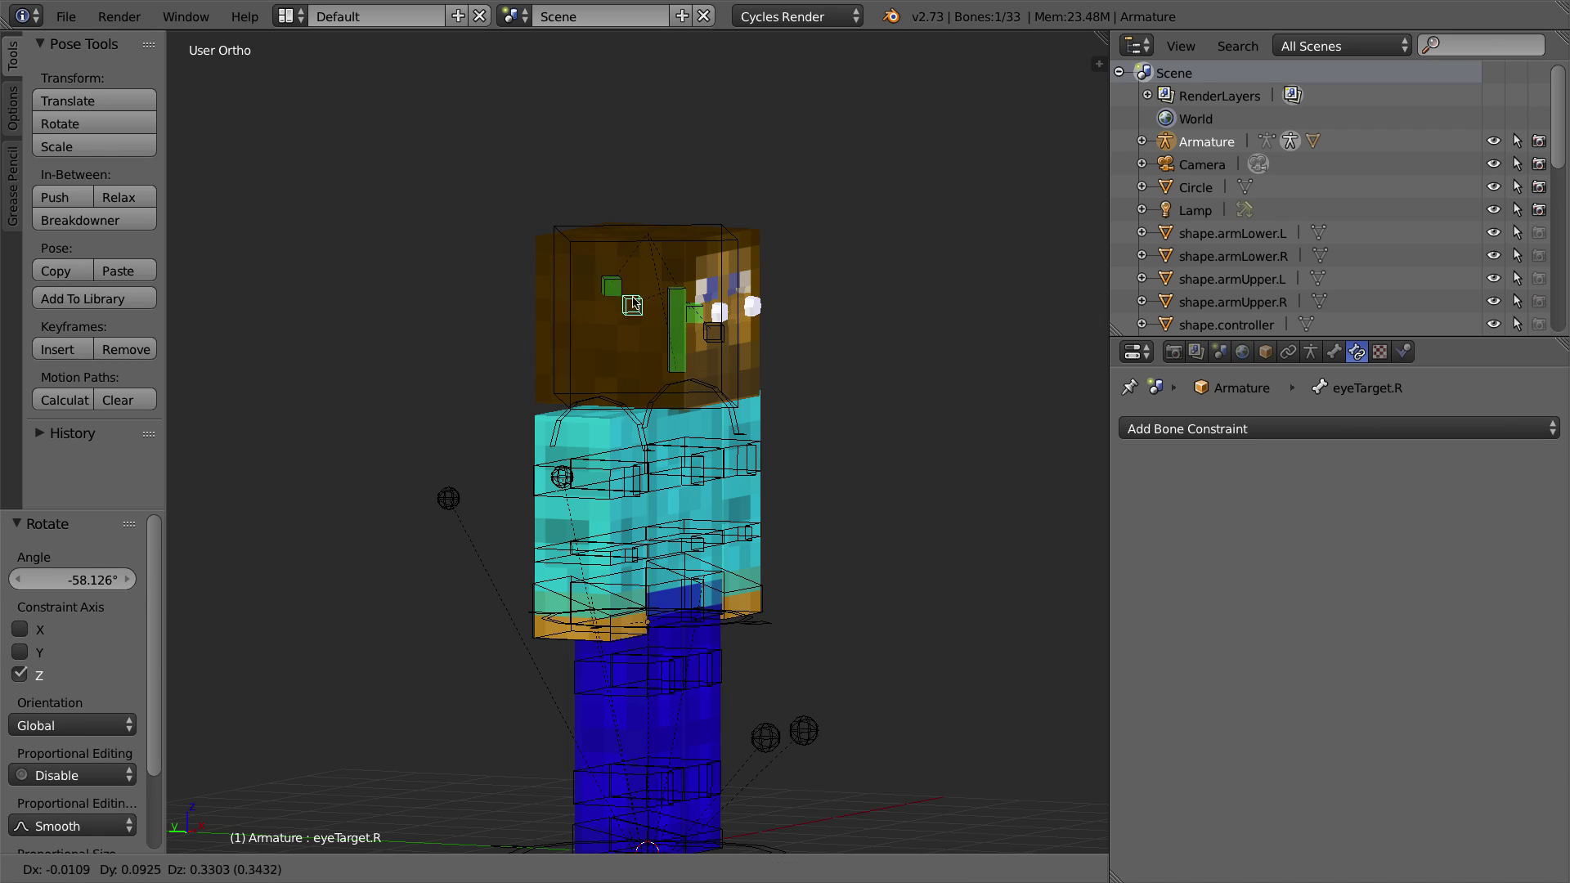
right_click(659, 293)
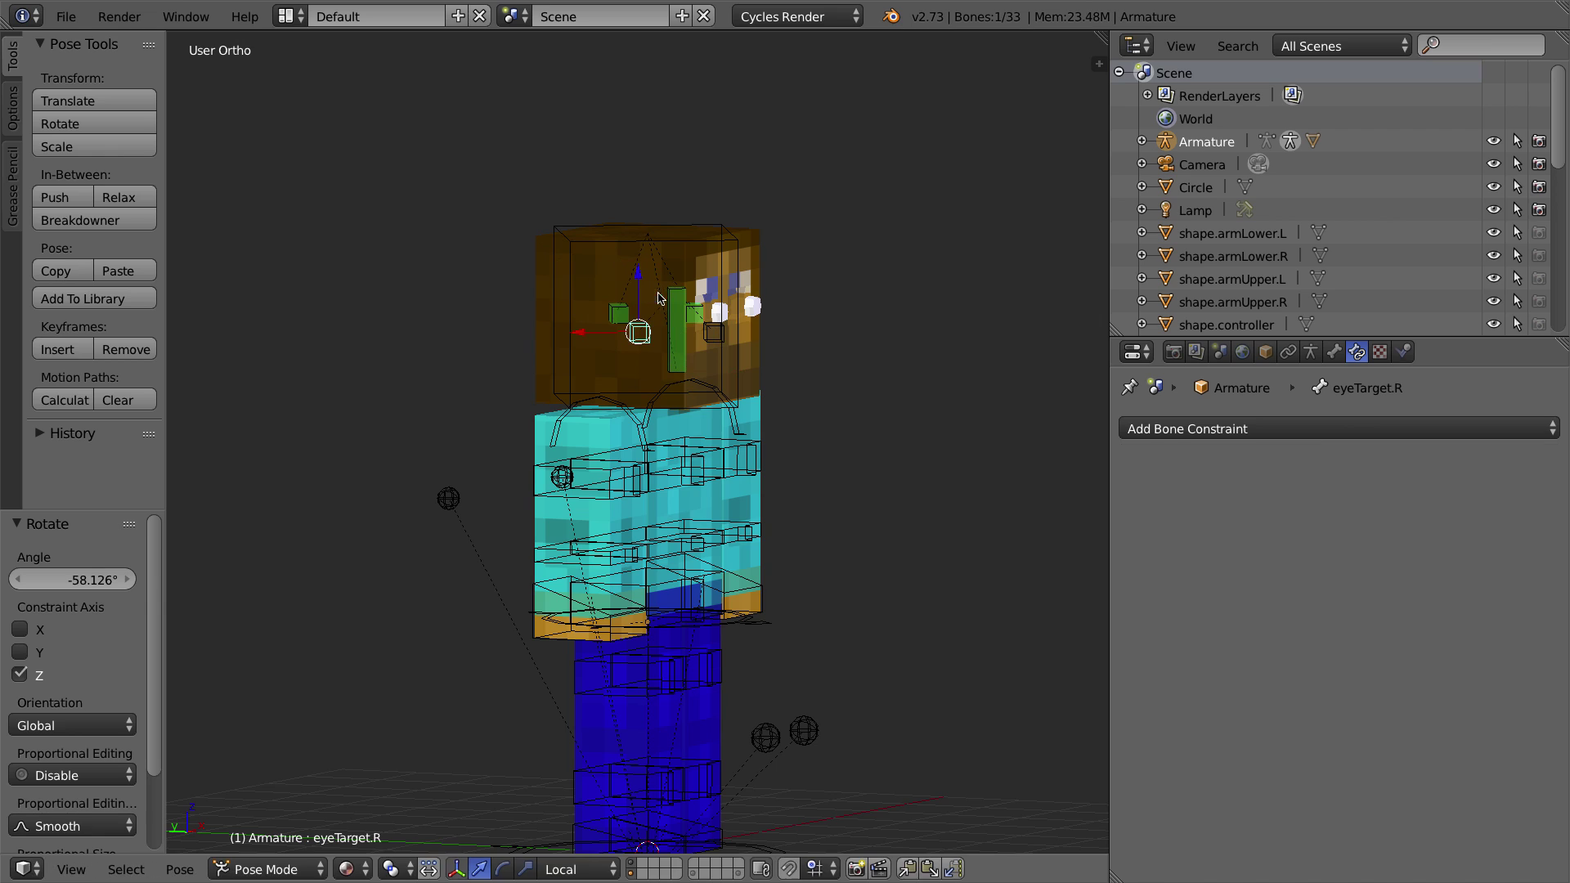
Step: Try moving the eyeTarget bone again, cancel the move, and check the space settings of the eye.R bone's Copy Location constraint
right_click(677, 303)
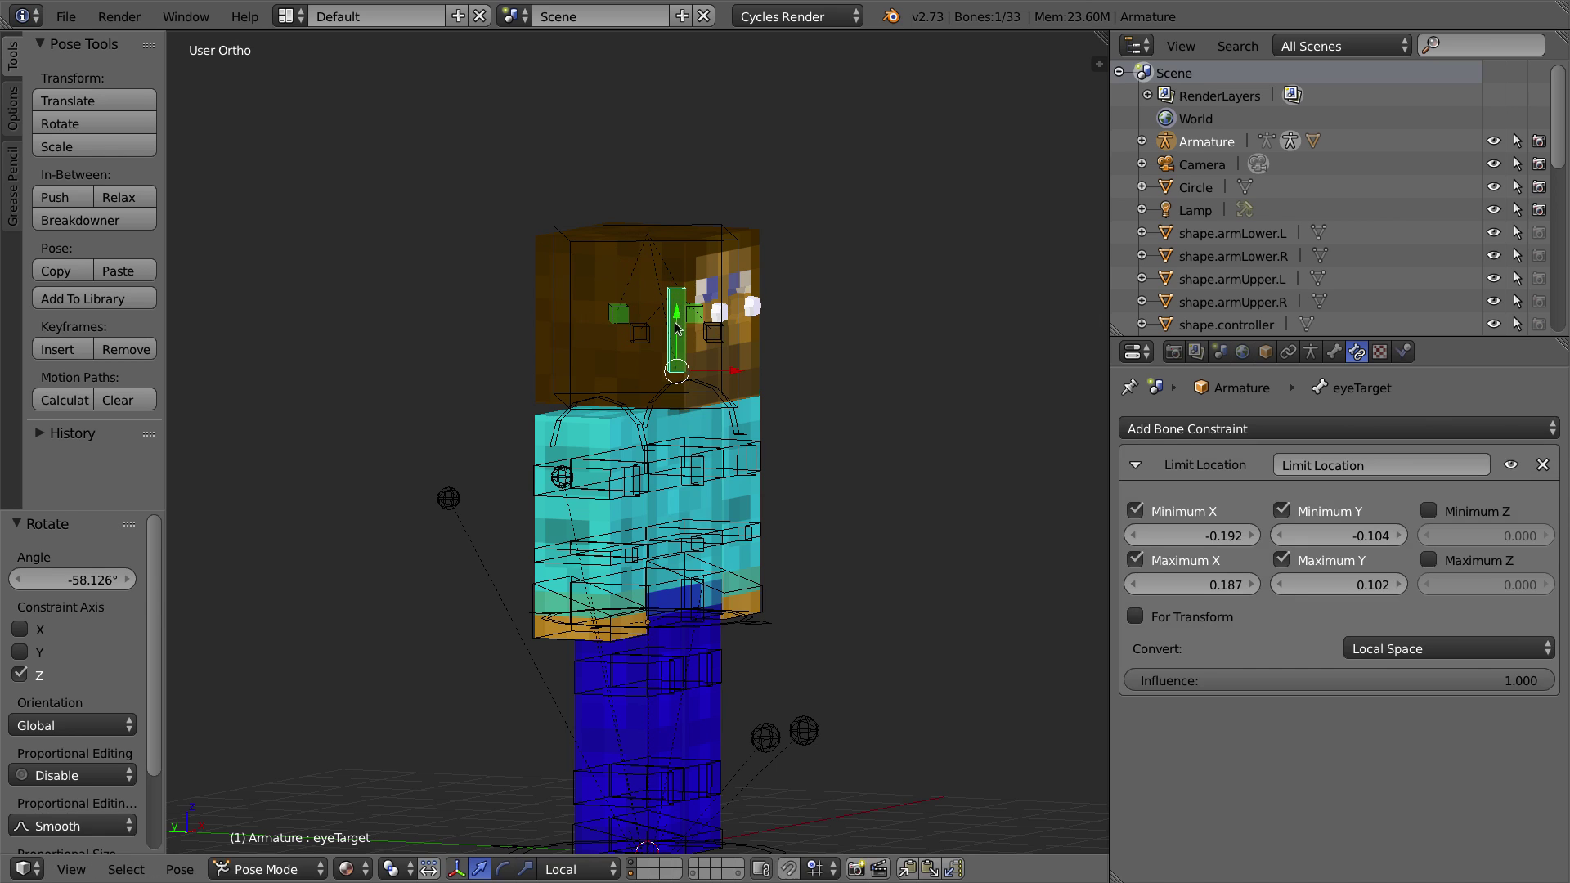
key(g)
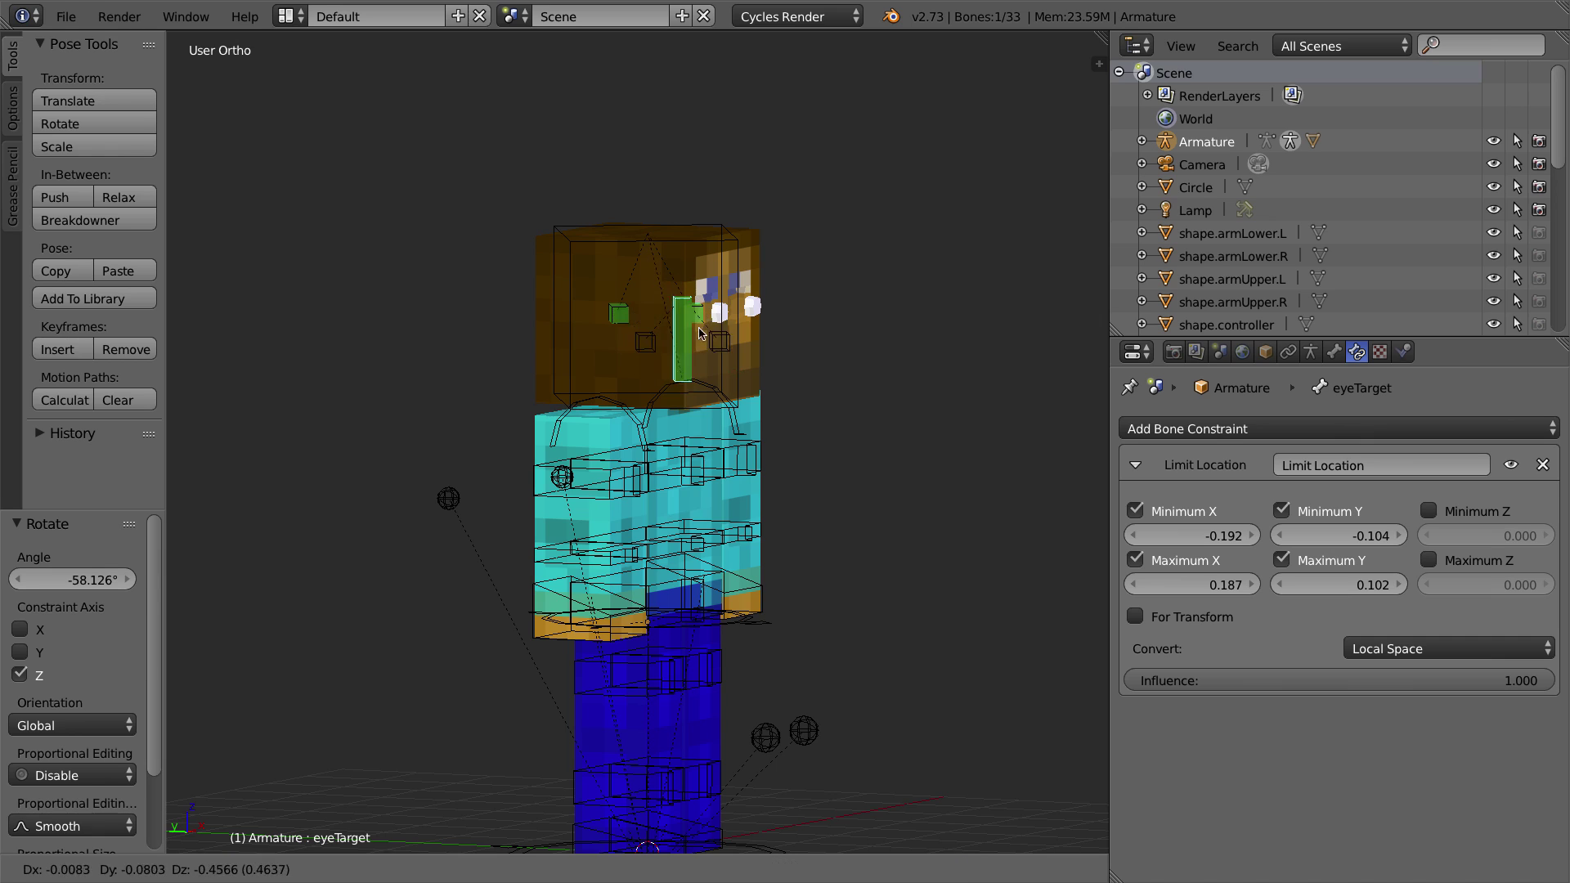
right_click(697, 285)
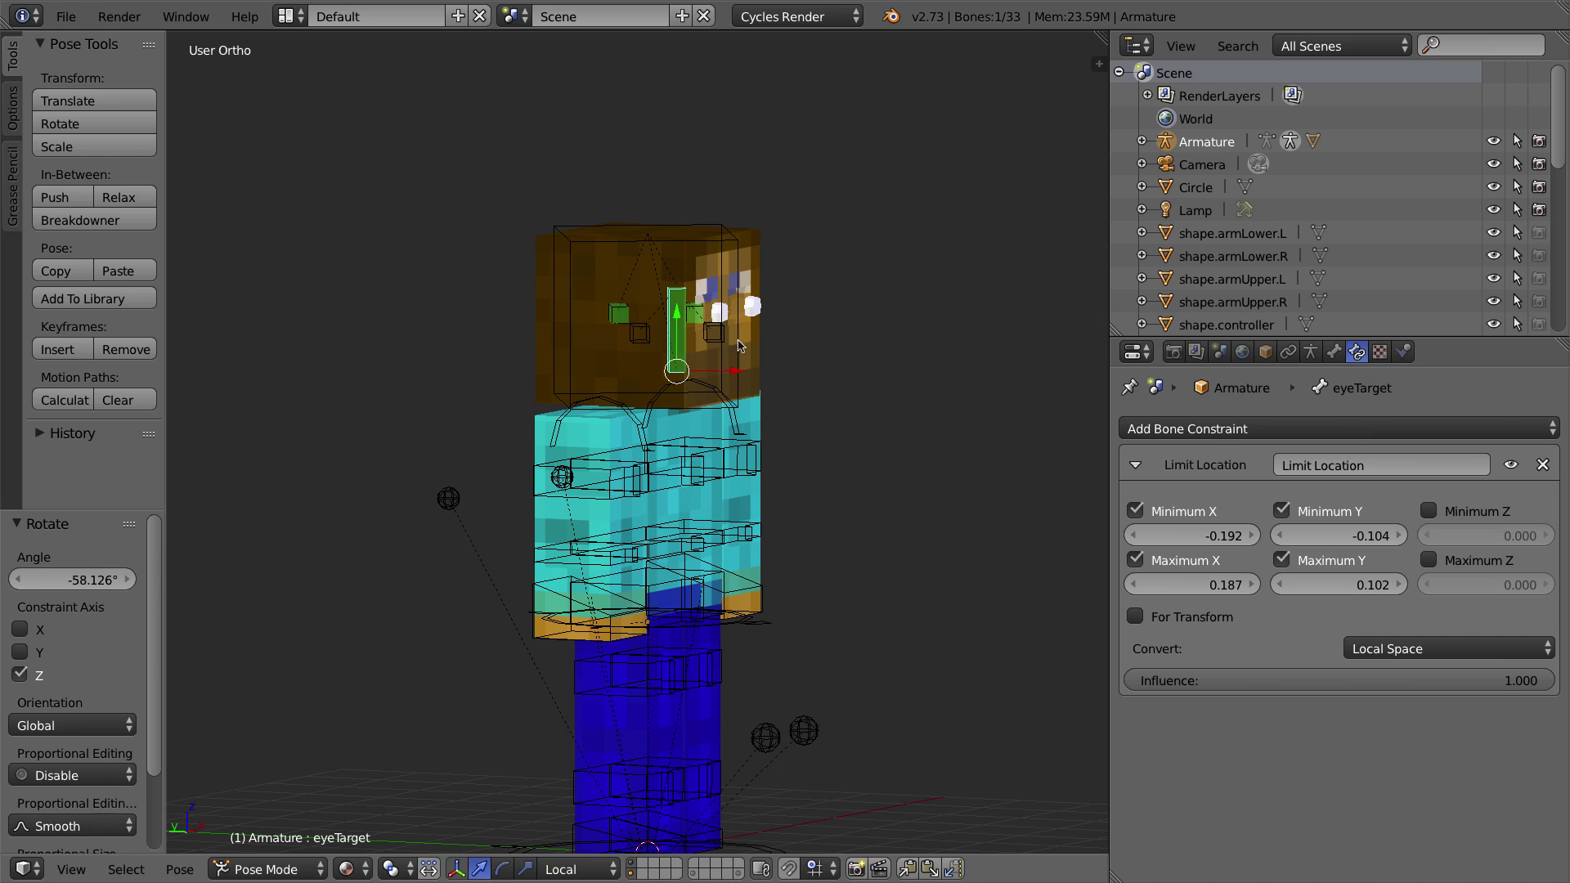
right_click(612, 319)
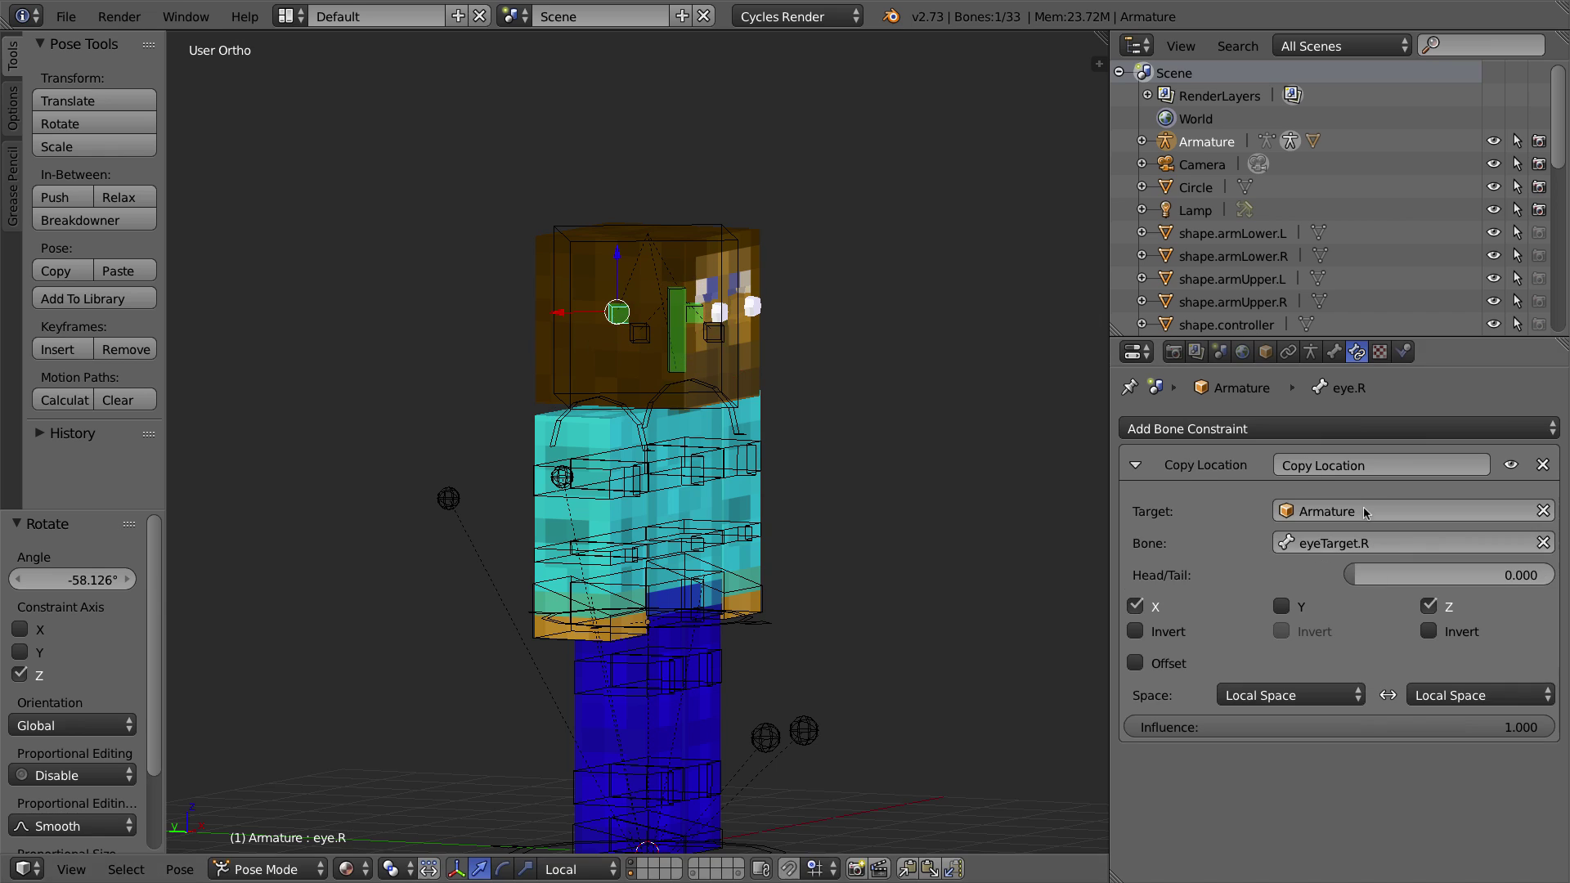
click(1509, 696)
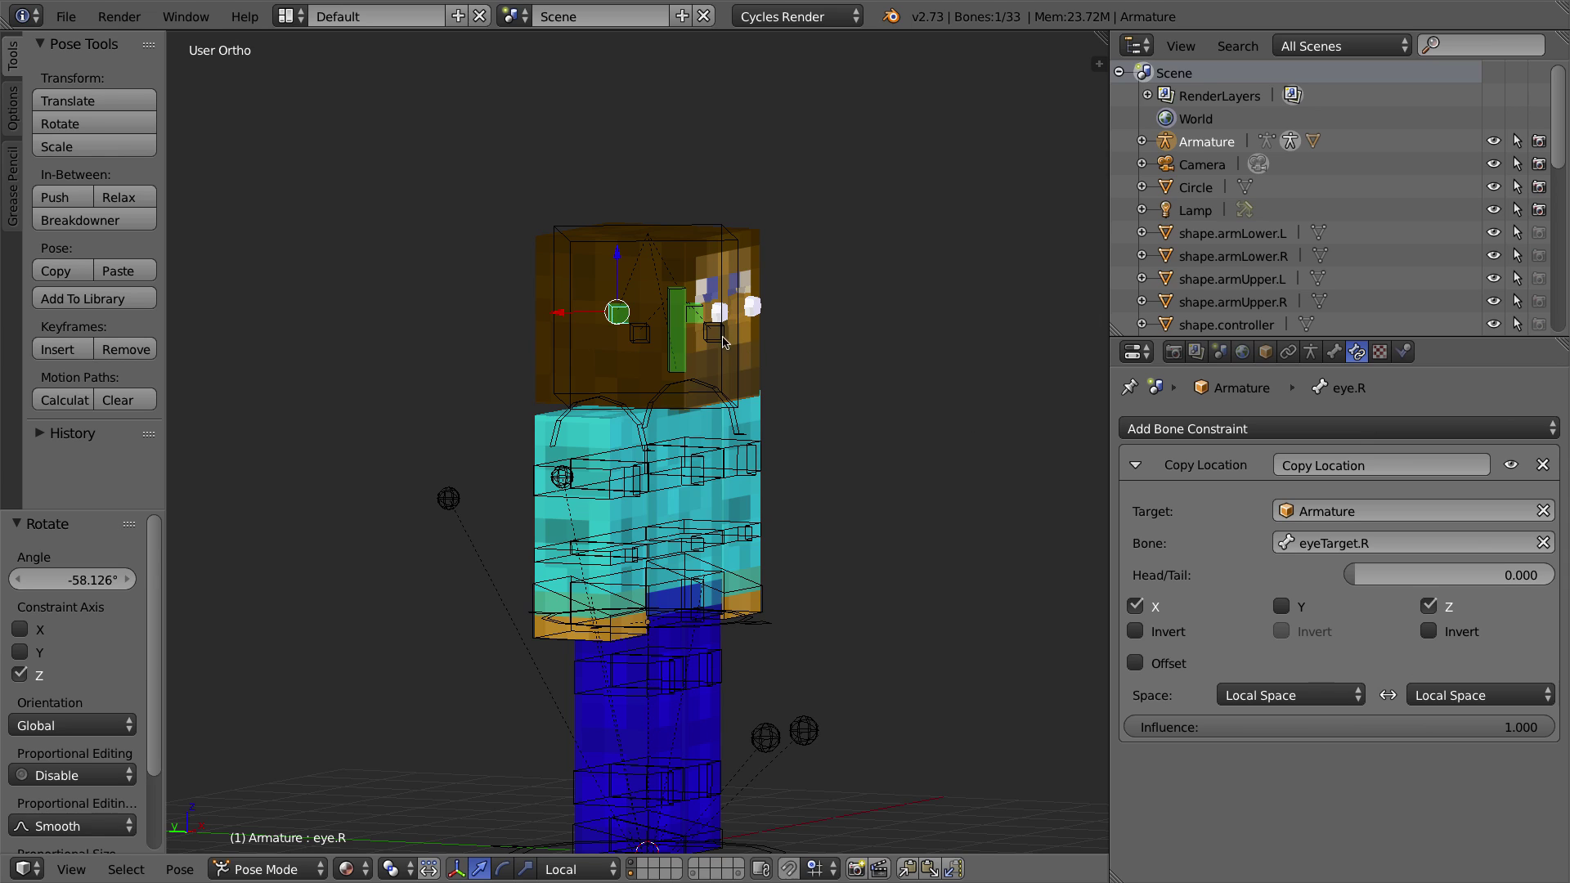
Step: Clear the head bone's rotation and delete the Copy Location constraints from the eye.R and eye.L bones
right_click(617, 246)
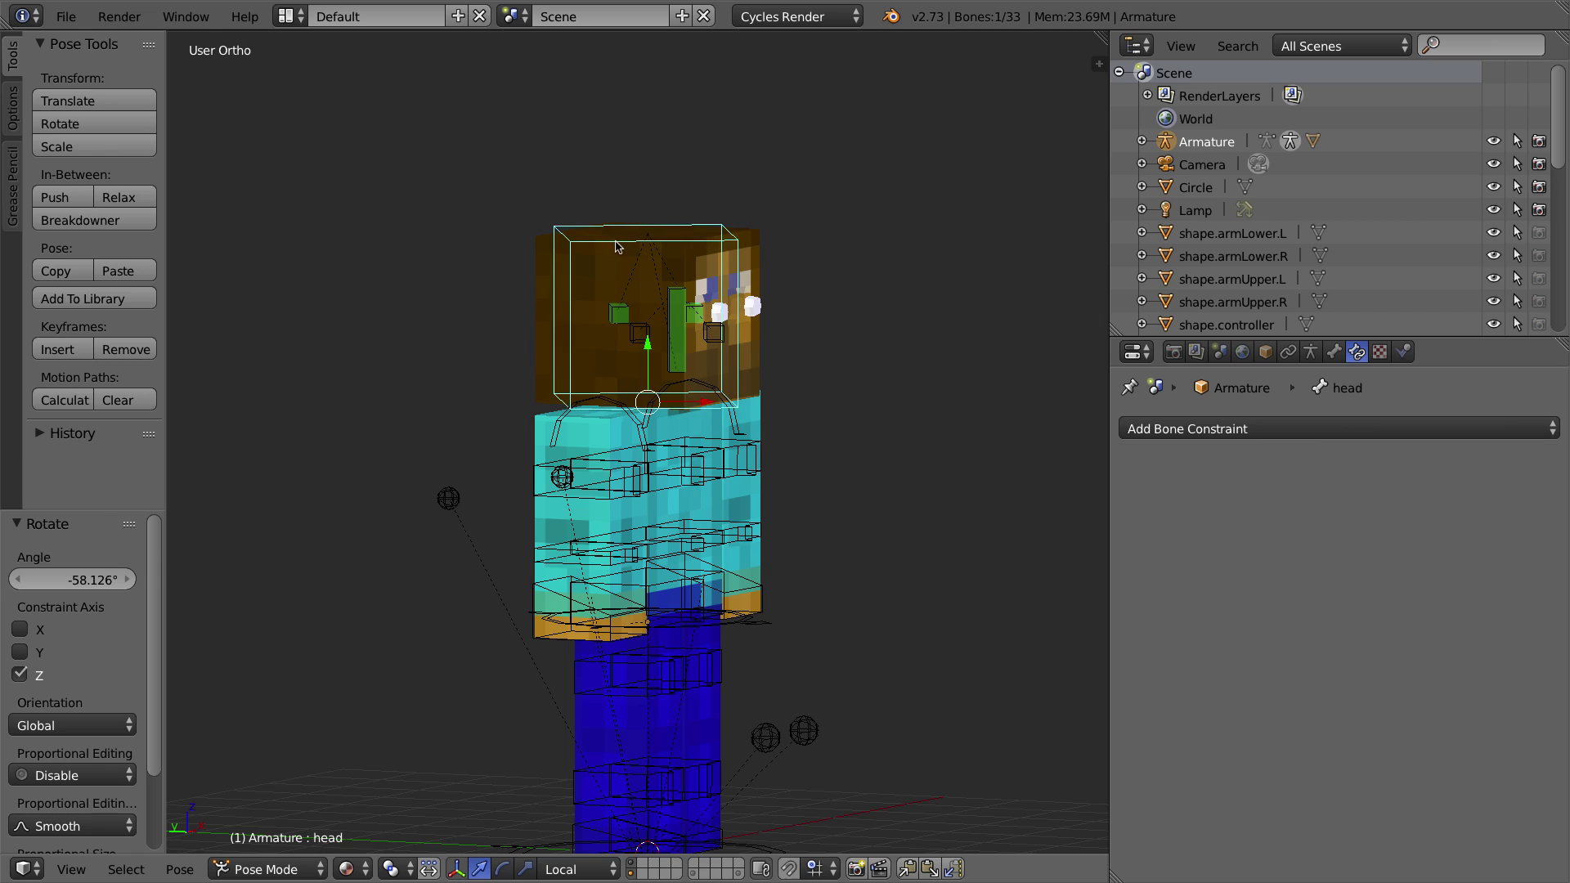
key(alt+r)
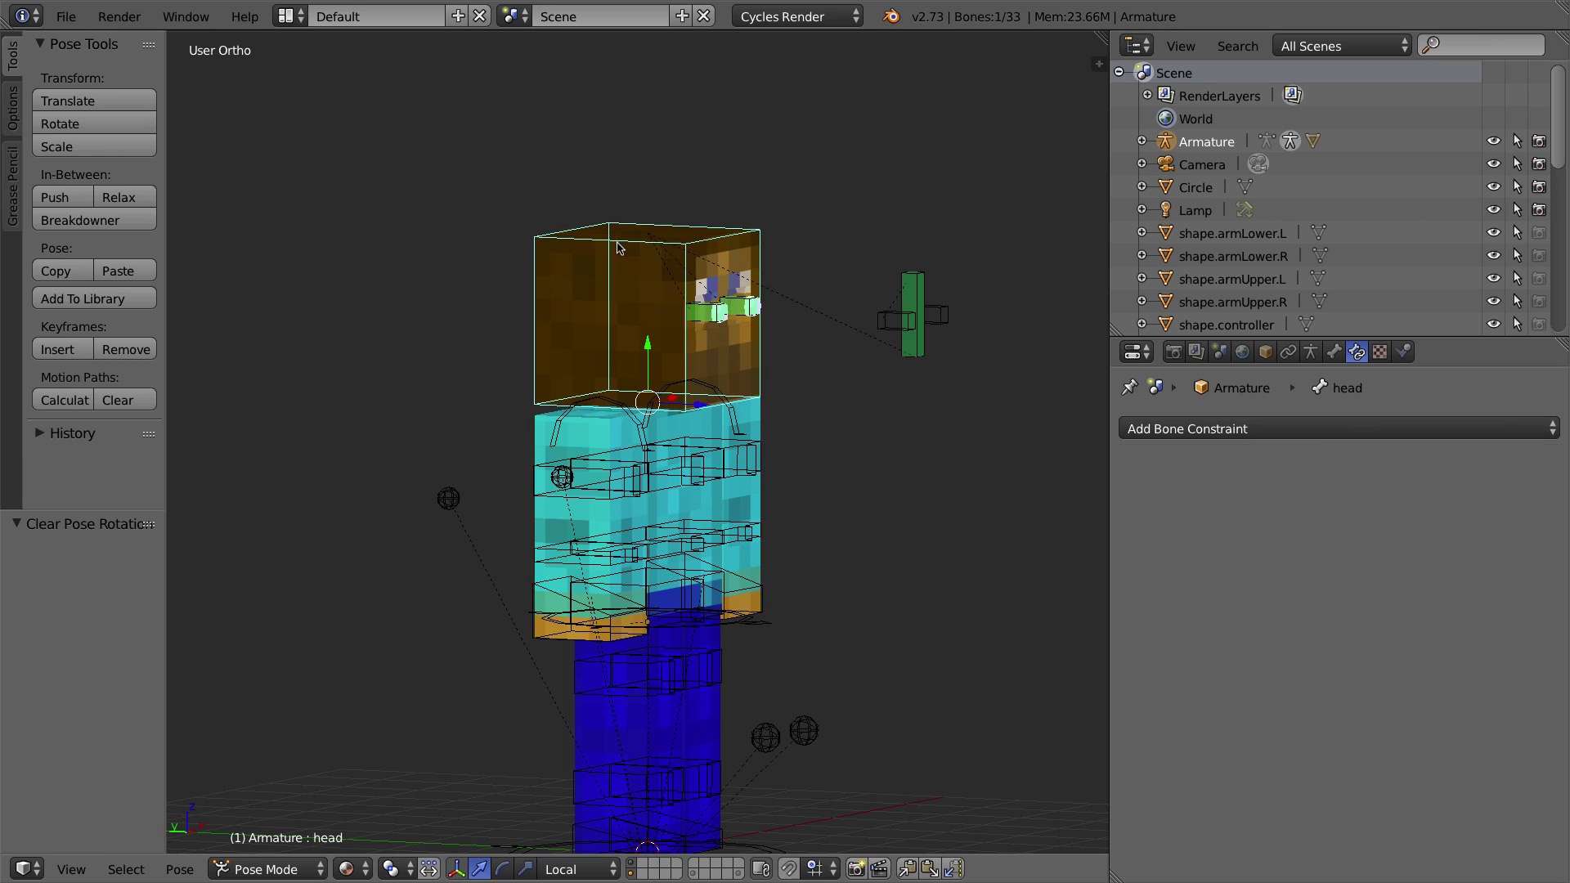
right_click(700, 311)
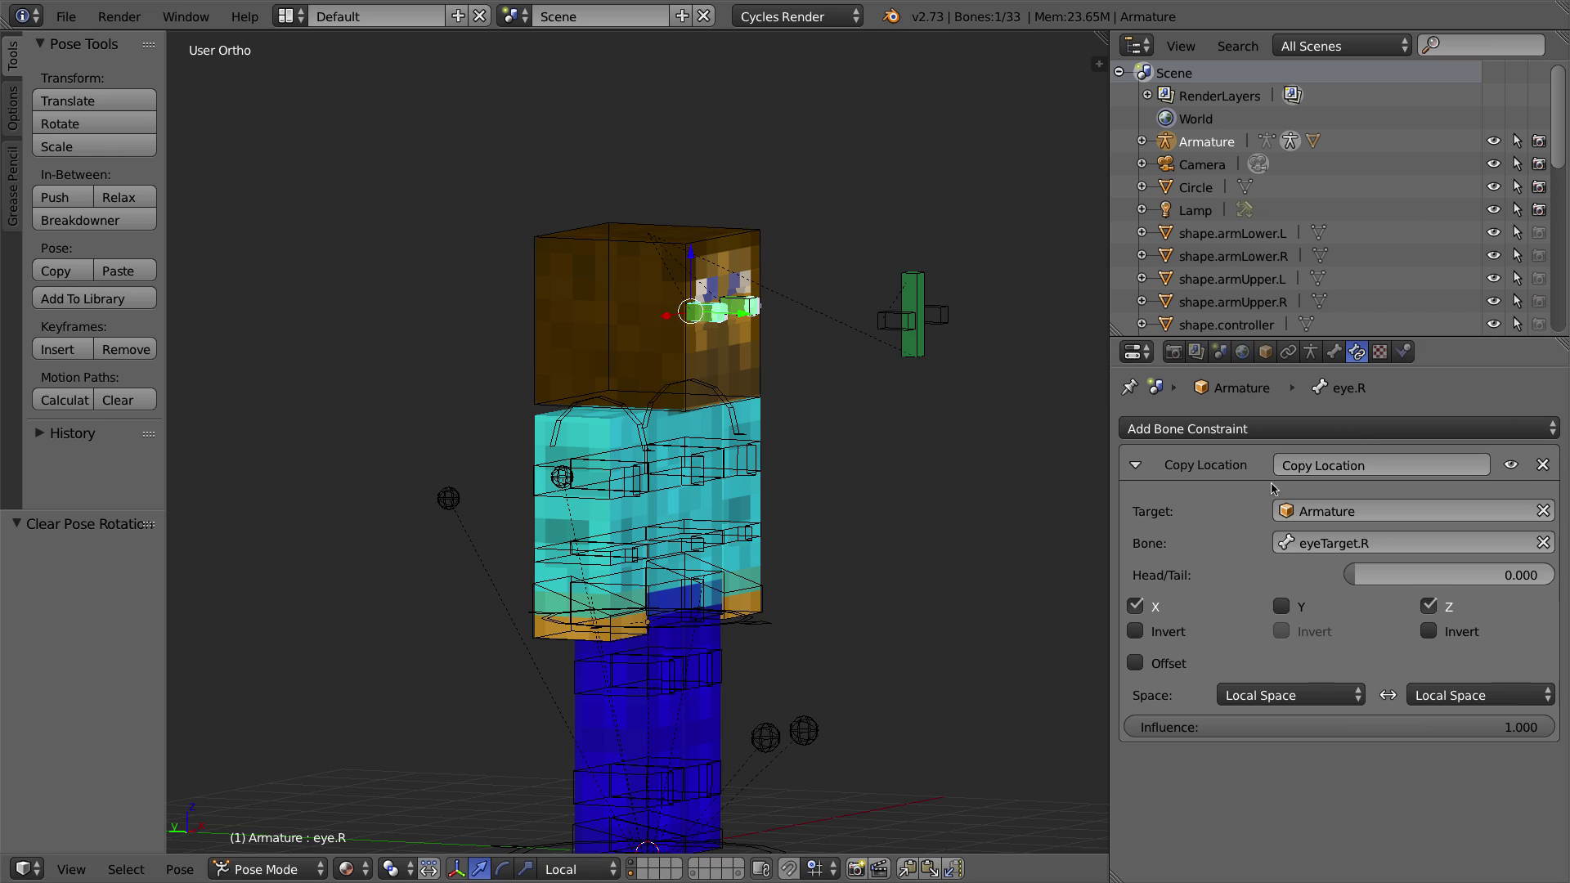
click(1543, 465)
right_click(736, 303)
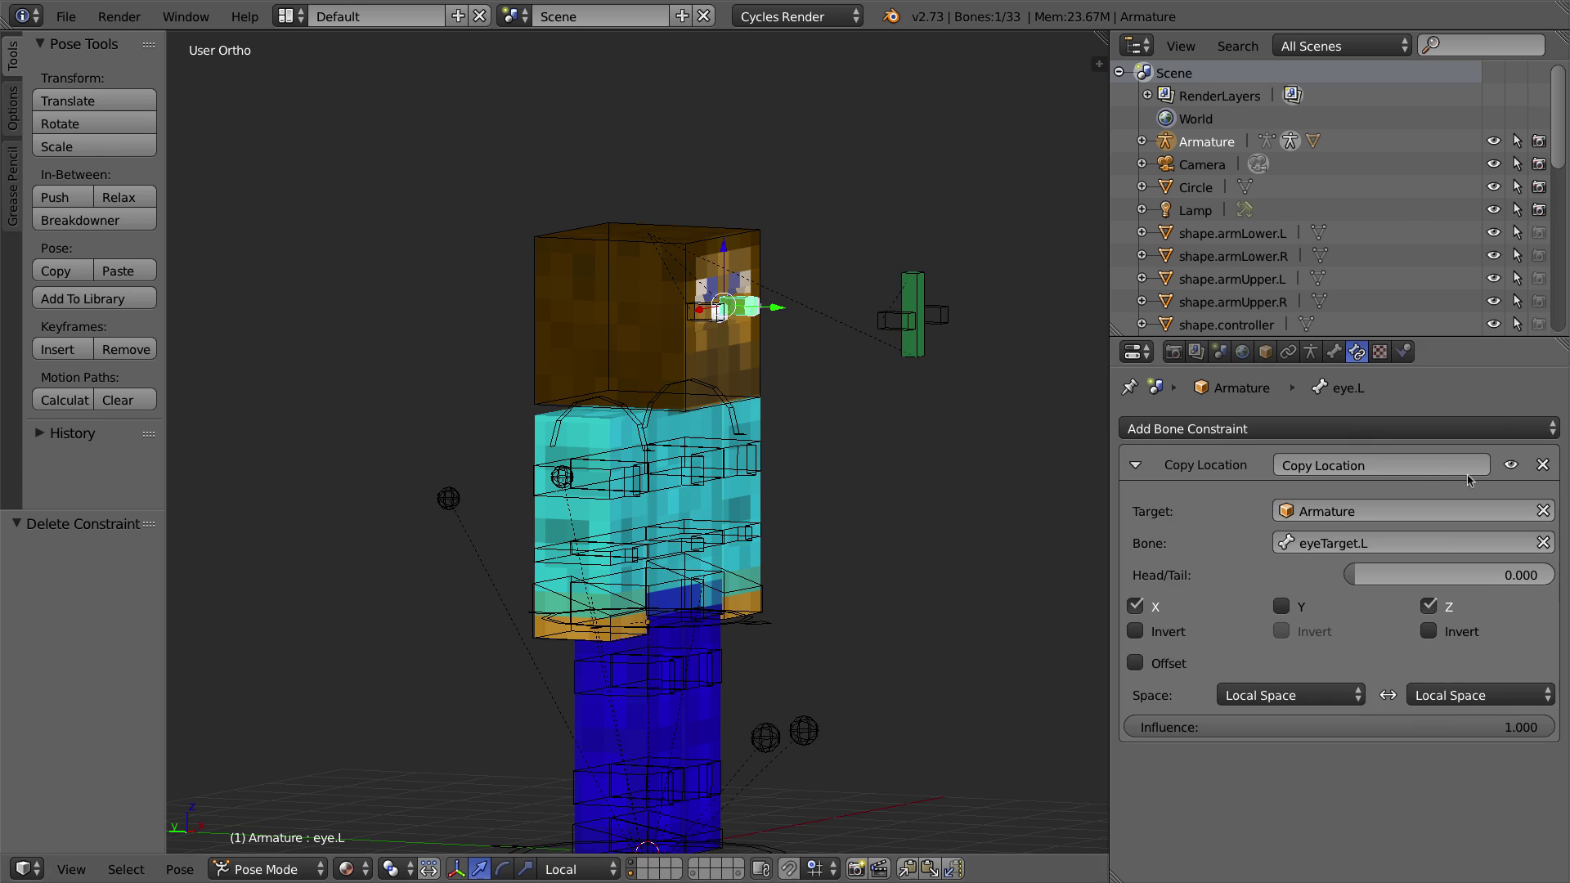
right_click(707, 317)
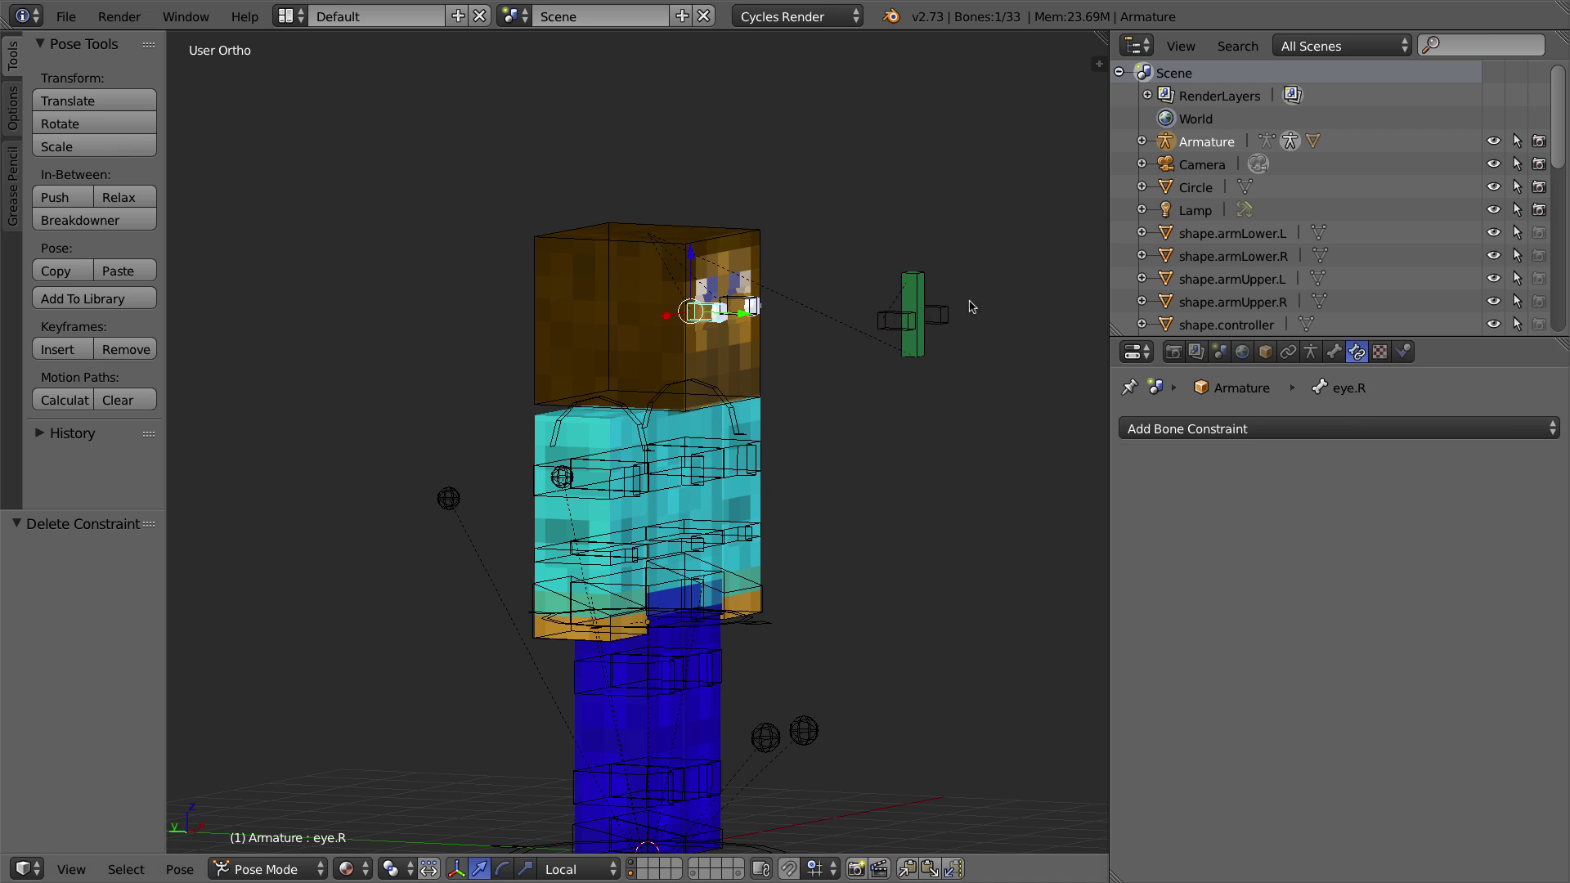
Step: In Edit Mode, parent the eye.R bone to the eyeTarget.R bone with Keep Offset
middle_drag(860, 320, 875, 344)
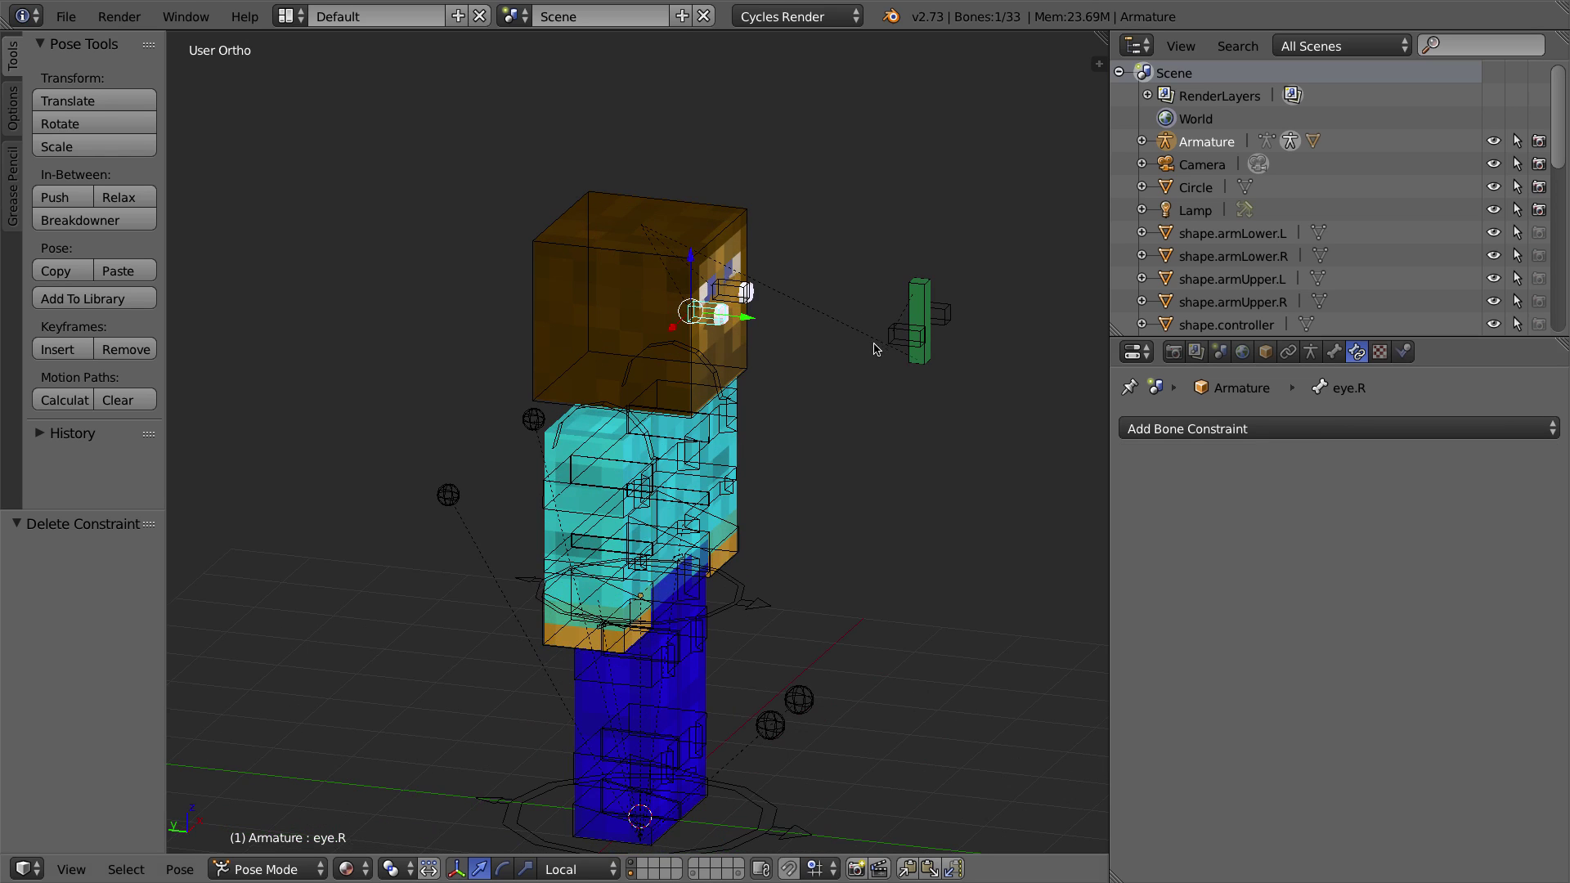
right_click(924, 286)
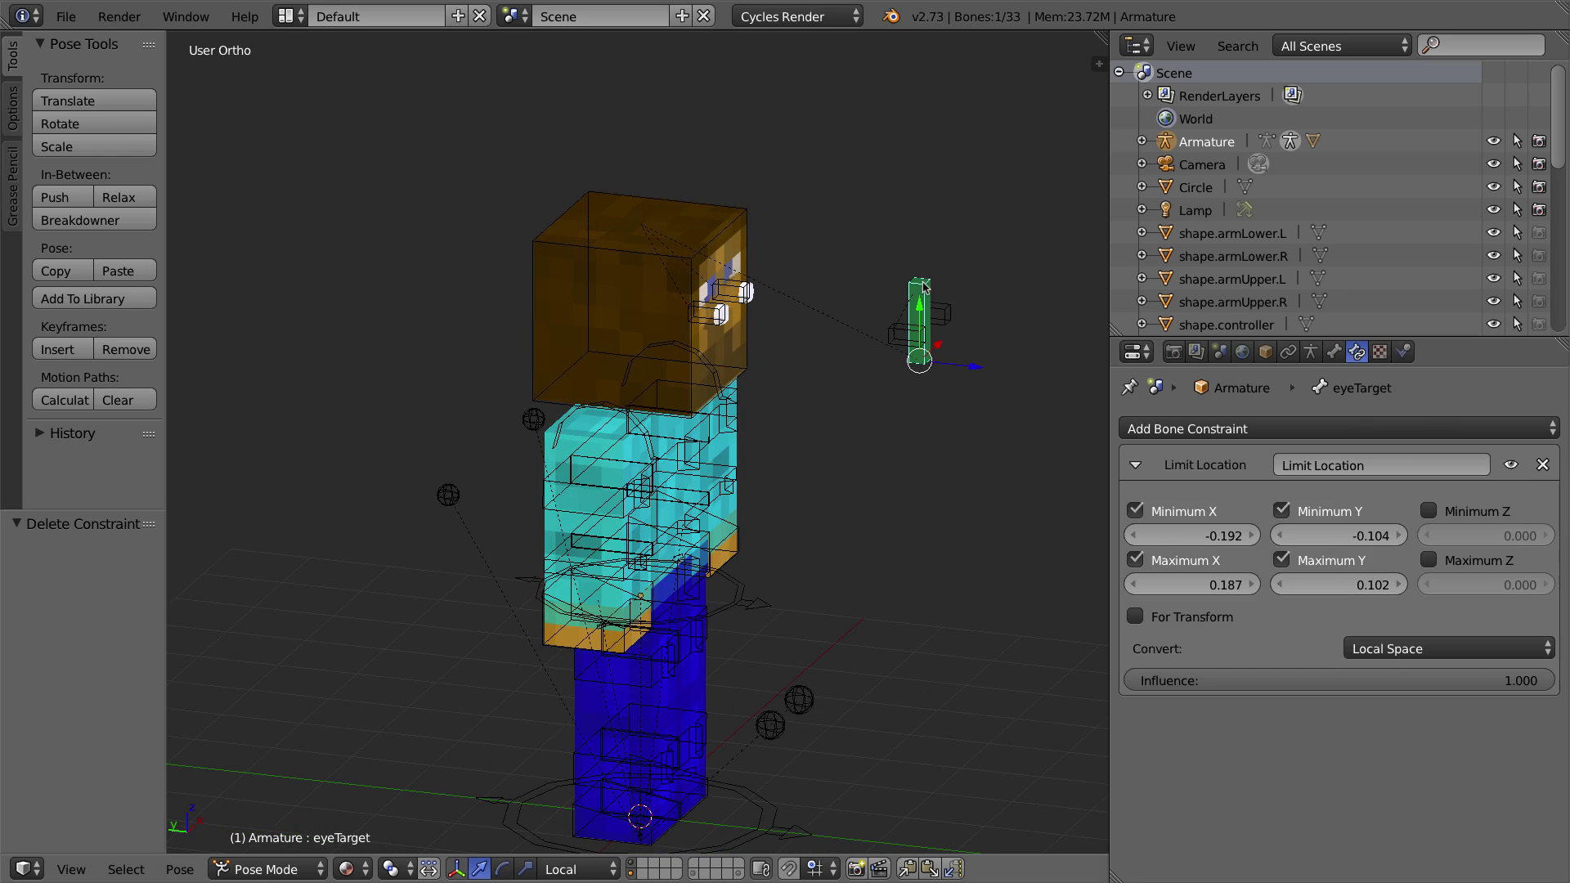
right_click(738, 222)
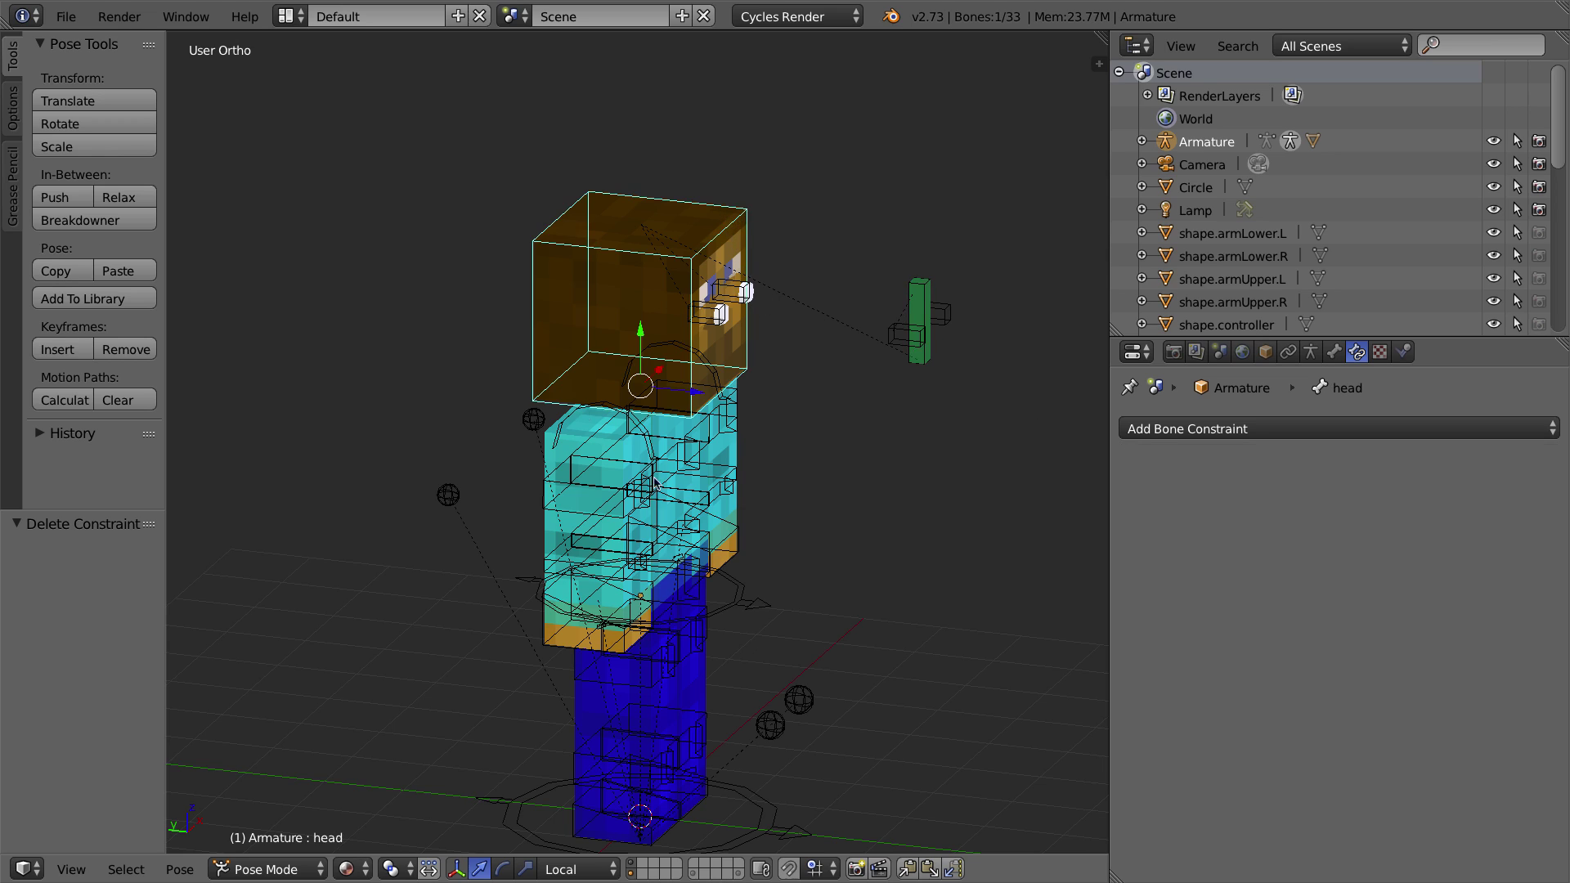
right_click(719, 311)
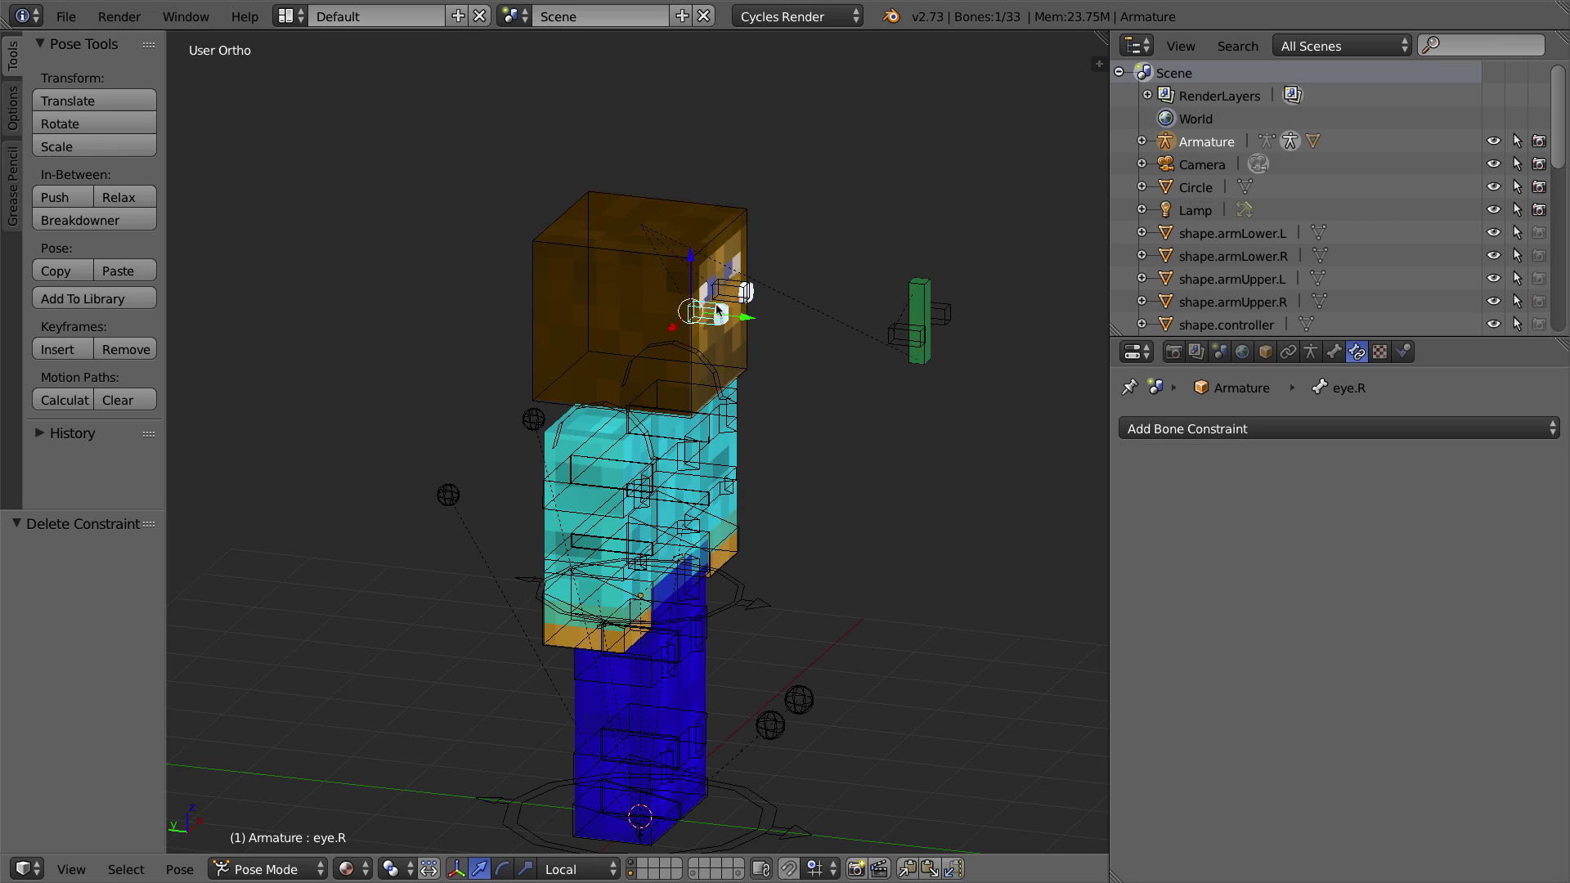
key(Tab)
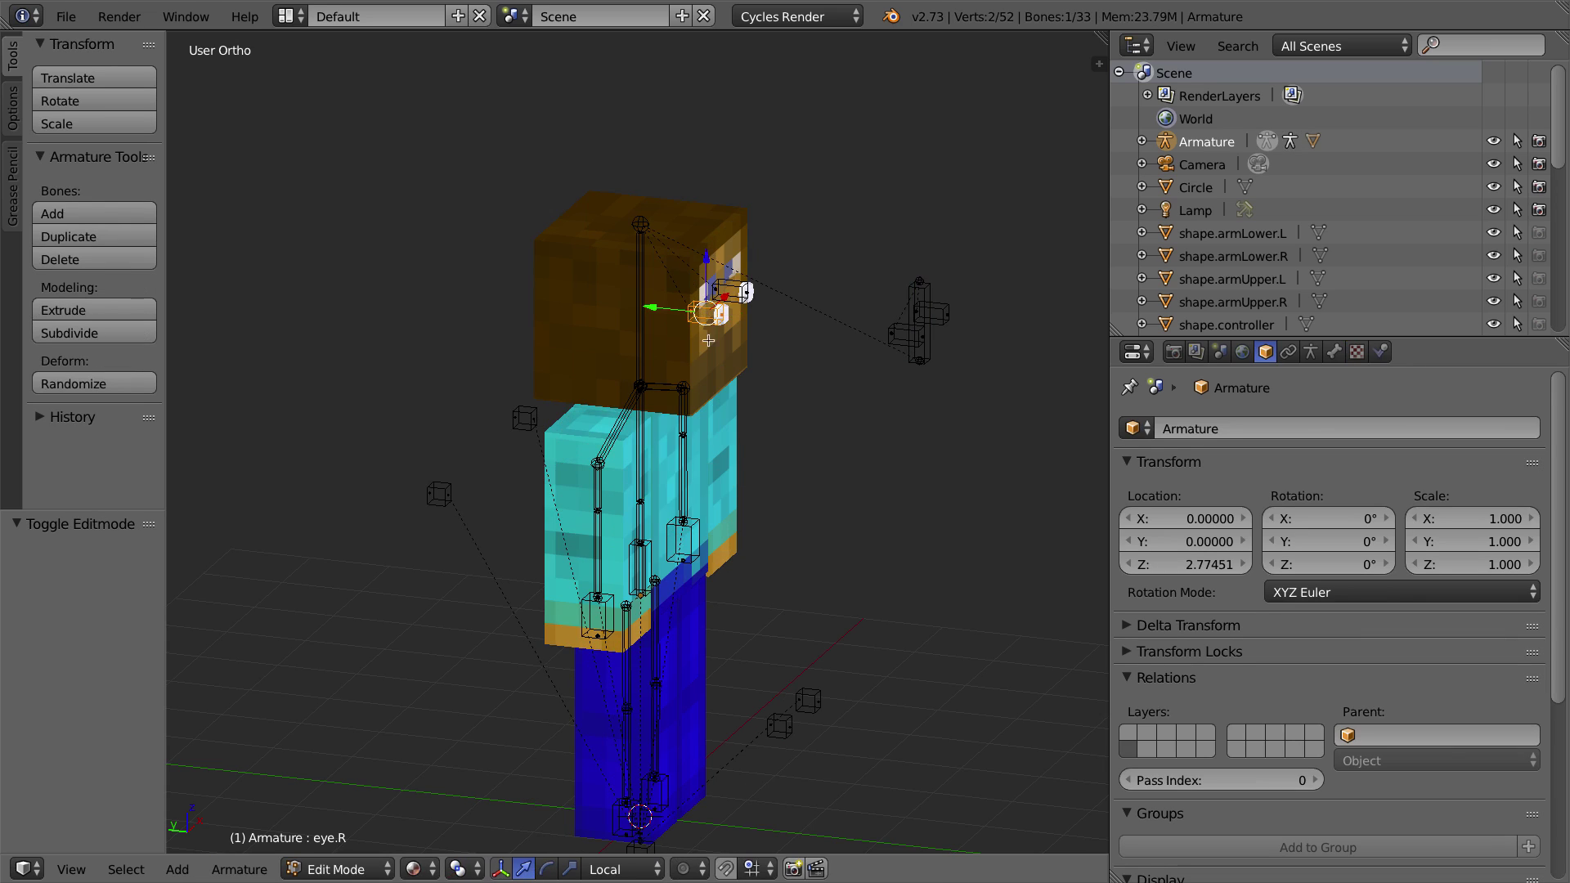
shift+right_click(903, 333)
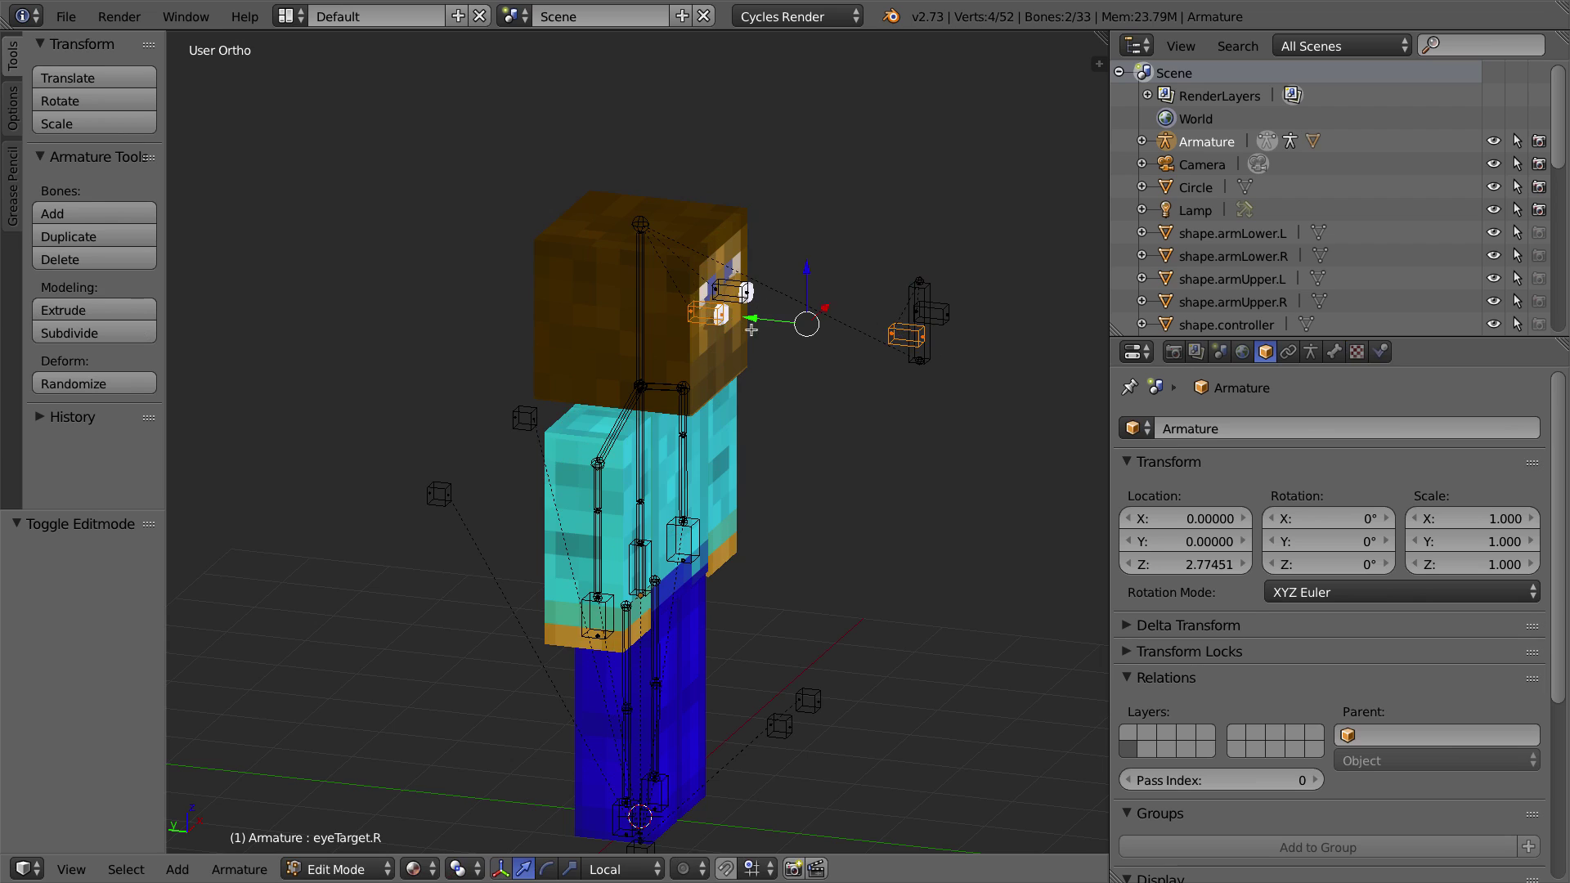
key(ctrl+p)
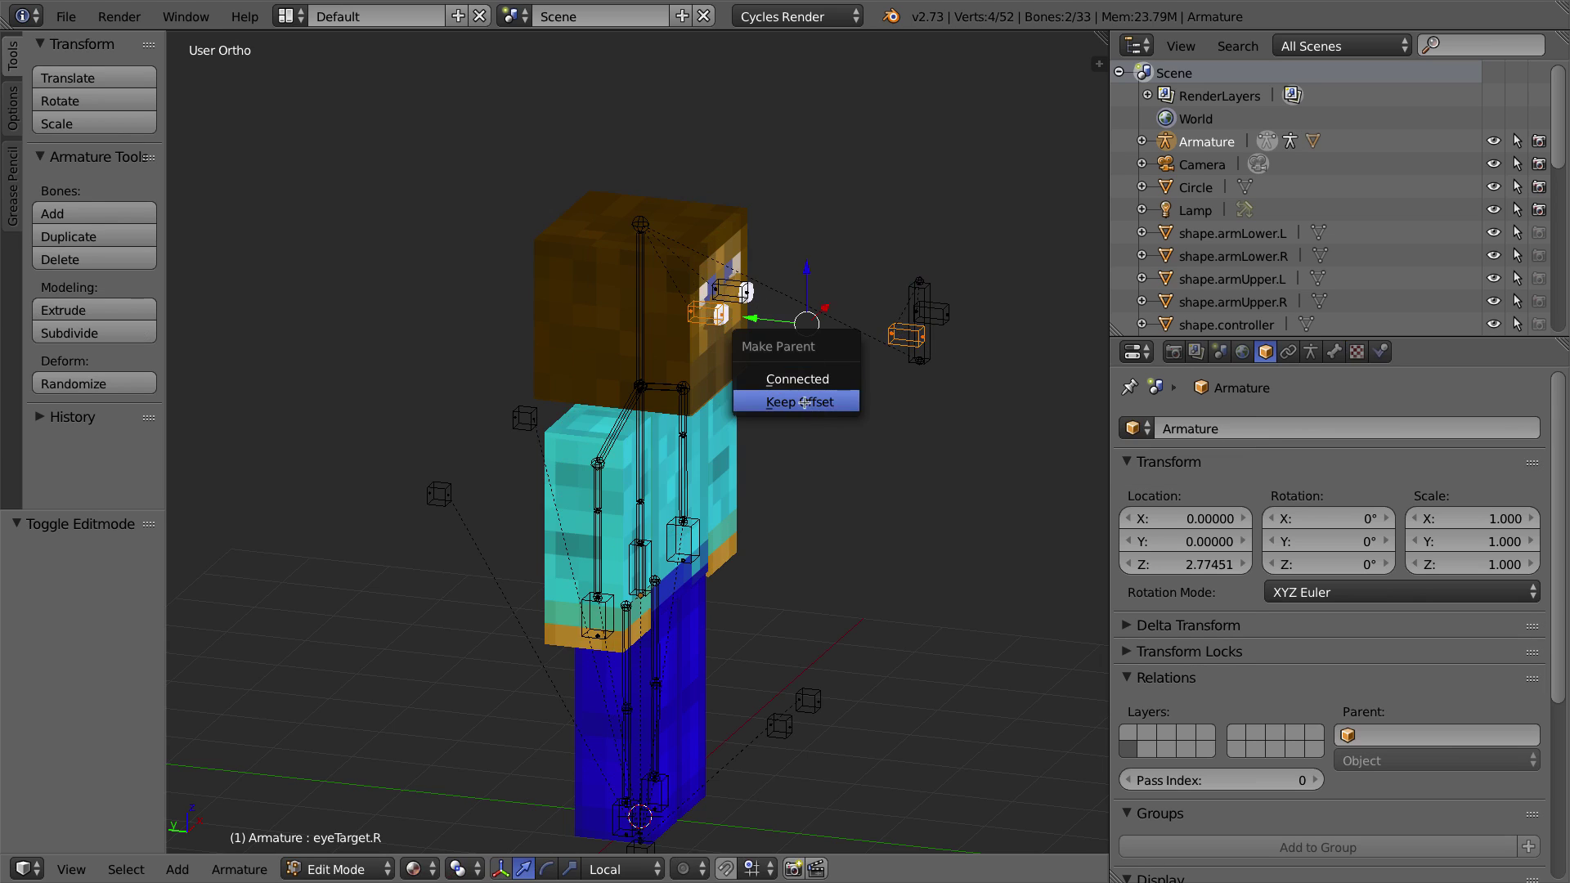
click(805, 402)
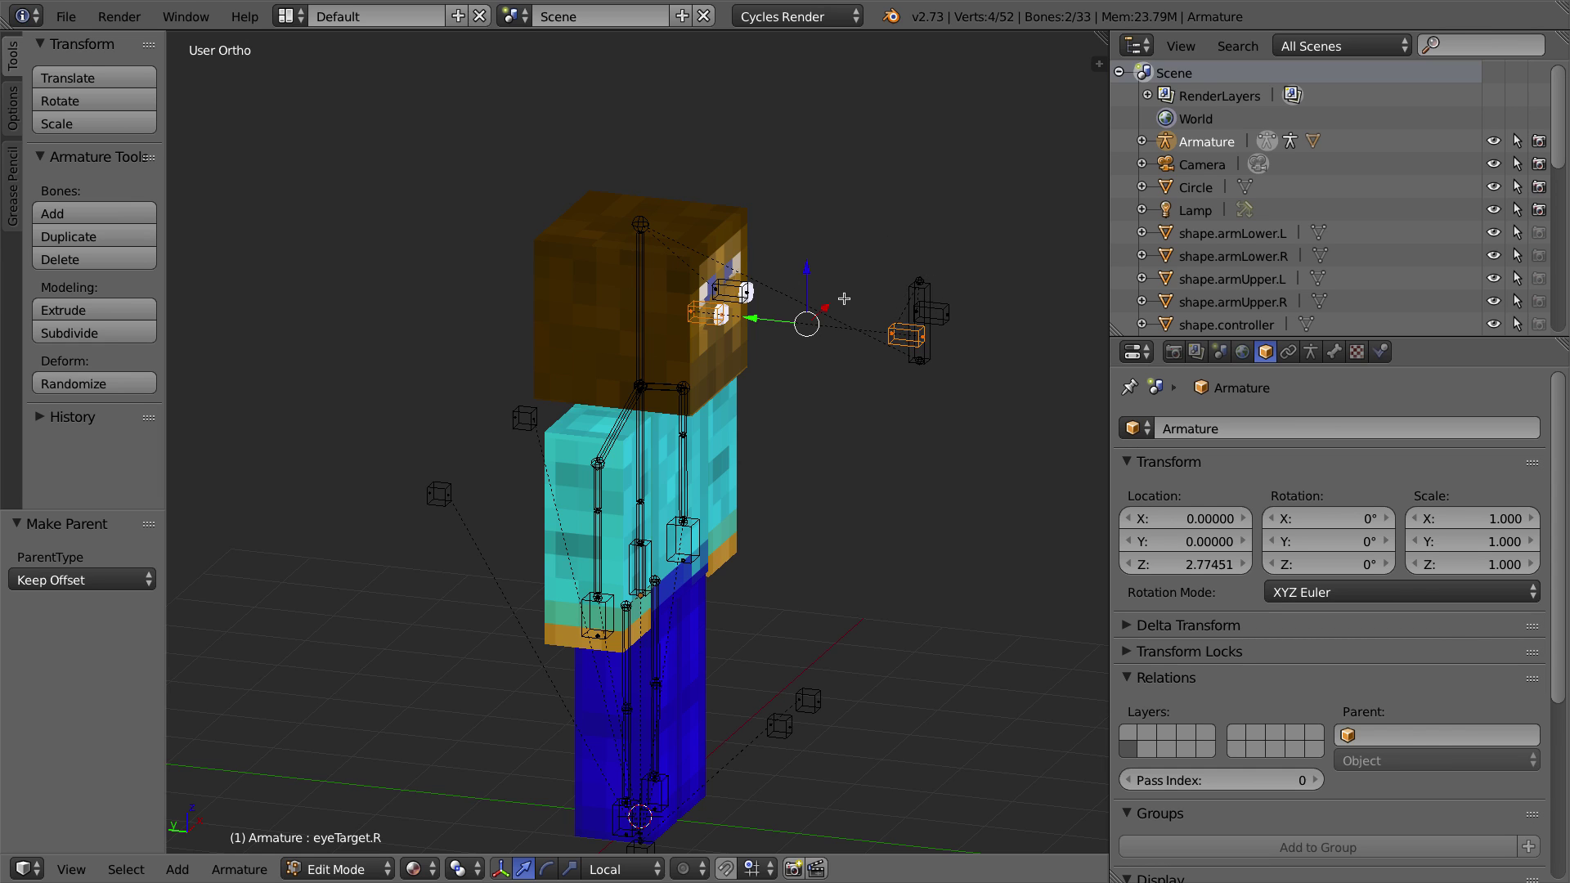
Step: Parent the eye.L bone to the eyeTarget.L bone with Keep Offset
middle_drag(905, 266, 616, 259)
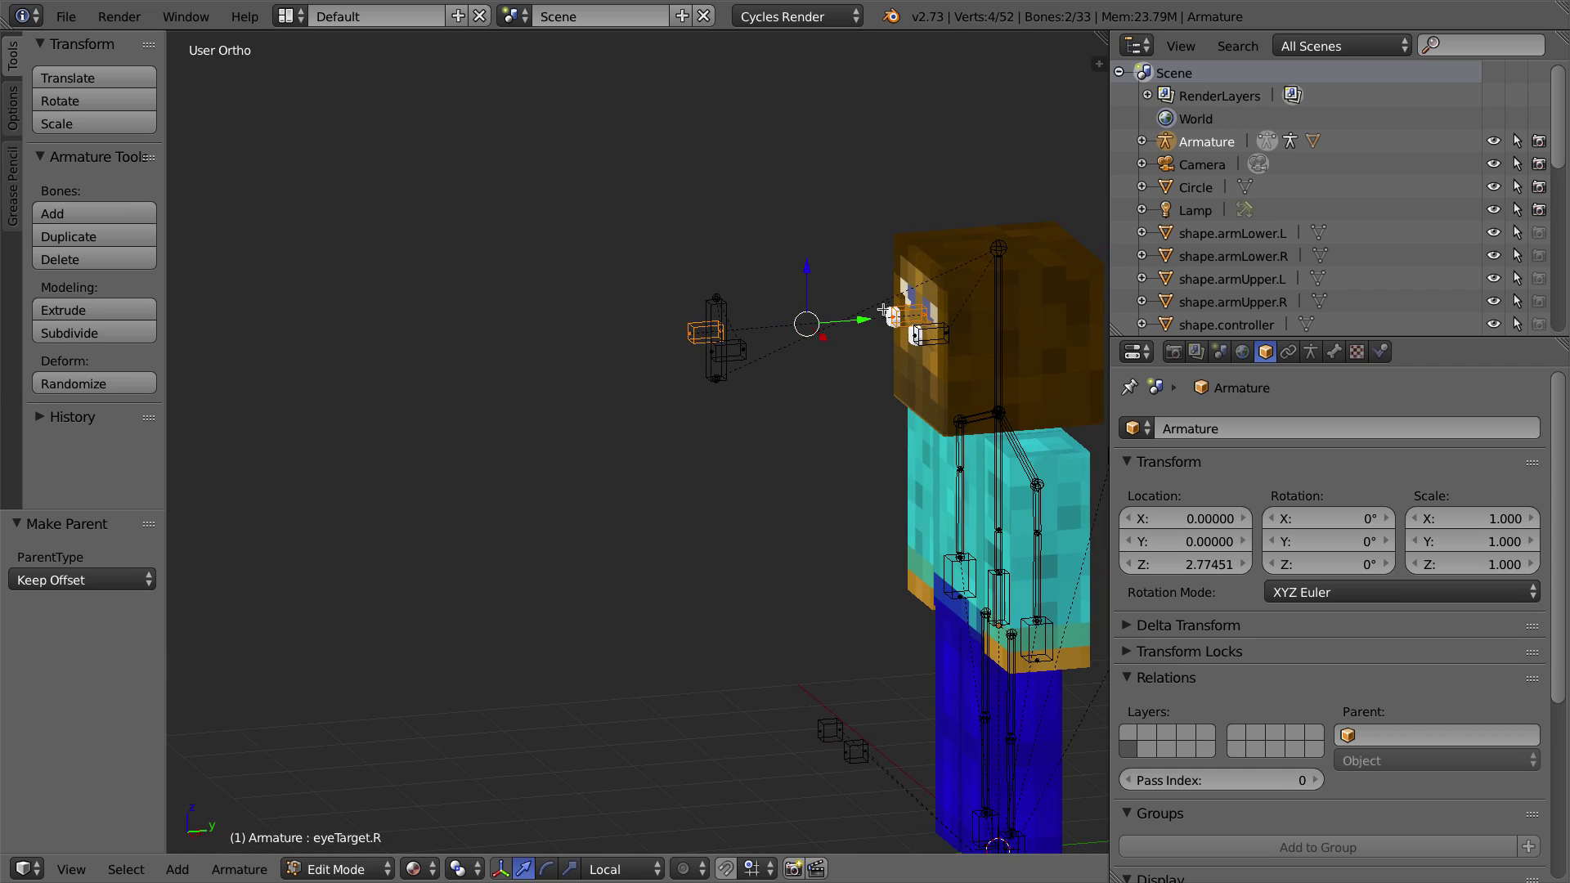
right_click(938, 327)
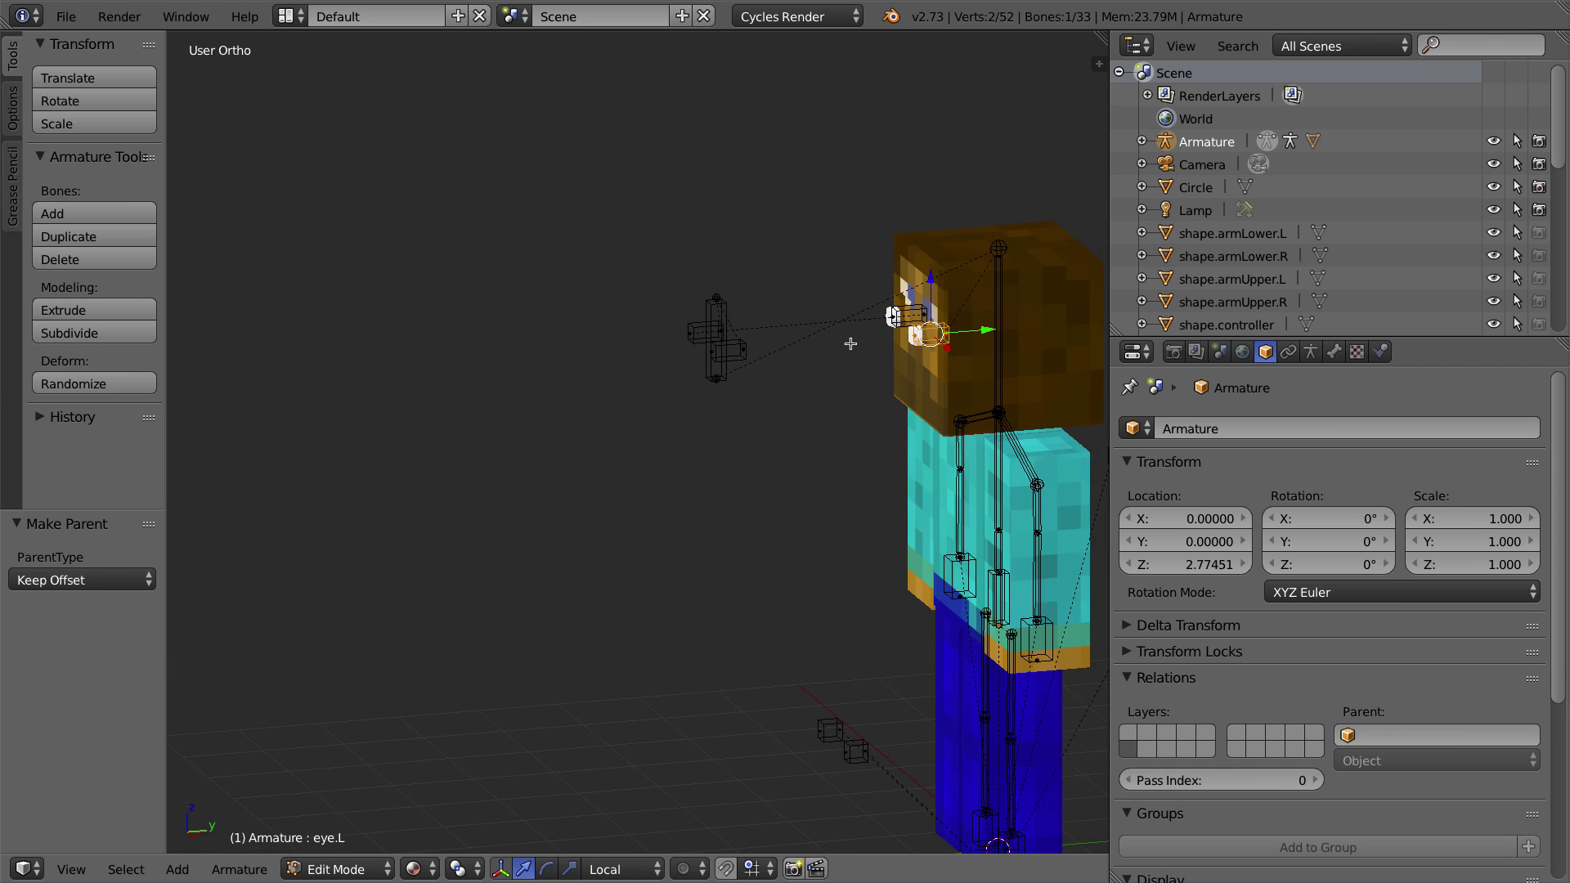
shift+right_click(735, 347)
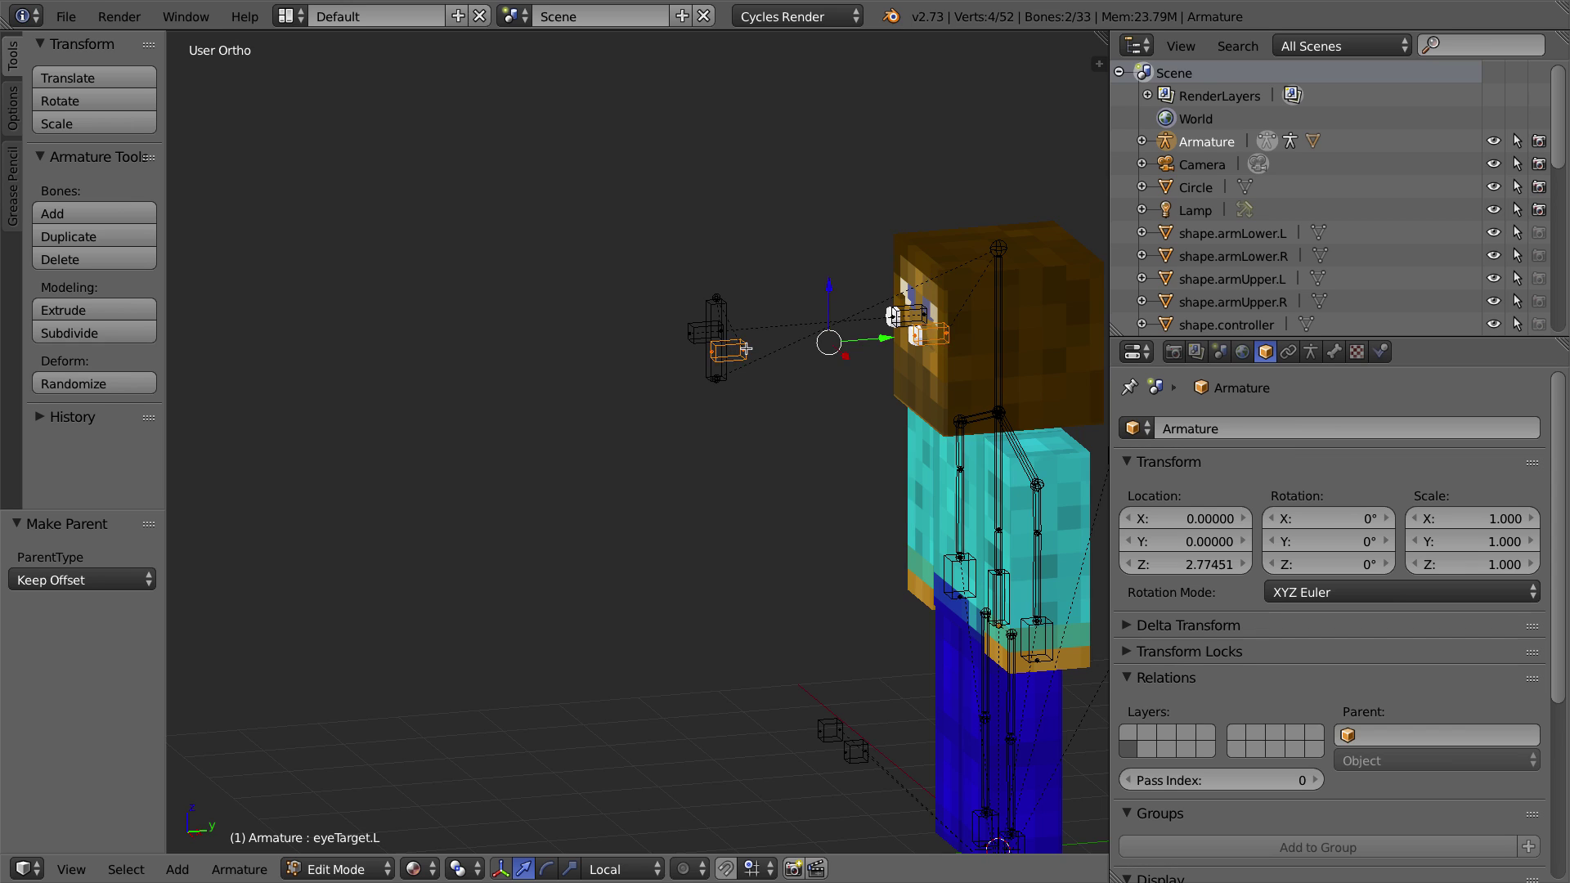
key(ctrl+p)
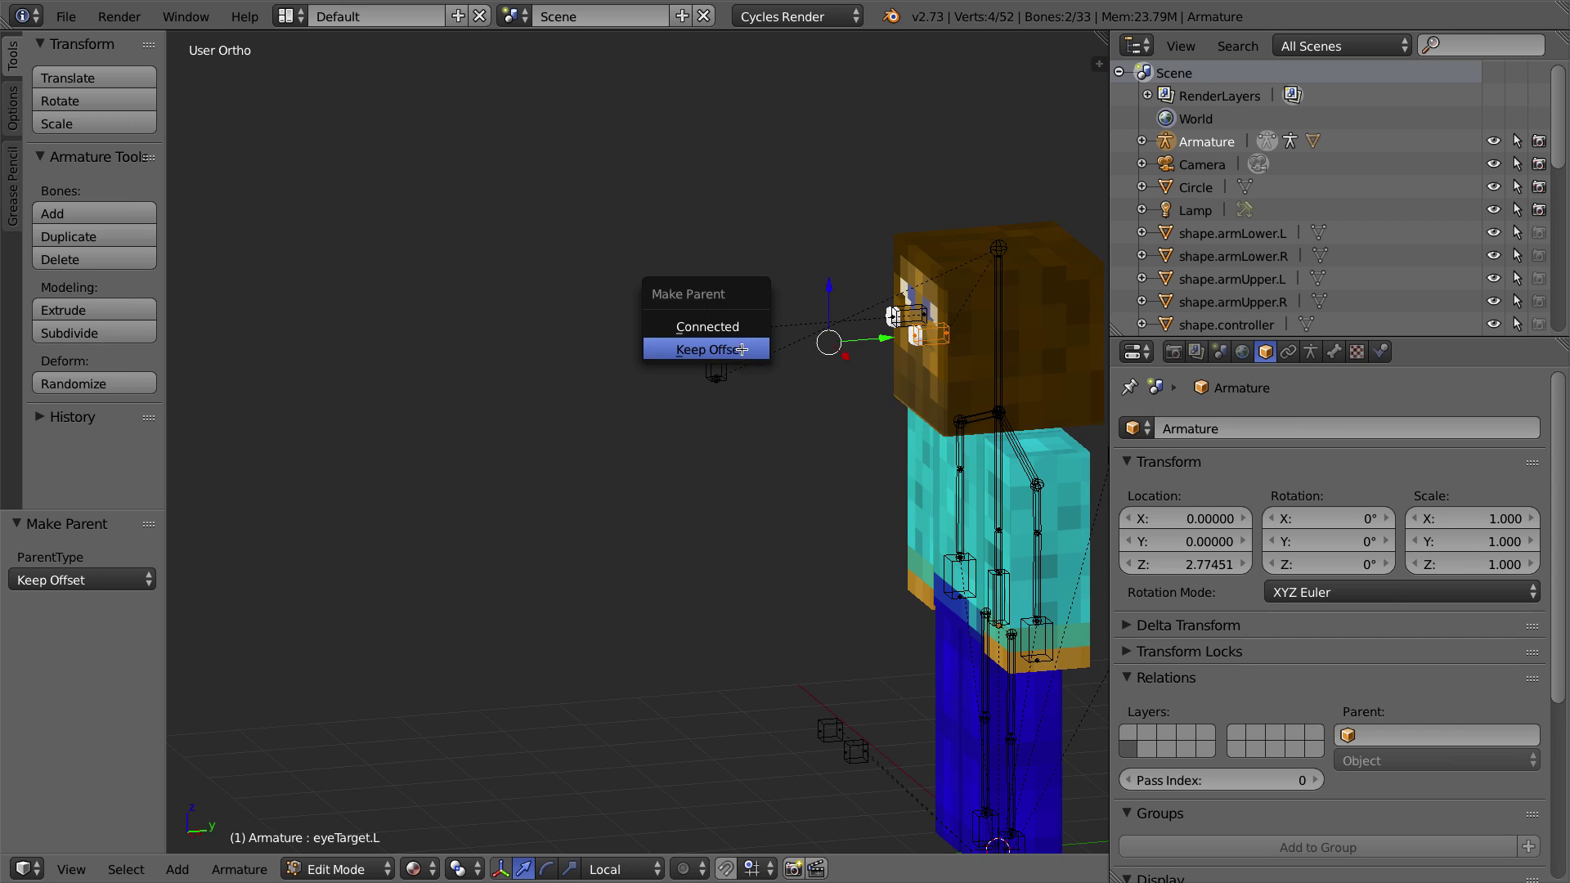
click(741, 350)
Step: Inspect the parenting chain from the eyeTarget.L bone through eyeTarget to the head bone, and return to Pose Mode
scroll(736, 392, up, 4)
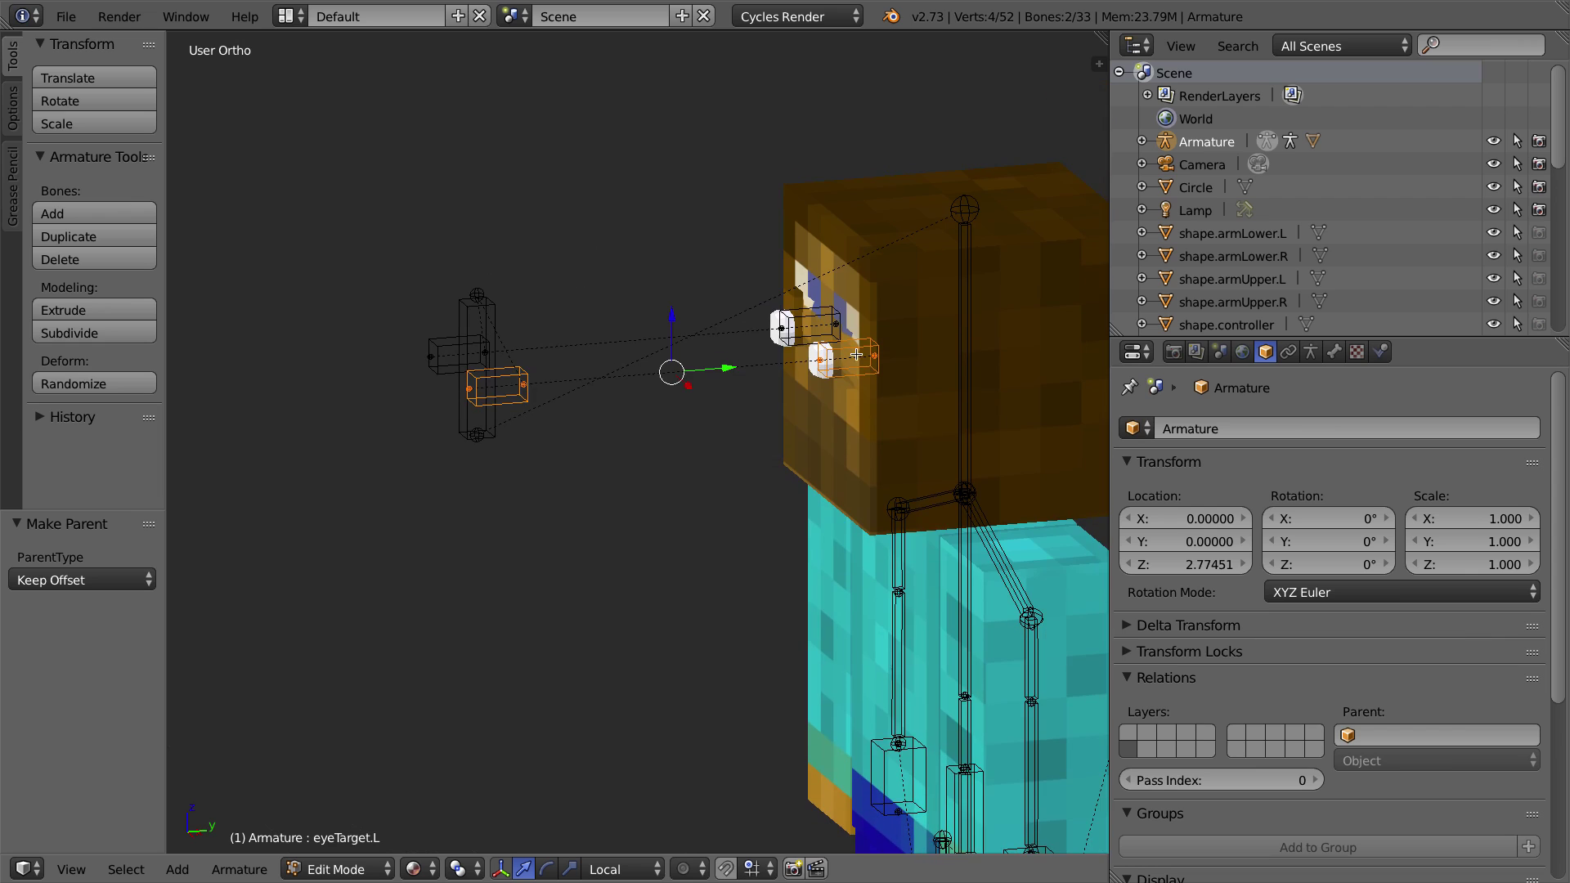
right_click(509, 378)
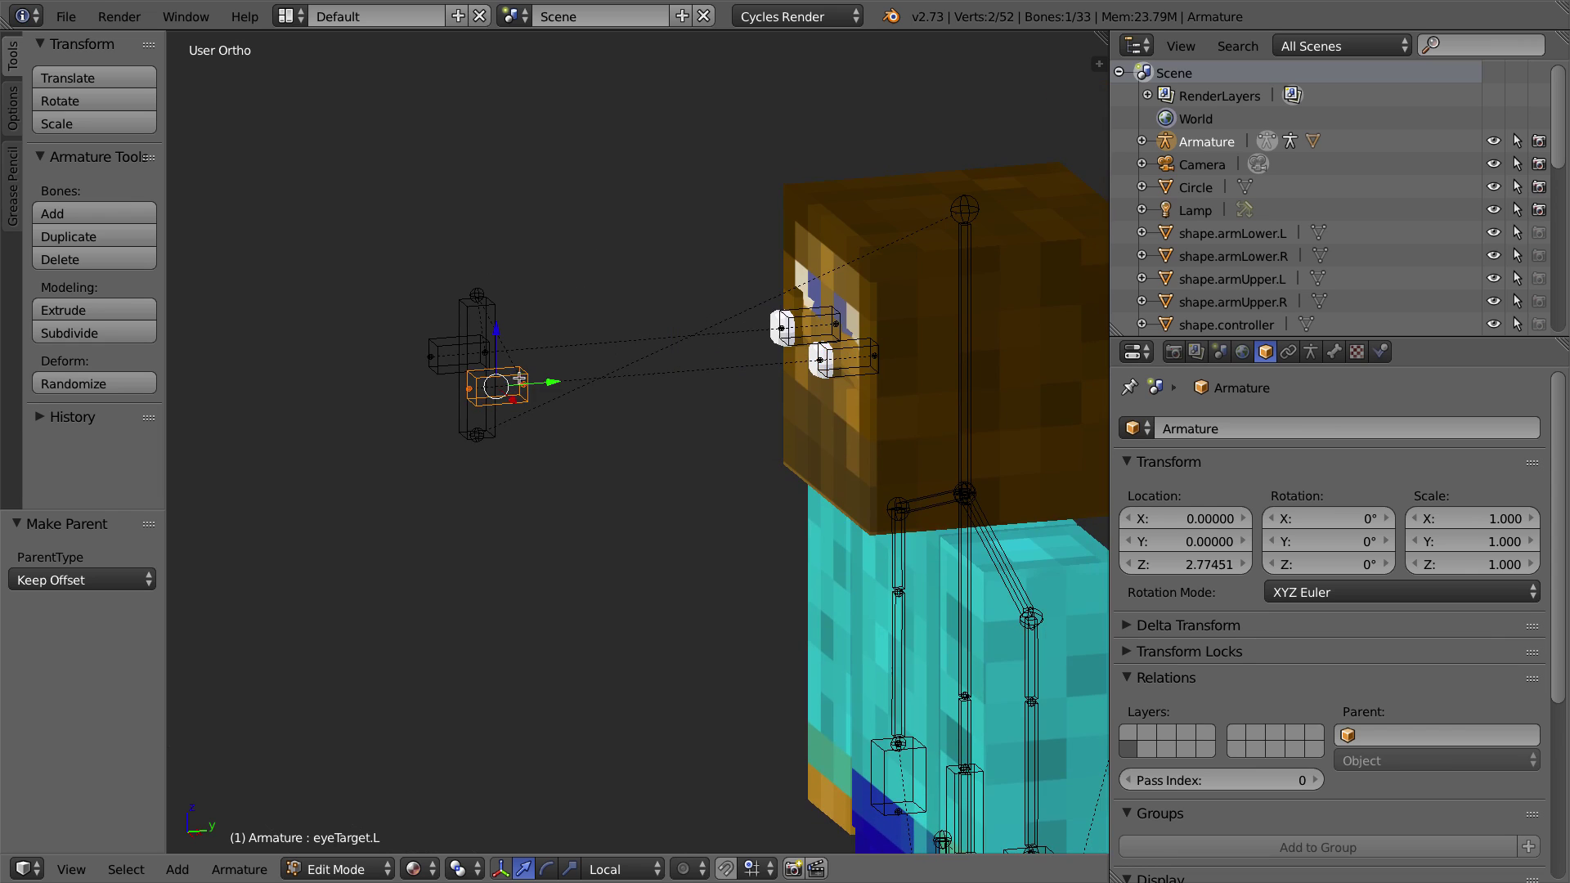
right_click(494, 309)
middle_drag(486, 337, 555, 339)
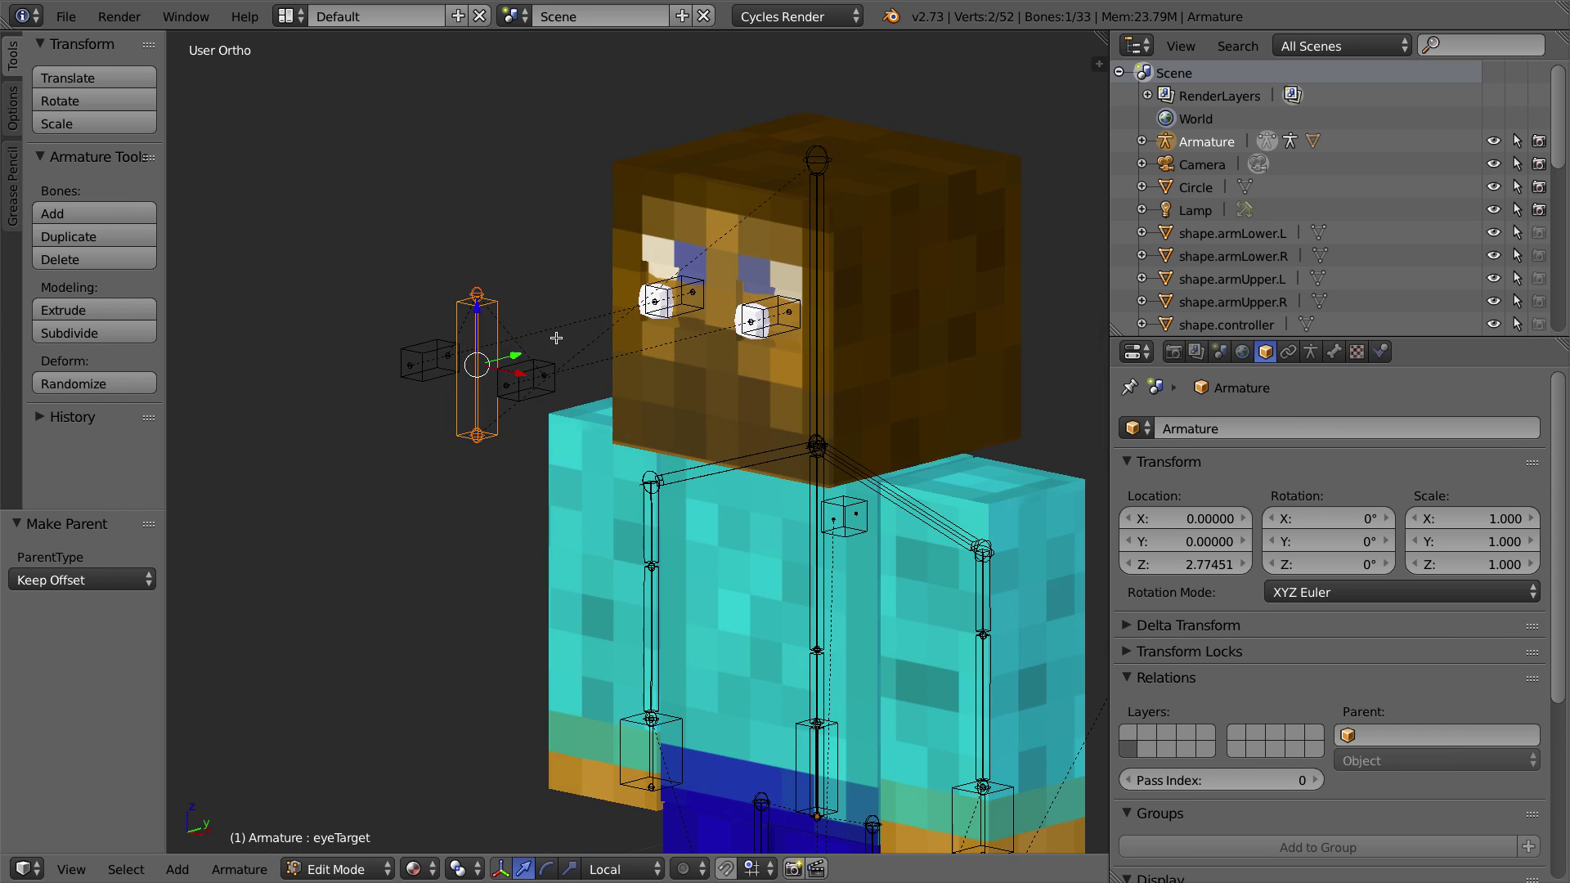
right_click(824, 186)
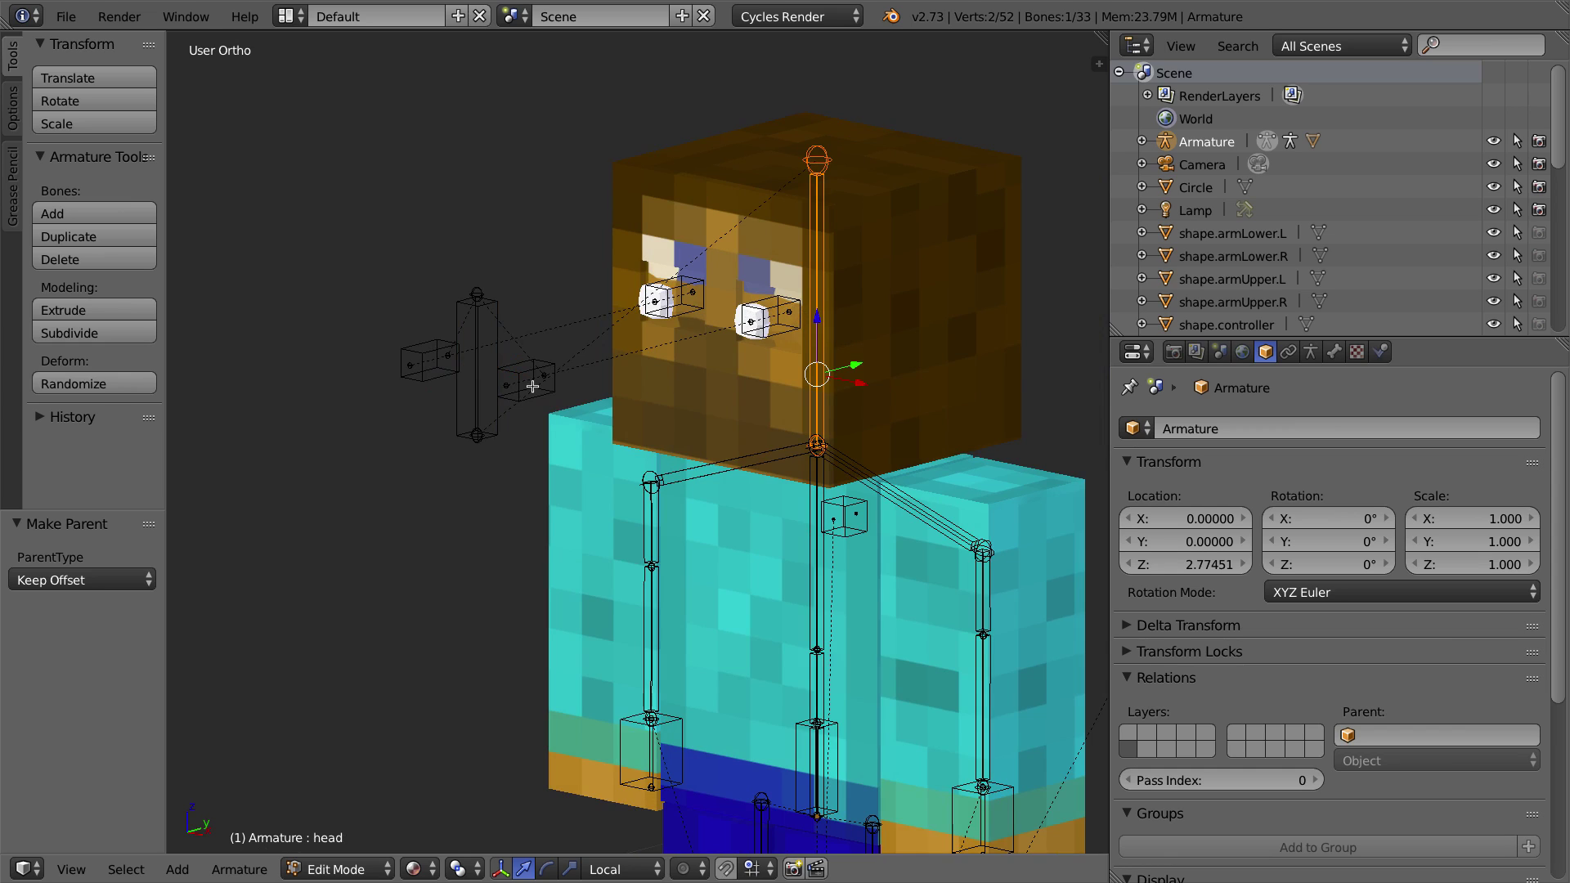
key(ctrl+Tab)
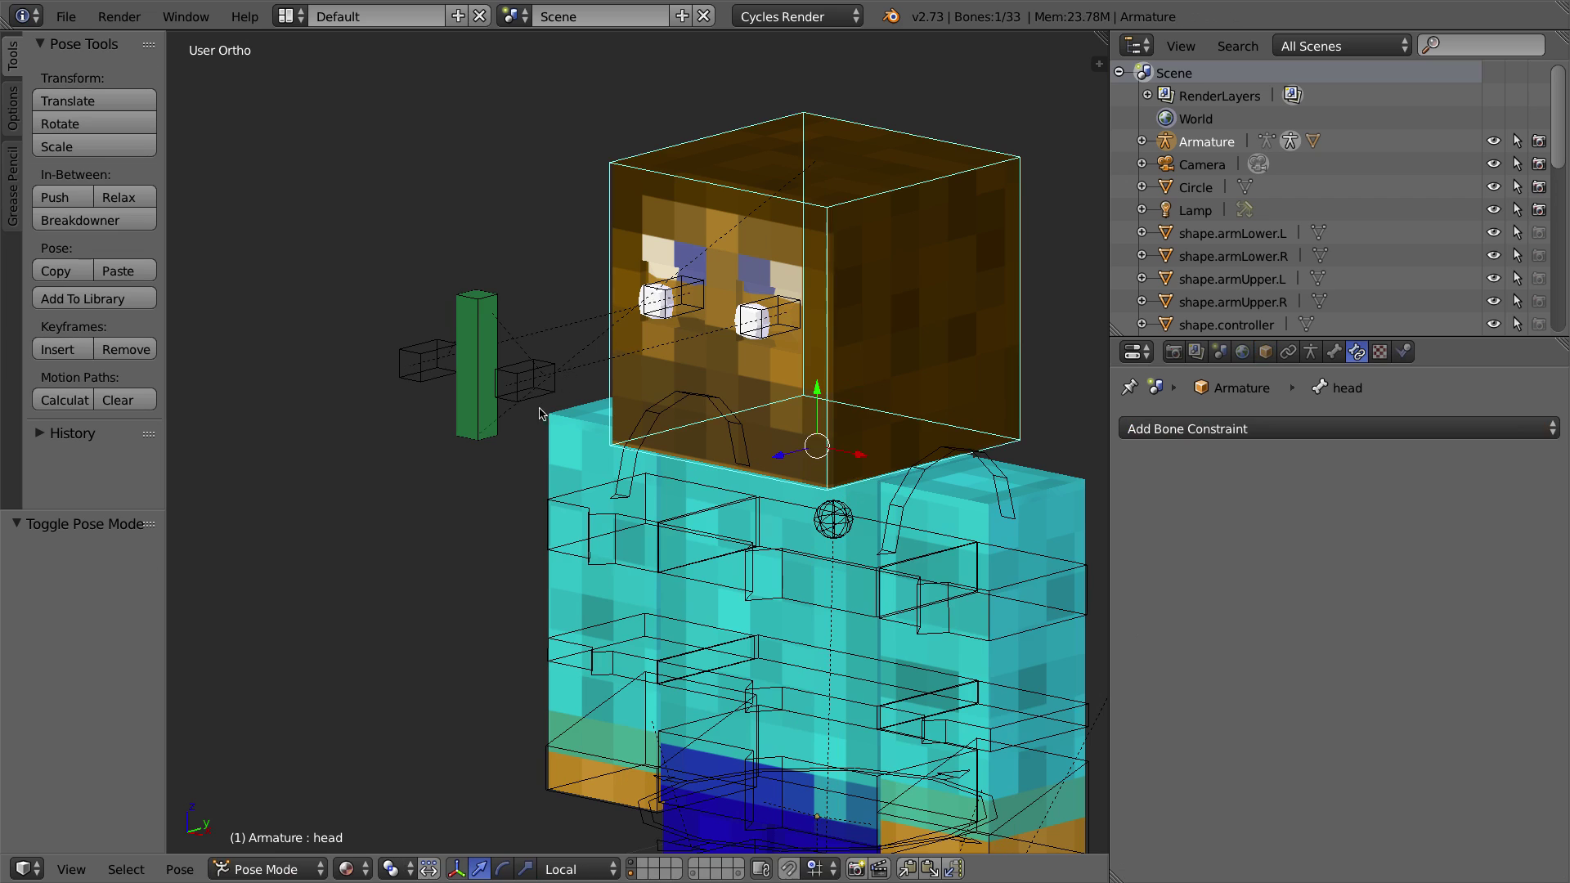
Step: Check the Convert space of the eyeTarget bone's Limit Location constraint and compare the bone with the head bone
right_click(481, 301)
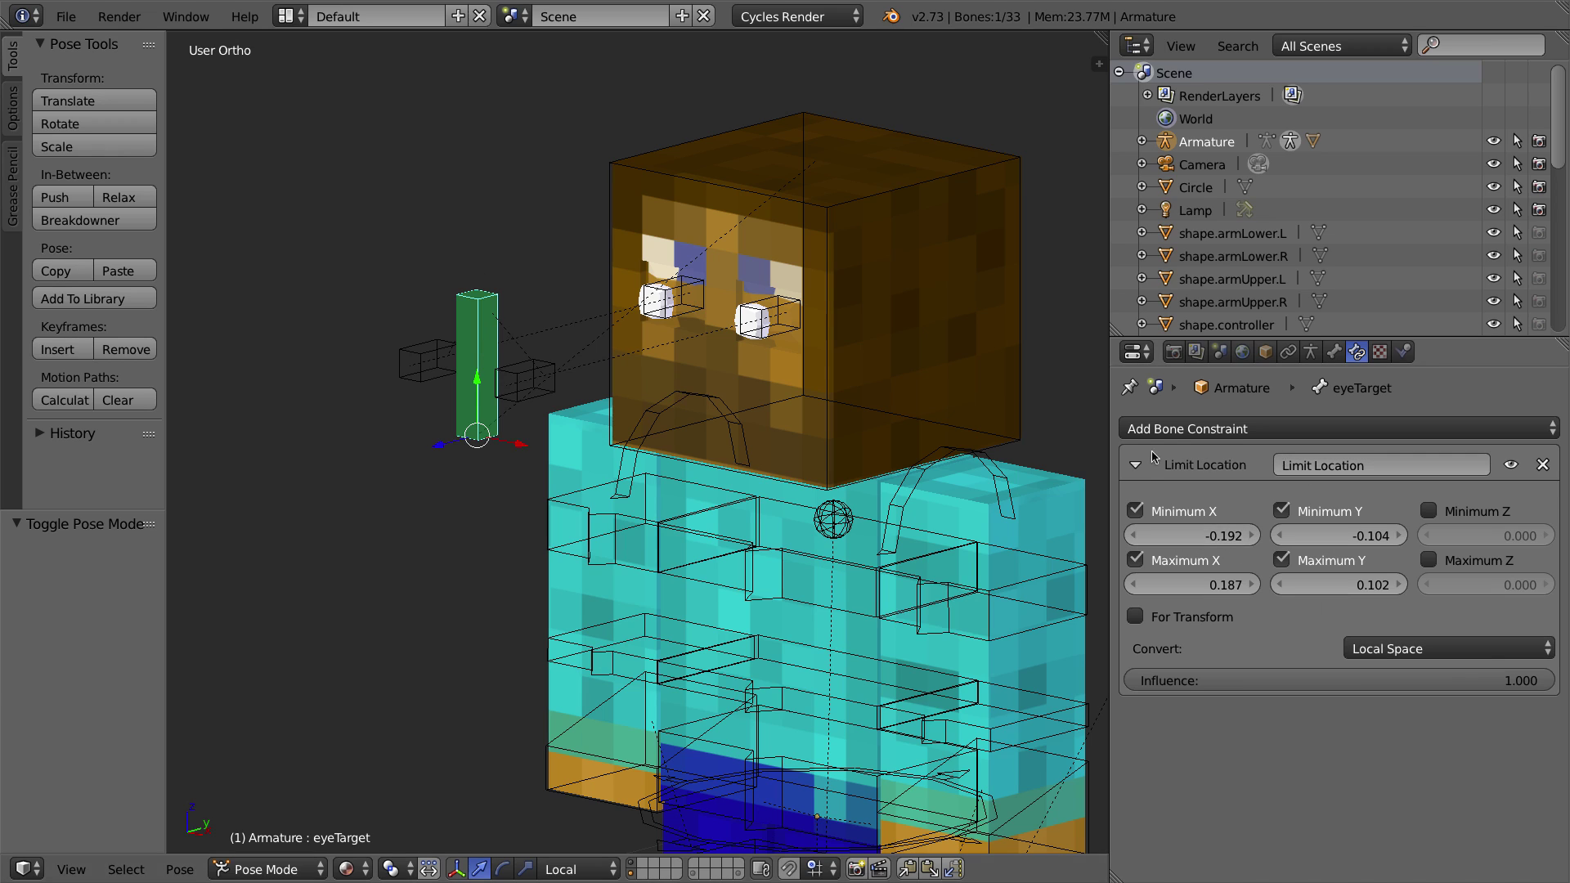
click(1370, 649)
click(1381, 650)
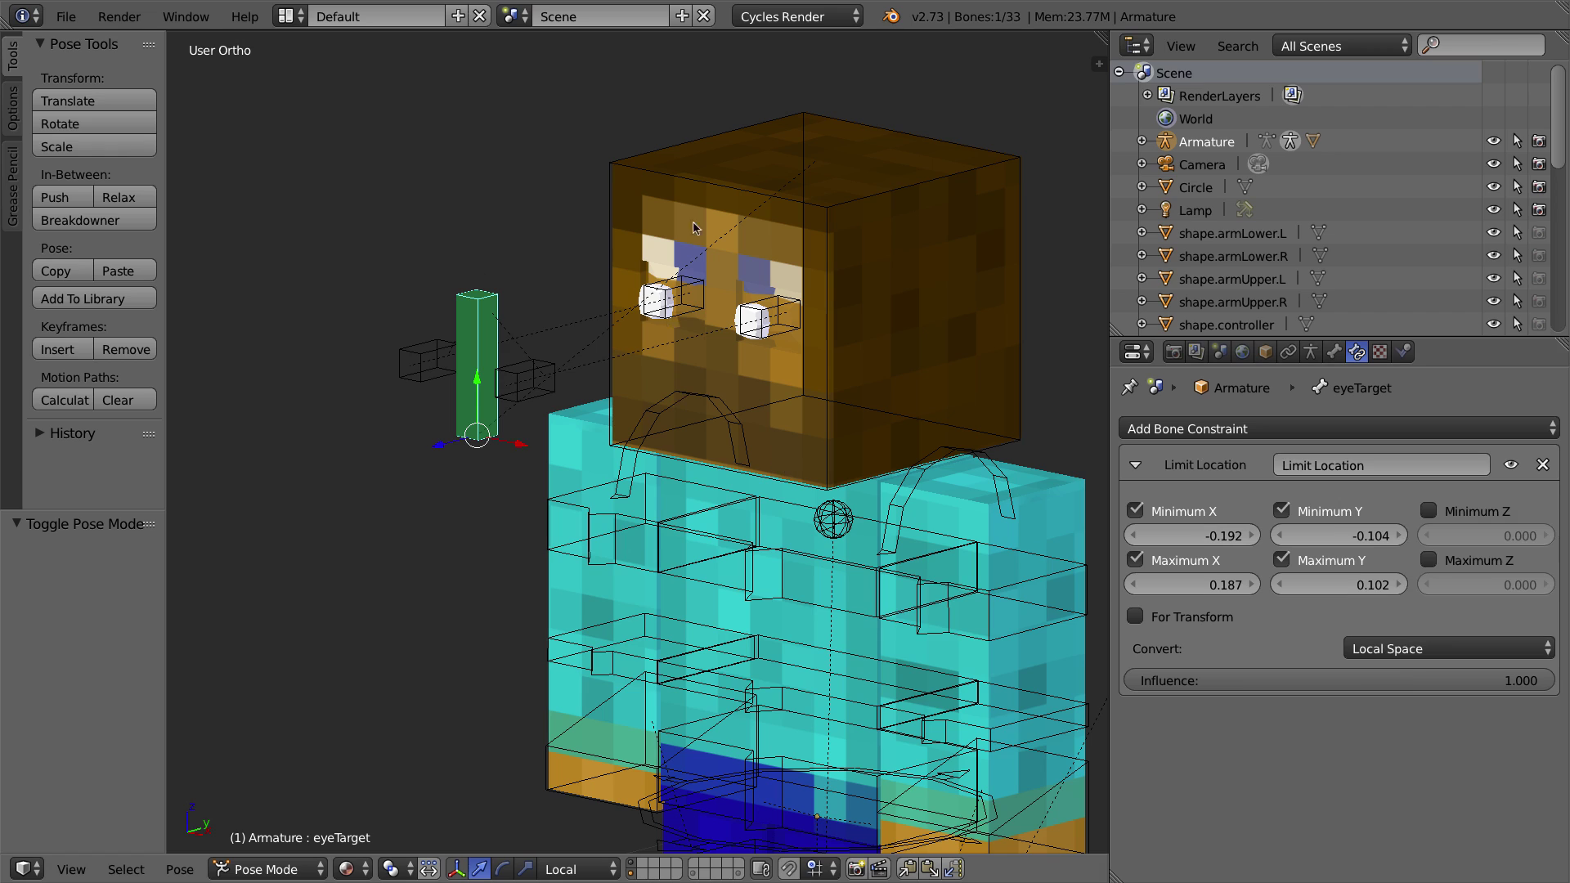
right_click(705, 181)
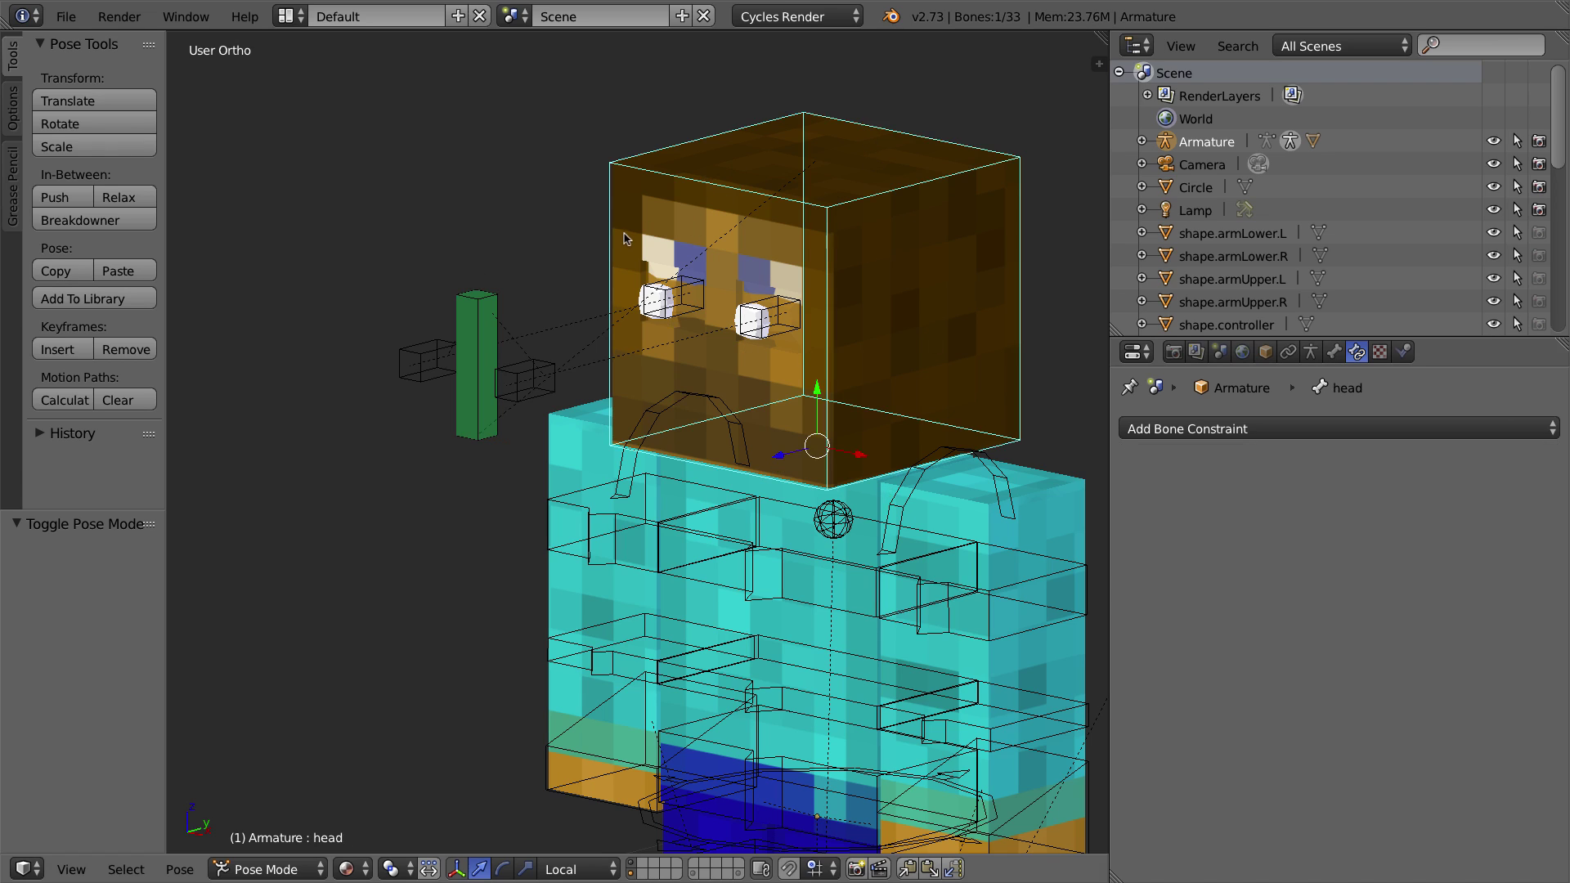
right_click(470, 308)
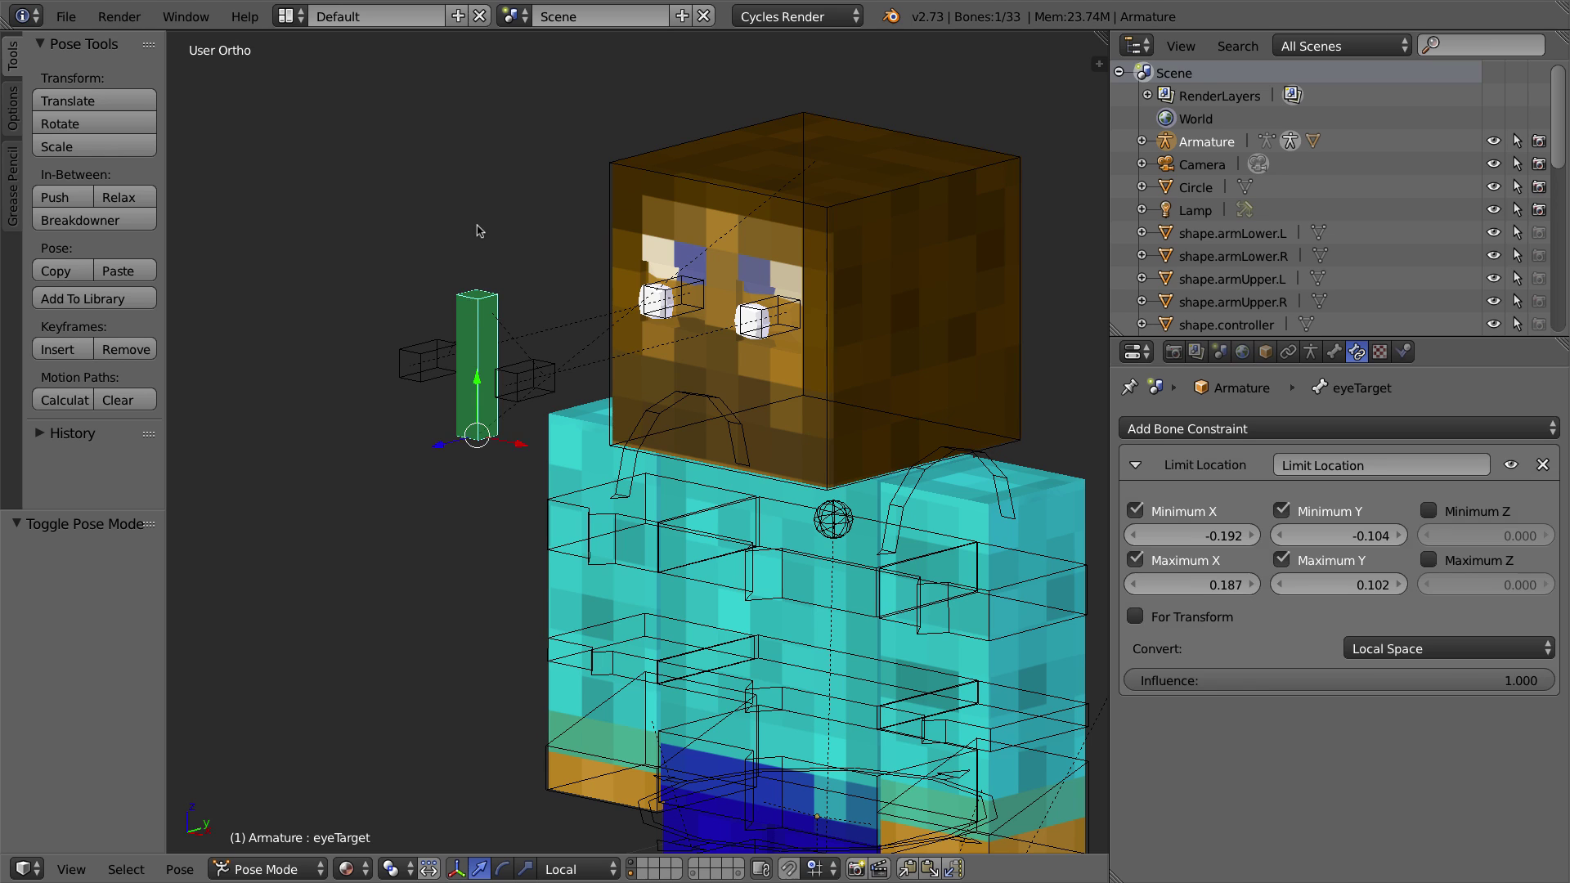
Step: Rotate the head bone about -18° around the global Z axis
right_click(863, 221)
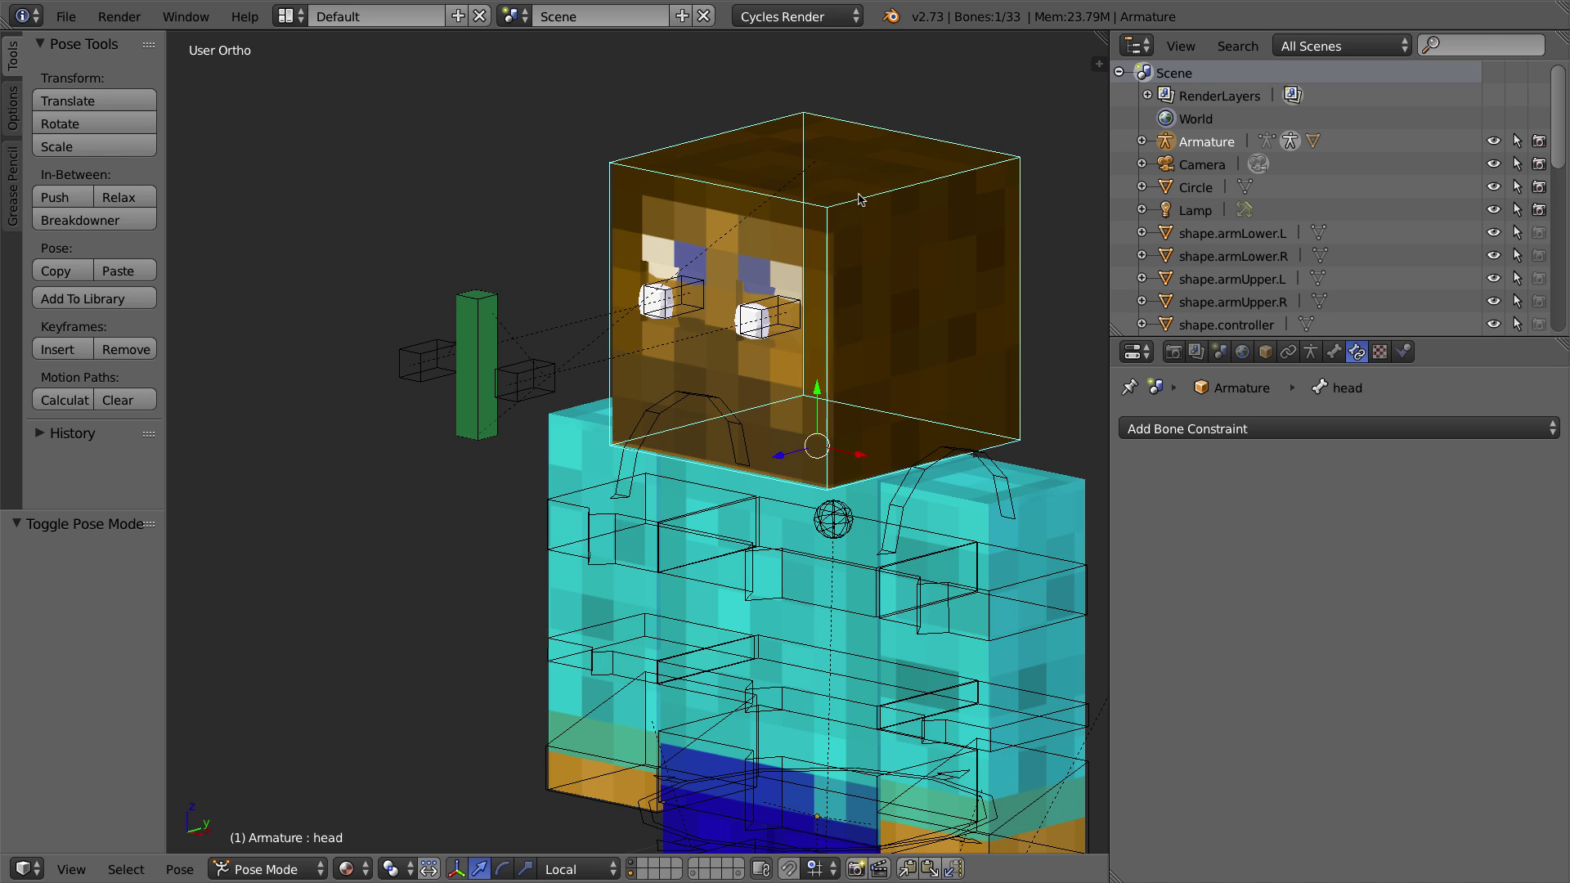
key(r)
key(z)
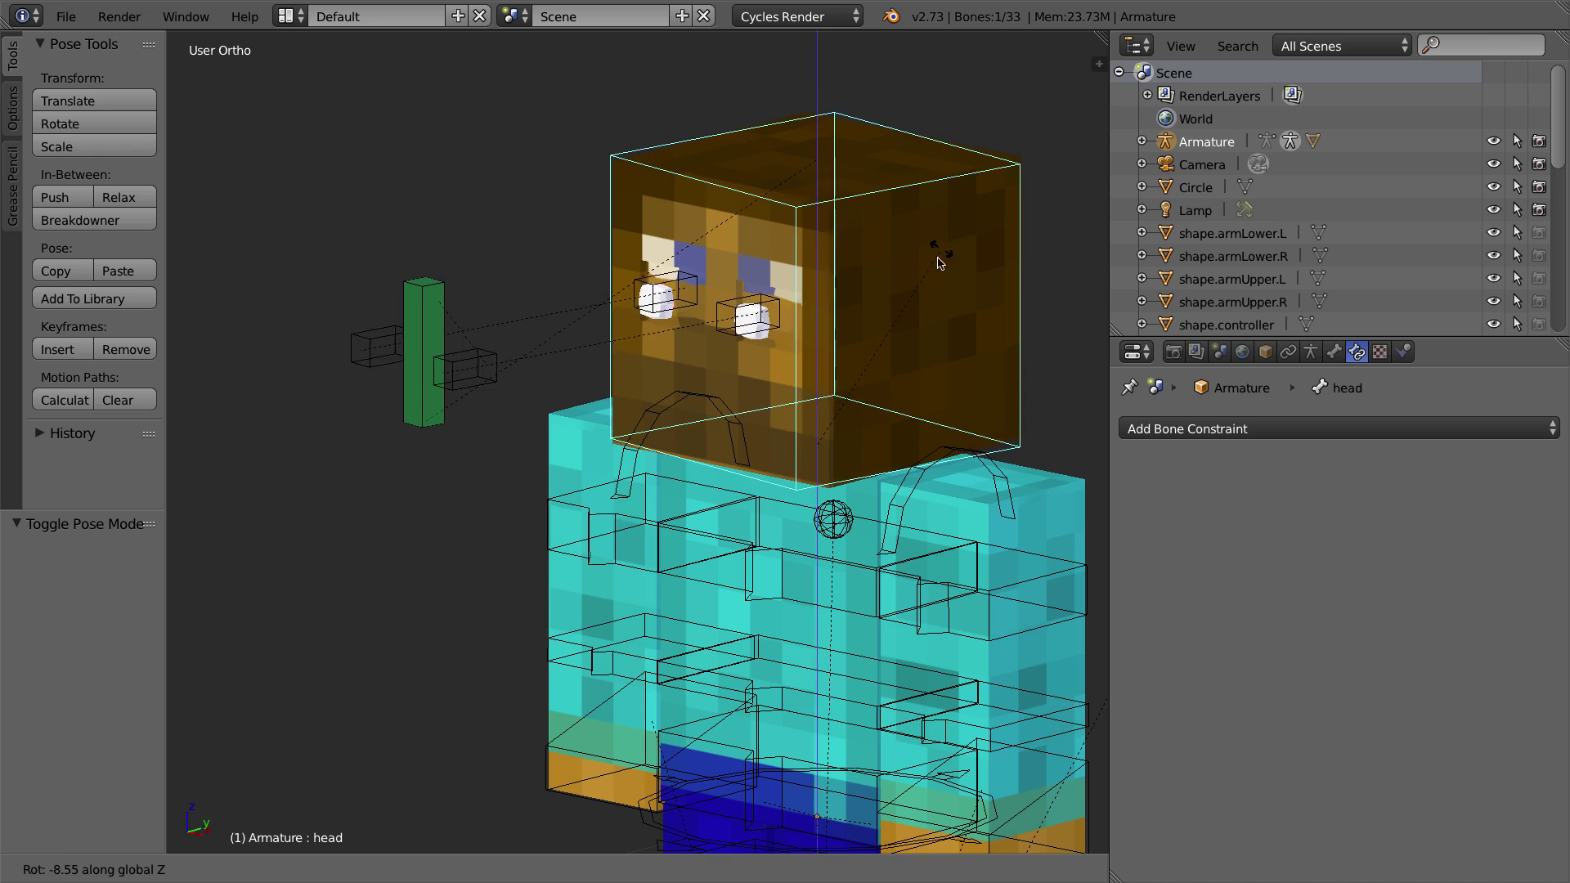
click(1004, 252)
Step: Try moving the eyeTarget bone with the head turned to check how the eyes respond, and cancel the move
middle_drag(369, 380, 494, 394)
right_click(633, 413)
middle_drag(629, 441, 678, 413)
key(g)
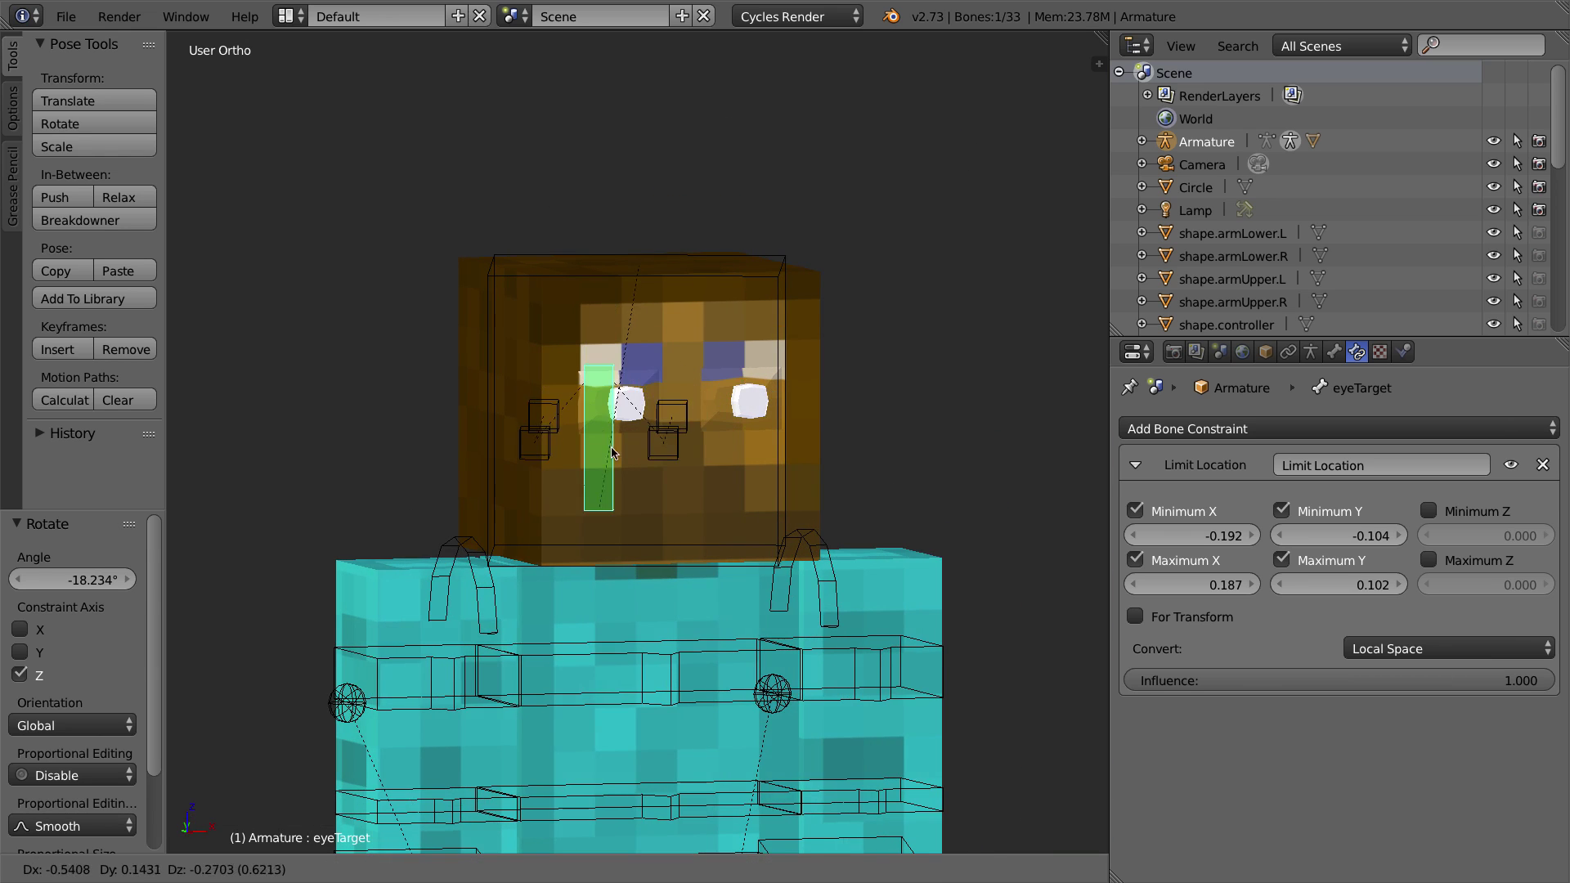
right_click(737, 417)
middle_drag(715, 408, 669, 460)
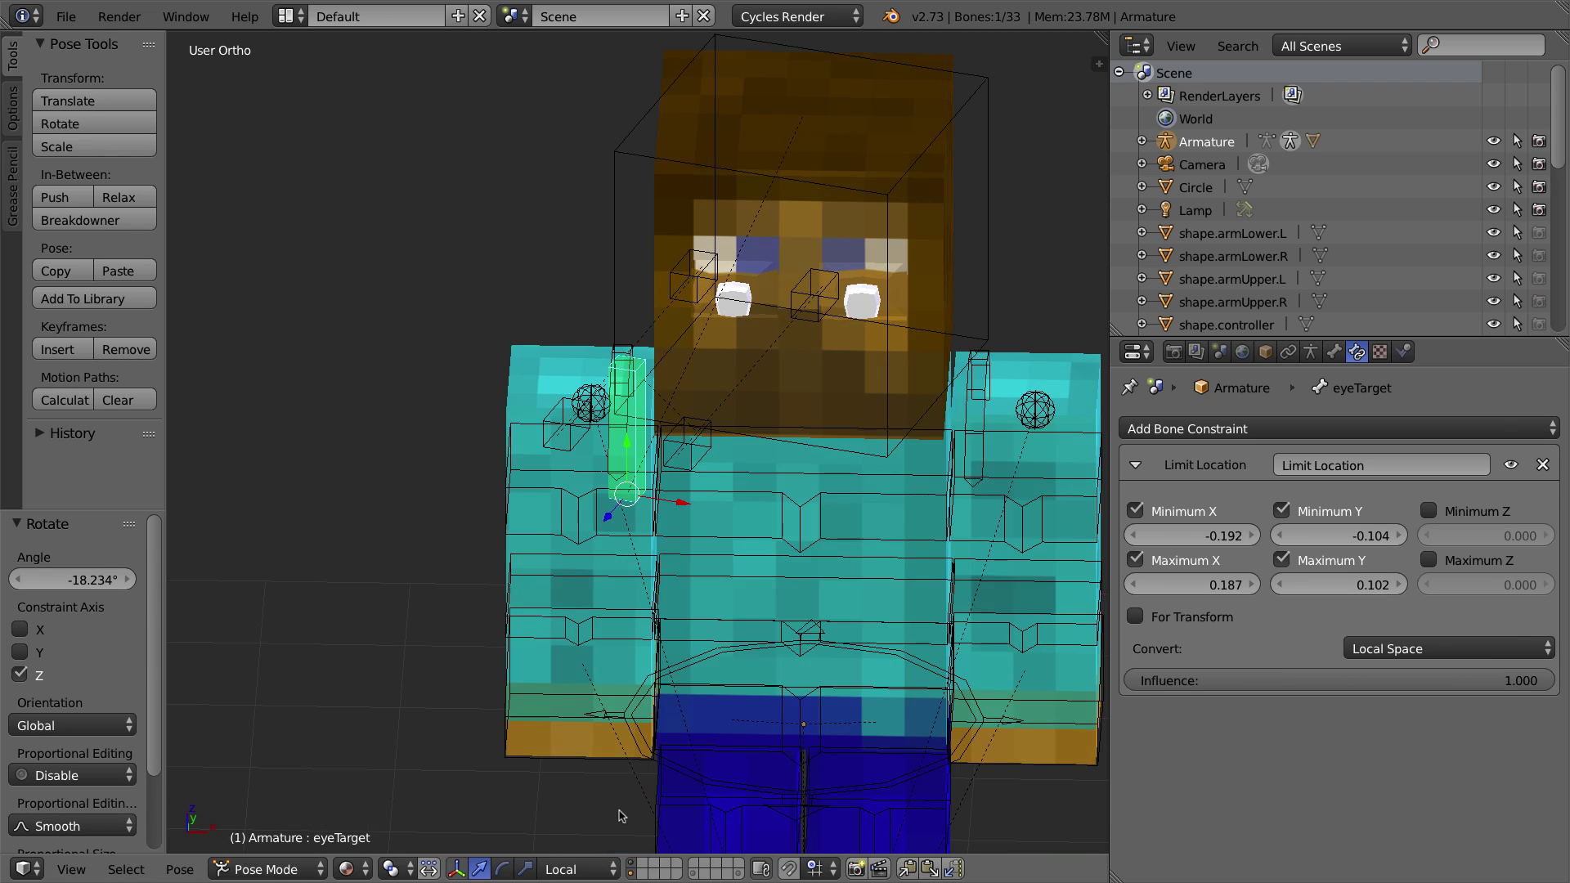
Step: Try shifting the eyeTarget bone along its local axes with the head turned, and undo the last move
drag(680, 504, 713, 500)
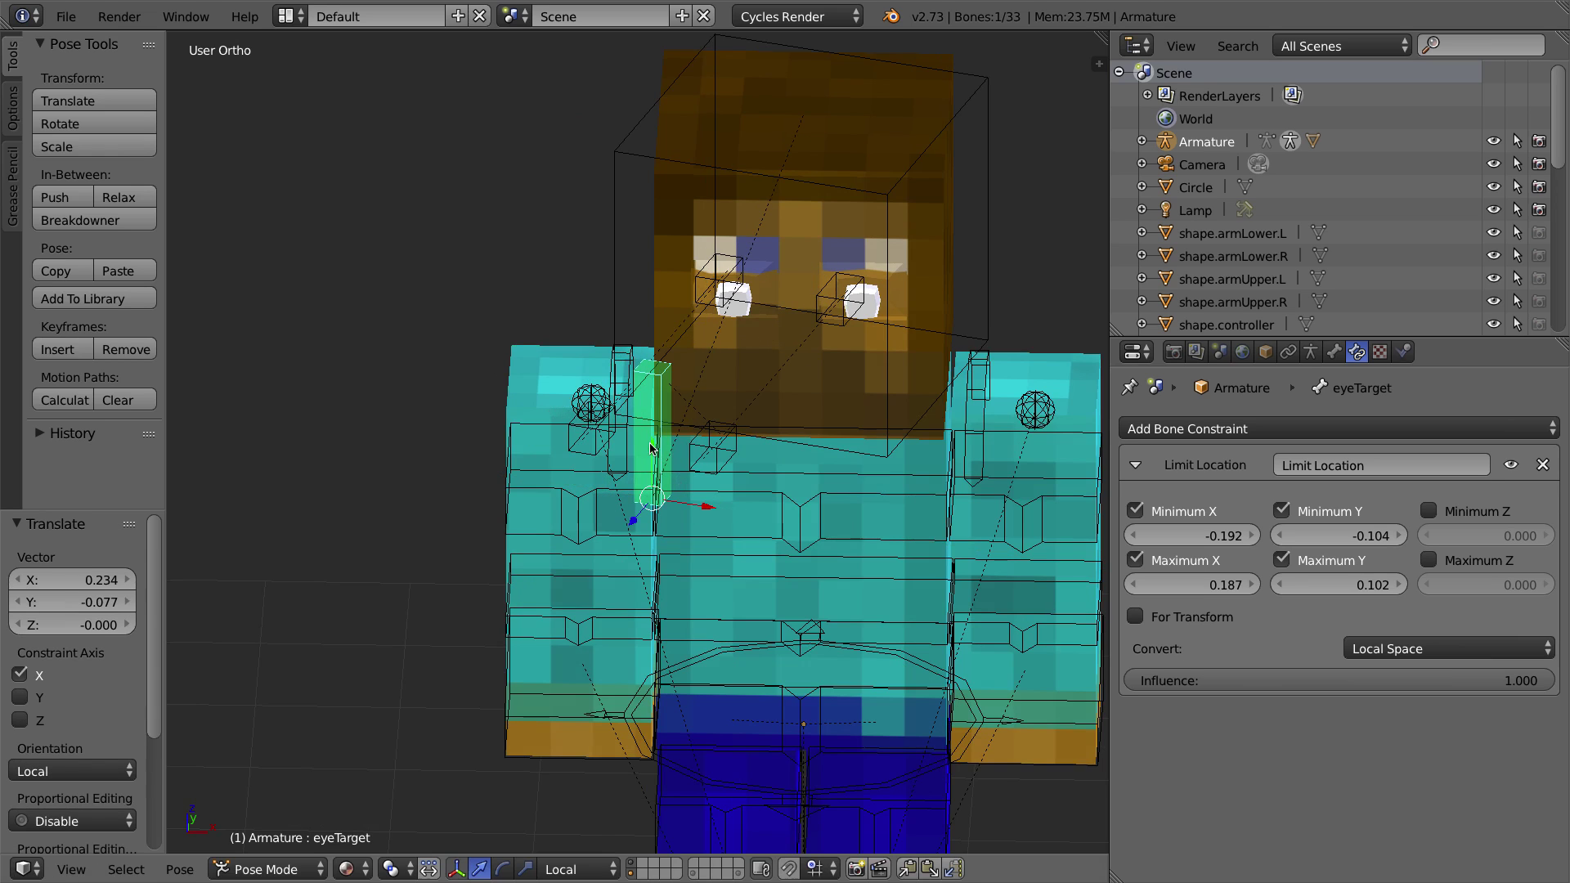
drag(654, 449, 654, 396)
key(ctrl+z)
Step: Lock the eyeTarget bone's Z location and test the lock with a free move that is cancelled
middle_drag(641, 507, 602, 505)
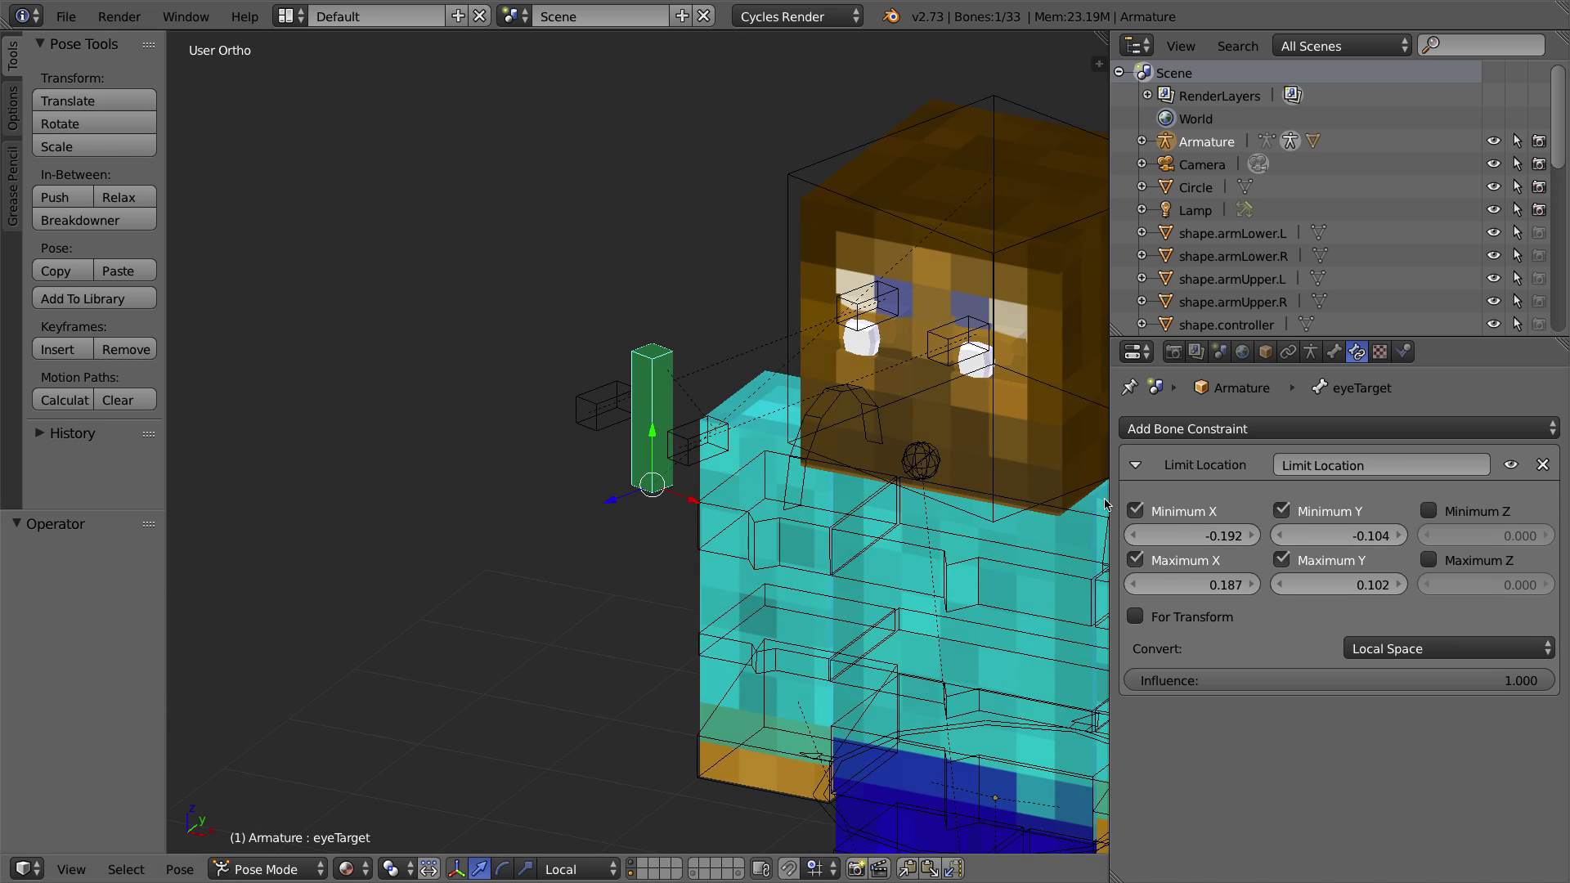
middle_drag(762, 500, 646, 470)
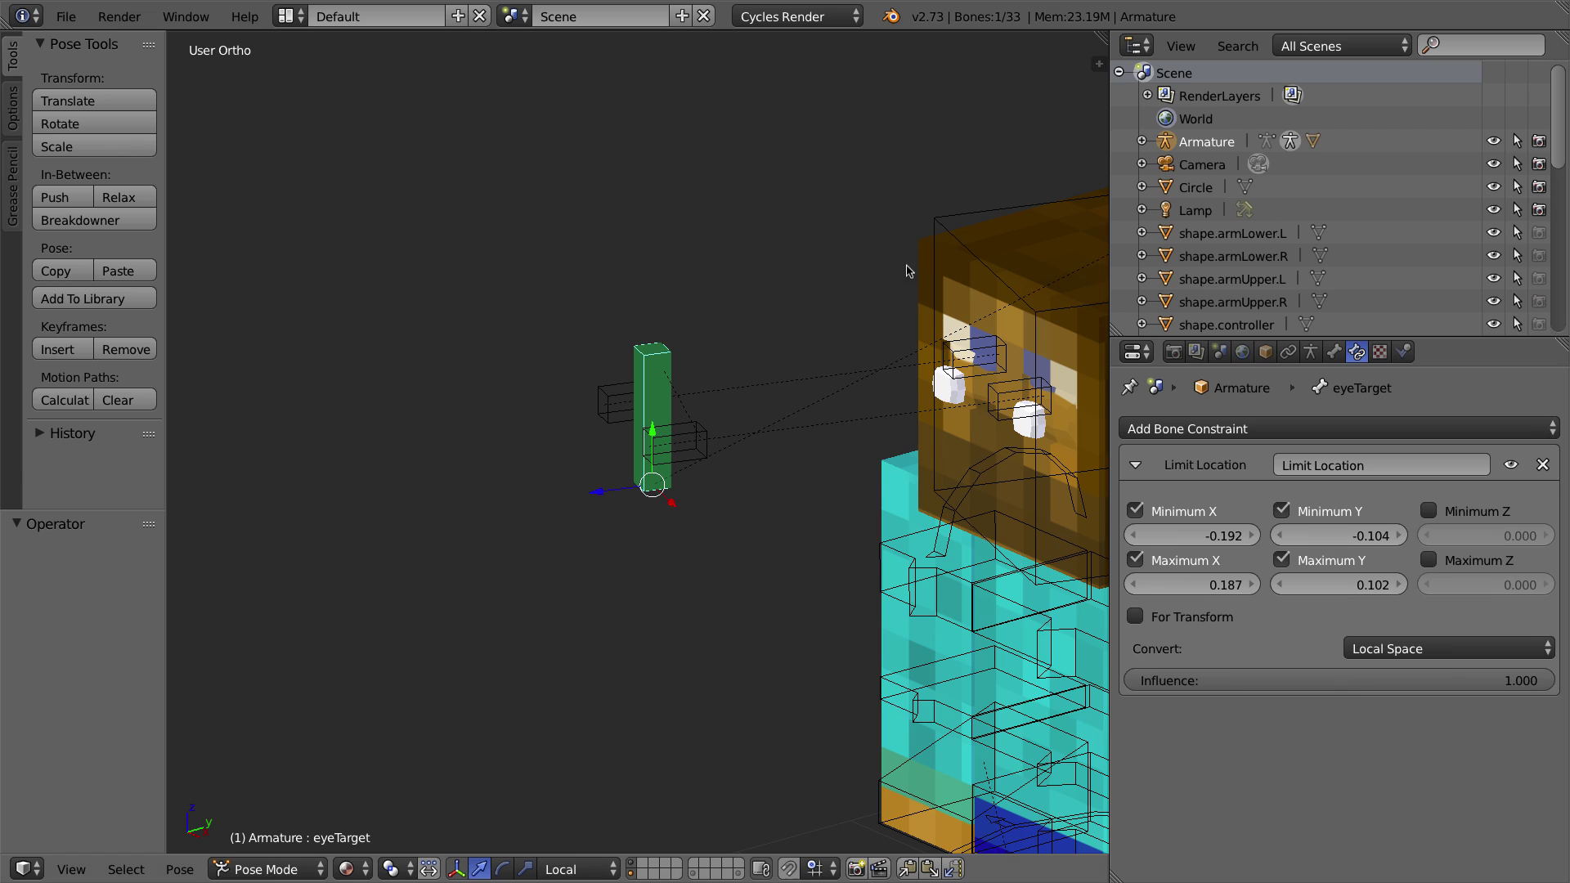
key(n)
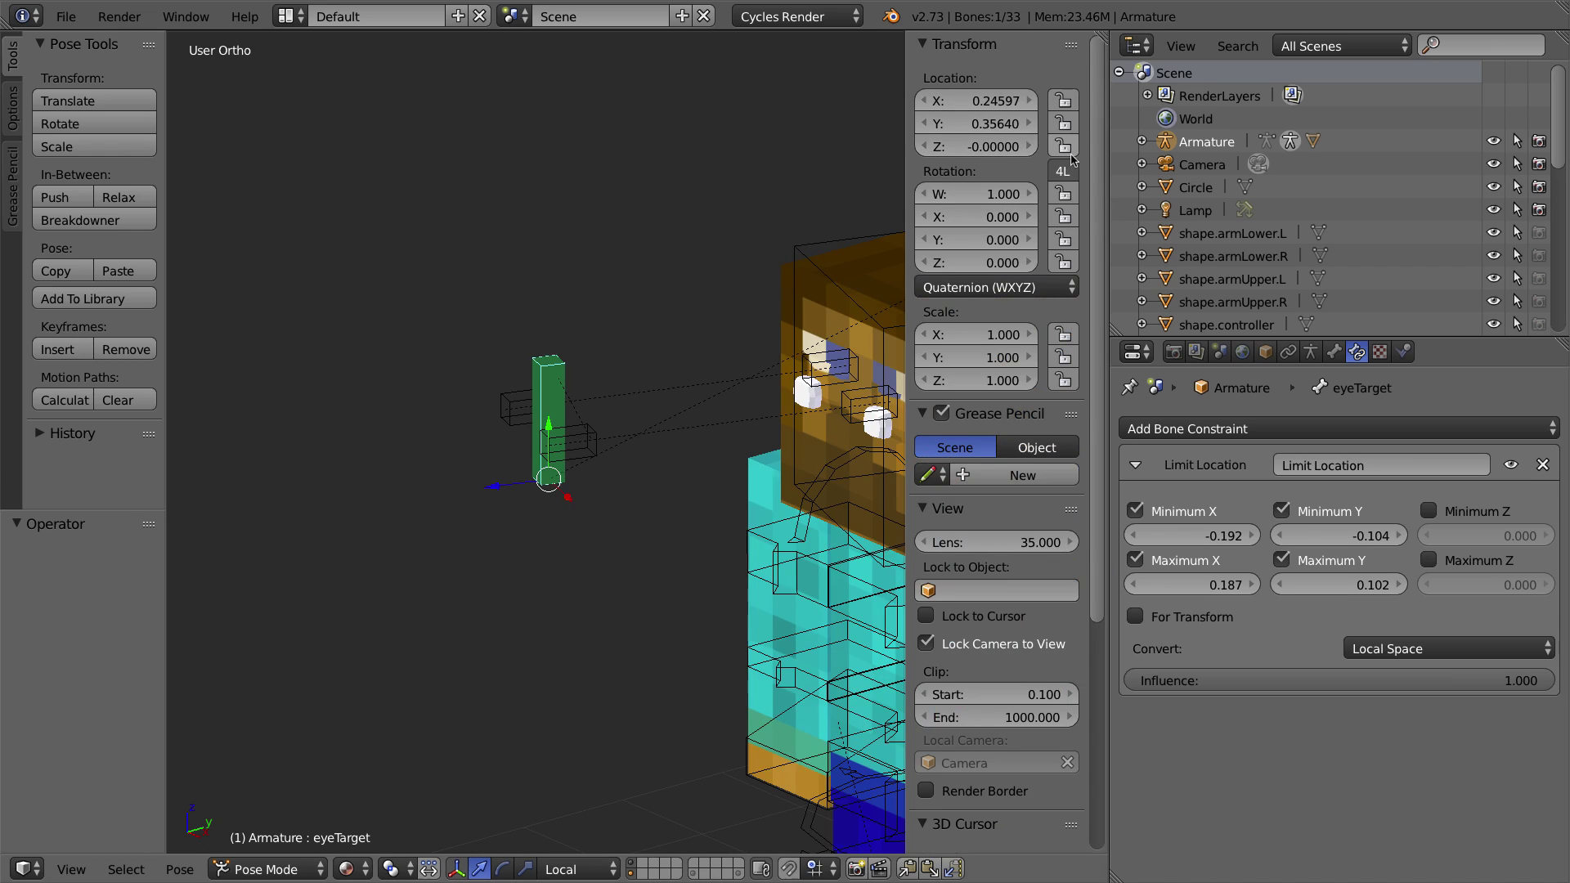
click(1064, 146)
key(g)
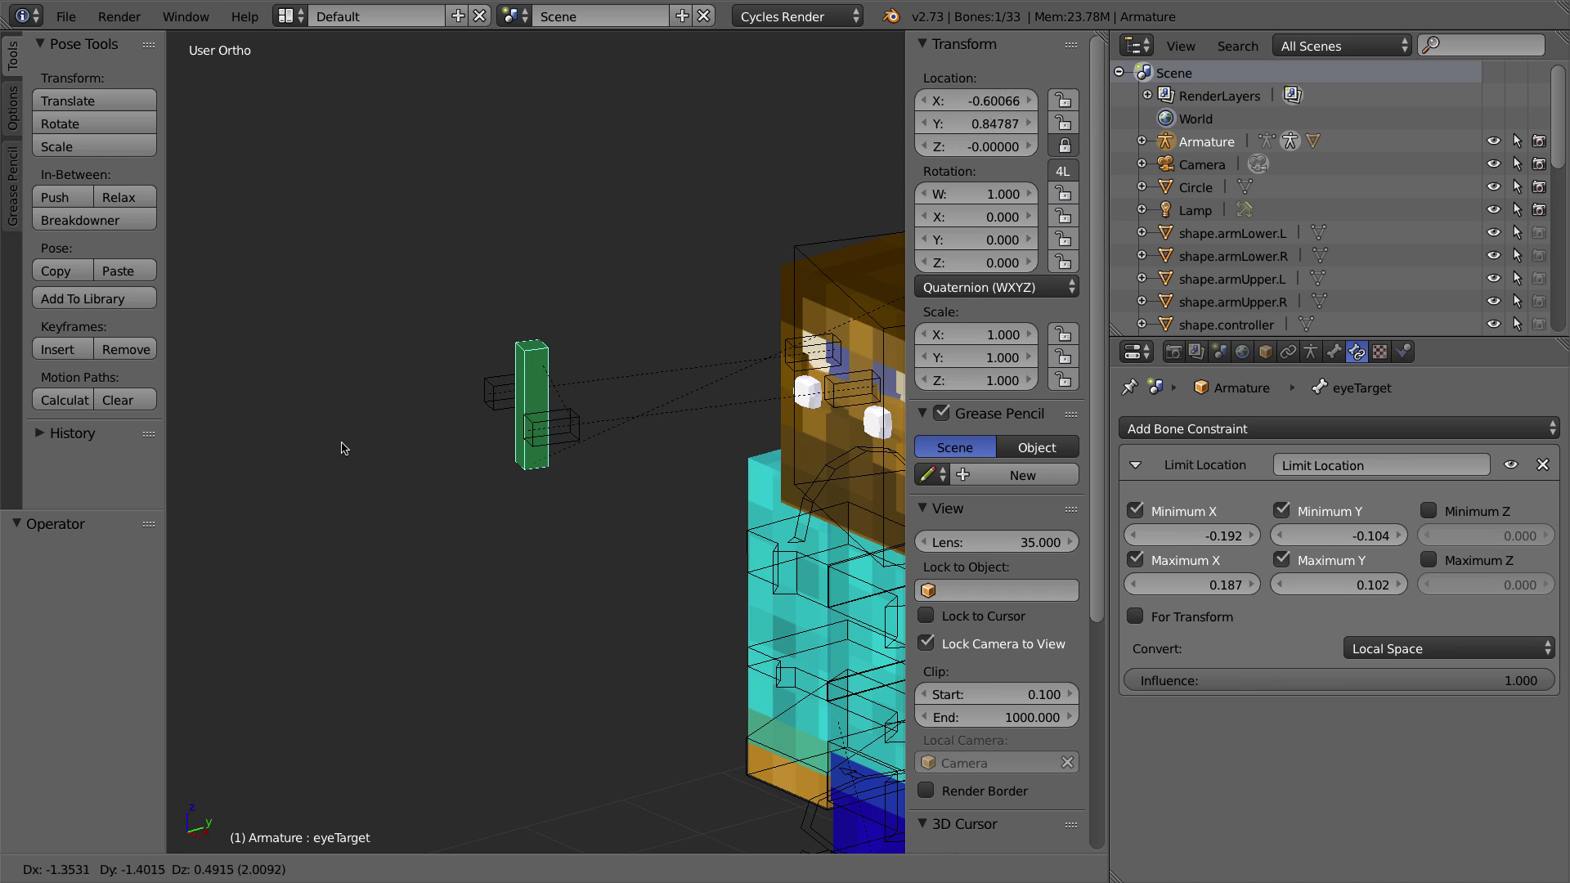
right_click(723, 417)
Step: Reset the whole pose by clearing the rotation, location and scale of all bones
middle_drag(554, 521, 675, 511)
key(a)
key(a)
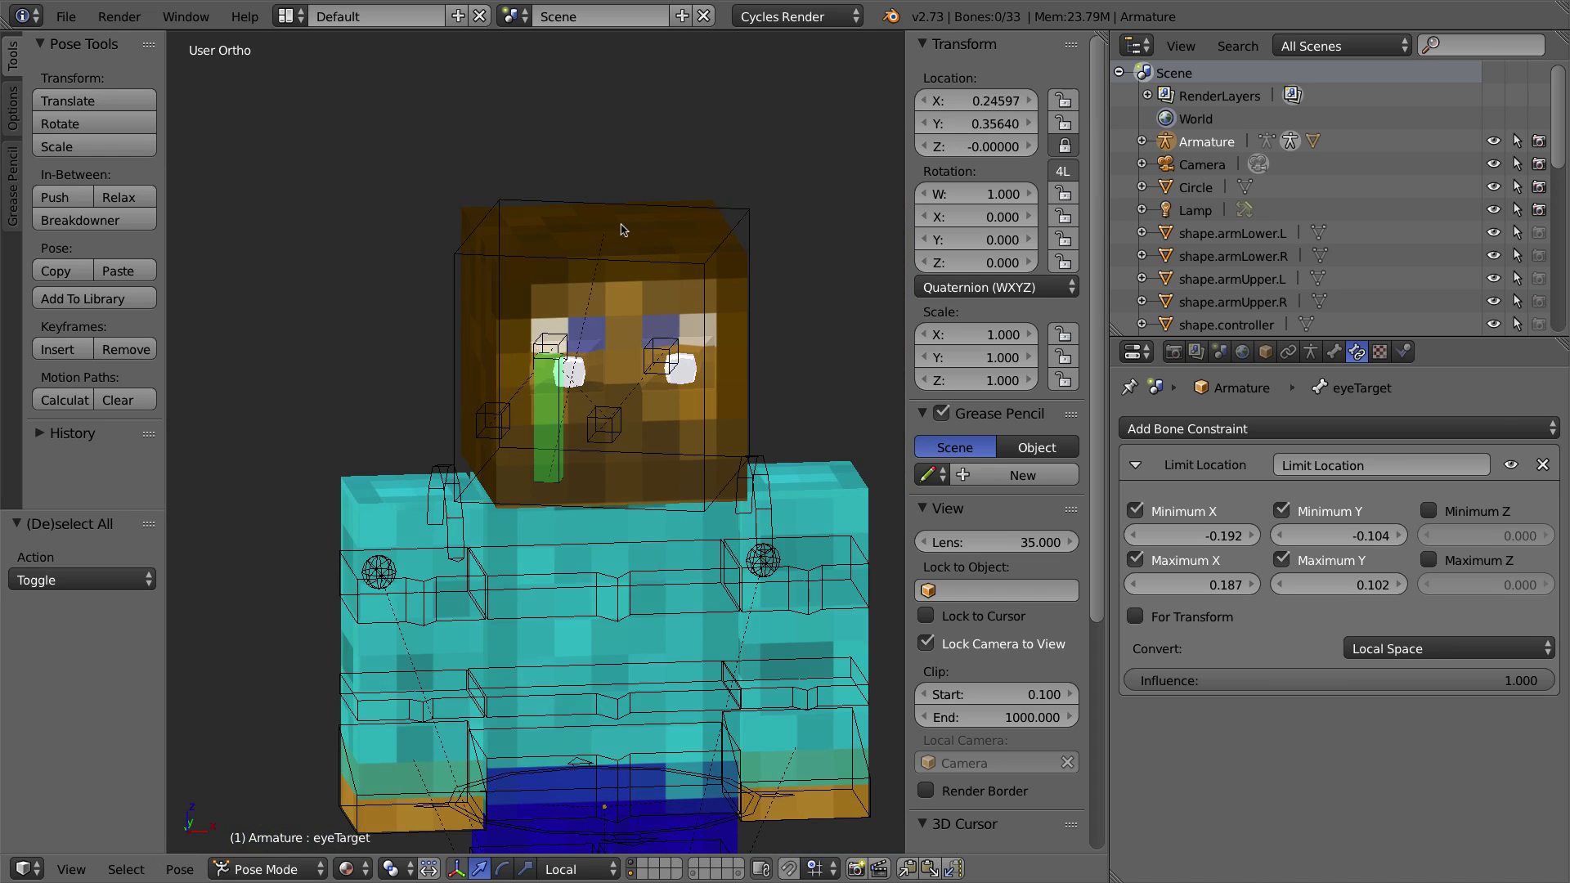
key(alt+r)
key(alt+g)
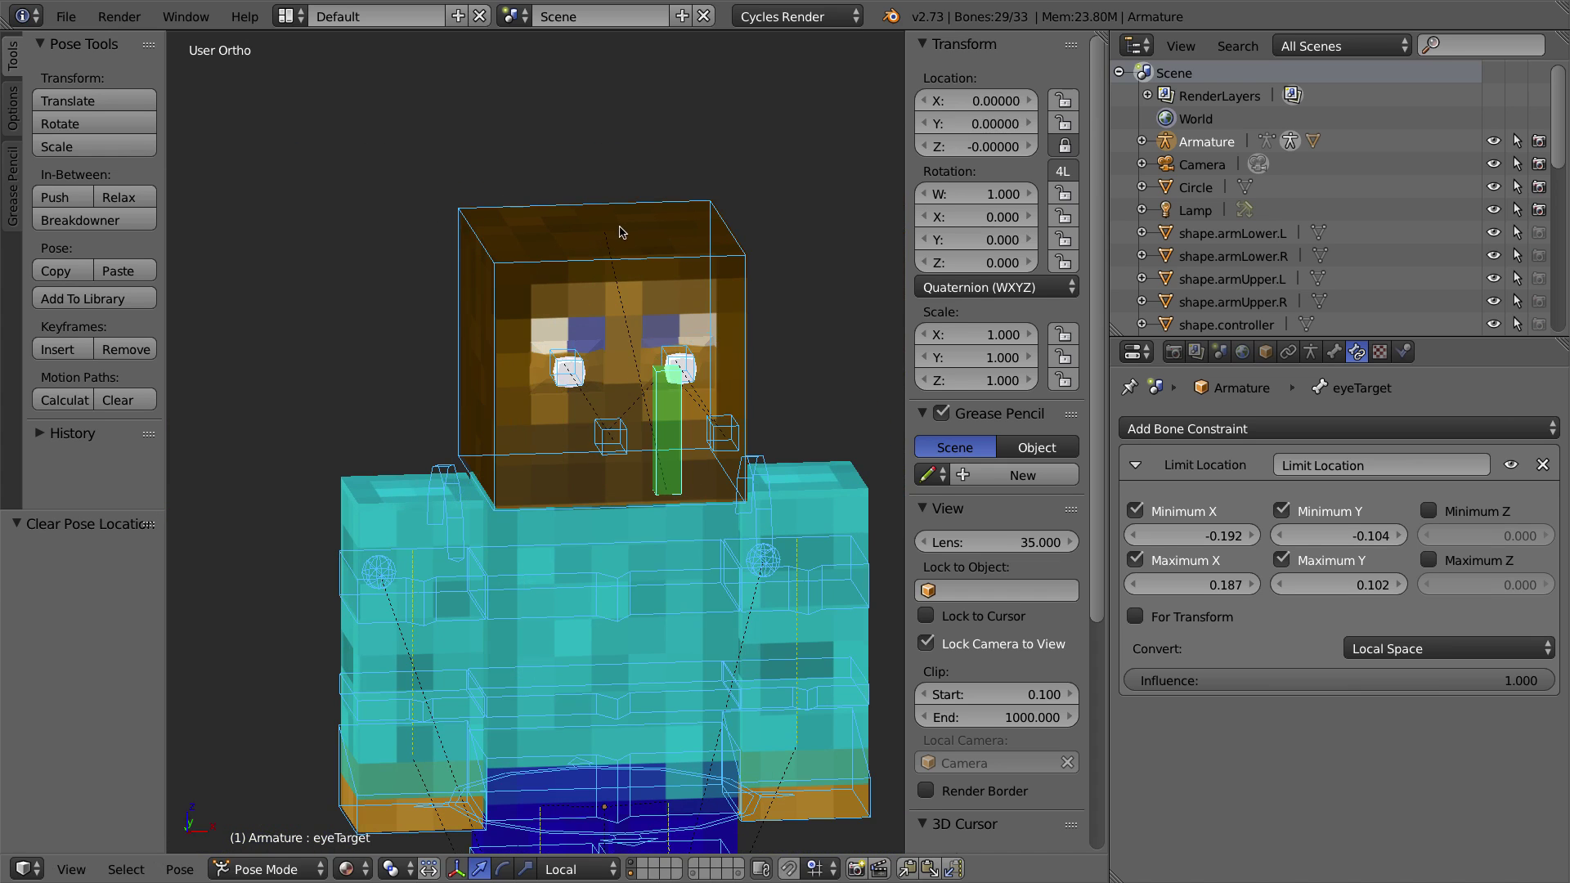
key(alt+s)
middle_drag(693, 362, 602, 360)
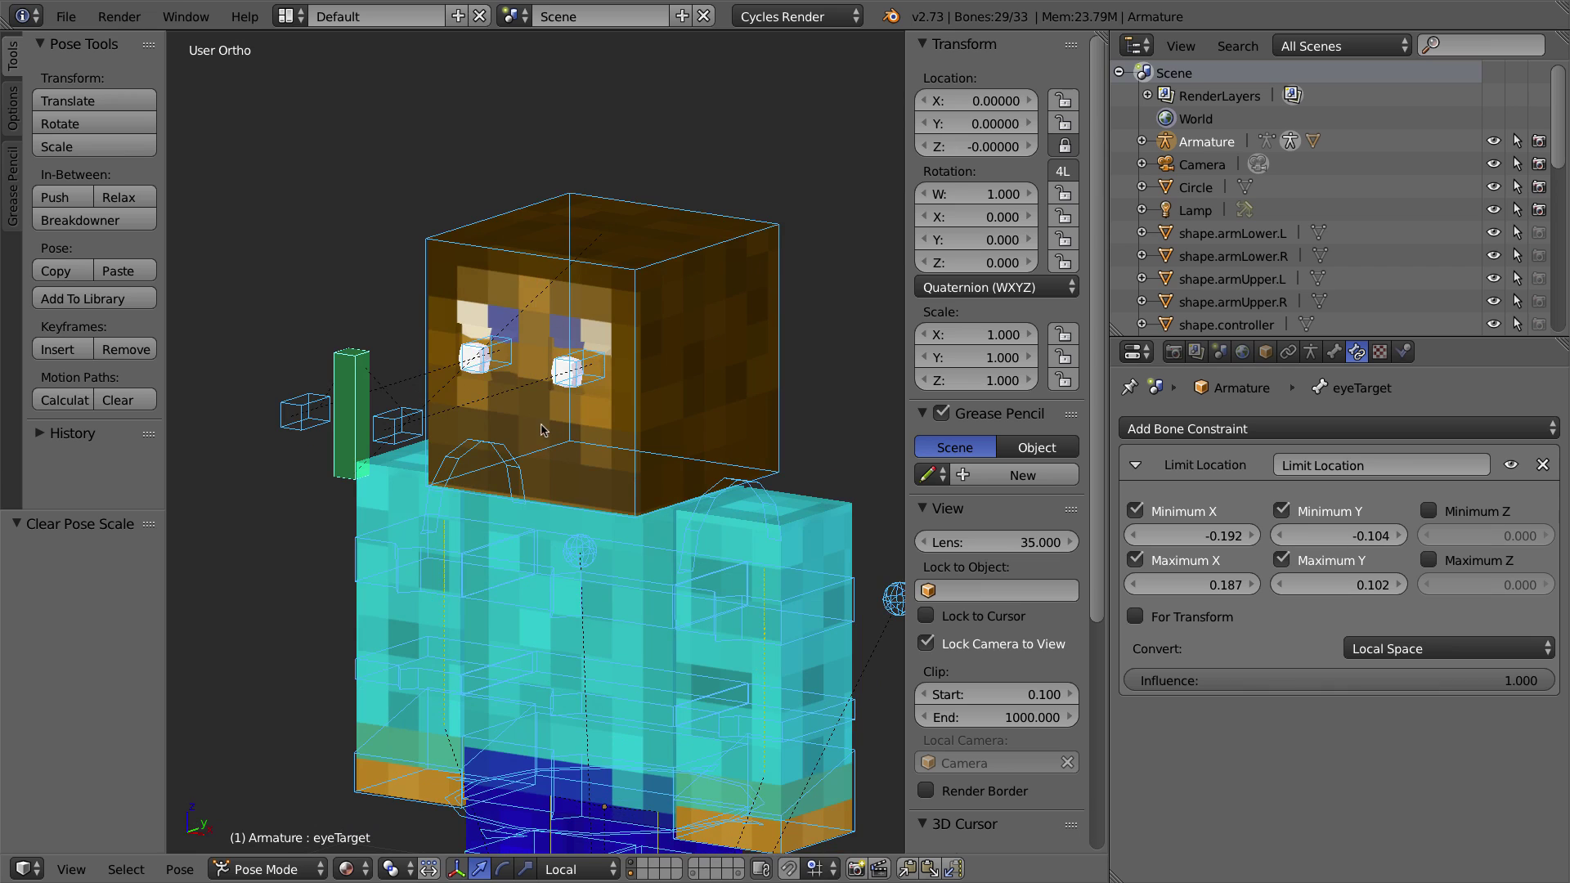
Step: Turn off Deform for the eyeTarget, eyeTarget.R and eyeTarget.L bones
right_click(381, 500)
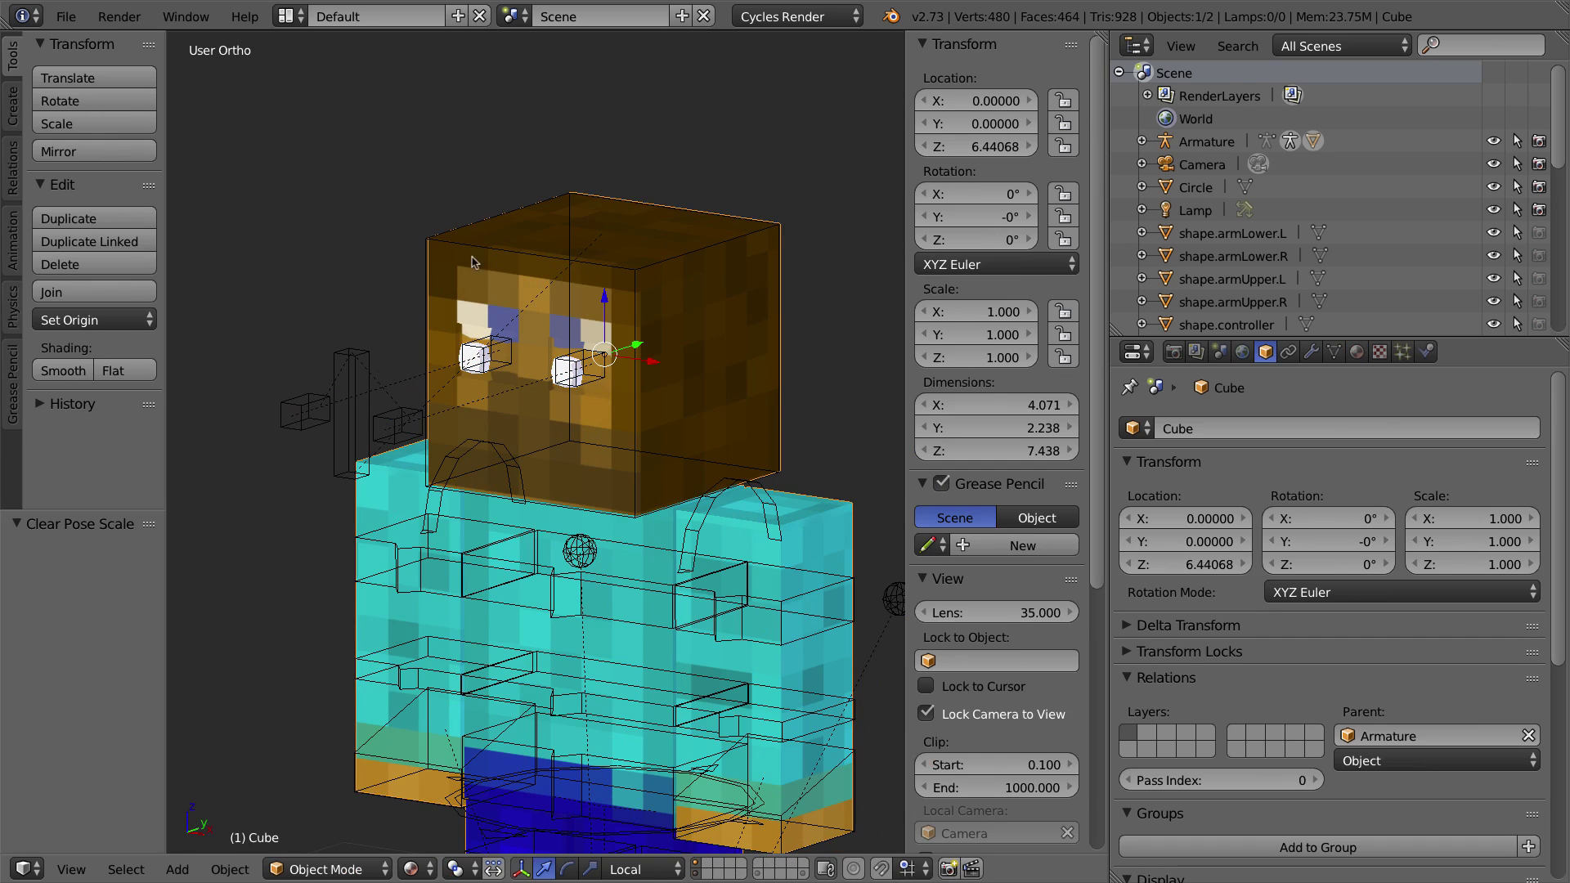
right_click(356, 378)
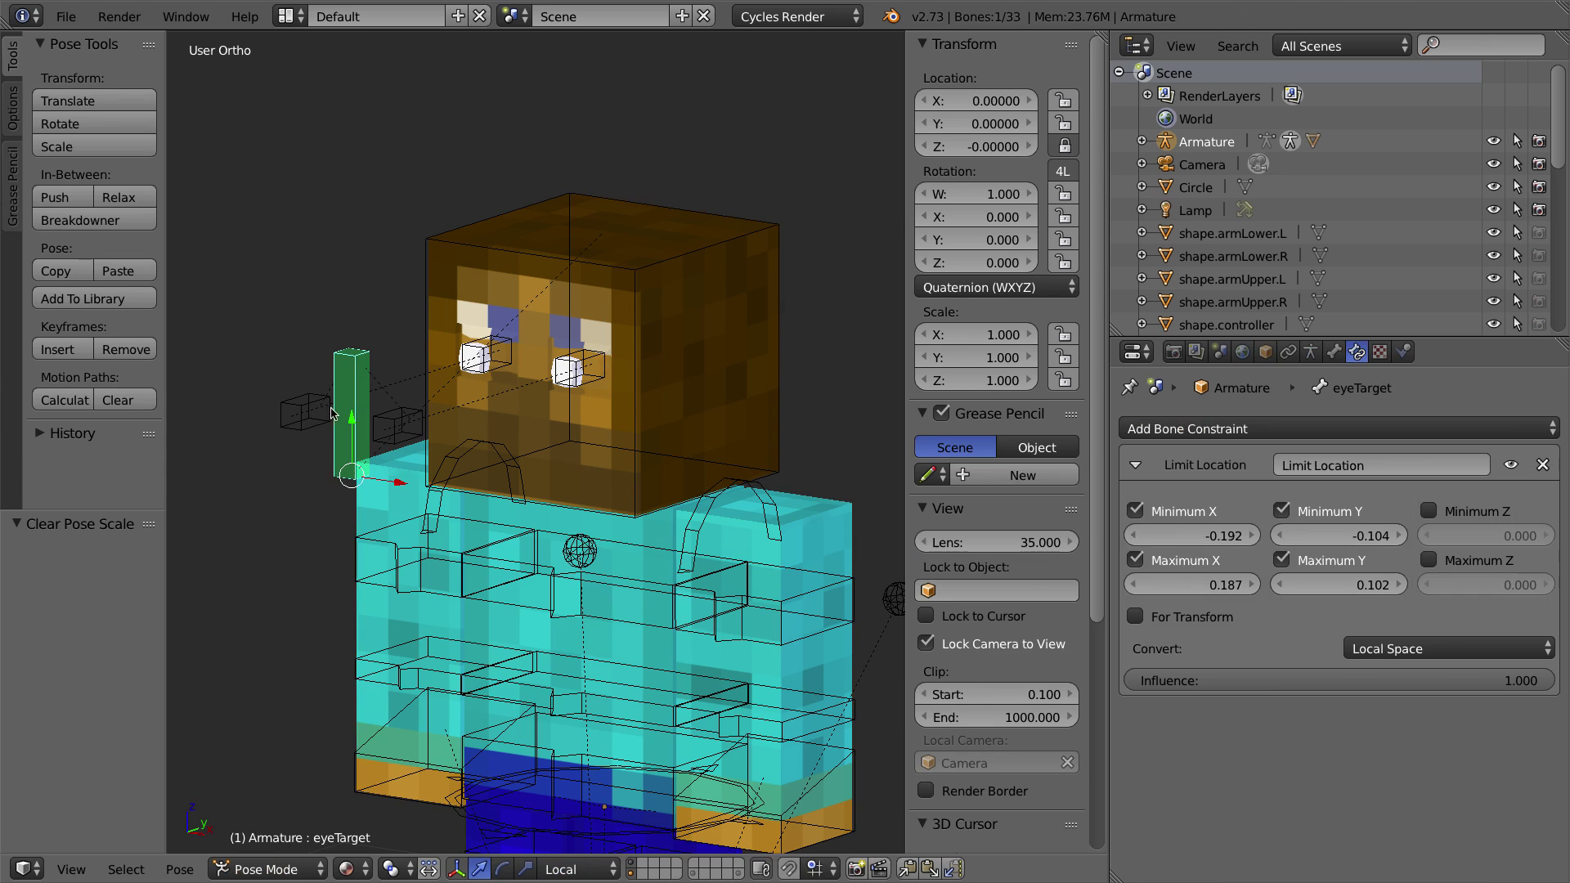
click(1334, 351)
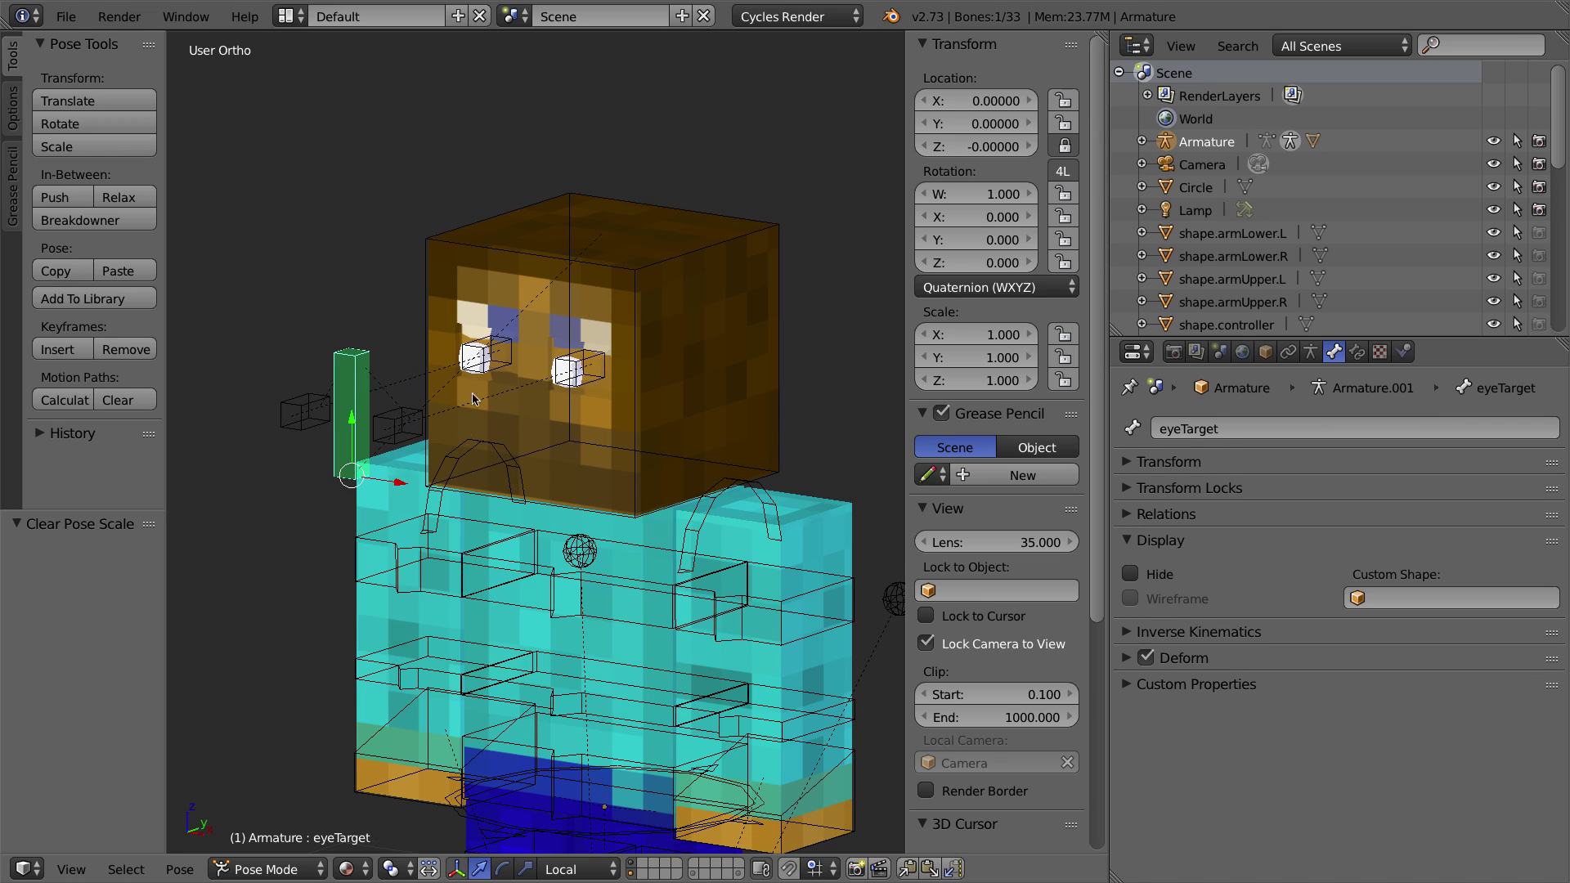
click(1145, 657)
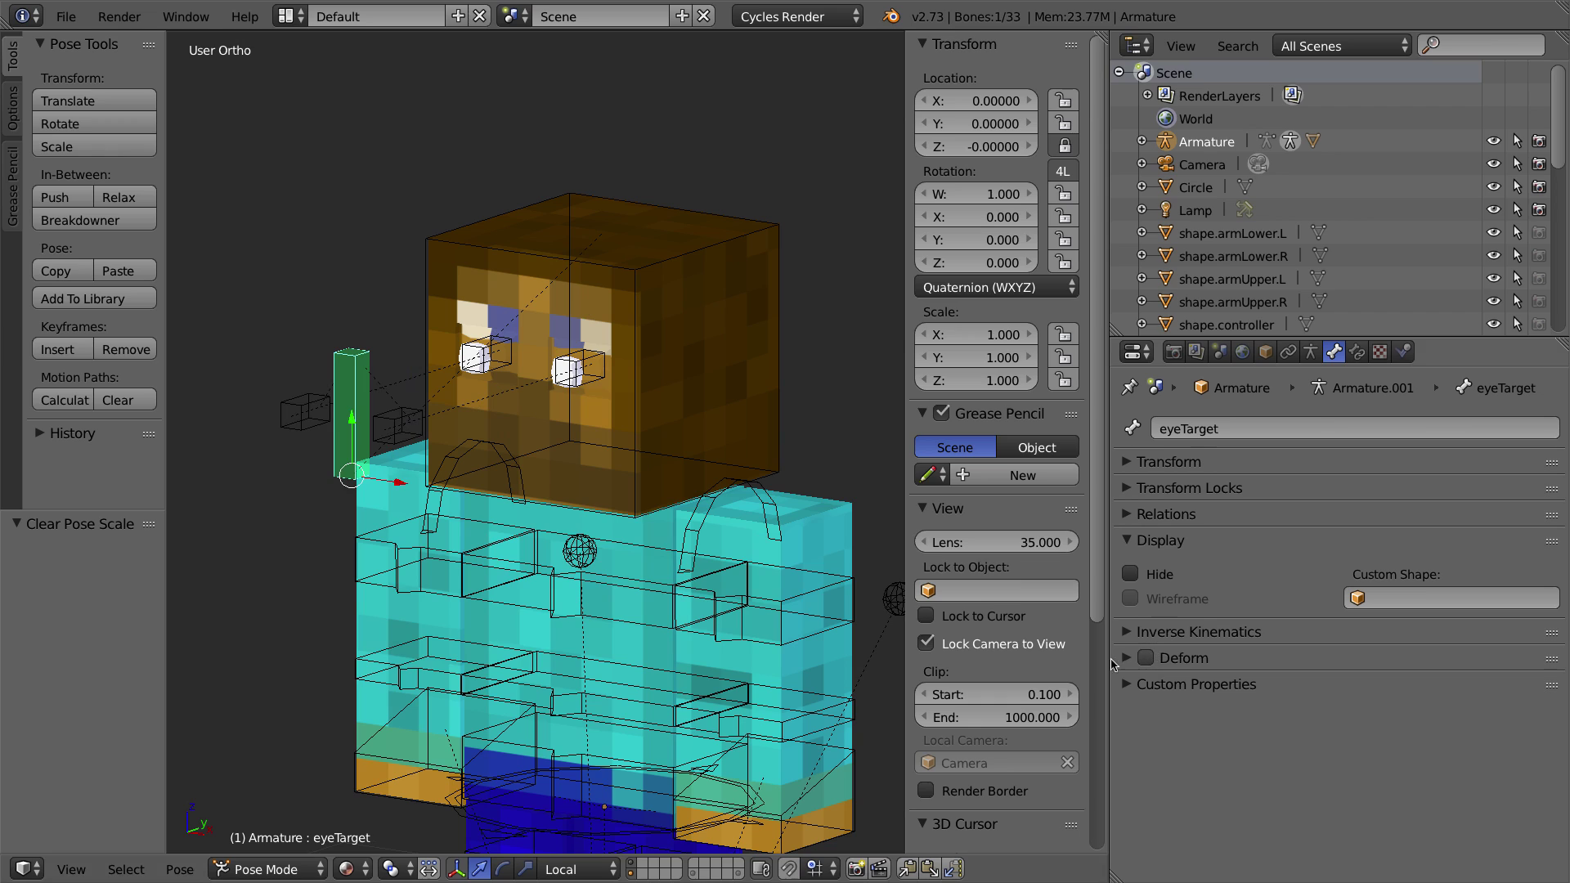
right_click(281, 404)
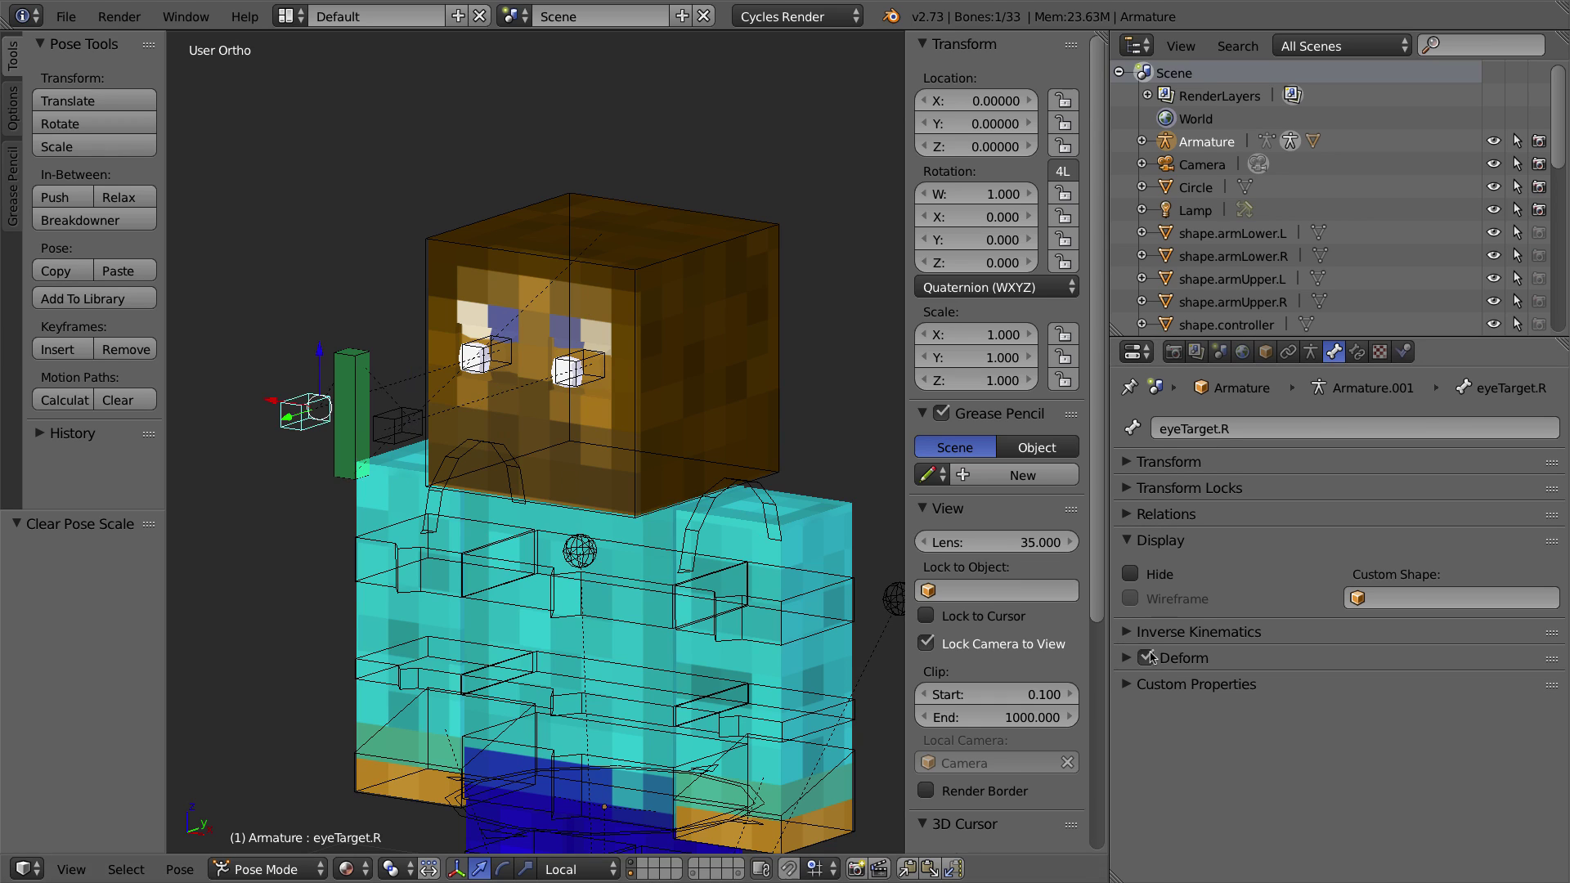
right_click(406, 417)
click(1146, 658)
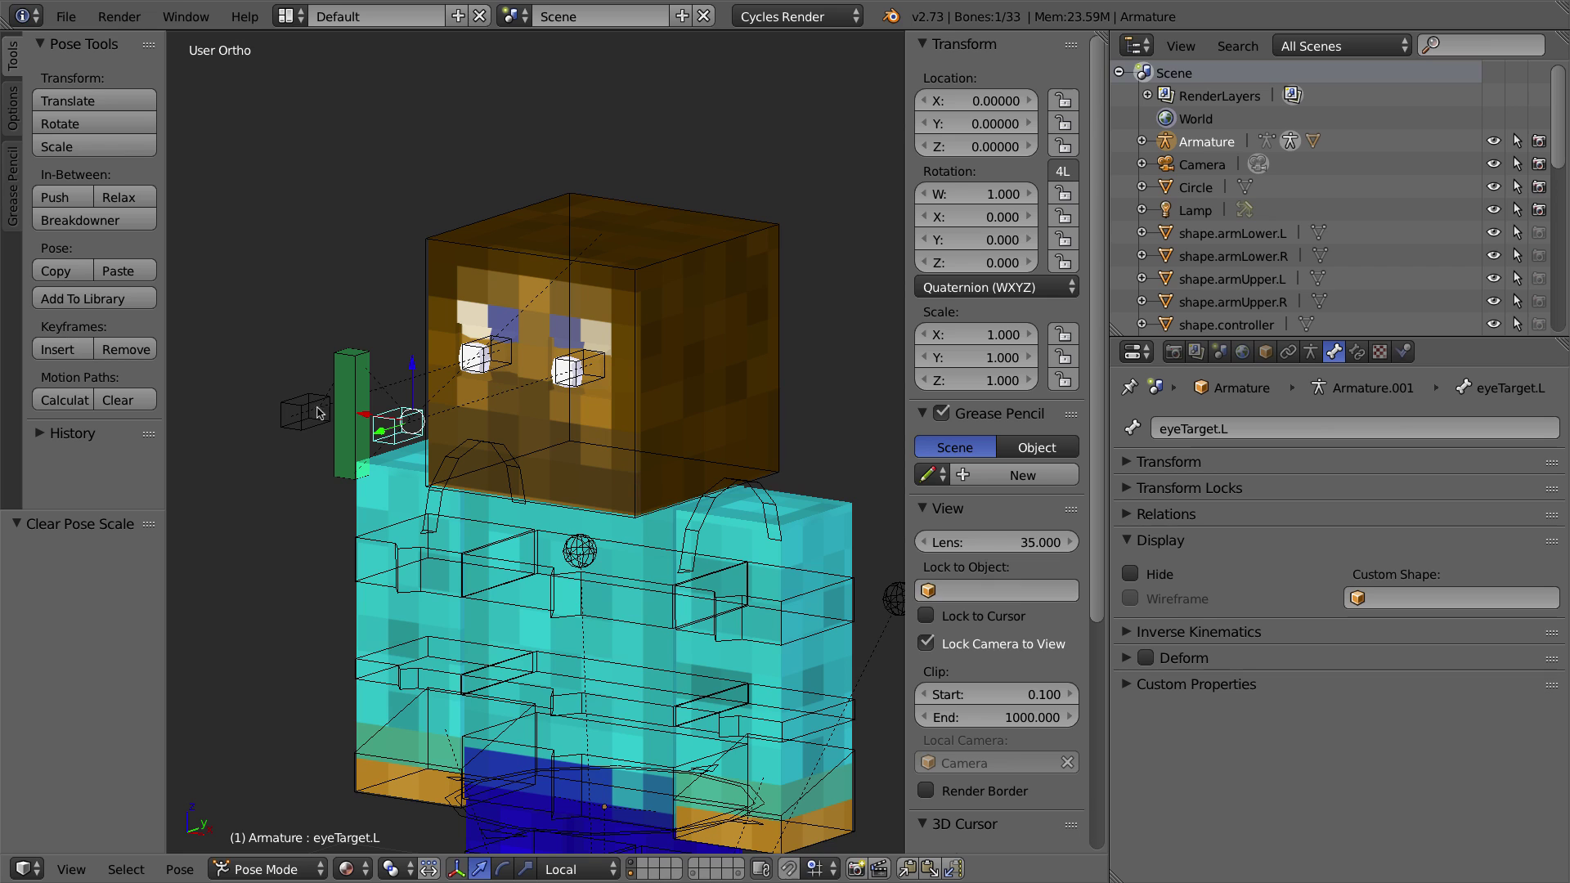
Step: Parent the Cube character mesh to the armature with plain Armature Deform
right_click(392, 488)
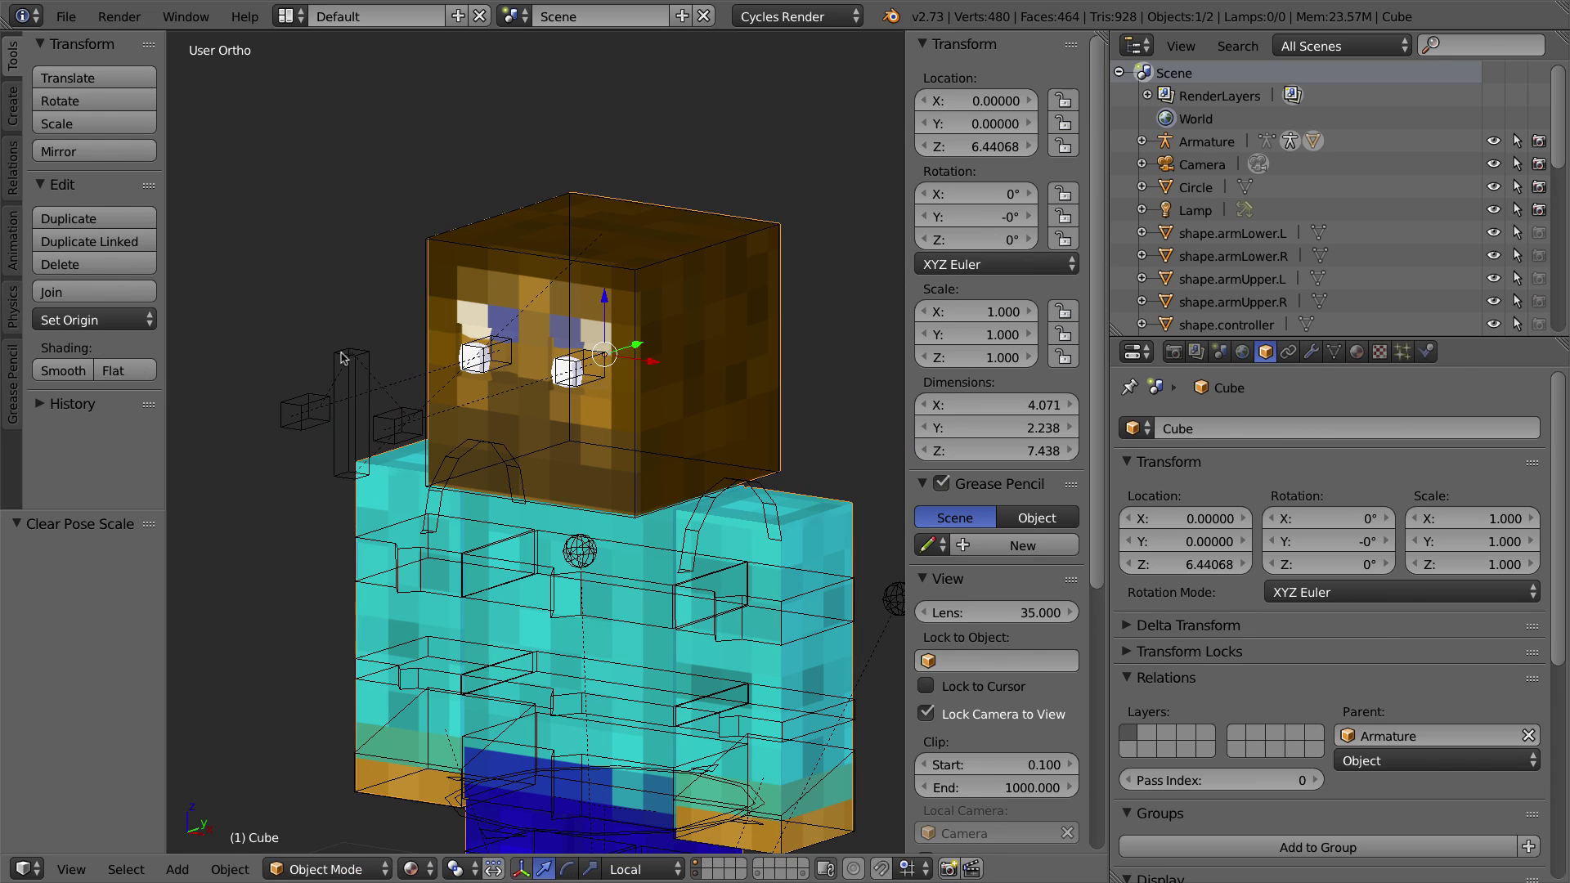
right_click(350, 393)
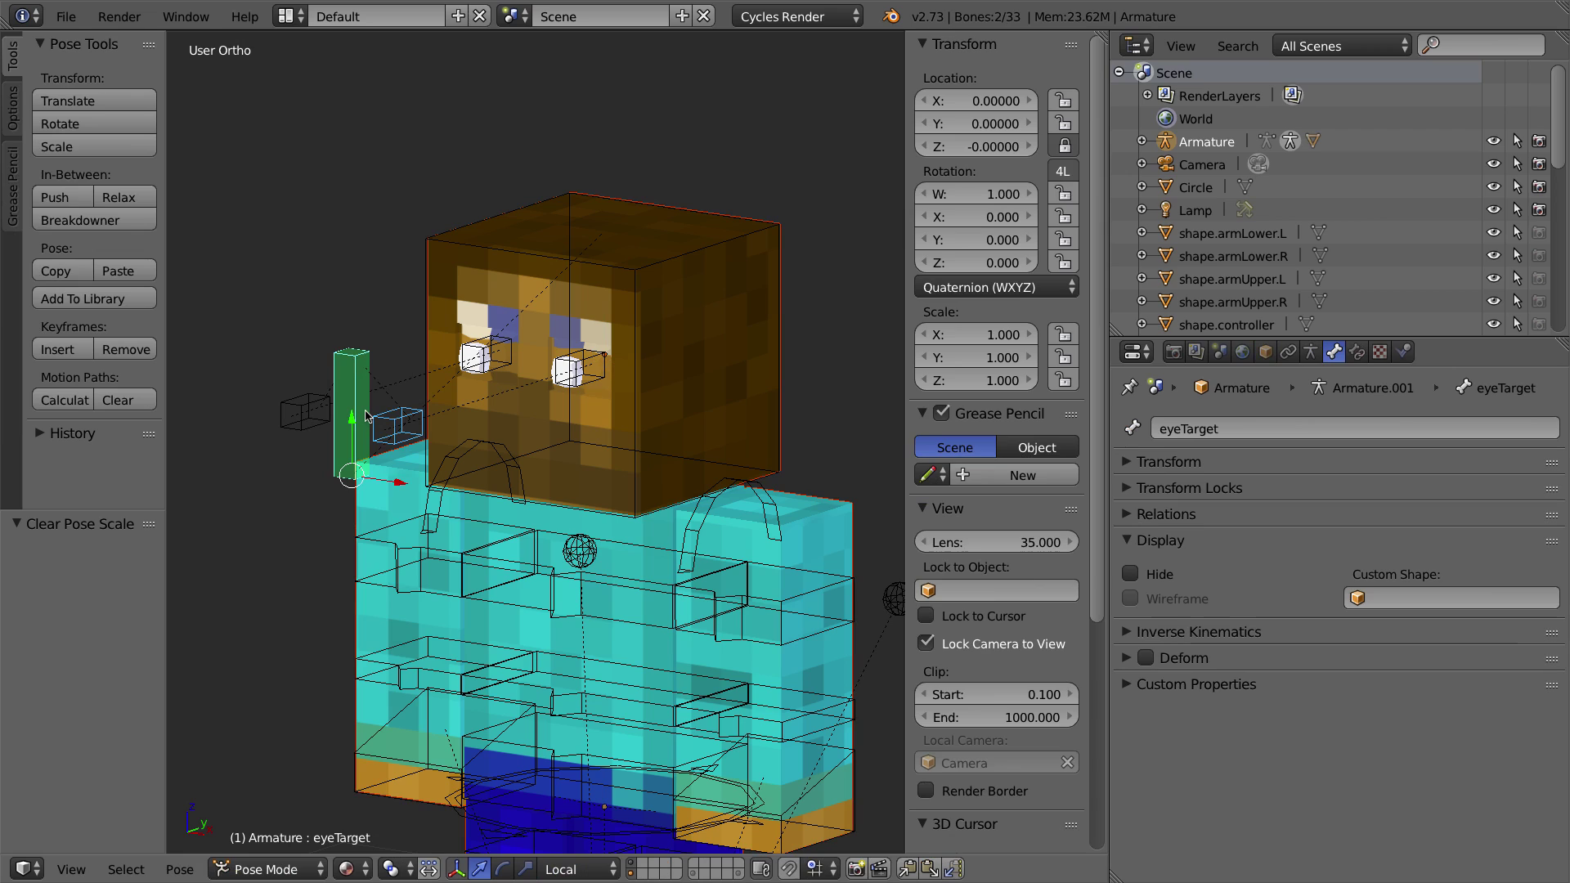
key(ctrl+p)
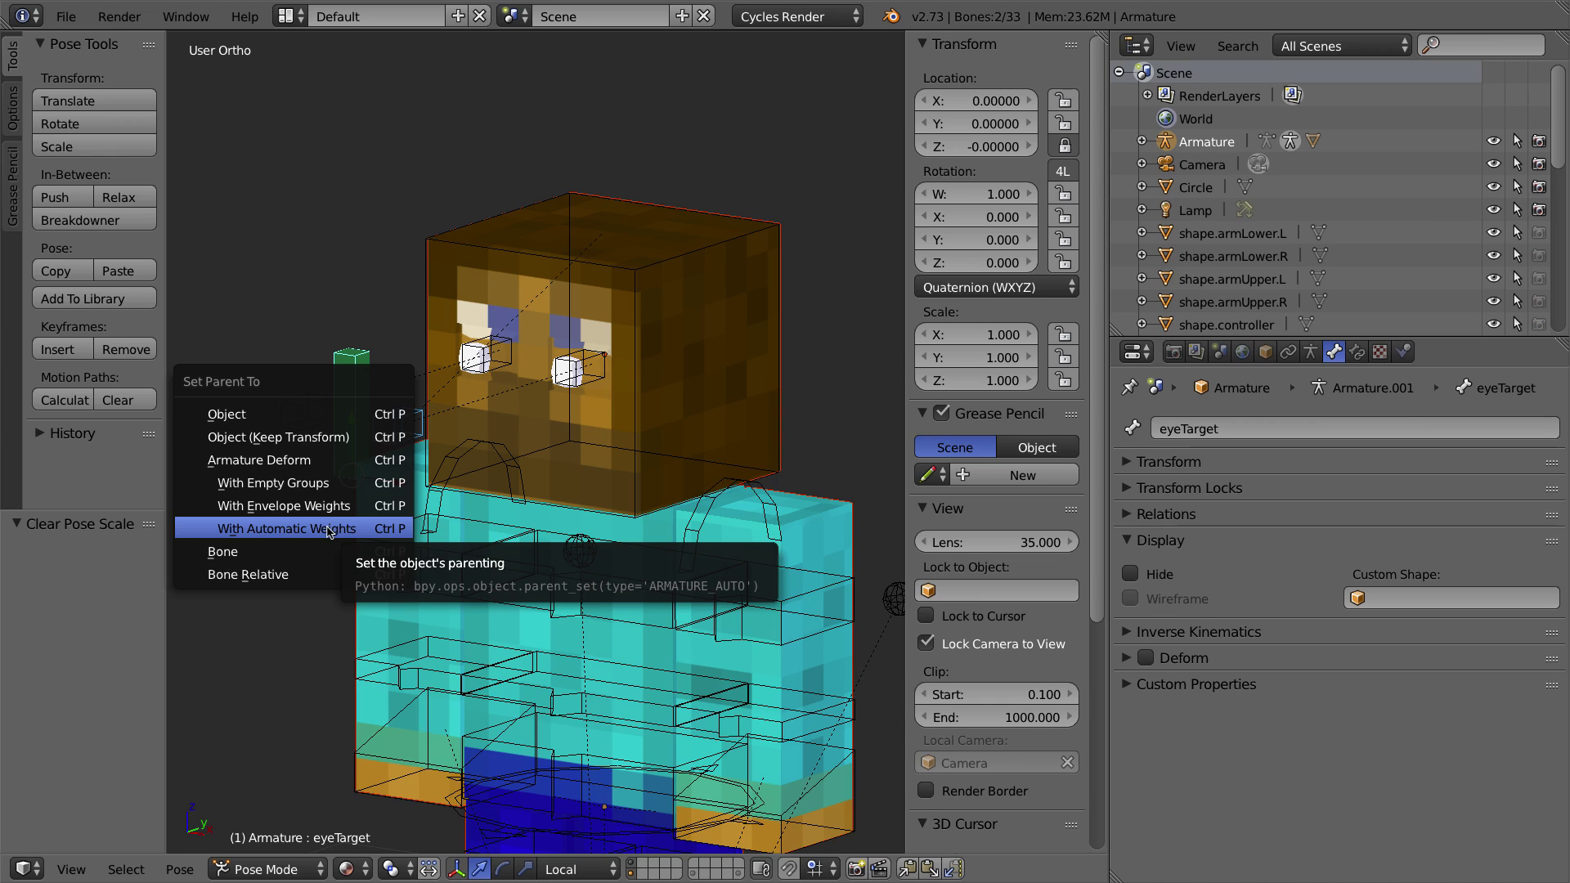
click(303, 462)
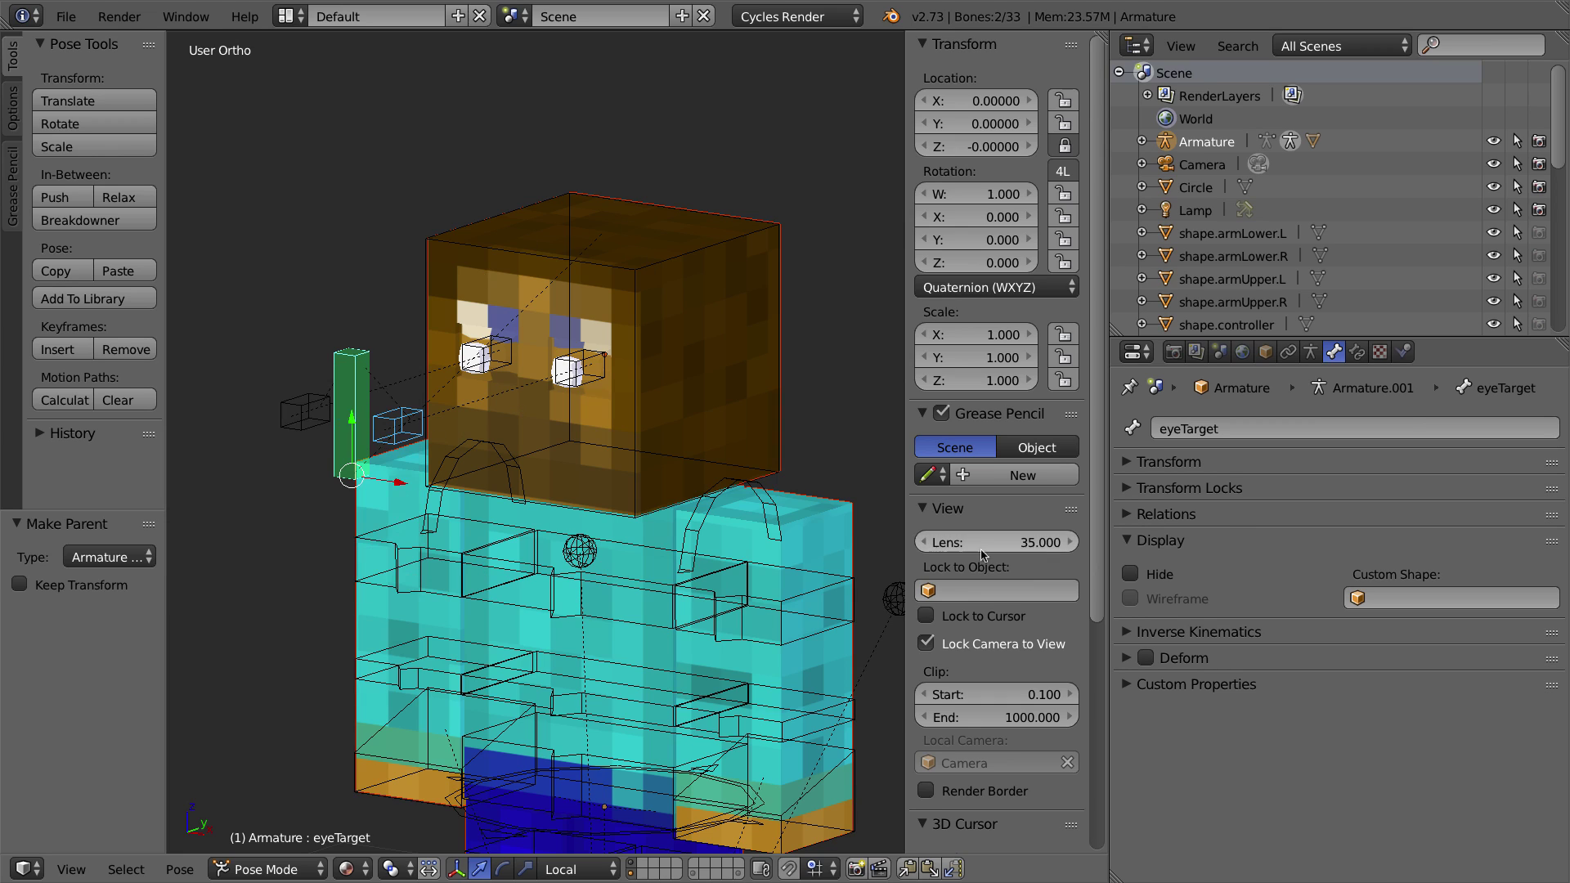
Step: Look through the Cube mesh's vertex groups for groups belonging to the eye bones
right_click(850, 509)
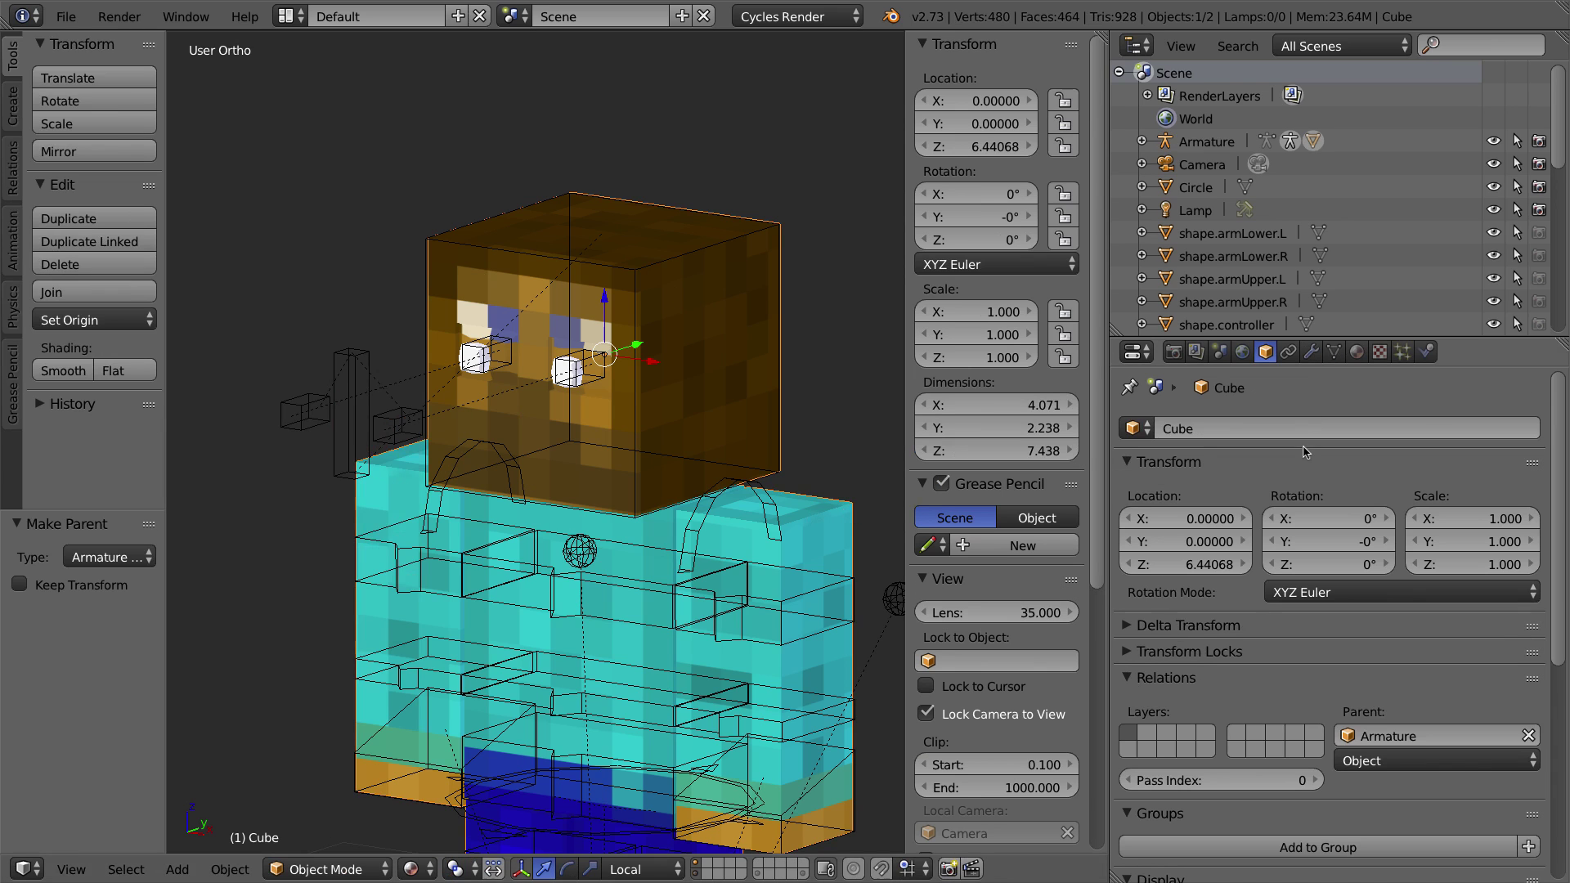
click(1334, 351)
mouse_move(1509, 628)
mouse_down()
mouse_move(1517, 706)
mouse_move(1516, 618)
mouse_up()
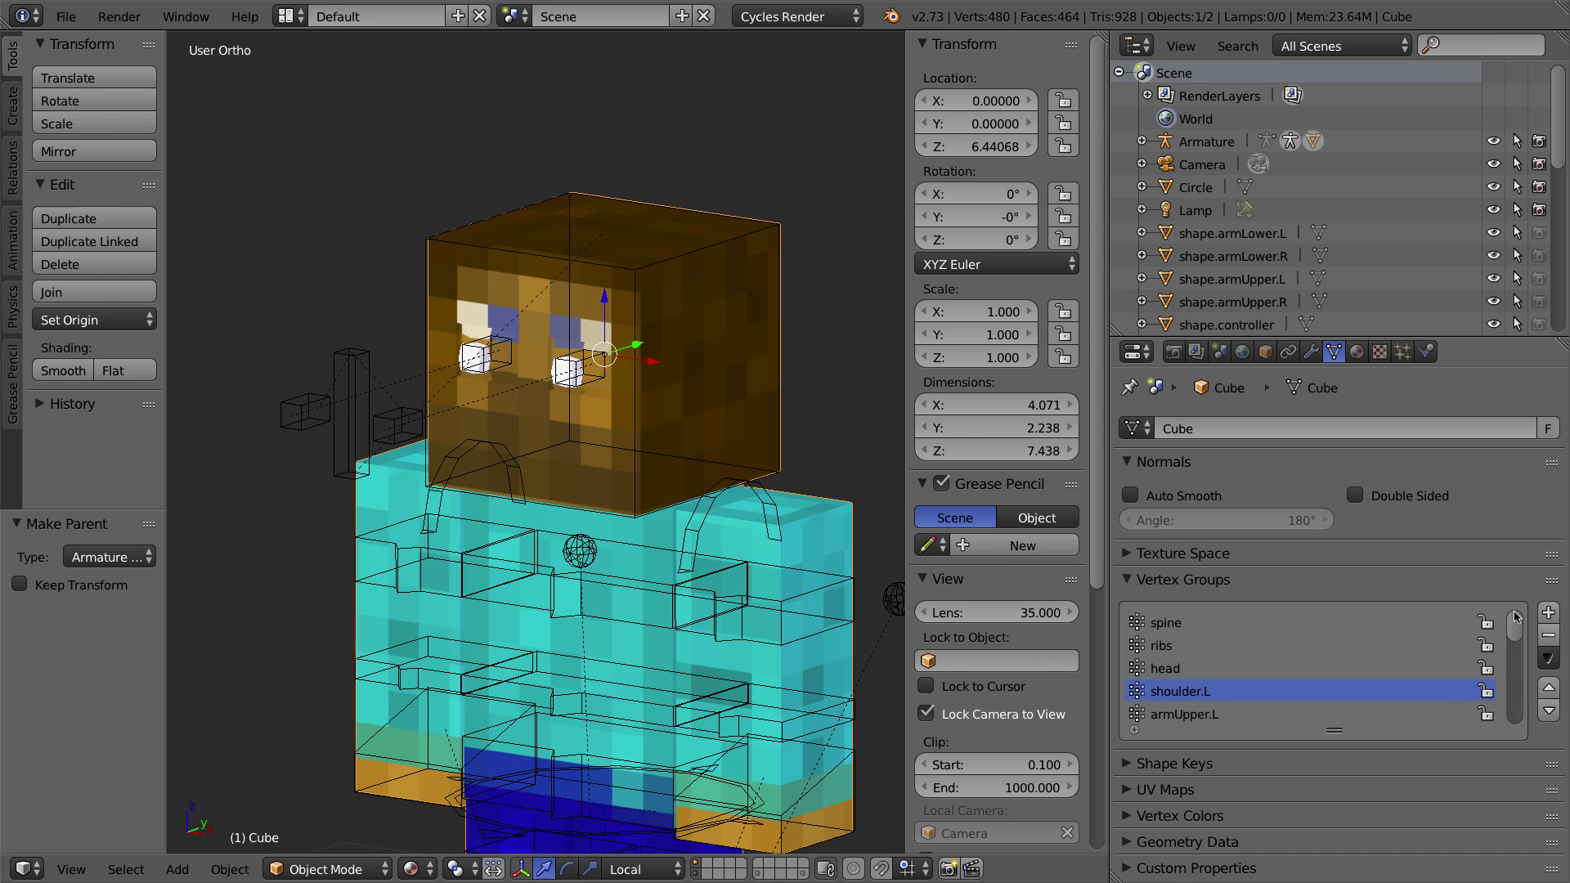
right_click(703, 513)
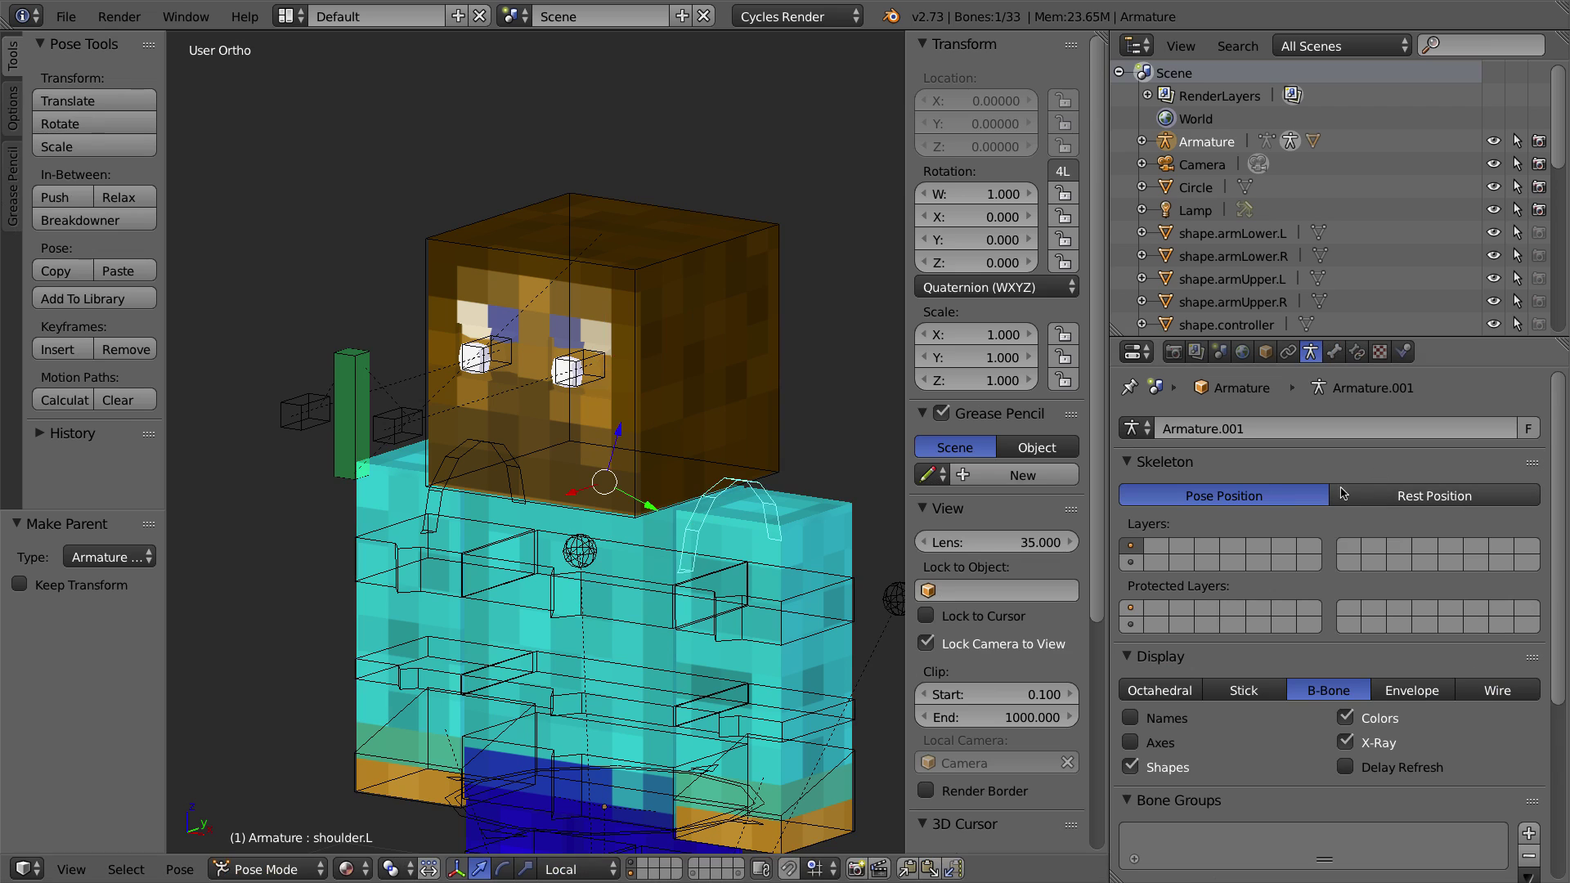
right_click(820, 524)
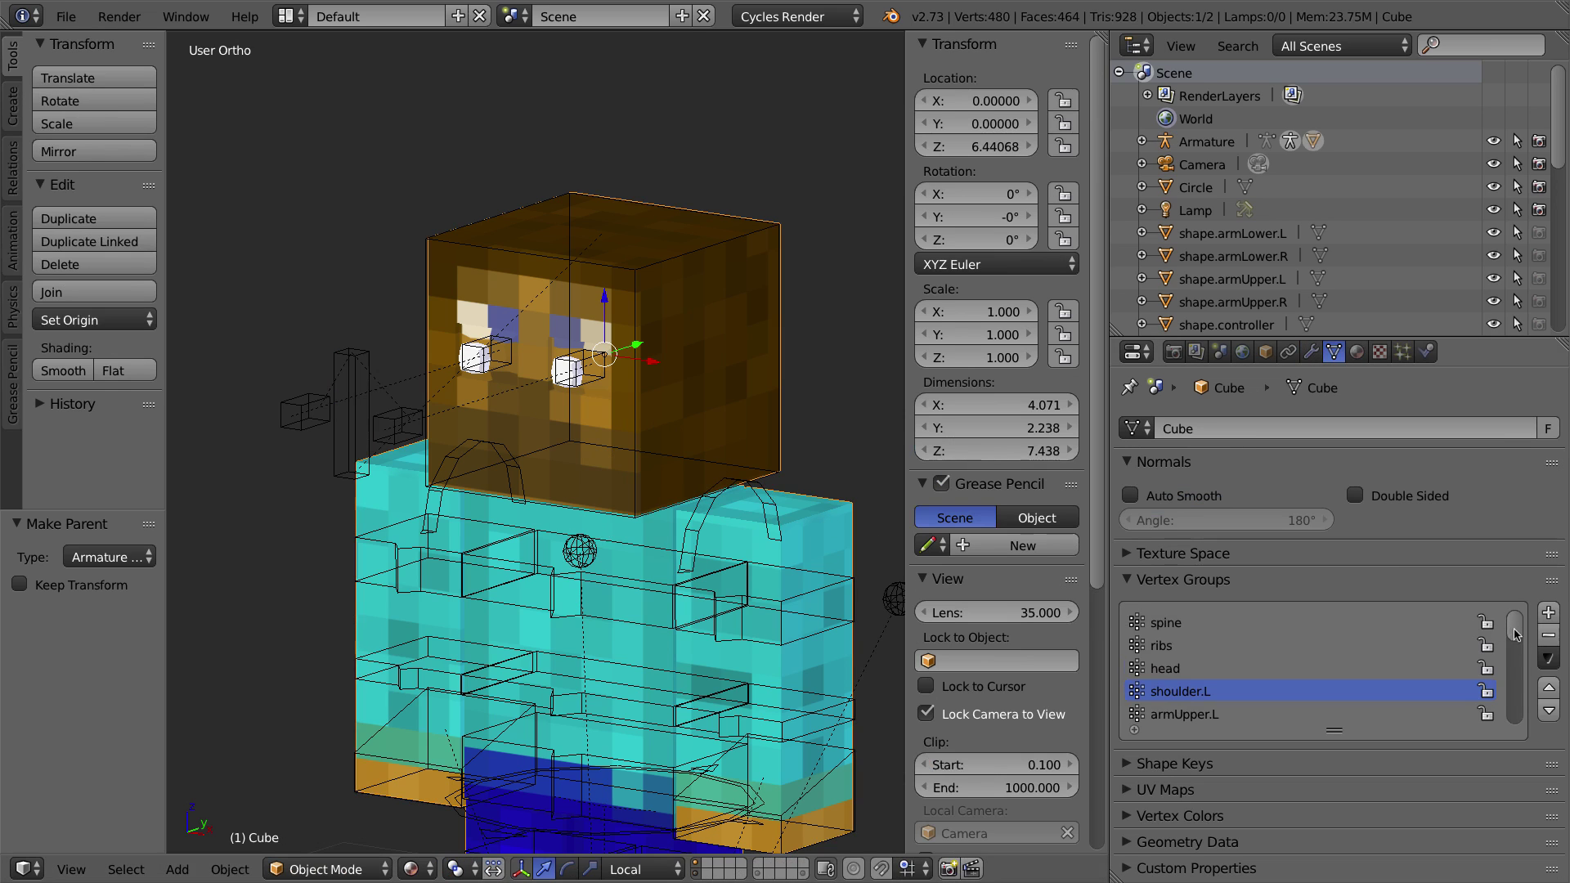
mouse_move(1516, 631)
mouse_down()
mouse_move(1520, 734)
mouse_move(1530, 610)
mouse_up()
Step: Try rotating the head bone around the global Z axis to check whether the eyes follow, and cancel the rotation
right_click(693, 255)
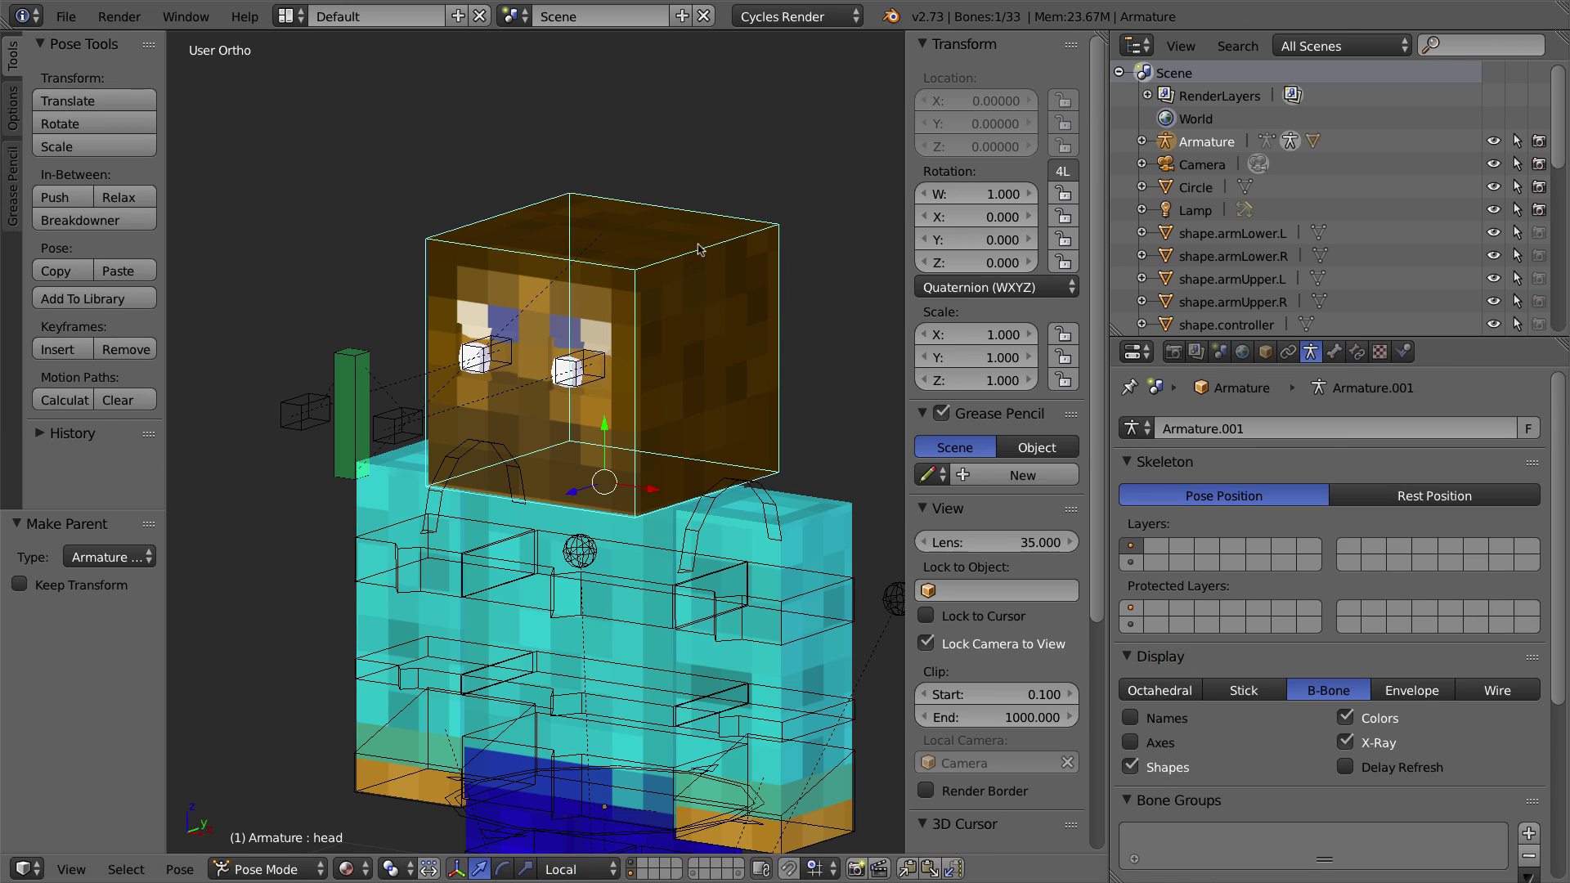
key(r)
key(z)
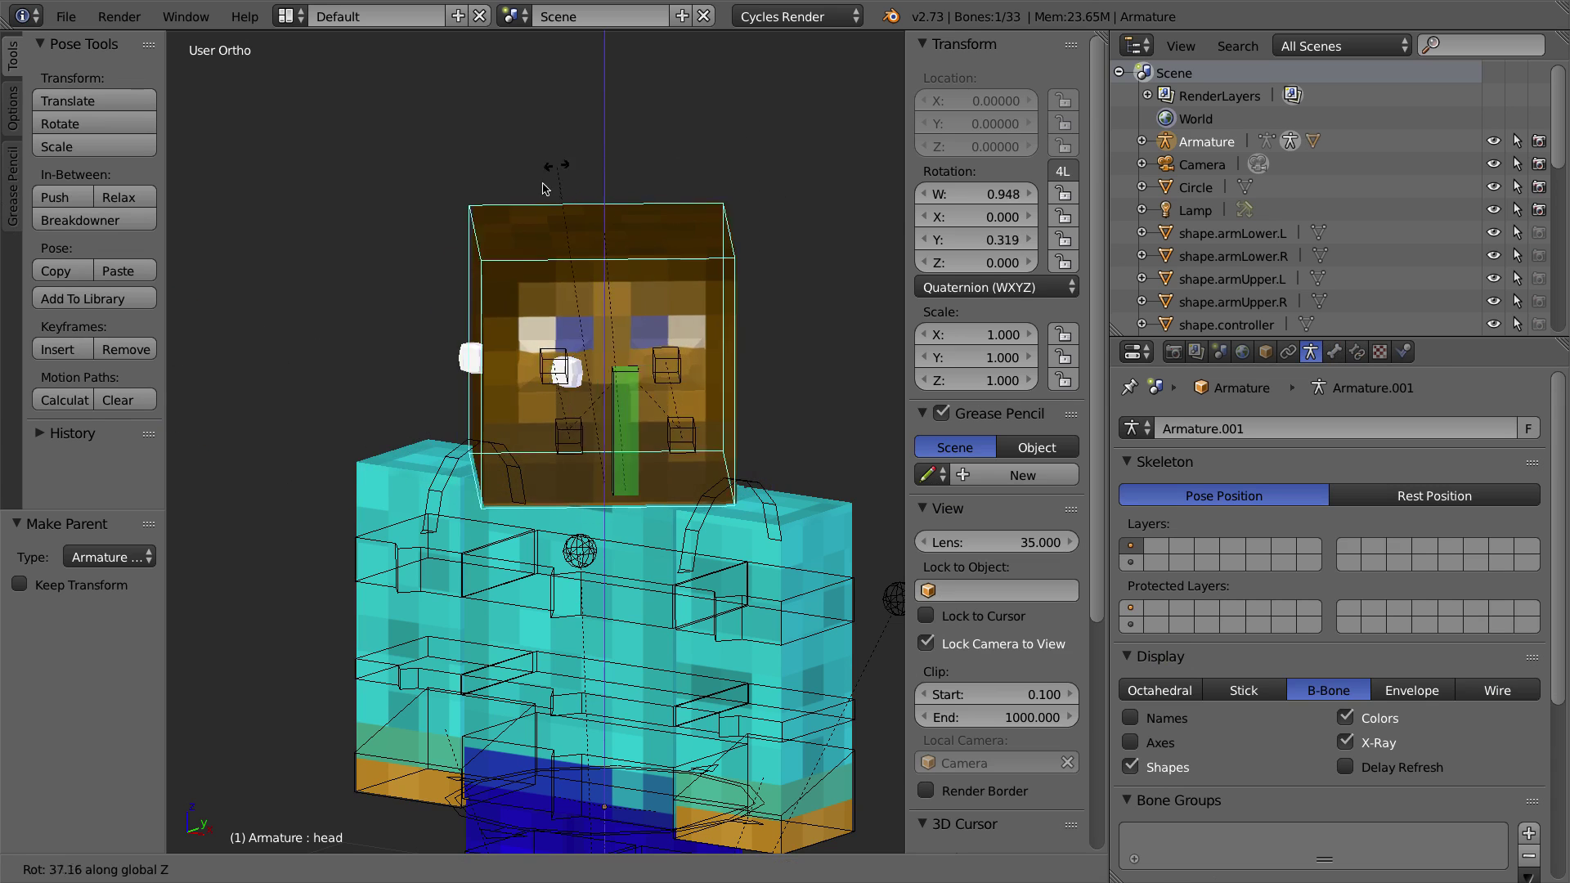
right_click(708, 213)
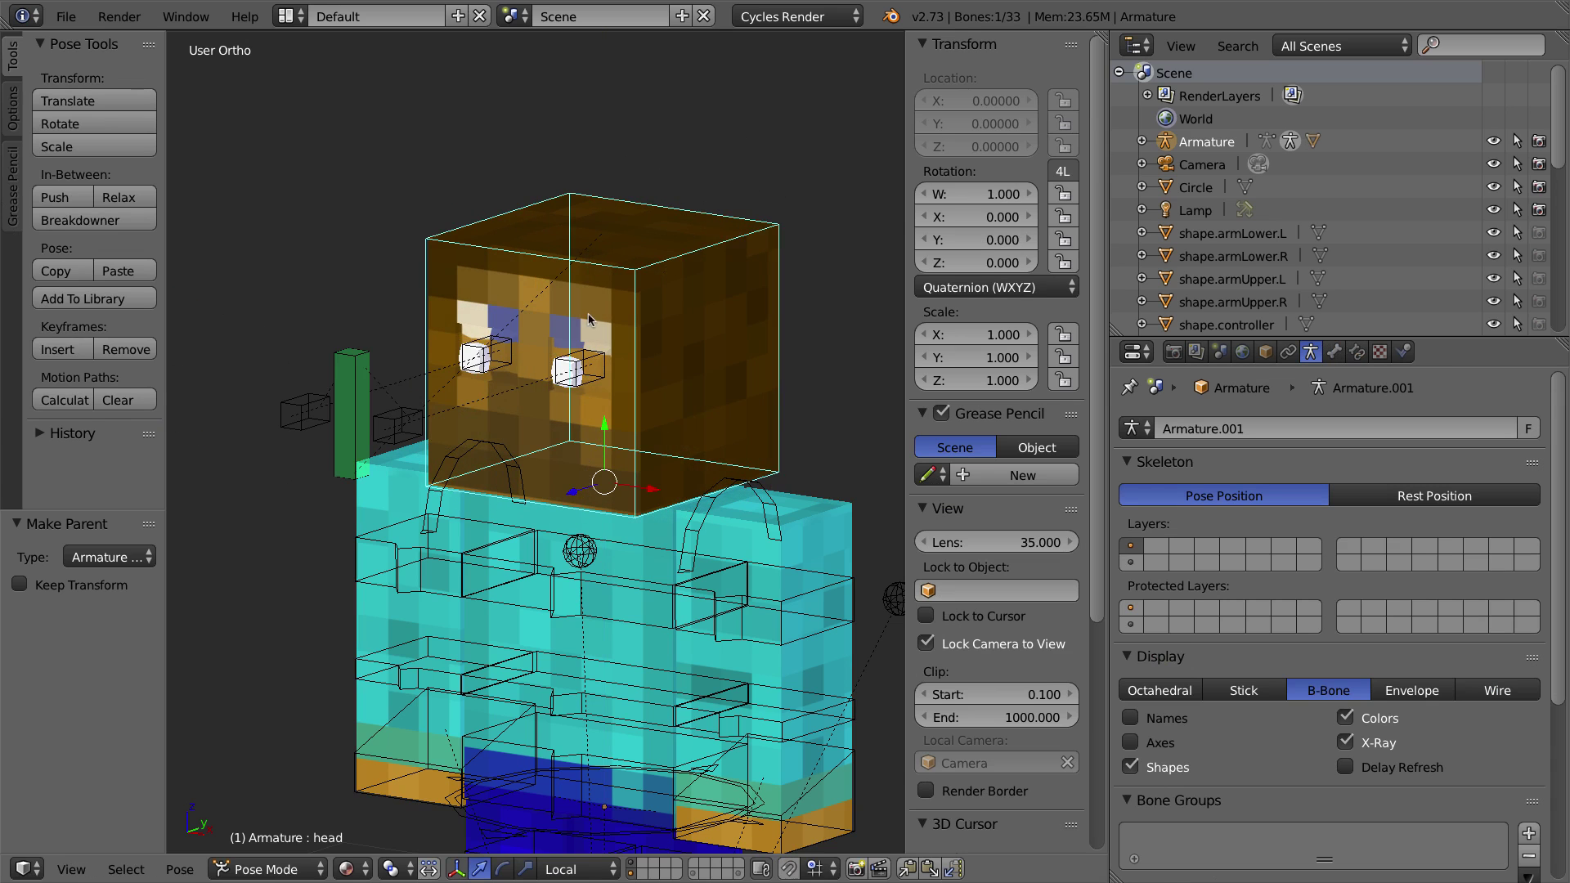
Step: Compare the eye.L and eye.R bones with the Cube mesh's vertex groups and check the Deform setting of both bones
right_click(603, 365)
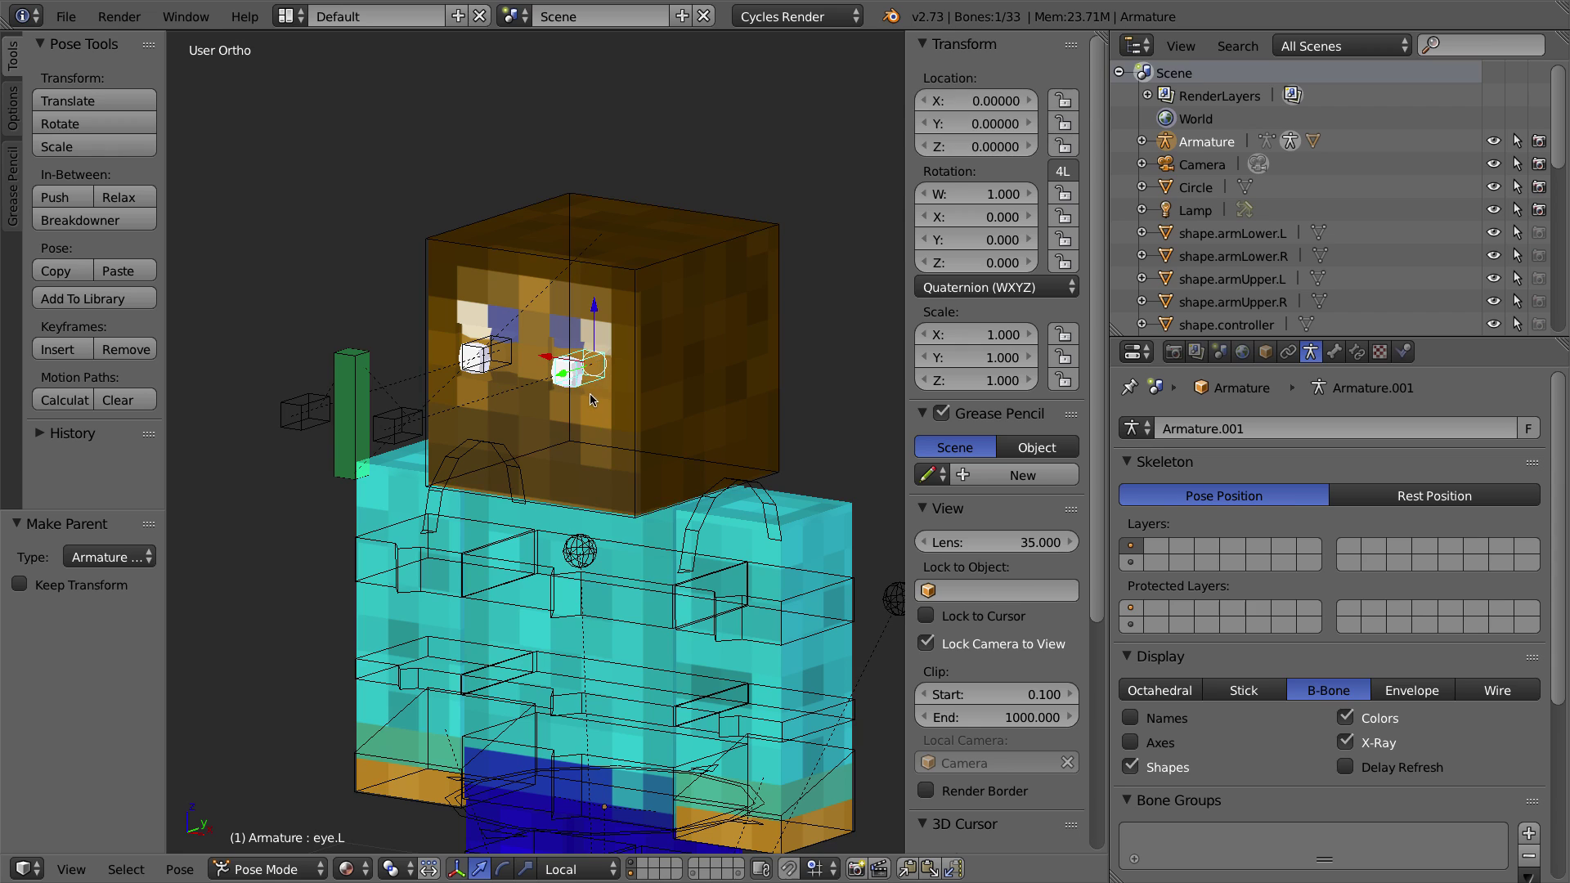
right_click(505, 353)
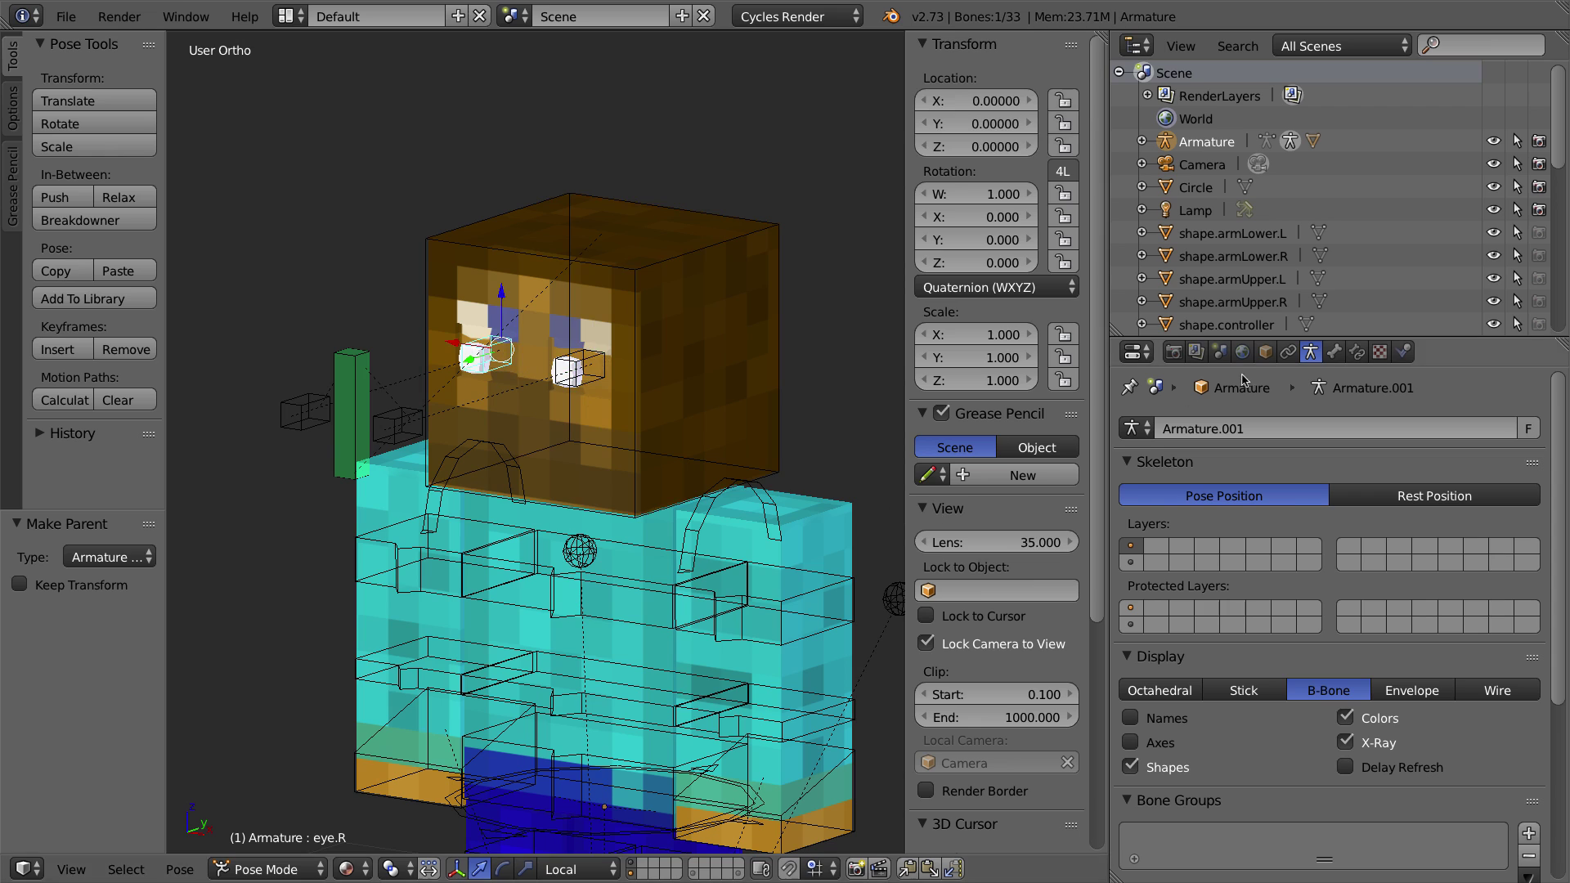
right_click(771, 533)
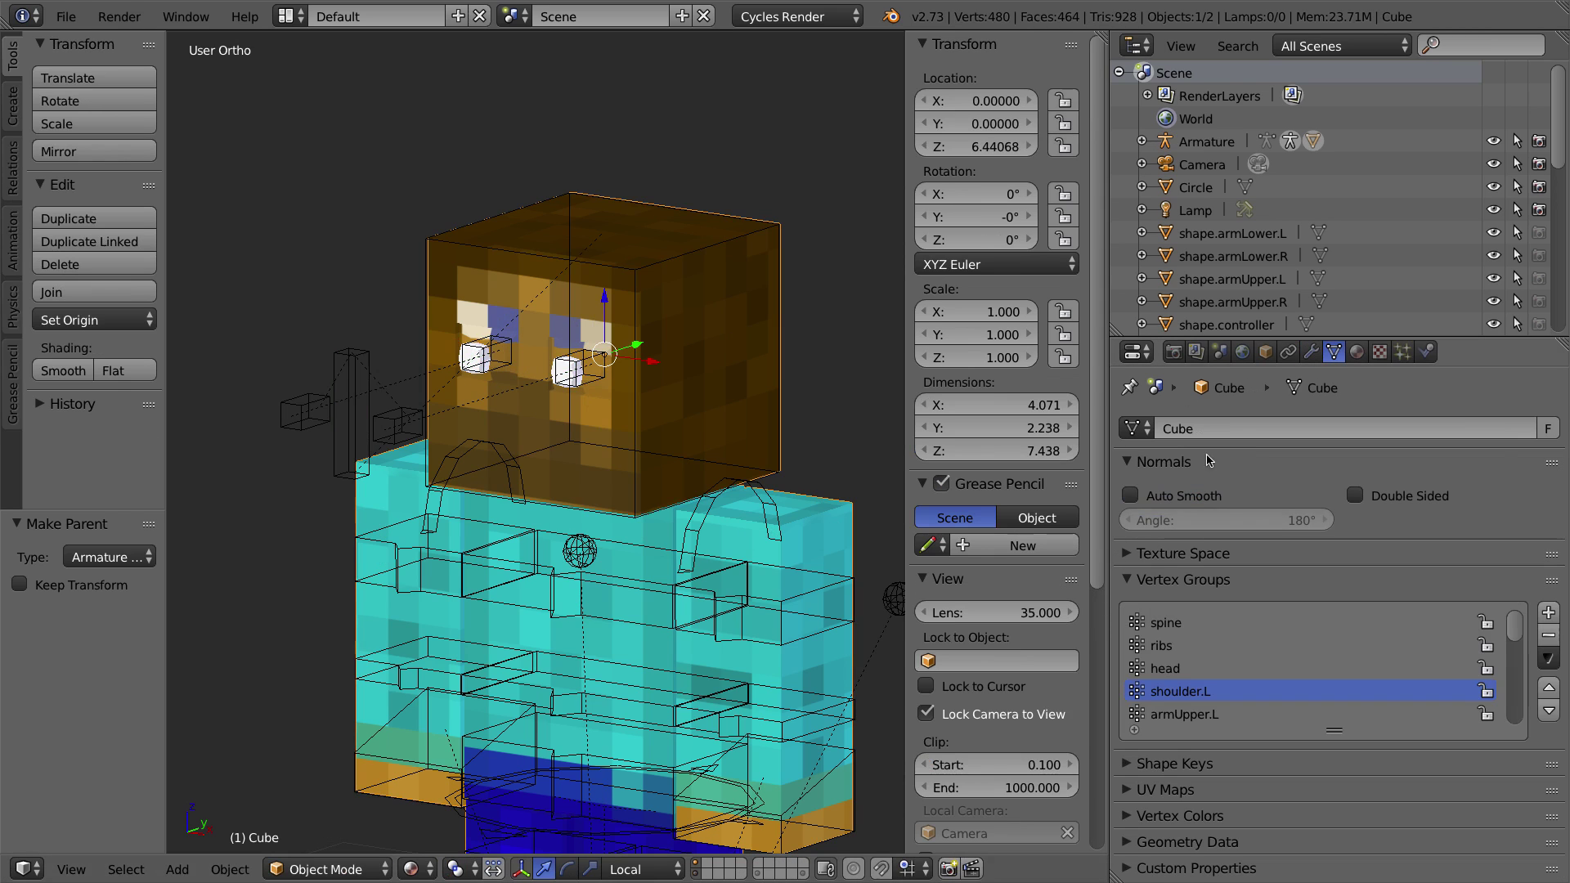
mouse_move(1513, 627)
mouse_down()
mouse_move(1515, 702)
mouse_move(1516, 624)
mouse_up()
click(1275, 623)
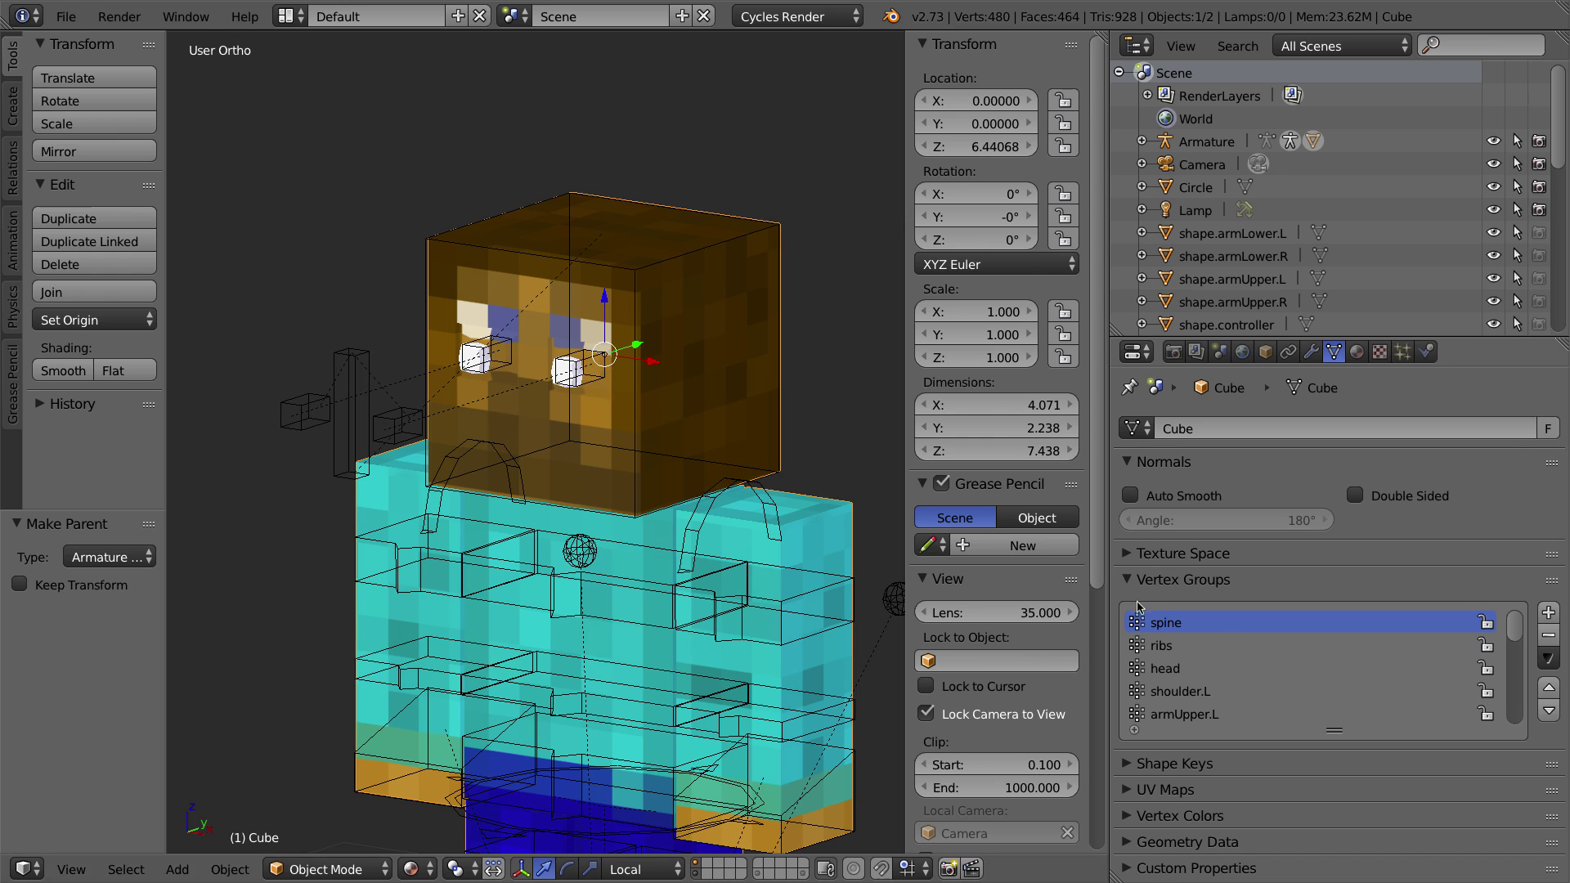
right_click(582, 354)
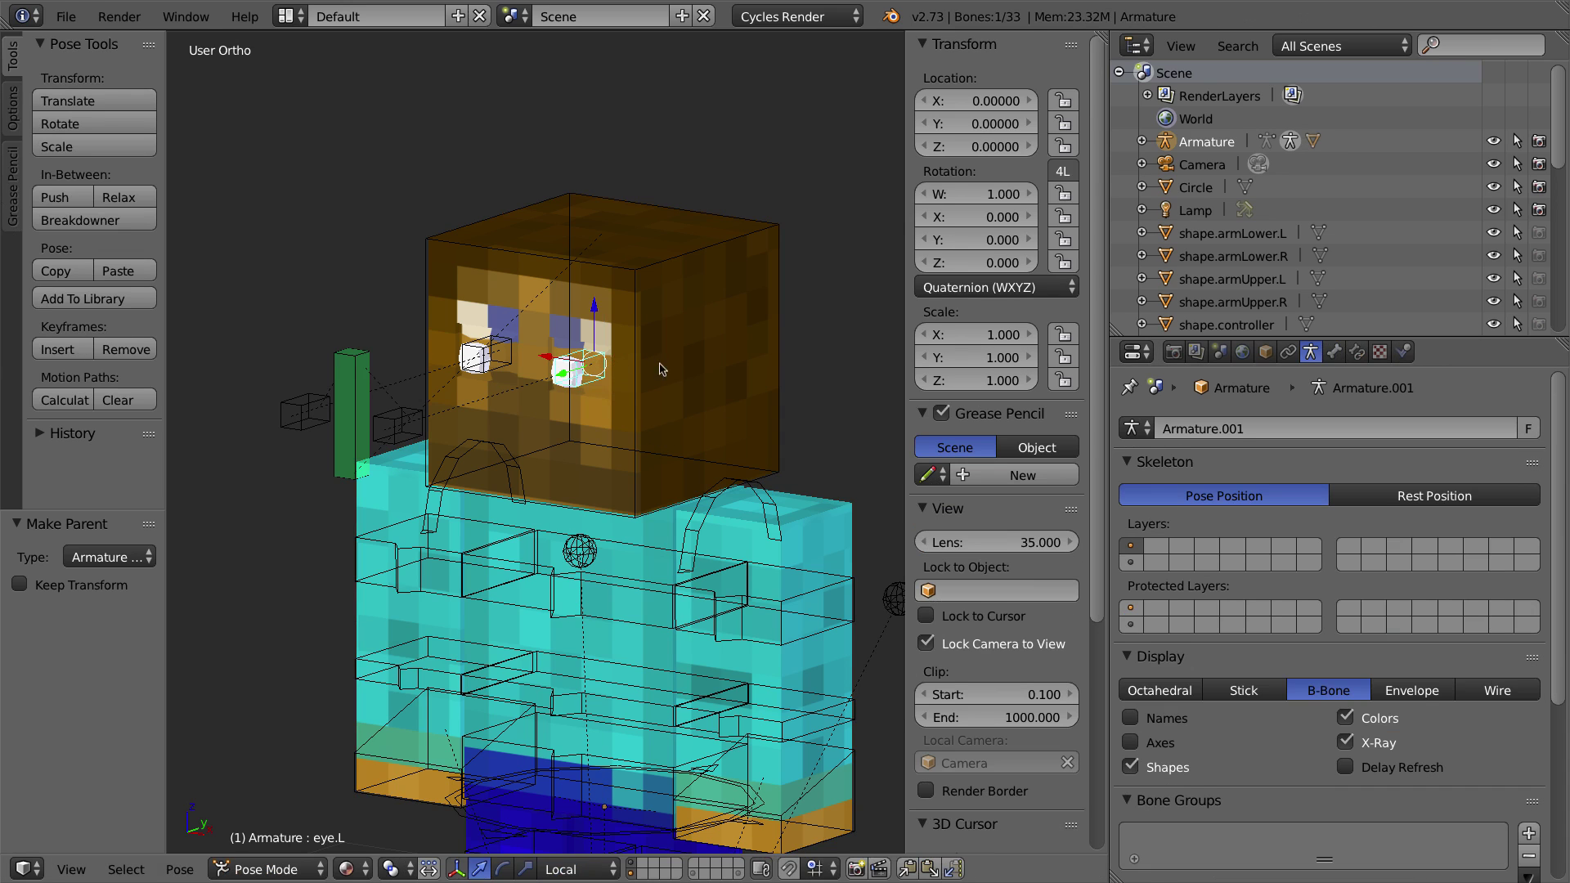
click(1334, 353)
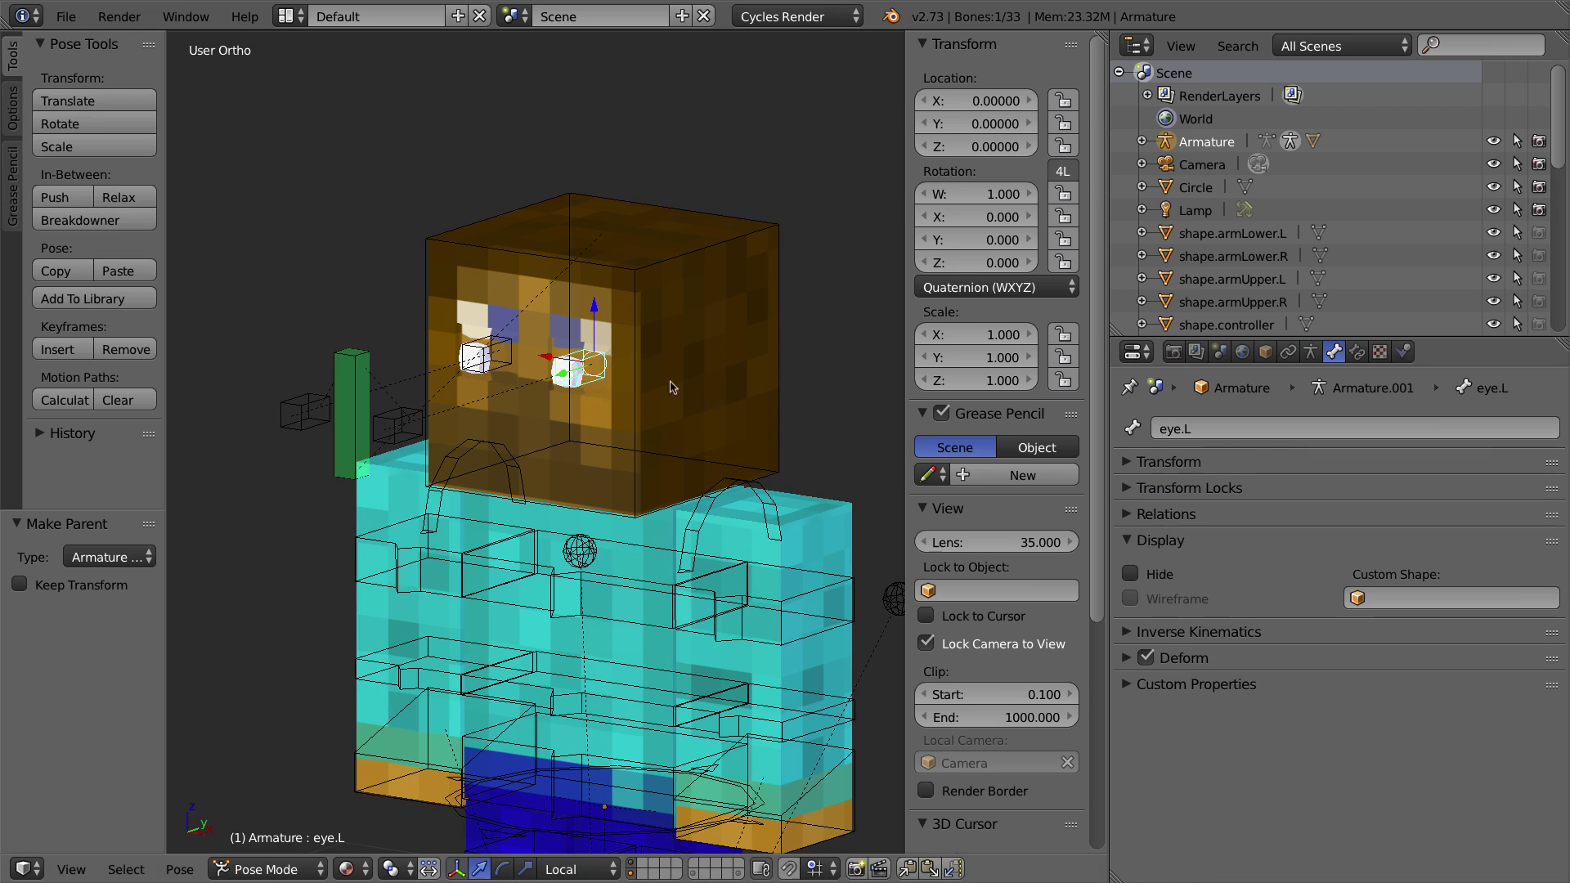
right_click(502, 353)
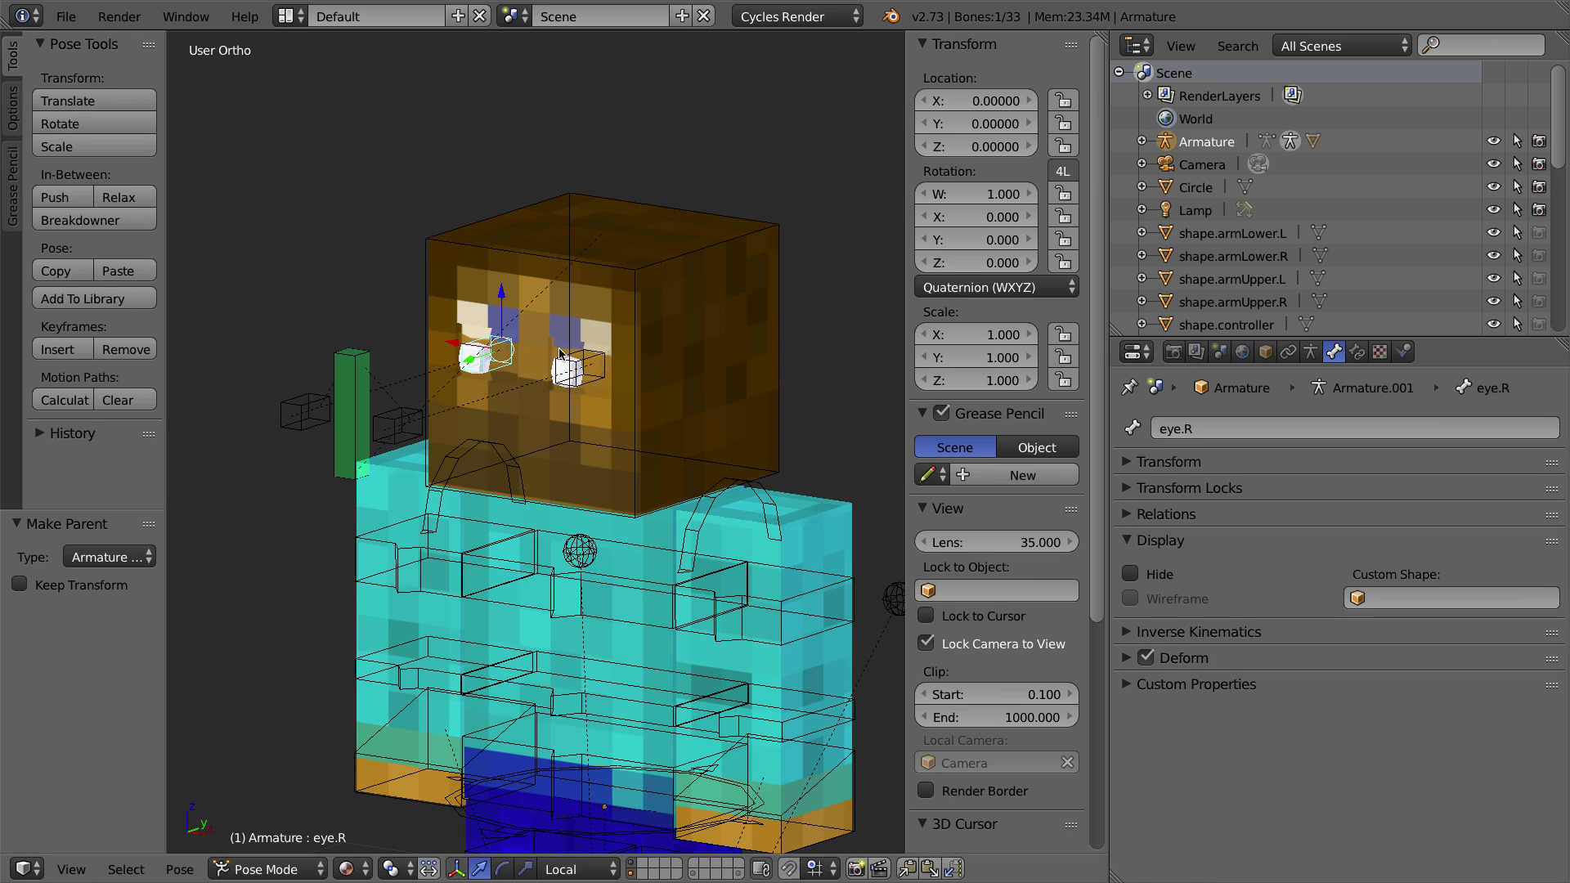
Step: Add a vertex group named eye.L to the Cube character mesh
right_click(407, 482)
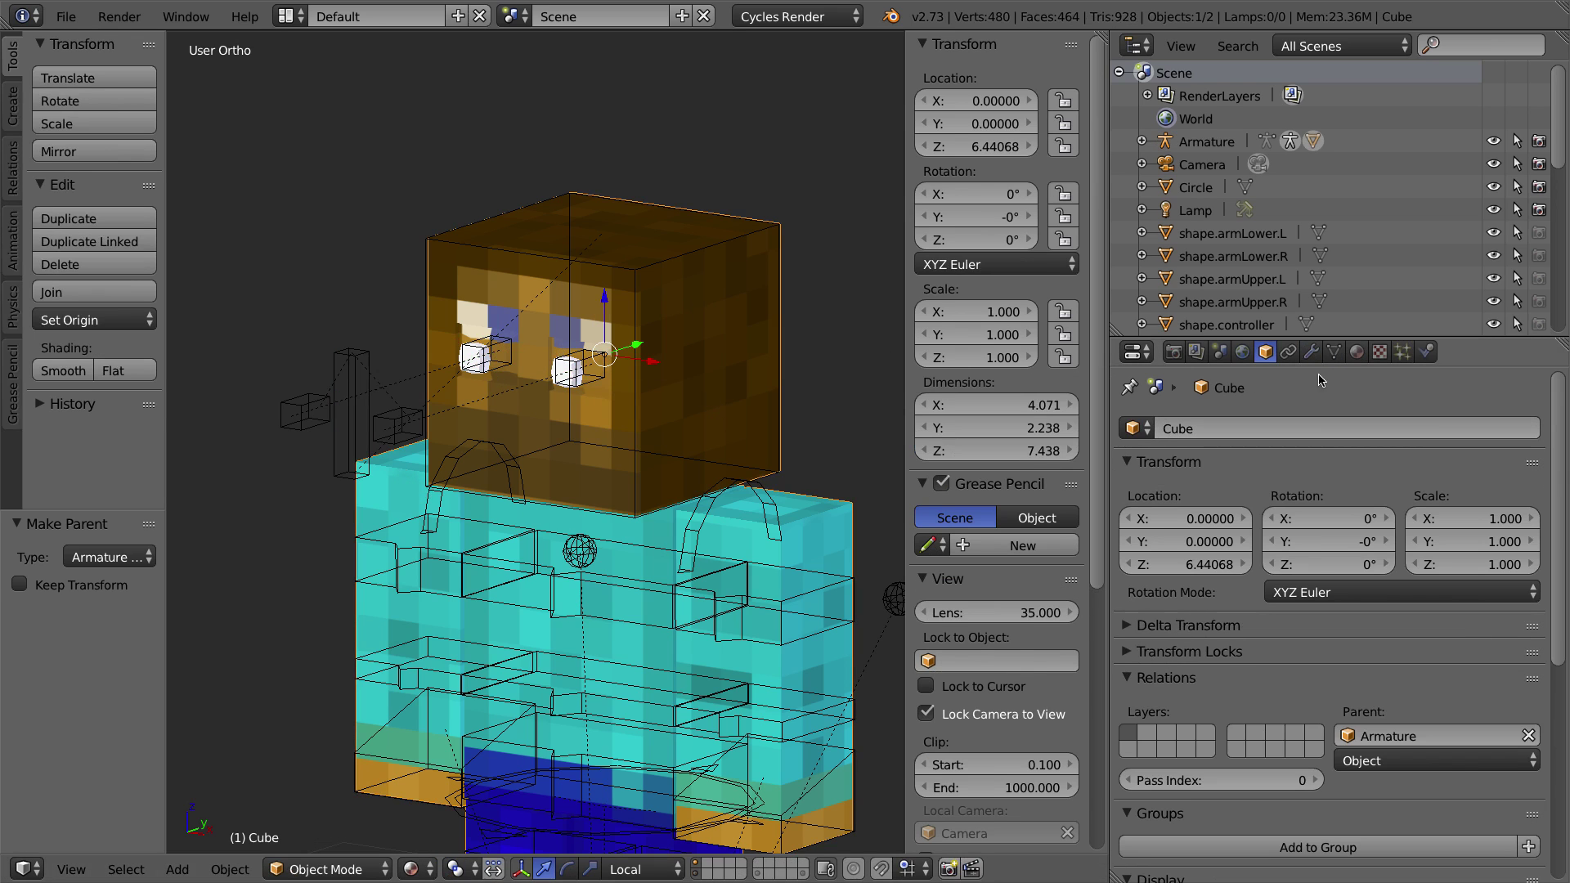
click(1333, 351)
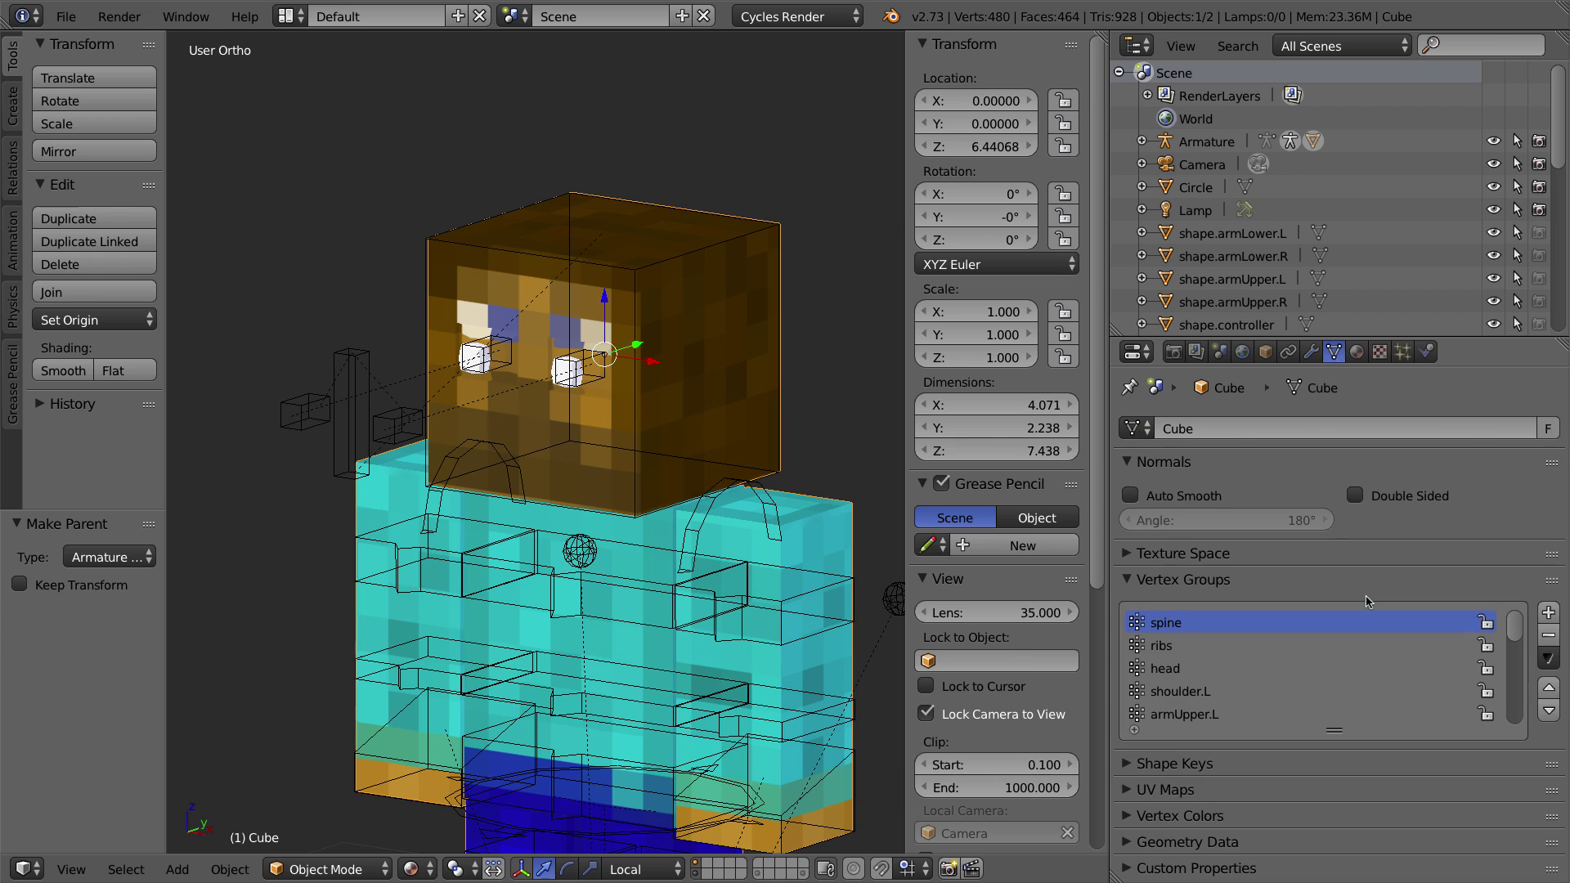
click(1548, 613)
double_click(1163, 716)
text(eye.L)
key(Return)
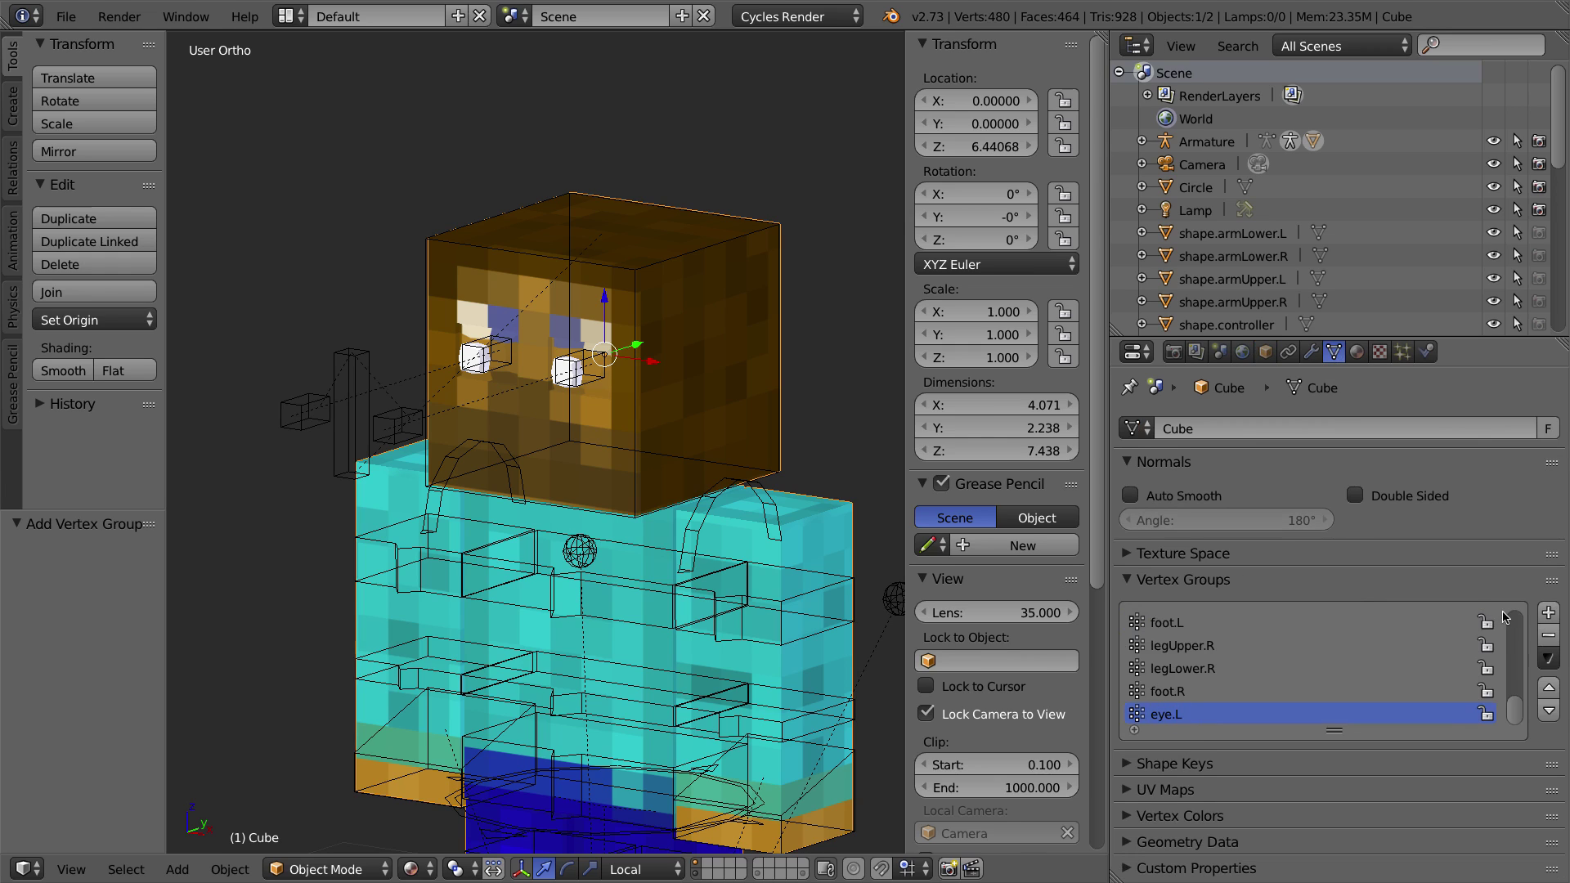
Step: Add another vertex group to the Cube mesh and name it eye.R
click(1548, 613)
double_click(1204, 716)
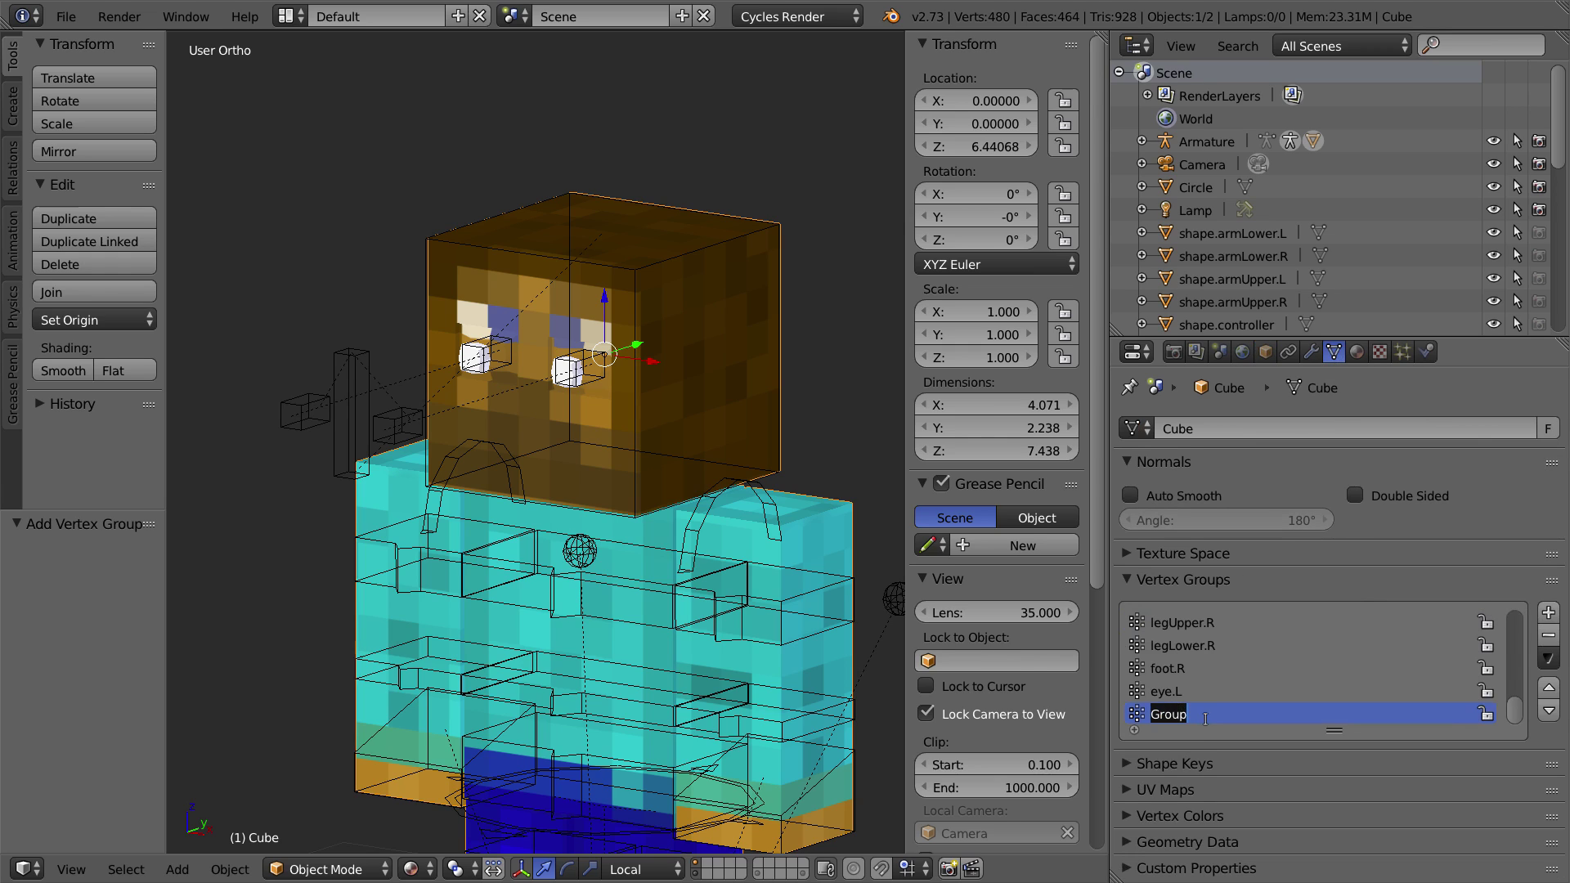
text(eye.R)
key(Return)
Step: Make eye.L the active bone of the armature and put the Cube mesh into Weight Paint mode
right_click(593, 360)
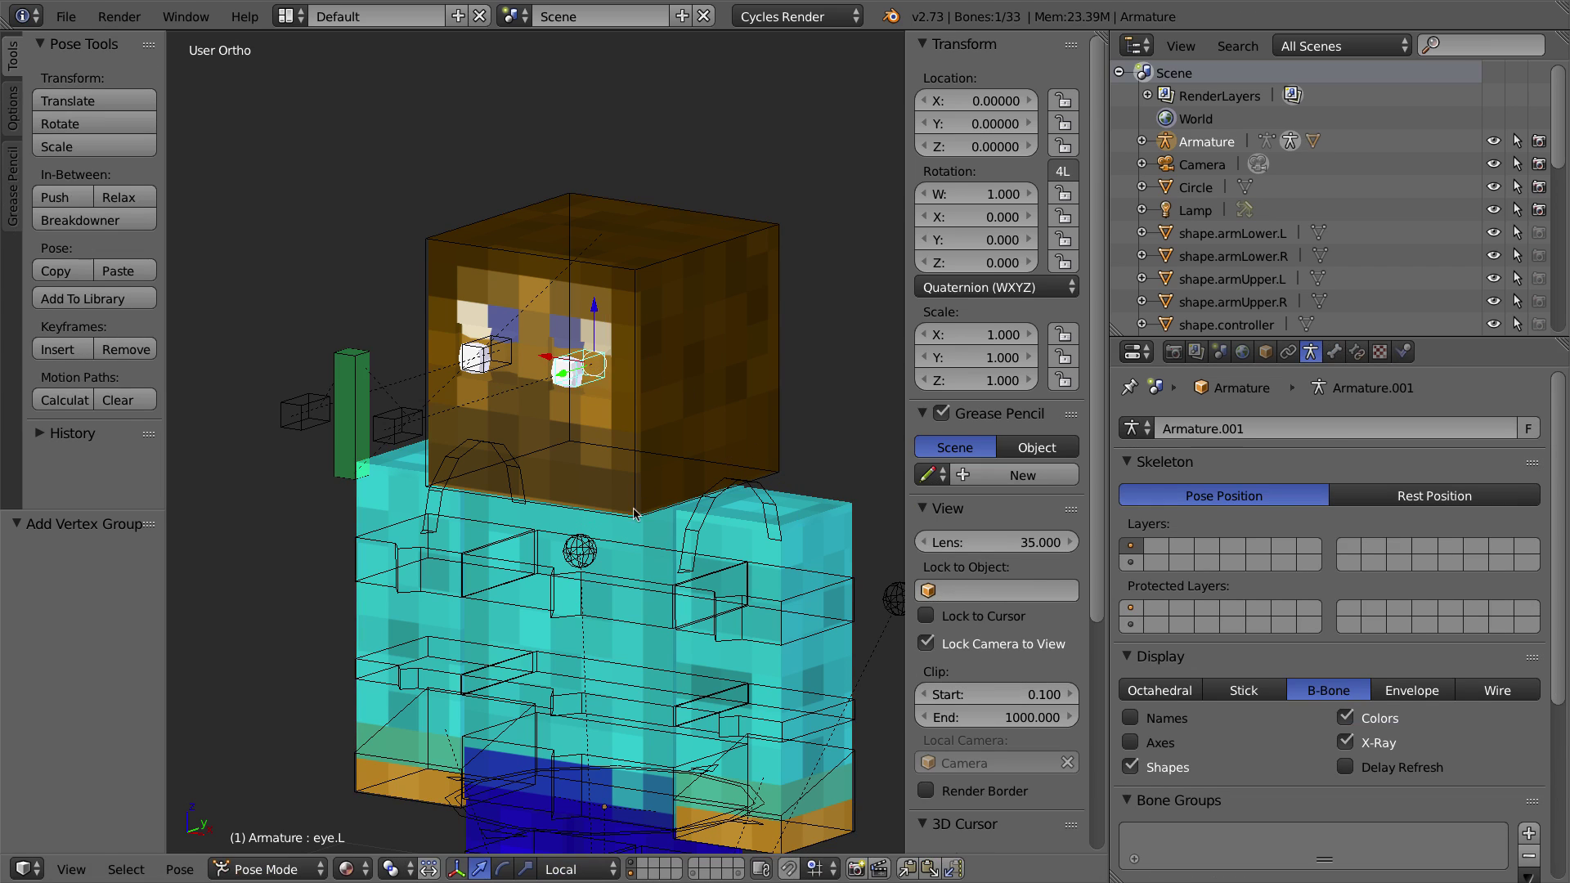
right_click(841, 513)
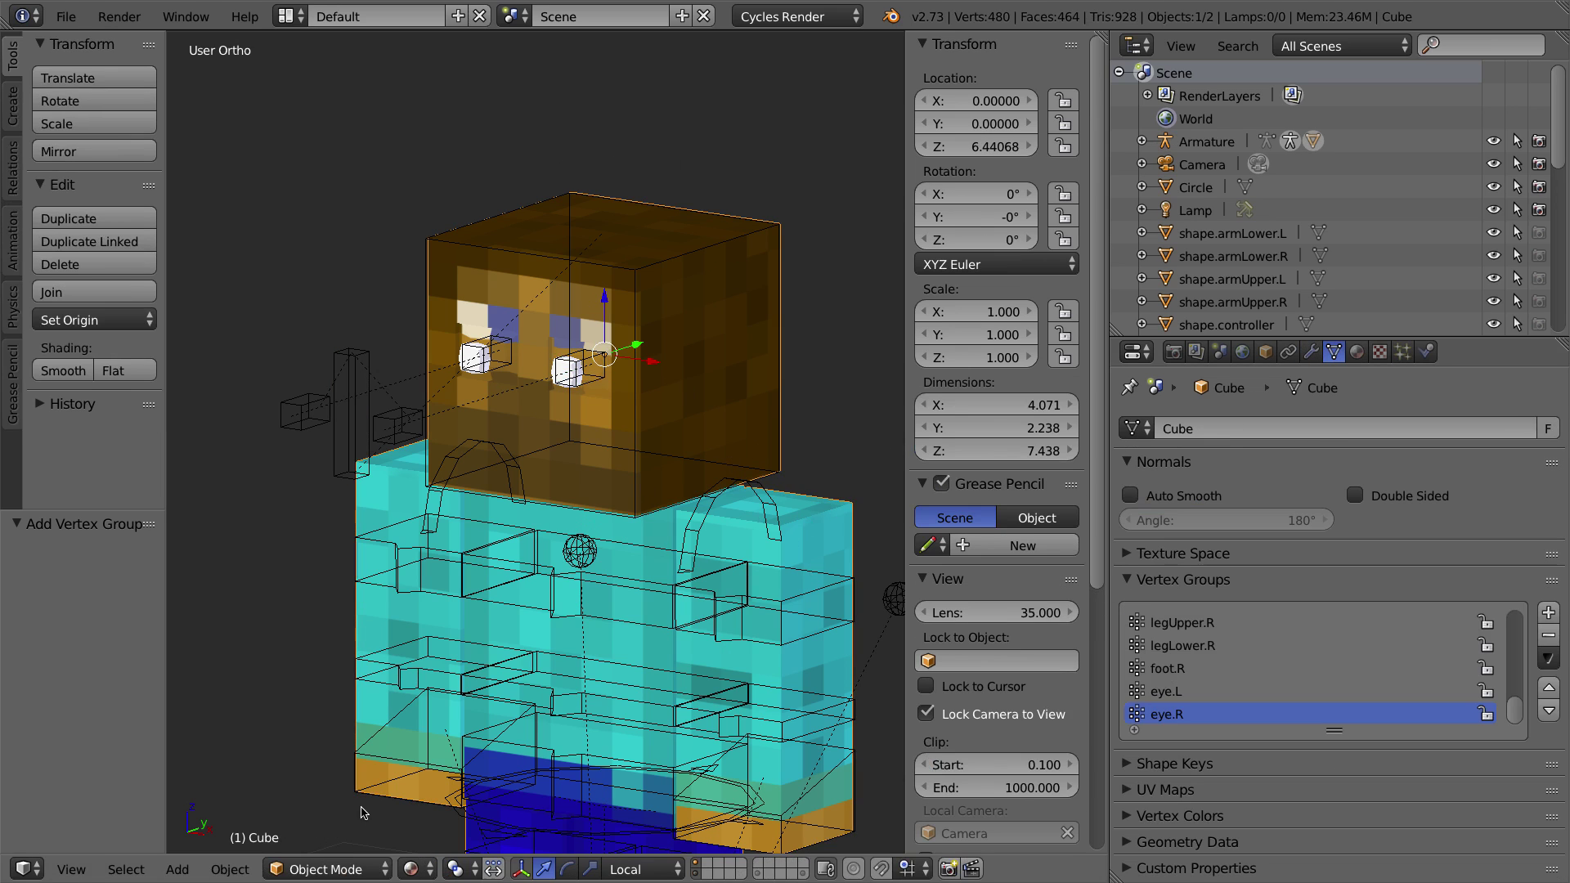
click(304, 867)
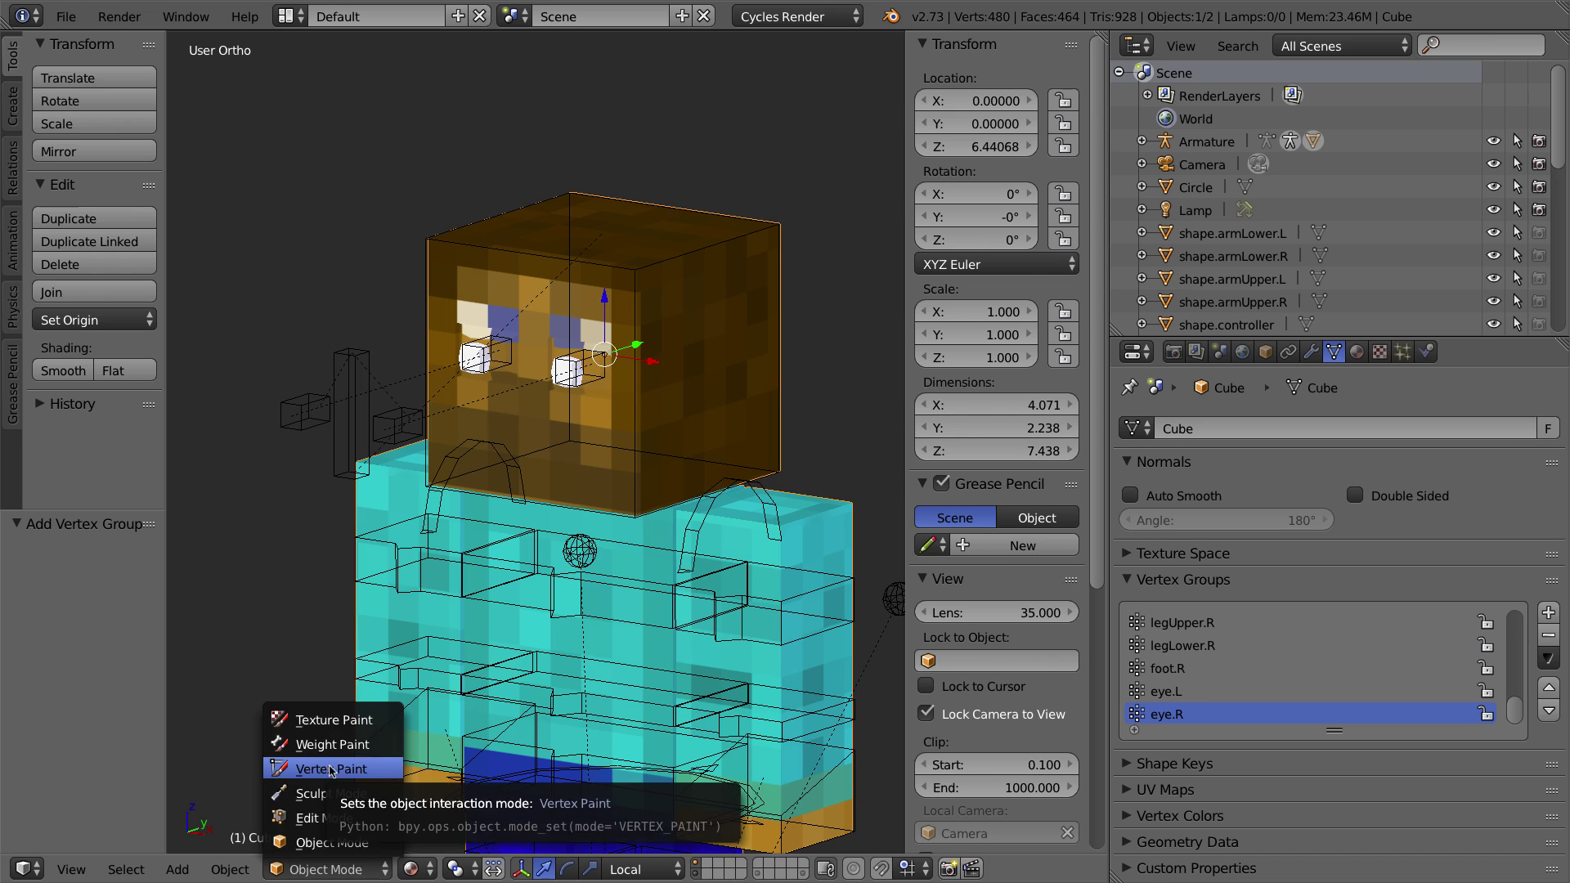
click(331, 744)
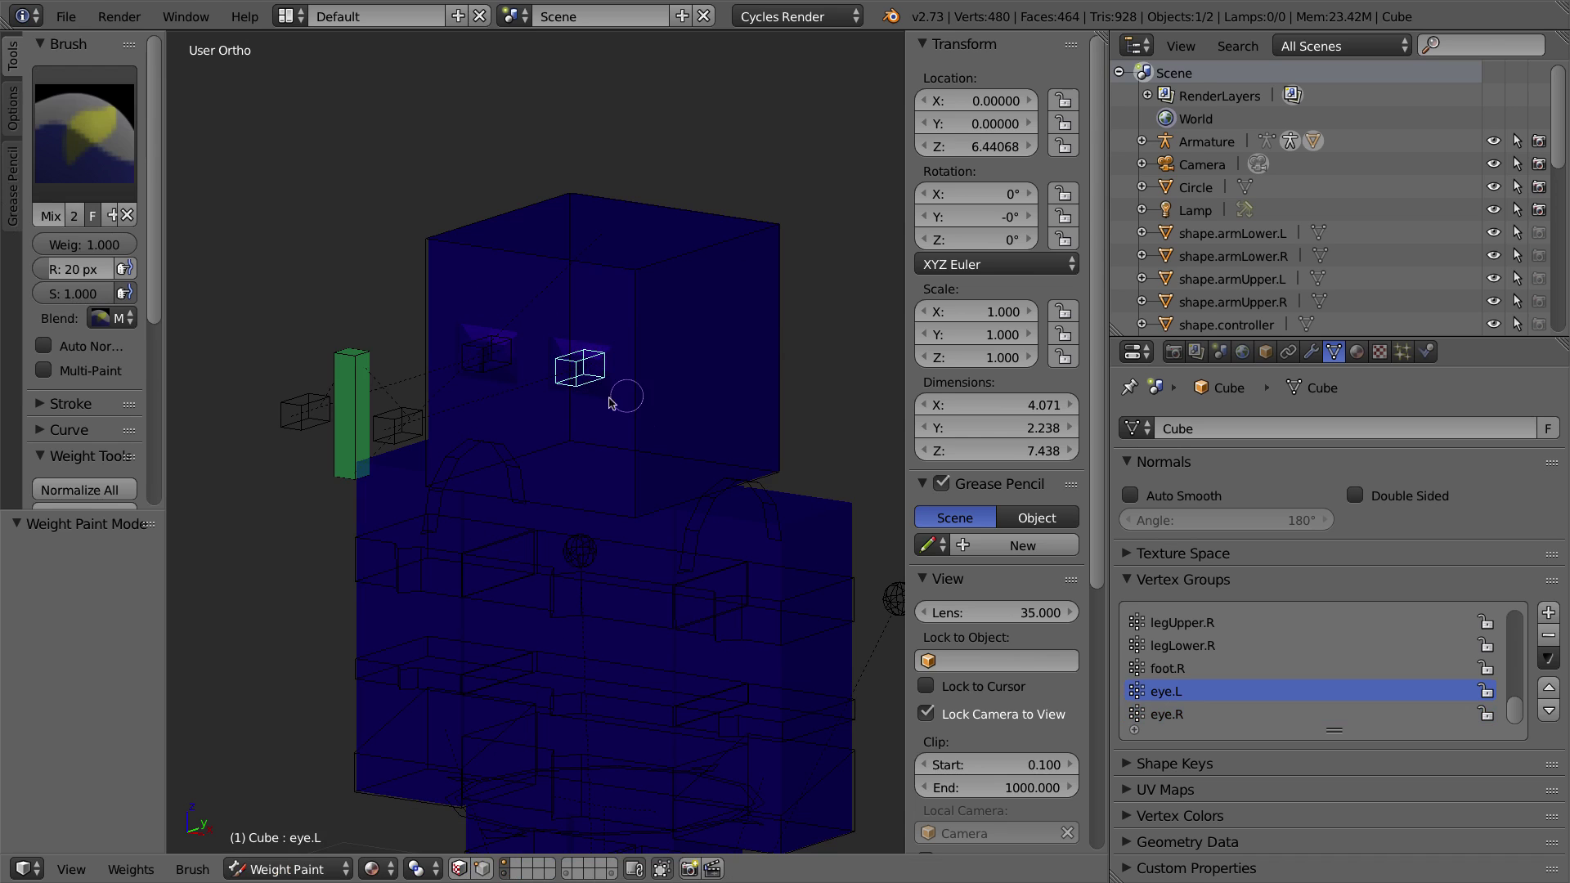
Step: Turn on face selection masking and restrict it to the linked faces of the character's left eye
middle_drag(594, 371, 539, 359)
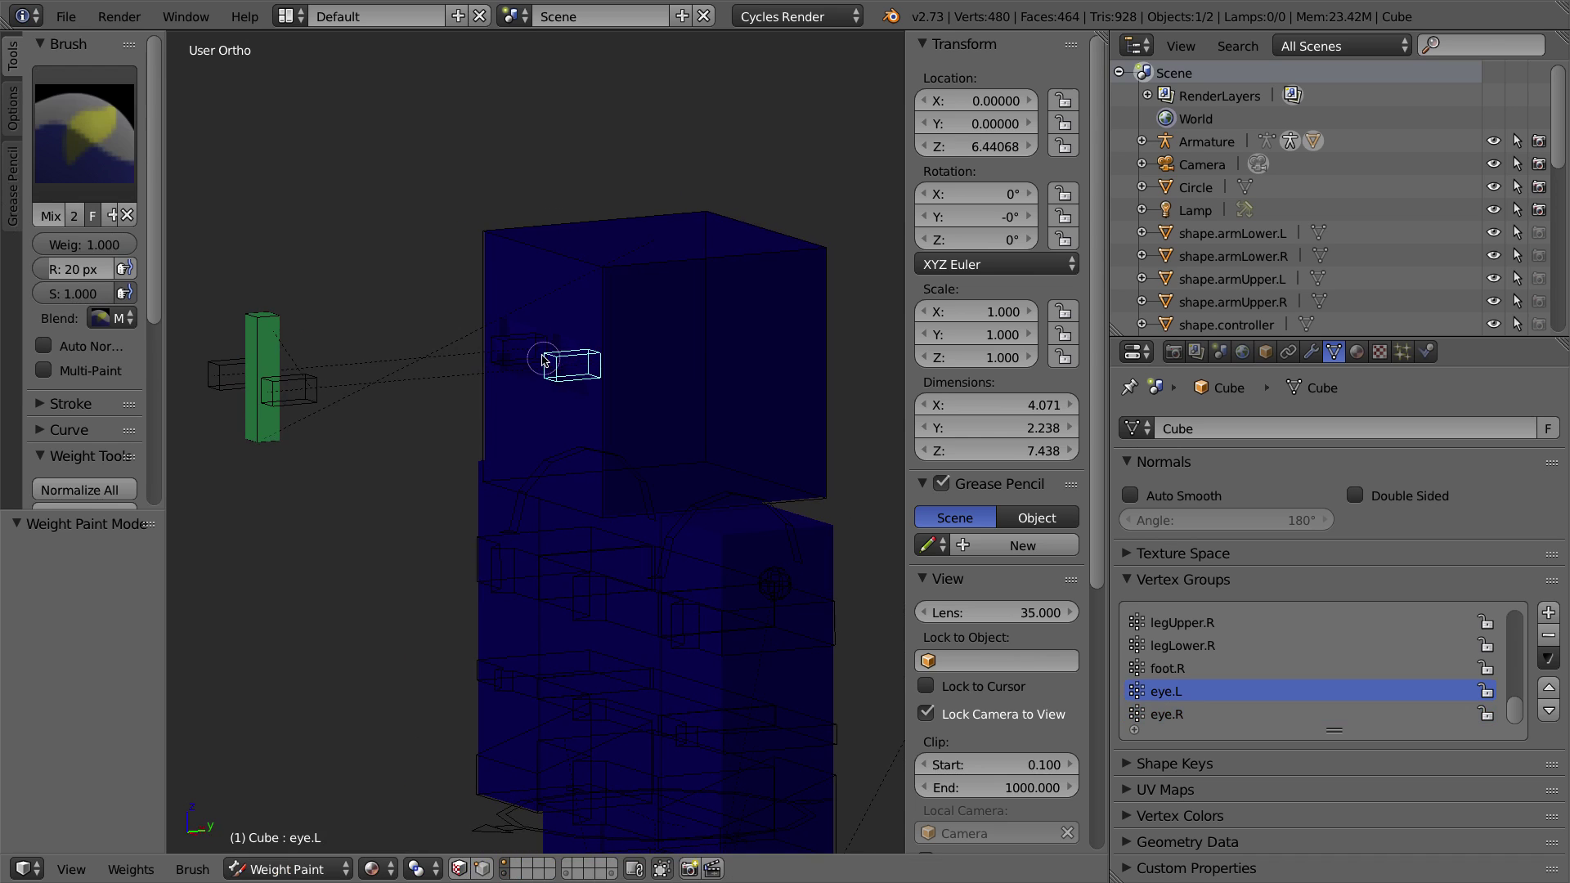
scroll(544, 365, up, 4)
scroll(543, 366, up, 4)
shift+middle_drag(557, 264, 567, 529)
mouse_move(723, 421)
middle_down()
mouse_move(686, 424)
mouse_move(648, 392)
mouse_move(722, 409)
mouse_move(696, 434)
middle_up()
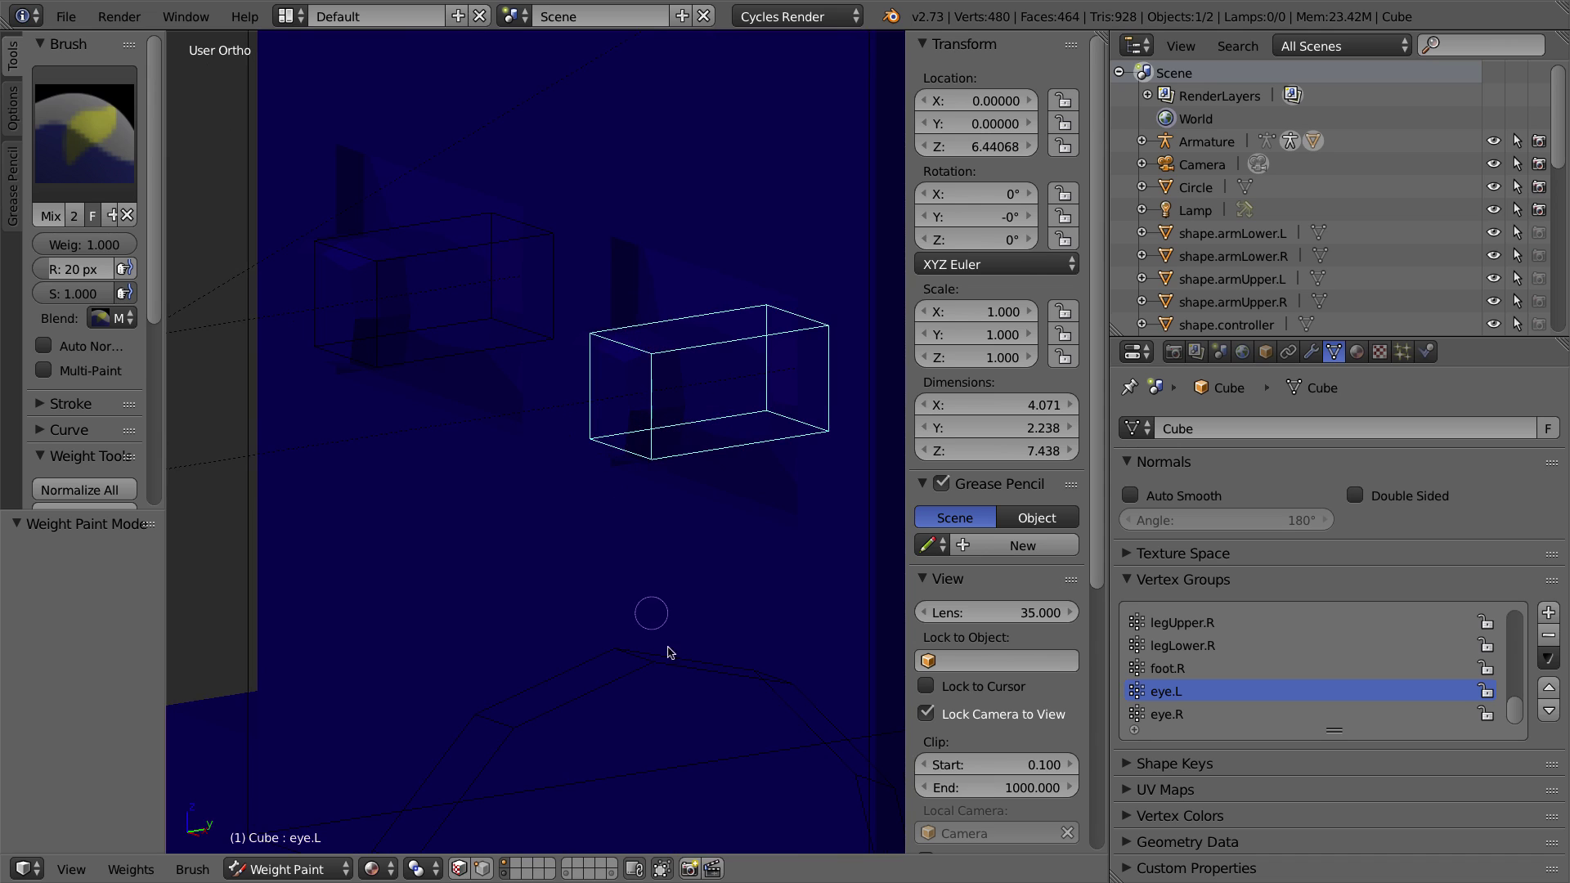
click(460, 869)
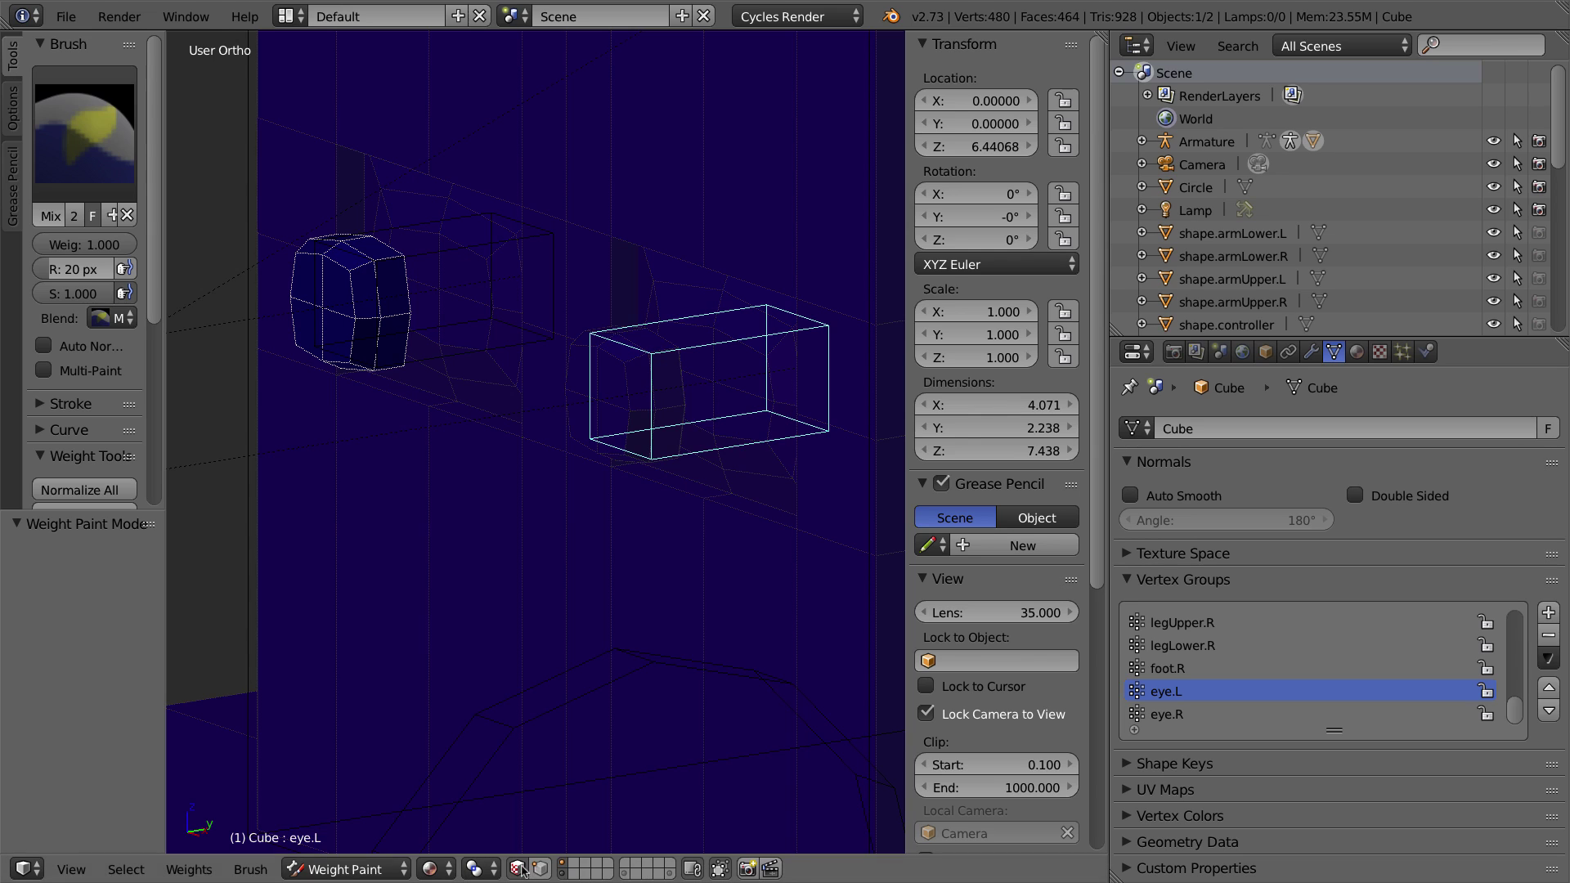
right_click(629, 381)
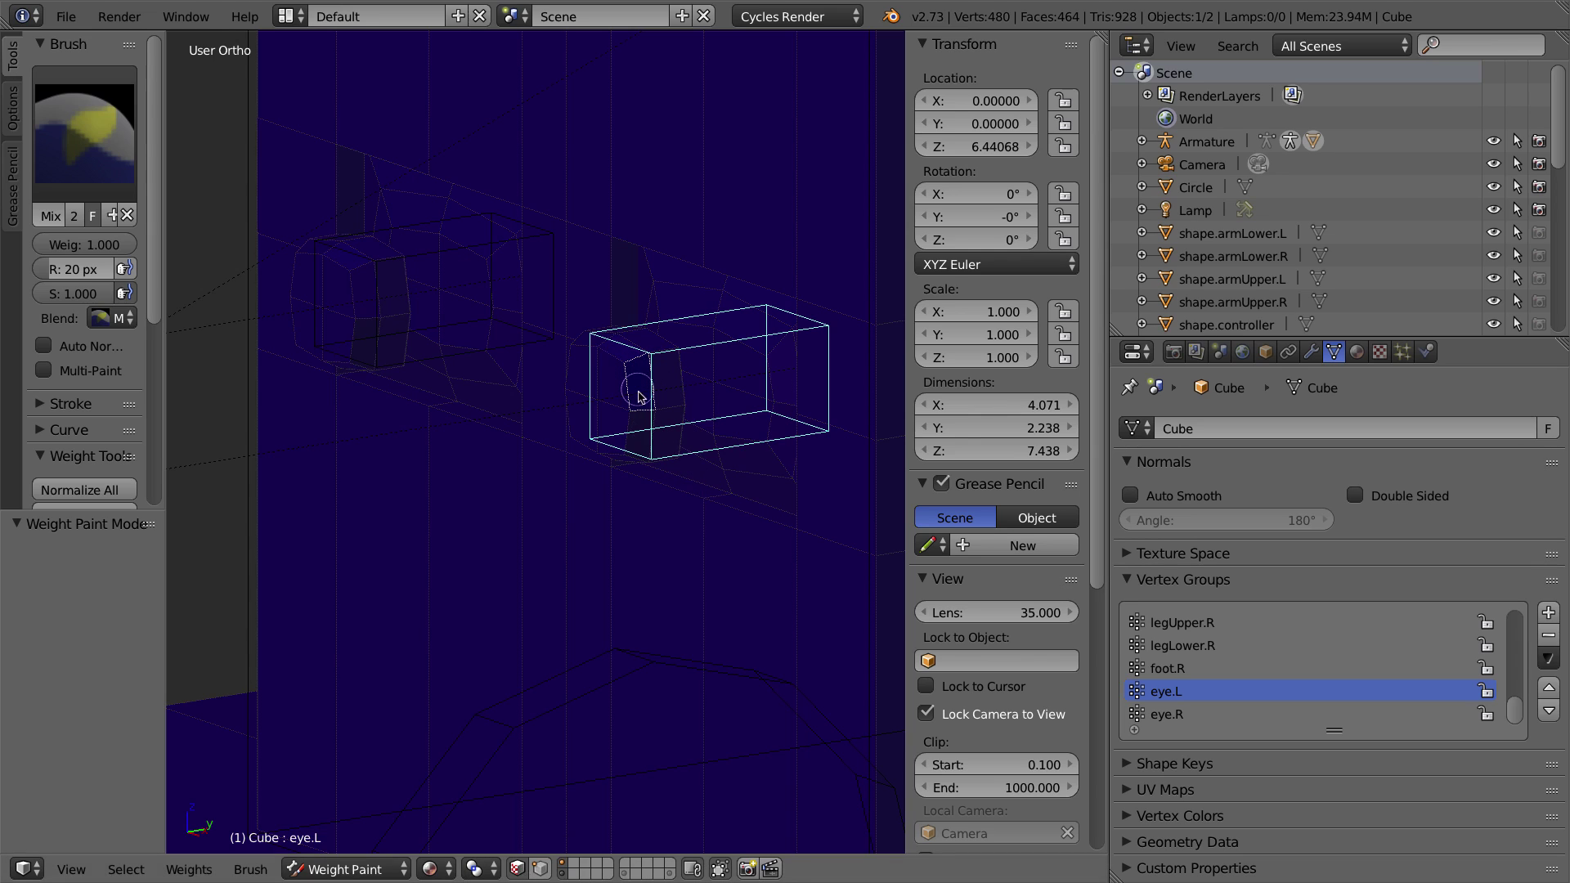
key(l)
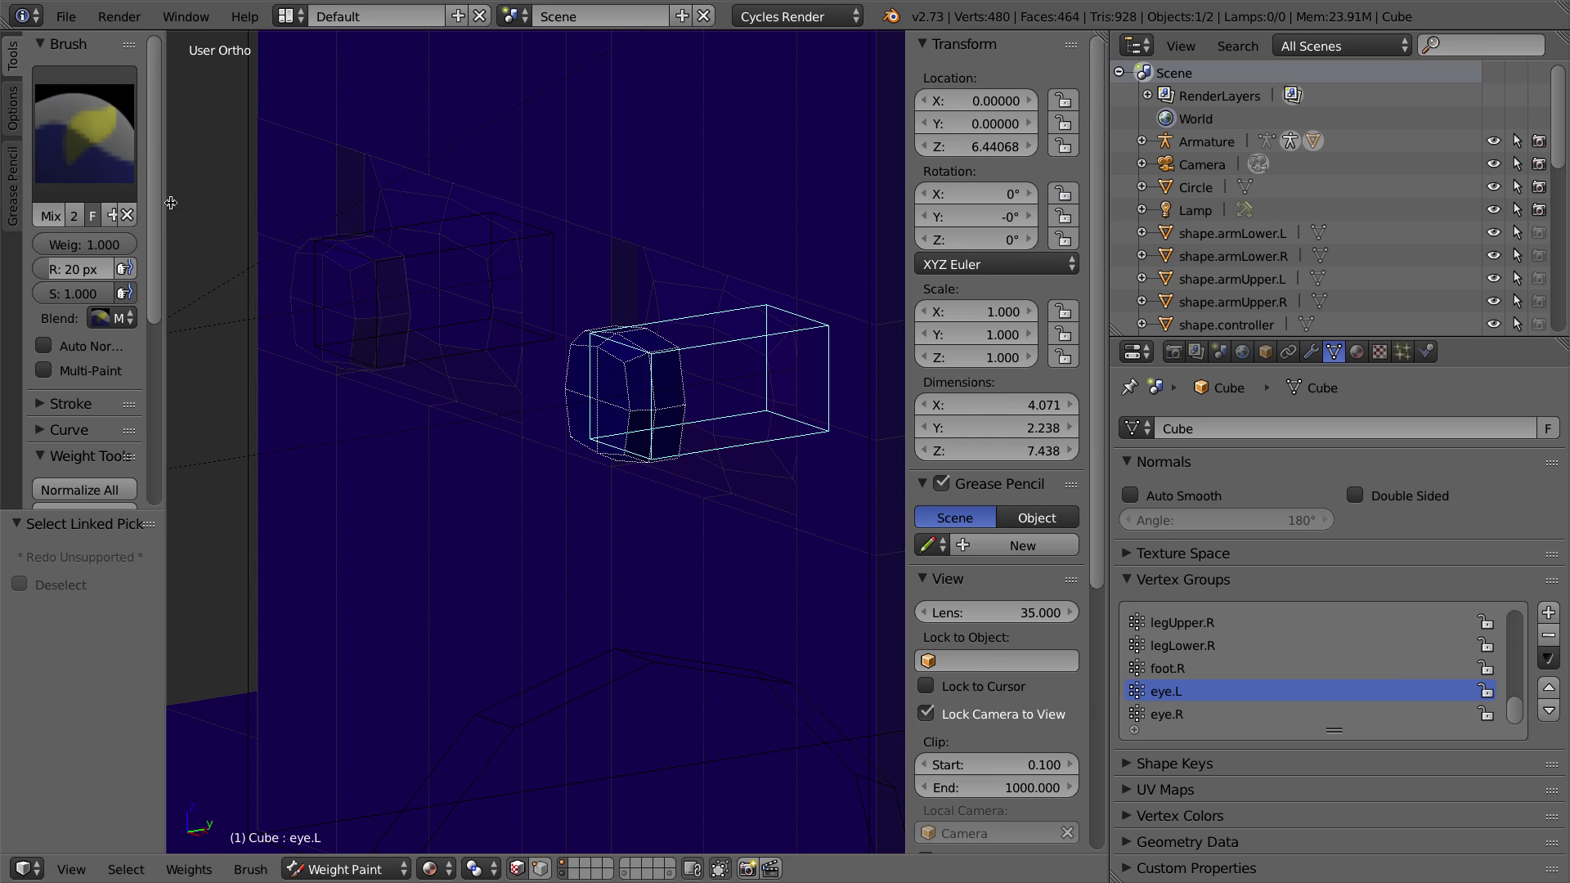
Step: Set the brush radius to 46 px and paint the whole left eye with weight 1.000 for eye.L
drag(171, 203, 256, 205)
drag(56, 270, 79, 270)
mouse_move(693, 379)
mouse_down()
mouse_move(637, 381)
mouse_move(641, 351)
mouse_up()
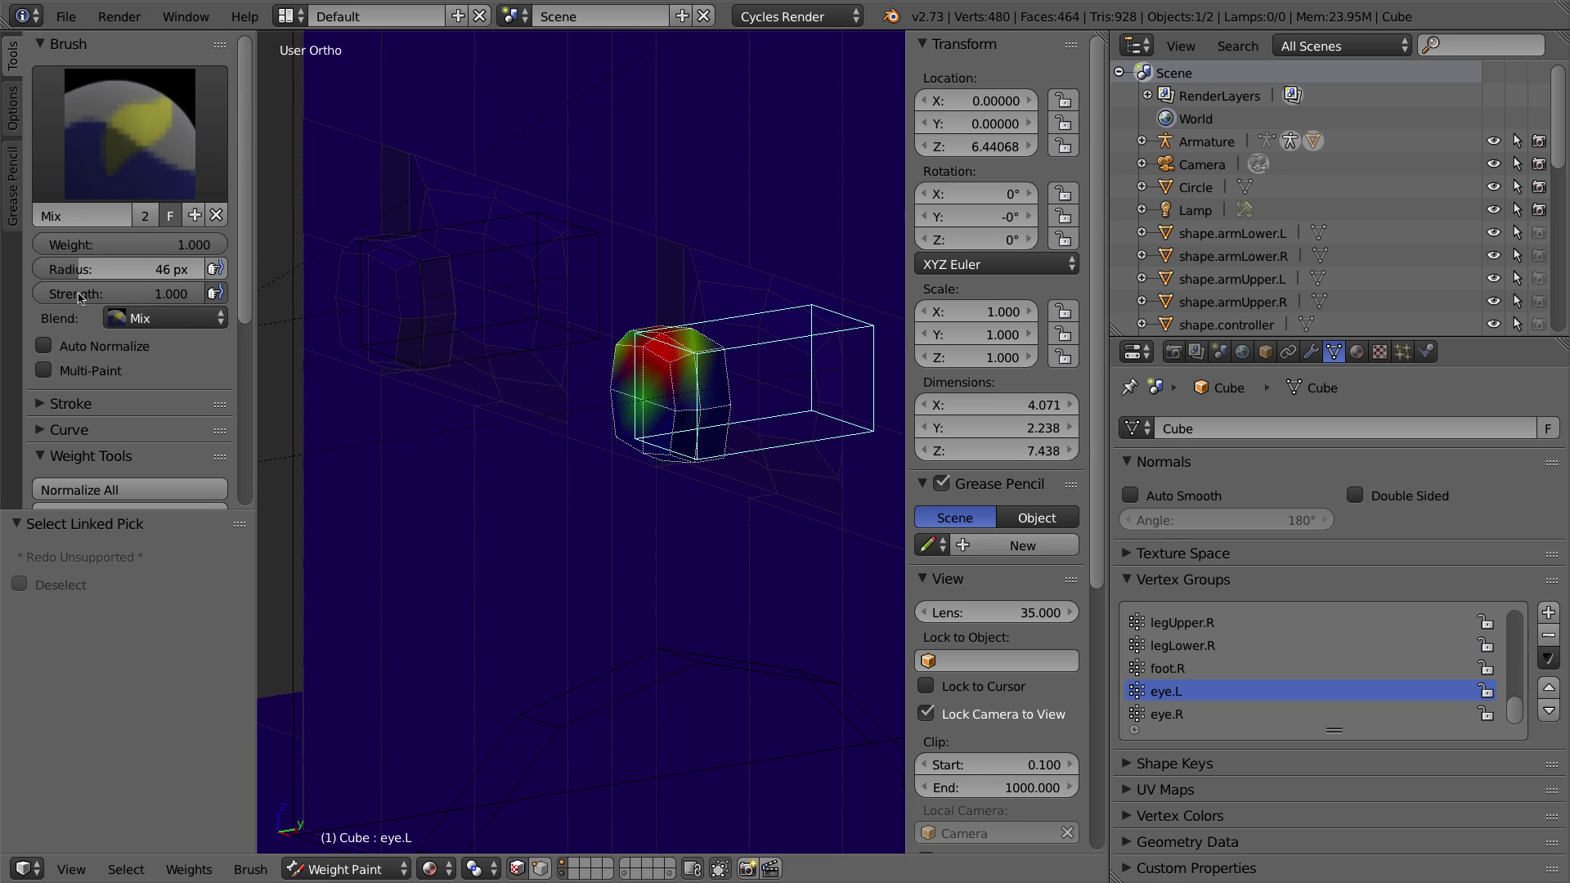
mouse_move(652, 356)
mouse_down()
mouse_move(648, 325)
mouse_move(634, 503)
mouse_move(701, 356)
mouse_move(725, 466)
mouse_up()
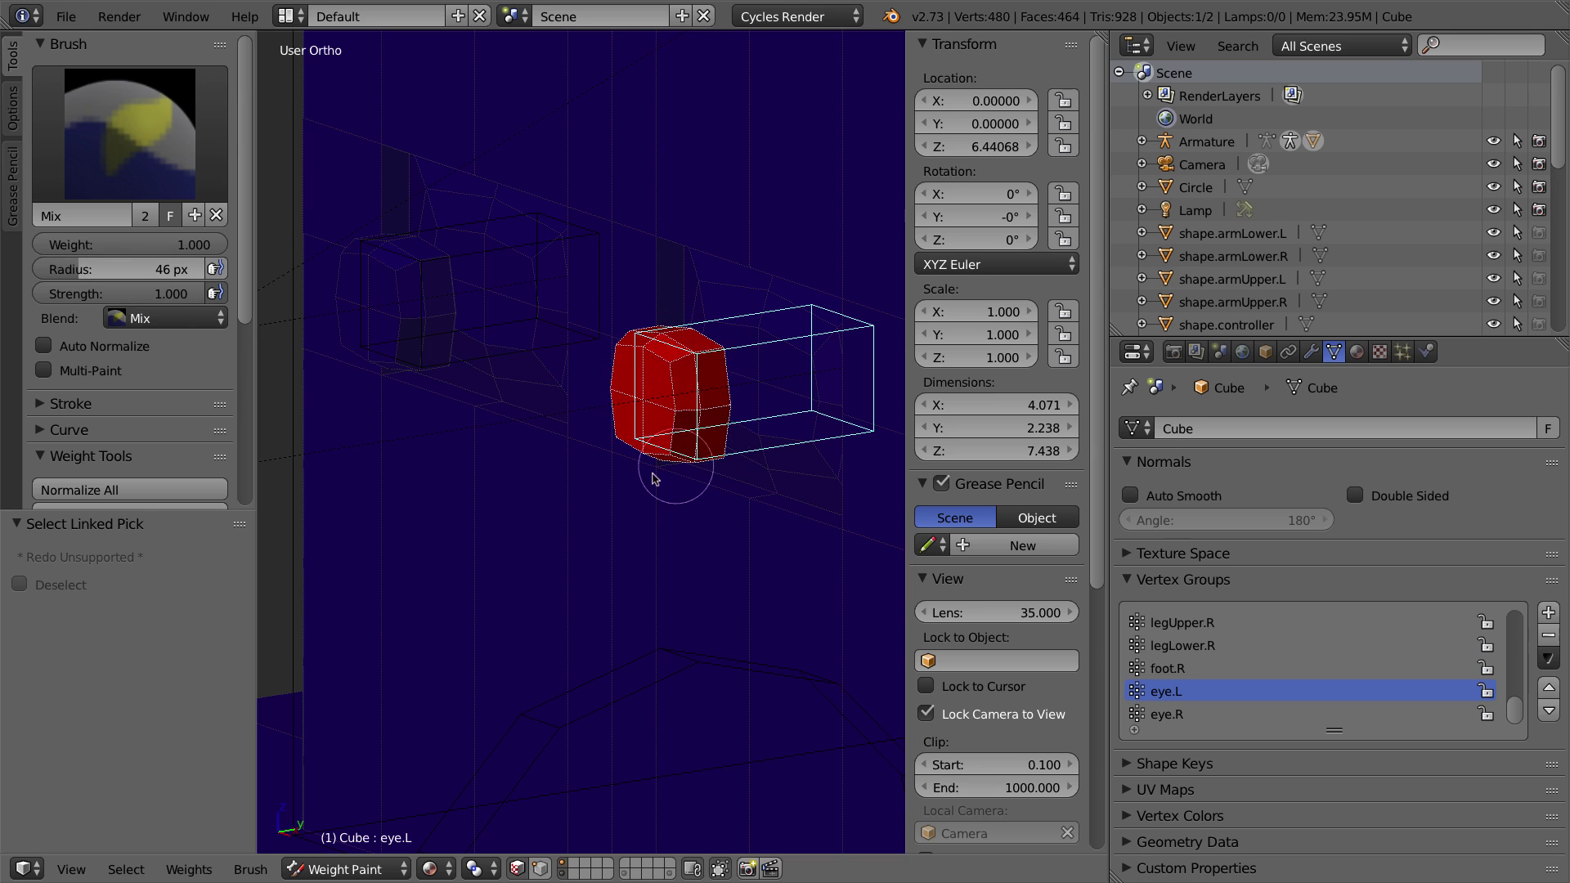
mouse_move(609, 438)
middle_down()
mouse_move(785, 425)
mouse_move(535, 392)
middle_up()
drag(653, 368, 685, 403)
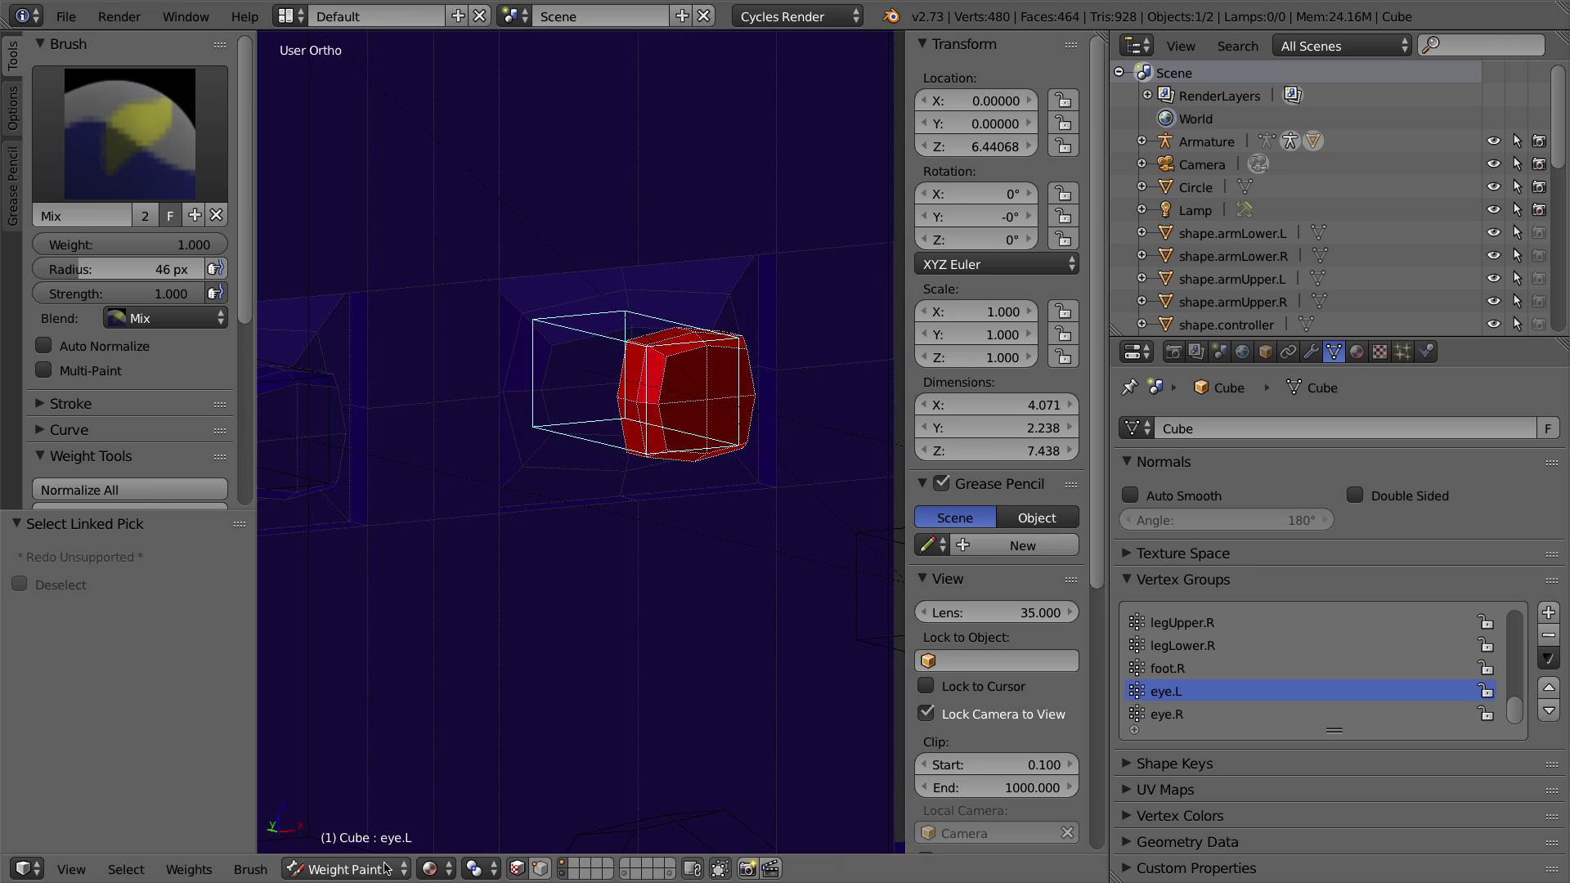
middle_drag(659, 350, 397, 353)
mouse_move(390, 426)
mouse_down()
mouse_move(397, 475)
mouse_move(387, 350)
mouse_up()
middle_drag(343, 283, 759, 347)
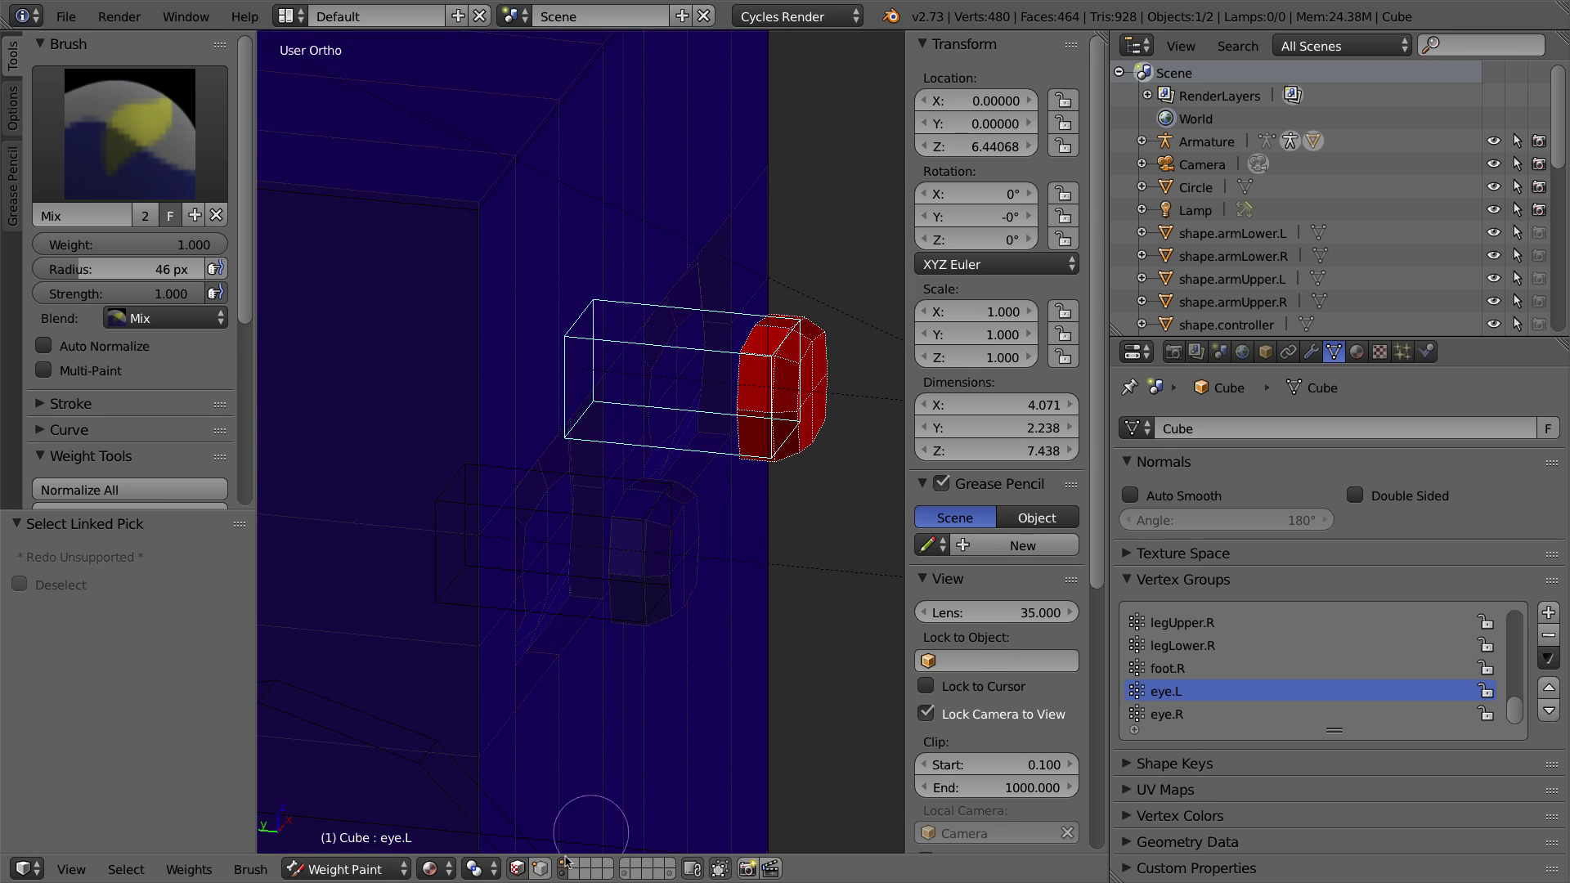
Step: Make eye.R the active bone and restrict the face selection mask to the linked faces of the right eye
click(523, 870)
right_click(592, 519)
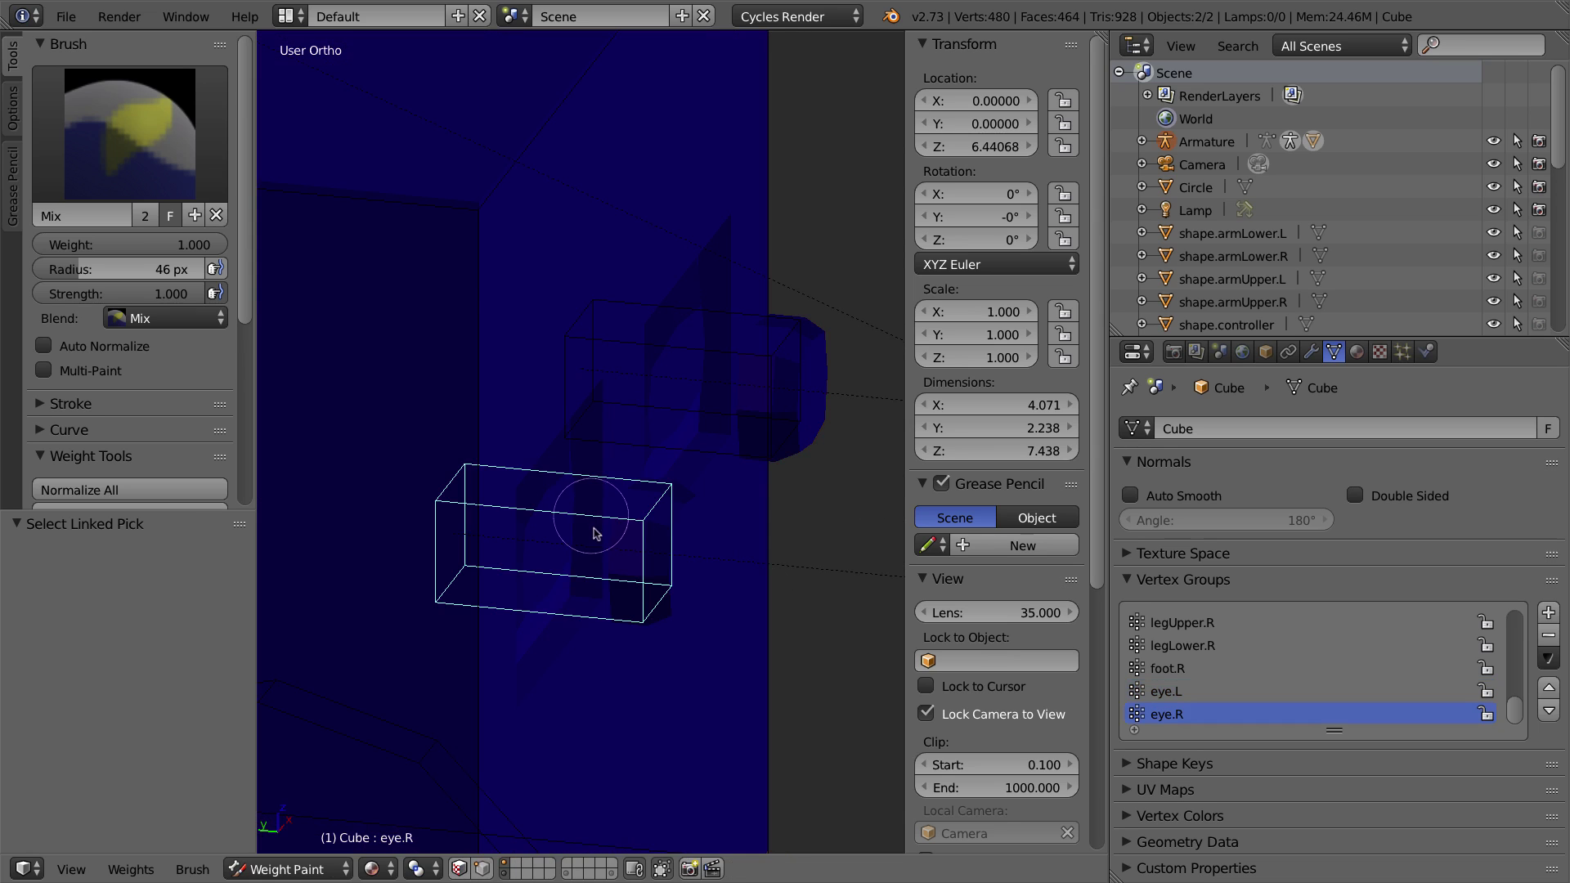
click(456, 870)
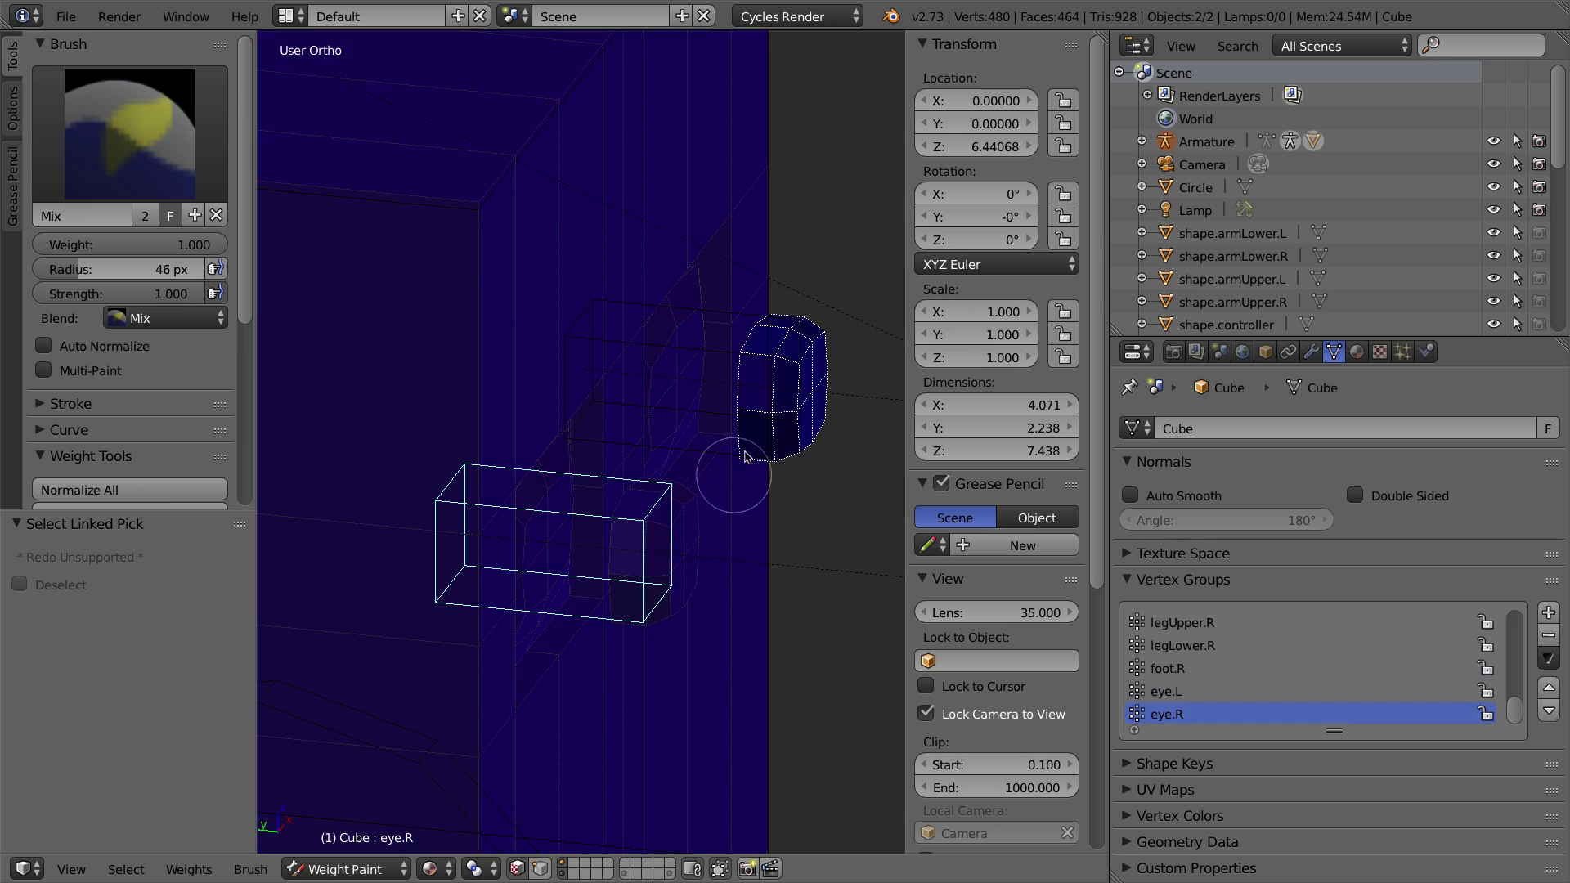
key(a)
key(l)
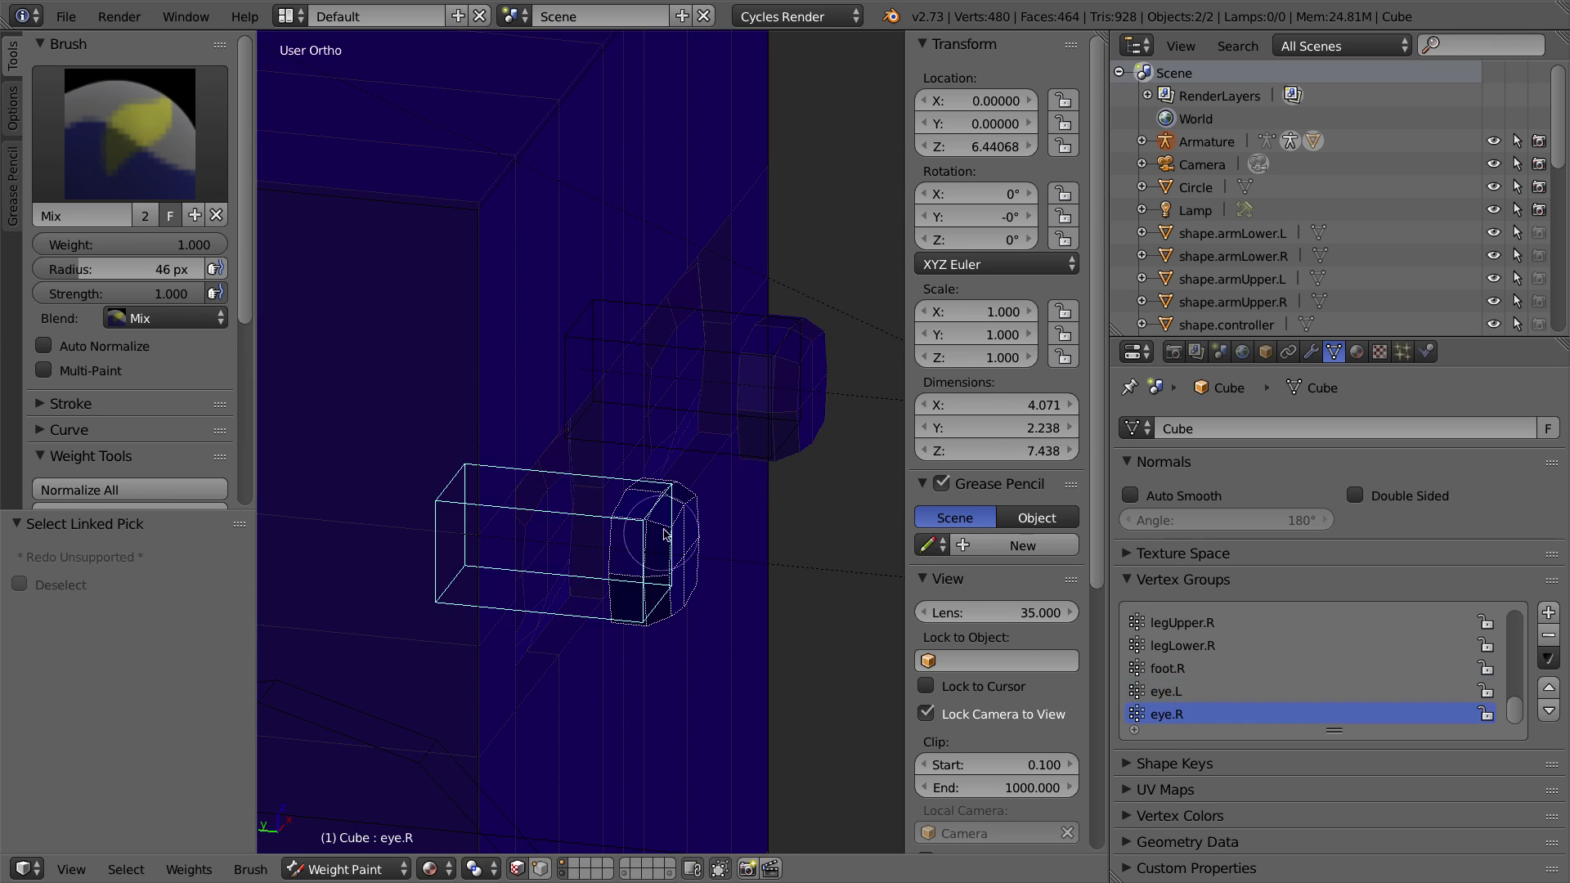
Step: Paint every side of the right eye with weight 1.000 for the eye.R group
drag(667, 542, 687, 542)
middle_drag(687, 543, 588, 508)
drag(589, 508, 573, 532)
middle_drag(586, 510, 484, 464)
mouse_move(363, 474)
mouse_down()
mouse_move(385, 480)
mouse_move(343, 505)
mouse_up()
middle_drag(368, 393, 639, 487)
drag(640, 487, 639, 539)
click(160, 168)
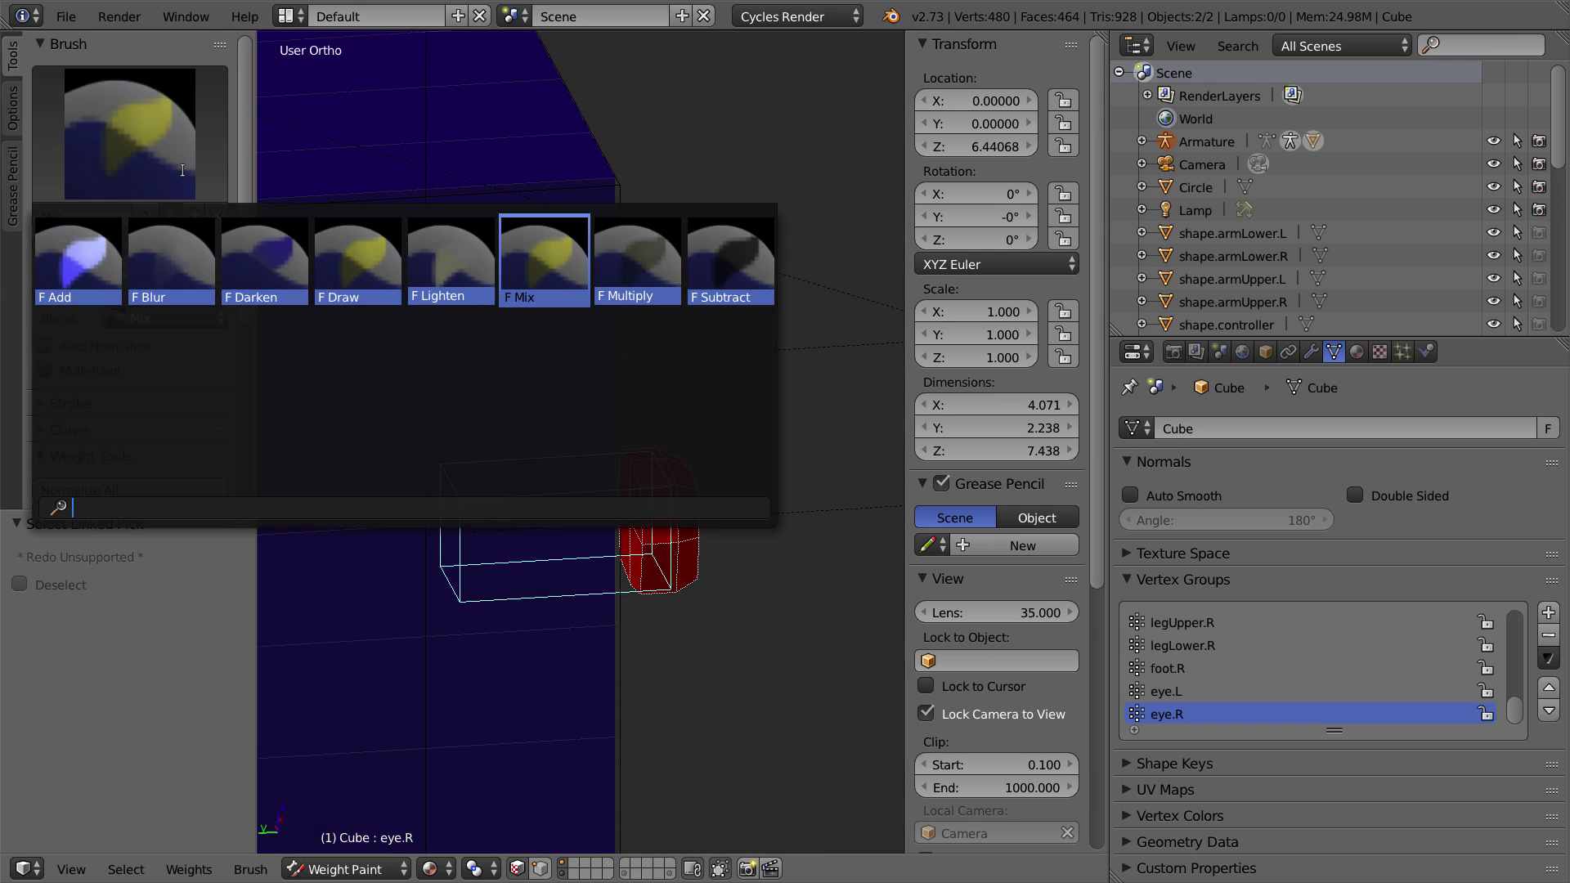
key(Escape)
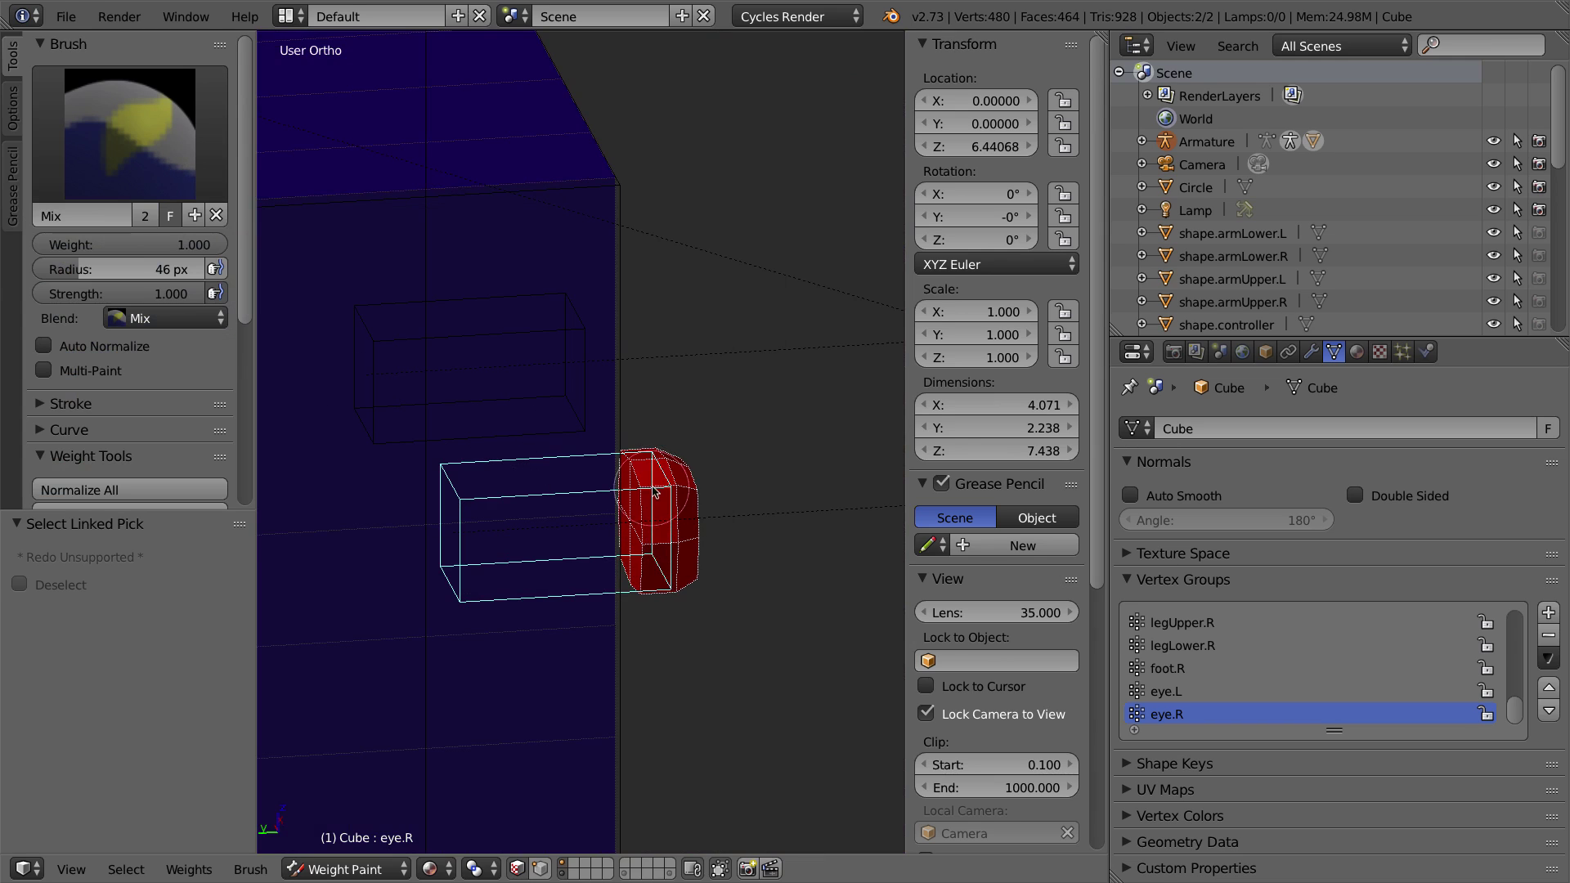
middle_drag(713, 563, 508, 659)
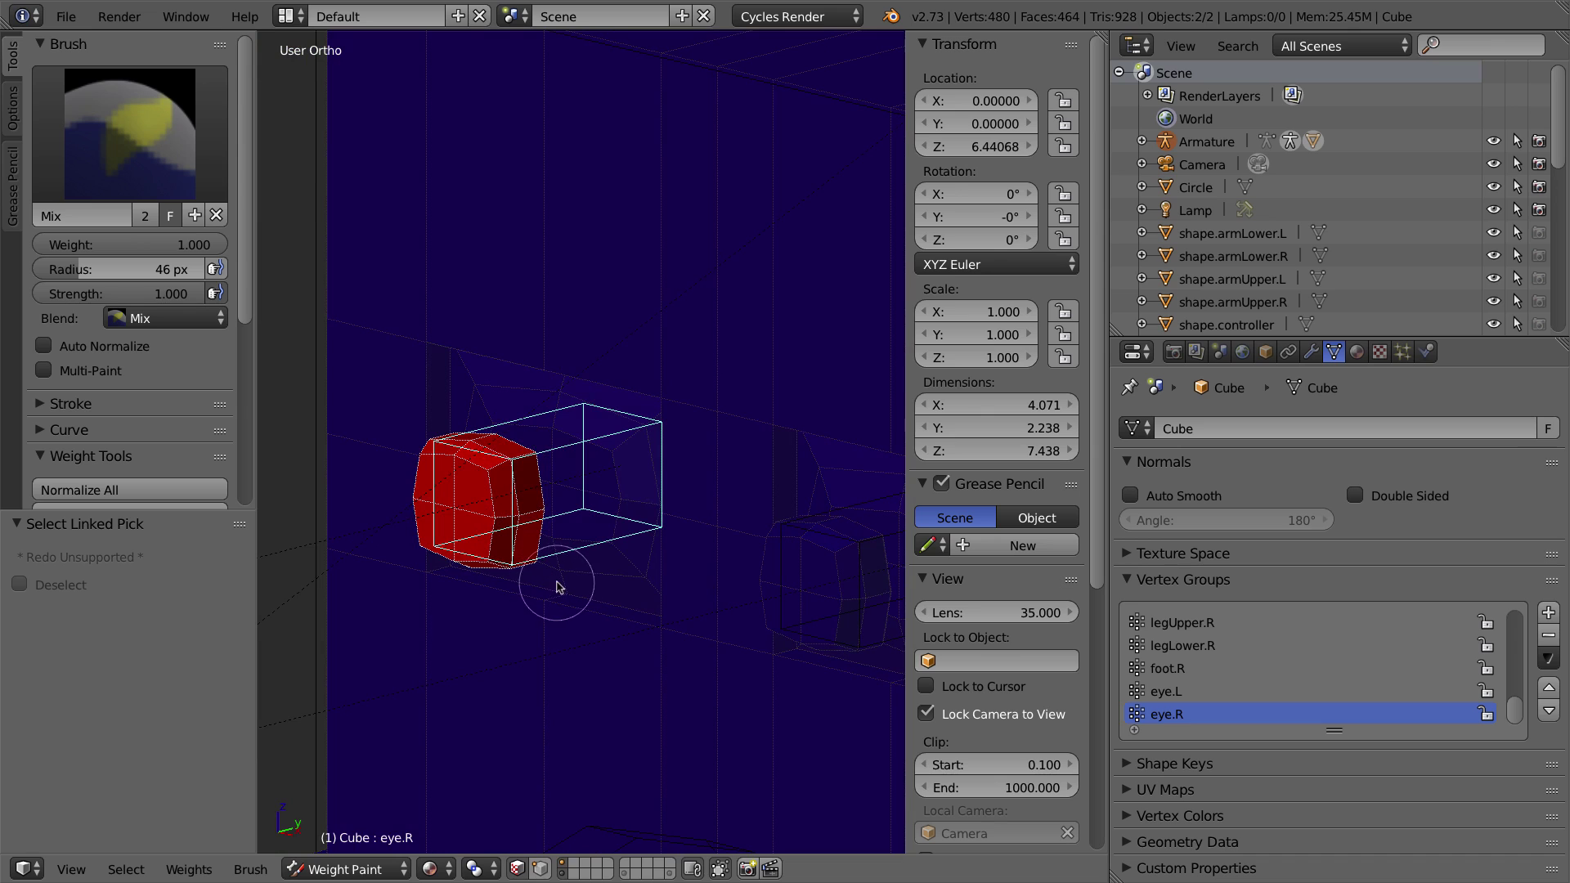
Step: Hide the armature's layer and put the Cube mesh into Edit Mode for selecting the eye's edges
click(354, 870)
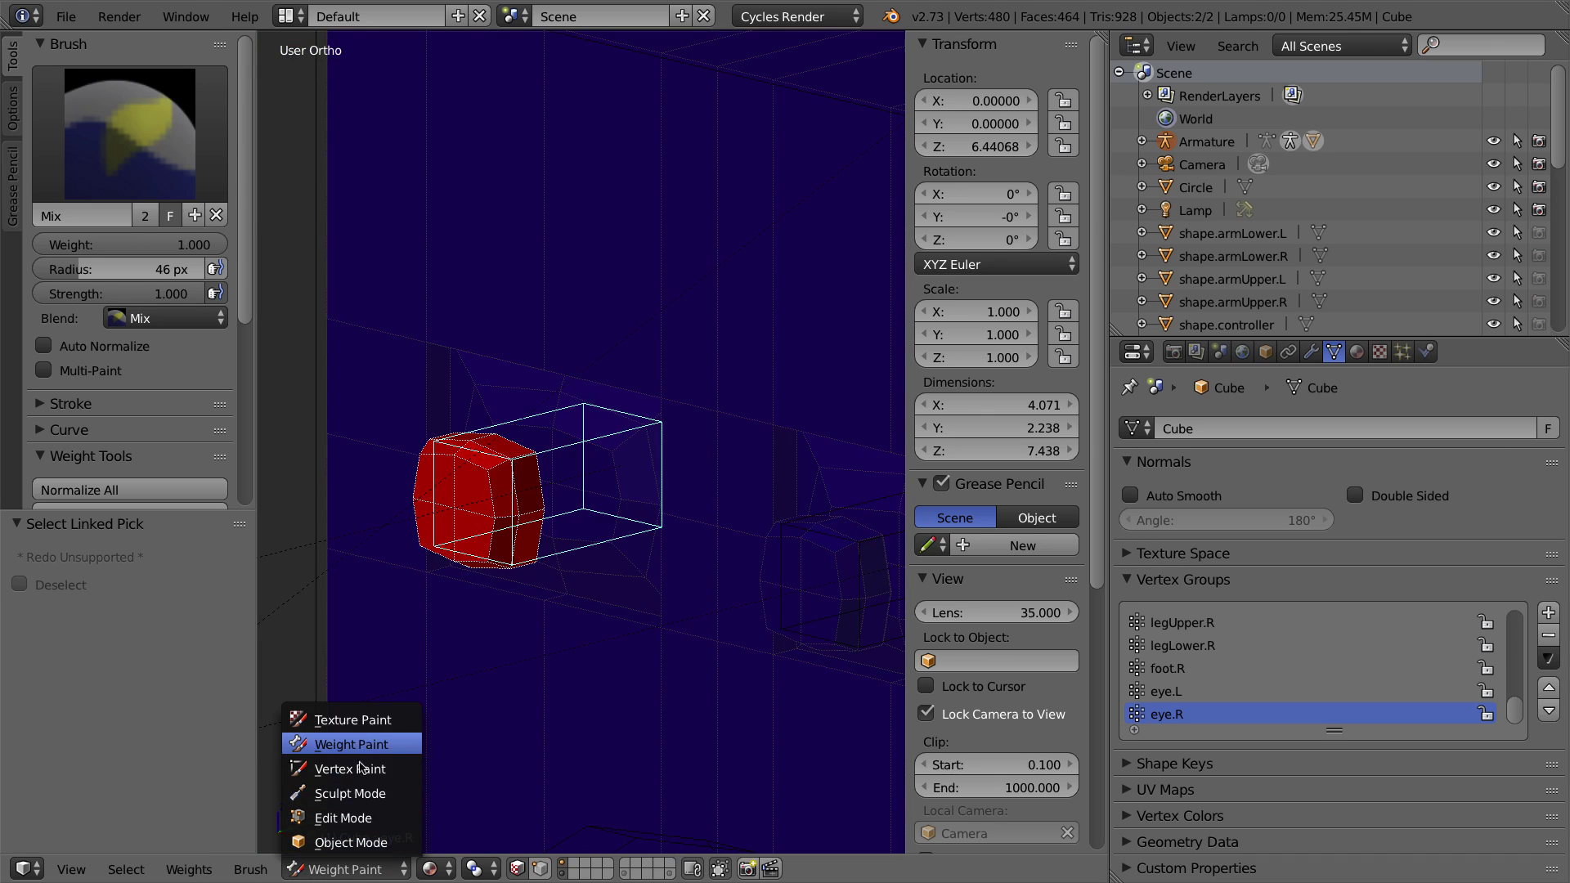
click(344, 818)
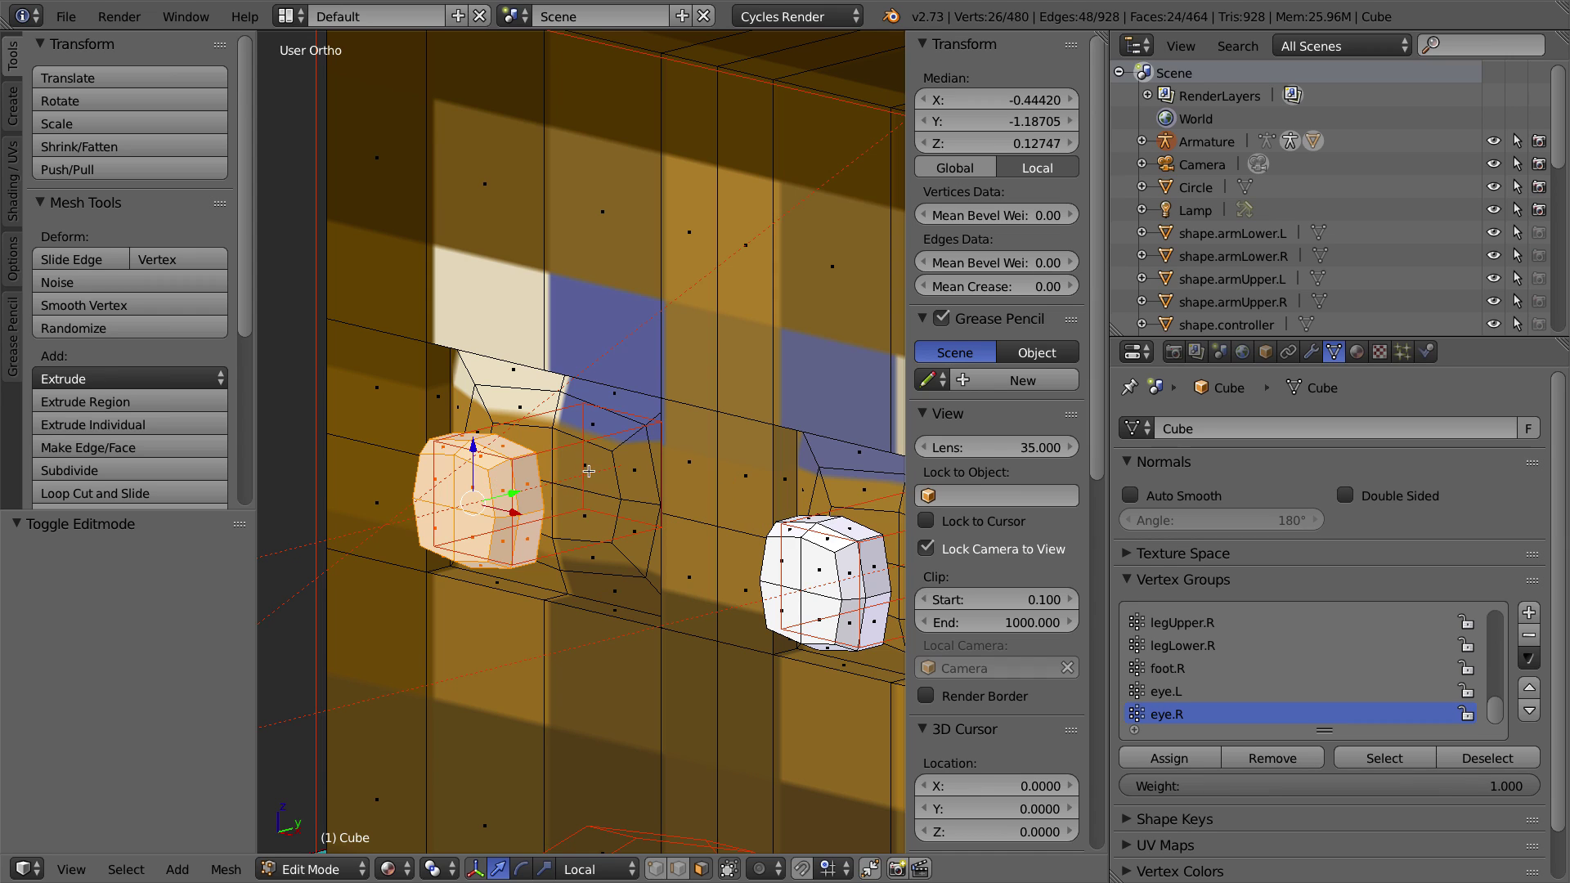
click(678, 868)
right_click(490, 490)
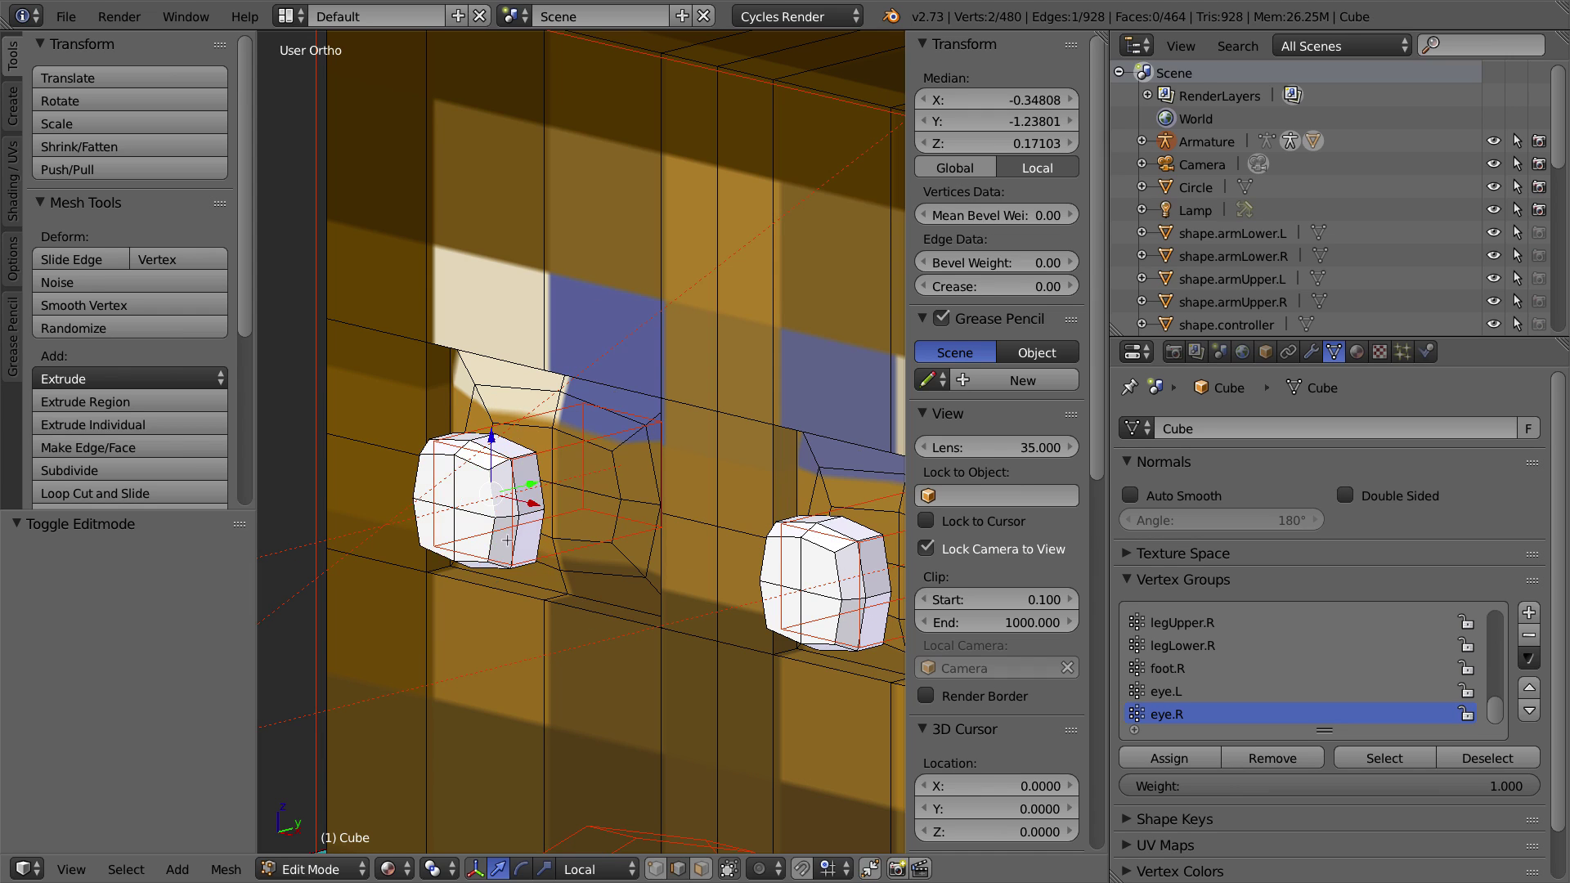
middle_drag(499, 514, 638, 532)
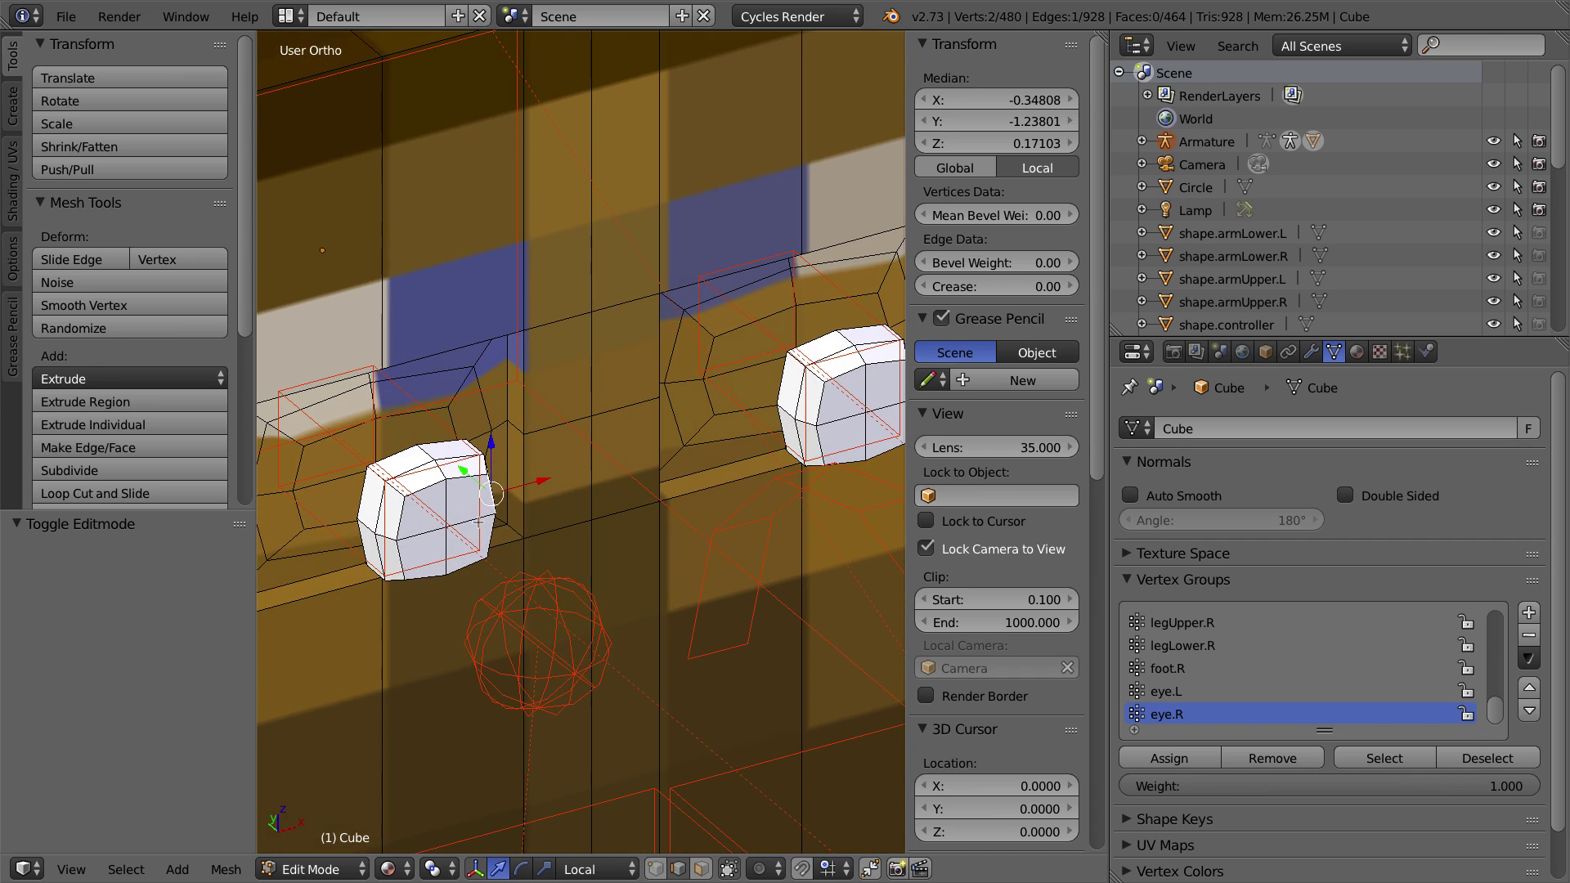
alt+right_click(421, 490)
middle_drag(446, 508, 543, 669)
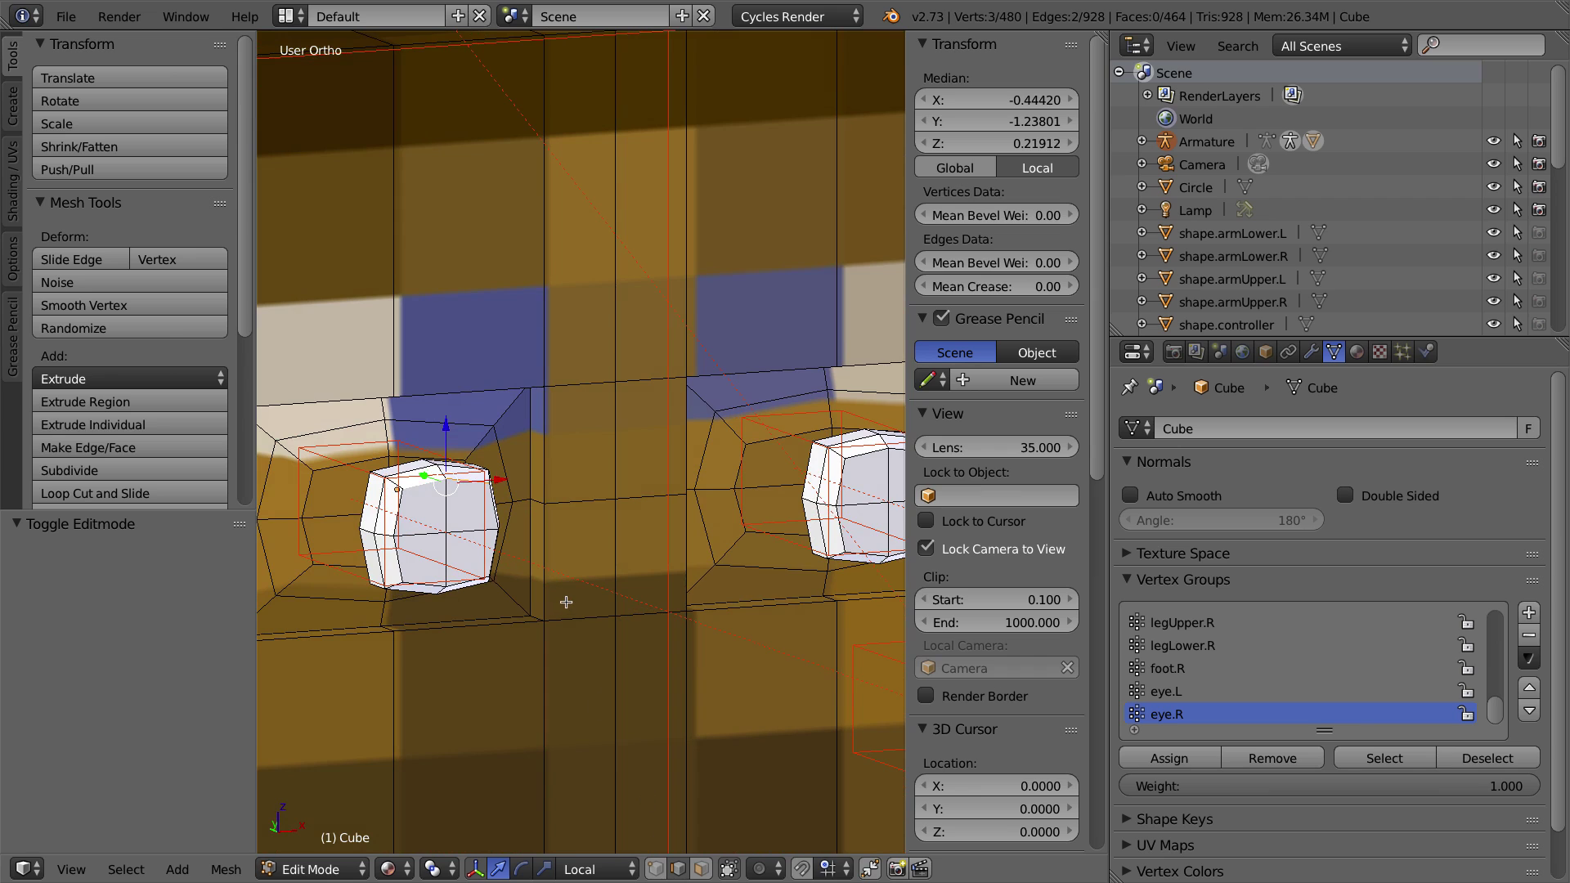
key(Tab)
click(695, 861)
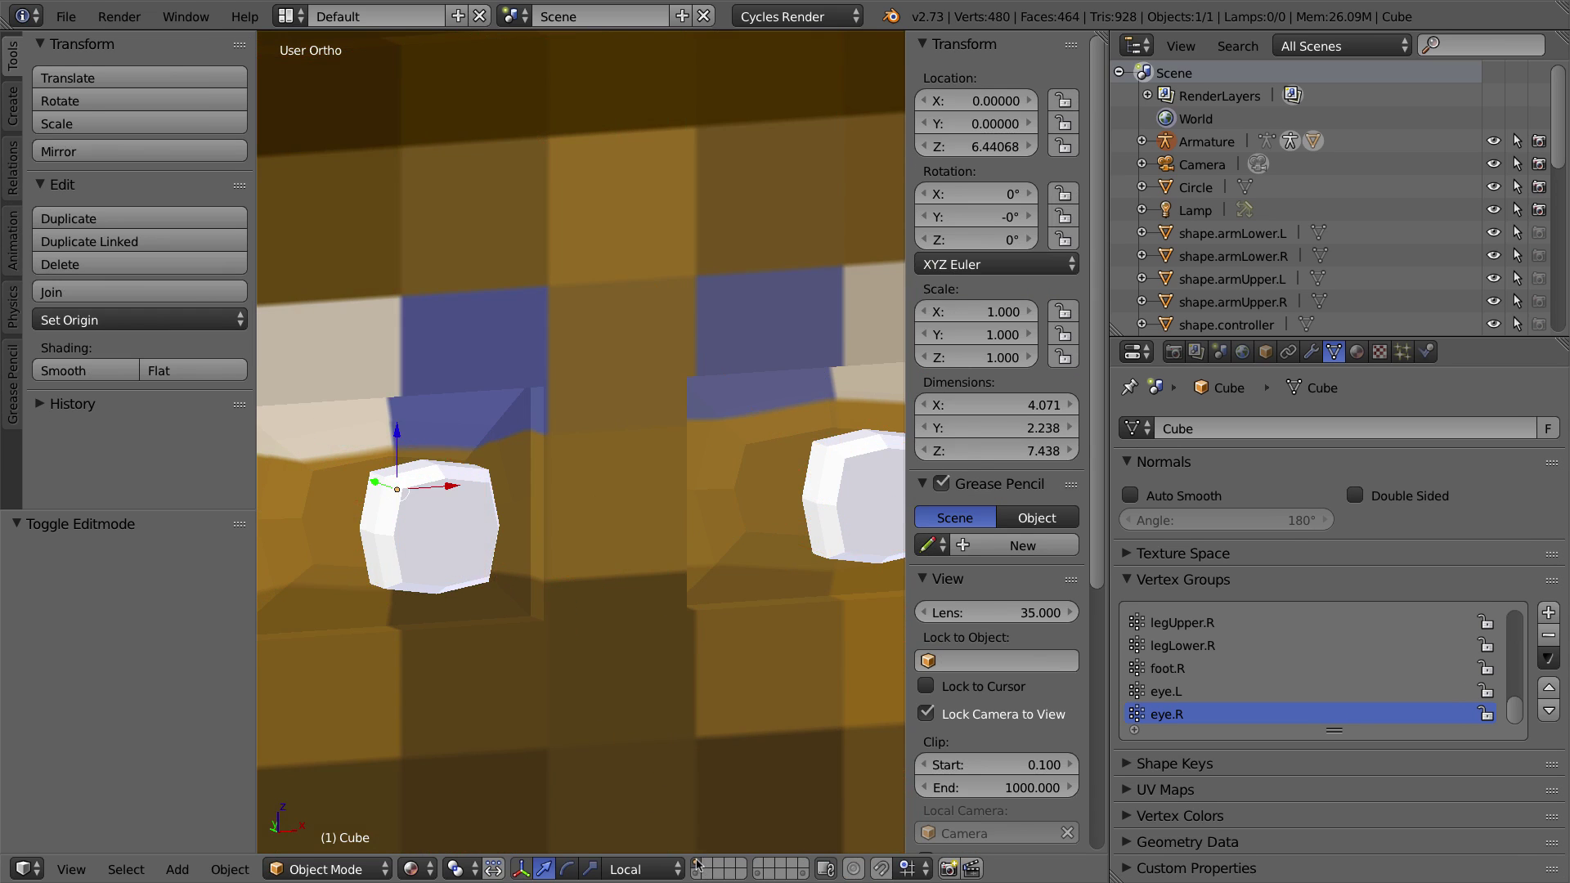
key(Tab)
Step: Select all the box outline edges of the right eye, front, sides and back, and mark them as seams
shift+right_click(398, 515)
alt+right_click(395, 519)
alt+shift+right_click(425, 483)
alt+shift+right_click(489, 502)
alt+shift+right_click(474, 578)
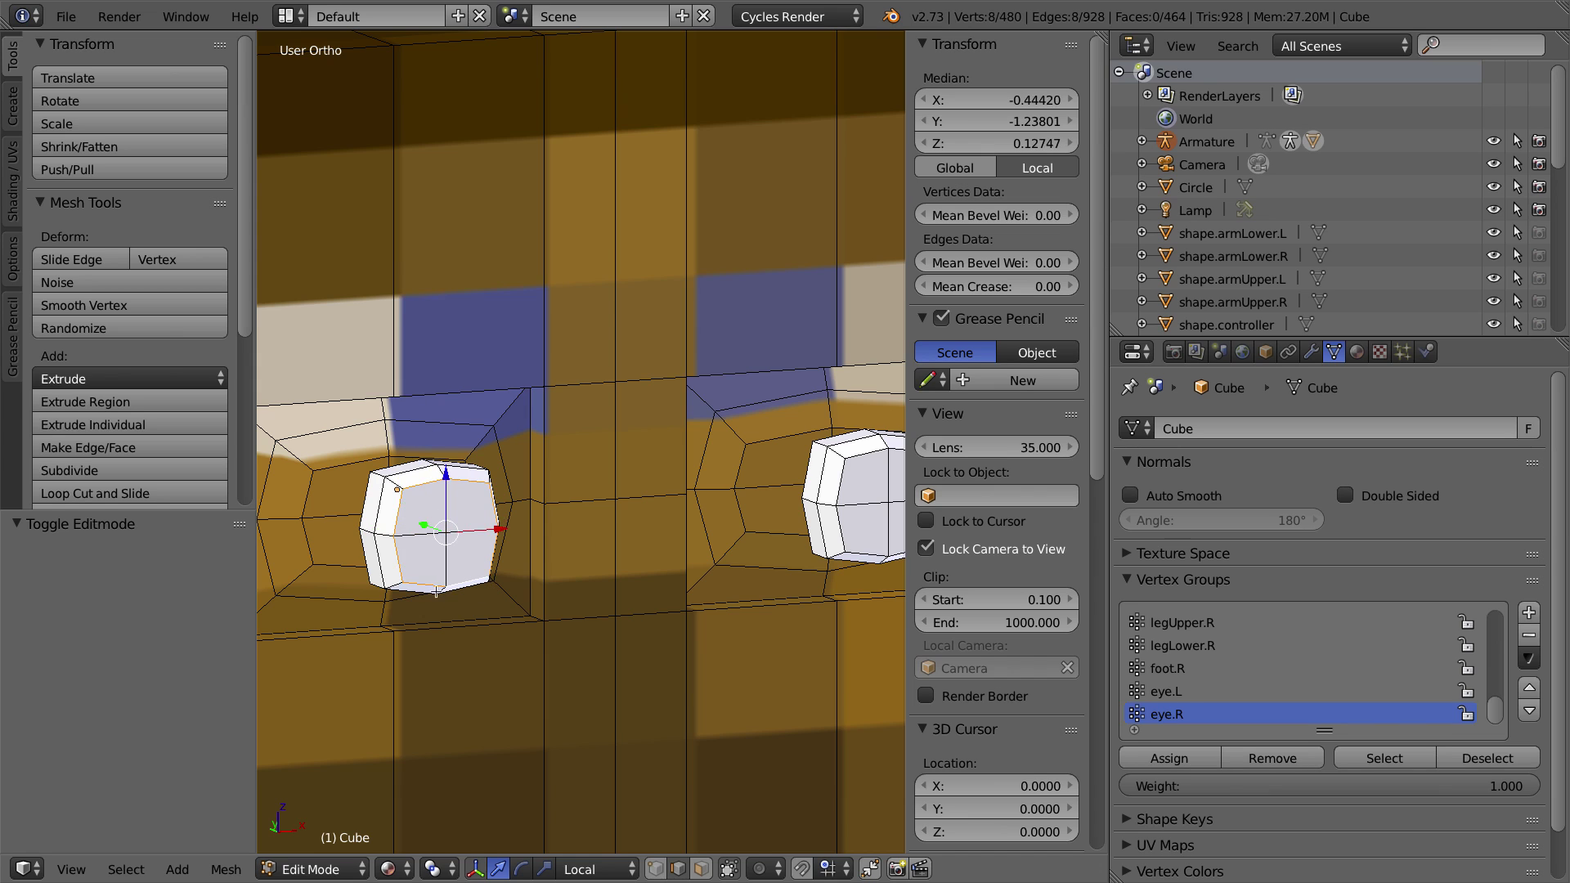
middle_drag(436, 592, 444, 582)
shift+right_click(394, 487)
shift+right_click(376, 478)
middle_drag(377, 678, 466, 623)
shift+right_click(378, 582)
shift+right_click(482, 566)
shift+right_click(501, 580)
shift+right_click(474, 477)
shift+right_click(488, 473)
middle_drag(488, 473, 416, 628)
shift+right_click(485, 494)
shift+right_click(499, 556)
shift+right_click(380, 555)
shift+right_click(376, 559)
middle_drag(375, 559, 435, 611)
key(ctrl+e)
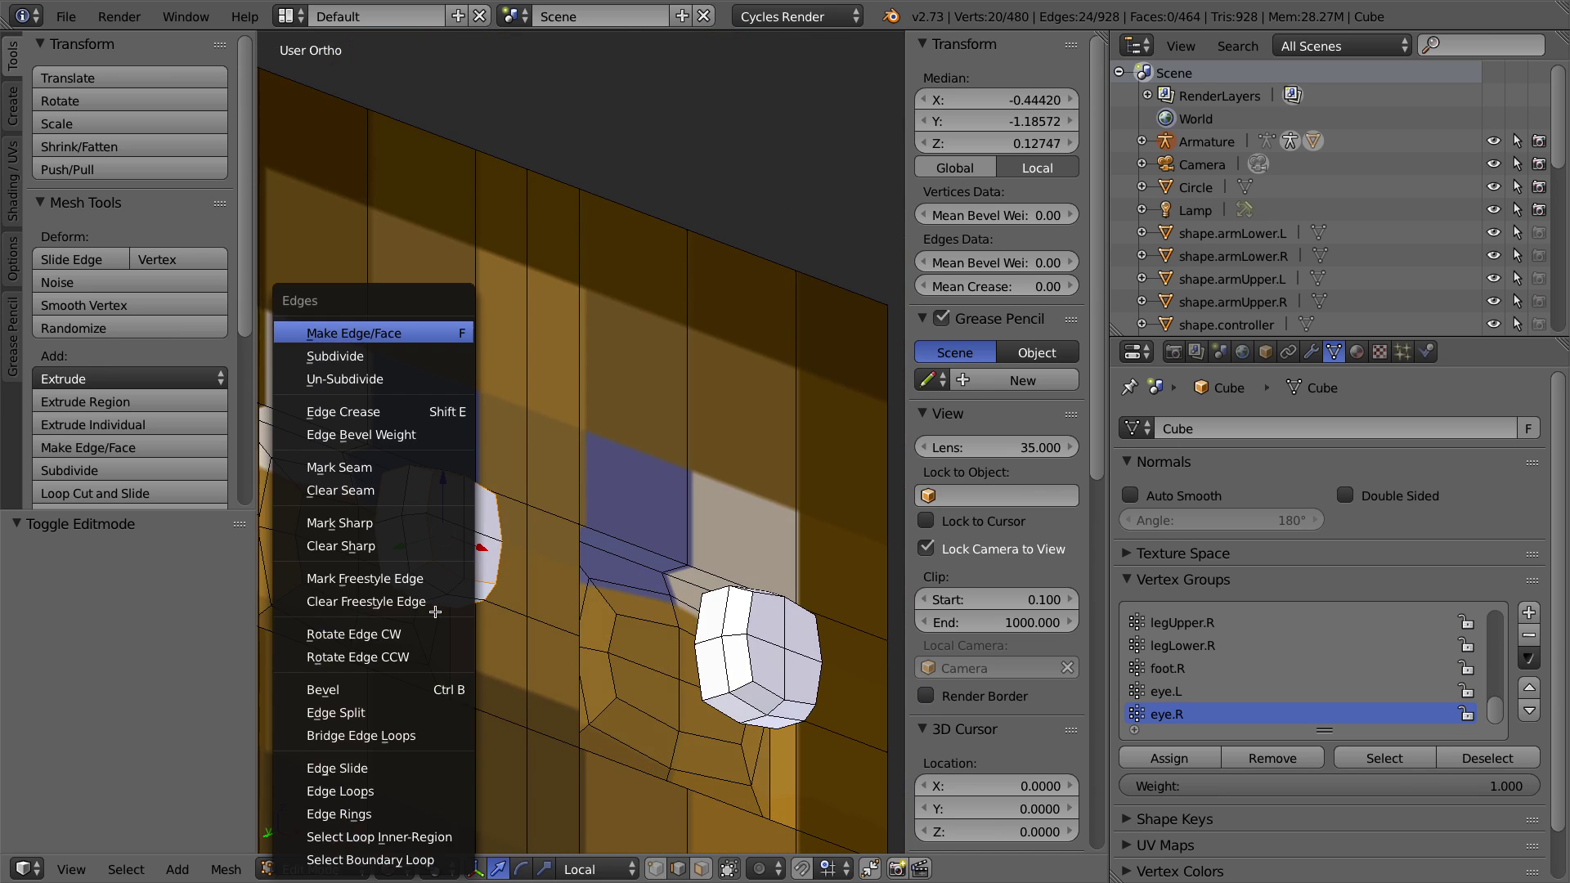
click(343, 466)
Step: Select the matching box outline edges all around the left eye and mark them as seams
shift+middle_drag(740, 623, 586, 553)
alt+right_click(592, 594)
alt+shift+right_click(615, 621)
alt+shift+right_click(667, 607)
alt+shift+right_click(644, 537)
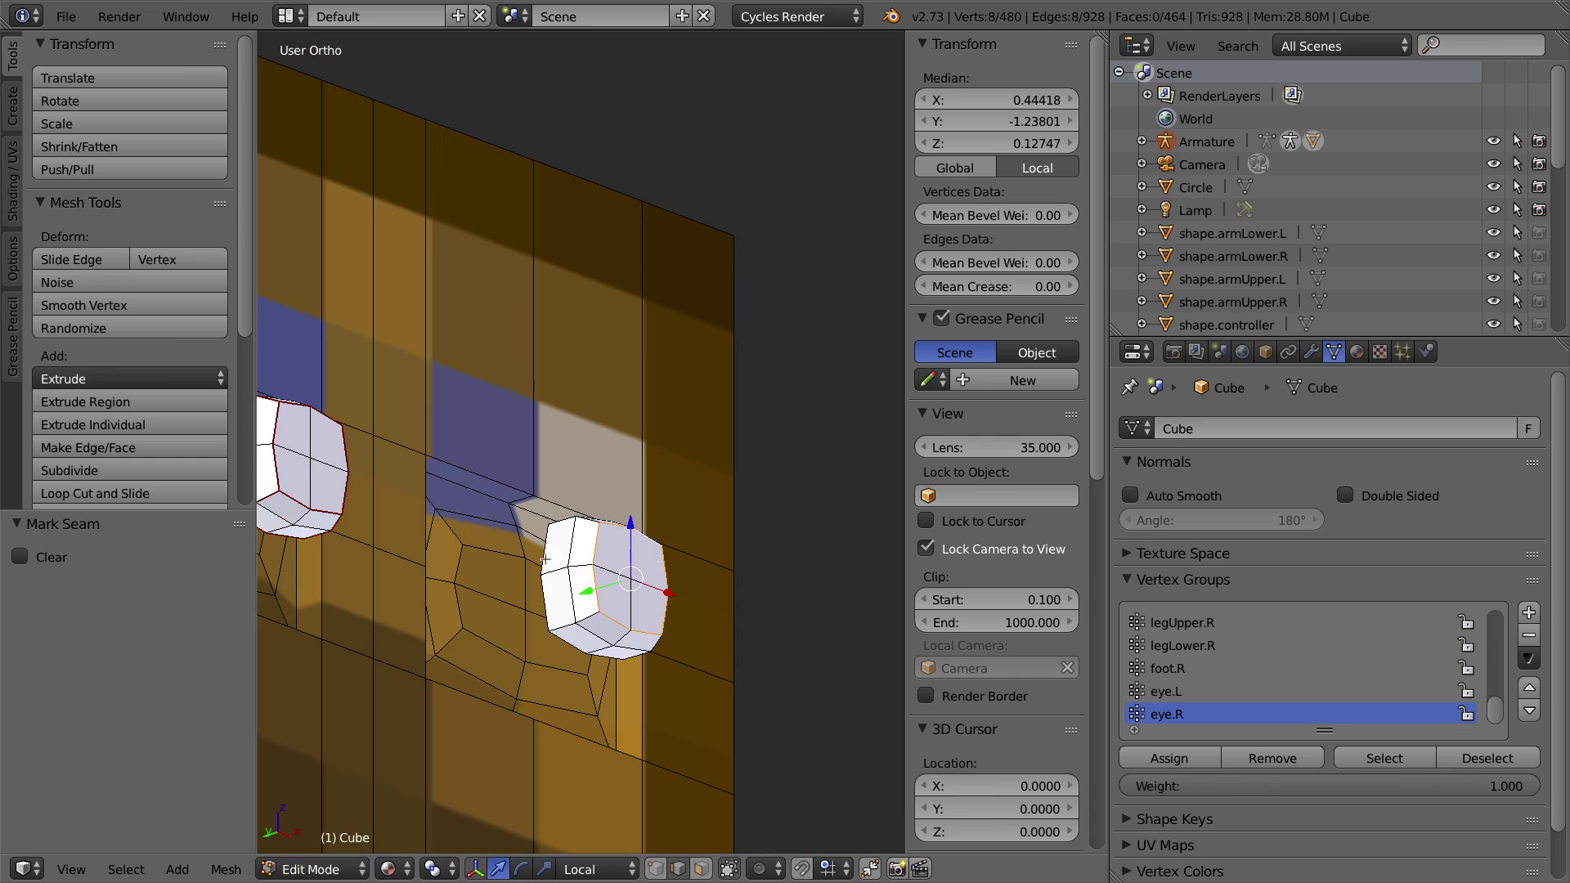
alt+shift+right_click(546, 559)
alt+shift+right_click(574, 646)
middle_drag(745, 608, 541, 645)
alt+shift+right_click(682, 554)
middle_drag(654, 466, 650, 549)
alt+shift+right_click(659, 538)
alt+shift+right_click(664, 562)
alt+shift+right_click(582, 511)
middle_drag(531, 589, 728, 495)
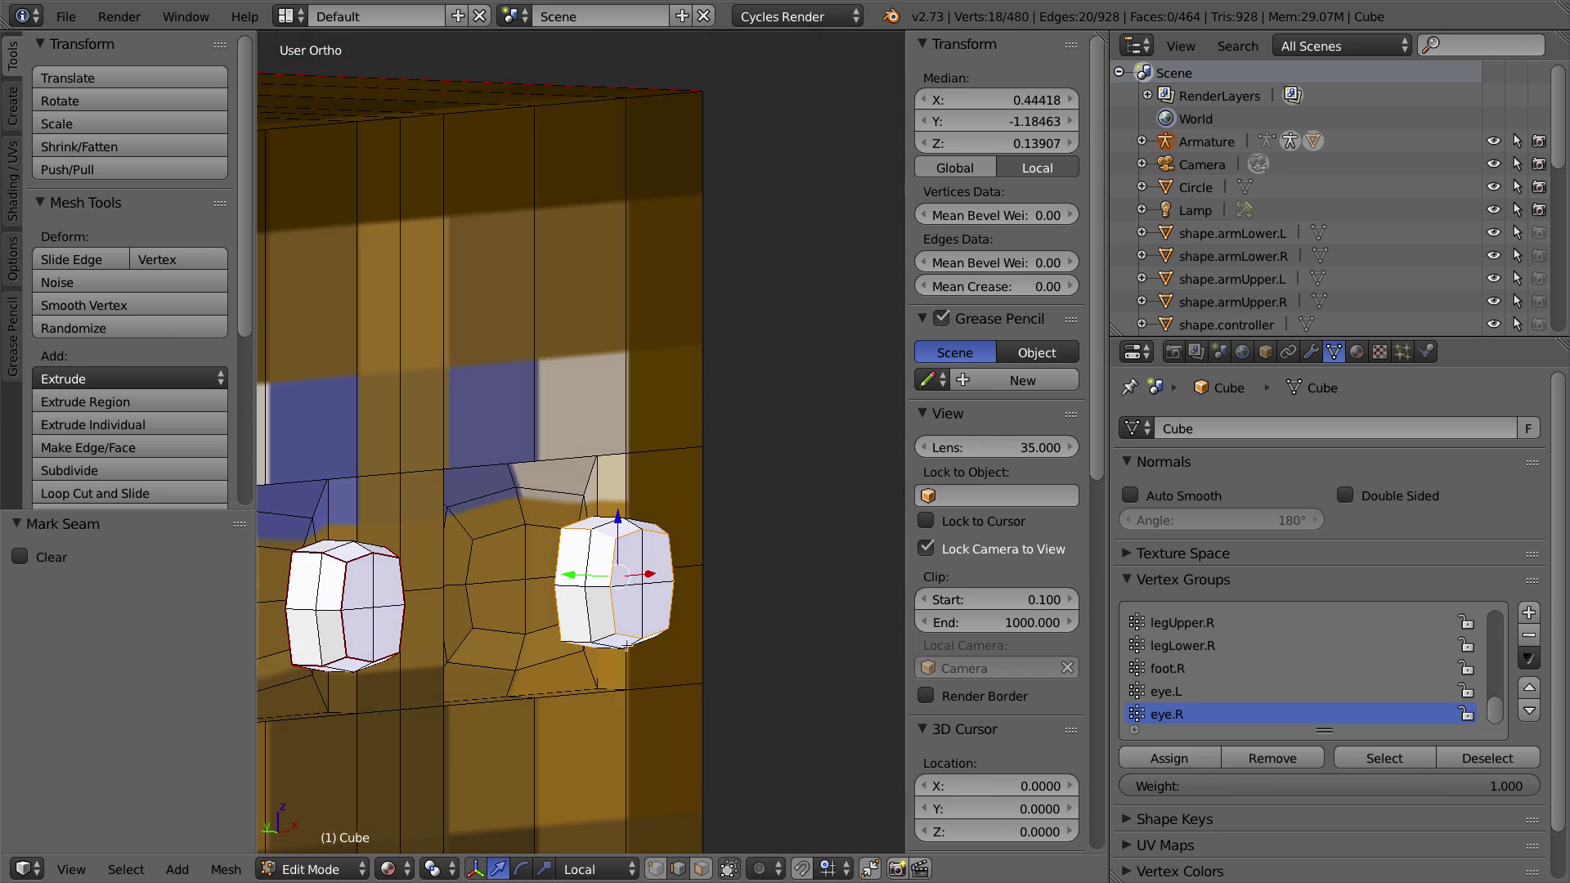
alt+shift+right_click(580, 579)
middle_drag(736, 588, 548, 543)
alt+shift+right_click(651, 611)
key(ctrl+e)
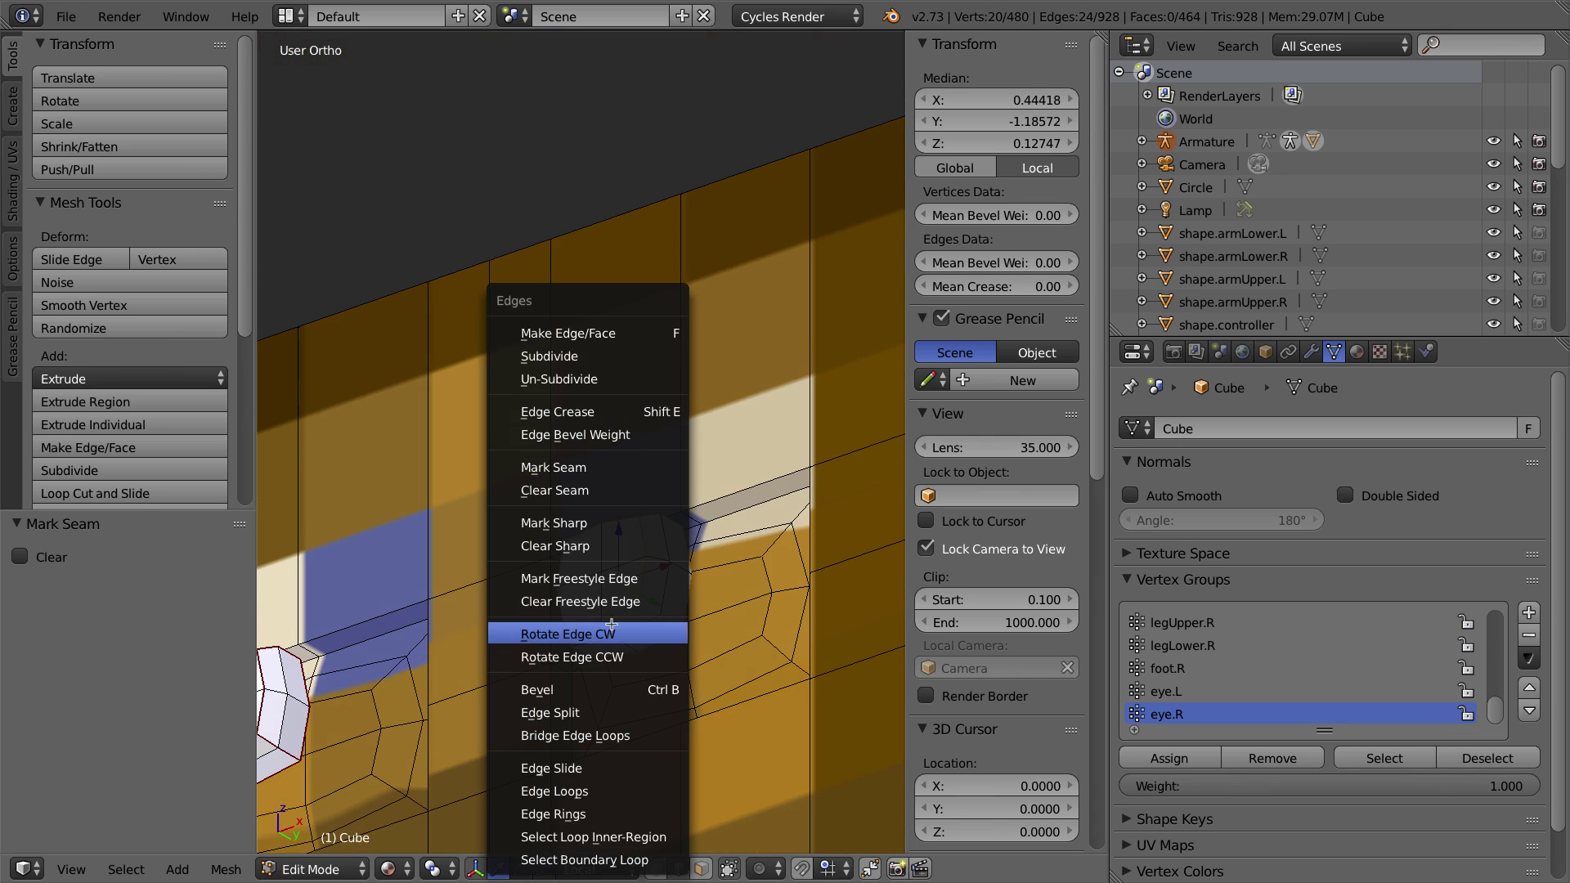
click(576, 470)
Step: Select both whole eyes, move them back along the Y axis into the eye sockets, and return to Object Mode
middle_drag(511, 486, 604, 559)
scroll(603, 564, down, 2)
shift+middle_drag(593, 655, 744, 592)
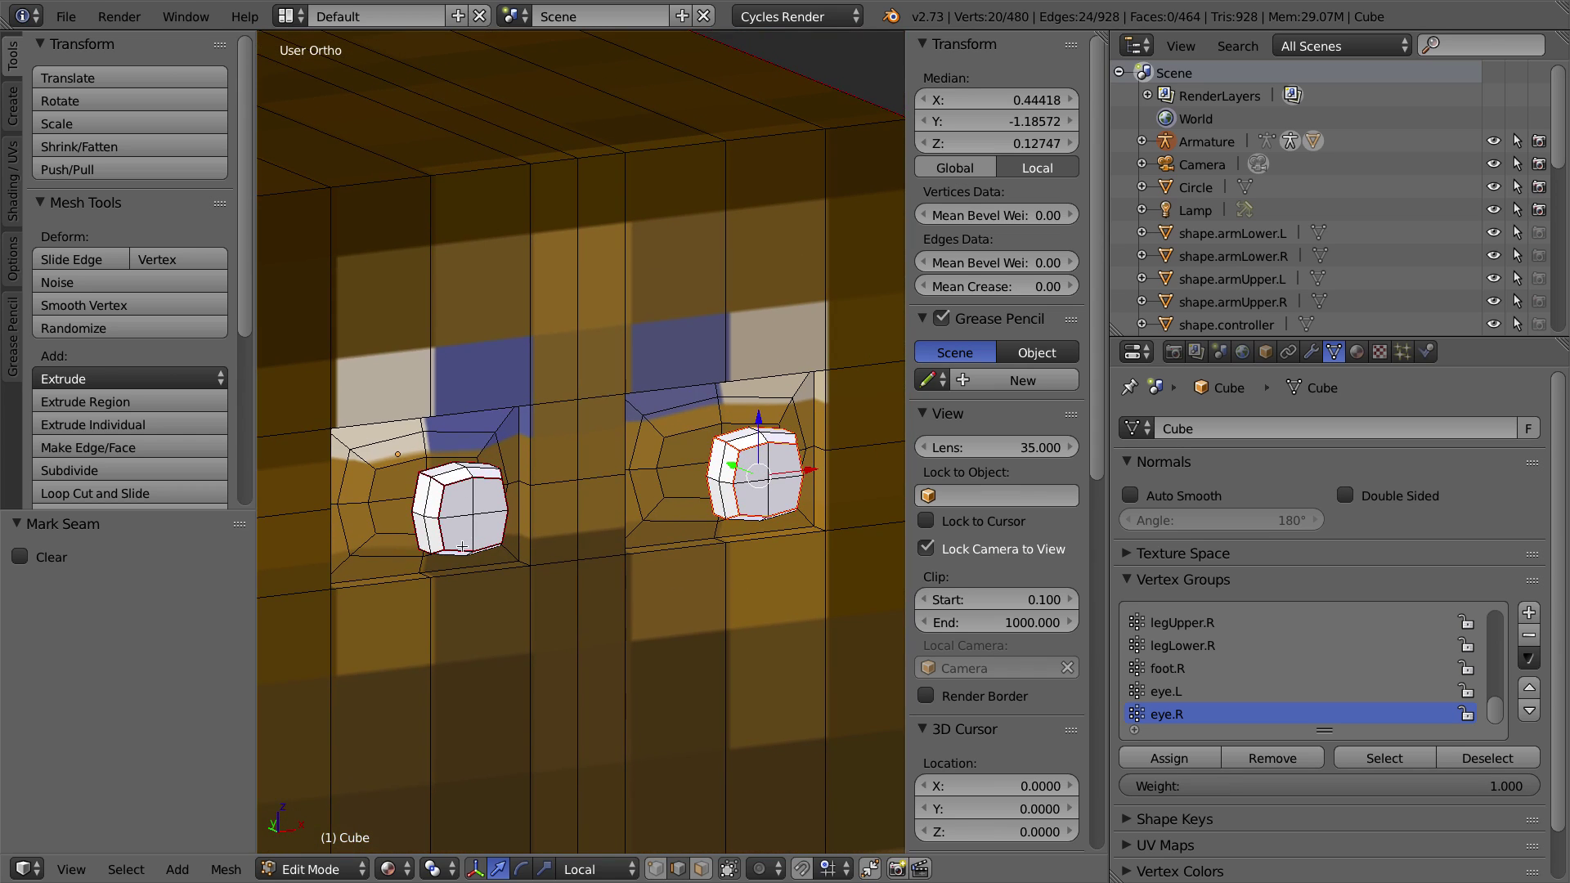
key(l)
key(l)
middle_drag(593, 508, 641, 527)
drag(583, 484, 517, 458)
key(Tab)
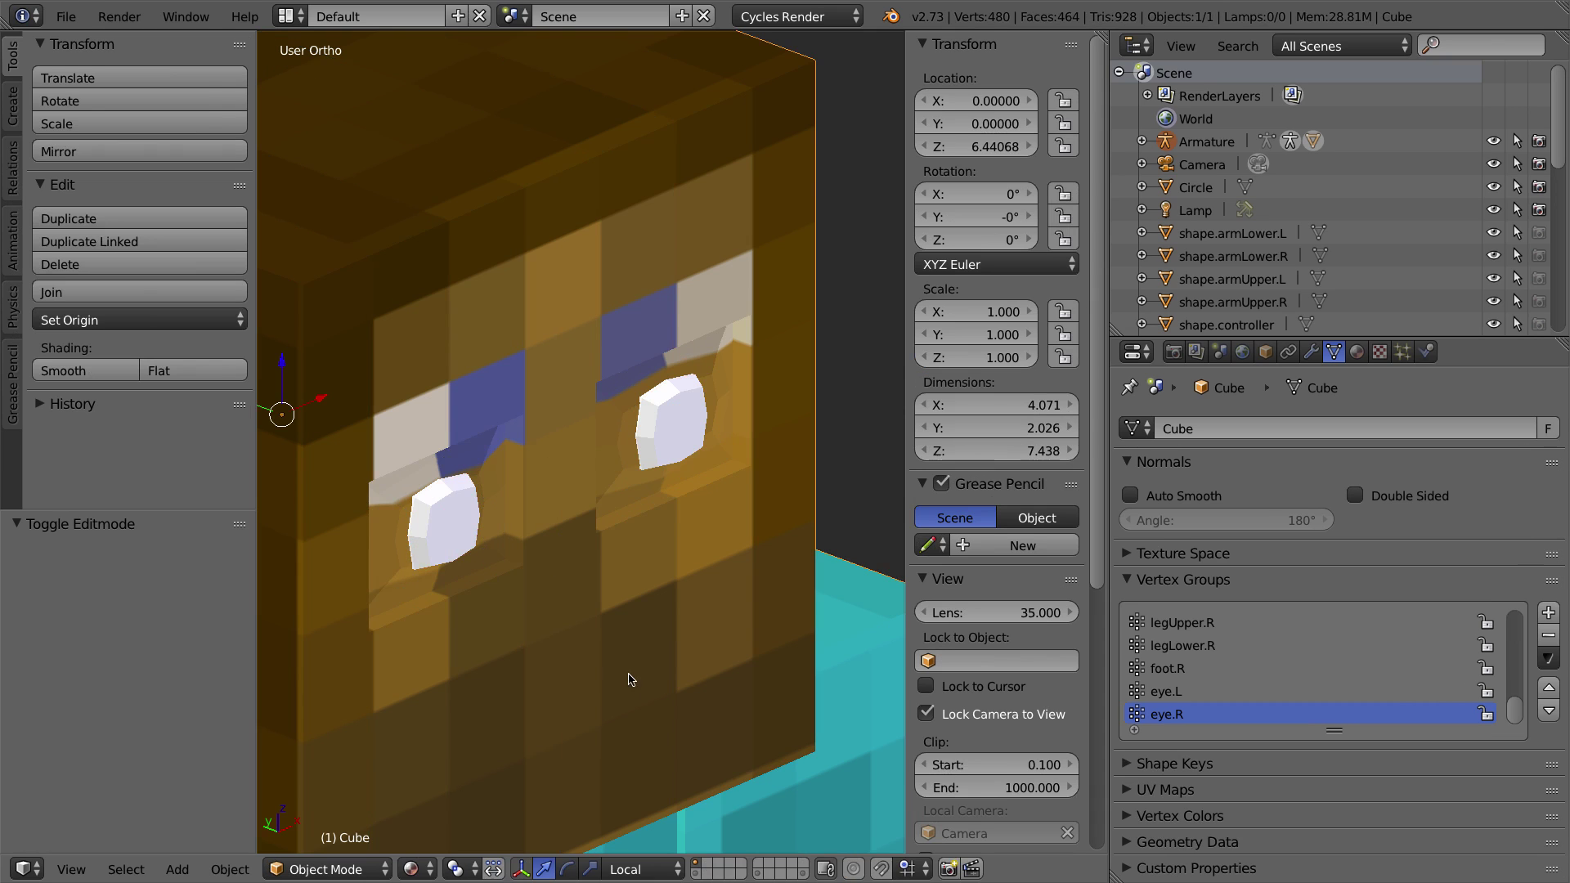
Step: Show the armature's layer together with the character mesh and select the eyeTarget bone in front of the face
scroll(626, 565, down, 5)
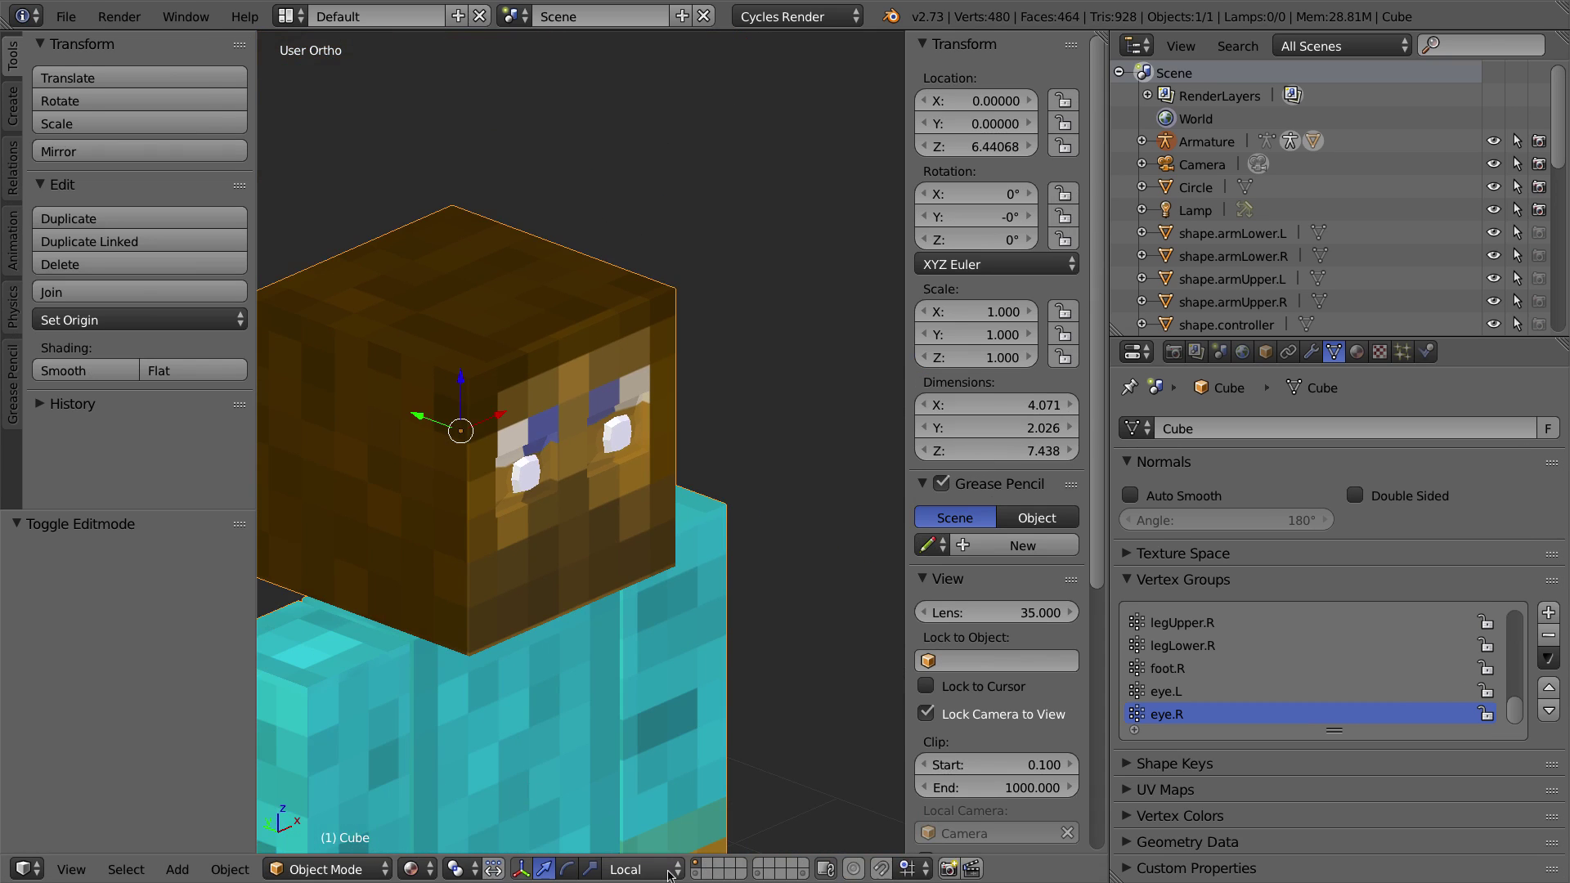
shift+click(696, 875)
right_click(842, 496)
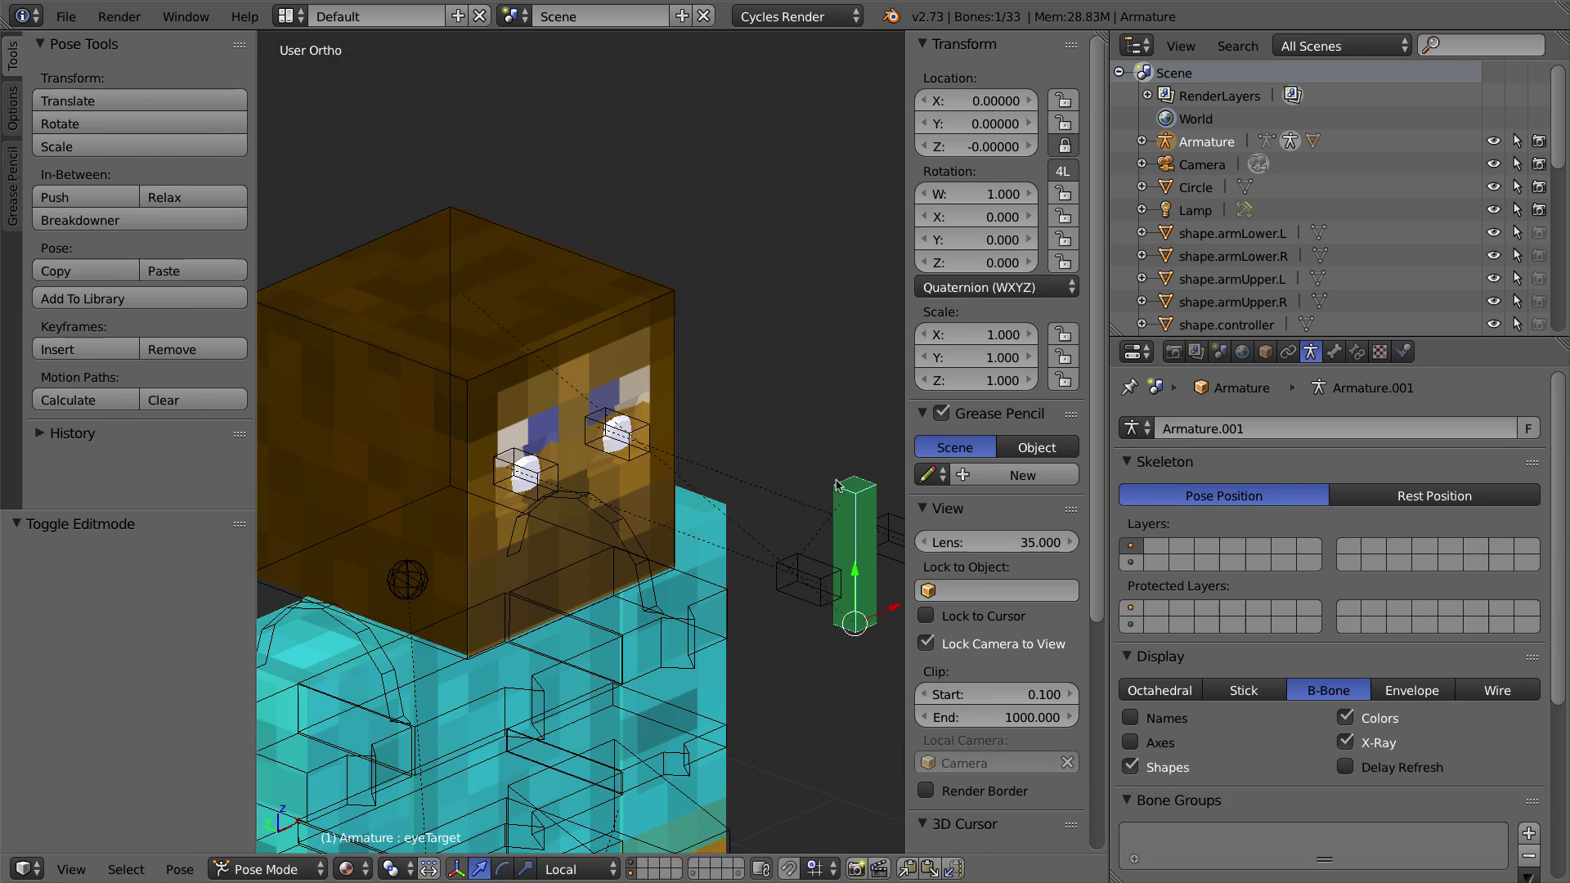
Step: Test the eye tracking by moving the eyeTarget bone while viewing the face from the front, and cancel the move
middle_drag(879, 601, 667, 497)
key(g)
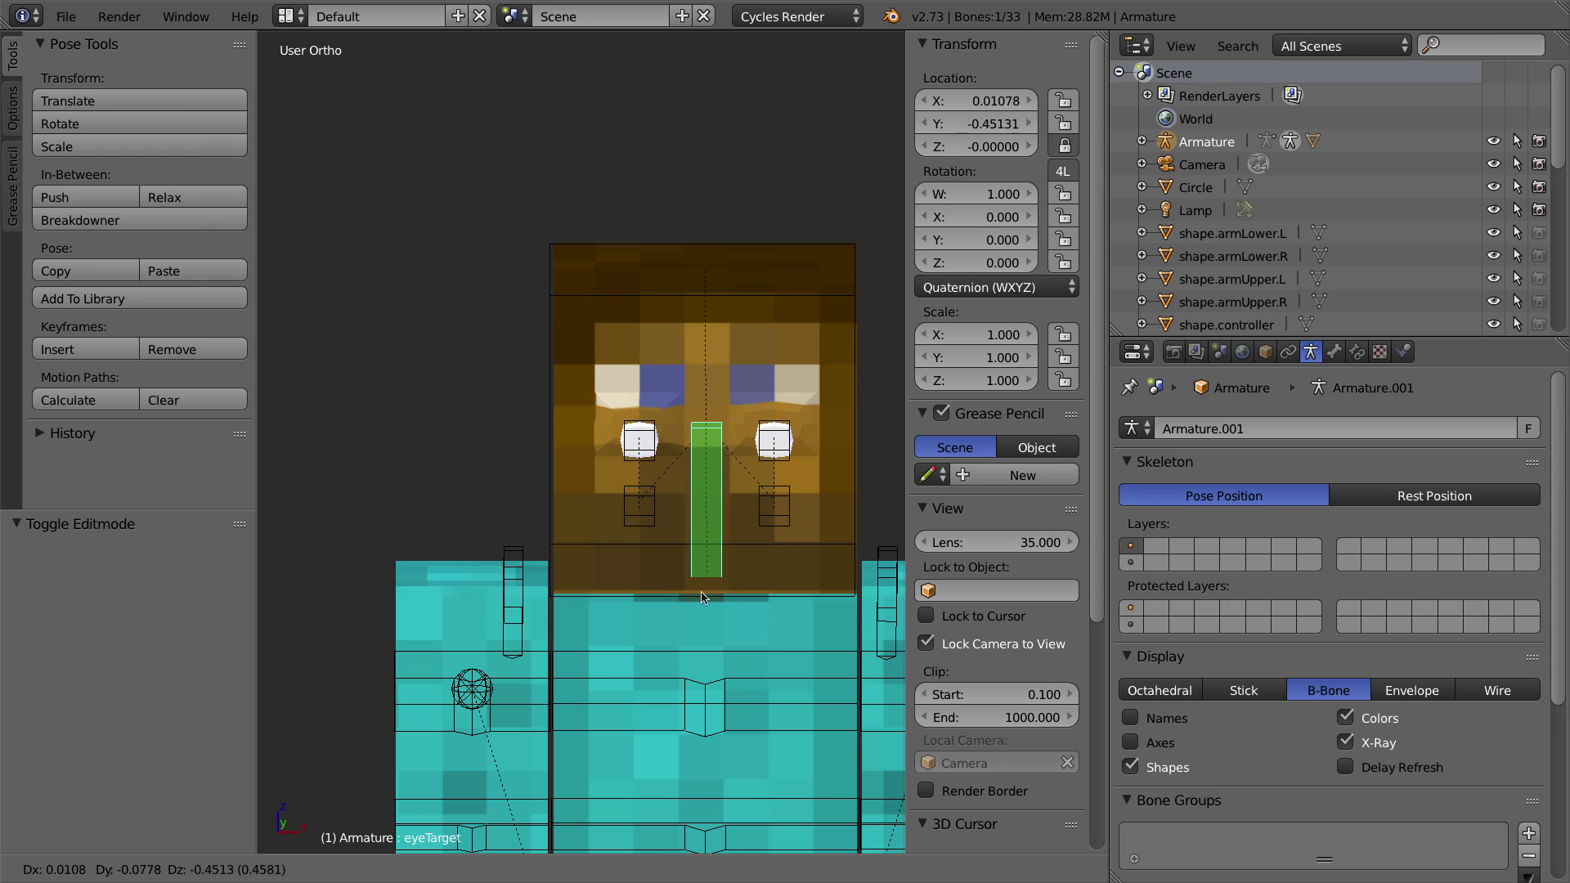
right_click(715, 486)
Step: Rotate the head bone 19.143° around the global Z axis and -21.632° around its local X axis
right_click(671, 298)
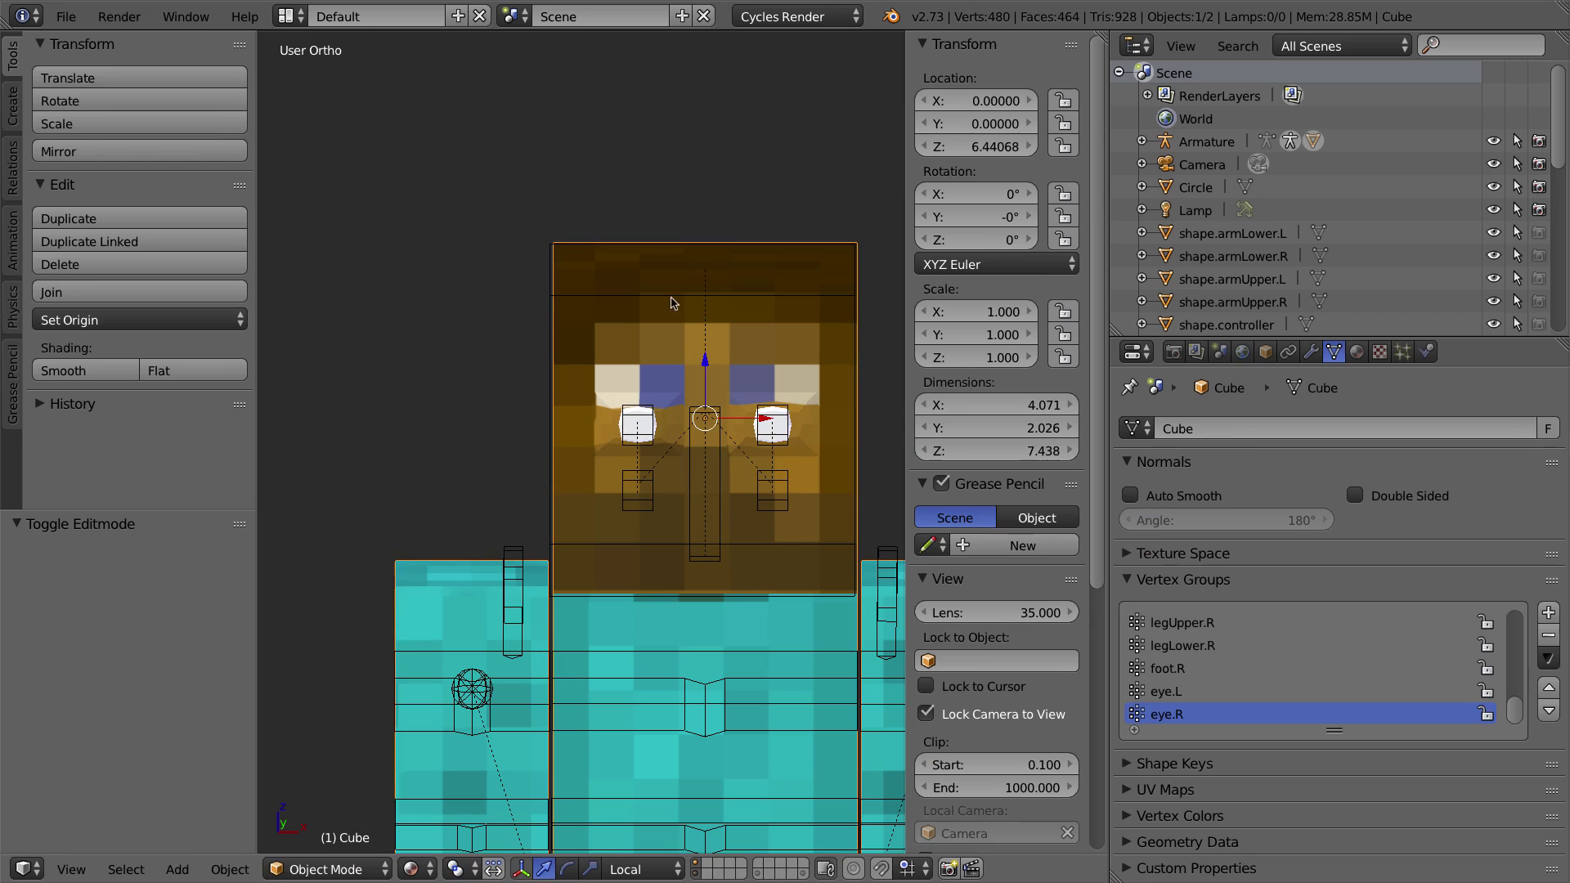
right_click(714, 296)
key(r)
key(z)
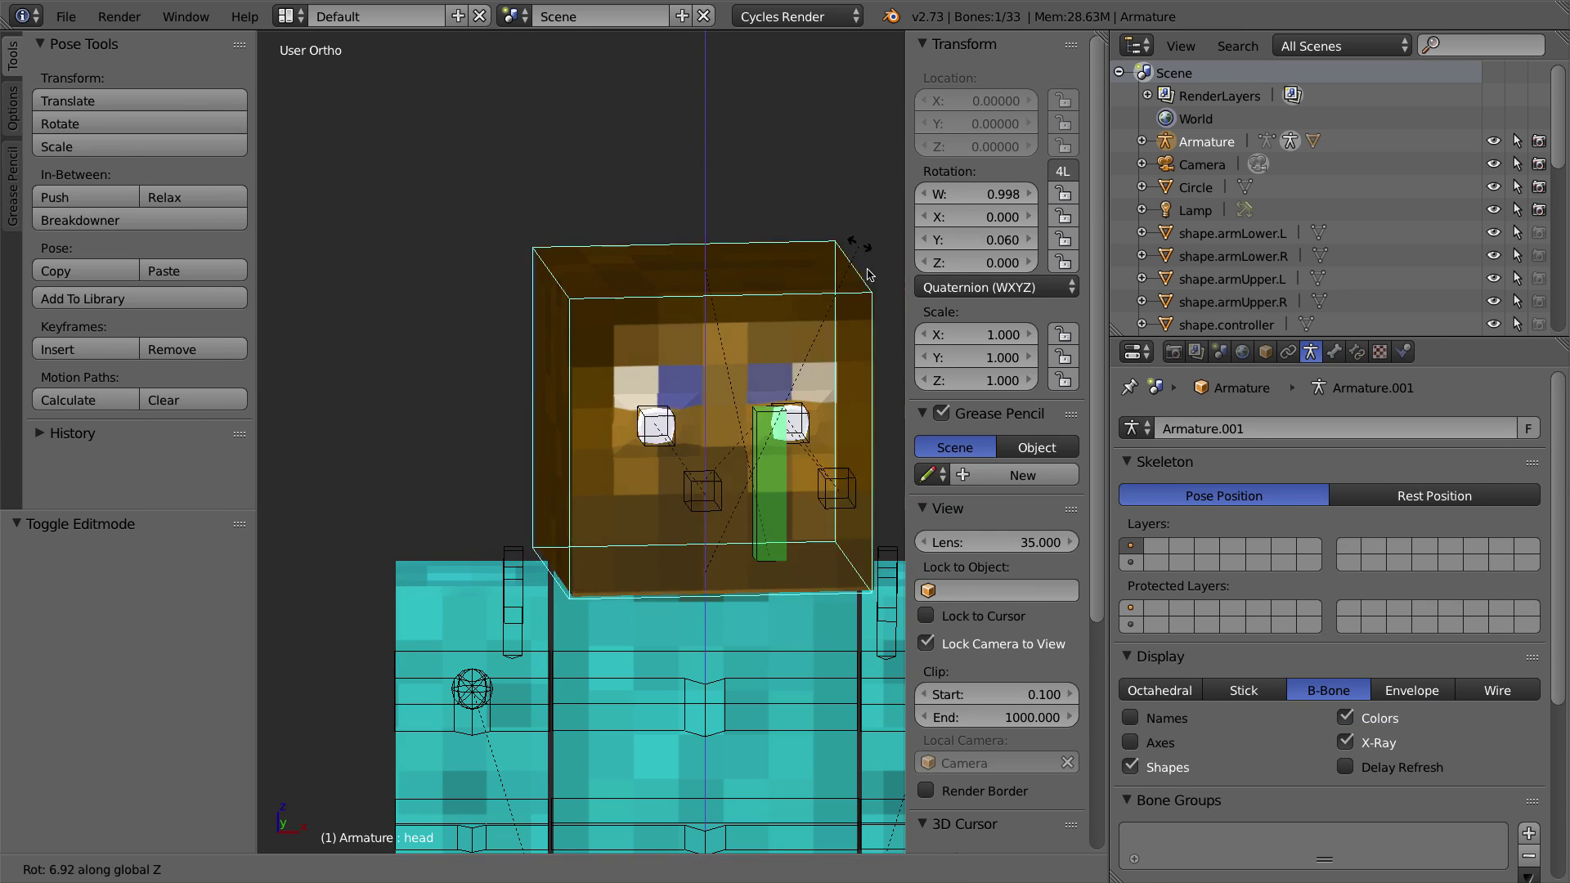
click(799, 313)
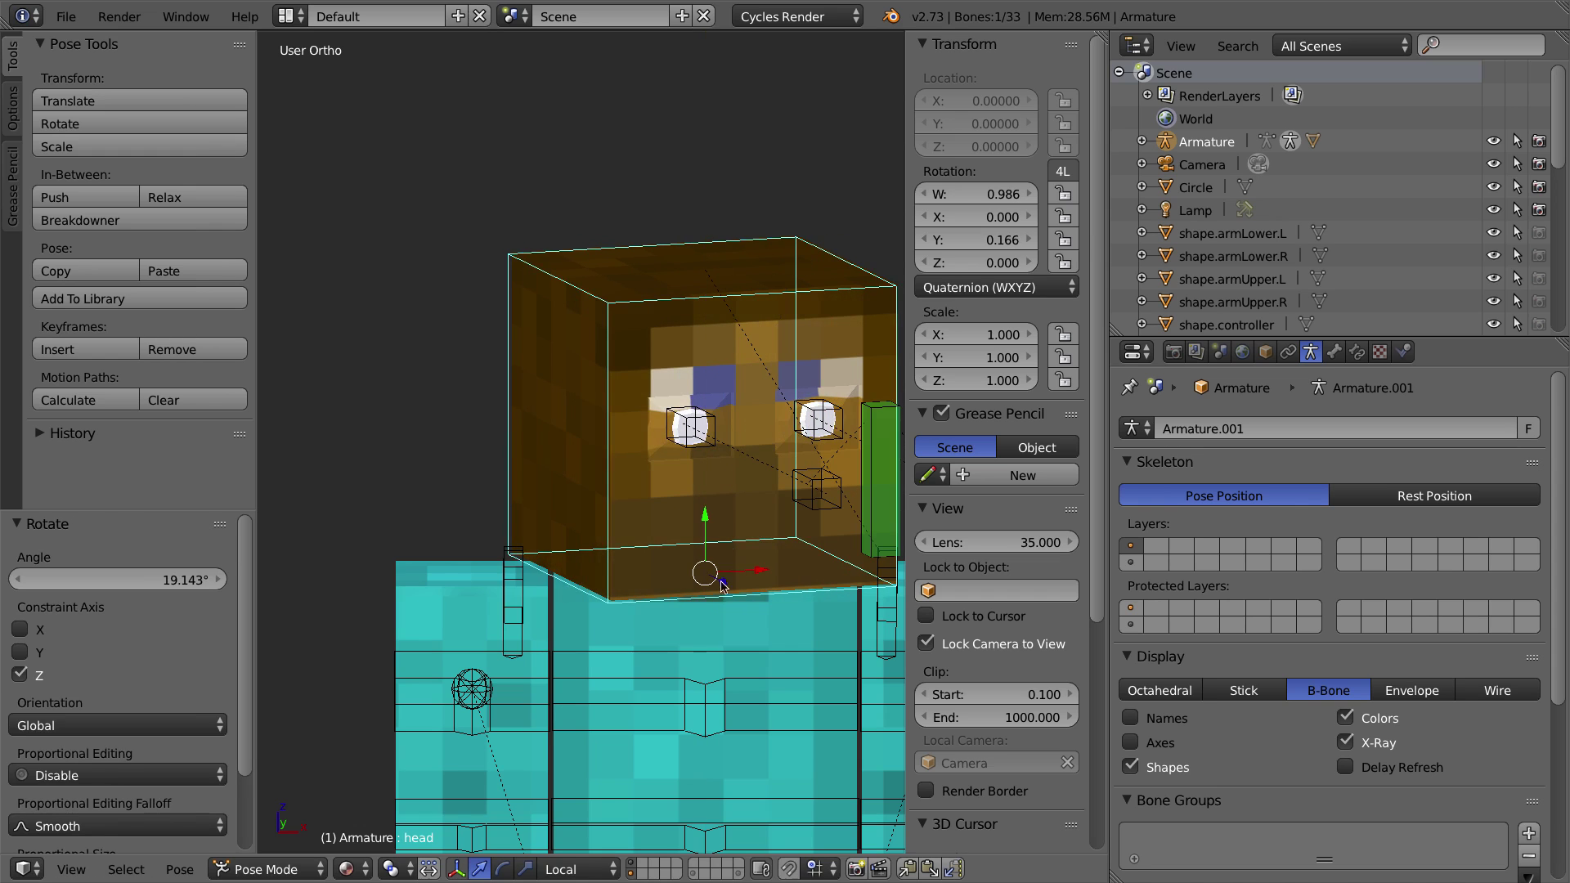
click(504, 871)
drag(718, 547, 723, 480)
Step: Try moving the eyeTarget bone with the head turned and tilted, and cancel the move
right_click(836, 230)
key(g)
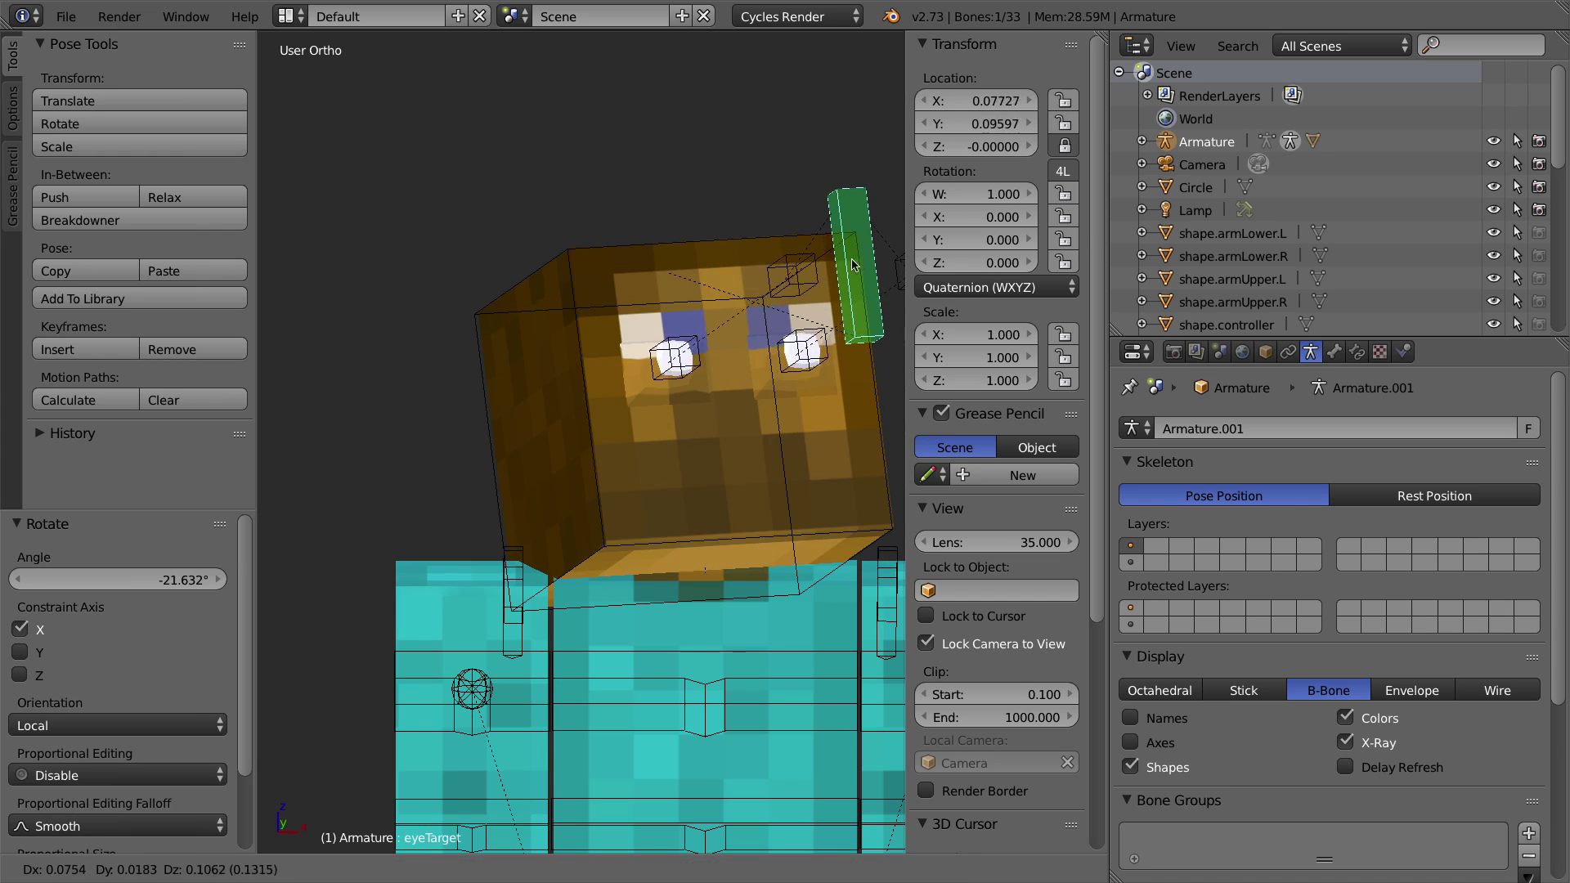
right_click(843, 220)
Step: Select the eyeTarget.L bone beside the tilted head
shift+middle_drag(818, 335, 689, 319)
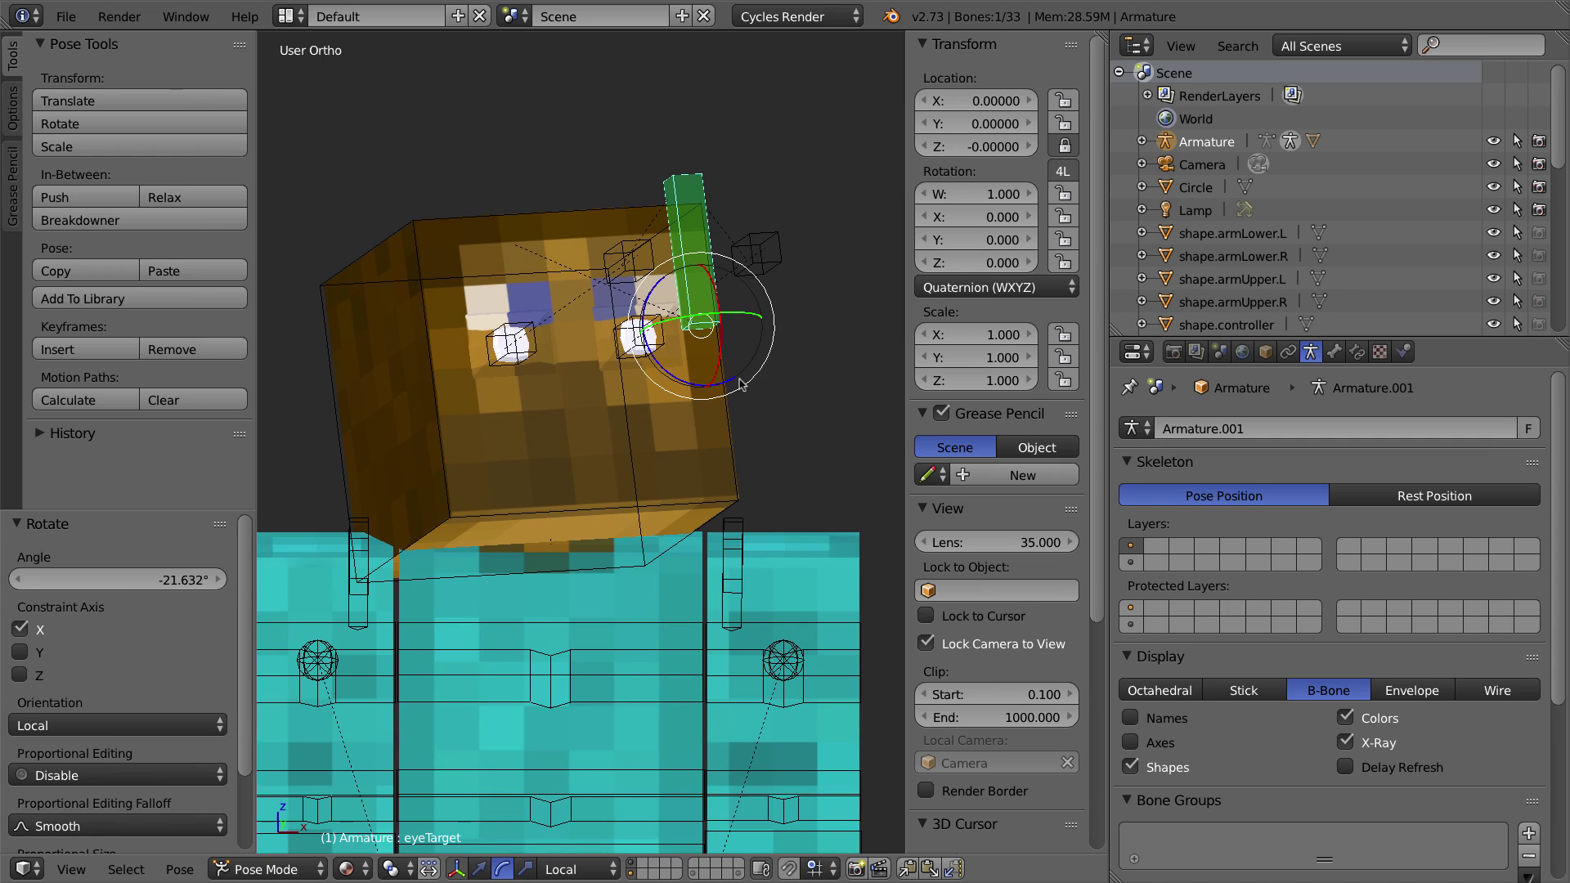
right_click(759, 227)
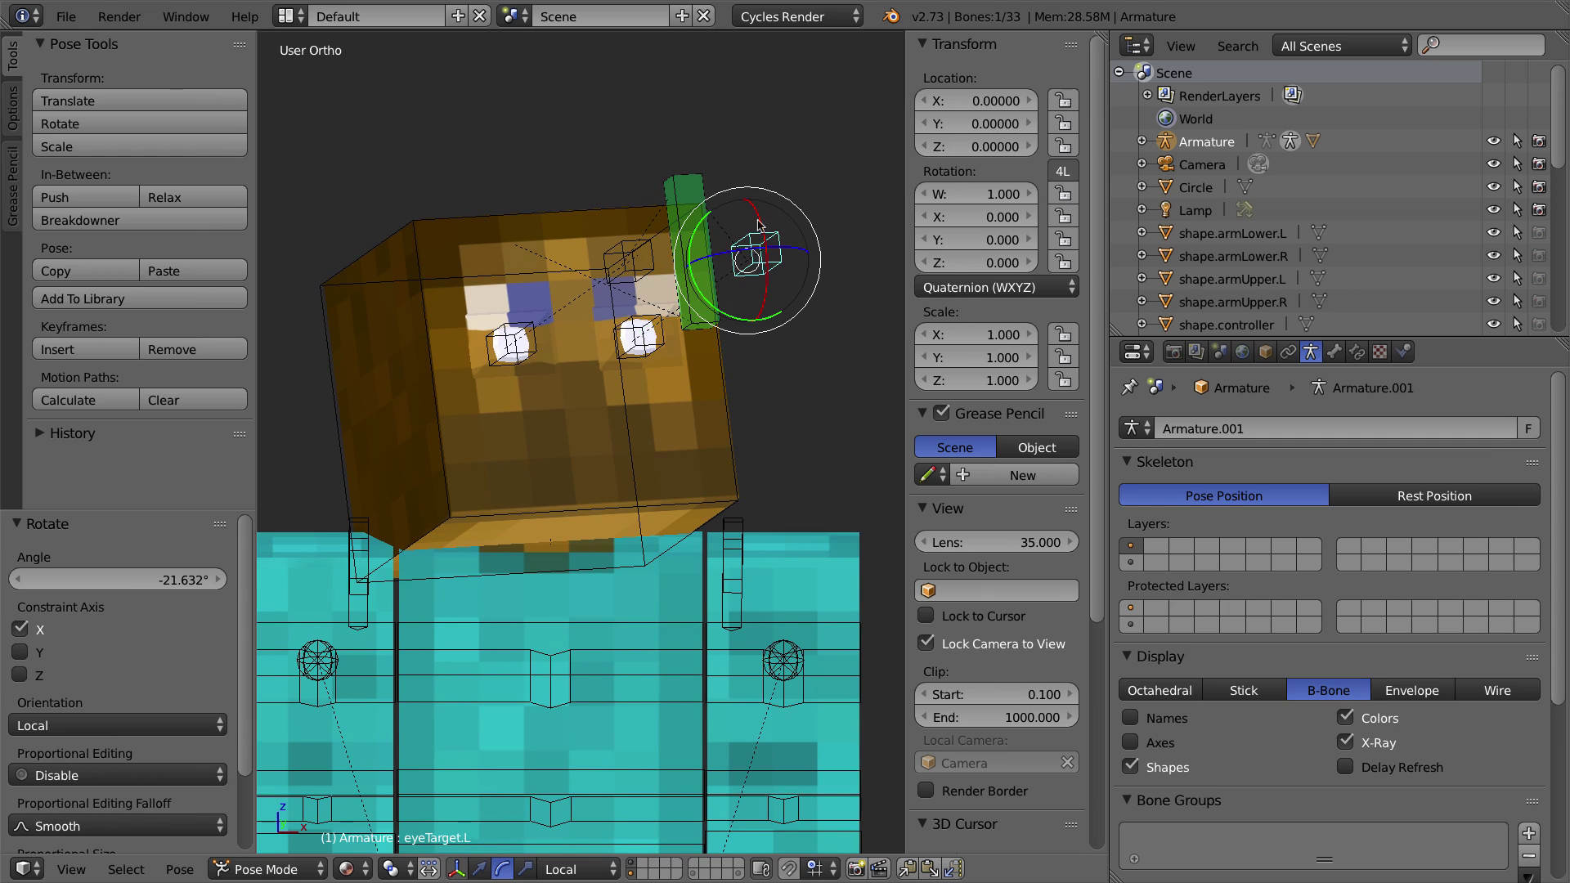